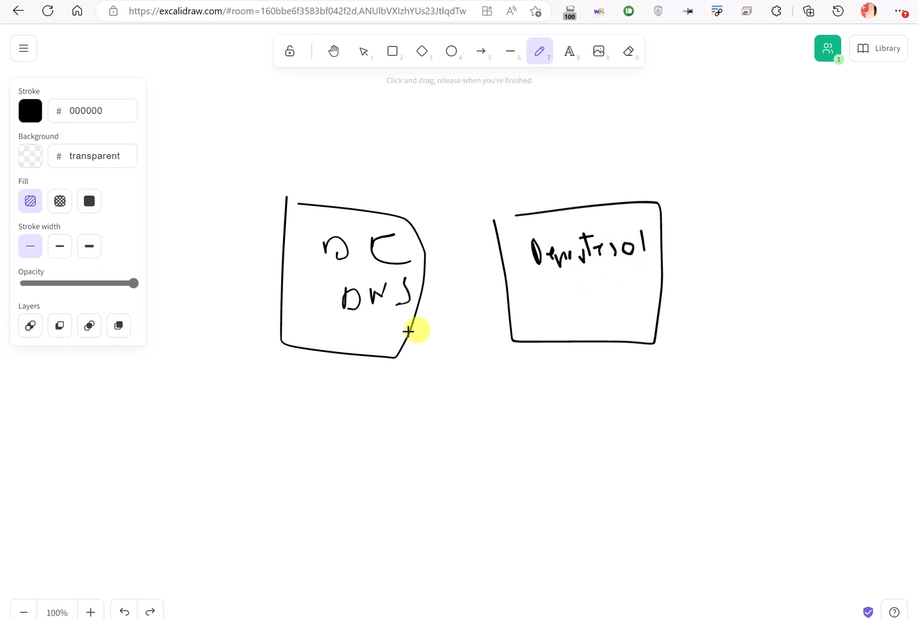
Draw a third box below the two existing ones, handwrite "Fich web" inside it and point an arrow at its right edge.
{"action": "mouse_move", "coordinate": [406, 379]}
{"action": "left_mouse_down"}
{"action": "mouse_move", "coordinate": [416, 491]}
{"action": "mouse_move", "coordinate": [537, 506]}
{"action": "mouse_move", "coordinate": [541, 393]}
{"action": "mouse_move", "coordinate": [409, 383]}
{"action": "left_mouse_up"}
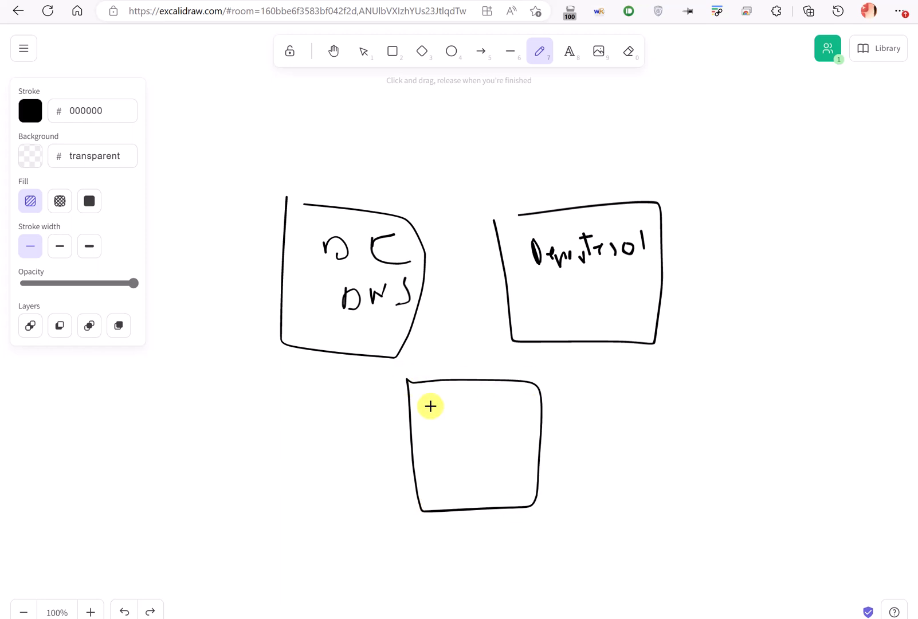
{"action": "mouse_move", "coordinate": [430, 406]}
{"action": "left_mouse_down"}
{"action": "mouse_move", "coordinate": [436, 425]}
{"action": "mouse_move", "coordinate": [437, 402]}
{"action": "mouse_move", "coordinate": [451, 420]}
{"action": "mouse_move", "coordinate": [494, 417]}
{"action": "left_mouse_up"}
{"action": "left_click", "coordinate": [450, 408]}
{"action": "left_click_drag", "start_coordinate": [454, 456], "coordinate": [476, 450]}
{"action": "mouse_move", "coordinate": [485, 456]}
{"action": "left_mouse_down"}
{"action": "mouse_move", "coordinate": [504, 439]}
{"action": "mouse_move", "coordinate": [518, 461]}
{"action": "left_mouse_up"}
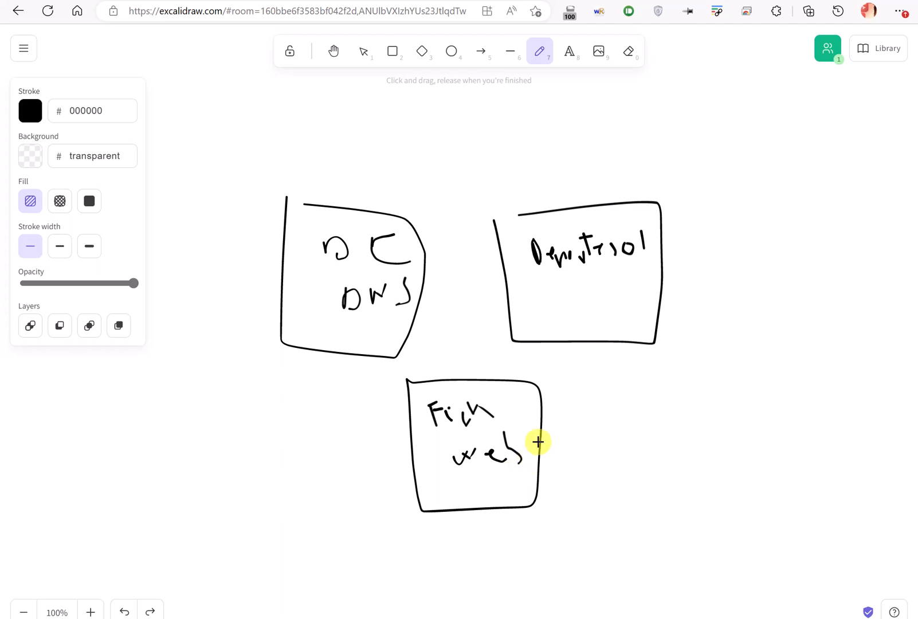
{"action": "left_click_drag", "start_coordinate": [533, 430], "coordinate": [597, 421]}
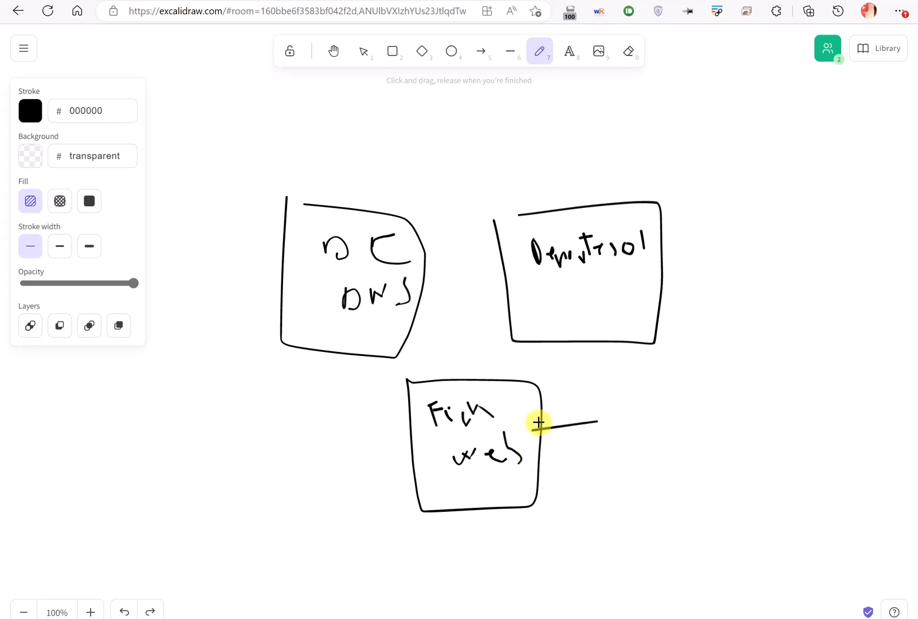
{"action": "mouse_move", "coordinate": [538, 423]}
{"action": "left_mouse_down"}
{"action": "mouse_move", "coordinate": [542, 432]}
{"action": "mouse_move", "coordinate": [531, 434]}
{"action": "left_mouse_up"}
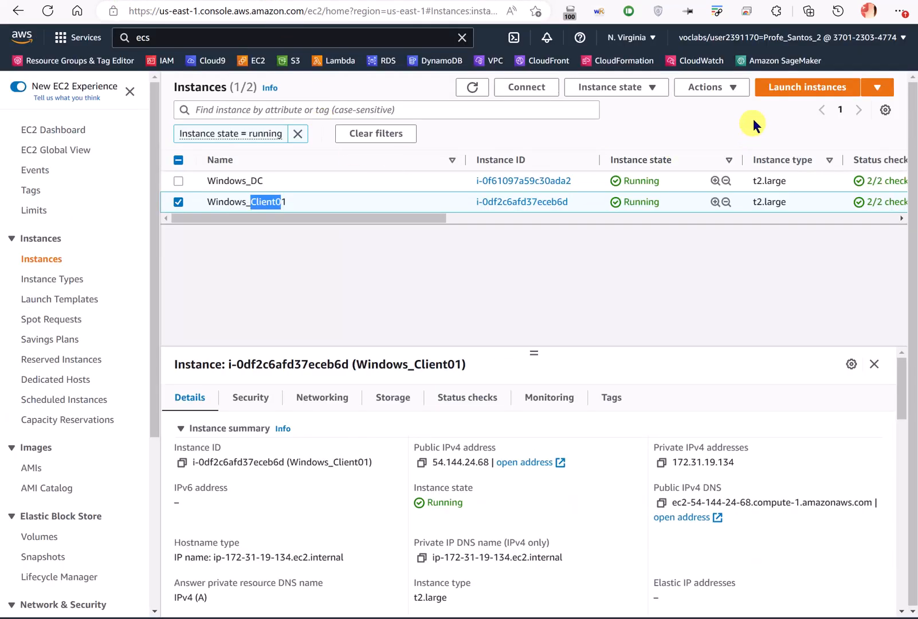
Start launching a new instance in the AWS EC2 console and name it "ficheros-web".
{"action": "left_click", "coordinate": [785, 97]}
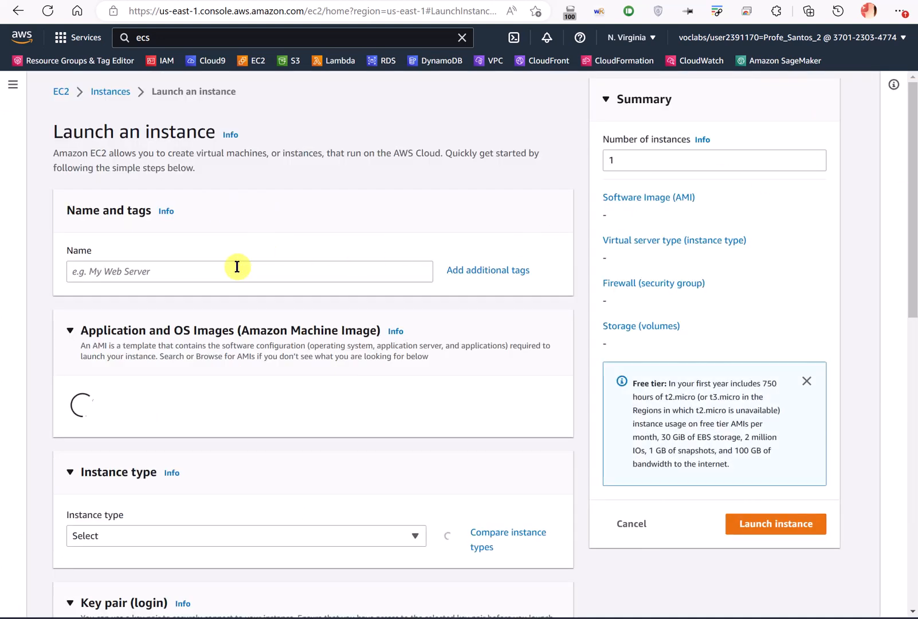
{"action": "left_click", "coordinate": [229, 271]}
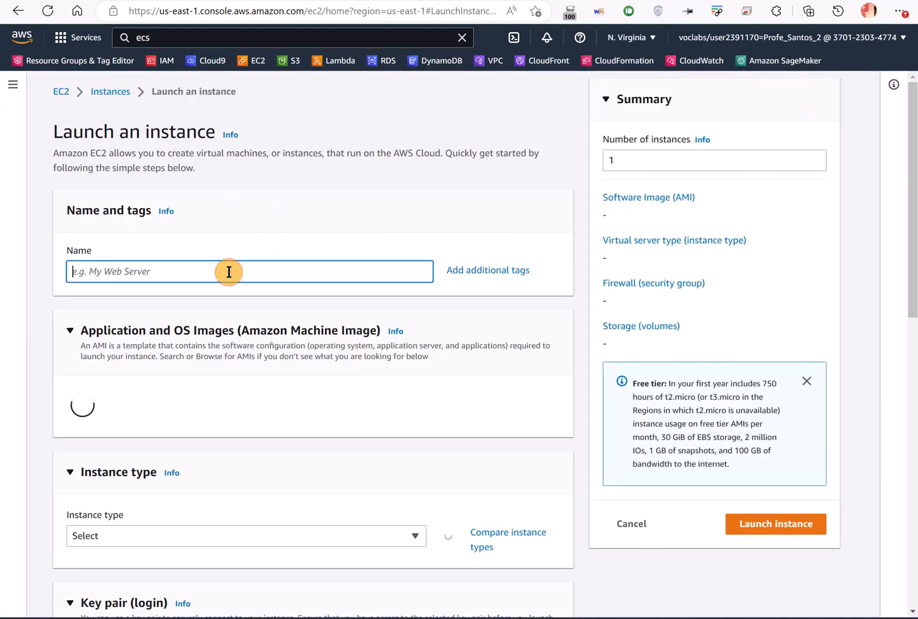
{"action": "type", "text": "ficheros-"}
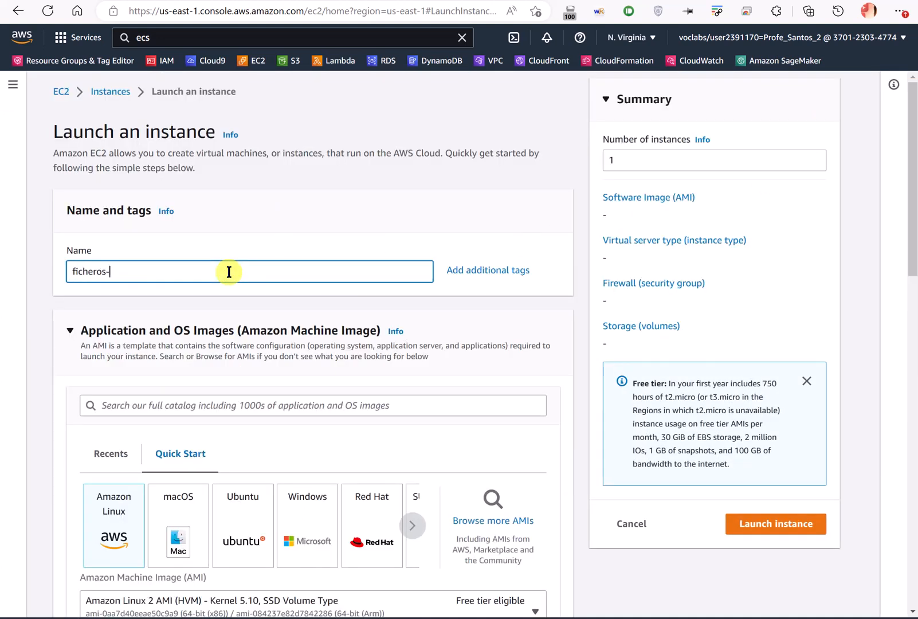
{"action": "type", "text": "web"}
Choose the Microsoft Windows Server 2022 Base image and the t2.large instance type for the new instance.
{"action": "scroll", "coordinate": [229, 272], "scroll_direction": "down", "scroll_amount": 6}
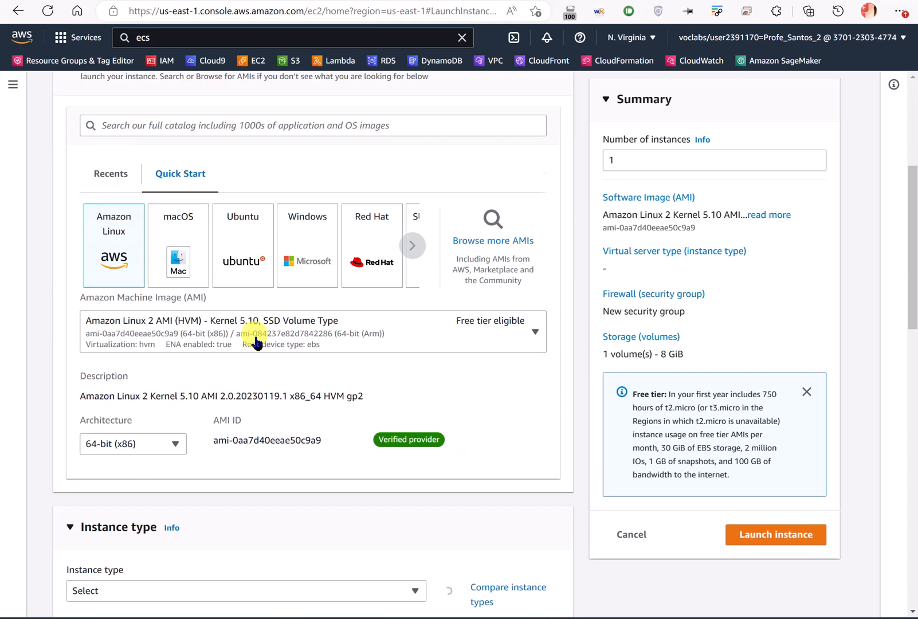
{"action": "left_click", "coordinate": [307, 219]}
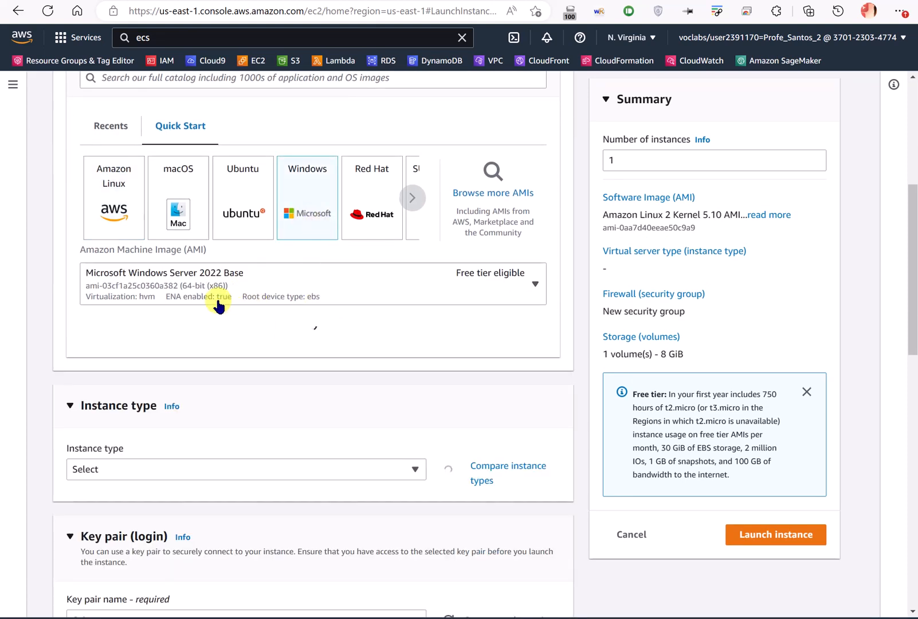
{"action": "scroll", "coordinate": [229, 367], "scroll_direction": "down", "scroll_amount": 3}
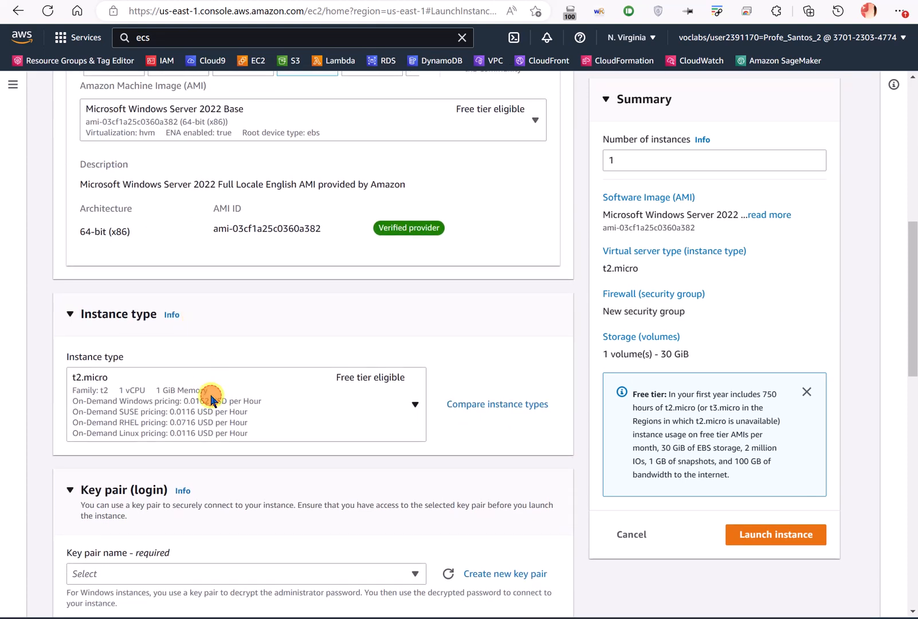
{"action": "left_click", "coordinate": [211, 397]}
{"action": "scroll", "coordinate": [248, 235], "scroll_direction": "down", "scroll_amount": 4}
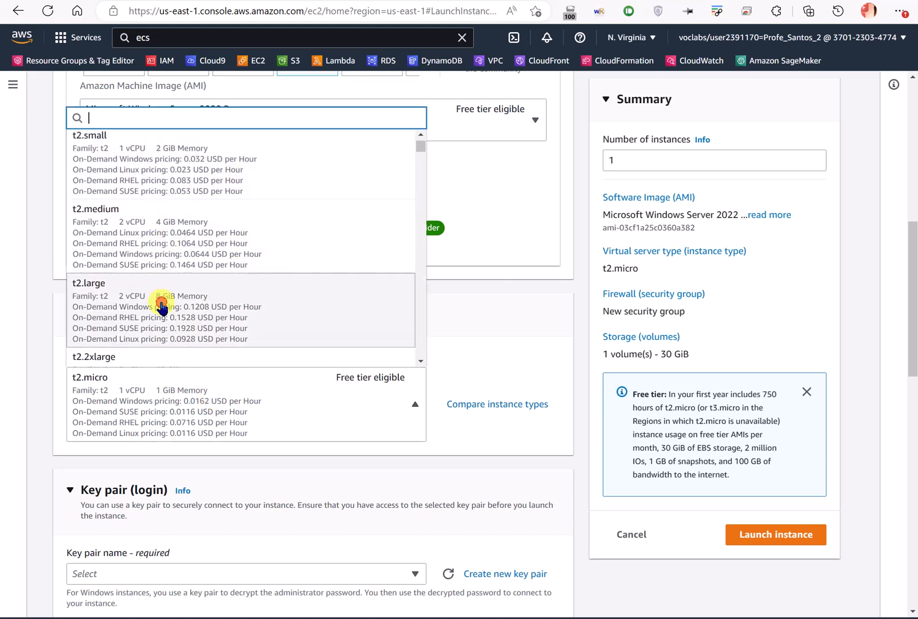
{"action": "left_click", "coordinate": [161, 308]}
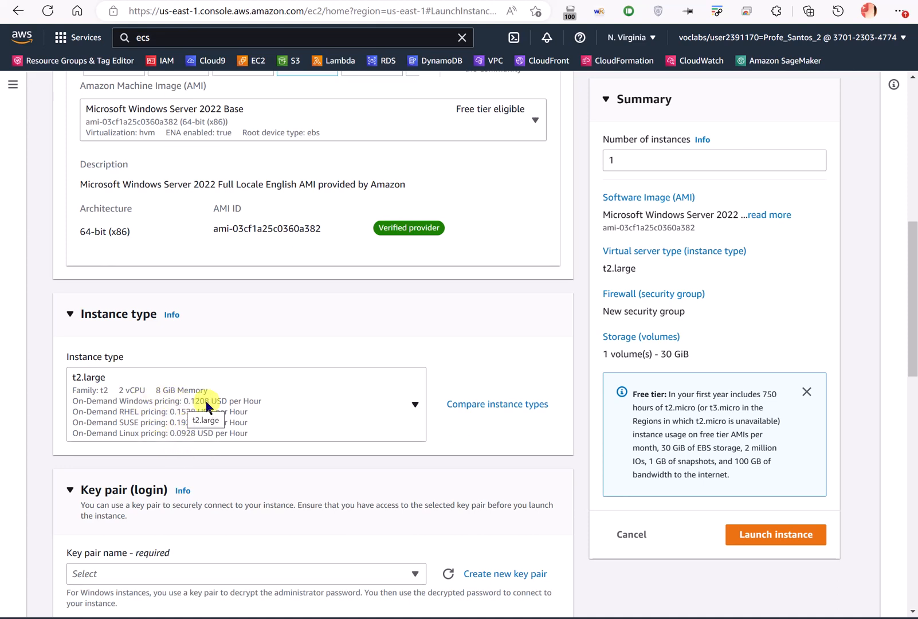
Select the vockey key pair for logging in to the instance.
{"action": "scroll", "coordinate": [250, 404], "scroll_direction": "down", "scroll_amount": 3}
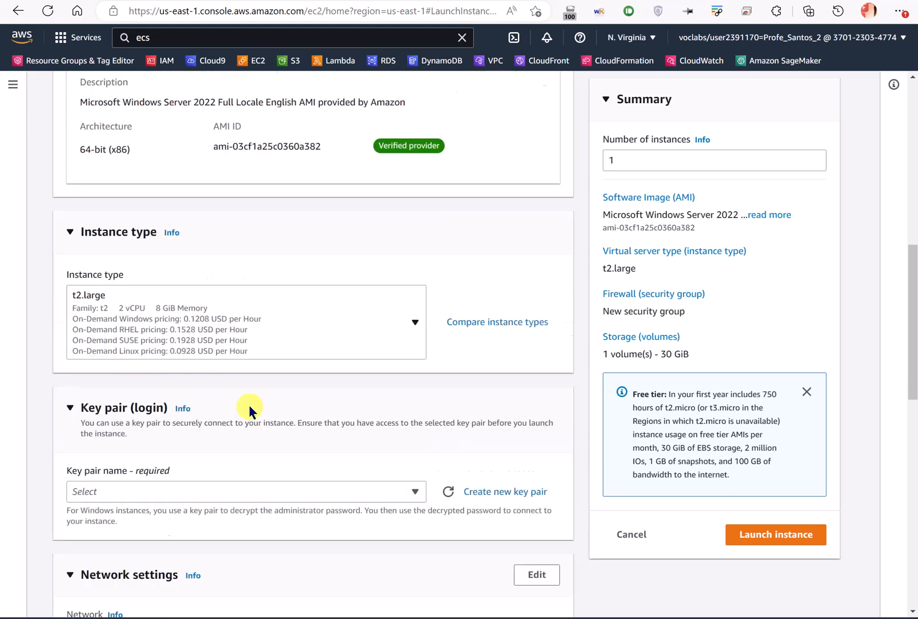
{"action": "left_click", "coordinate": [205, 414]}
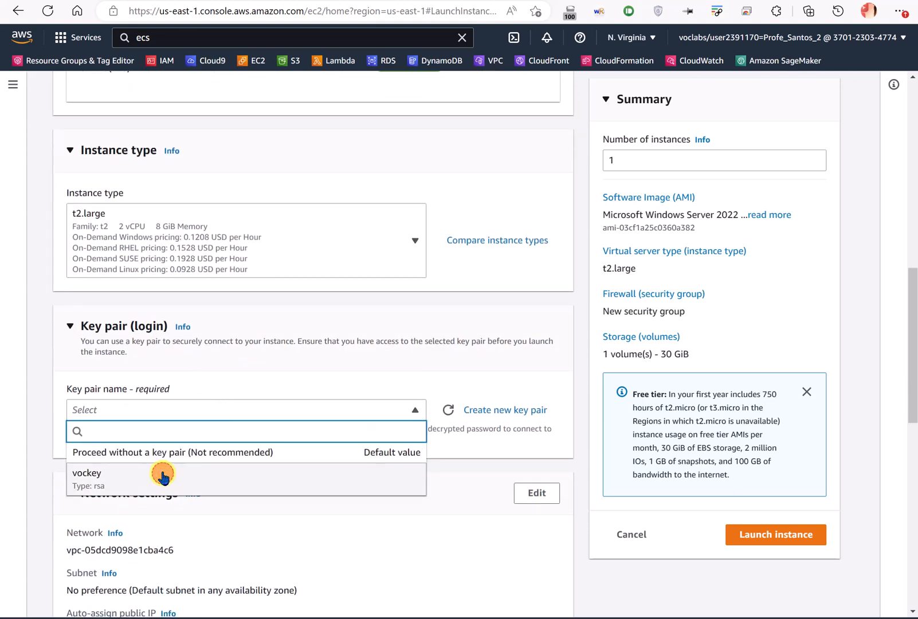
{"action": "left_click", "coordinate": [163, 475]}
Set the instance's firewall to use an existing security group instead of creating one.
{"action": "scroll", "coordinate": [211, 440], "scroll_direction": "down", "scroll_amount": 3}
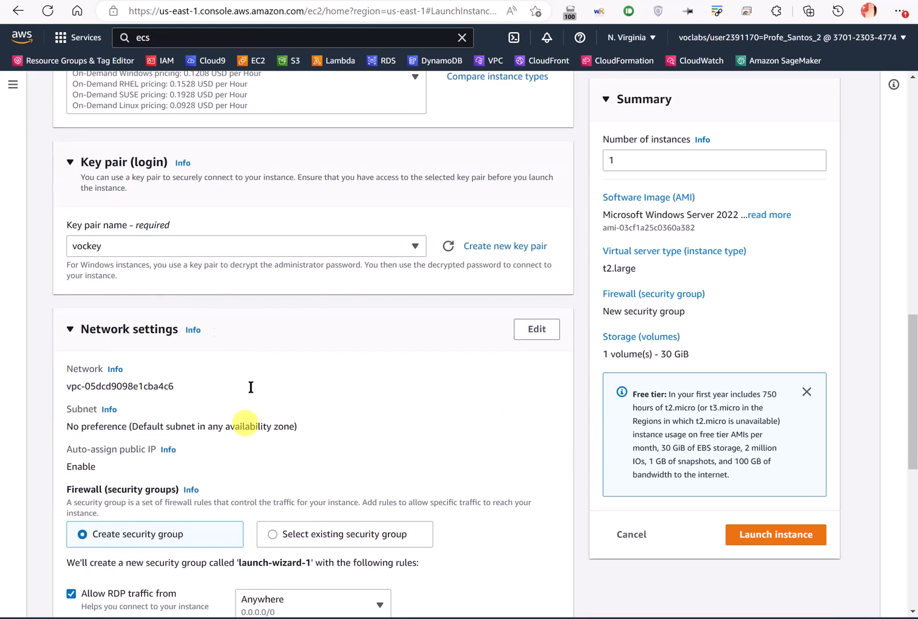
{"action": "scroll", "coordinate": [258, 436], "scroll_direction": "down", "scroll_amount": 3}
{"action": "left_click", "coordinate": [273, 370]}
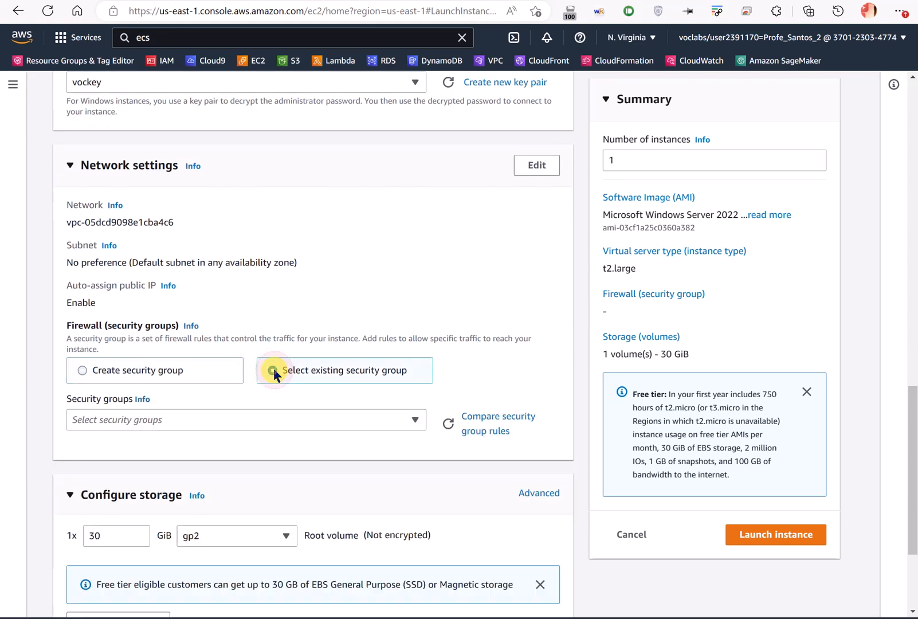
{"action": "left_click", "coordinate": [143, 420]}
{"action": "type", "text": "SG"}
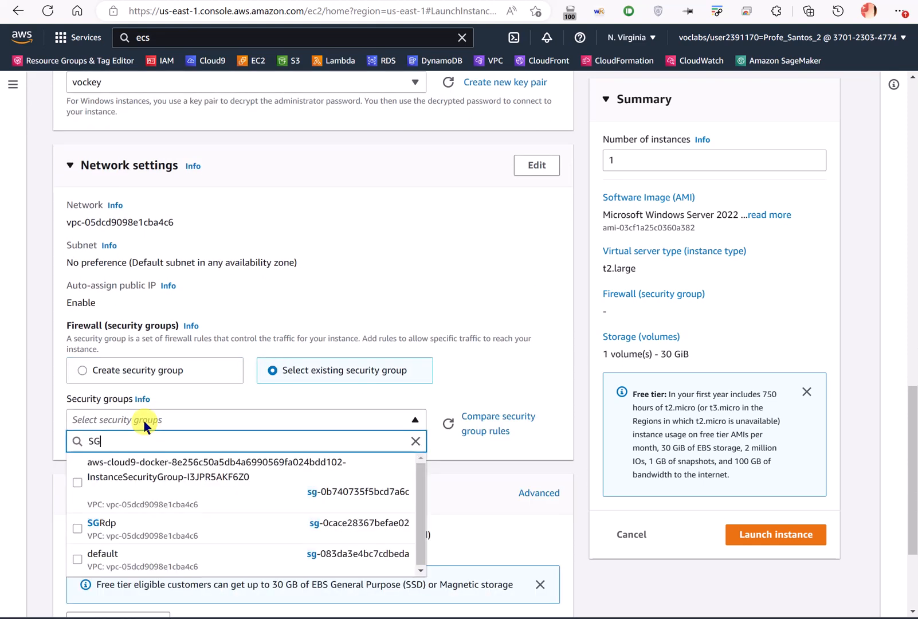
{"action": "type", "text": "w"}
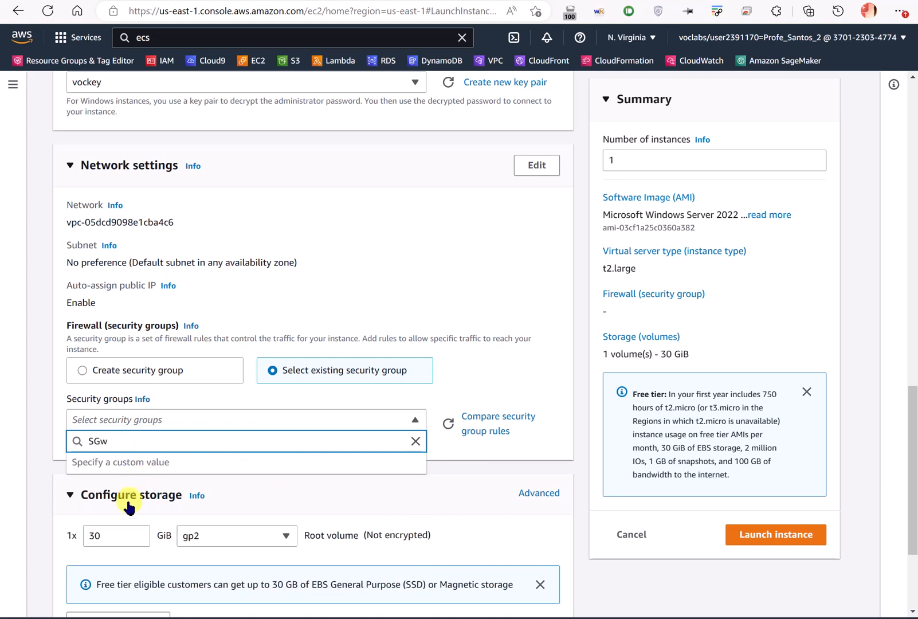
{"action": "type", "text": "w"}
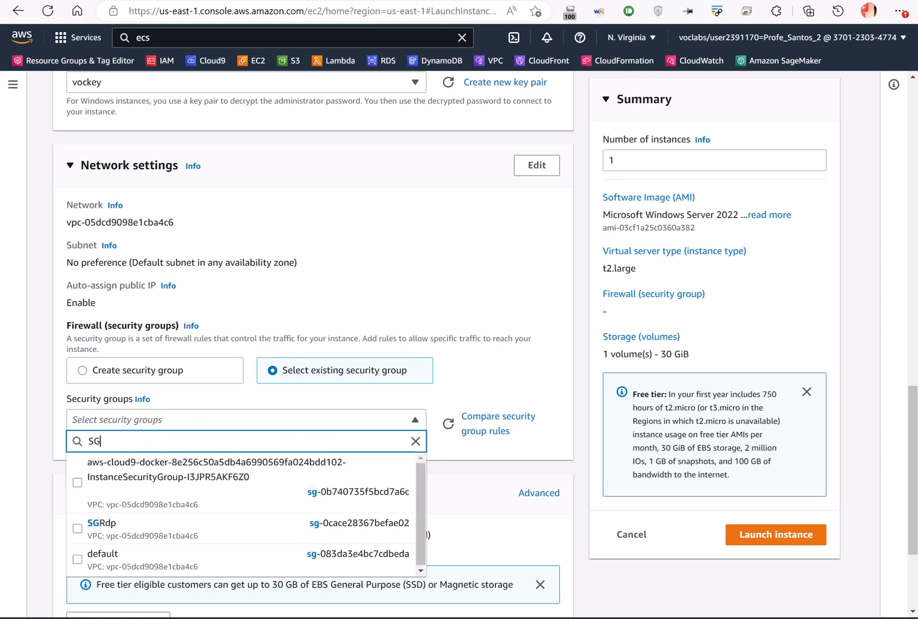
{"action": "key", "text": "Escape"}
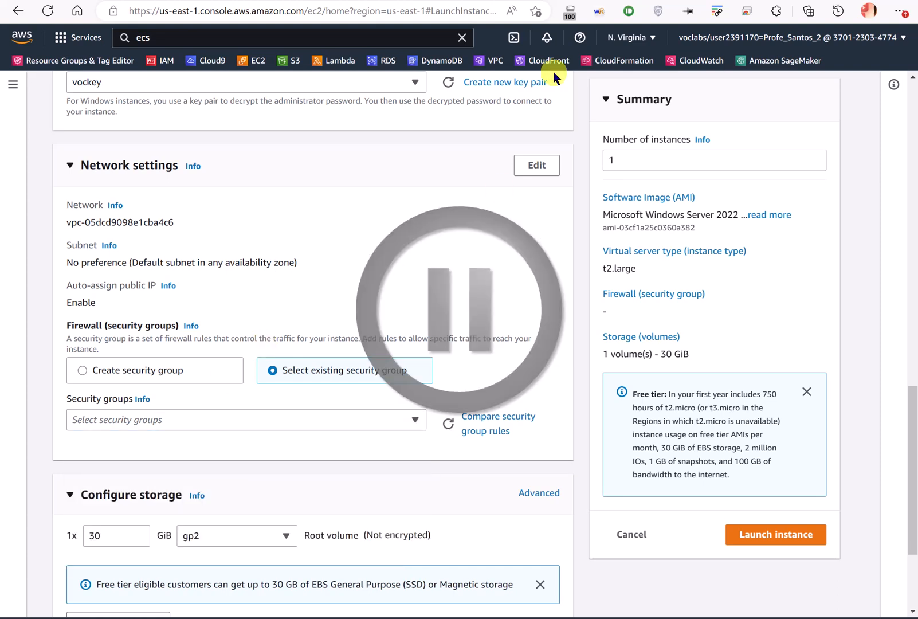
Search the existing security groups for "SGw" and assign SGWindows to the instance.
{"action": "left_click", "coordinate": [107, 420]}
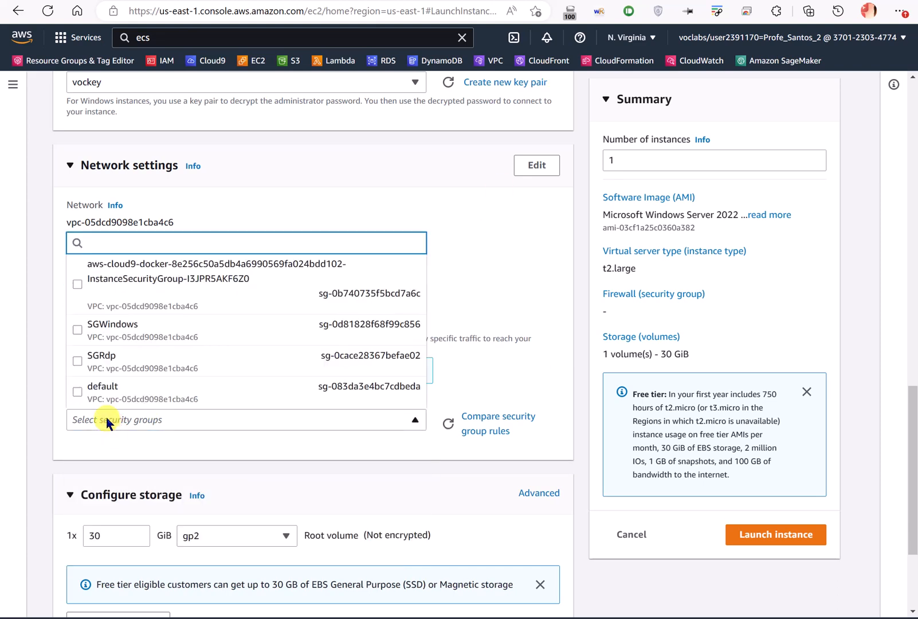
{"action": "type", "text": "SGw"}
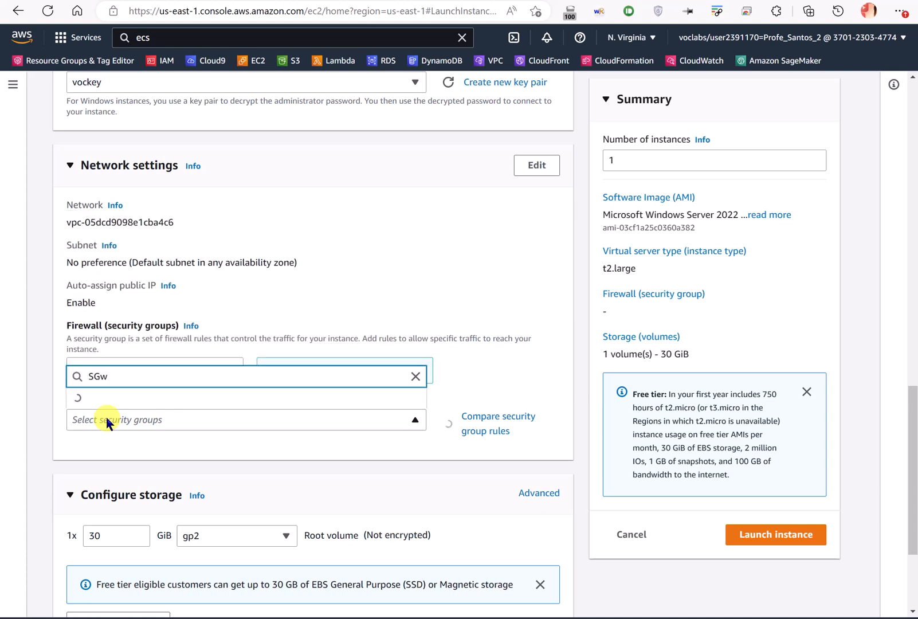
{"action": "left_click", "coordinate": [129, 391]}
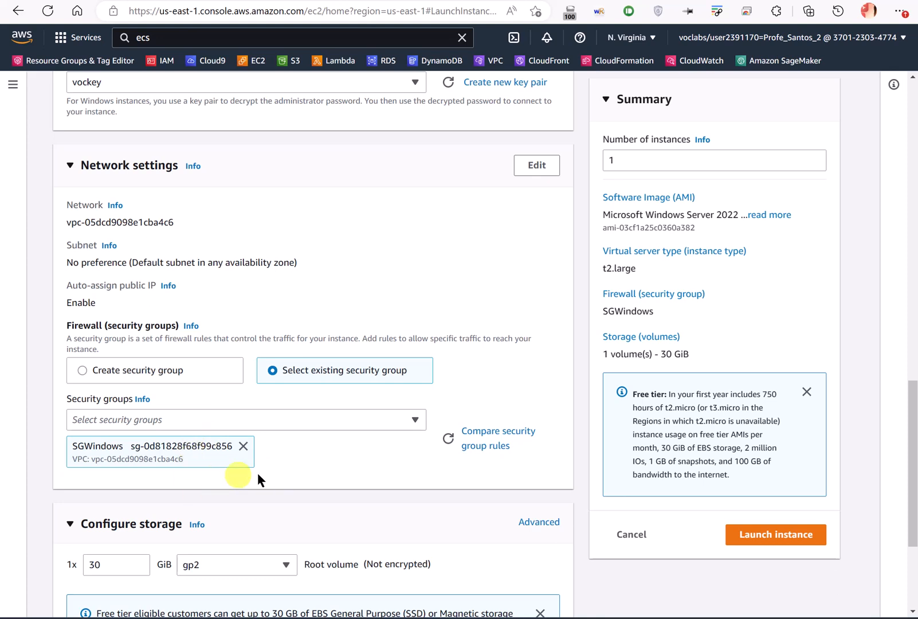
Launch the configured instance and return to the list of instances.
{"action": "scroll", "coordinate": [381, 476], "scroll_direction": "down", "scroll_amount": 3}
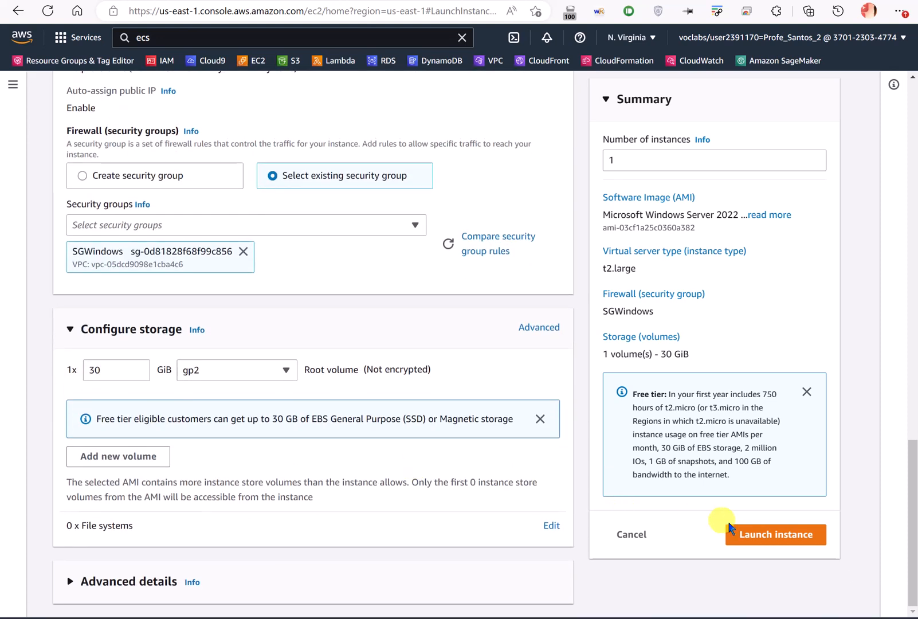
{"action": "left_click", "coordinate": [745, 534]}
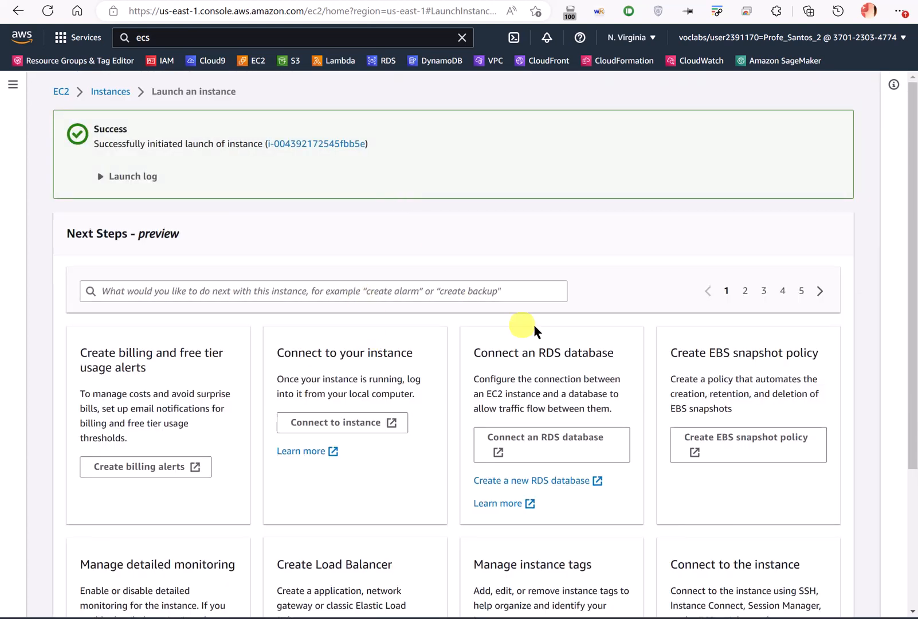
{"action": "scroll", "coordinate": [534, 327], "scroll_direction": "down", "scroll_amount": 3}
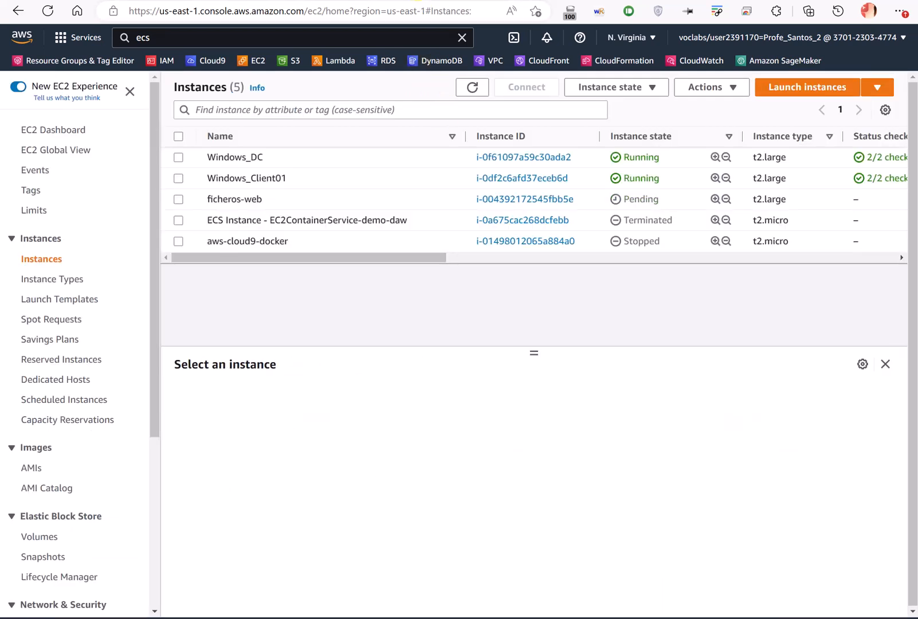
Switch to the Excalidraw sketch and draw blue arrows pointing at the three boxes, two of them at the "Fich web" box.
{"action": "key", "text": "alt+Tab"}
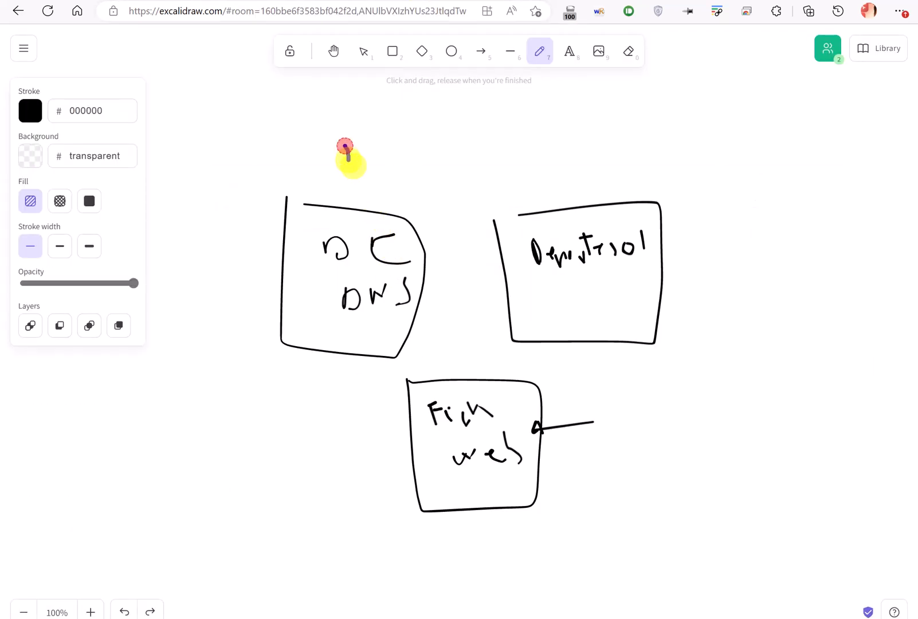
{"action": "left_click_drag", "start_coordinate": [345, 147], "coordinate": [356, 216]}
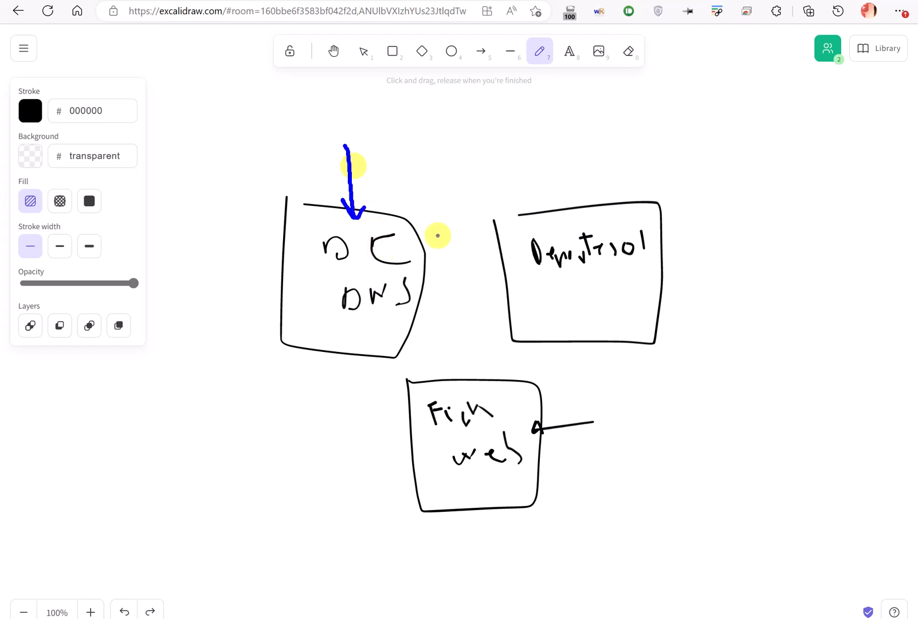
{"action": "mouse_move", "coordinate": [591, 154]}
{"action": "left_mouse_down"}
{"action": "mouse_move", "coordinate": [592, 206]}
{"action": "mouse_move", "coordinate": [599, 204]}
{"action": "left_mouse_up"}
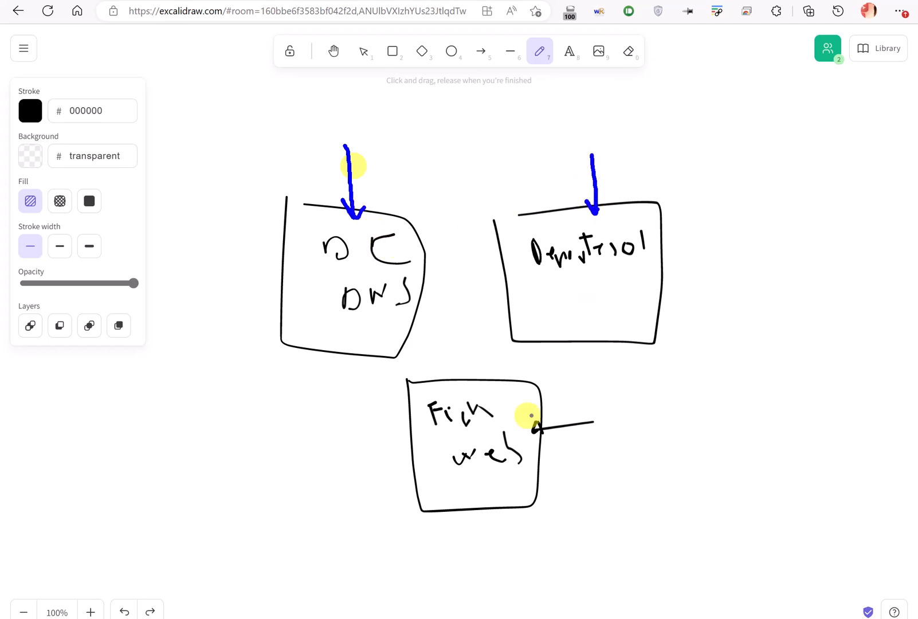
{"action": "mouse_move", "coordinate": [528, 487]}
{"action": "left_mouse_down"}
{"action": "mouse_move", "coordinate": [549, 492]}
{"action": "mouse_move", "coordinate": [529, 482]}
{"action": "mouse_move", "coordinate": [536, 492]}
{"action": "mouse_move", "coordinate": [525, 505]}
{"action": "left_mouse_up"}
{"action": "left_click_drag", "start_coordinate": [457, 550], "coordinate": [458, 494]}
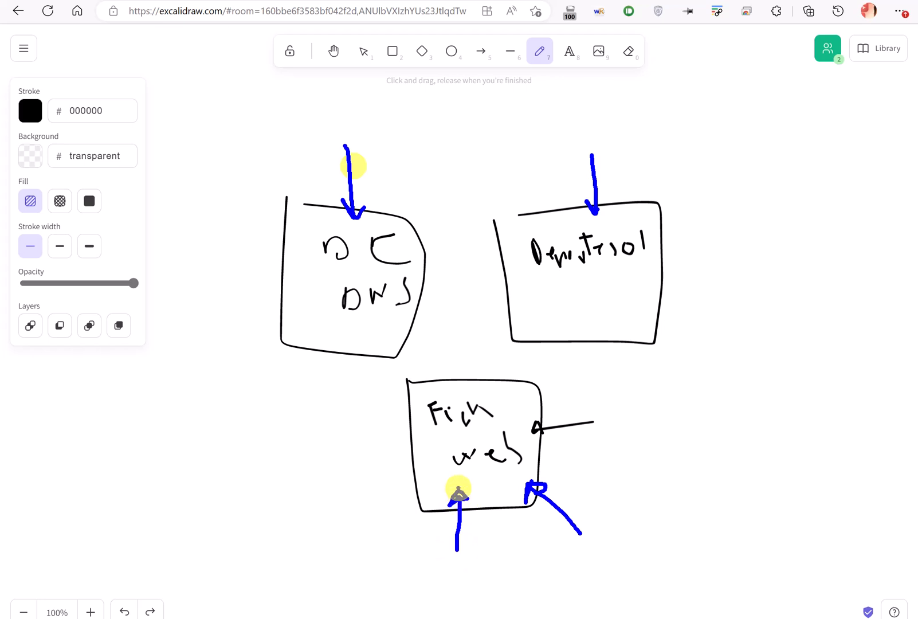
{"action": "left_click_drag", "start_coordinate": [463, 492], "coordinate": [468, 499]}
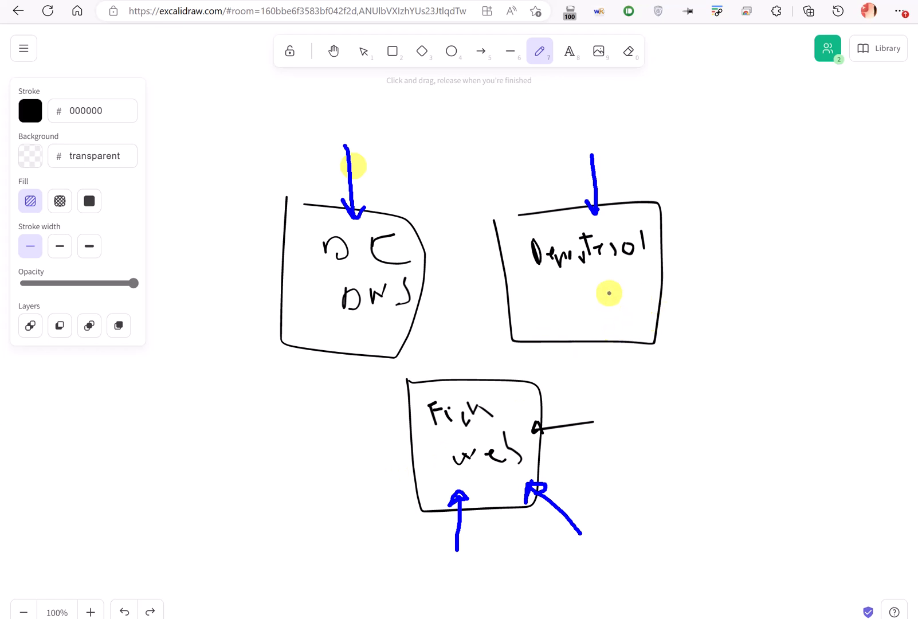
Underline the label of the box beside DC/DNS and the word "Fich" in blue, and draw three blue boxes to their right.
{"action": "left_click_drag", "start_coordinate": [549, 284], "coordinate": [644, 283]}
{"action": "left_click_drag", "start_coordinate": [444, 427], "coordinate": [493, 425]}
{"action": "mouse_move", "coordinate": [621, 389]}
{"action": "left_mouse_down"}
{"action": "mouse_move", "coordinate": [626, 486]}
{"action": "mouse_move", "coordinate": [725, 408]}
{"action": "mouse_move", "coordinate": [625, 389]}
{"action": "left_mouse_up"}
{"action": "mouse_move", "coordinate": [708, 309]}
{"action": "left_mouse_down"}
{"action": "mouse_move", "coordinate": [712, 355]}
{"action": "mouse_move", "coordinate": [804, 281]}
{"action": "mouse_move", "coordinate": [721, 282]}
{"action": "left_mouse_up"}
{"action": "mouse_move", "coordinate": [709, 188]}
{"action": "left_mouse_down"}
{"action": "mouse_move", "coordinate": [708, 250]}
{"action": "mouse_move", "coordinate": [781, 190]}
{"action": "mouse_move", "coordinate": [706, 187]}
{"action": "left_mouse_up"}
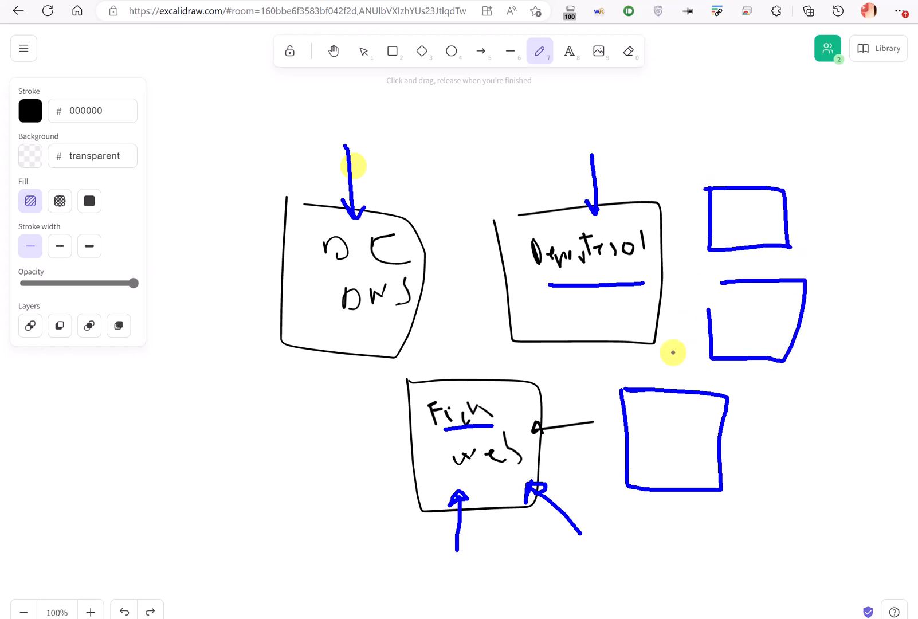
Draw a blue arrow pointing up at the lowest blue box and handwrite three user names around that box.
{"action": "mouse_move", "coordinate": [673, 530]}
{"action": "left_mouse_down"}
{"action": "mouse_move", "coordinate": [660, 464]}
{"action": "mouse_move", "coordinate": [675, 486]}
{"action": "left_mouse_up"}
{"action": "mouse_move", "coordinate": [705, 517]}
{"action": "left_mouse_down"}
{"action": "mouse_move", "coordinate": [689, 543]}
{"action": "mouse_move", "coordinate": [733, 529]}
{"action": "mouse_move", "coordinate": [752, 510]}
{"action": "mouse_move", "coordinate": [798, 535]}
{"action": "left_mouse_up"}
{"action": "mouse_move", "coordinate": [748, 393]}
{"action": "left_mouse_down"}
{"action": "mouse_move", "coordinate": [737, 416]}
{"action": "mouse_move", "coordinate": [759, 409]}
{"action": "left_mouse_up"}
{"action": "left_click_drag", "start_coordinate": [772, 406], "coordinate": [773, 418]}
{"action": "left_click_drag", "start_coordinate": [775, 381], "coordinate": [796, 412]}
{"action": "left_click_drag", "start_coordinate": [798, 401], "coordinate": [833, 417]}
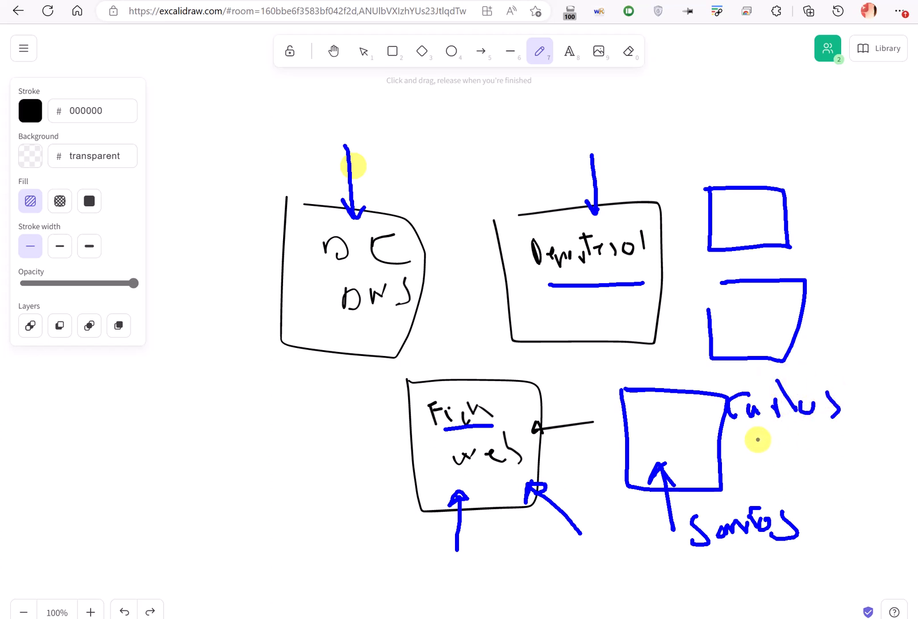
{"action": "mouse_move", "coordinate": [754, 425]}
{"action": "left_mouse_down"}
{"action": "mouse_move", "coordinate": [759, 446]}
{"action": "mouse_move", "coordinate": [829, 436]}
{"action": "left_mouse_up"}
{"action": "left_click", "coordinate": [795, 421]}
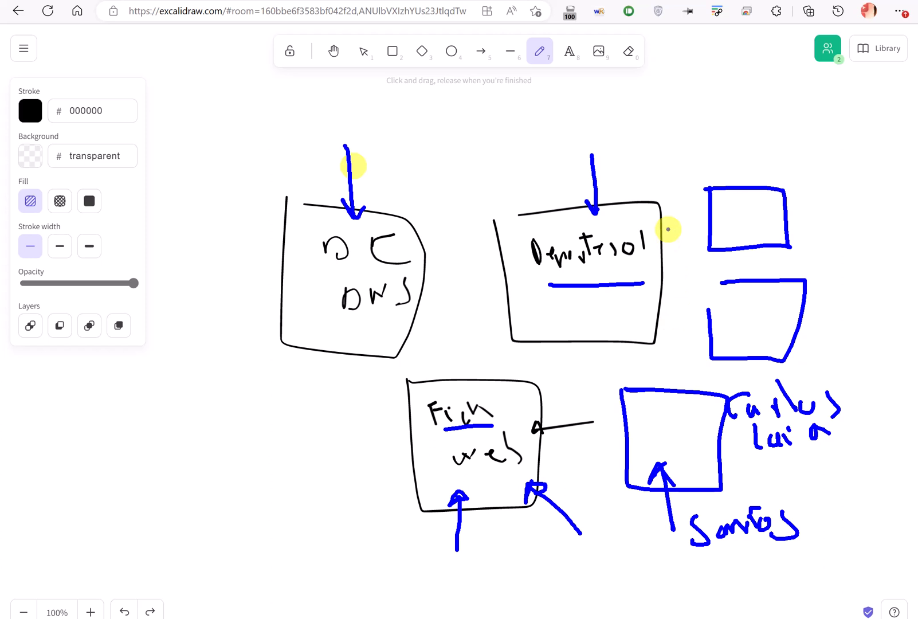
Draw a blue arrow pointing up at the box beside DC/DNS and, on the cleared sketch, one at the "Fich web" box.
{"action": "left_click_drag", "start_coordinate": [606, 314], "coordinate": [608, 355]}
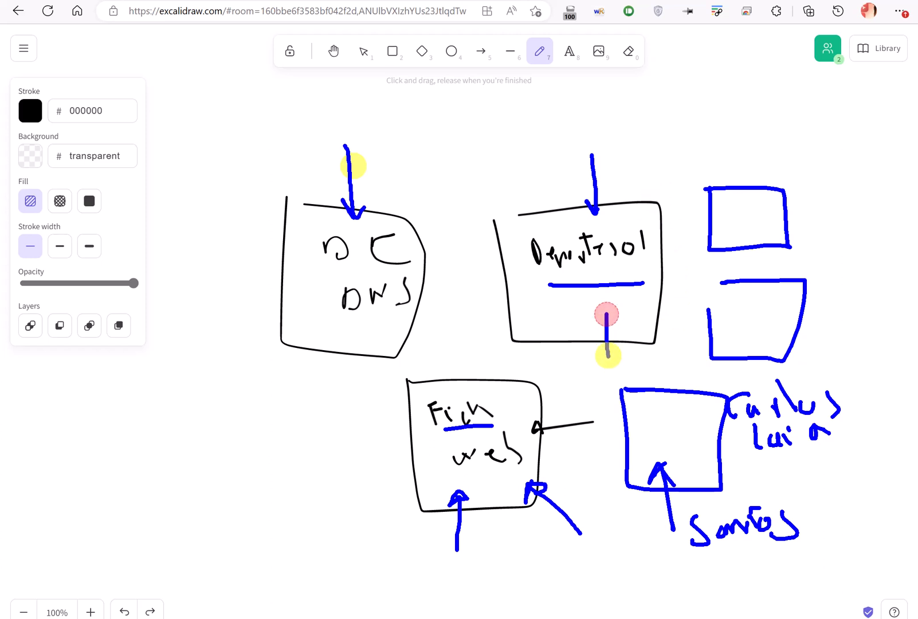
{"action": "left_click_drag", "start_coordinate": [602, 307], "coordinate": [590, 329]}
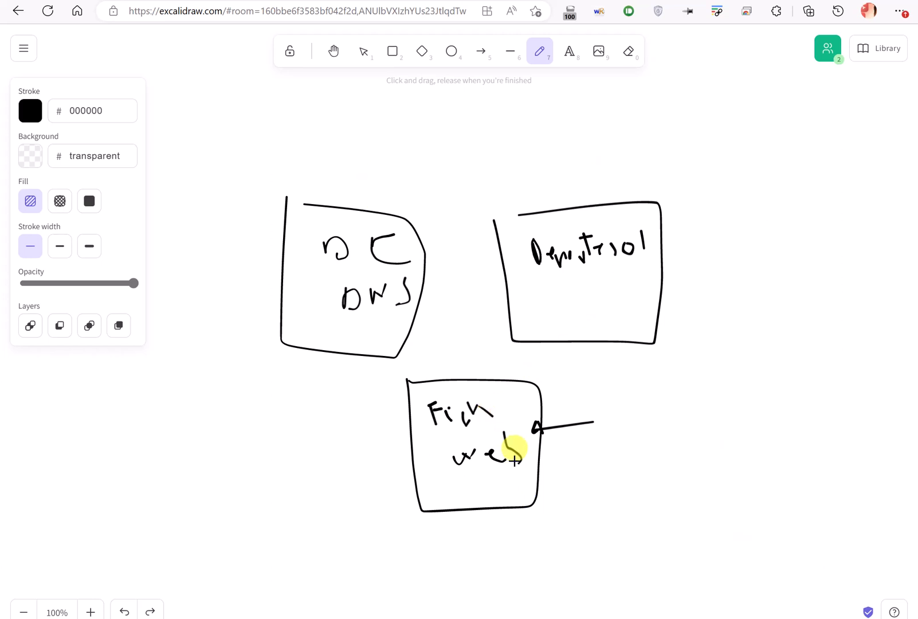
{"action": "left_click_drag", "start_coordinate": [502, 486], "coordinate": [498, 537]}
{"action": "left_click_drag", "start_coordinate": [491, 499], "coordinate": [497, 491]}
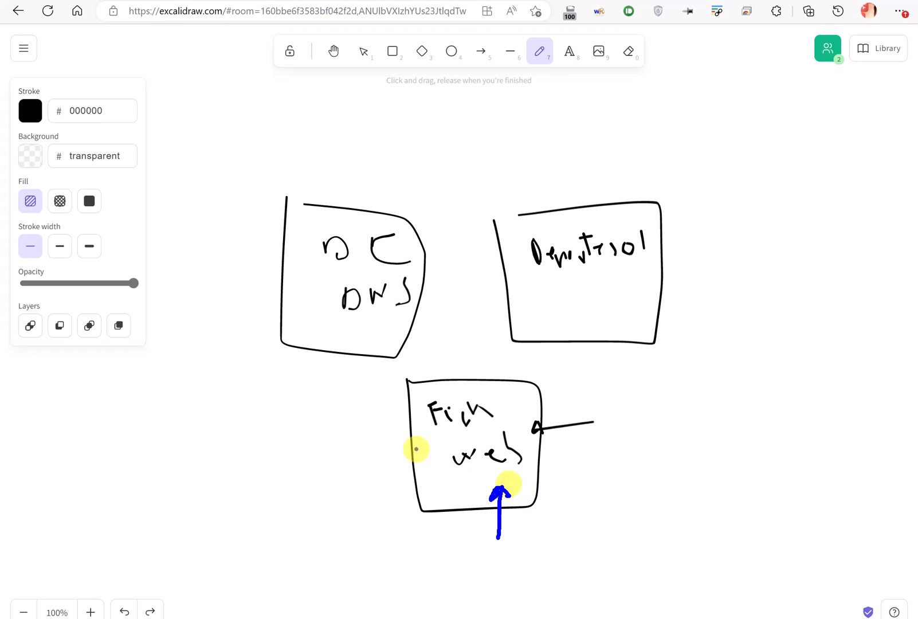
Draw a short blue line from the DC/DNS box and handwrite the administrator label with a user name beneath it.
{"action": "left_click_drag", "start_coordinate": [300, 337], "coordinate": [283, 364]}
{"action": "mouse_move", "coordinate": [247, 395]}
{"action": "left_mouse_down"}
{"action": "mouse_move", "coordinate": [246, 375]}
{"action": "mouse_move", "coordinate": [264, 395]}
{"action": "mouse_move", "coordinate": [271, 375]}
{"action": "mouse_move", "coordinate": [347, 389]}
{"action": "mouse_move", "coordinate": [340, 381]}
{"action": "mouse_move", "coordinate": [355, 385]}
{"action": "mouse_move", "coordinate": [409, 362]}
{"action": "left_mouse_up"}
{"action": "mouse_move", "coordinate": [279, 416]}
{"action": "left_mouse_down"}
{"action": "mouse_move", "coordinate": [289, 424]}
{"action": "mouse_move", "coordinate": [322, 409]}
{"action": "mouse_move", "coordinate": [362, 422]}
{"action": "left_mouse_up"}
{"action": "left_click_drag", "start_coordinate": [384, 408], "coordinate": [370, 425]}
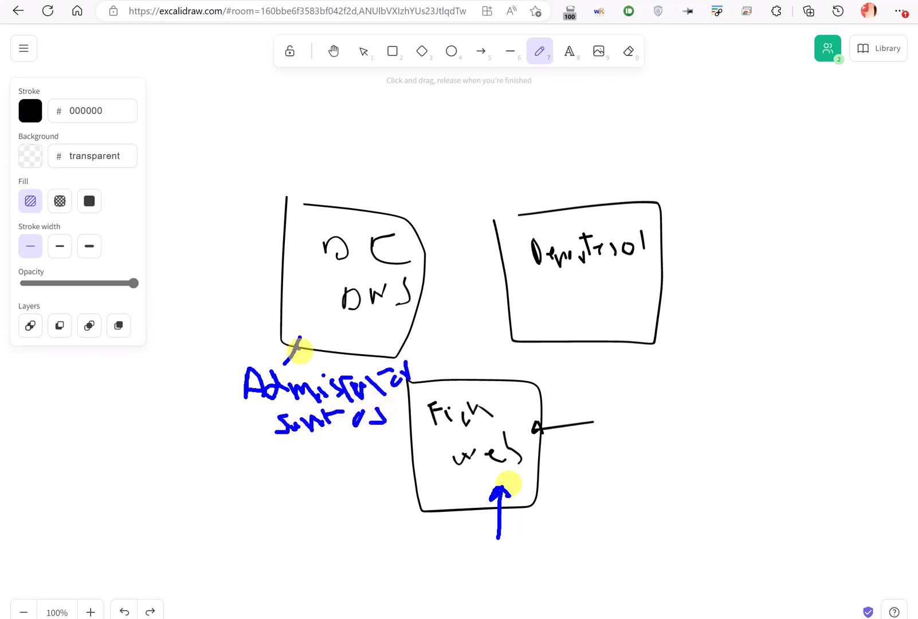
Underline "DC" in blue and draw curved arrows leading to the "Fich web" box and the box beside DC/DNS.
{"action": "left_click", "coordinate": [240, 392]}
{"action": "left_click_drag", "start_coordinate": [316, 273], "coordinate": [387, 275]}
{"action": "mouse_move", "coordinate": [269, 352]}
{"action": "left_mouse_down"}
{"action": "mouse_move", "coordinate": [211, 471]}
{"action": "mouse_move", "coordinate": [410, 472]}
{"action": "left_mouse_up"}
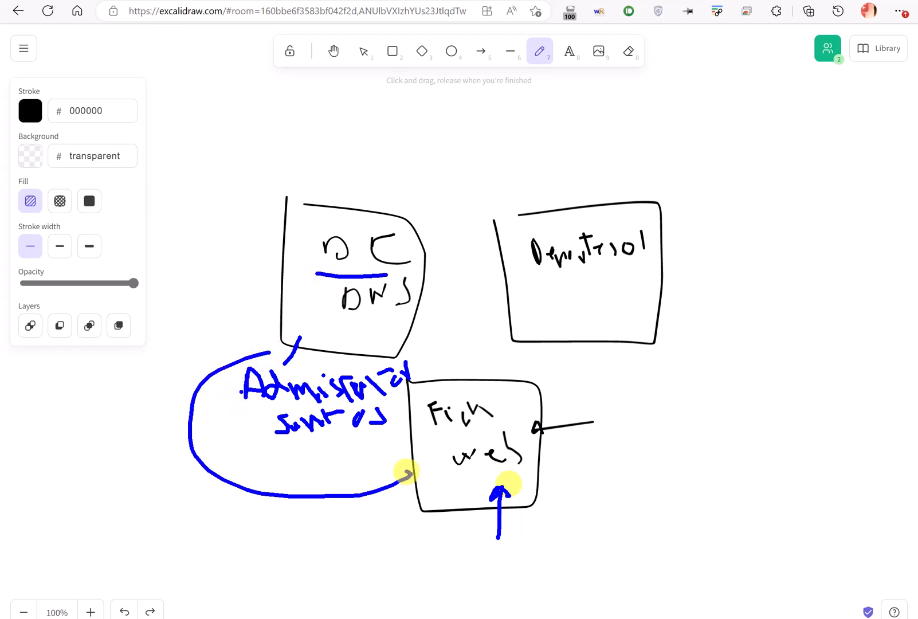
{"action": "left_click_drag", "start_coordinate": [405, 231], "coordinate": [556, 228]}
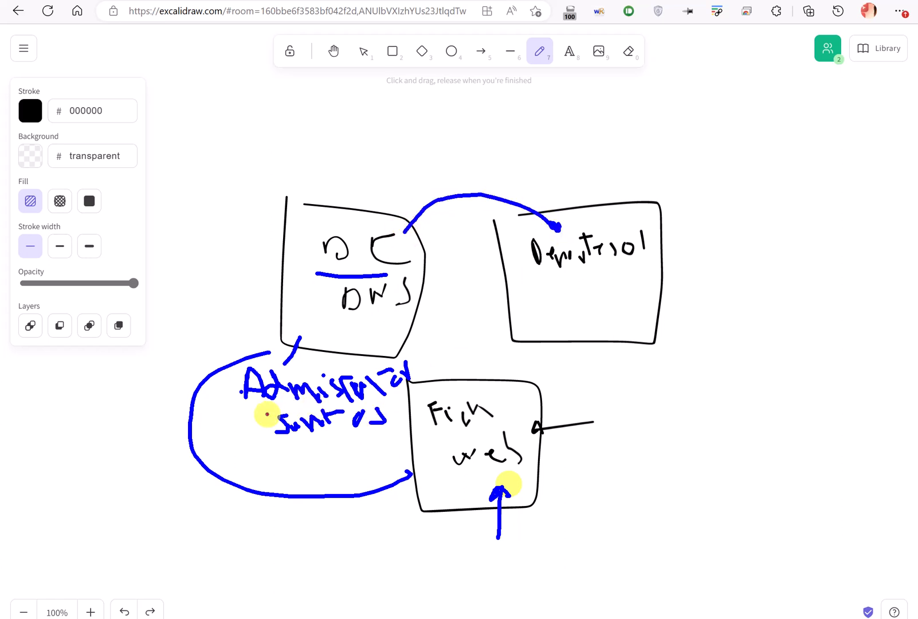
Frame the handwritten user name in blue and clear all blue annotations from the sketch.
{"action": "mouse_move", "coordinate": [265, 412]}
{"action": "left_mouse_down"}
{"action": "mouse_move", "coordinate": [264, 446]}
{"action": "mouse_move", "coordinate": [373, 449]}
{"action": "mouse_move", "coordinate": [382, 434]}
{"action": "mouse_move", "coordinate": [379, 403]}
{"action": "mouse_move", "coordinate": [293, 399]}
{"action": "mouse_move", "coordinate": [266, 421]}
{"action": "mouse_move", "coordinate": [264, 439]}
{"action": "left_mouse_up"}
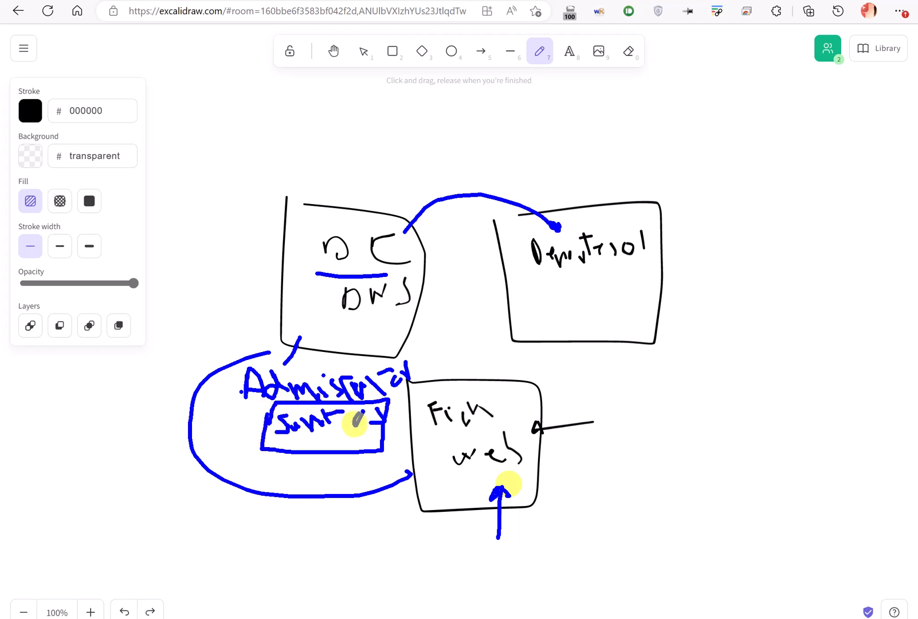
{"action": "left_click_drag", "start_coordinate": [355, 422], "coordinate": [356, 425]}
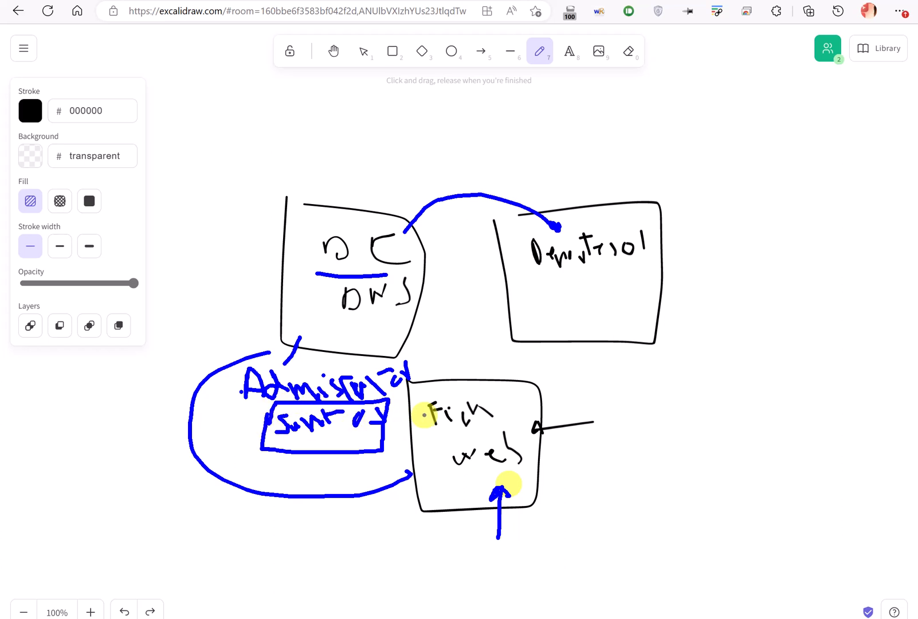
{"action": "key", "text": "Escape"}
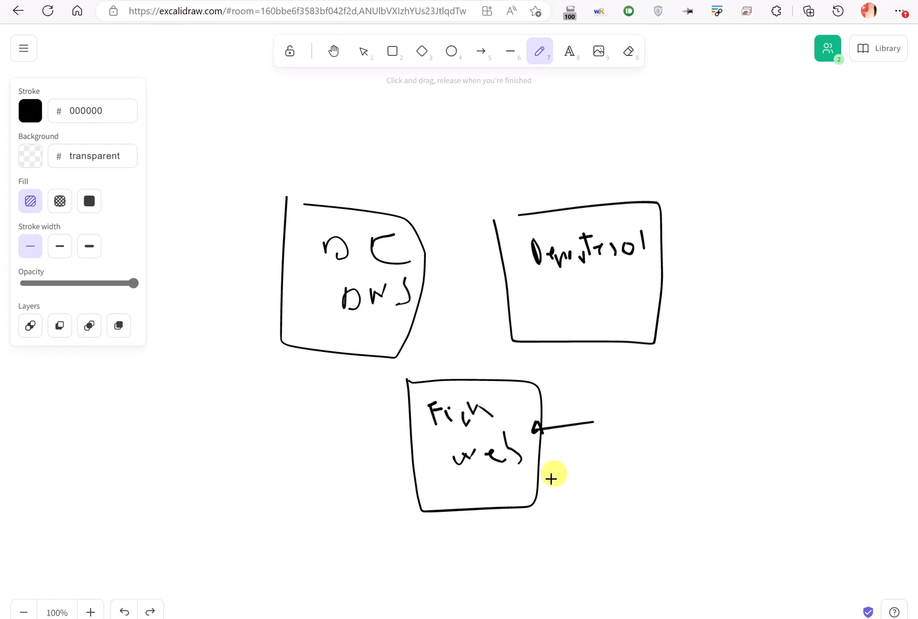
Draw blue arrows pointing at all three boxes, frame the "Fich web" box in blue, and clear the annotations.
{"action": "mouse_move", "coordinate": [514, 491]}
{"action": "left_mouse_down"}
{"action": "mouse_move", "coordinate": [522, 544]}
{"action": "mouse_move", "coordinate": [509, 495]}
{"action": "mouse_move", "coordinate": [521, 487]}
{"action": "left_mouse_up"}
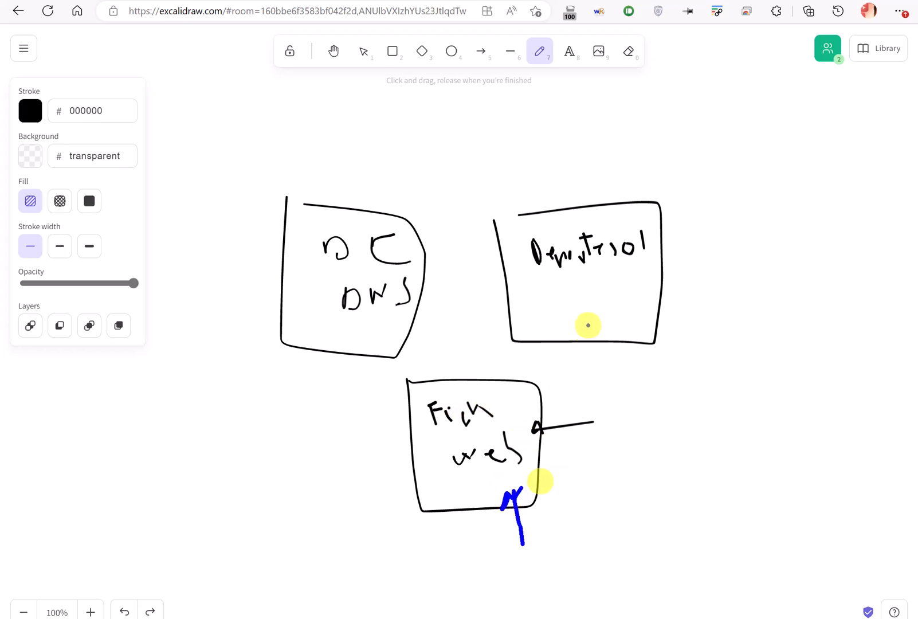
{"action": "mouse_move", "coordinate": [589, 326]}
{"action": "left_mouse_down"}
{"action": "mouse_move", "coordinate": [594, 352]}
{"action": "mouse_move", "coordinate": [588, 324]}
{"action": "left_mouse_up"}
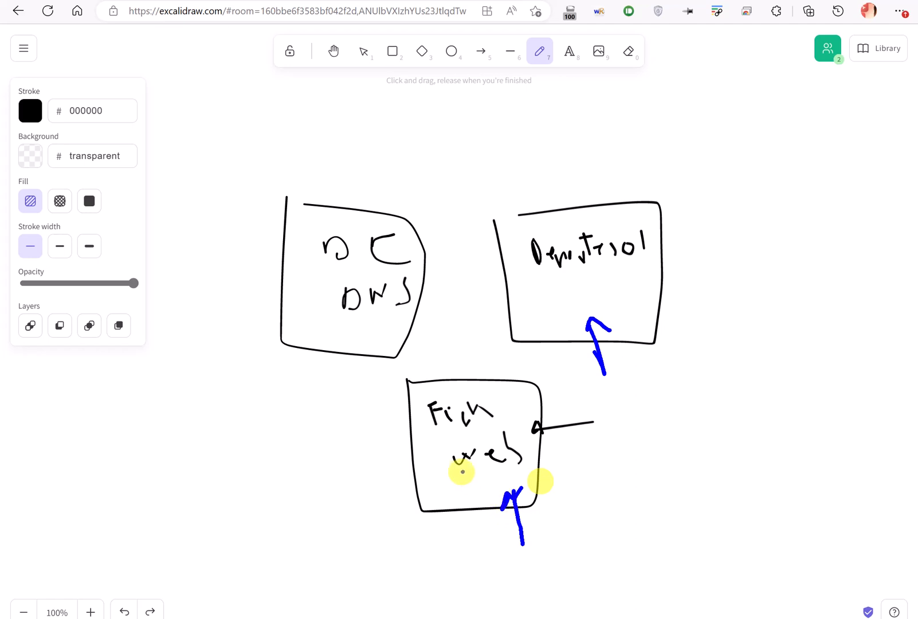
{"action": "mouse_move", "coordinate": [401, 386]}
{"action": "left_mouse_down"}
{"action": "mouse_move", "coordinate": [536, 430]}
{"action": "mouse_move", "coordinate": [441, 520]}
{"action": "mouse_move", "coordinate": [387, 400]}
{"action": "mouse_move", "coordinate": [485, 382]}
{"action": "left_mouse_up"}
{"action": "mouse_move", "coordinate": [424, 396]}
{"action": "left_mouse_down"}
{"action": "mouse_move", "coordinate": [364, 349]}
{"action": "mouse_move", "coordinate": [358, 355]}
{"action": "left_mouse_up"}
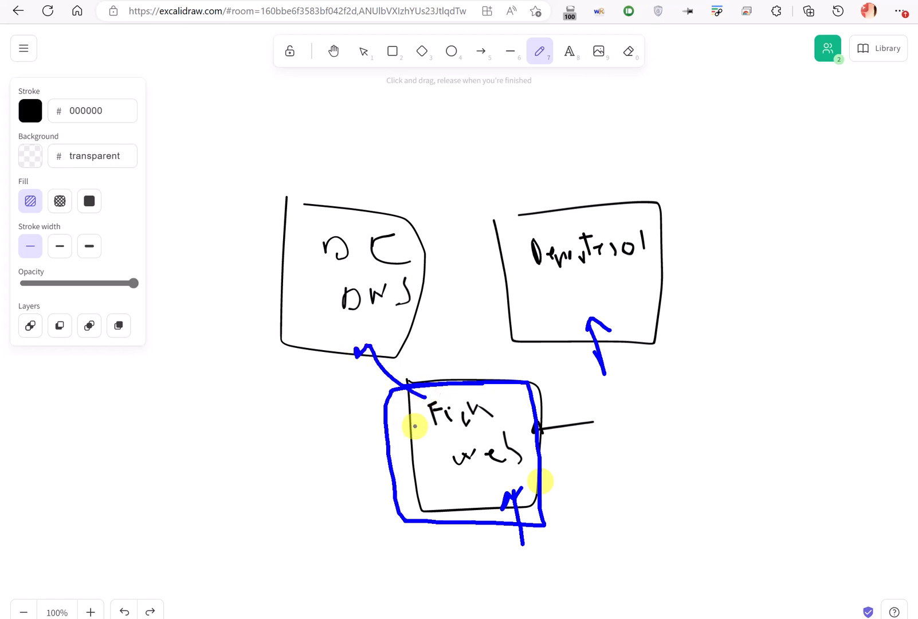
{"action": "mouse_move", "coordinate": [300, 433]}
{"action": "left_mouse_down"}
{"action": "mouse_move", "coordinate": [303, 345]}
{"action": "mouse_move", "coordinate": [288, 350]}
{"action": "mouse_move", "coordinate": [304, 340]}
{"action": "left_mouse_up"}
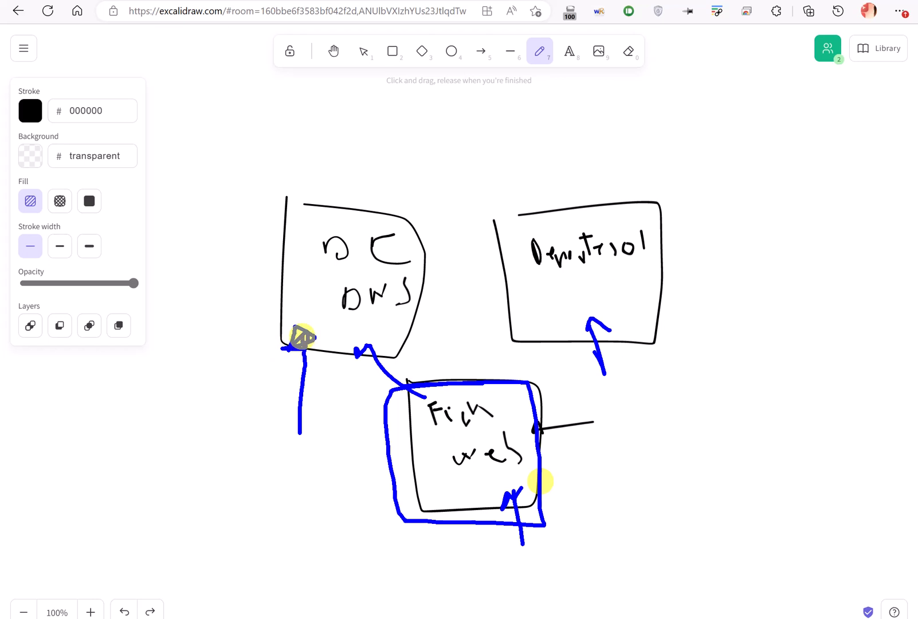
{"action": "key", "text": "Escape"}
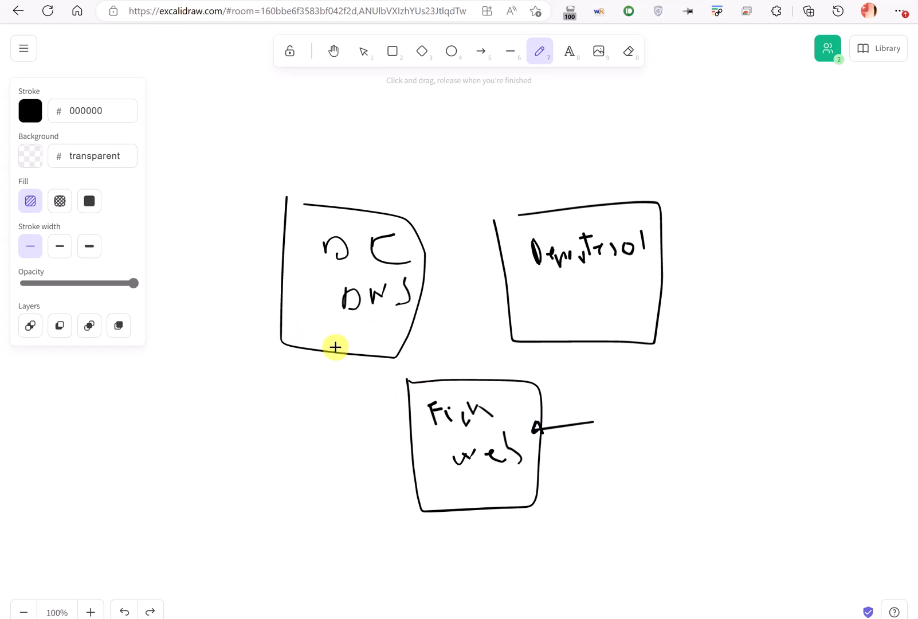
Draw two blue arrows pointing up at the "Fich web" box and handwrite "IP" beside them.
{"action": "key", "text": "ctrl+2"}
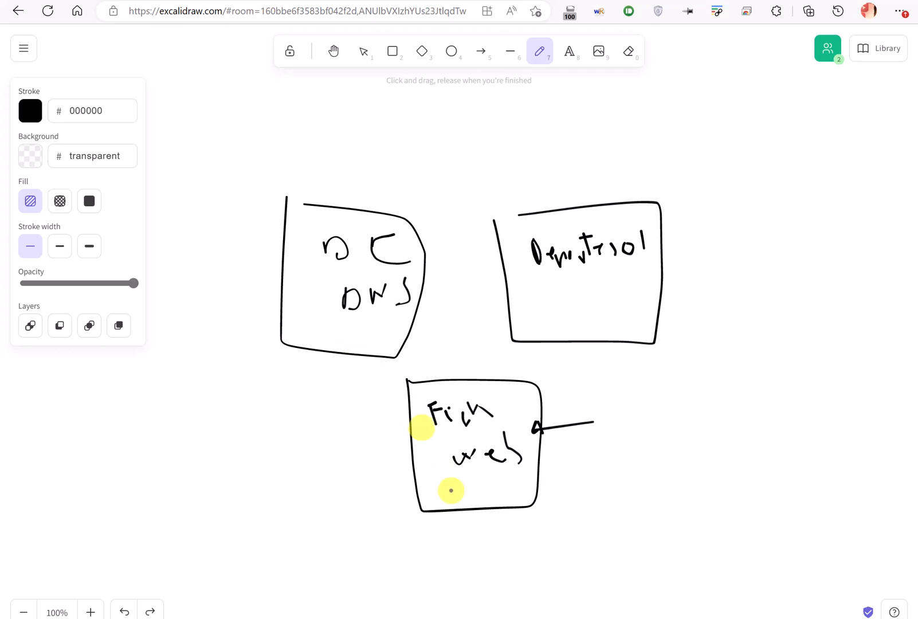
{"action": "left_click_drag", "start_coordinate": [453, 490], "coordinate": [455, 563]}
{"action": "mouse_move", "coordinate": [453, 487]}
{"action": "left_mouse_down"}
{"action": "mouse_move", "coordinate": [433, 511]}
{"action": "mouse_move", "coordinate": [457, 498]}
{"action": "mouse_move", "coordinate": [496, 537]}
{"action": "mouse_move", "coordinate": [478, 490]}
{"action": "left_mouse_up"}
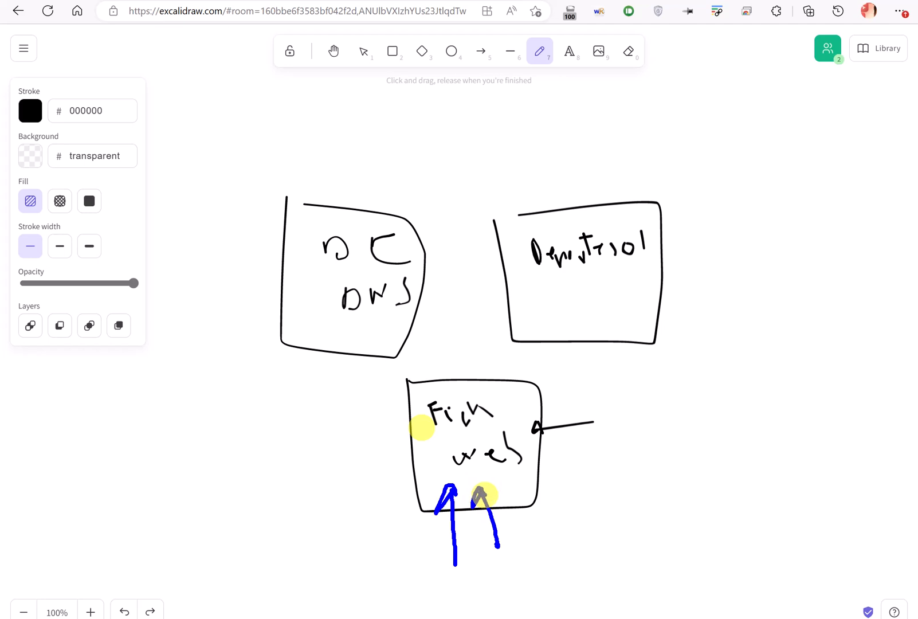
{"action": "mouse_move", "coordinate": [519, 525]}
{"action": "left_mouse_down"}
{"action": "mouse_move", "coordinate": [524, 537]}
{"action": "mouse_move", "coordinate": [514, 520]}
{"action": "left_mouse_up"}
{"action": "mouse_move", "coordinate": [520, 539]}
{"action": "left_mouse_down"}
{"action": "mouse_move", "coordinate": [562, 515]}
{"action": "mouse_move", "coordinate": [542, 538]}
{"action": "left_mouse_up"}
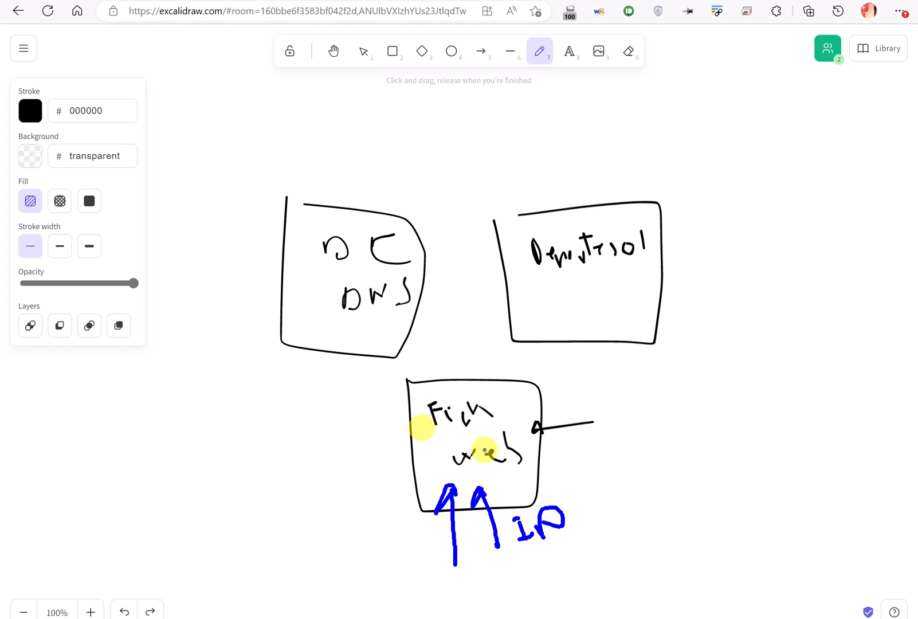
Draw a curved blue arrow from "Fich web" to DC/DNS, add blue strokes between the upper boxes, and clear the annotations.
{"action": "mouse_move", "coordinate": [453, 476]}
{"action": "left_mouse_down"}
{"action": "mouse_move", "coordinate": [373, 379]}
{"action": "mouse_move", "coordinate": [368, 337]}
{"action": "mouse_move", "coordinate": [373, 347]}
{"action": "left_mouse_up"}
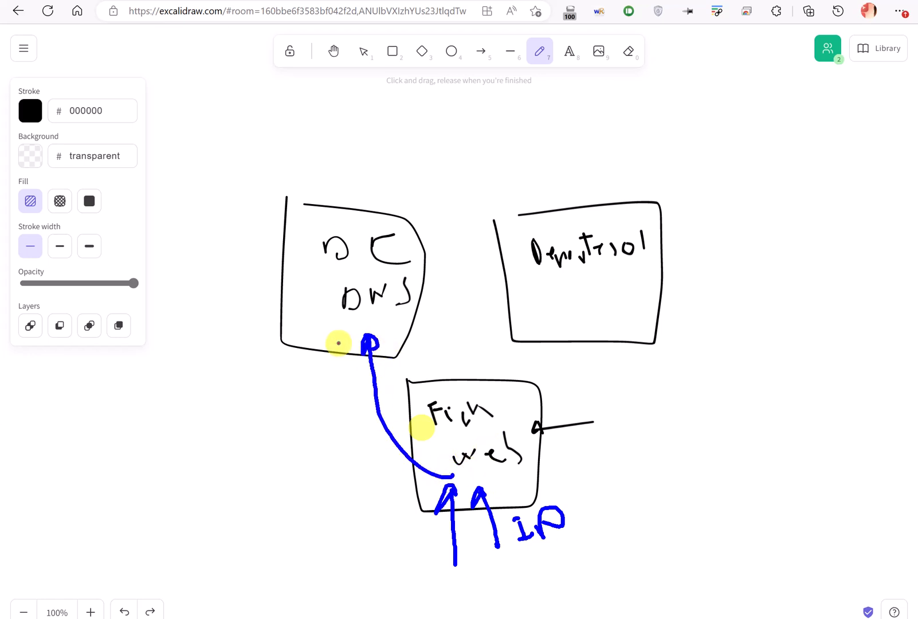
{"action": "mouse_move", "coordinate": [333, 393]}
{"action": "left_mouse_down"}
{"action": "mouse_move", "coordinate": [337, 341]}
{"action": "mouse_move", "coordinate": [533, 313]}
{"action": "mouse_move", "coordinate": [500, 334]}
{"action": "left_mouse_up"}
{"action": "mouse_move", "coordinate": [383, 328]}
{"action": "left_mouse_down"}
{"action": "mouse_move", "coordinate": [471, 365]}
{"action": "mouse_move", "coordinate": [478, 390]}
{"action": "left_mouse_up"}
{"action": "mouse_move", "coordinate": [439, 292]}
{"action": "left_mouse_down"}
{"action": "mouse_move", "coordinate": [442, 308]}
{"action": "mouse_move", "coordinate": [442, 290]}
{"action": "mouse_move", "coordinate": [456, 303]}
{"action": "mouse_move", "coordinate": [467, 293]}
{"action": "mouse_move", "coordinate": [467, 303]}
{"action": "left_mouse_up"}
{"action": "mouse_move", "coordinate": [505, 311]}
{"action": "left_mouse_down"}
{"action": "mouse_move", "coordinate": [506, 289]}
{"action": "mouse_move", "coordinate": [529, 286]}
{"action": "mouse_move", "coordinate": [559, 289]}
{"action": "mouse_move", "coordinate": [570, 306]}
{"action": "left_mouse_up"}
{"action": "left_click_drag", "start_coordinate": [584, 296], "coordinate": [601, 302]}
{"action": "key", "text": "Escape"}
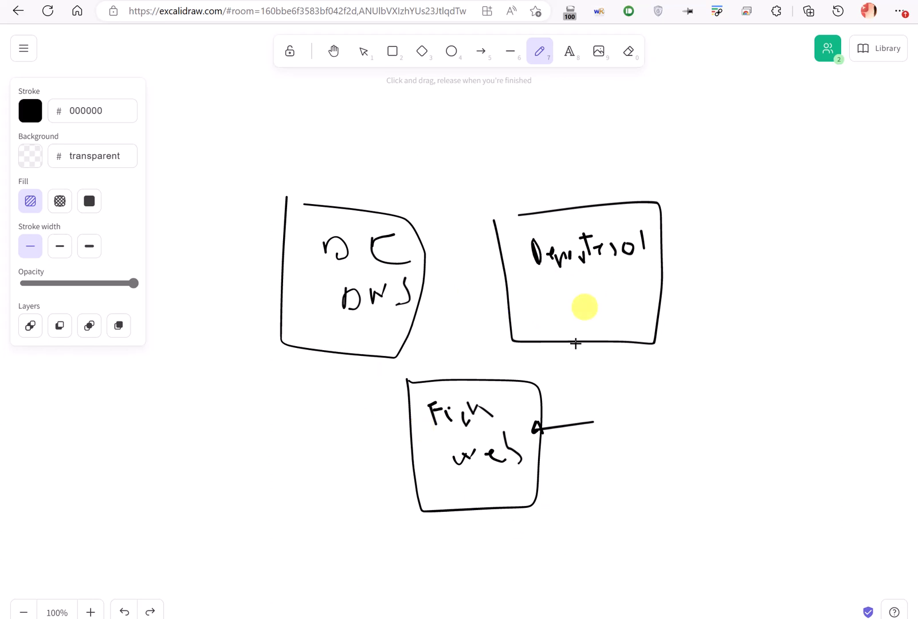
Frame and cross out the "Fich web" box in blue, and clear the annotations.
{"action": "mouse_move", "coordinate": [411, 378]}
{"action": "left_mouse_down"}
{"action": "mouse_move", "coordinate": [412, 471]}
{"action": "mouse_move", "coordinate": [555, 500]}
{"action": "mouse_move", "coordinate": [560, 391]}
{"action": "mouse_move", "coordinate": [430, 386]}
{"action": "mouse_move", "coordinate": [528, 512]}
{"action": "left_mouse_up"}
{"action": "left_click_drag", "start_coordinate": [539, 374], "coordinate": [406, 530]}
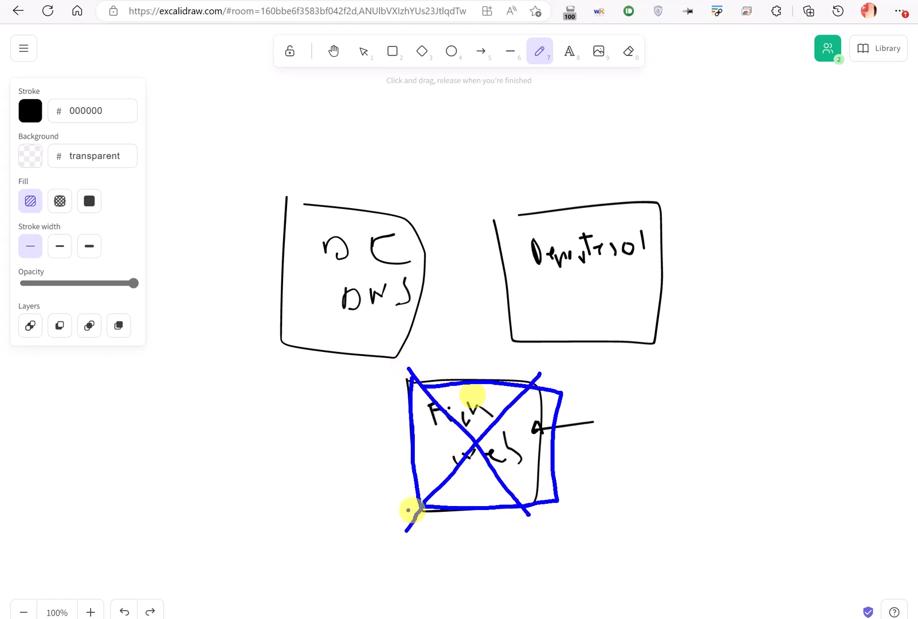
{"action": "key", "text": "Escape"}
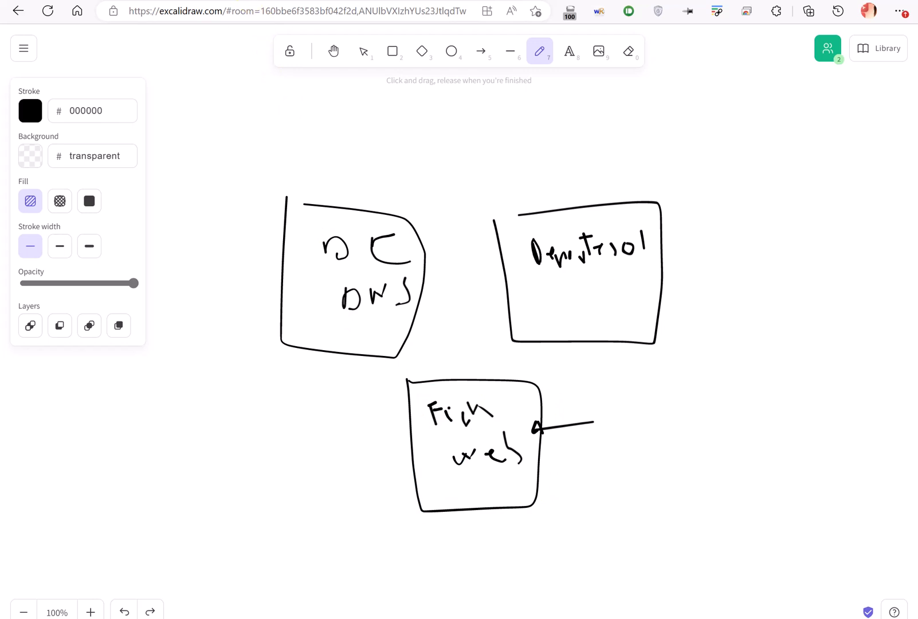
Switch to the EC2 instances page, refresh the list, and select the ficheros-web instance.
{"action": "left_click", "coordinate": [238, 0]}
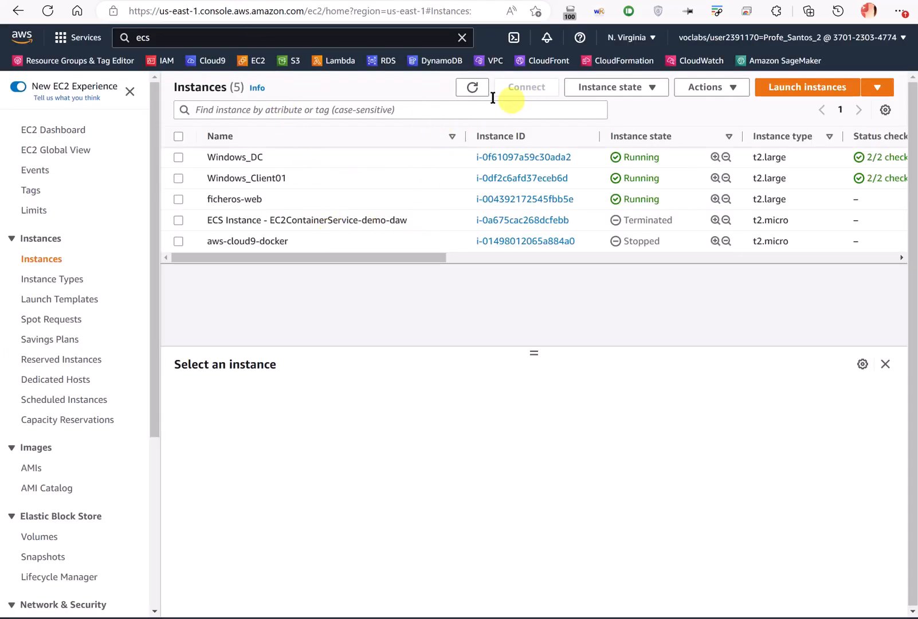
{"action": "left_click", "coordinate": [474, 87]}
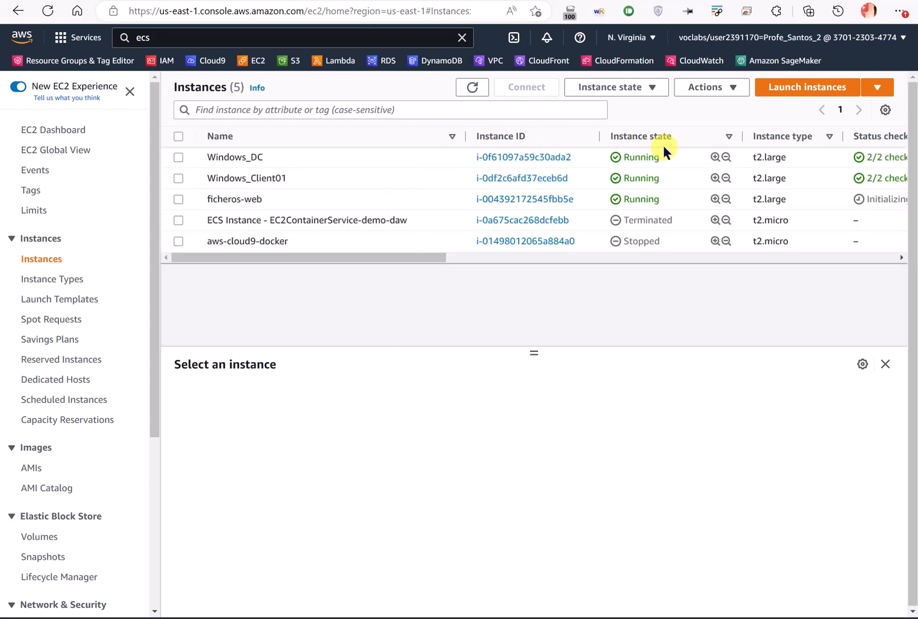
{"action": "left_click", "coordinate": [354, 202]}
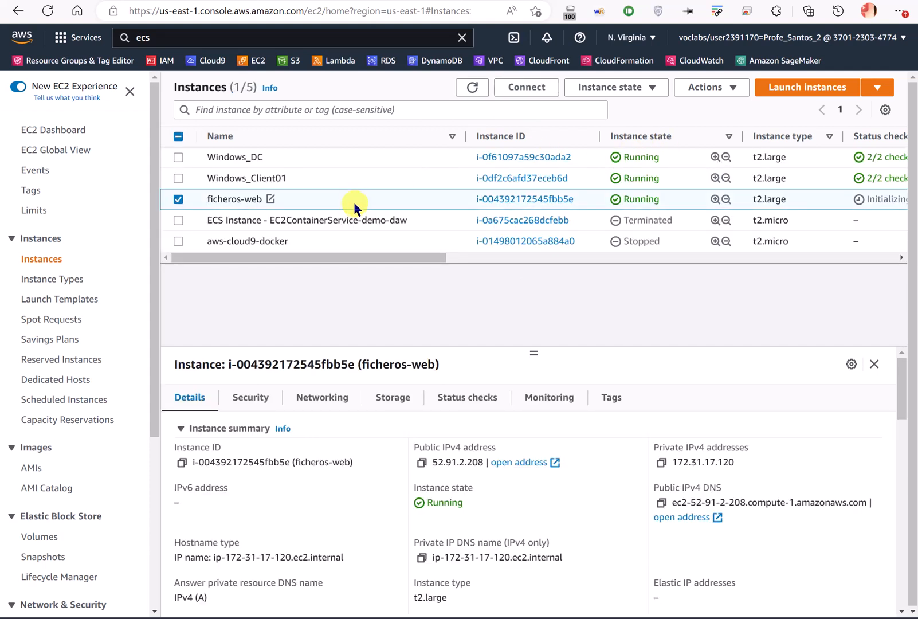
Switch to the AWS Academy Learner Lab page and open its AWS details.
{"action": "left_click", "coordinate": [124, 0]}
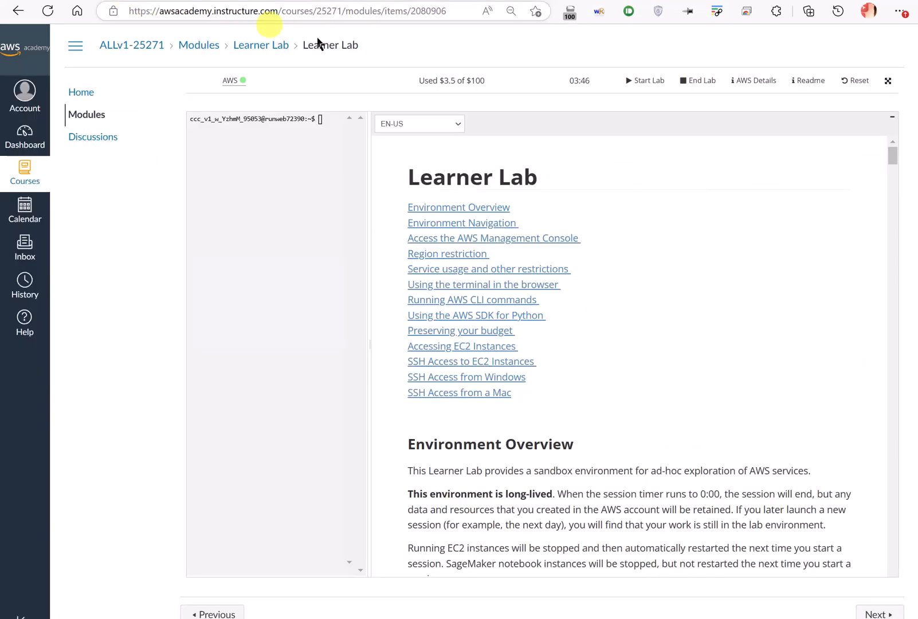
{"action": "left_click", "coordinate": [759, 86]}
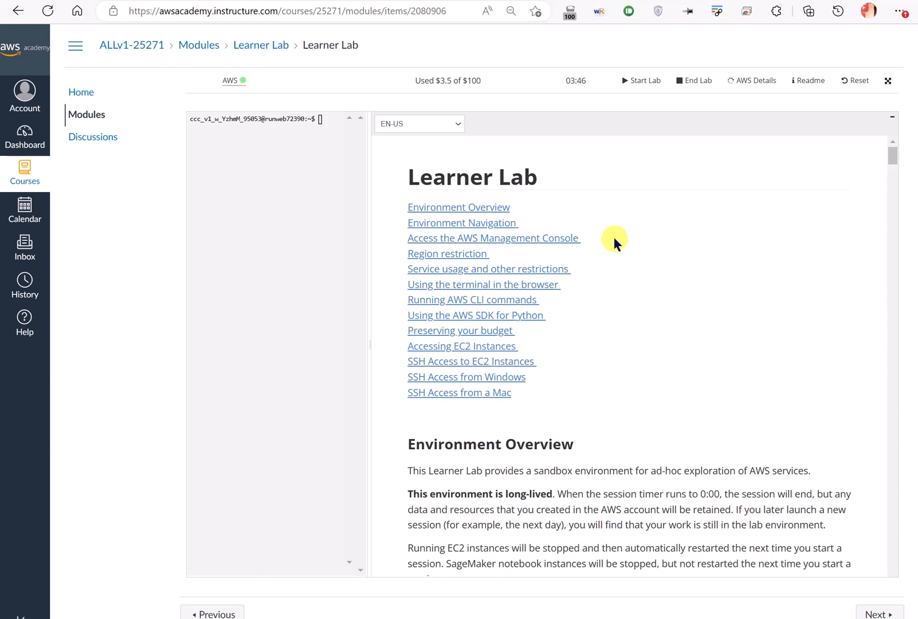
{"action": "left_click", "coordinate": [502, 277]}
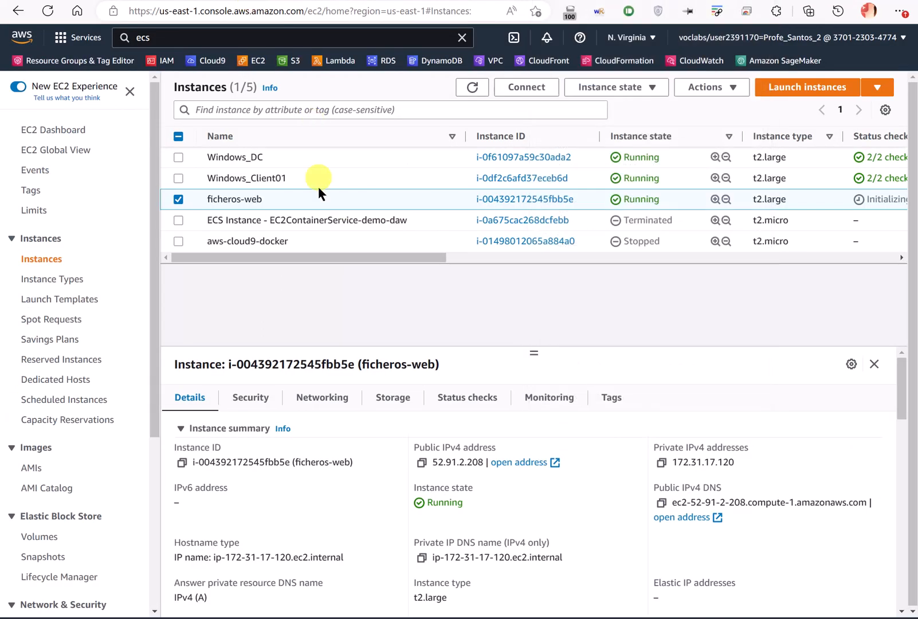
Return to the EC2 instances and request the Windows password for the ficheros-web instance.
{"action": "right_click", "coordinate": [310, 201]}
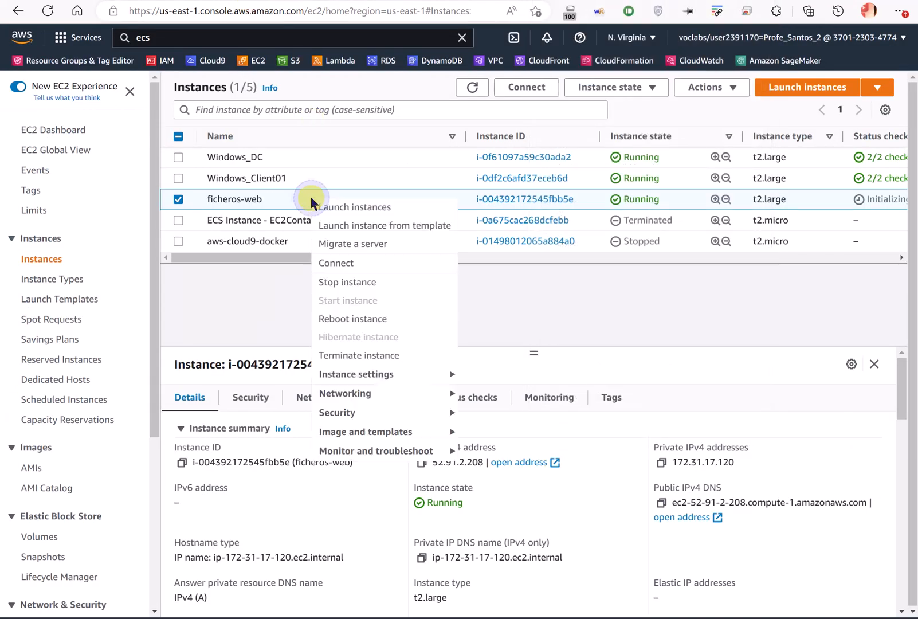
{"action": "left_click", "coordinate": [381, 412]}
{"action": "left_click", "coordinate": [499, 431]}
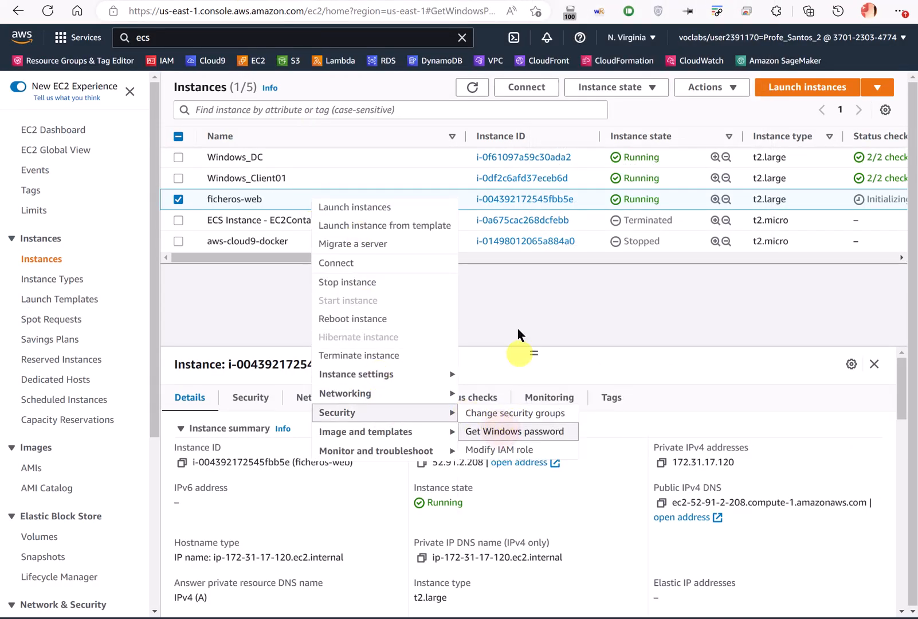
Decrypt the Windows password with the private key file labsuser.pem, copy the password, and close the result.
{"action": "left_click", "coordinate": [137, 304]}
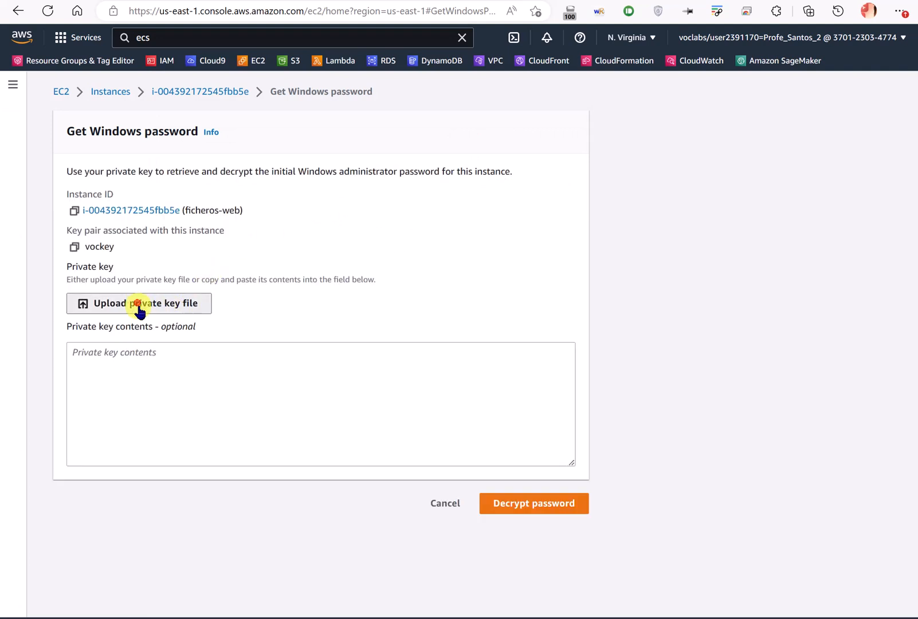
{"action": "double_click", "coordinate": [180, 209]}
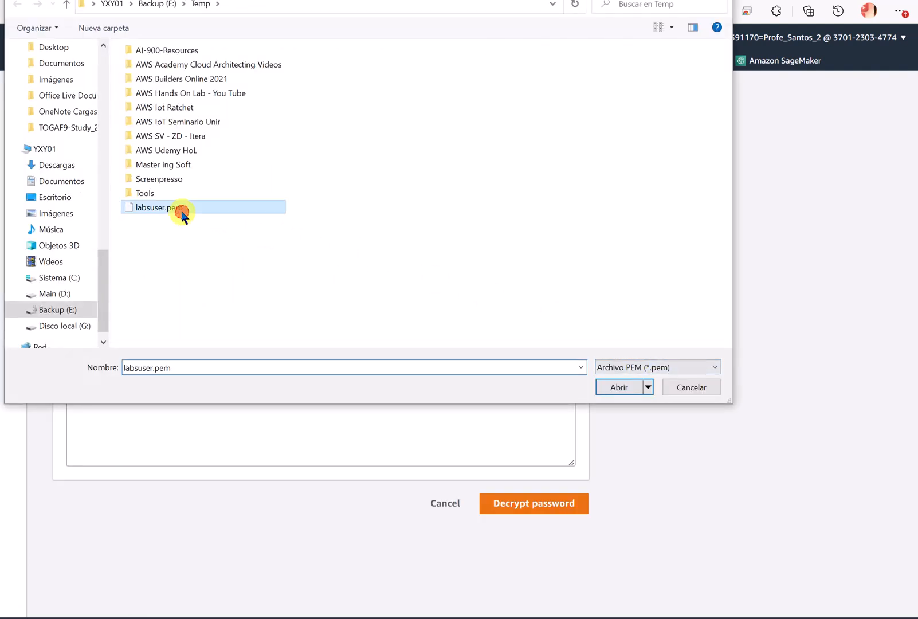
{"action": "left_click", "coordinate": [522, 536]}
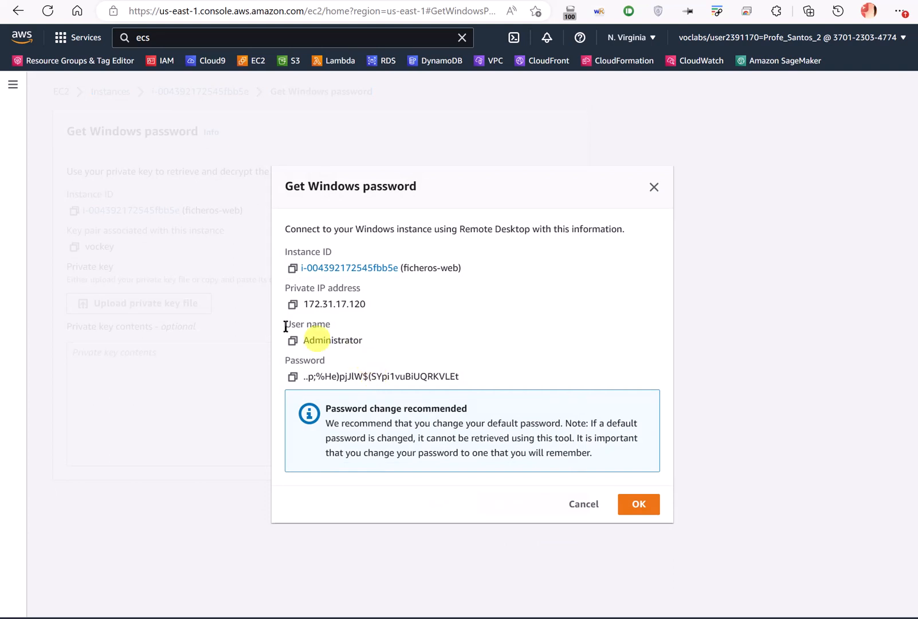
{"action": "left_click", "coordinate": [292, 377]}
{"action": "left_click", "coordinate": [639, 506]}
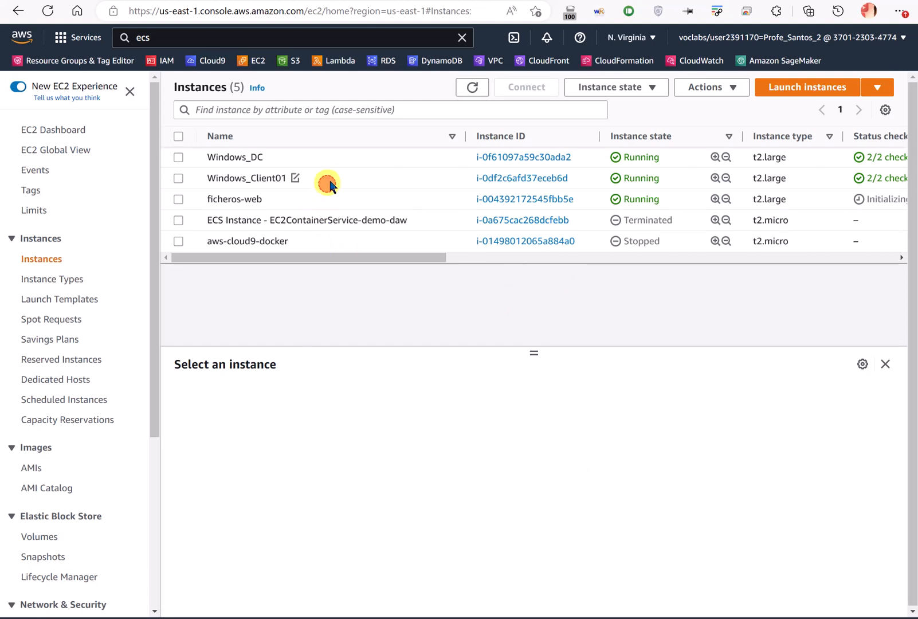
Select the ficheros-web instance and copy its public IPv4 address.
{"action": "left_click", "coordinate": [330, 182]}
{"action": "left_click", "coordinate": [329, 199]}
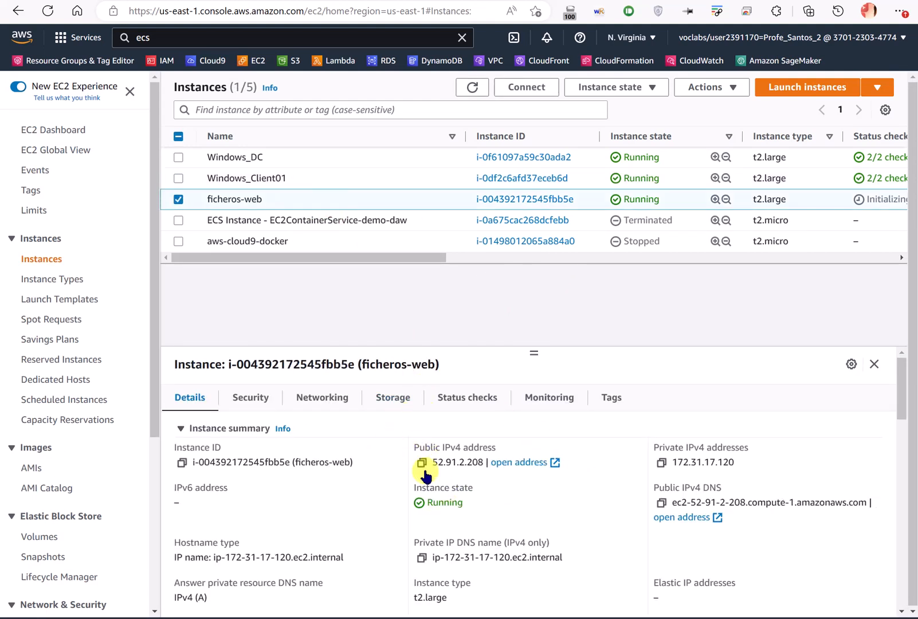
{"action": "left_click", "coordinate": [422, 463]}
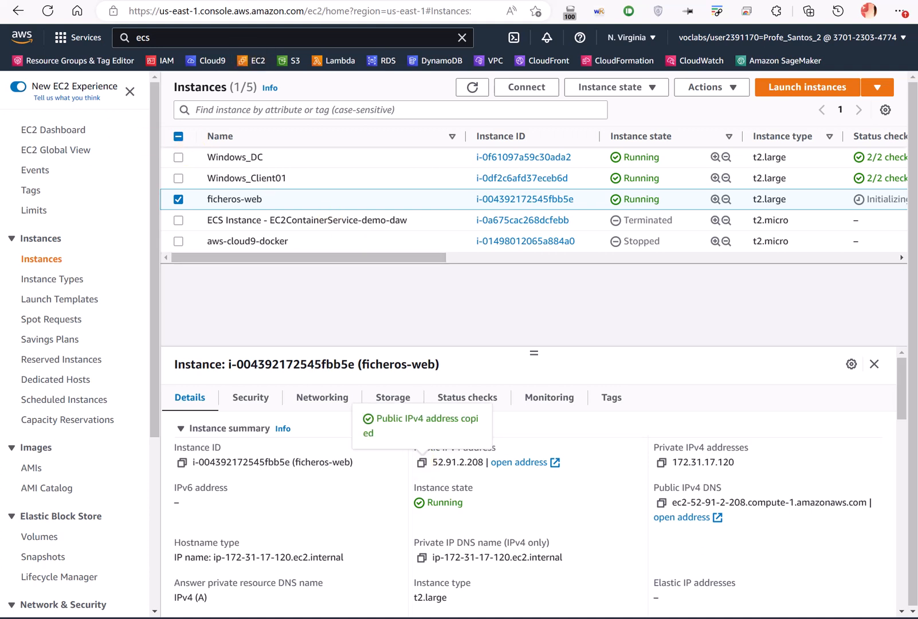
Switch to Remote Desktop Connection, enter the copied address 52.91.2.208 as the computer, and start connecting.
{"action": "left_click_drag", "start_coordinate": [211, 64], "coordinate": [376, 125]}
{"action": "key", "text": "ctrl+v"}
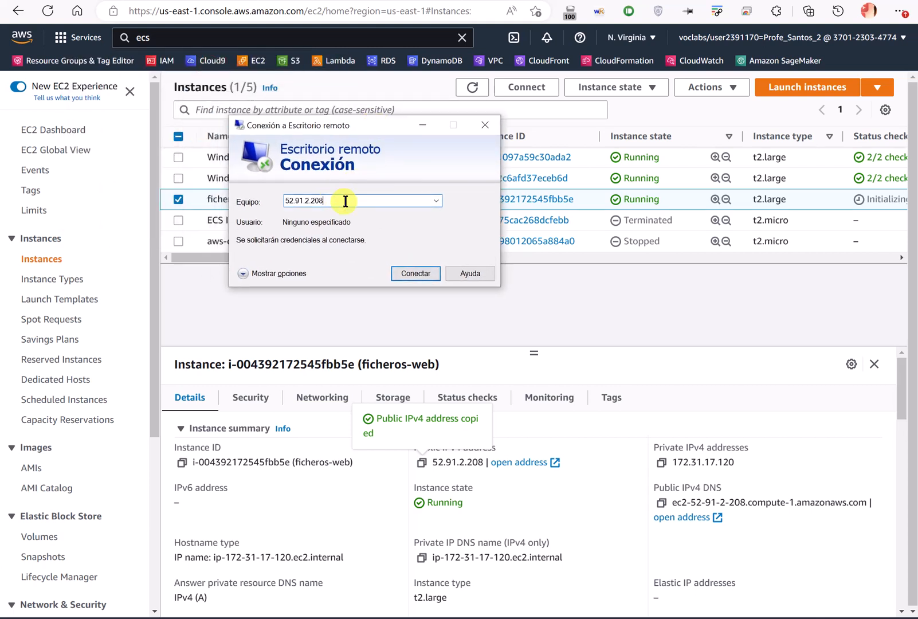
{"action": "left_click", "coordinate": [404, 273]}
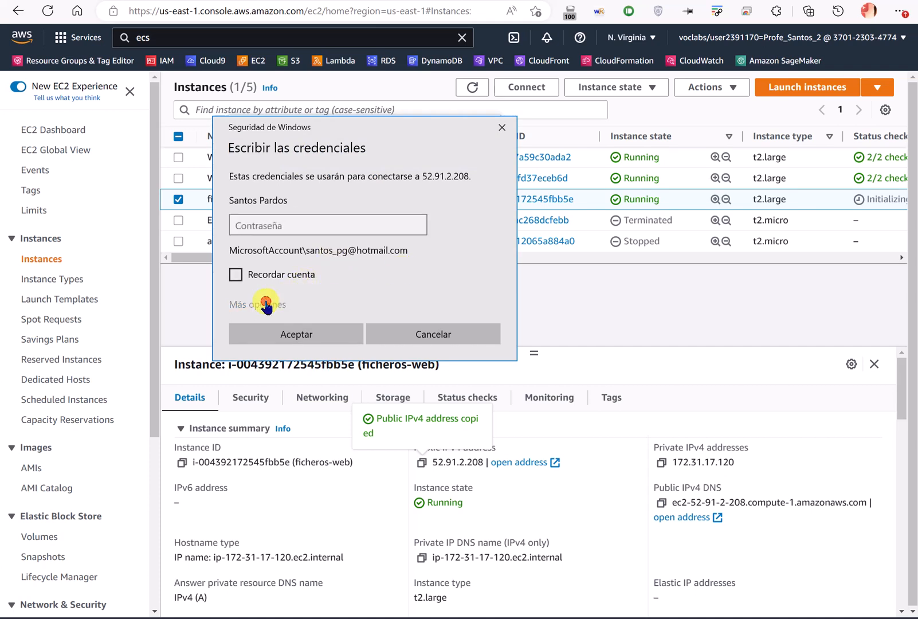
Sign in with a different account as administrator using the copied Windows password, and accept the remote connection.
{"action": "left_click", "coordinate": [265, 304]}
{"action": "left_click", "coordinate": [317, 367]}
{"action": "type", "text": "administrator"}
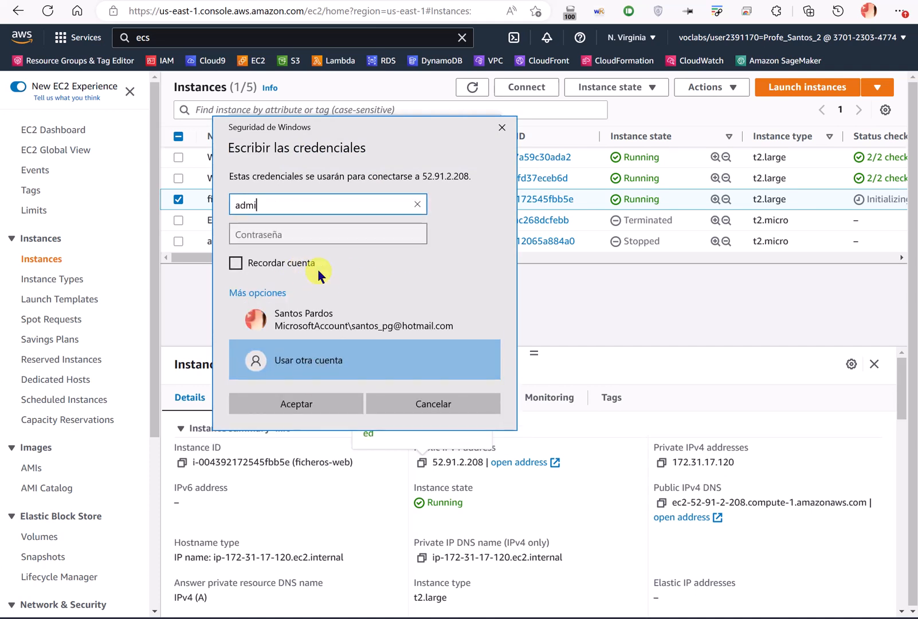
{"action": "key", "text": "Tab"}
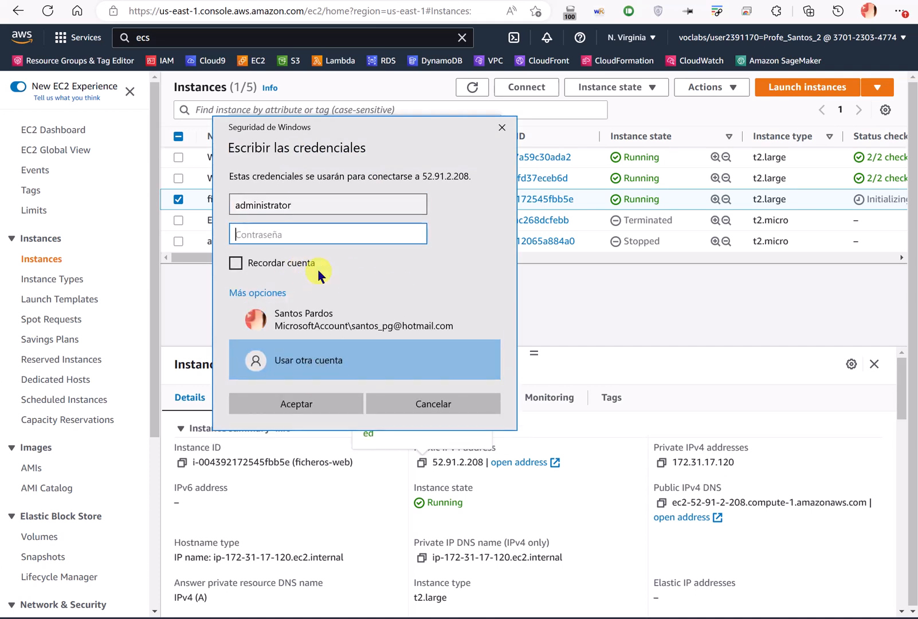
{"action": "key", "text": "super+v"}
{"action": "left_click", "coordinate": [635, 428]}
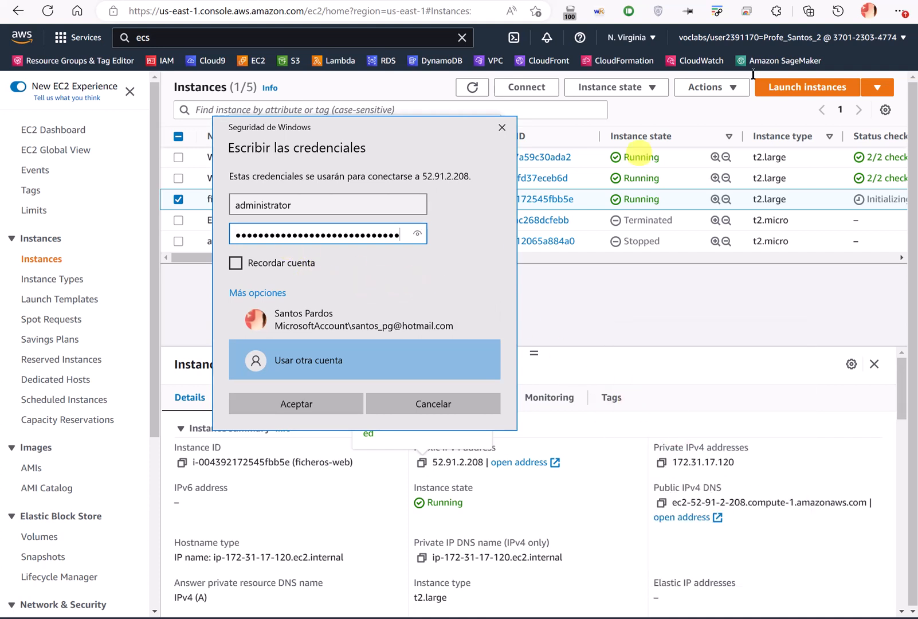
{"action": "key", "text": "Return"}
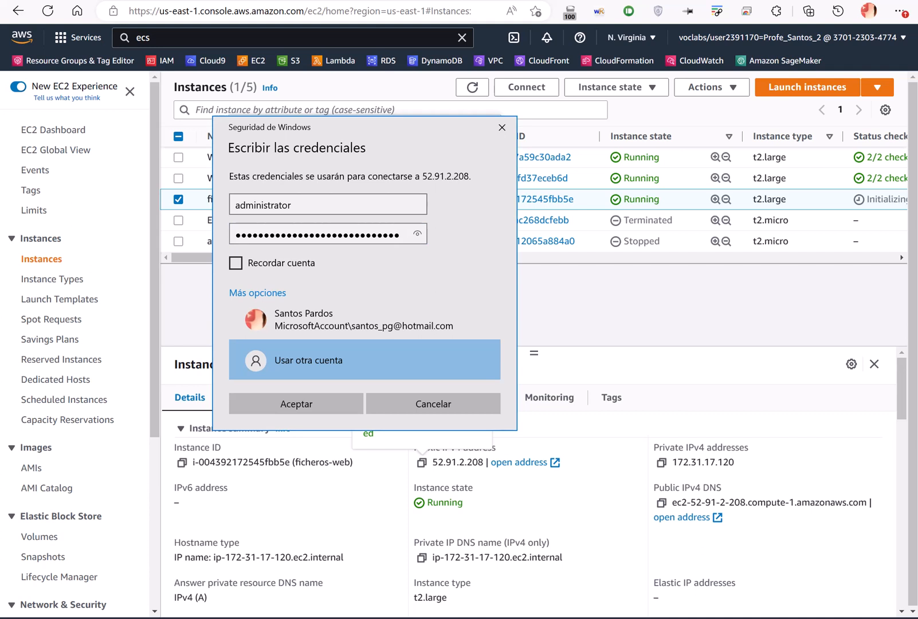
{"action": "left_click", "coordinate": [335, 404]}
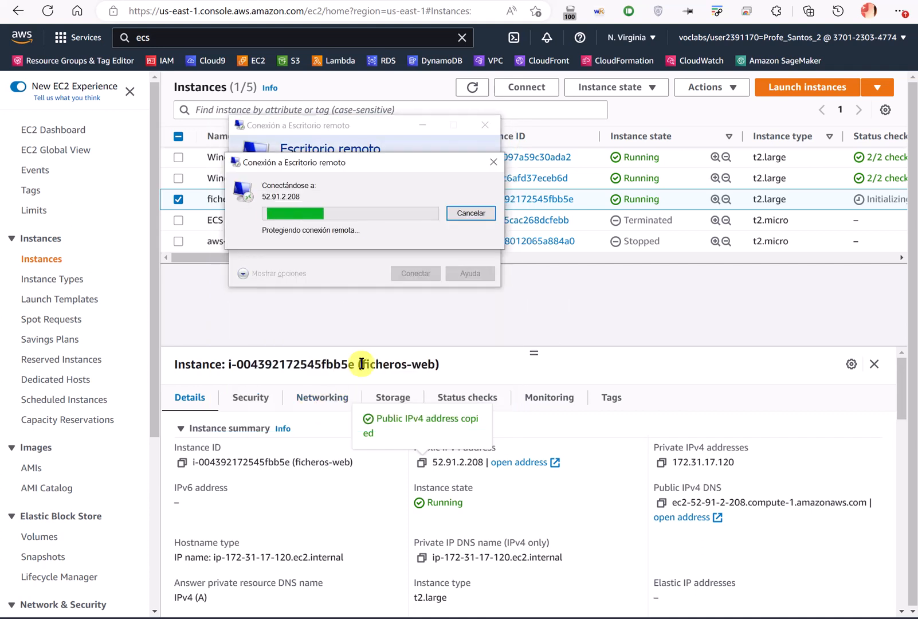
{"action": "left_click", "coordinate": [398, 317]}
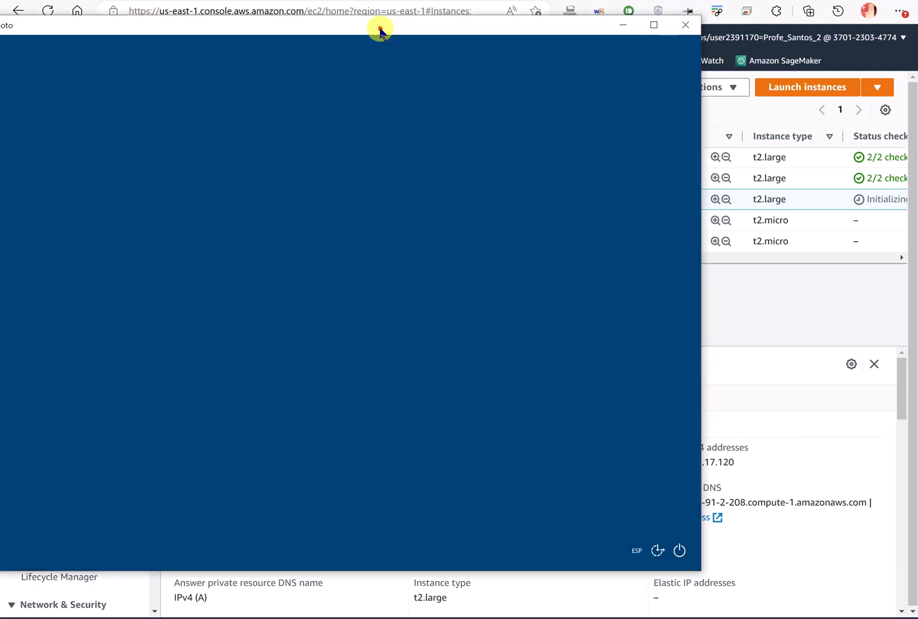
Reposition the remote desktop window and allow the server to be discoverable on Network 2.
{"action": "left_click_drag", "start_coordinate": [380, 31], "coordinate": [563, 27]}
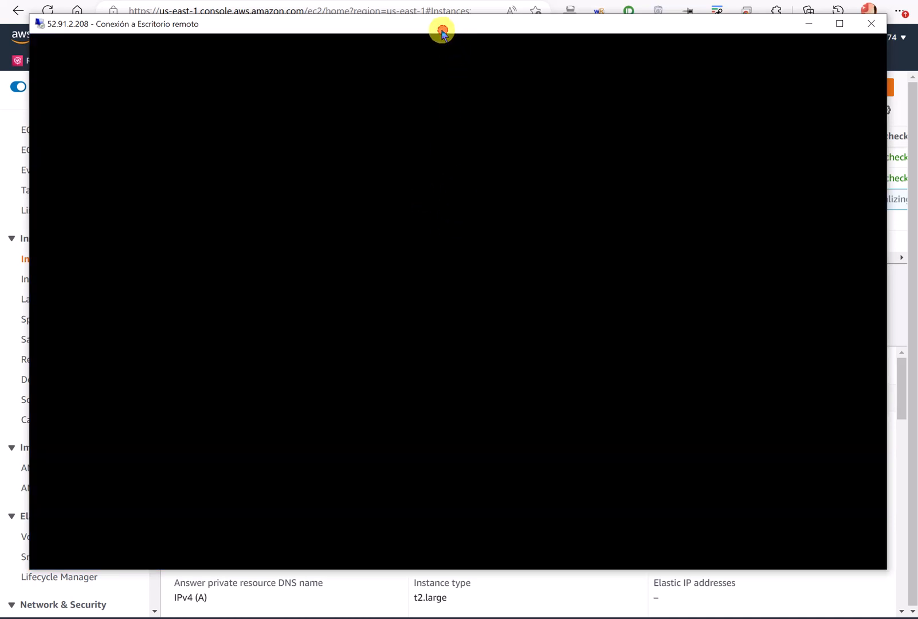
{"action": "left_click_drag", "start_coordinate": [442, 32], "coordinate": [438, 30]}
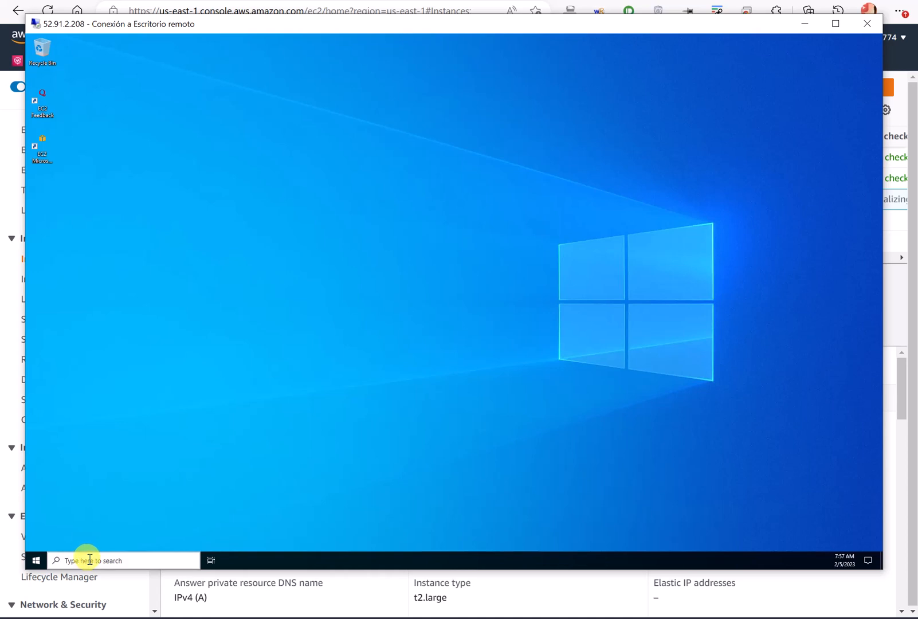
{"action": "left_click", "coordinate": [83, 562]}
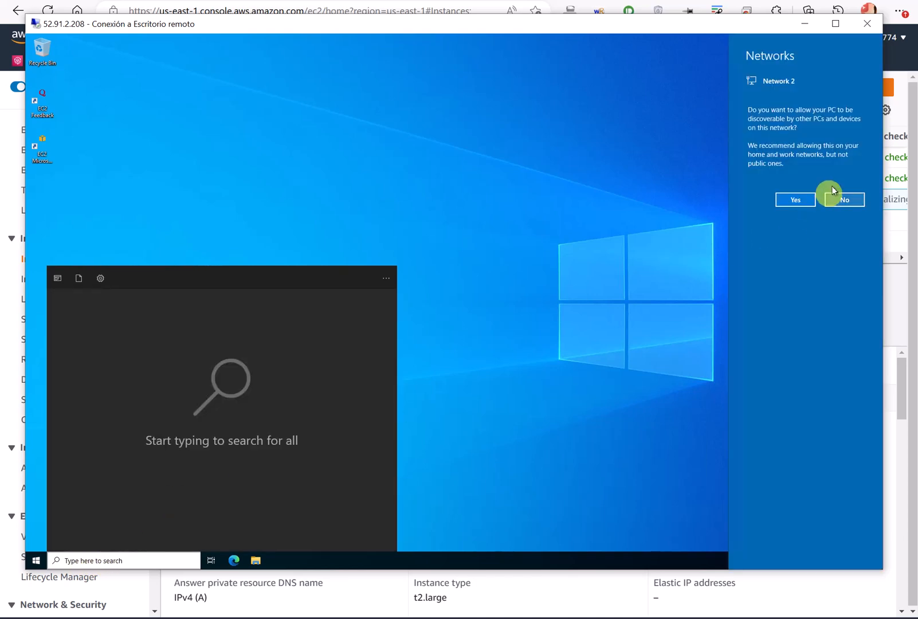
{"action": "left_click", "coordinate": [790, 200]}
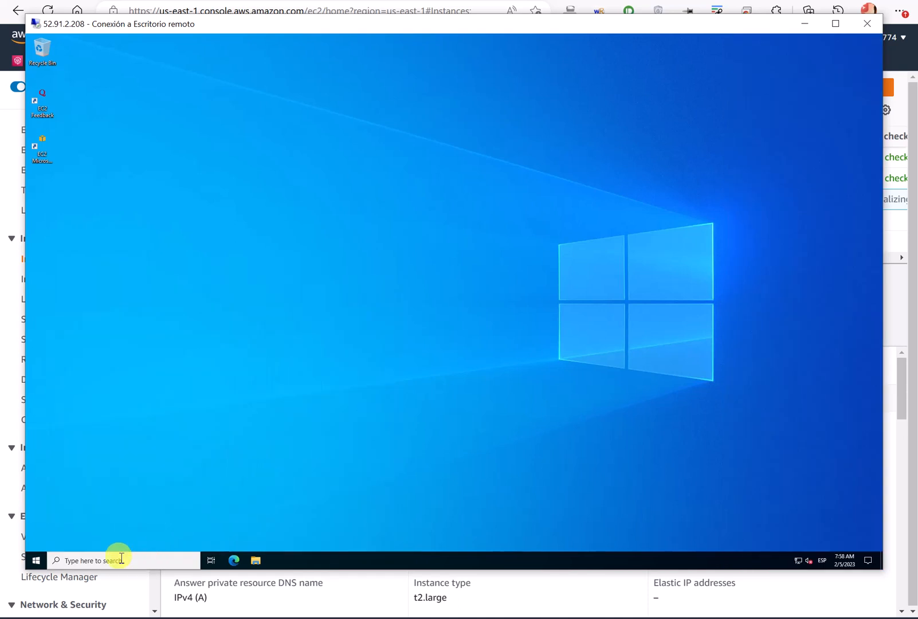
Search the remote server for the workgroup name settings and enter ficheros-web as the new computer name.
{"action": "left_click", "coordinate": [119, 555]}
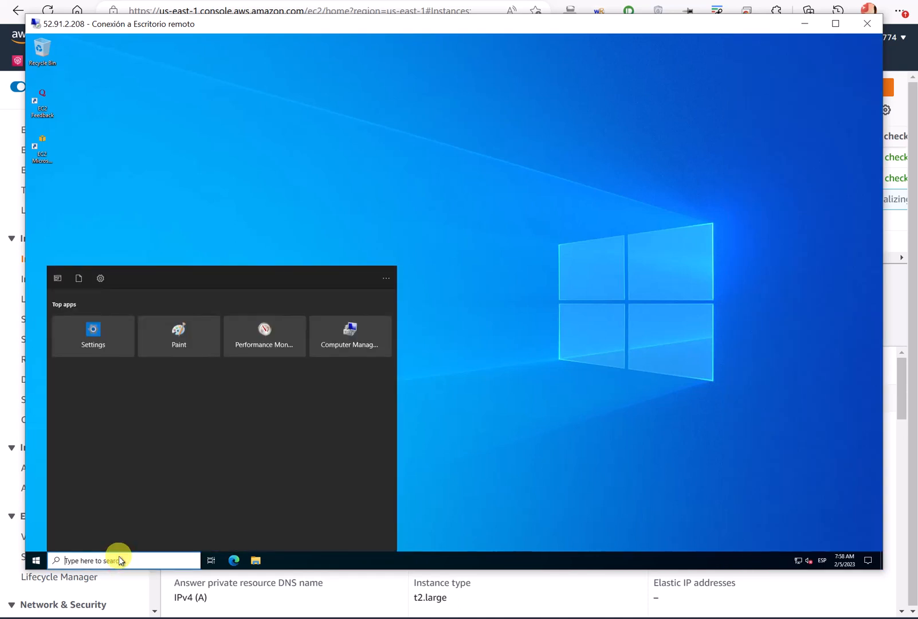
{"action": "type", "text": "name"}
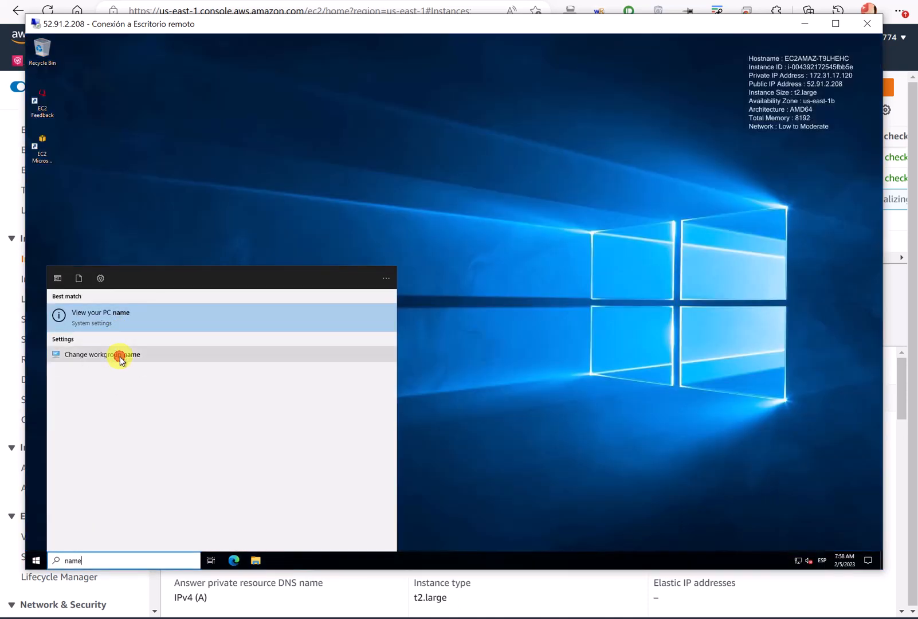
{"action": "left_click", "coordinate": [118, 354]}
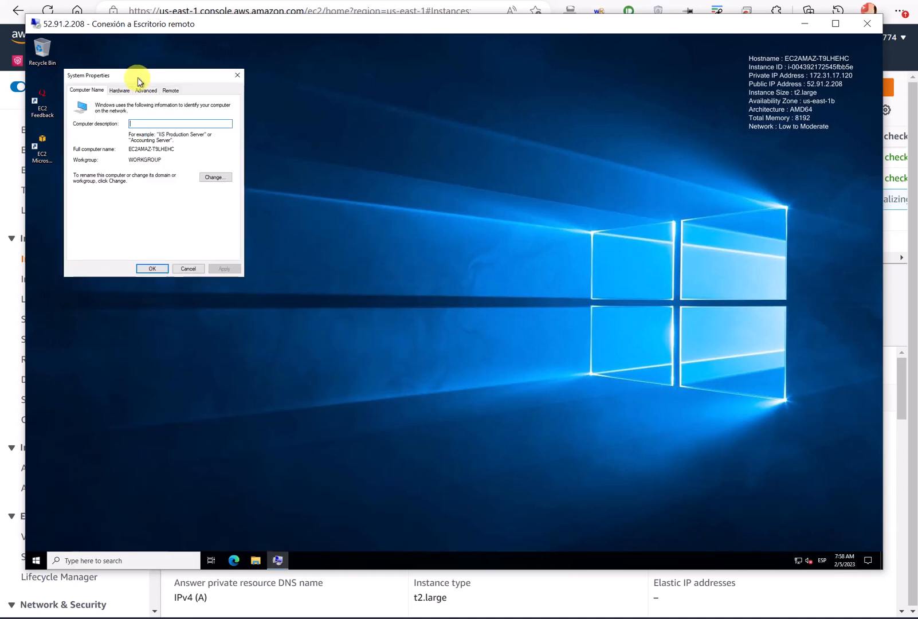
{"action": "left_click_drag", "start_coordinate": [150, 79], "coordinate": [268, 184]}
{"action": "left_click", "coordinate": [331, 281]}
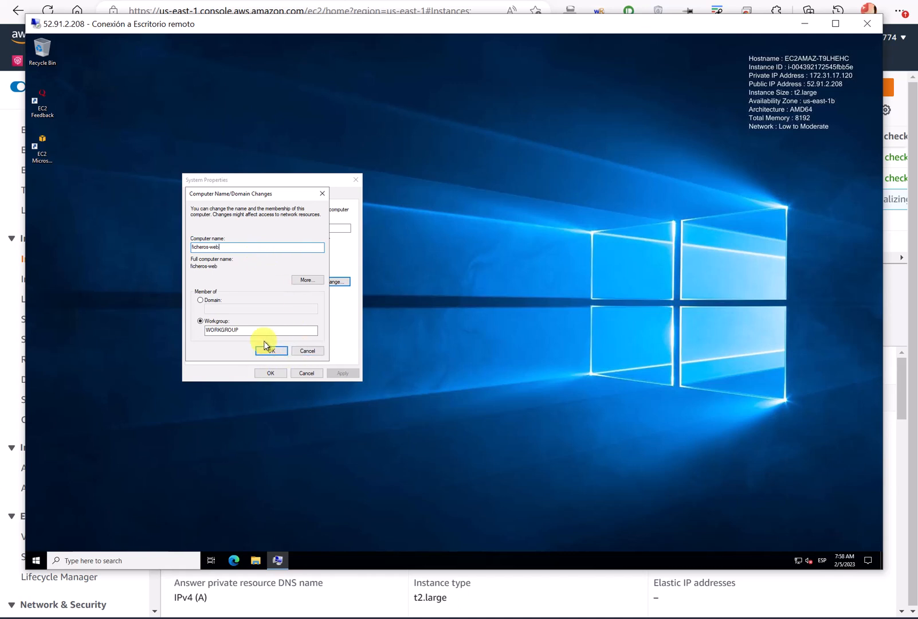
Circle the computer name and the Domain option with on-screen drawing, and clear the annotations.
{"action": "key", "text": "ctrl+2"}
{"action": "mouse_move", "coordinate": [196, 237]}
{"action": "left_mouse_down"}
{"action": "mouse_move", "coordinate": [243, 251]}
{"action": "mouse_move", "coordinate": [190, 242]}
{"action": "left_mouse_up"}
{"action": "mouse_move", "coordinate": [215, 287]}
{"action": "left_mouse_down"}
{"action": "mouse_move", "coordinate": [198, 315]}
{"action": "mouse_move", "coordinate": [232, 295]}
{"action": "left_mouse_up"}
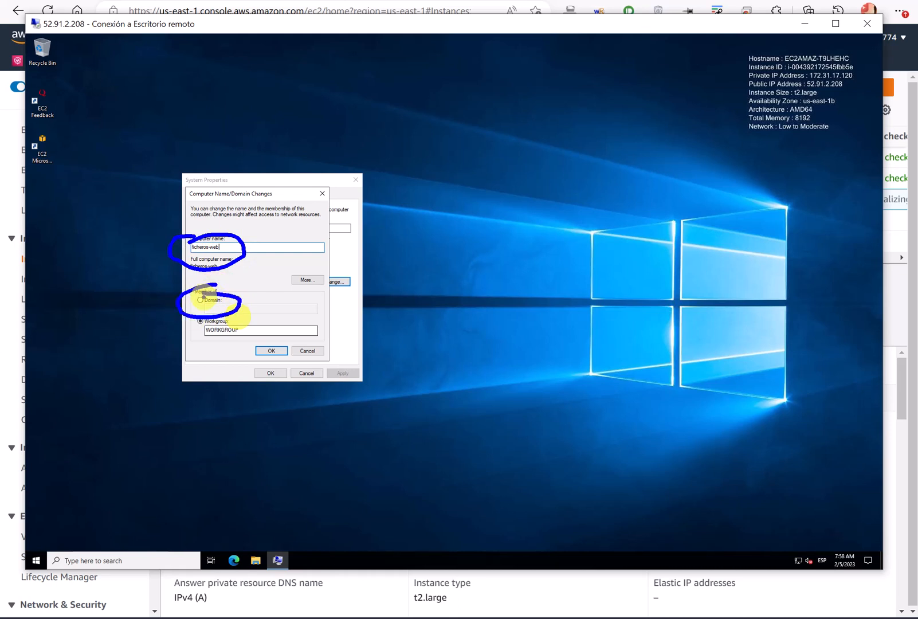
{"action": "key", "text": "Escape"}
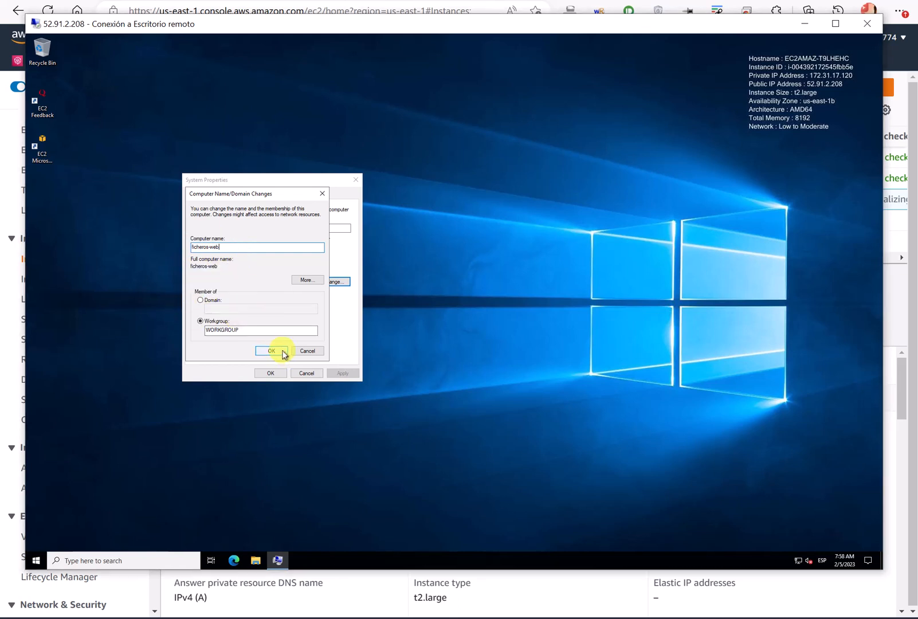
Confirm the computer name change and restart the server immediately, acknowledging the end of the remote session.
{"action": "left_click", "coordinate": [283, 353]}
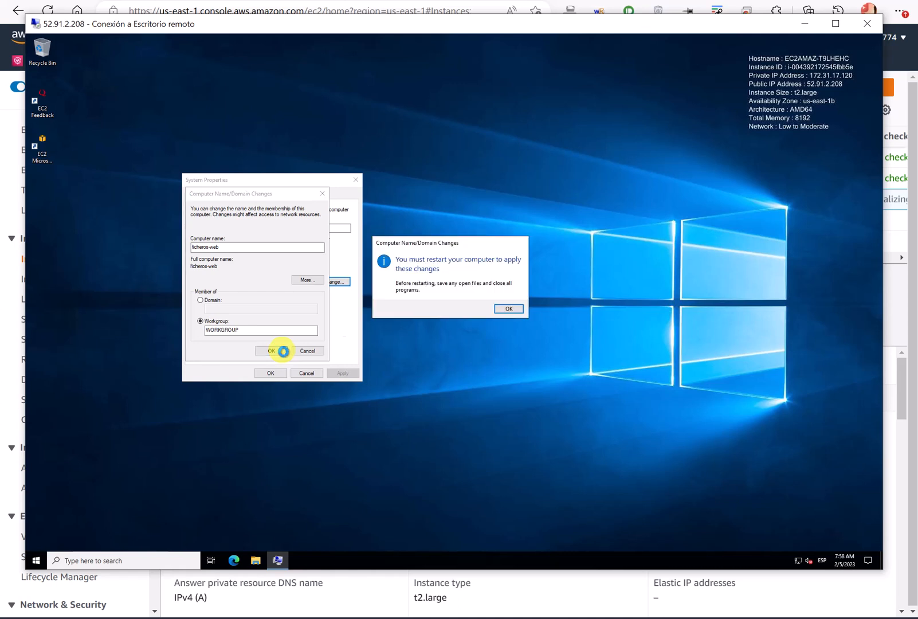
{"action": "left_click", "coordinate": [507, 308]}
{"action": "left_click", "coordinate": [271, 373]}
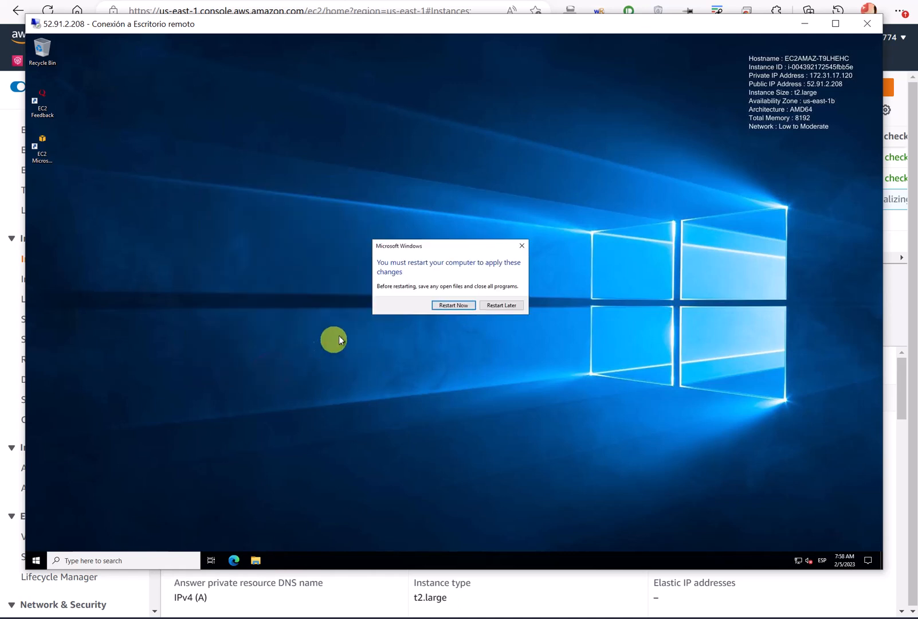
{"action": "left_click", "coordinate": [461, 305]}
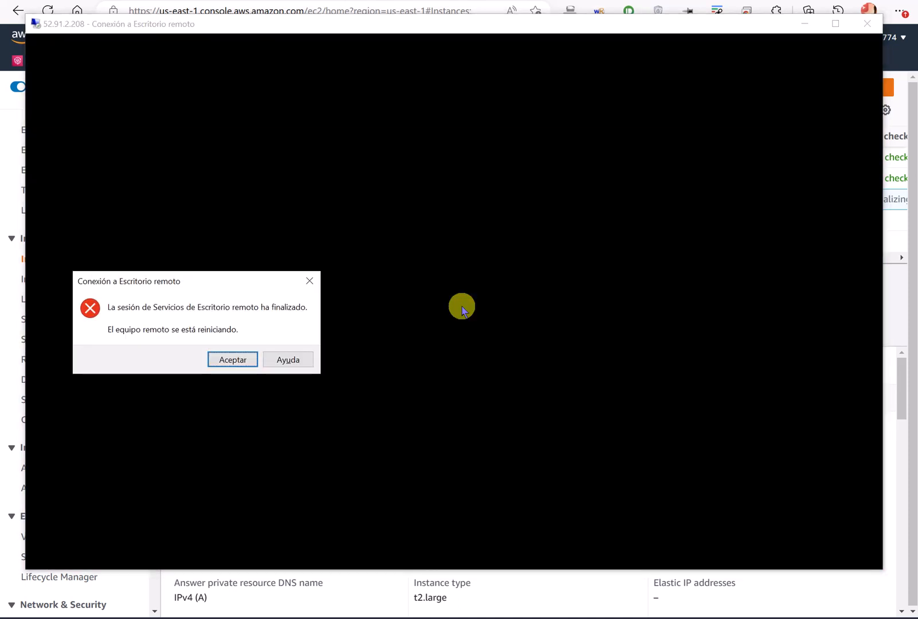
{"action": "left_click", "coordinate": [236, 359]}
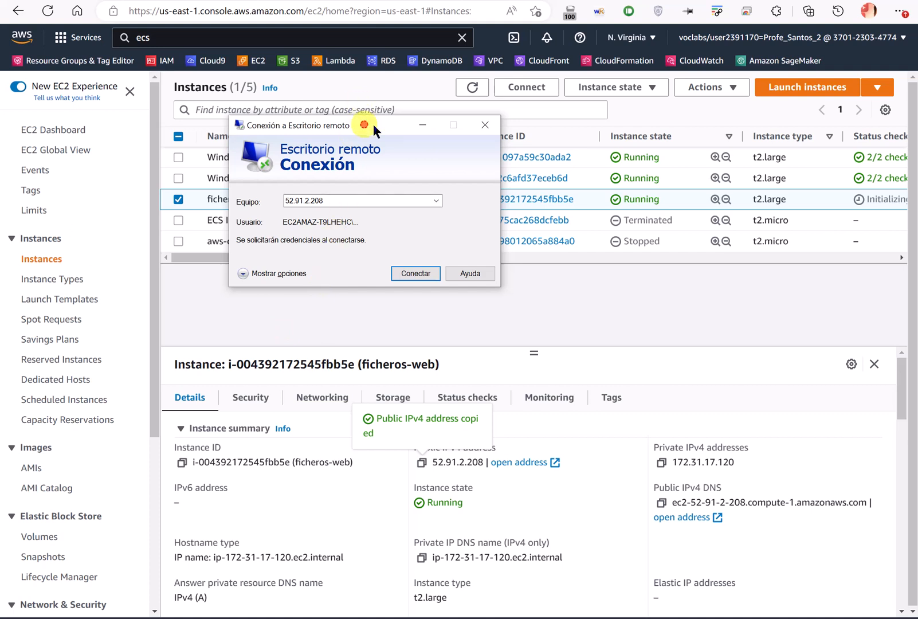
Move the connection dialog aside and select the Windows_DC instance, cancelling the edit of its name.
{"action": "left_click_drag", "start_coordinate": [373, 125], "coordinate": [423, 167]}
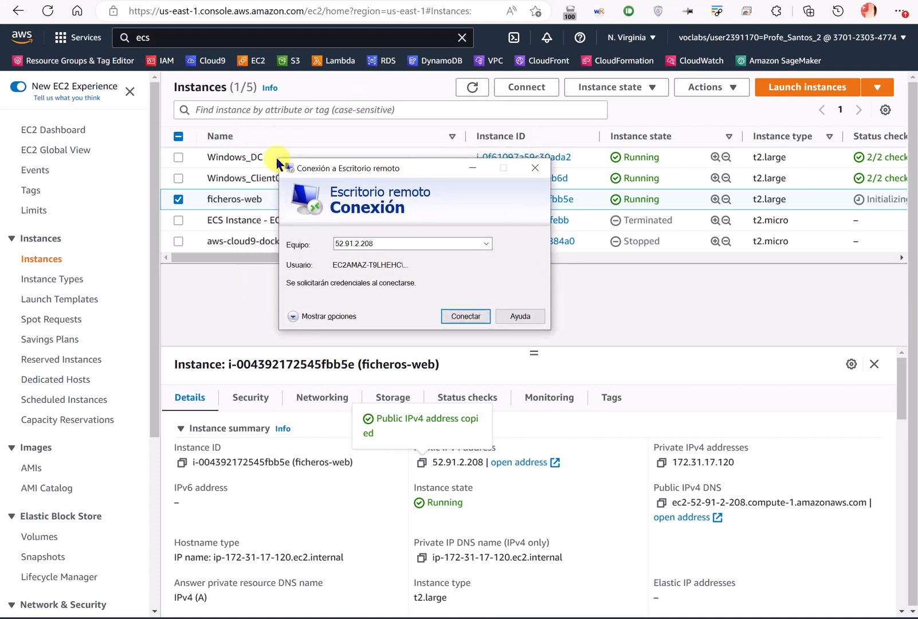
{"action": "left_click", "coordinate": [276, 157]}
{"action": "left_click", "coordinate": [278, 155]}
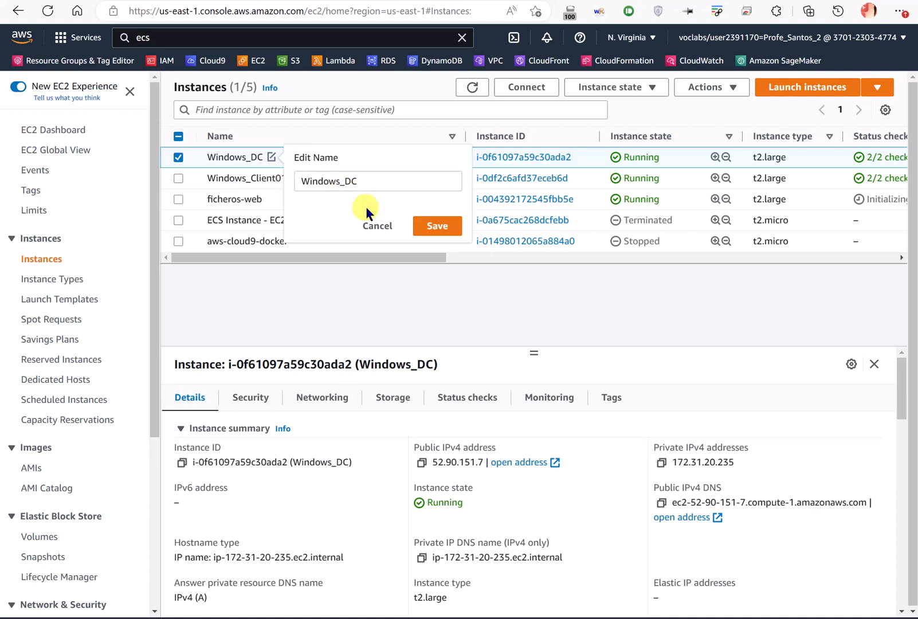
{"action": "left_click", "coordinate": [379, 226]}
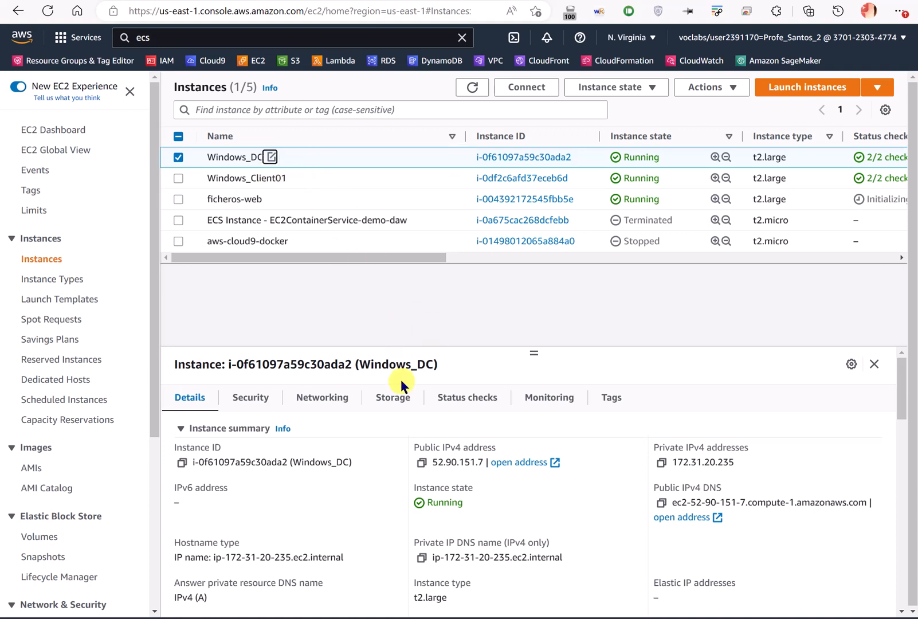
Mark the public IPv4 address of Windows_DC with an on-screen arrow and circle, and clear the drawing.
{"action": "mouse_move", "coordinate": [446, 304]}
{"action": "left_mouse_down"}
{"action": "mouse_move", "coordinate": [465, 435]}
{"action": "mouse_move", "coordinate": [484, 423]}
{"action": "left_mouse_up"}
{"action": "mouse_move", "coordinate": [461, 431]}
{"action": "left_mouse_down"}
{"action": "mouse_move", "coordinate": [396, 455]}
{"action": "mouse_move", "coordinate": [504, 484]}
{"action": "mouse_move", "coordinate": [579, 452]}
{"action": "mouse_move", "coordinate": [464, 425]}
{"action": "left_mouse_up"}
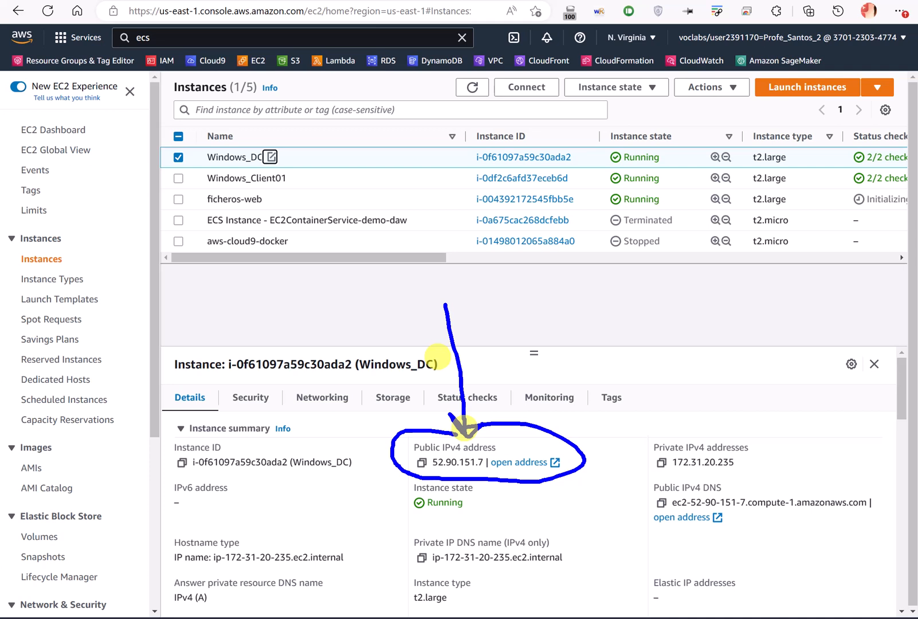
{"action": "key", "text": "Escape"}
Copy the public IPv4 address of Windows_DC and start a Remote Desktop connection to 52.90.151.7.
{"action": "left_click", "coordinate": [319, 192]}
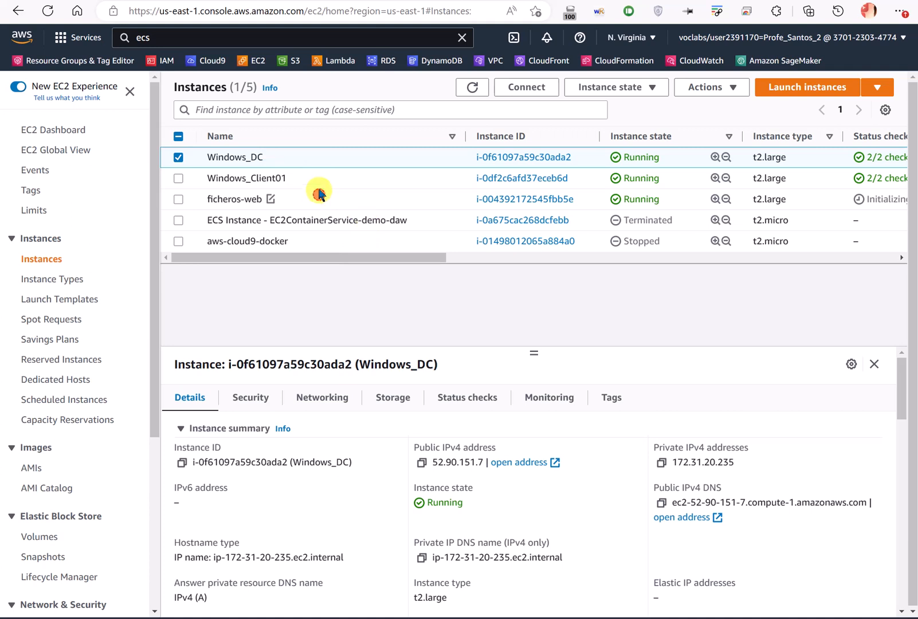
{"action": "left_click", "coordinate": [349, 156]}
{"action": "left_click", "coordinate": [422, 461]}
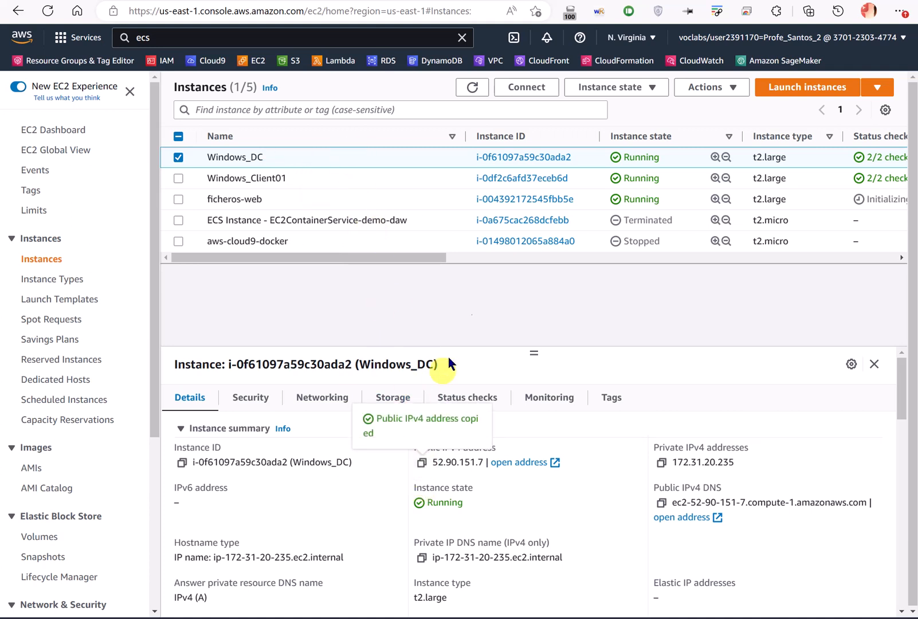
{"action": "key", "text": "alt+Tab"}
{"action": "double_click", "coordinate": [378, 244]}
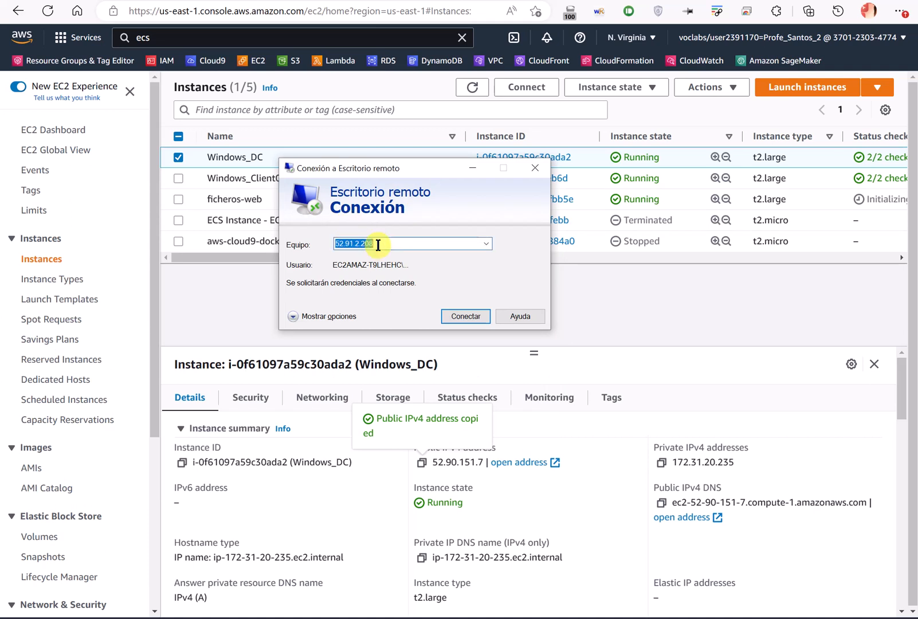
{"action": "key", "text": "ctrl+v"}
{"action": "left_click", "coordinate": [460, 313]}
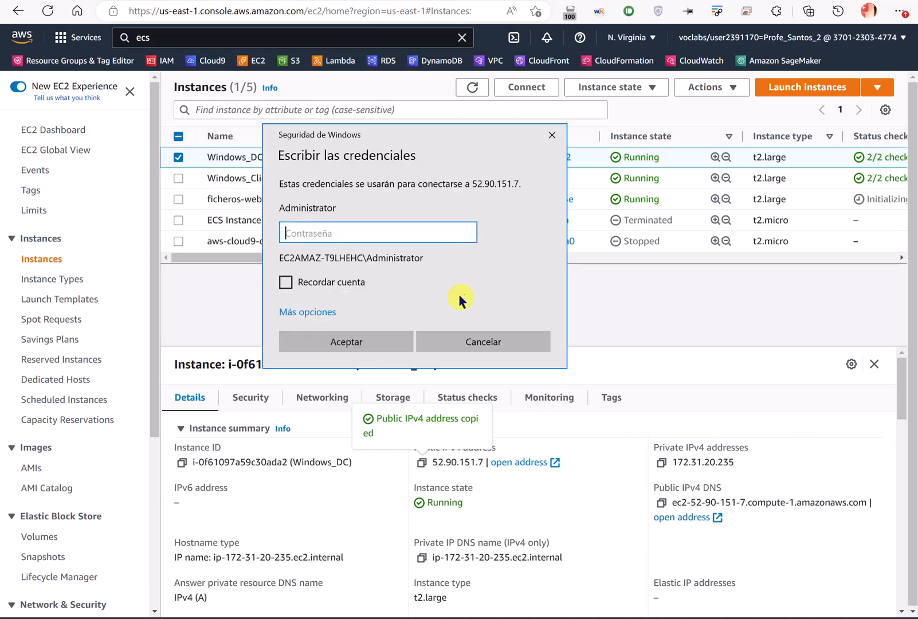
Sign in with a different account using the miempresa domain user name and account password, and connect despite the certificate warning.
{"action": "left_click", "coordinate": [330, 313]}
{"action": "left_click", "coordinate": [361, 383]}
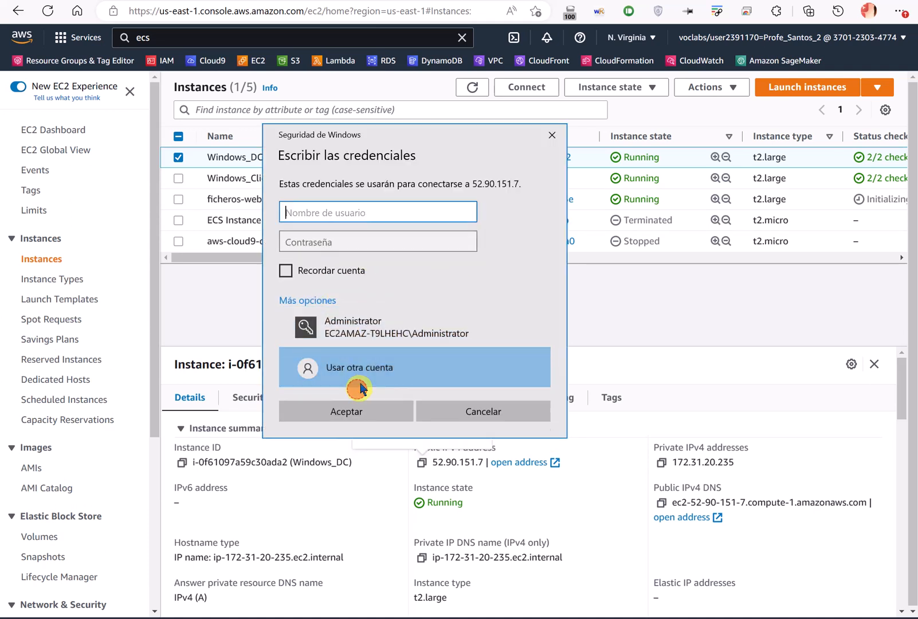
{"action": "type", "text": "miem"}
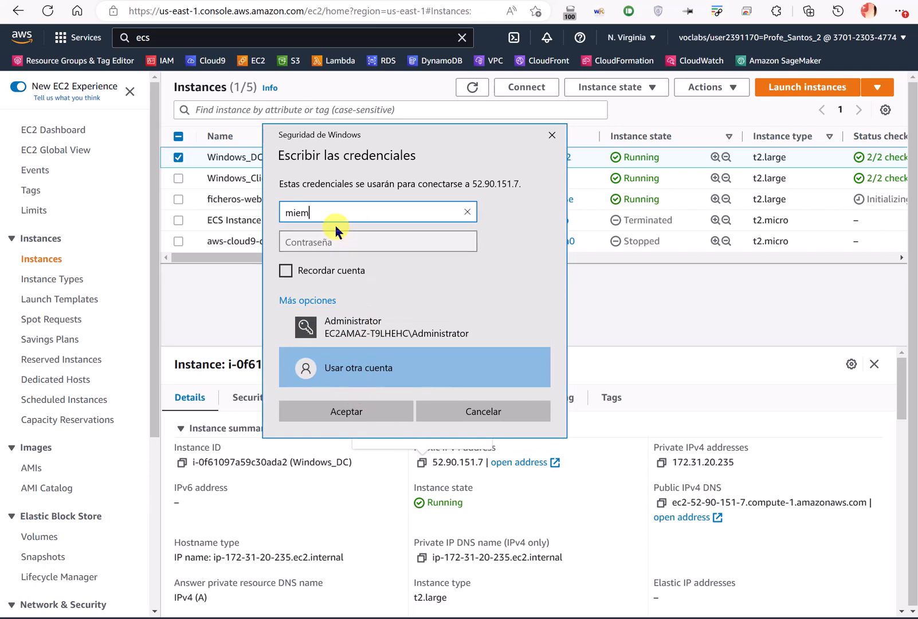
{"action": "type", "text": "presa\\santos"}
{"action": "key", "text": "Tab"}
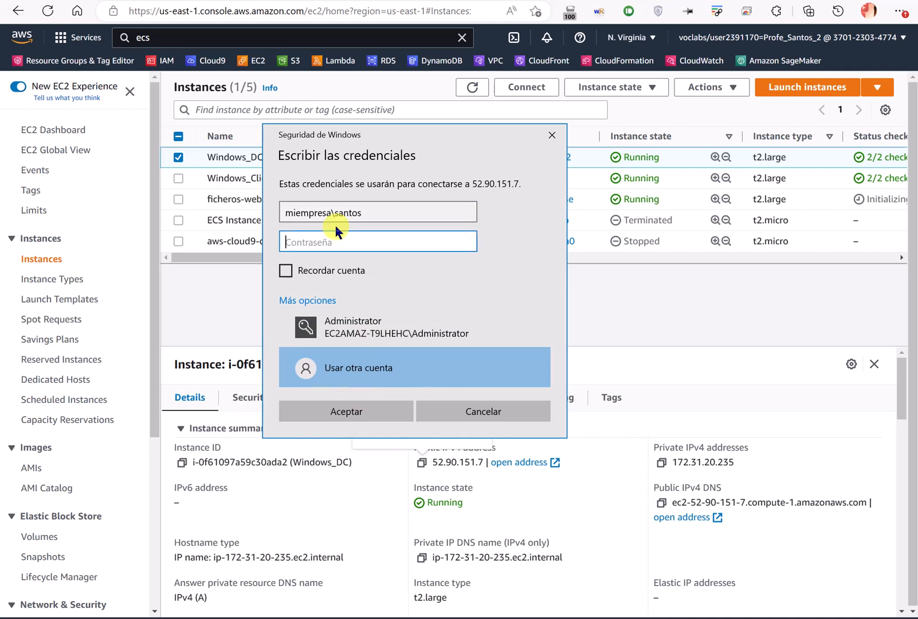
{"action": "type", "text": "••••••••••"}
{"action": "key", "text": "Return"}
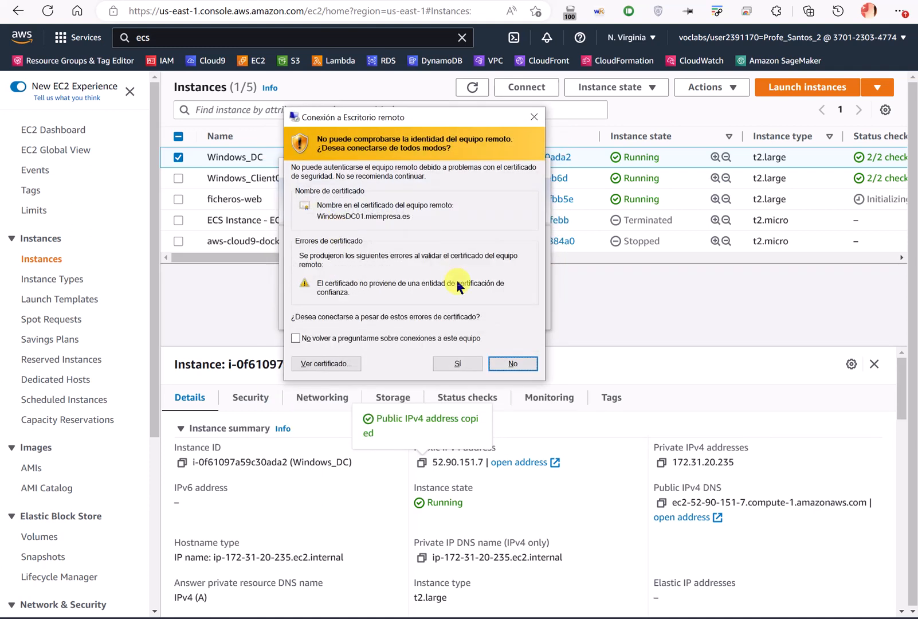
{"action": "left_click", "coordinate": [464, 362]}
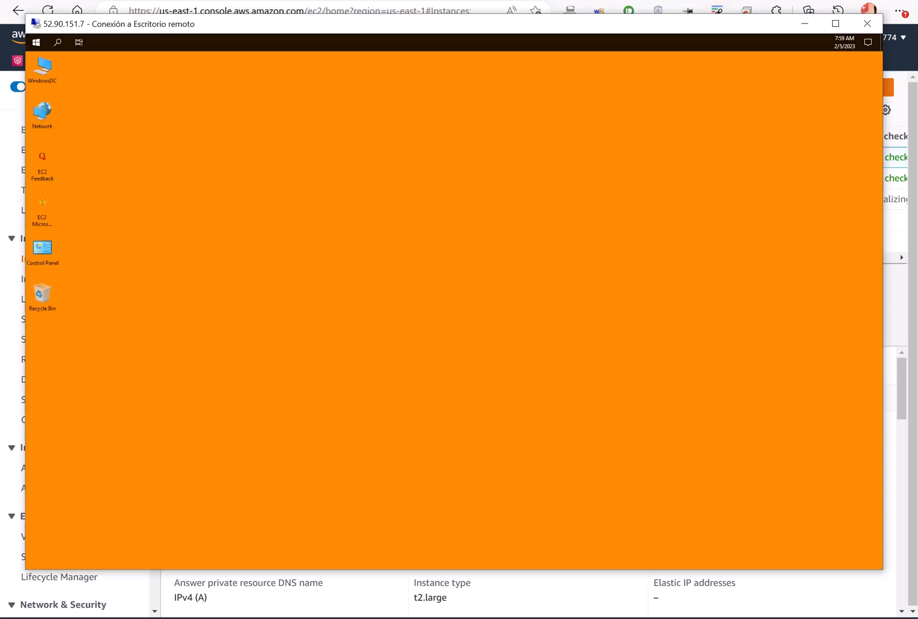
Start retrieving the Windows password of the Windows_DC instance, browse for the private key file, and cancel without decrypting.
{"action": "left_click", "coordinate": [805, 23]}
{"action": "right_click", "coordinate": [314, 156]}
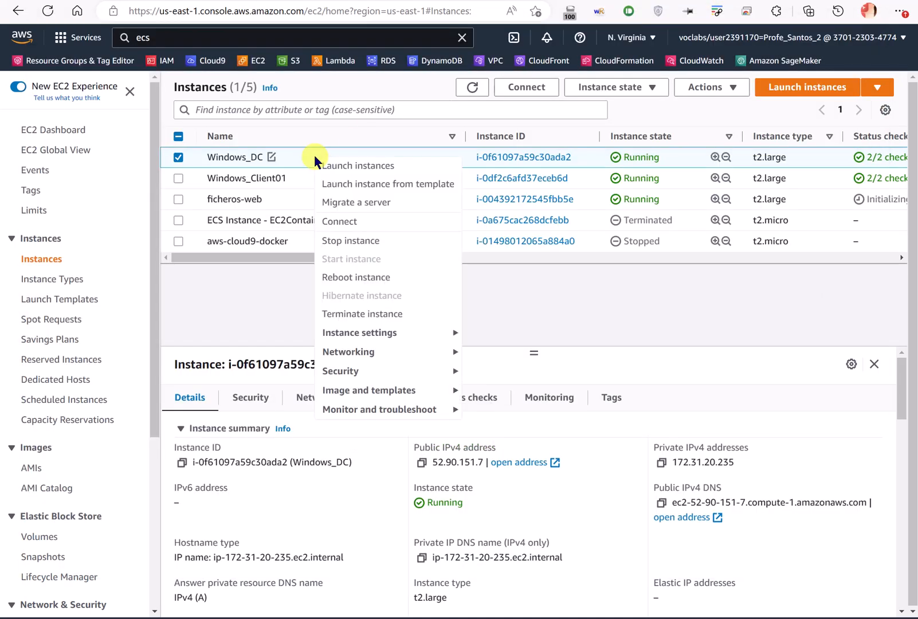
{"action": "left_click", "coordinate": [388, 358]}
{"action": "left_click", "coordinate": [391, 370]}
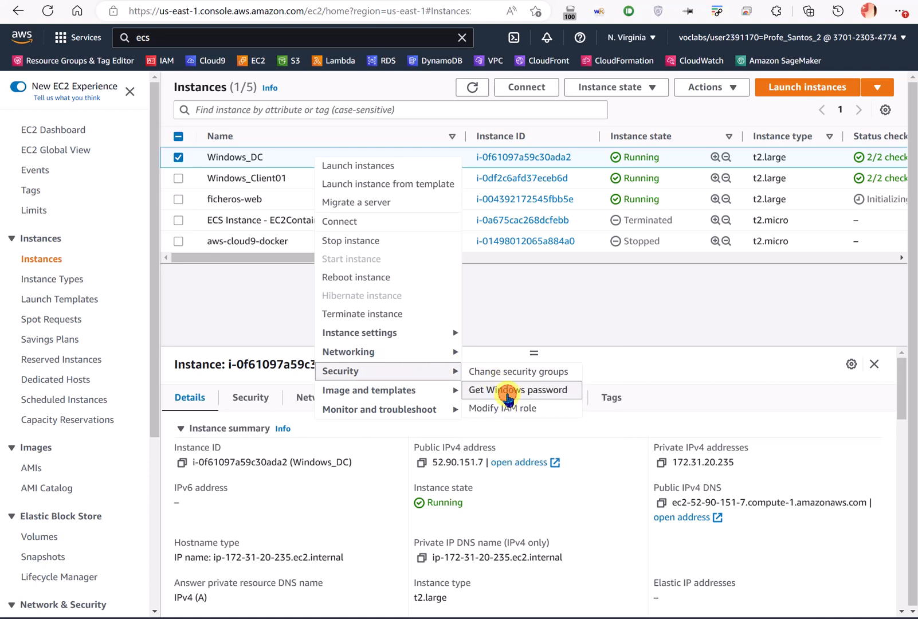
{"action": "left_click", "coordinate": [507, 391]}
{"action": "left_click", "coordinate": [122, 314]}
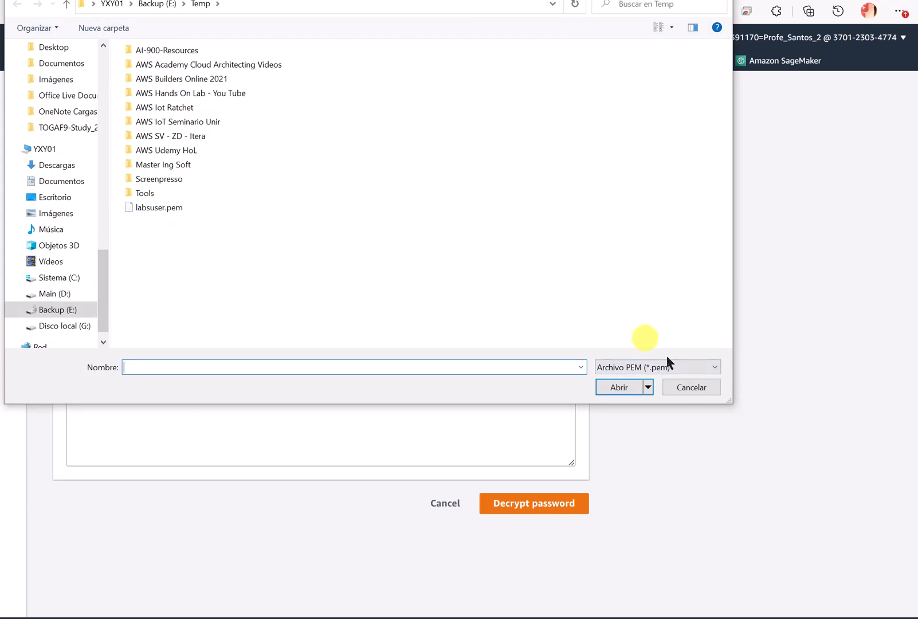
{"action": "left_click", "coordinate": [696, 389]}
{"action": "left_click", "coordinate": [457, 498]}
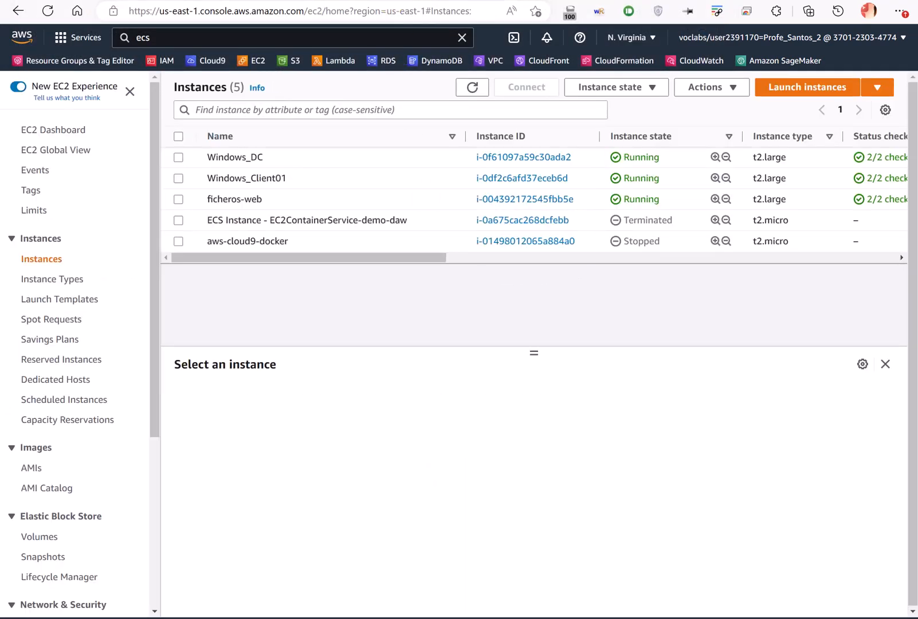
Return to the remote session at 52.90.151.7, open Active Directory Users and Computers in a larger window, and list the Users container of miempresa.es.
{"action": "key", "text": "alt+Tab"}
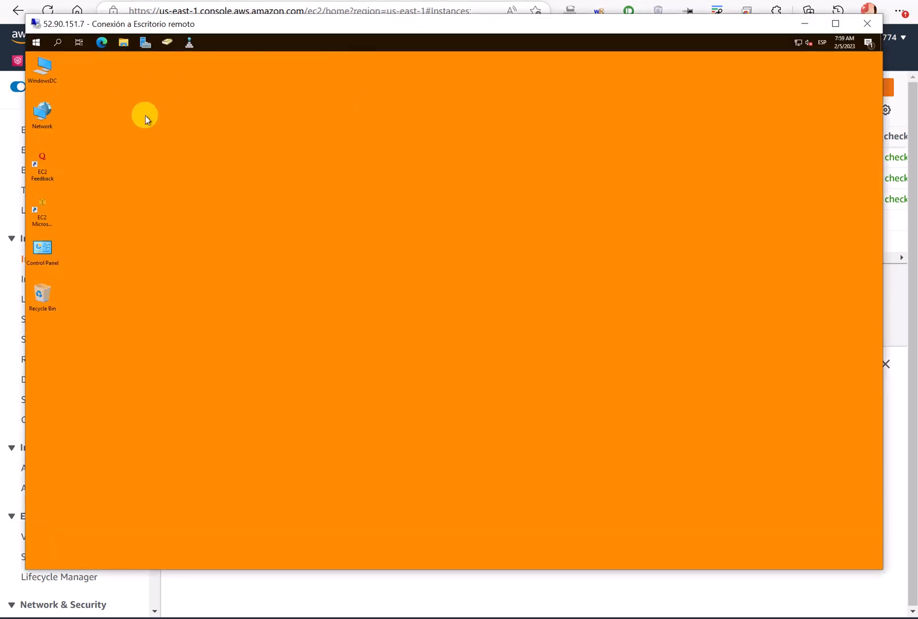
{"action": "left_click", "coordinate": [165, 49]}
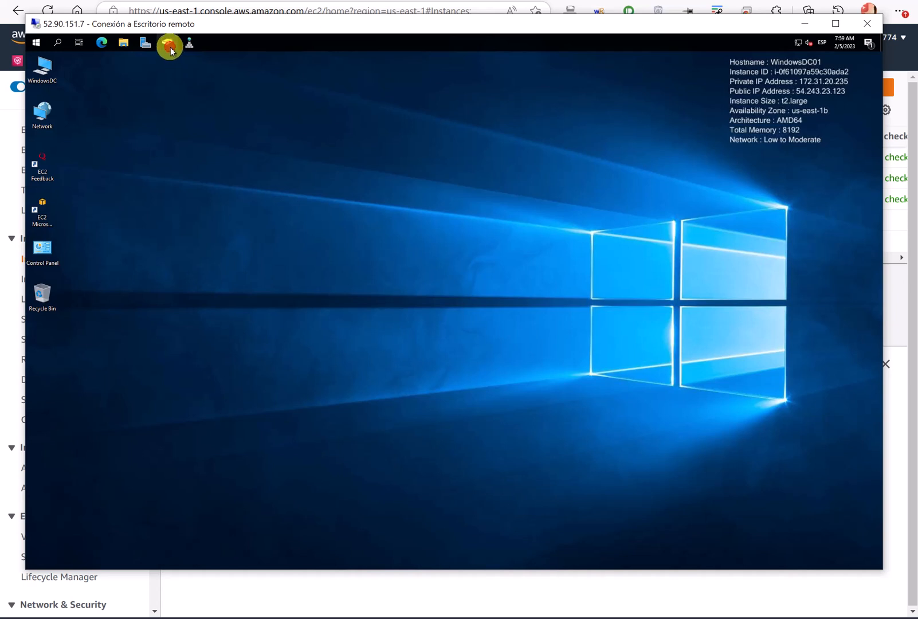
{"action": "left_click", "coordinate": [170, 47]}
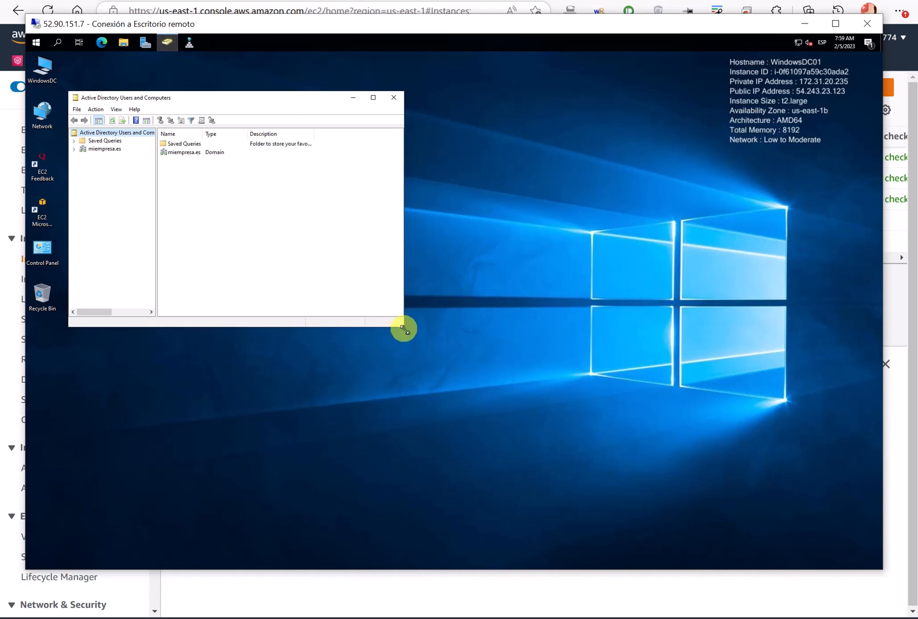
{"action": "left_click_drag", "start_coordinate": [404, 328], "coordinate": [579, 439]}
{"action": "left_click", "coordinate": [74, 148]}
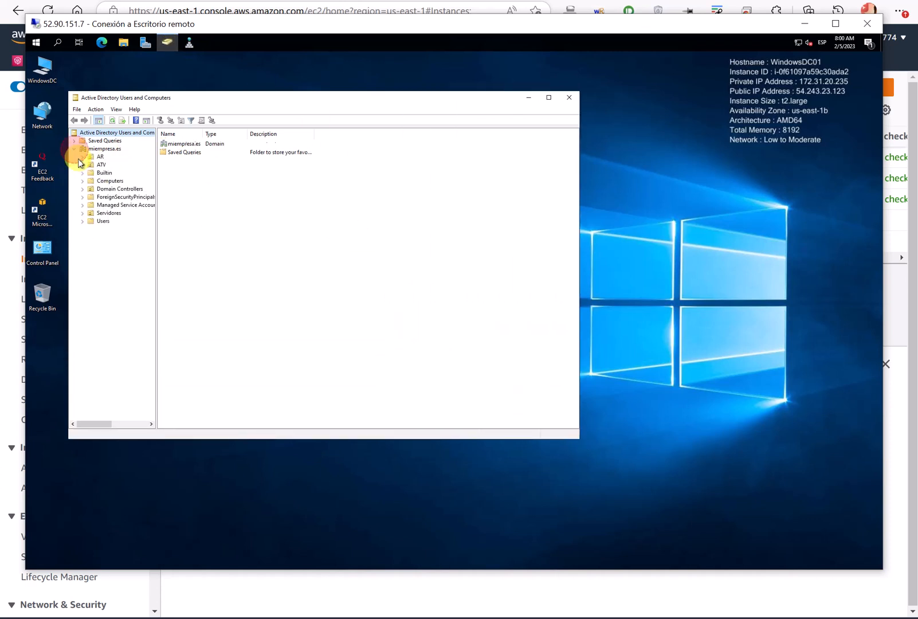
{"action": "left_click", "coordinate": [103, 221]}
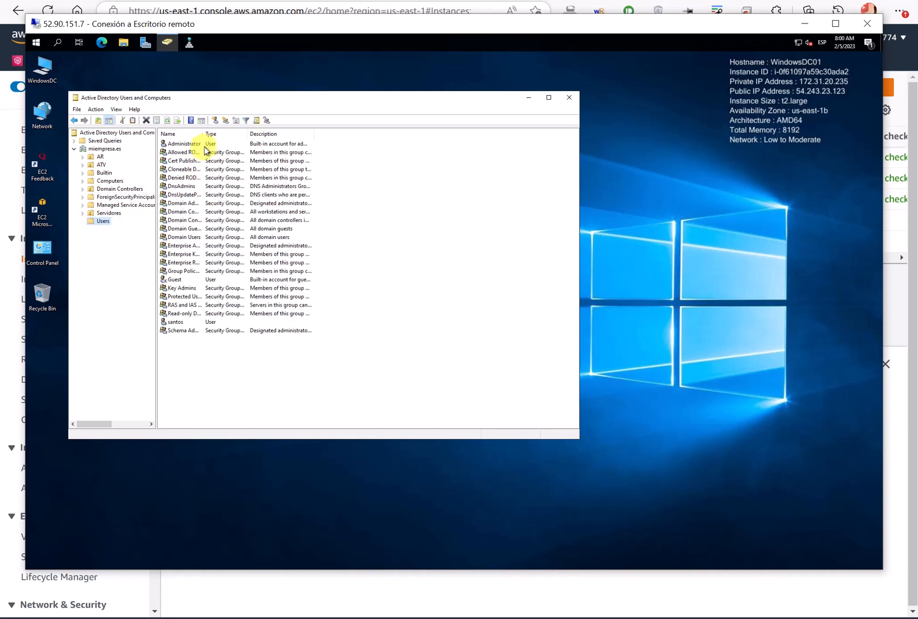
Widen the name column and examine the group memberships of the domain user account used to sign in, including Domain Admins and Enterprise Admins.
{"action": "right_click", "coordinate": [199, 144]}
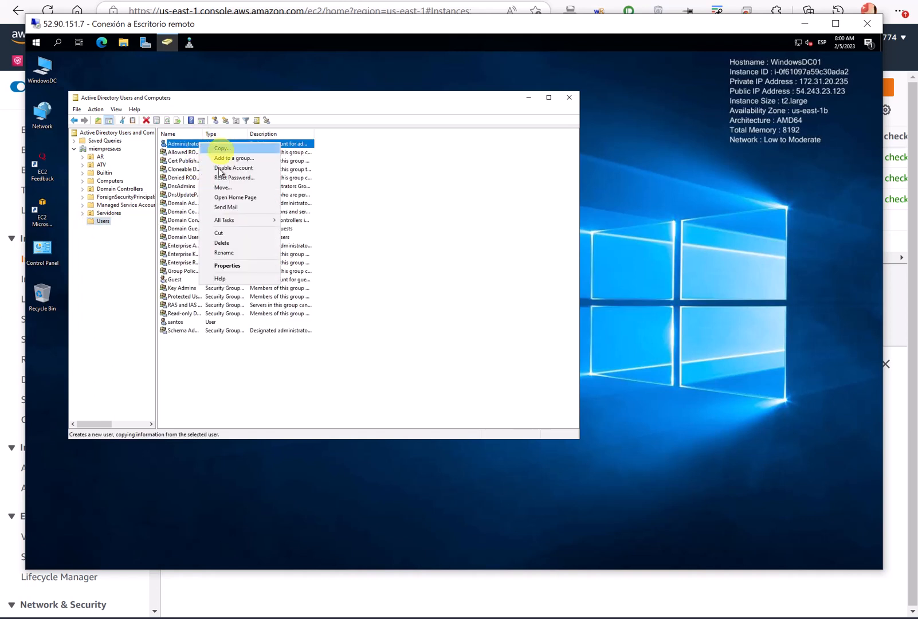
{"action": "left_click", "coordinate": [191, 385]}
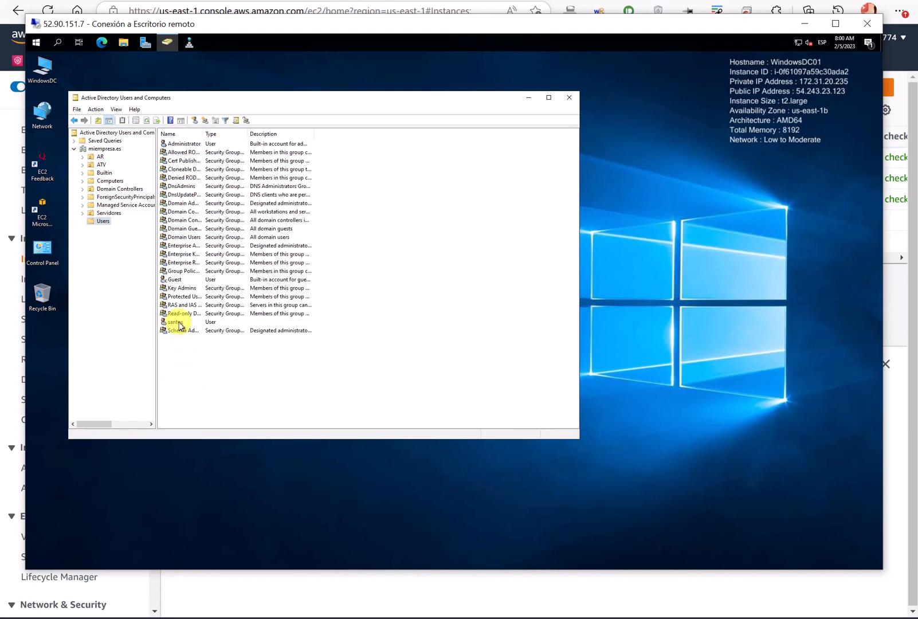
{"action": "left_click_drag", "start_coordinate": [204, 134], "coordinate": [228, 148]}
{"action": "double_click", "coordinate": [176, 321]}
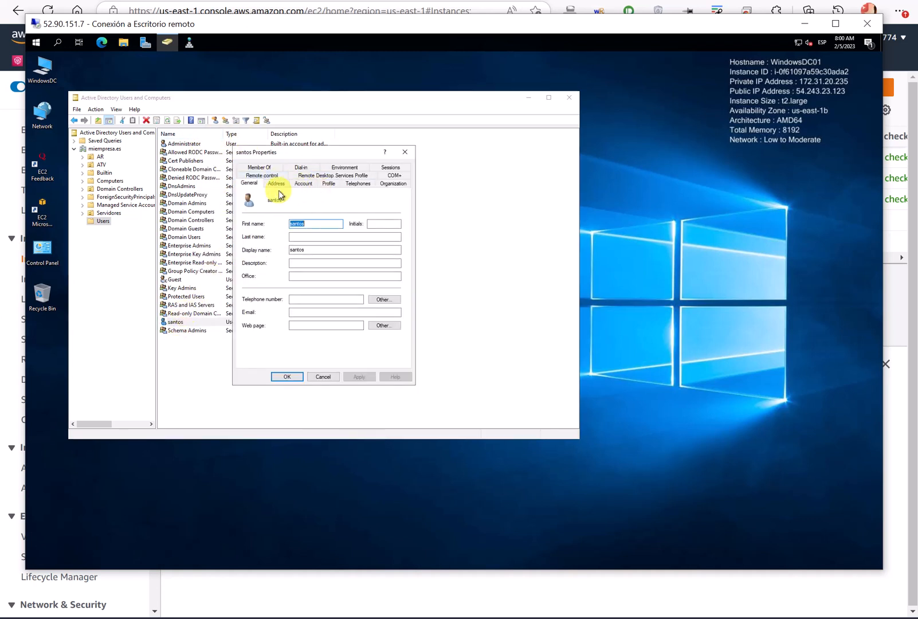
{"action": "left_click", "coordinate": [269, 168]}
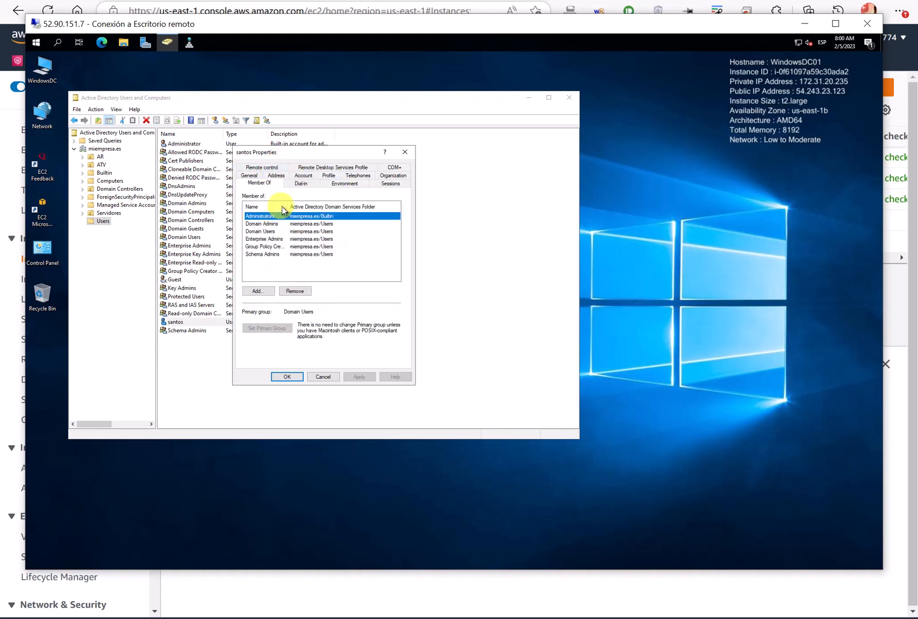
{"action": "left_click_drag", "start_coordinate": [288, 206], "coordinate": [295, 207]}
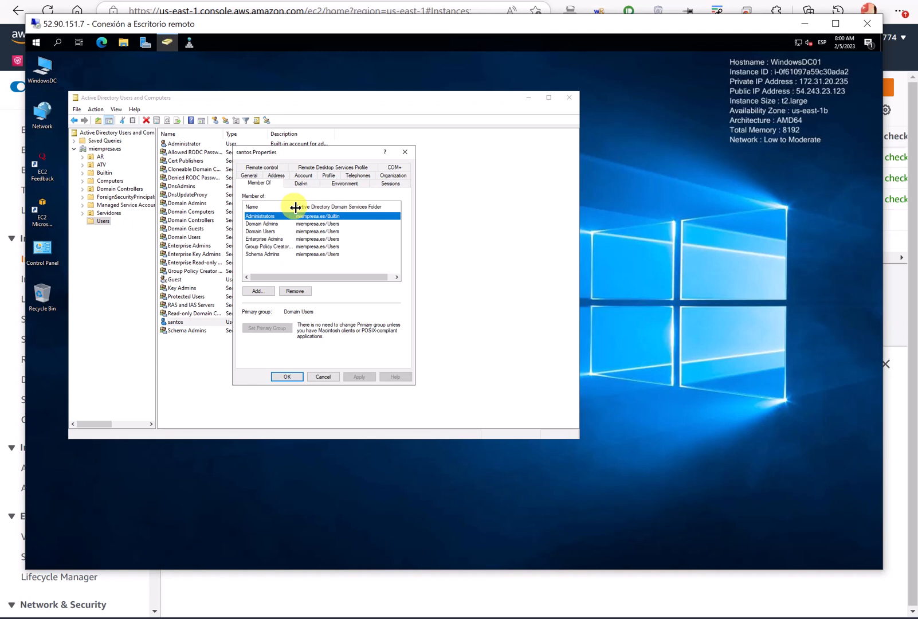
{"action": "left_click", "coordinate": [259, 224]}
{"action": "left_click", "coordinate": [256, 240]}
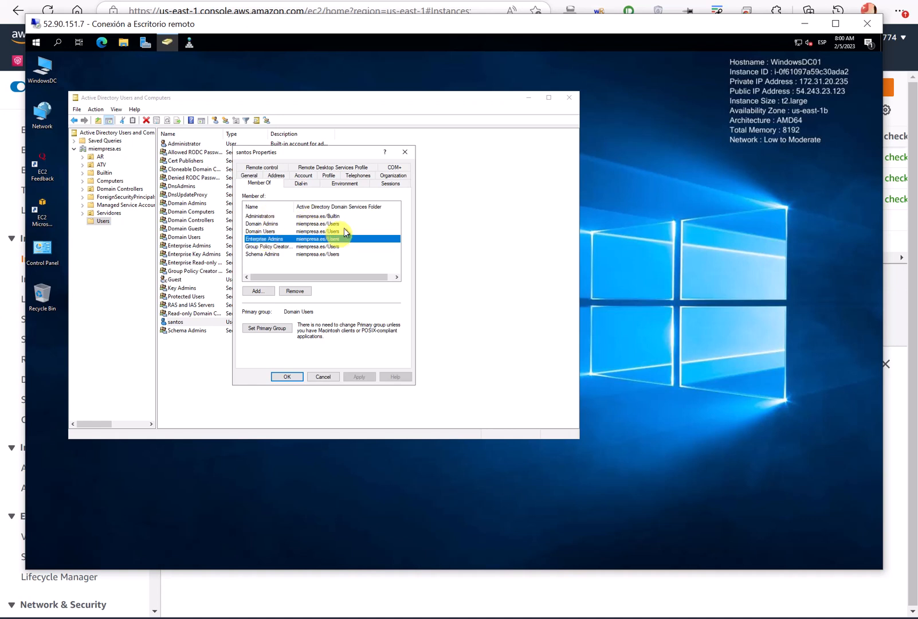
{"action": "left_click", "coordinate": [404, 152]}
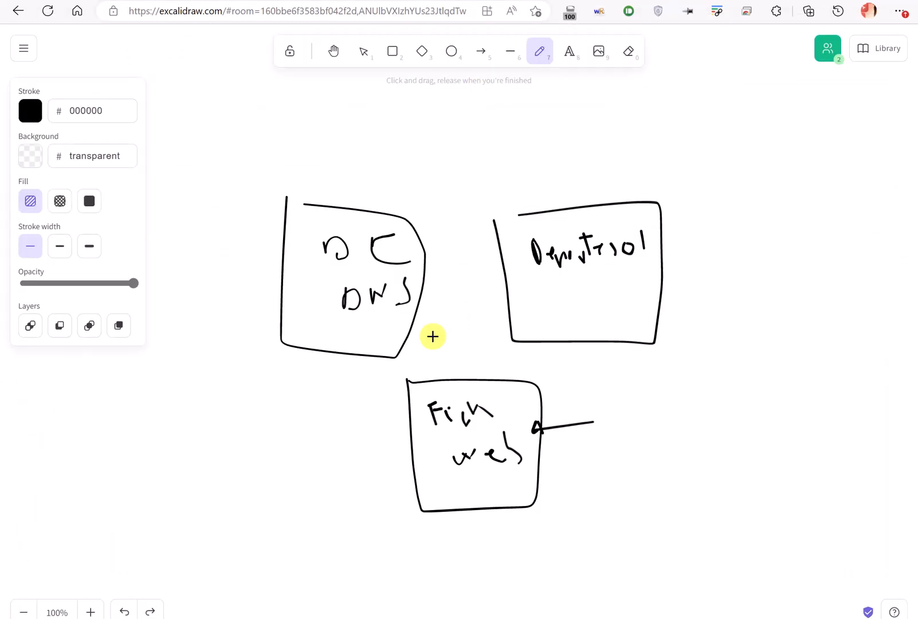
Mark the DC, web file server and Deportes01 boxes of the Excalidraw diagram with blue on-screen arrows and strokes, and clear the drawing.
{"action": "left_click_drag", "start_coordinate": [359, 175], "coordinate": [359, 228]}
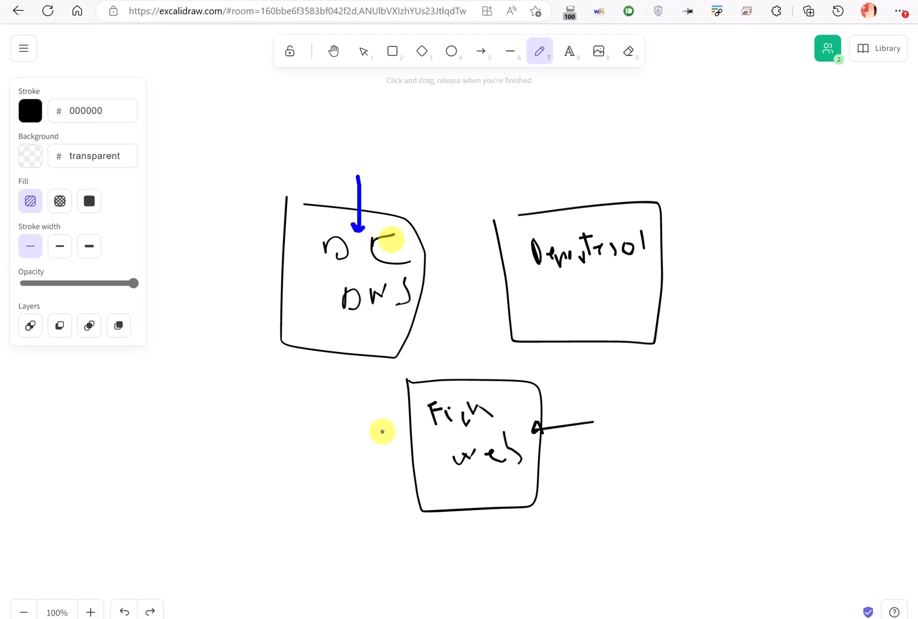
{"action": "mouse_move", "coordinate": [319, 494]}
{"action": "left_mouse_down"}
{"action": "mouse_move", "coordinate": [435, 484]}
{"action": "mouse_move", "coordinate": [425, 477]}
{"action": "mouse_move", "coordinate": [443, 492]}
{"action": "left_mouse_up"}
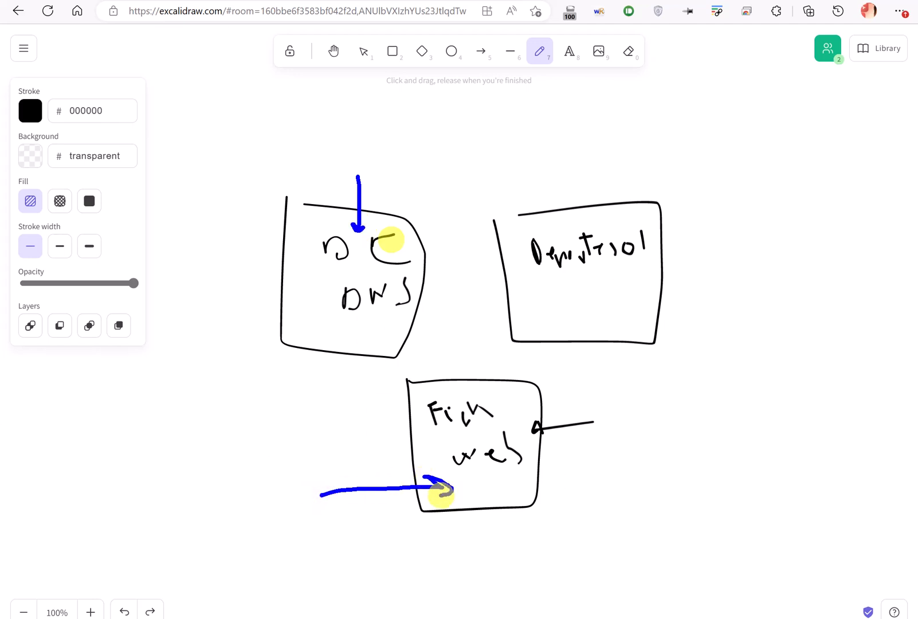
{"action": "mouse_move", "coordinate": [625, 127]}
{"action": "left_mouse_down"}
{"action": "mouse_move", "coordinate": [617, 205]}
{"action": "mouse_move", "coordinate": [630, 216]}
{"action": "mouse_move", "coordinate": [708, 211]}
{"action": "left_mouse_up"}
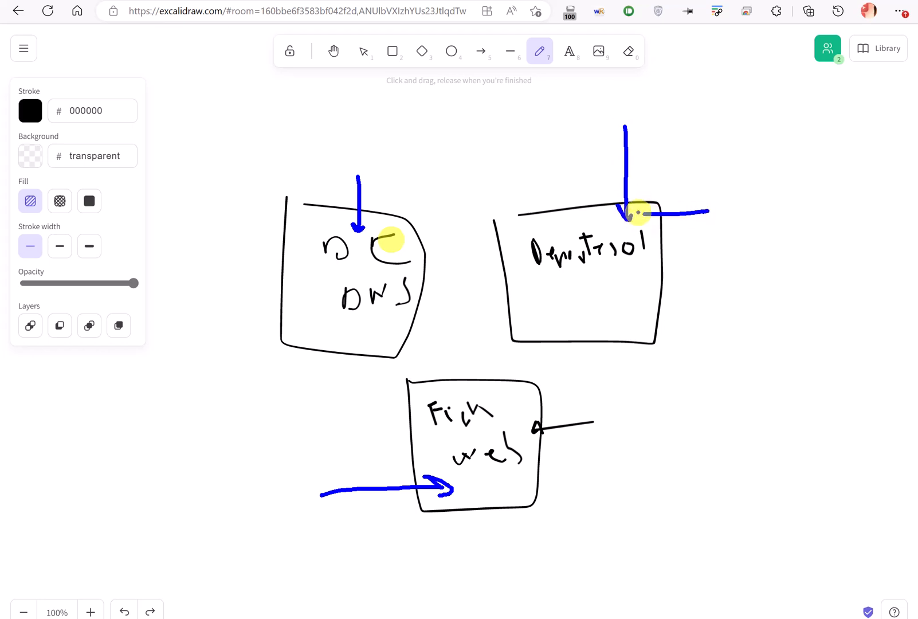
{"action": "left_click_drag", "start_coordinate": [647, 207], "coordinate": [648, 216]}
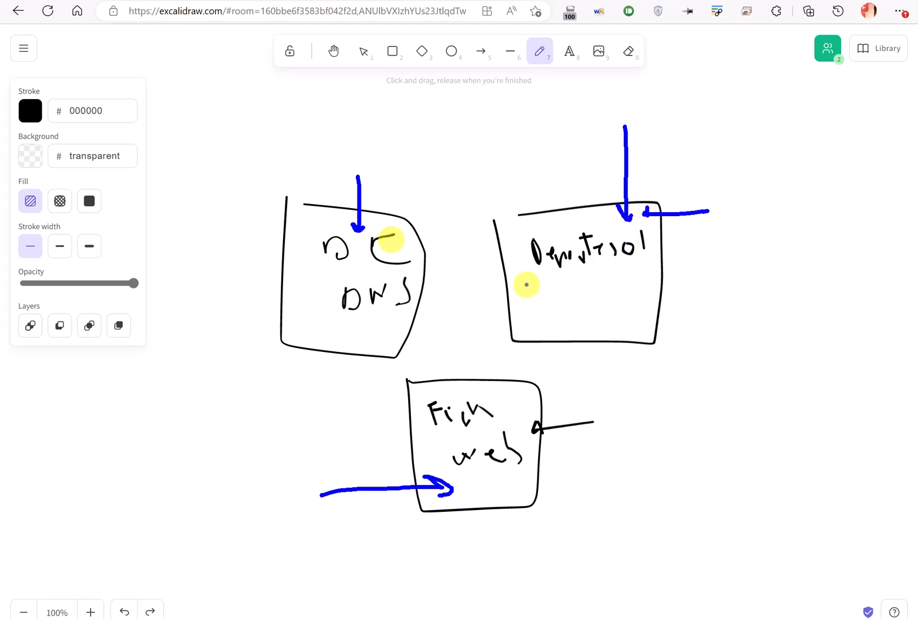
{"action": "left_click_drag", "start_coordinate": [530, 280], "coordinate": [645, 270]}
{"action": "key", "text": "Escape"}
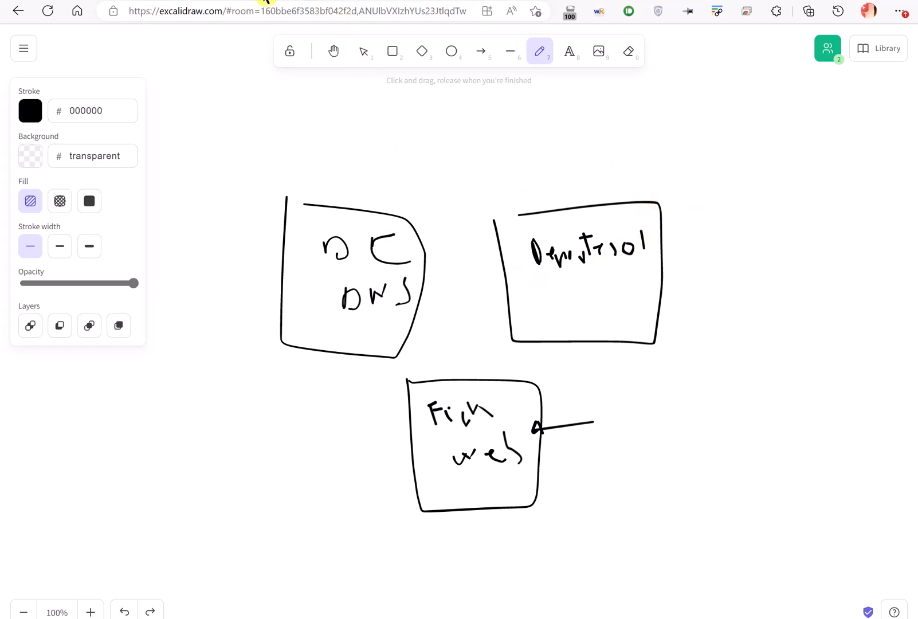
Switch to the EC2 instances list and rename the Windows_Client01 instance as Deportes01.
{"action": "left_click", "coordinate": [265, 1]}
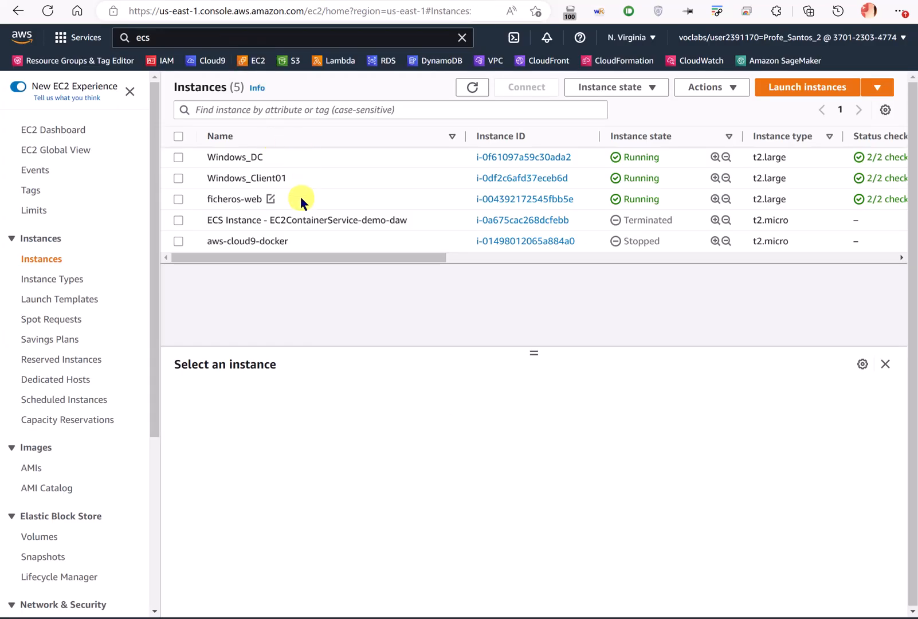
{"action": "left_click", "coordinate": [295, 178]}
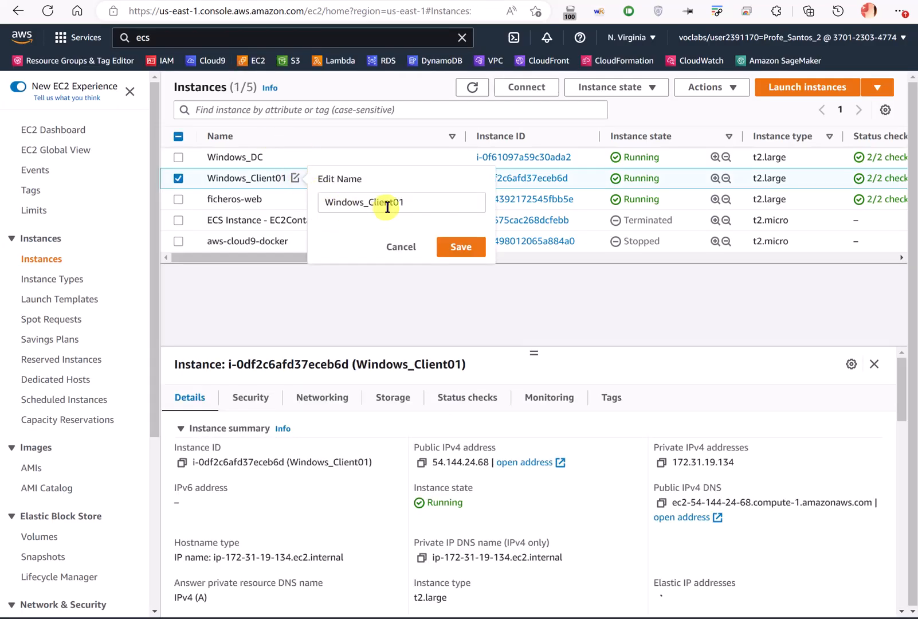
{"action": "double_click", "coordinate": [408, 202]}
{"action": "type", "text": "Deportes01"}
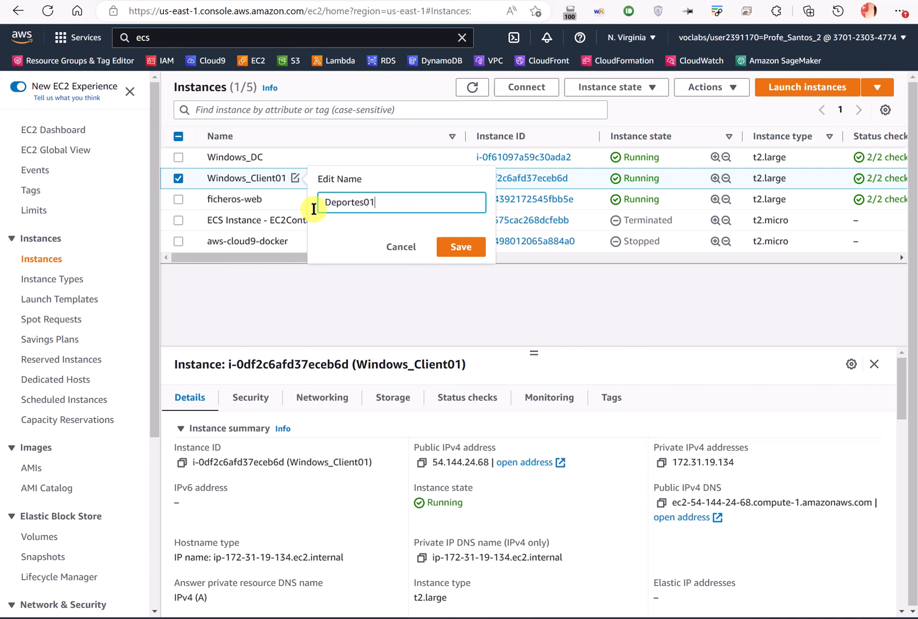
{"action": "key", "text": "Return"}
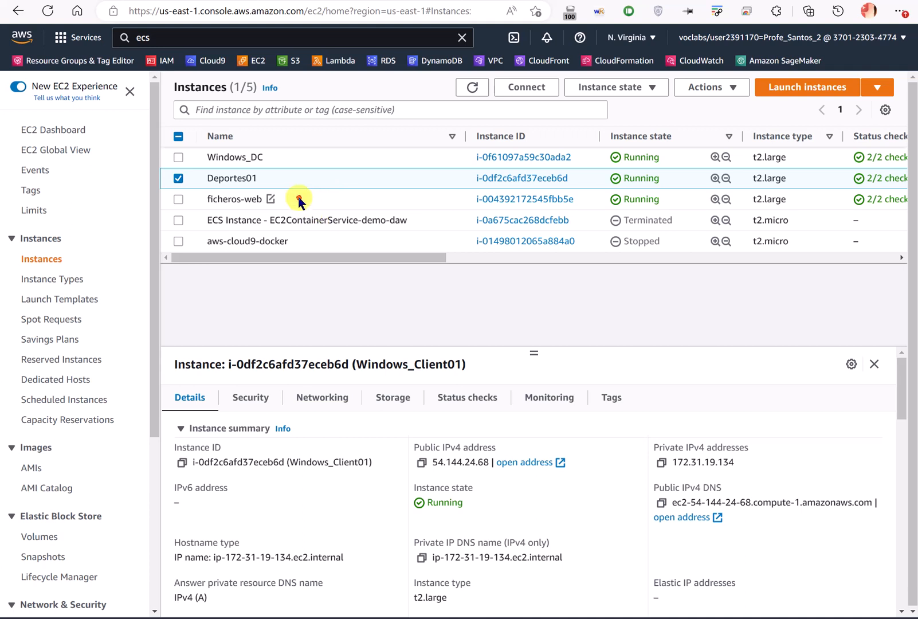
Copy the public IPv4 address of ficheros-web and start a Remote Desktop connection to 52.91.2.208.
{"action": "left_click", "coordinate": [301, 200]}
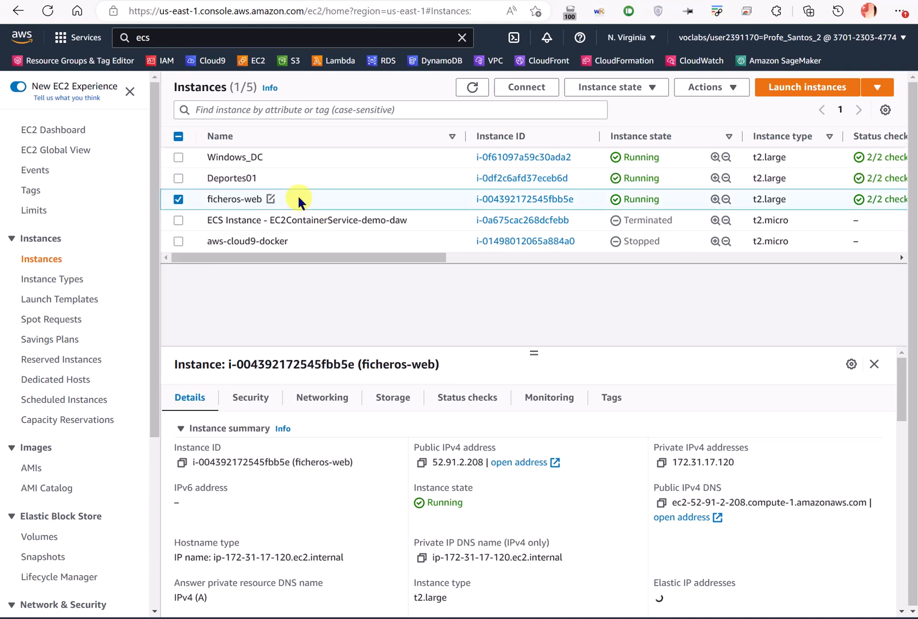
{"action": "left_click", "coordinate": [421, 462]}
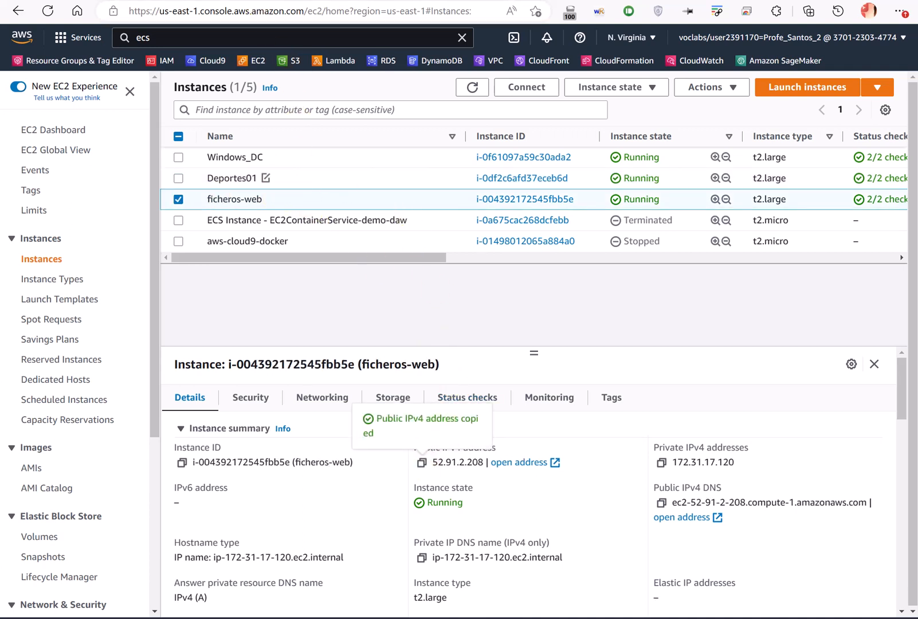
{"action": "right_click", "coordinate": [177, 1]}
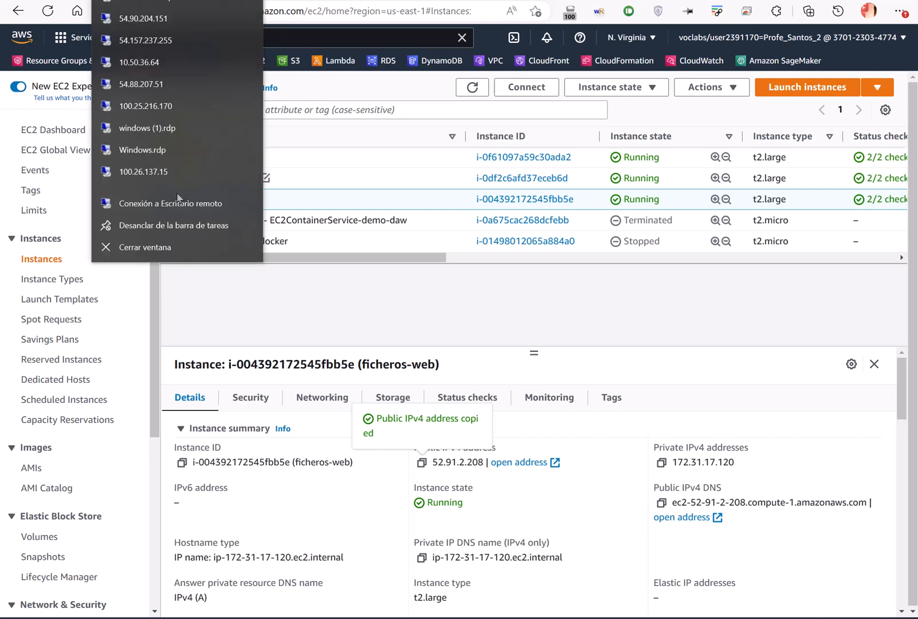
{"action": "left_click", "coordinate": [172, 203]}
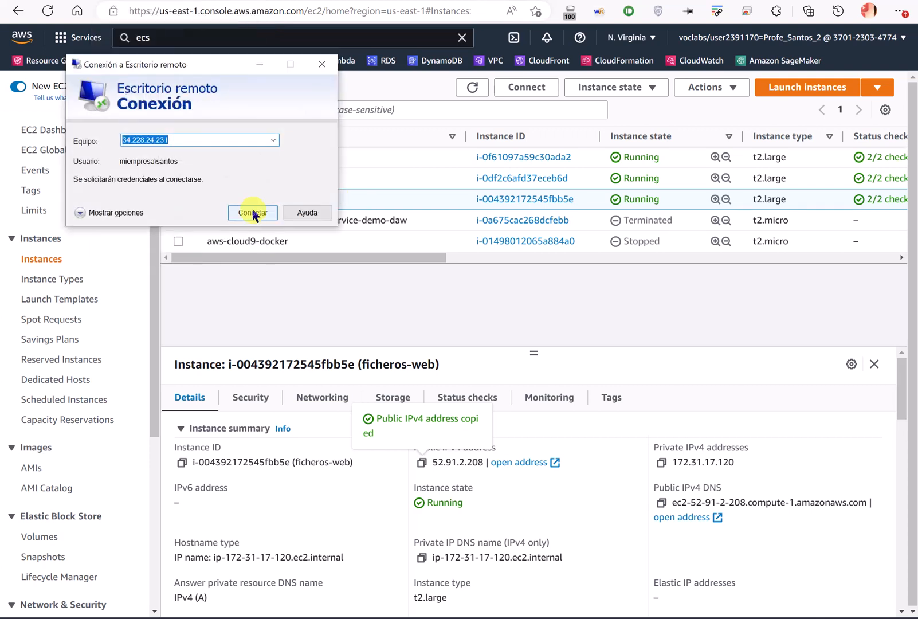
{"action": "key", "text": "ctrl+v"}
{"action": "left_click_drag", "start_coordinate": [200, 63], "coordinate": [393, 58]}
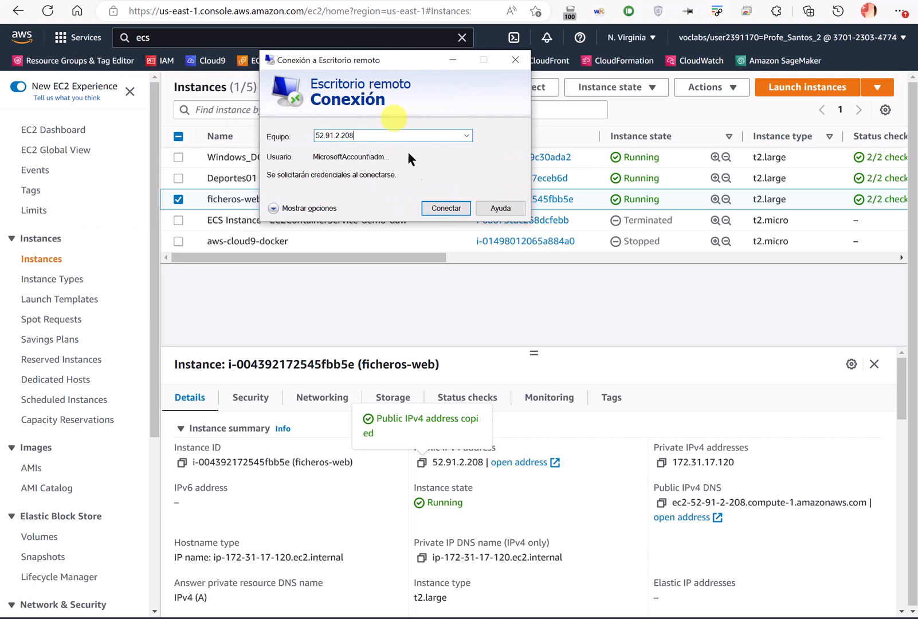
{"action": "left_click", "coordinate": [446, 210]}
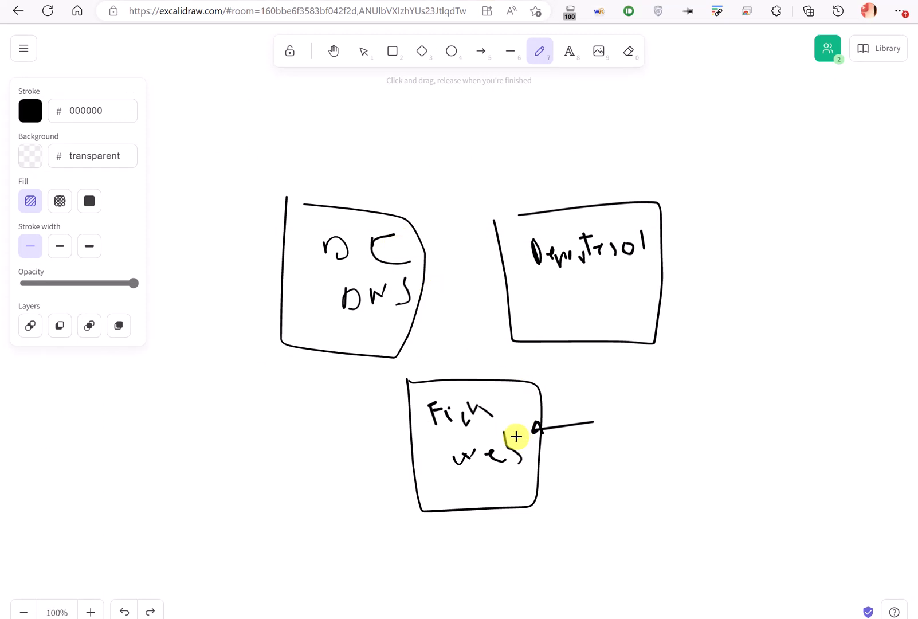
Annotate the web file server box in the Excalidraw diagram with an arrow, "Name" and "Dominio", clear the drawing, and bring up the Remote Desktop credentials prompt.
{"action": "left_click_drag", "start_coordinate": [495, 480], "coordinate": [512, 567]}
{"action": "mouse_move", "coordinate": [496, 479]}
{"action": "left_mouse_down"}
{"action": "mouse_move", "coordinate": [519, 491]}
{"action": "mouse_move", "coordinate": [549, 455]}
{"action": "mouse_move", "coordinate": [615, 441]}
{"action": "mouse_move", "coordinate": [630, 457]}
{"action": "left_mouse_up"}
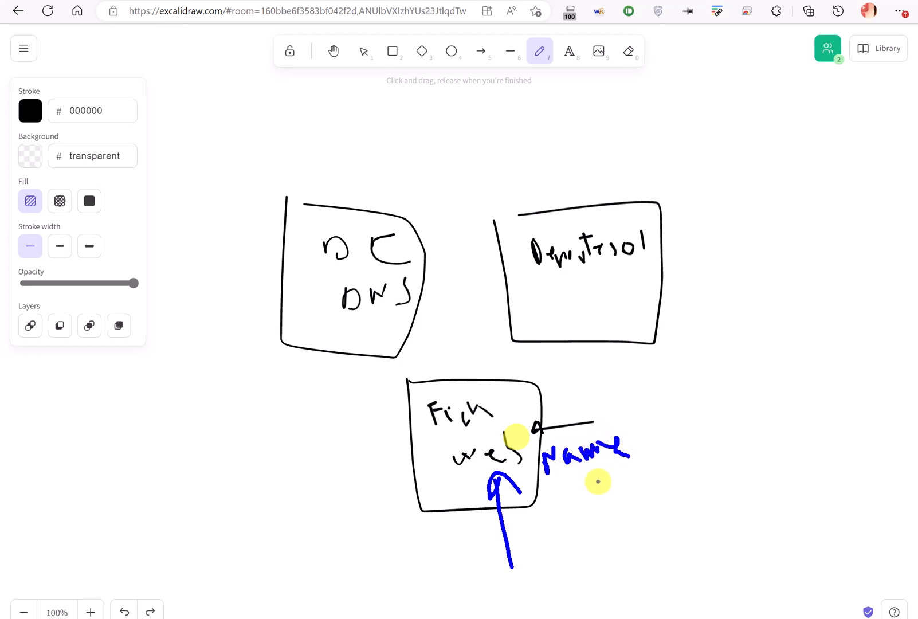
{"action": "mouse_move", "coordinate": [554, 507]}
{"action": "left_mouse_down"}
{"action": "mouse_move", "coordinate": [622, 494]}
{"action": "mouse_move", "coordinate": [677, 459]}
{"action": "mouse_move", "coordinate": [708, 460]}
{"action": "left_mouse_up"}
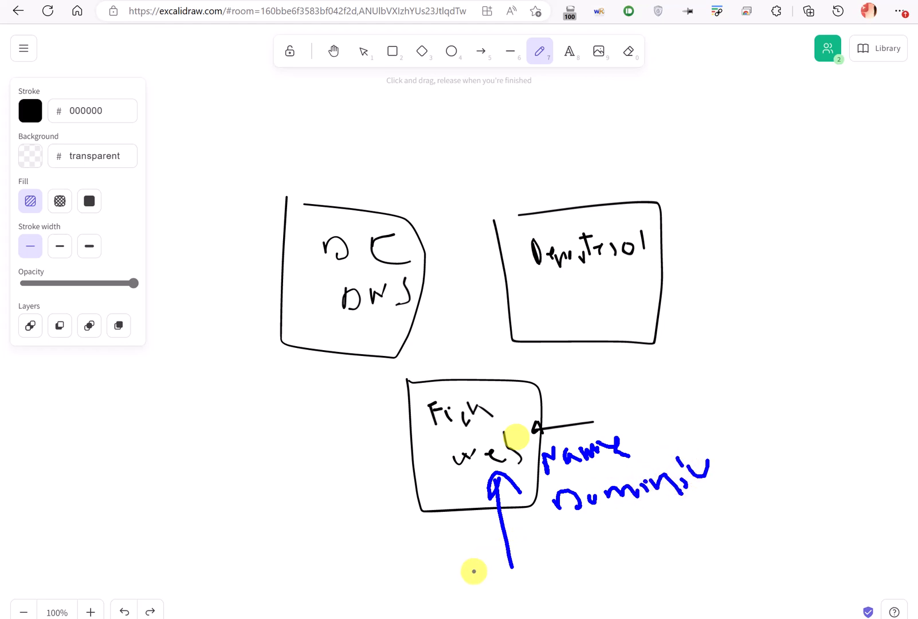
{"action": "mouse_move", "coordinate": [474, 572]}
{"action": "left_mouse_down"}
{"action": "mouse_move", "coordinate": [506, 566]}
{"action": "mouse_move", "coordinate": [491, 565]}
{"action": "left_mouse_up"}
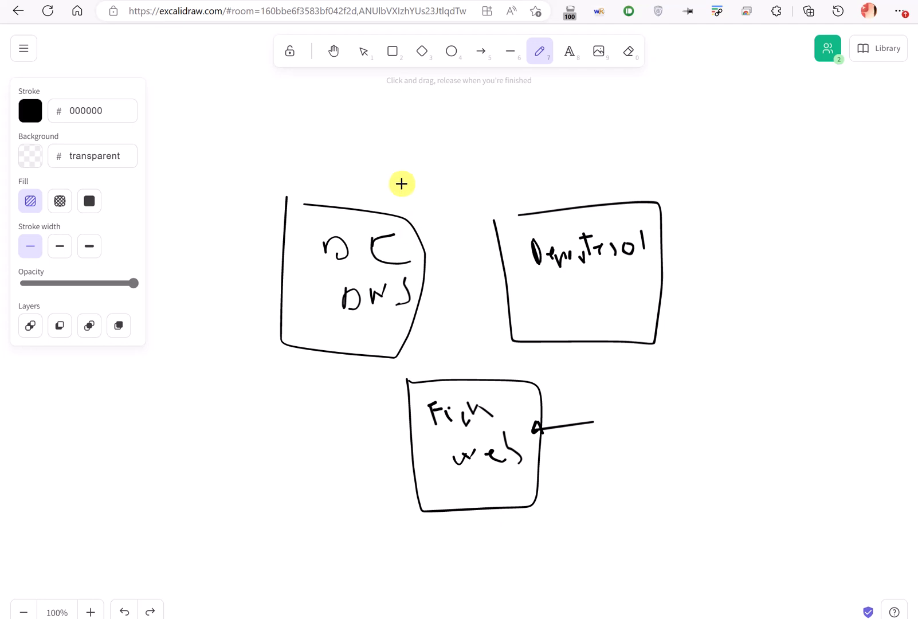
{"action": "key", "text": "alt+Tab"}
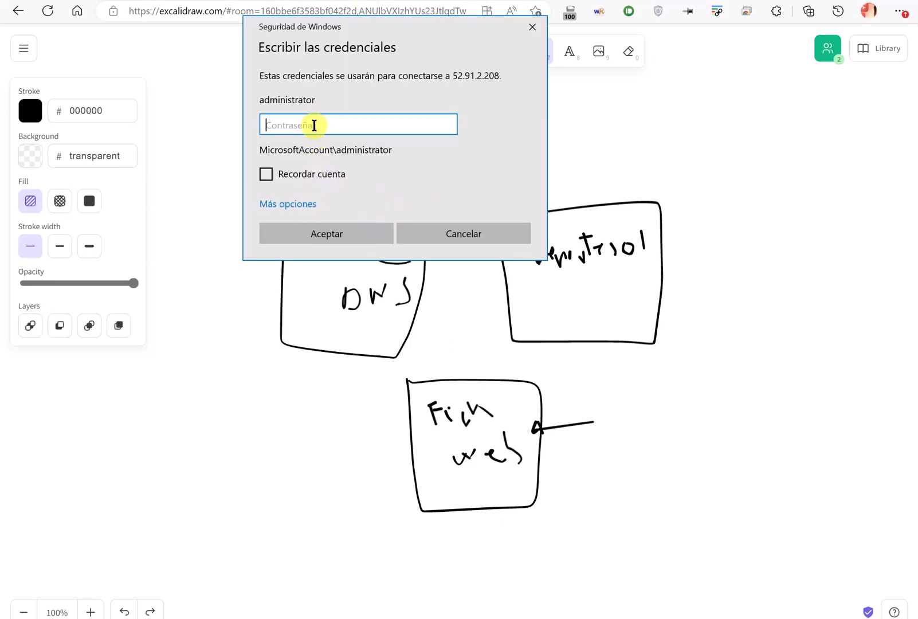
Paste the administrator account password from the clipboard history, accept the certificate prompt for 52.91.2.208, and move the remote session window aside.
{"action": "key", "text": "super+v"}
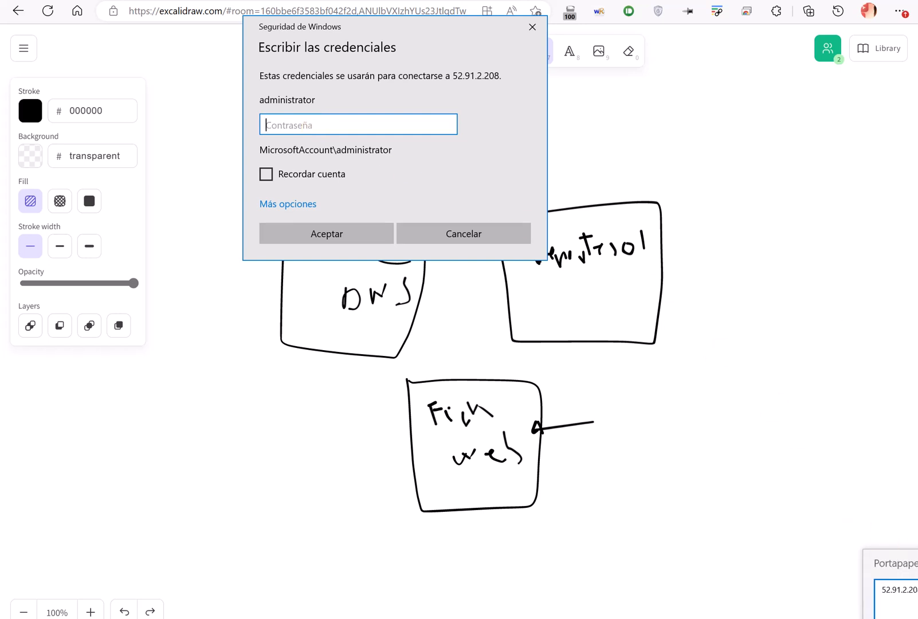
{"action": "key", "text": "Return"}
{"action": "left_click", "coordinate": [361, 238]}
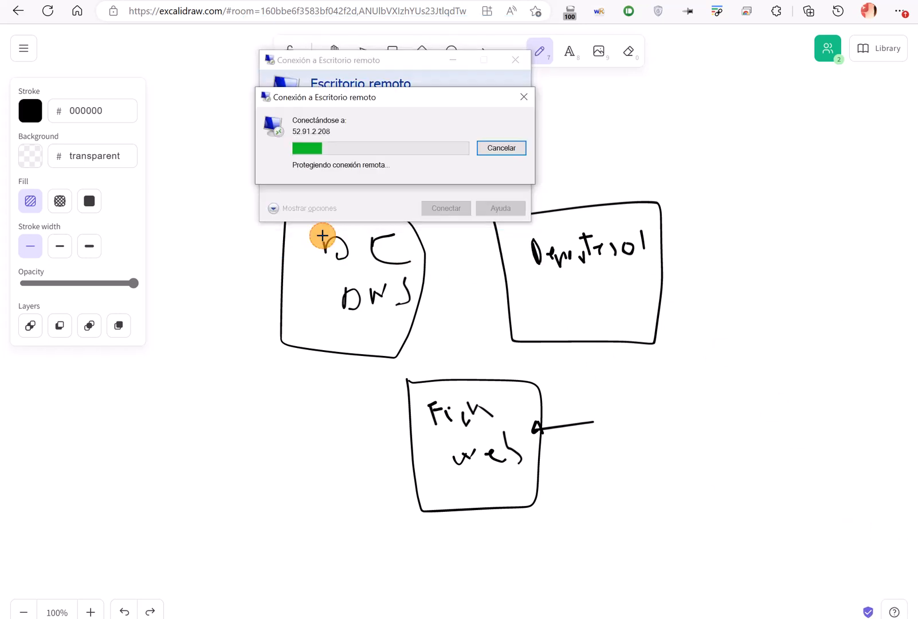
{"action": "left_click", "coordinate": [437, 255]}
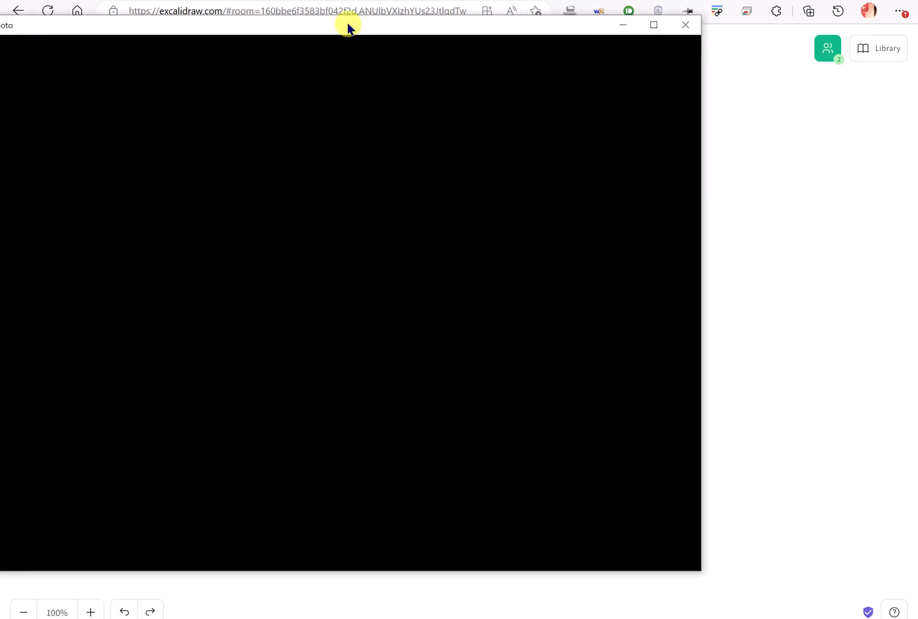
{"action": "left_click_drag", "start_coordinate": [348, 25], "coordinate": [544, 74]}
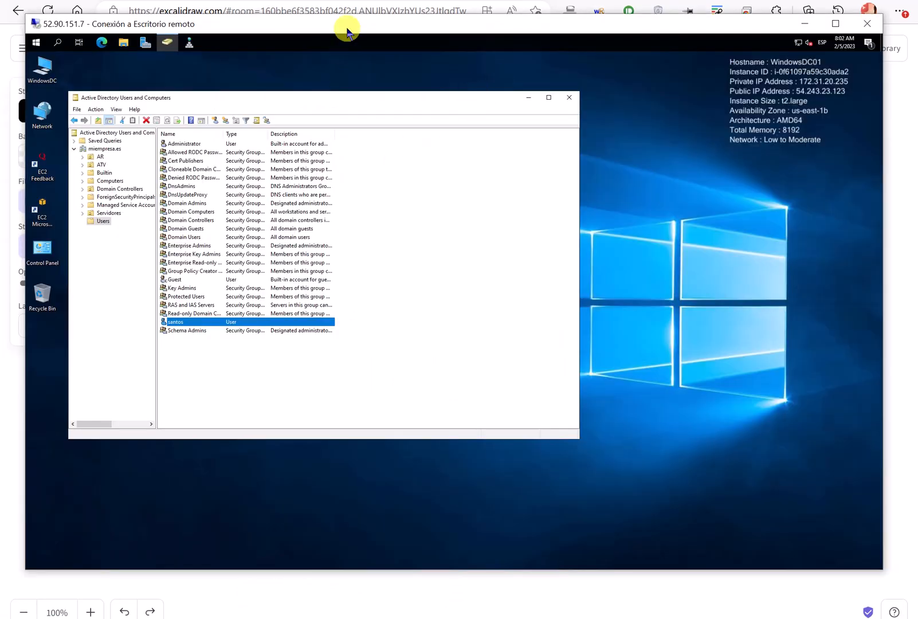
Reposition the 52.90.151.7 and 52.91.2.208 Remote Desktop windows, switch between them, and bring the domain controller session to the front.
{"action": "left_click_drag", "start_coordinate": [348, 28], "coordinate": [332, 16]}
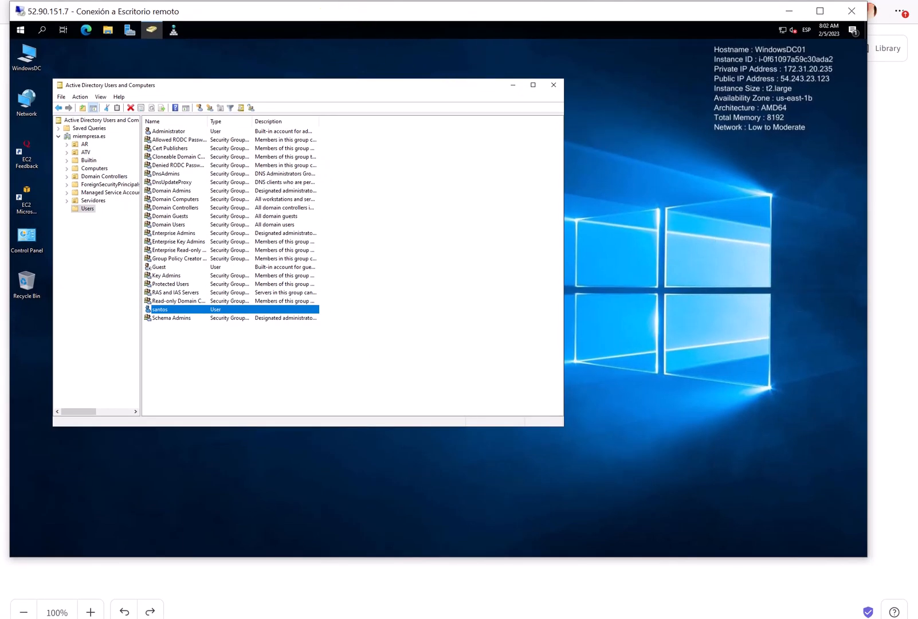
{"action": "key", "text": "alt+Tab"}
{"action": "key", "text": "alt+Tab"}
{"action": "key", "text": "alt+Tab"}
{"action": "key", "text": "alt+Tab"}
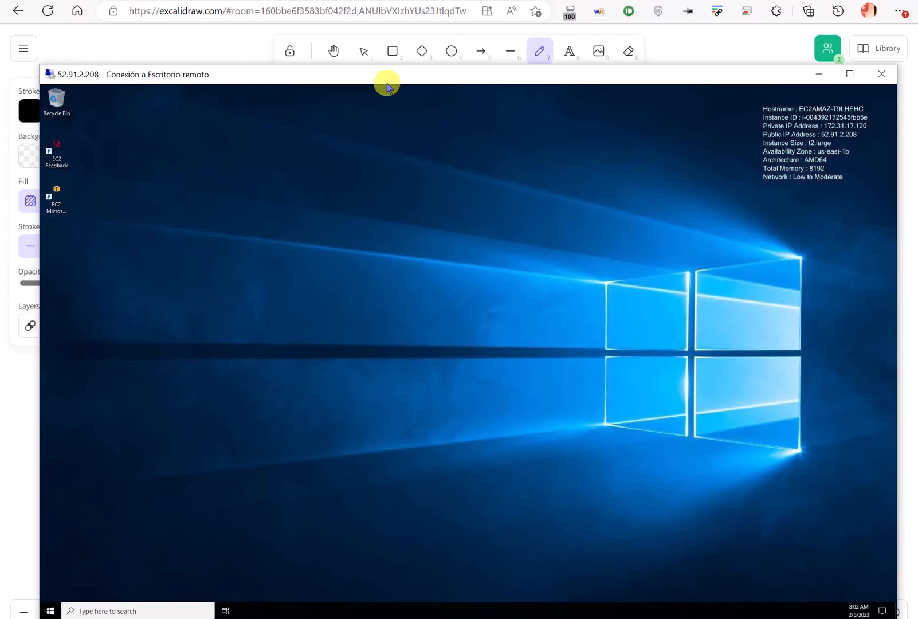
{"action": "left_click_drag", "start_coordinate": [387, 84], "coordinate": [419, 87]}
{"action": "key", "text": "alt+Tab"}
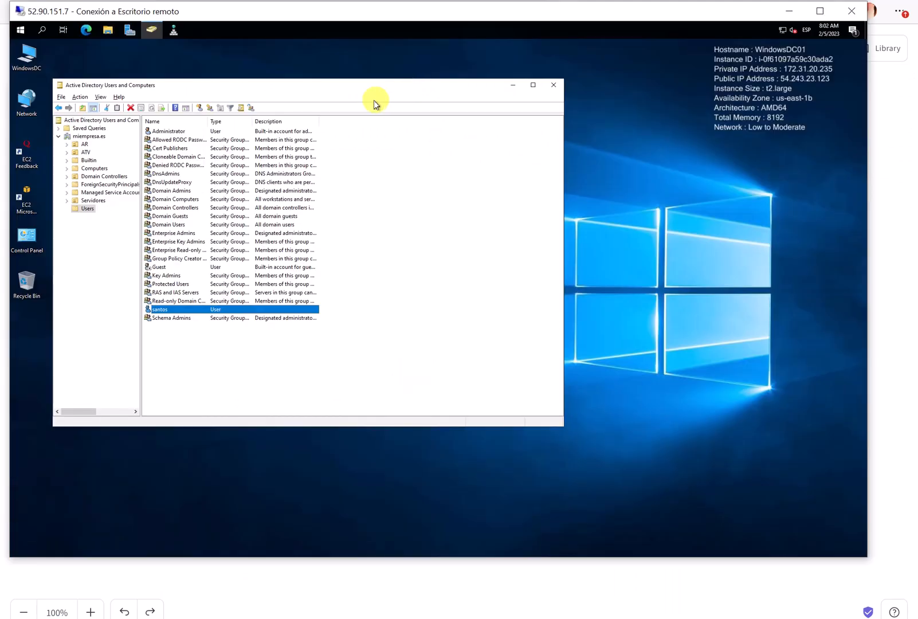
{"action": "key", "text": "alt+Tab"}
{"action": "key", "text": "alt+Tab"}
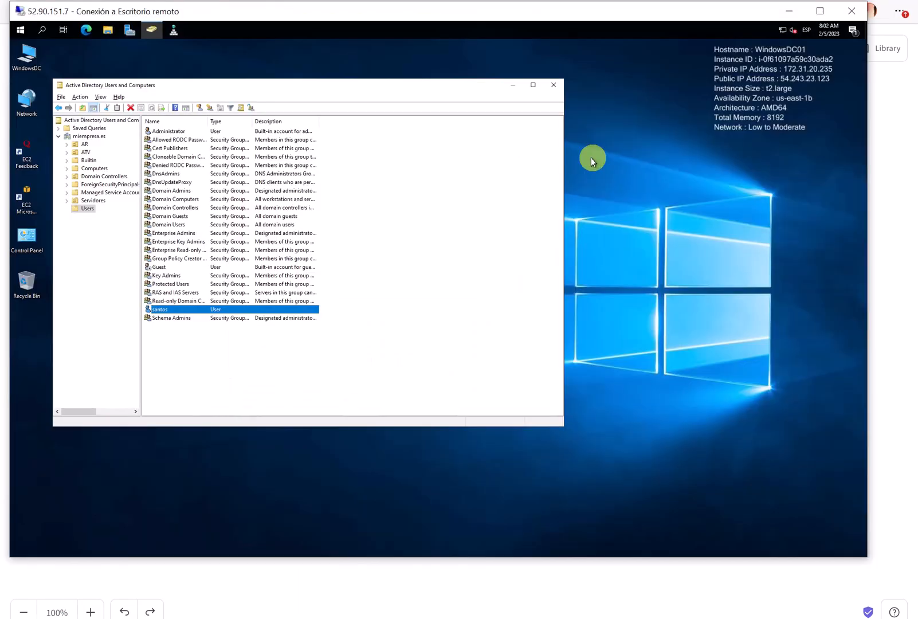
{"action": "right_click", "coordinate": [618, 136]}
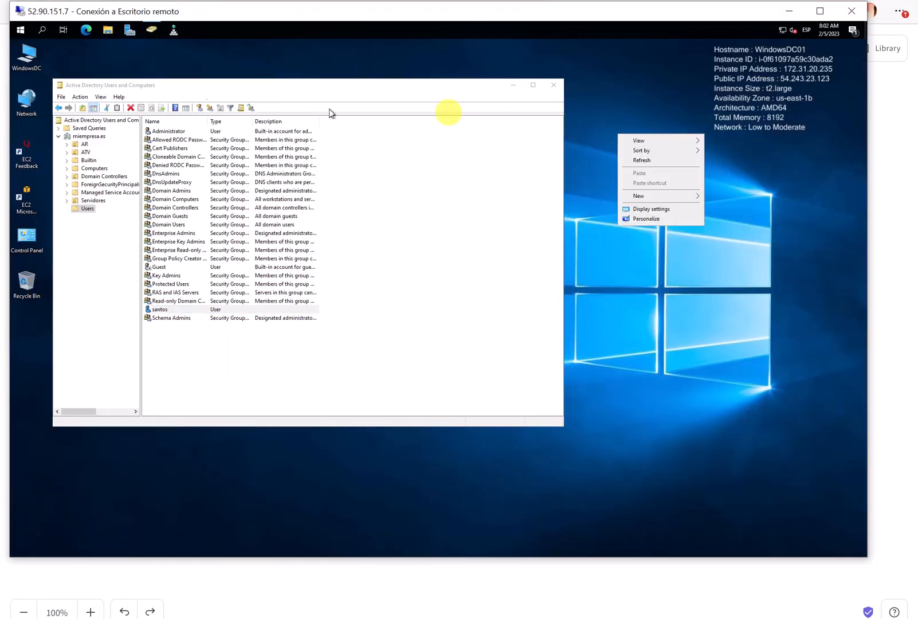
{"action": "left_click", "coordinate": [21, 34]}
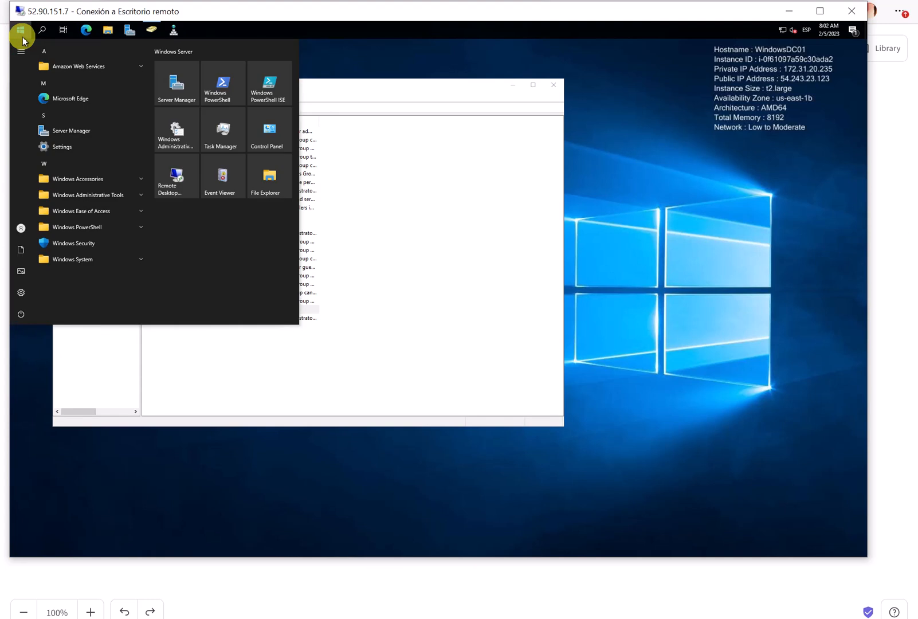
{"action": "left_click", "coordinate": [21, 292]}
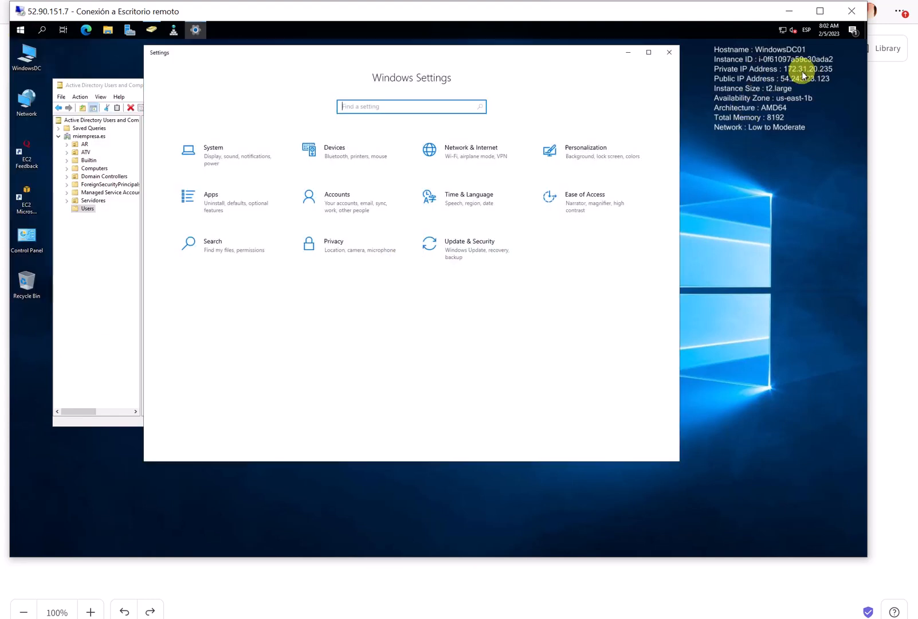
{"action": "left_click", "coordinate": [788, 69]}
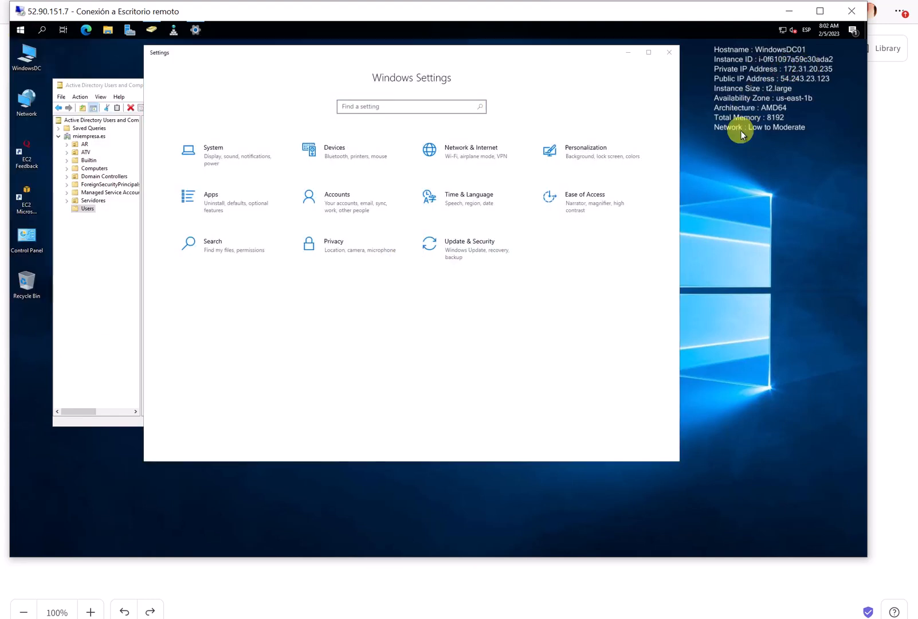
{"action": "mouse_move", "coordinate": [769, 93]}
{"action": "left_mouse_down"}
{"action": "mouse_move", "coordinate": [840, 72]}
{"action": "mouse_move", "coordinate": [794, 49]}
{"action": "mouse_move", "coordinate": [765, 88]}
{"action": "left_mouse_up"}
{"action": "key", "text": "Escape"}
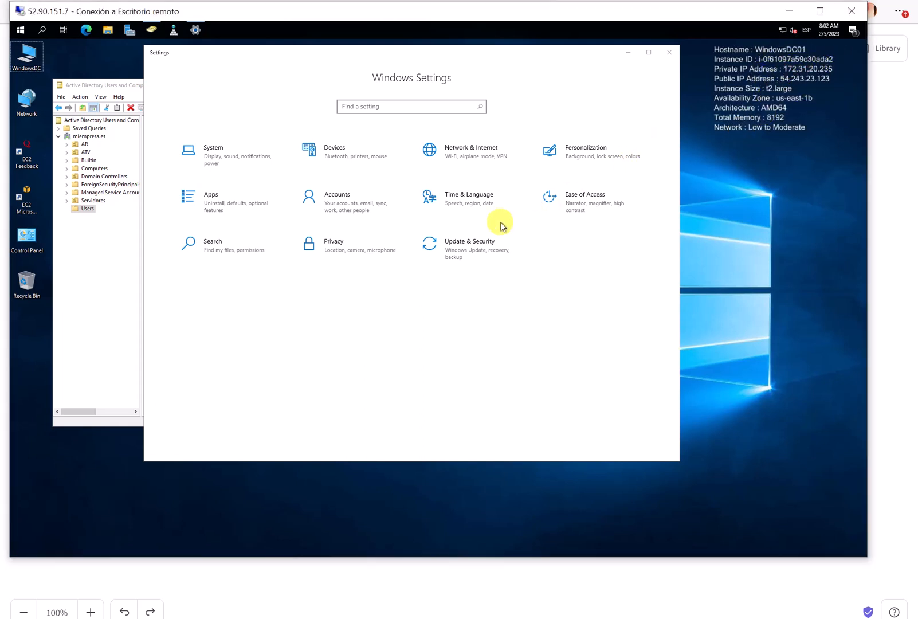
{"action": "left_click_drag", "start_coordinate": [461, 55], "coordinate": [435, 69]}
{"action": "left_click", "coordinate": [644, 69]}
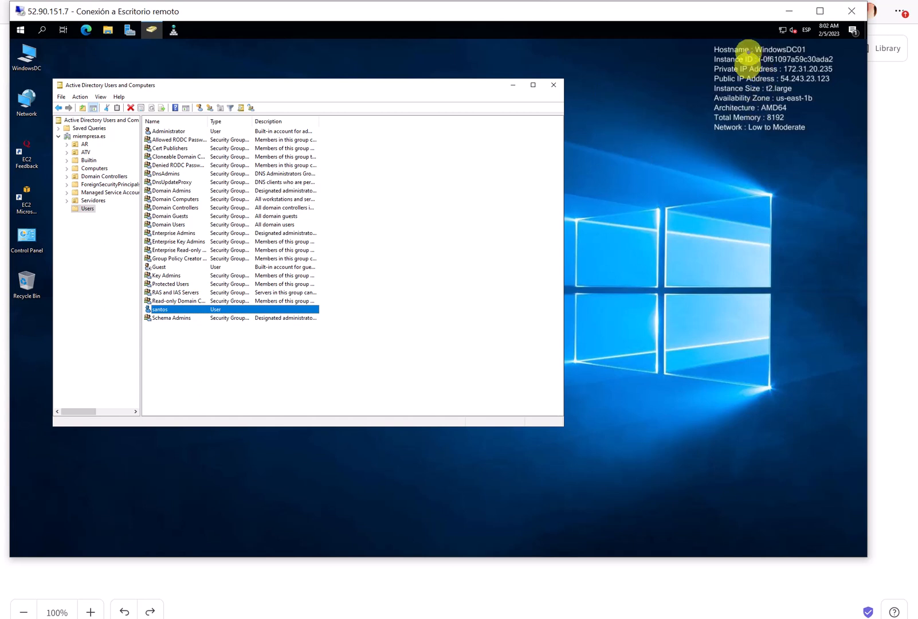
Mark the domain controller's desktop details in blue, clear the drawing, and check the Windows_DC private IPv4 address in the EC2 console.
{"action": "mouse_move", "coordinate": [748, 44]}
{"action": "left_mouse_down"}
{"action": "mouse_move", "coordinate": [722, 133]}
{"action": "mouse_move", "coordinate": [833, 101]}
{"action": "mouse_move", "coordinate": [754, 46]}
{"action": "left_mouse_up"}
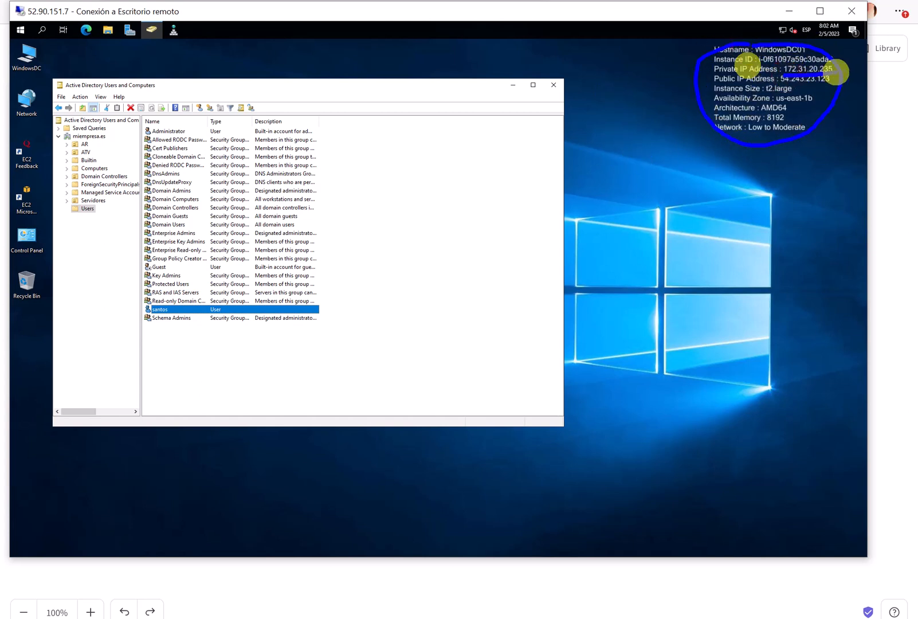
{"action": "key", "text": "Escape"}
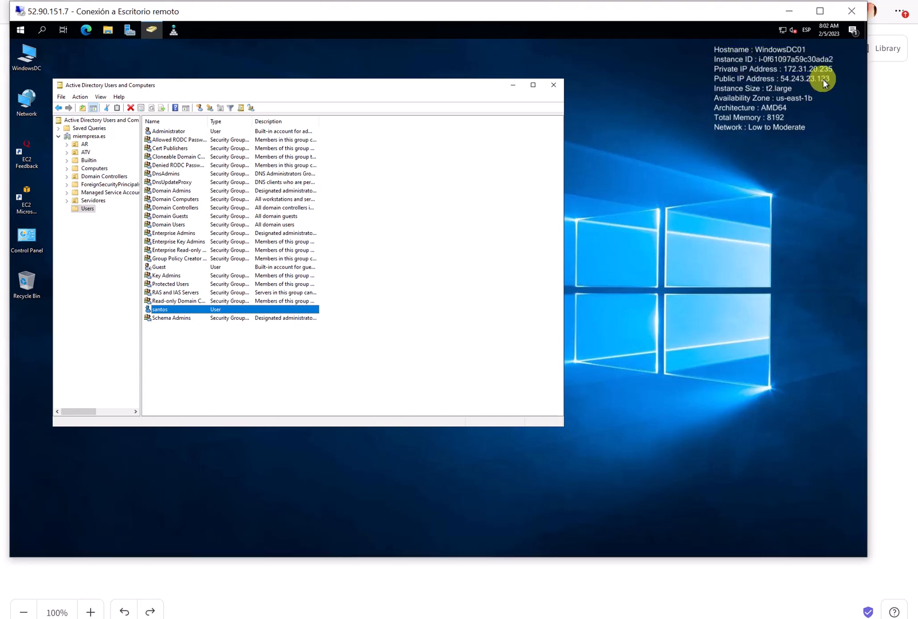
{"action": "left_click", "coordinate": [195, 0]}
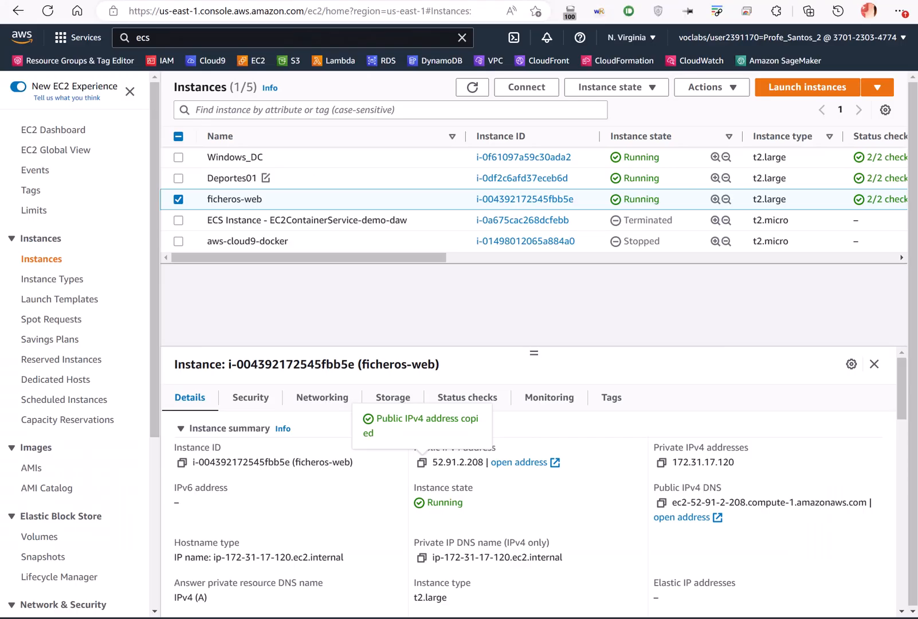
{"action": "left_click", "coordinate": [308, 157]}
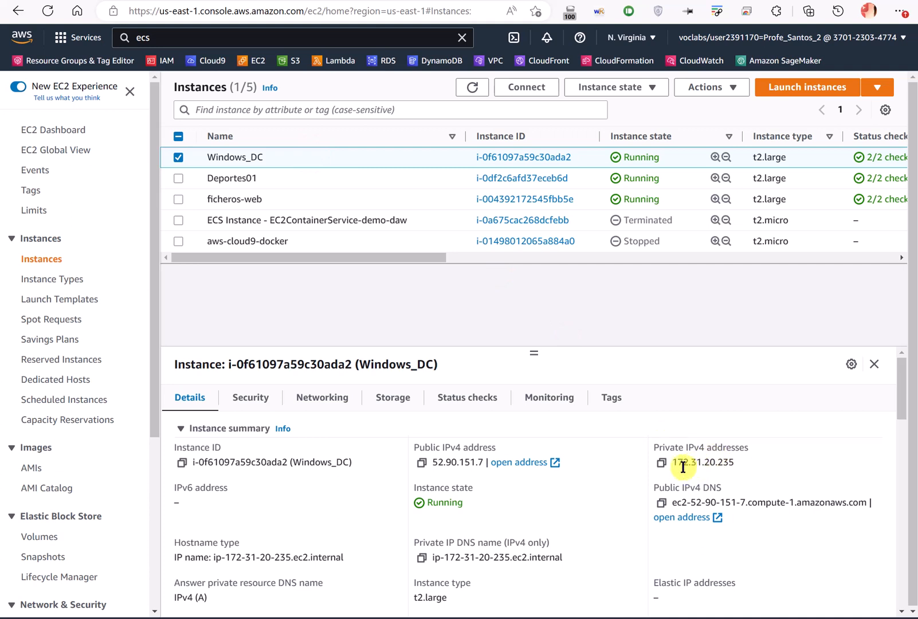
Switch to the 52.91.2.208 remote session and open its network adapter list from the network settings.
{"action": "key", "text": "alt+Tab"}
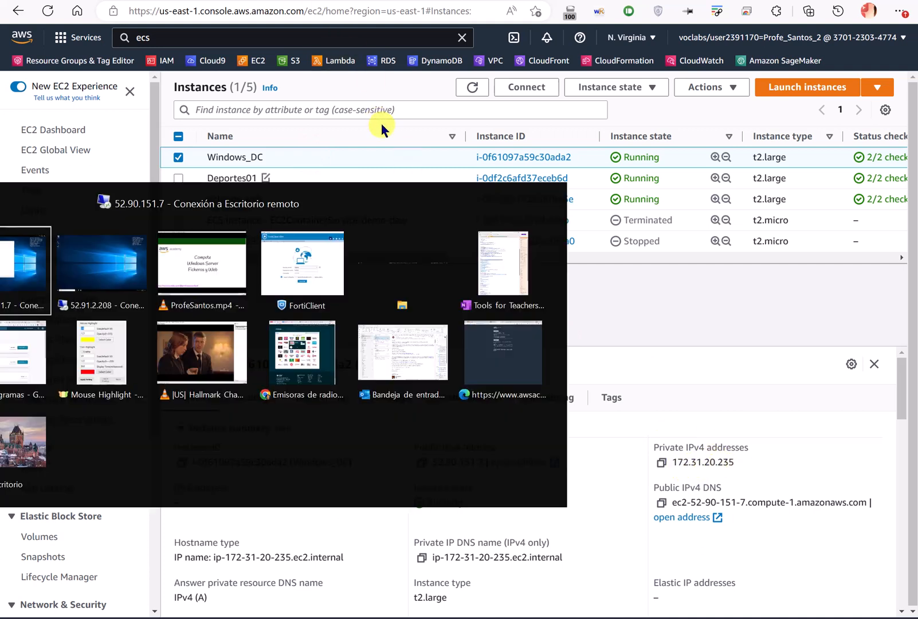
{"action": "key", "text": "alt+Tab"}
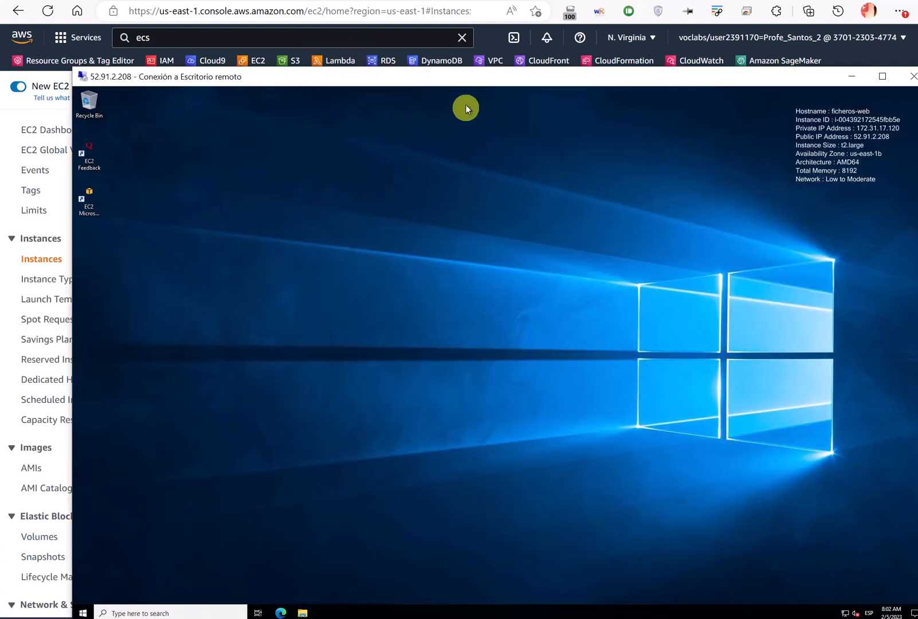
{"action": "left_click_drag", "start_coordinate": [453, 86], "coordinate": [421, 56]}
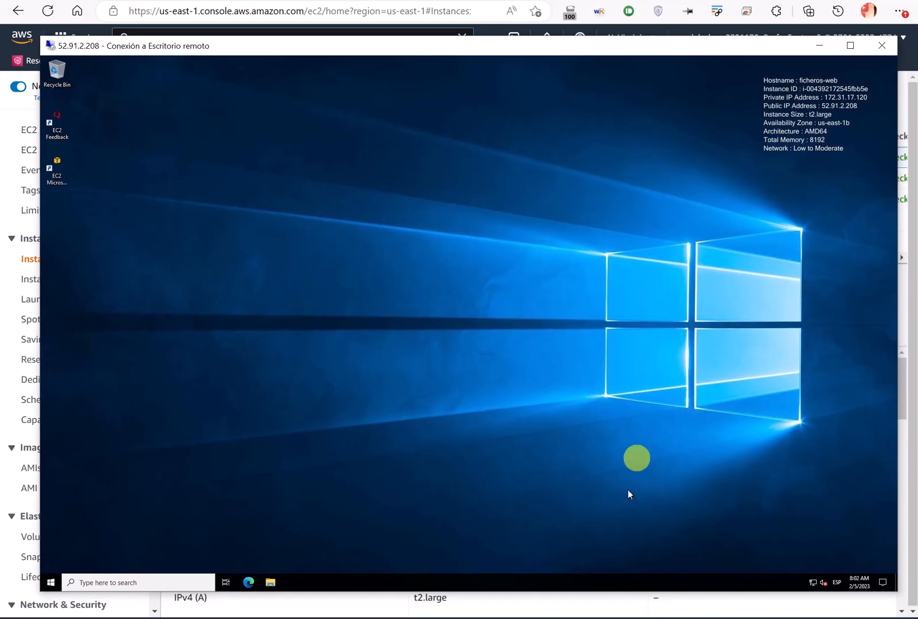
{"action": "left_click", "coordinate": [811, 580]}
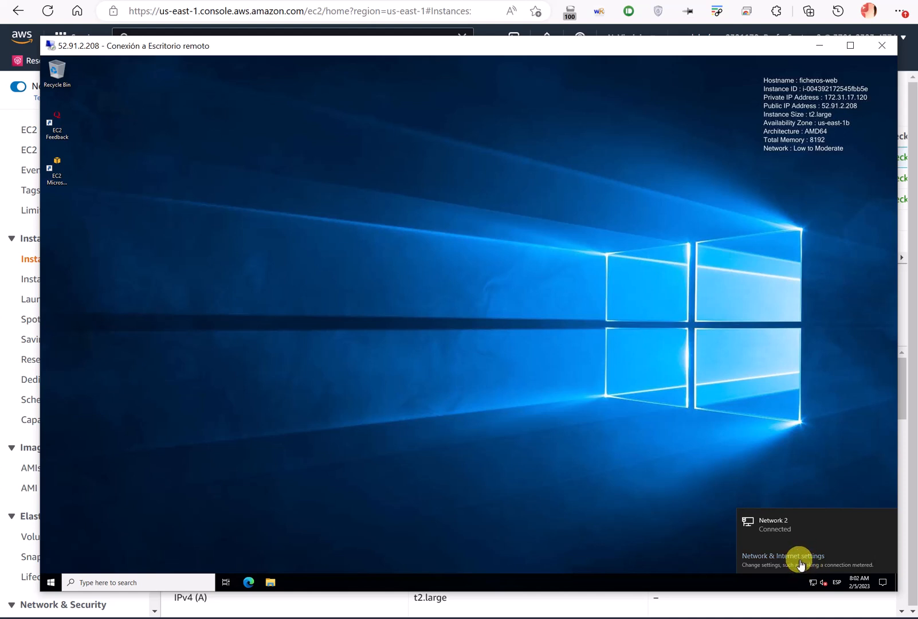
{"action": "left_click", "coordinate": [800, 566]}
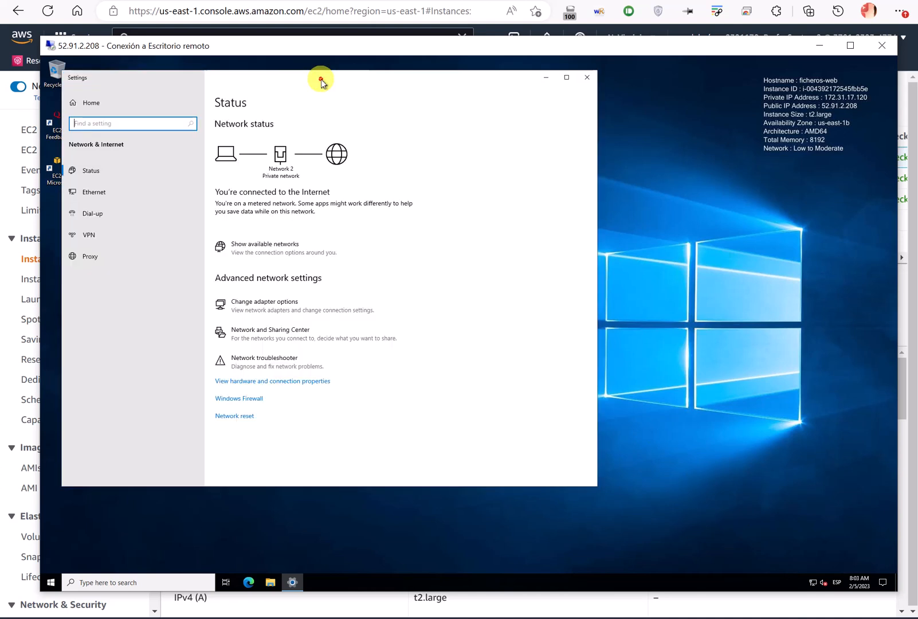
{"action": "left_click_drag", "start_coordinate": [322, 78], "coordinate": [373, 103]}
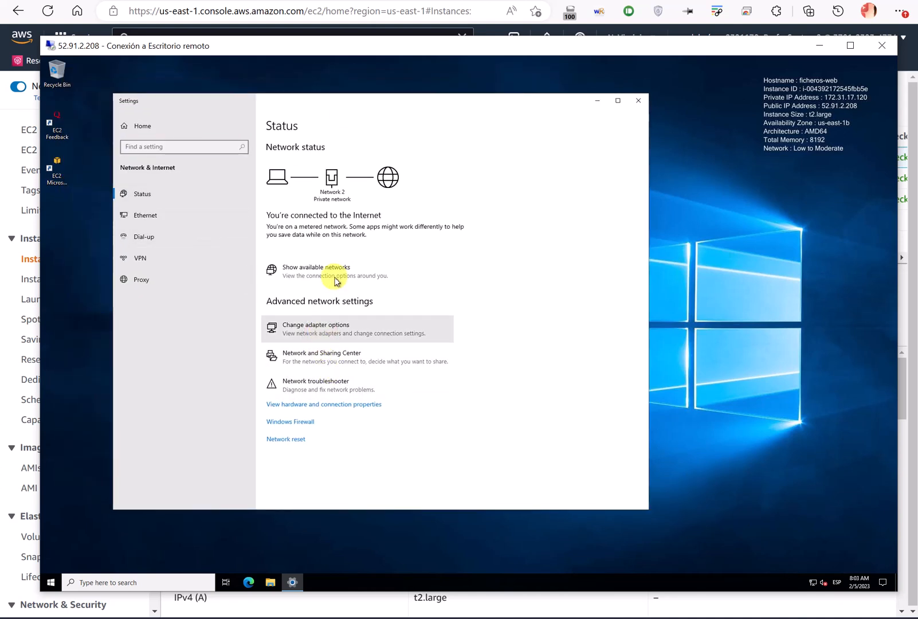
{"action": "left_click", "coordinate": [330, 324]}
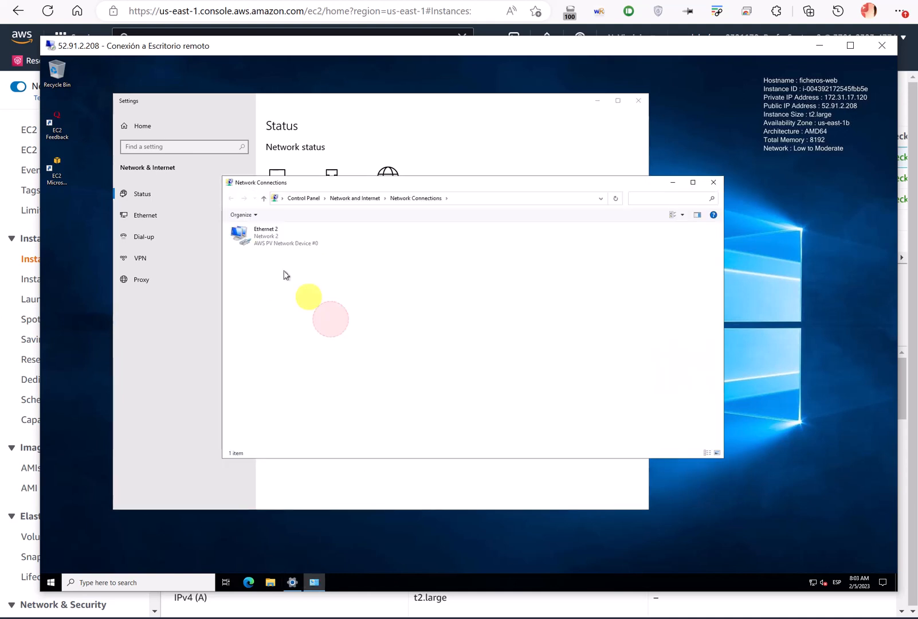
Set the preferred DNS server to 172.31.20.235 in the Ethernet 2 adapter's Internet Protocol Version 4 properties.
{"action": "left_click", "coordinate": [262, 246]}
{"action": "double_click", "coordinate": [262, 245]}
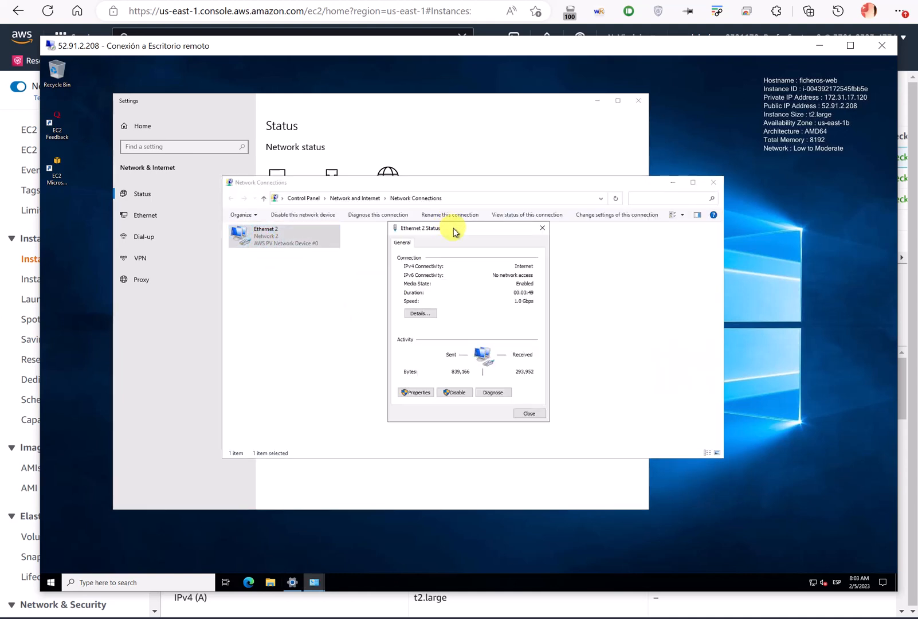
{"action": "left_click_drag", "start_coordinate": [456, 229], "coordinate": [350, 230]}
{"action": "left_click", "coordinate": [316, 396]}
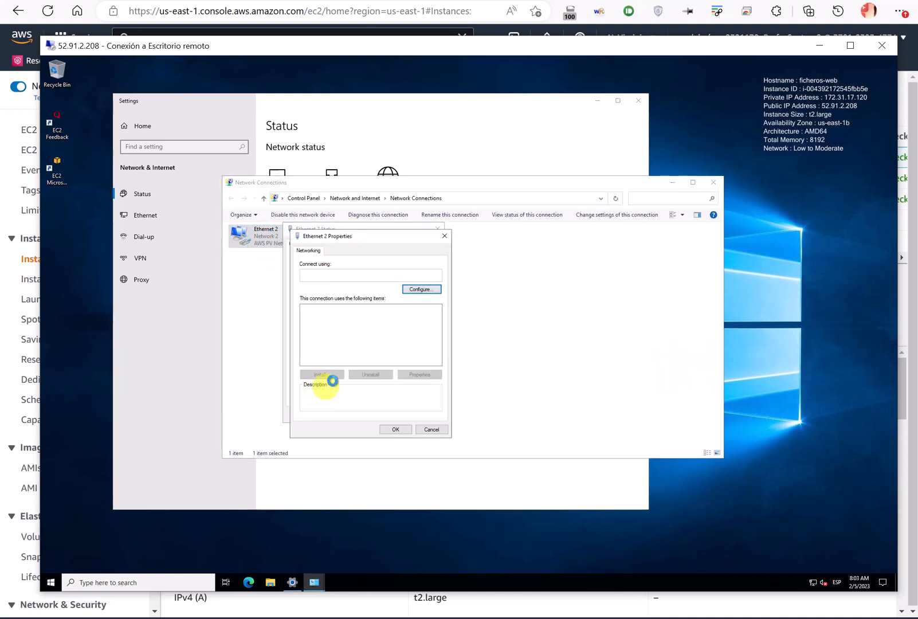
{"action": "left_click", "coordinate": [391, 332]}
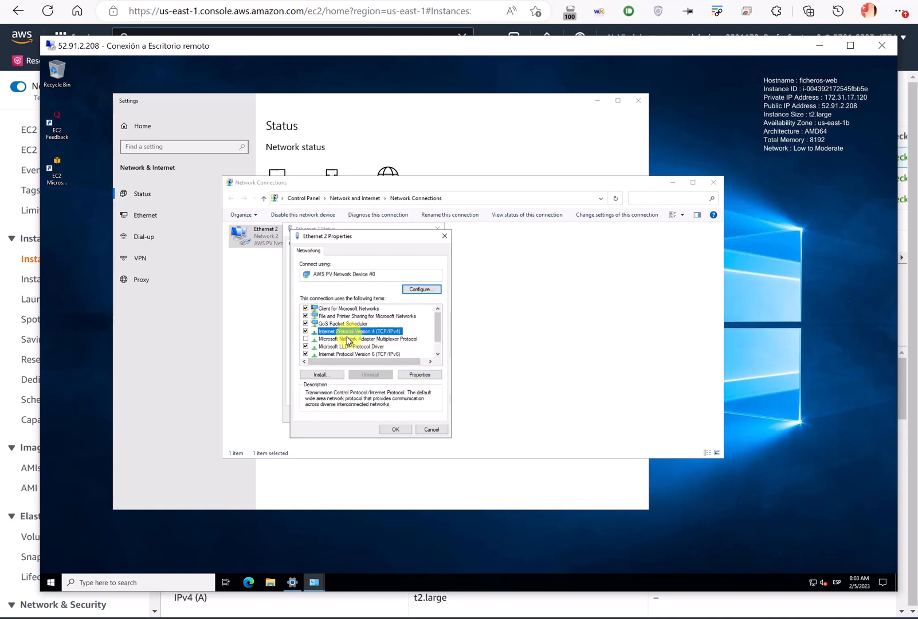
{"action": "left_click", "coordinate": [419, 374]}
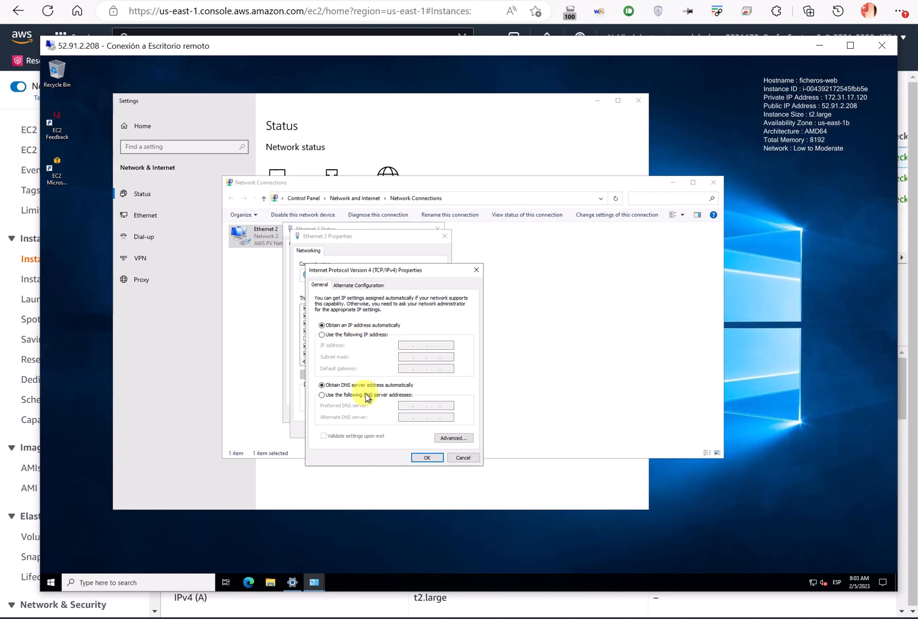
{"action": "left_click", "coordinate": [366, 395]}
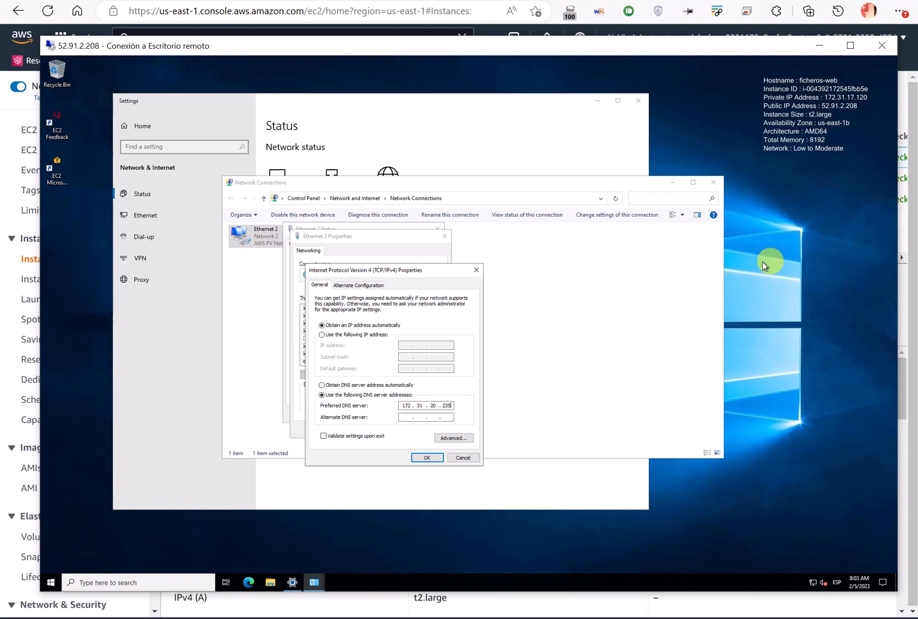
Cross out the ficheros-web IP addresses on the remote desktop with blue on-screen strokes and clear the drawing.
{"action": "mouse_move", "coordinate": [868, 81]}
{"action": "left_mouse_down"}
{"action": "mouse_move", "coordinate": [824, 117]}
{"action": "mouse_move", "coordinate": [854, 109]}
{"action": "left_mouse_up"}
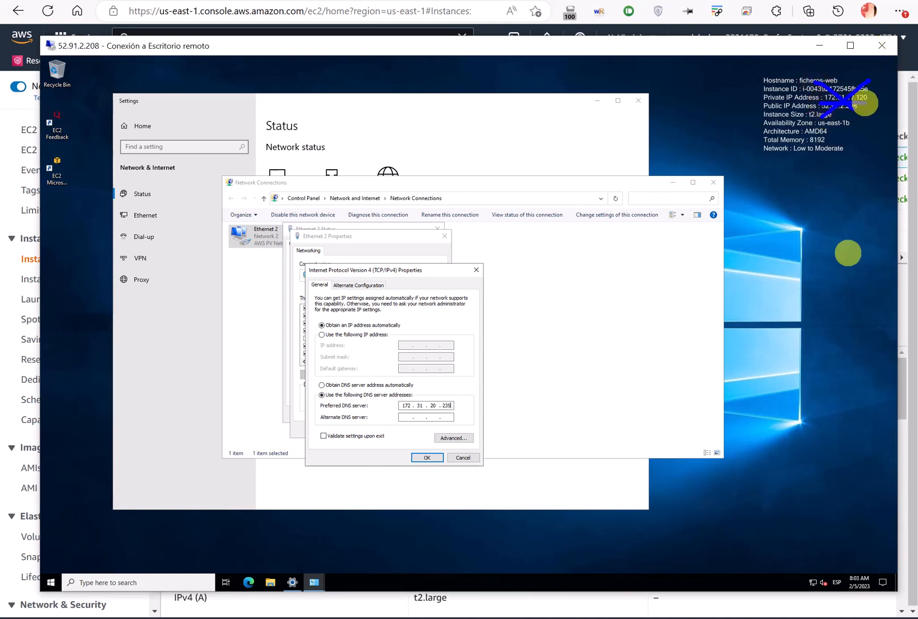
{"action": "key", "text": "Escape"}
{"action": "key", "text": "ctrl+2"}
{"action": "left_click_drag", "start_coordinate": [832, 102], "coordinate": [843, 99]}
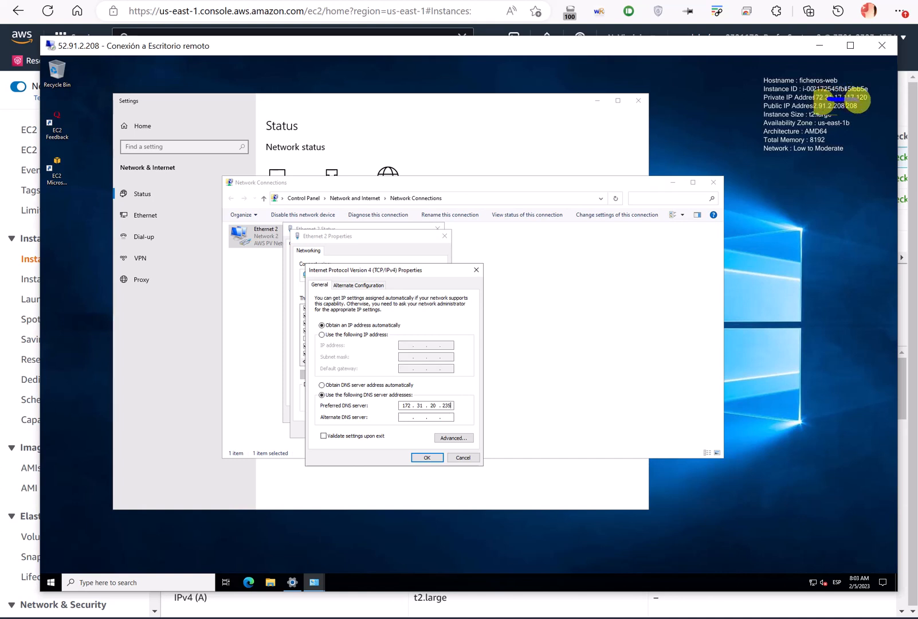
{"action": "key", "text": "Escape"}
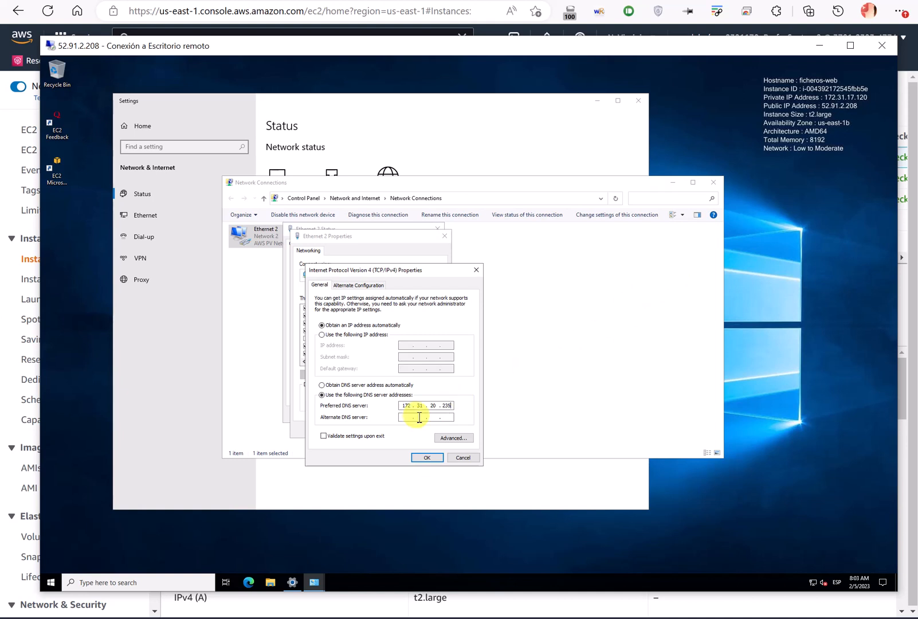
Mark the DNS server setting, circle the DC box and underline DC and DNS in the Excalidraw diagram with blue on-screen strokes, and clear the drawing.
{"action": "mouse_move", "coordinate": [401, 386]}
{"action": "left_mouse_down"}
{"action": "mouse_move", "coordinate": [312, 394]}
{"action": "mouse_move", "coordinate": [444, 431]}
{"action": "mouse_move", "coordinate": [355, 383]}
{"action": "left_mouse_up"}
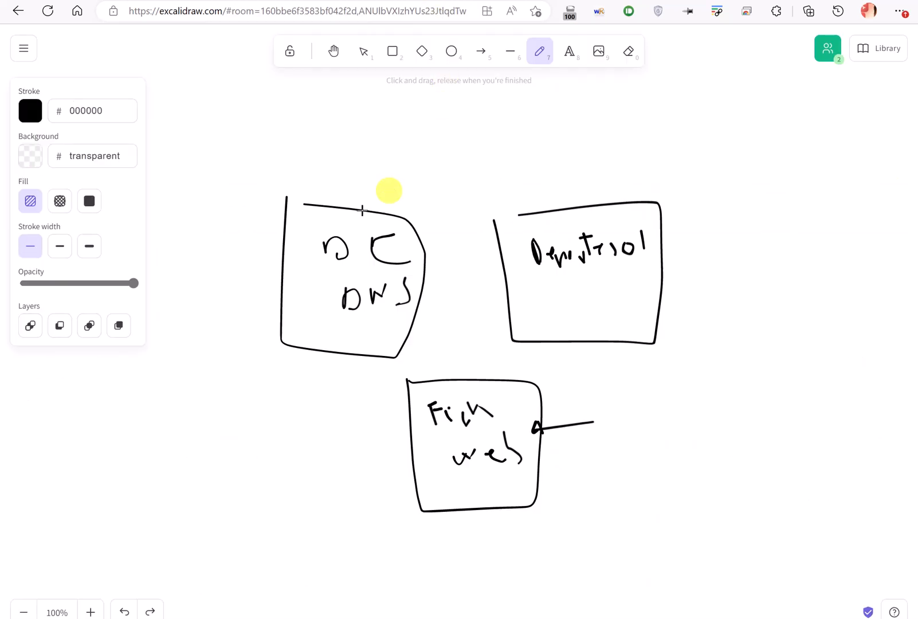
{"action": "mouse_move", "coordinate": [100, 281]}
{"action": "left_mouse_down"}
{"action": "mouse_move", "coordinate": [98, 584]}
{"action": "mouse_move", "coordinate": [128, 555]}
{"action": "left_mouse_up"}
{"action": "mouse_move", "coordinate": [337, 193]}
{"action": "left_mouse_down"}
{"action": "mouse_move", "coordinate": [292, 180]}
{"action": "mouse_move", "coordinate": [284, 349]}
{"action": "mouse_move", "coordinate": [473, 291]}
{"action": "mouse_move", "coordinate": [293, 191]}
{"action": "left_mouse_up"}
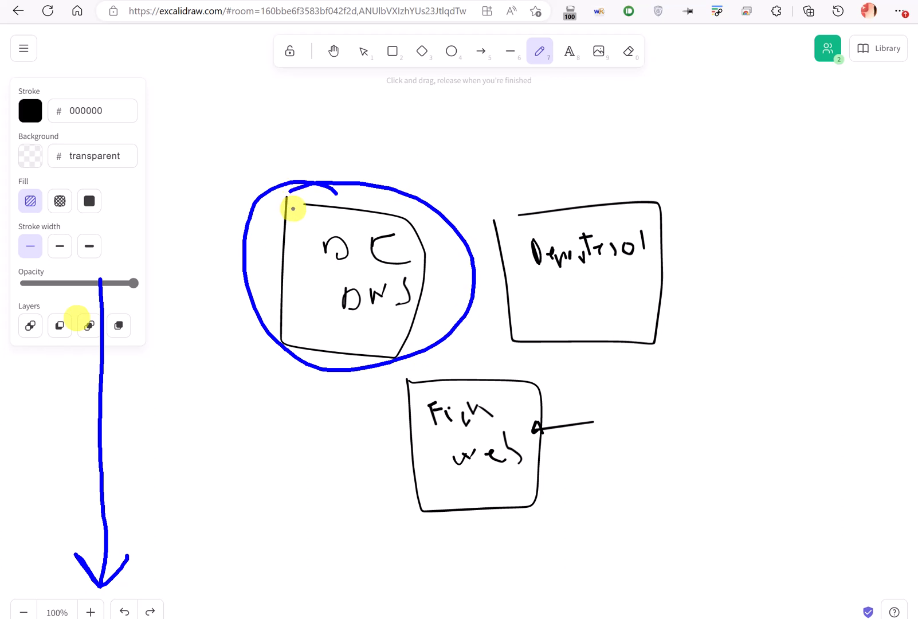
{"action": "left_click_drag", "start_coordinate": [308, 269], "coordinate": [400, 263]}
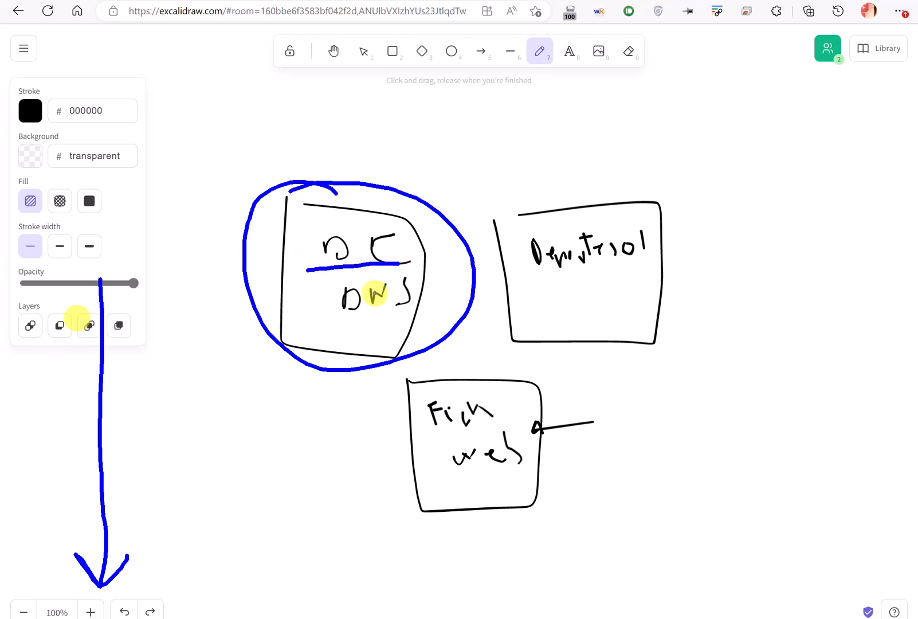
{"action": "left_click_drag", "start_coordinate": [328, 319], "coordinate": [399, 314]}
{"action": "key", "text": "Escape"}
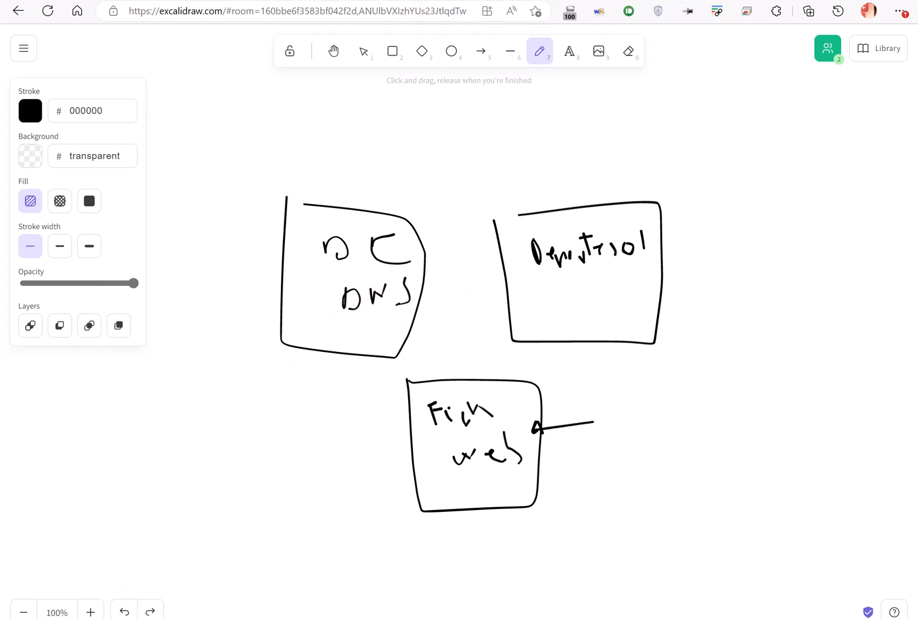
Return to the 52.91.2.208 remote session, accept the IPv4 DNS settings and close the Ethernet 2 adapter dialogs.
{"action": "left_click", "coordinate": [261, 0]}
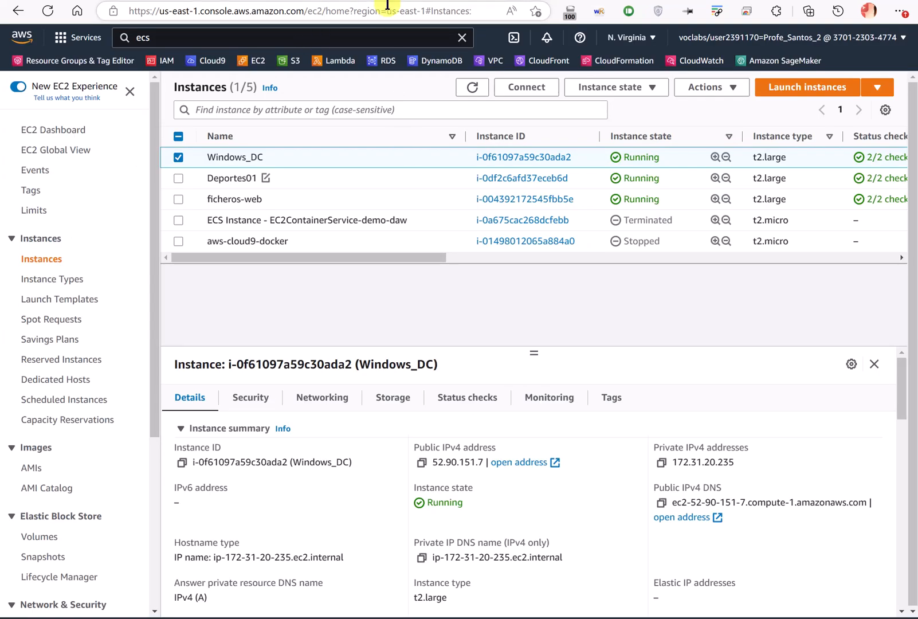
{"action": "key", "text": "alt+Tab"}
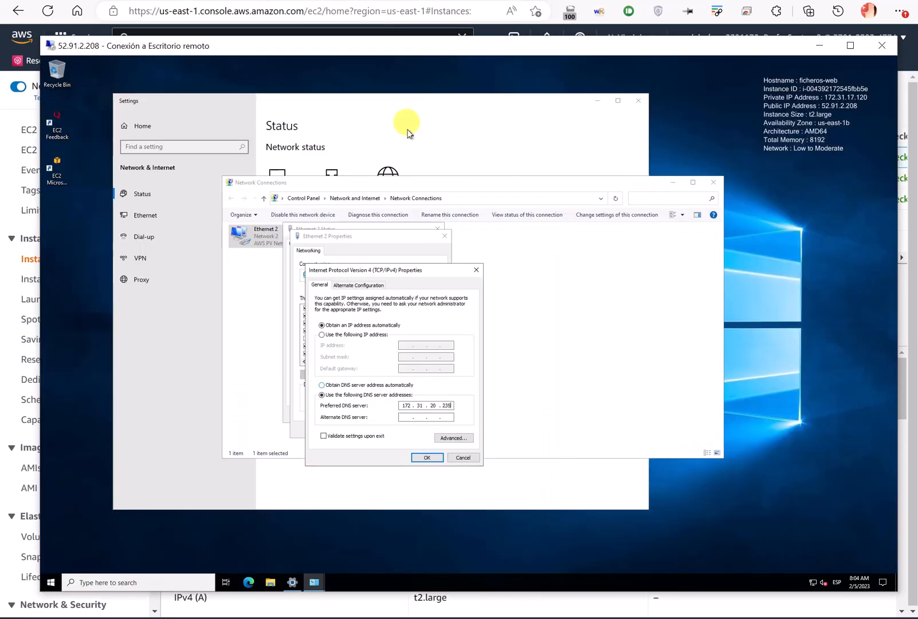
{"action": "left_click", "coordinate": [422, 457]}
{"action": "left_click", "coordinate": [395, 429]}
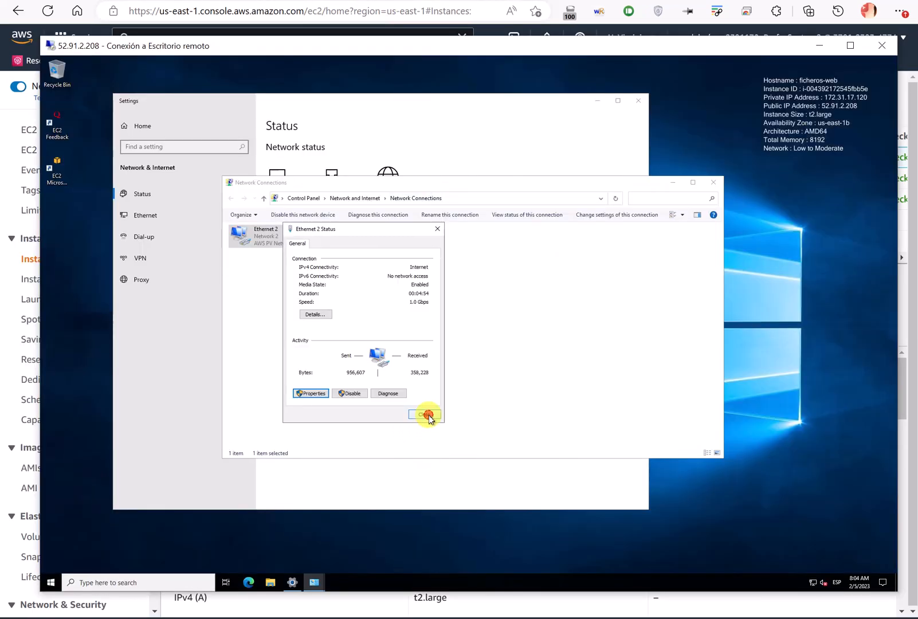
{"action": "left_click", "coordinate": [427, 416]}
Search Windows for "name" on ficheros-web and open the workgroup name setting in System Properties.
{"action": "left_click", "coordinate": [176, 582]}
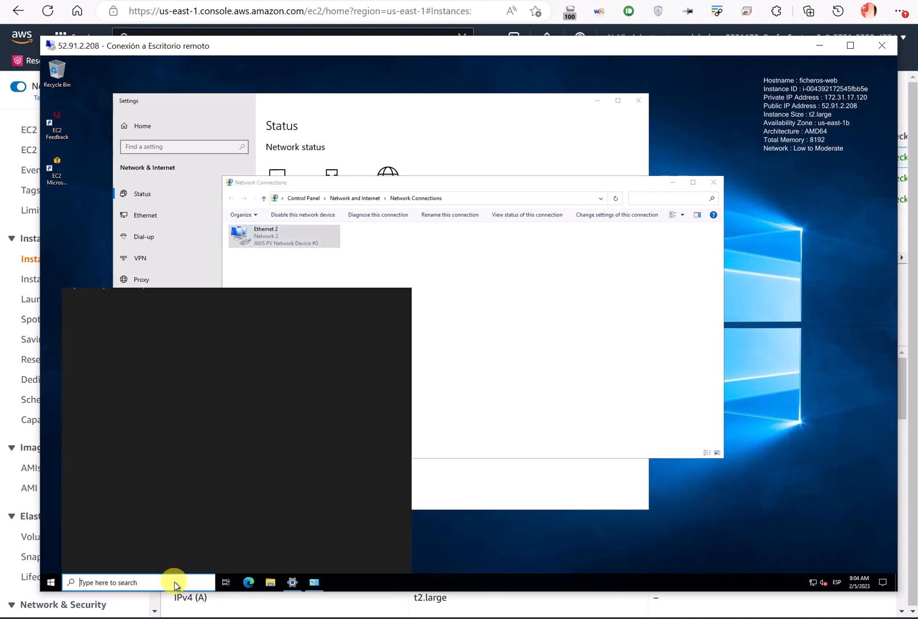
{"action": "type", "text": "cmd"}
{"action": "key", "text": "BackSpace"}
{"action": "key", "text": "BackSpace"}
{"action": "key", "text": "BackSpace"}
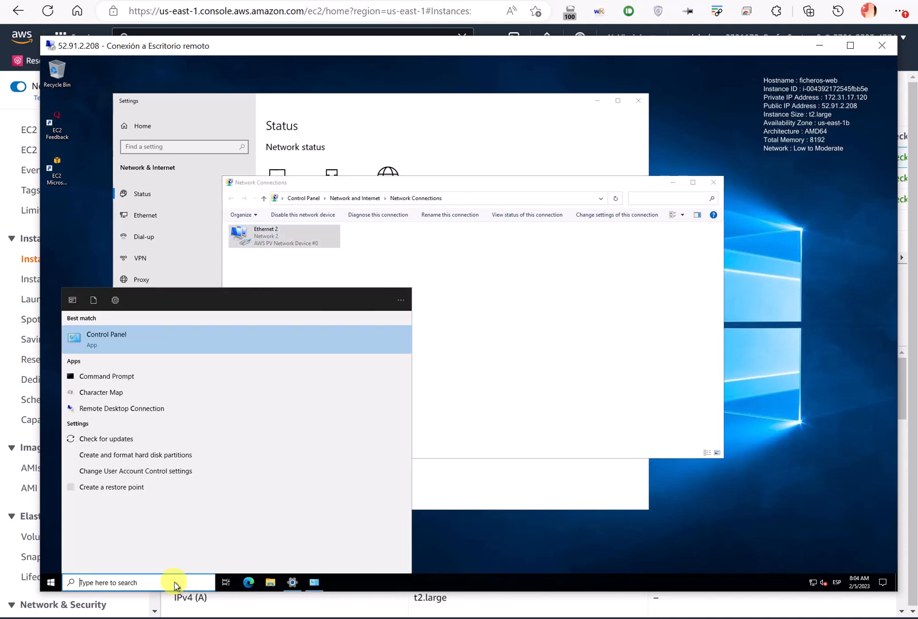
{"action": "type", "text": "name"}
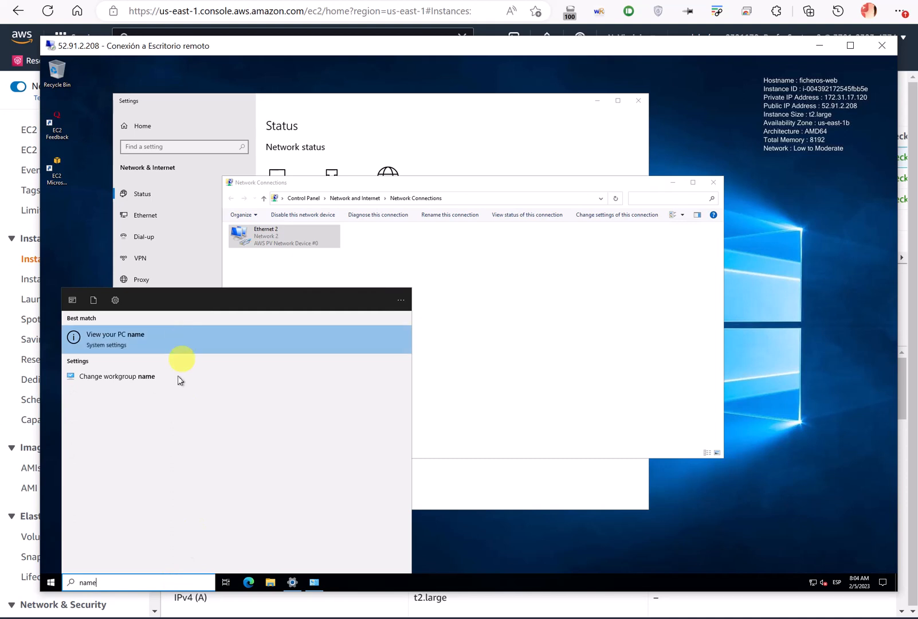
{"action": "left_click", "coordinate": [174, 379]}
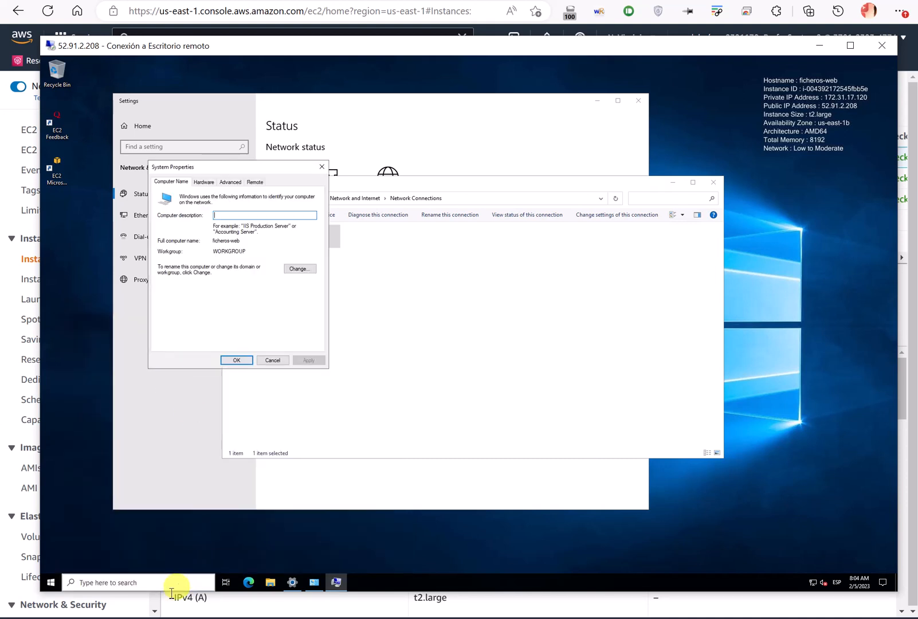
Open Command Prompt on ficheros-web, ping the domain controller at 172.31.20.235 and move the window clear of System Properties.
{"action": "left_click", "coordinate": [143, 584]}
{"action": "type", "text": "cmd"}
{"action": "left_click", "coordinate": [169, 335]}
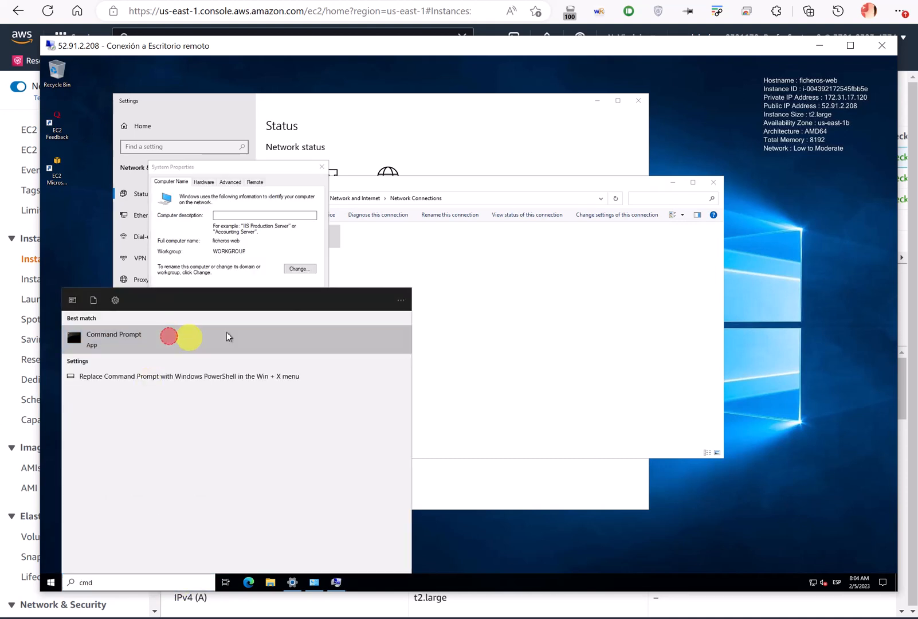
{"action": "left_click_drag", "start_coordinate": [420, 179], "coordinate": [586, 279]}
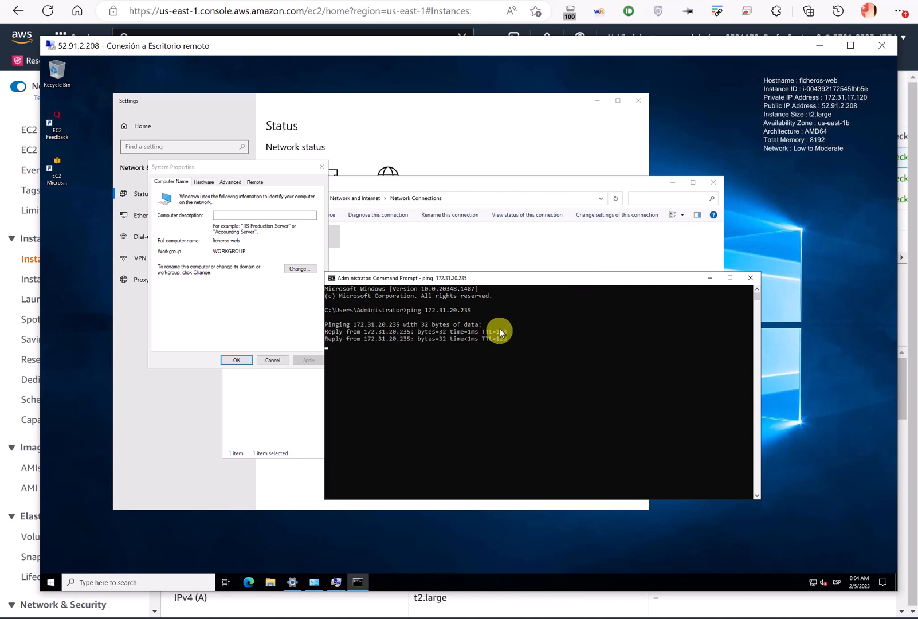
{"action": "left_click_drag", "start_coordinate": [505, 284], "coordinate": [514, 305]}
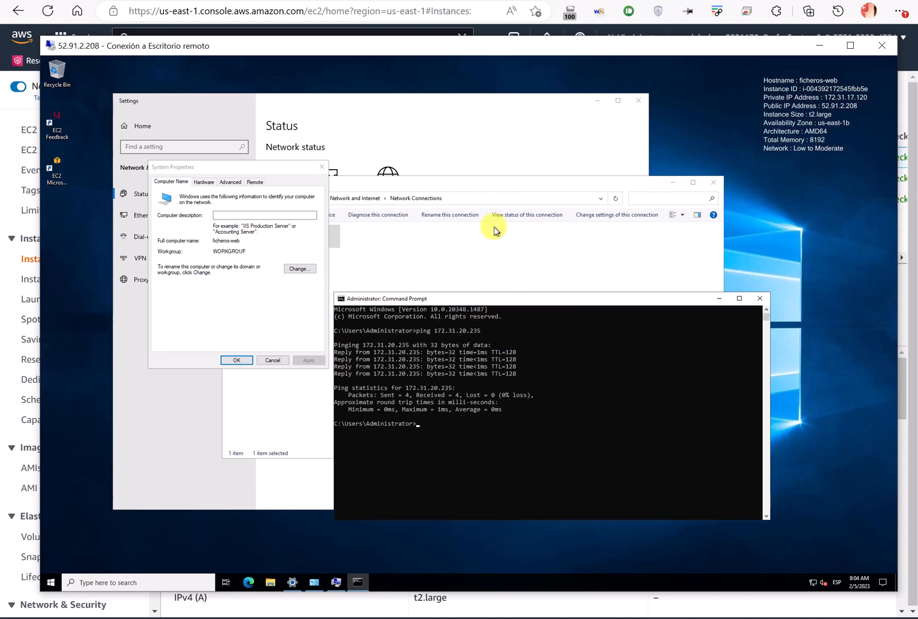
Switch to the 52.90.151.7 session, show Control Panel as large icons and open its Windows Defender Firewall status.
{"action": "key", "text": "alt+Tab"}
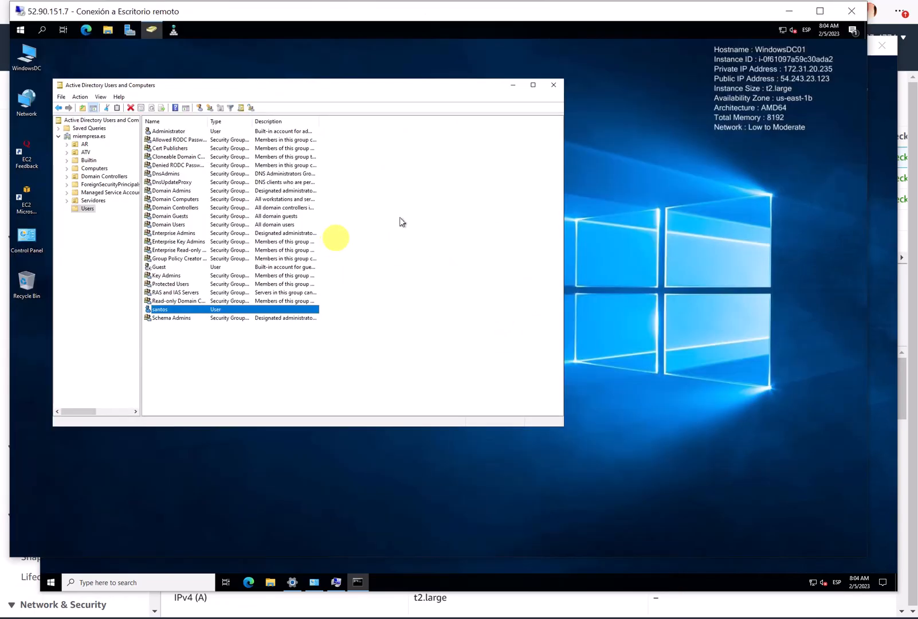
{"action": "left_click", "coordinate": [115, 582]}
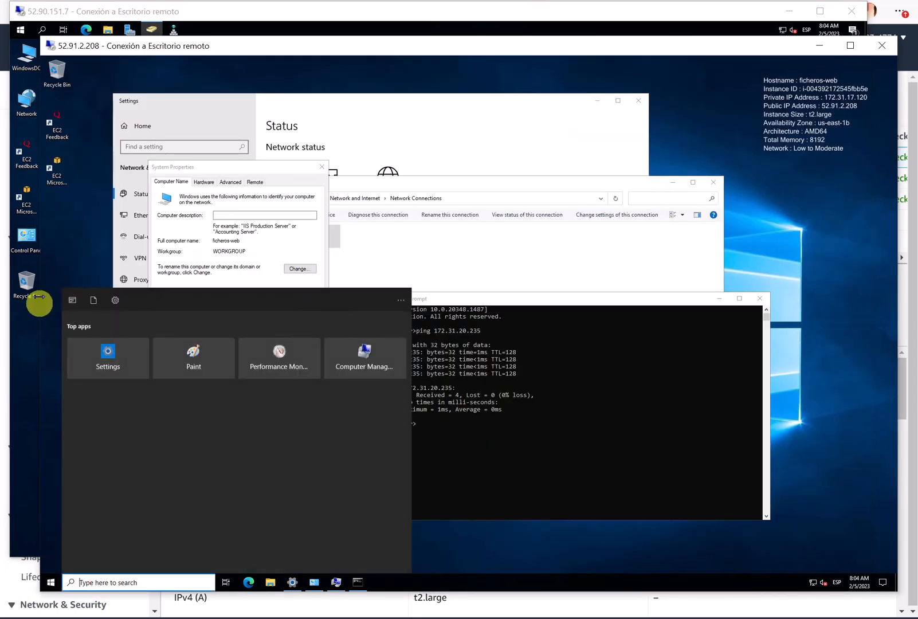
{"action": "left_click", "coordinate": [27, 244]}
{"action": "double_click", "coordinate": [27, 243]}
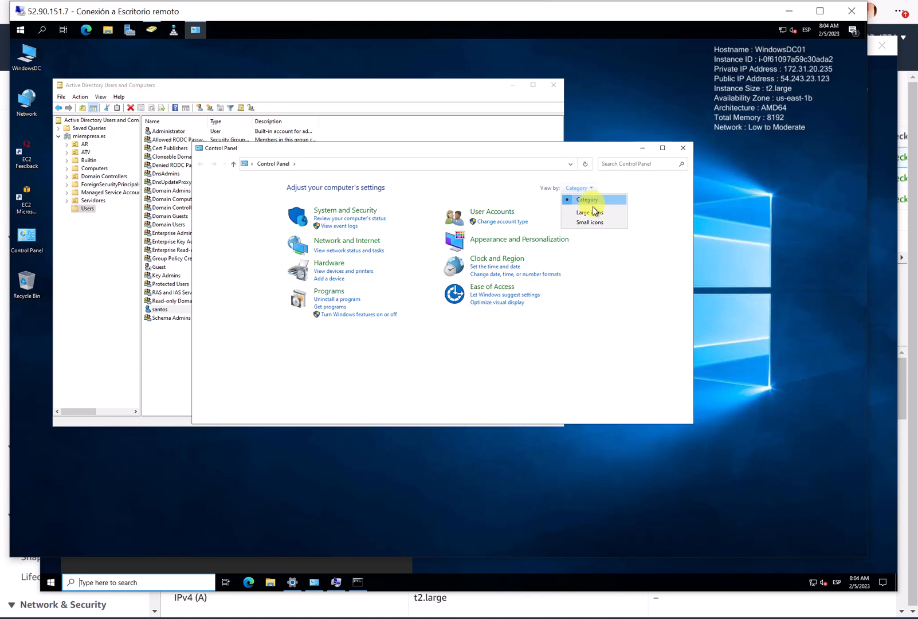
{"action": "left_click", "coordinate": [590, 212]}
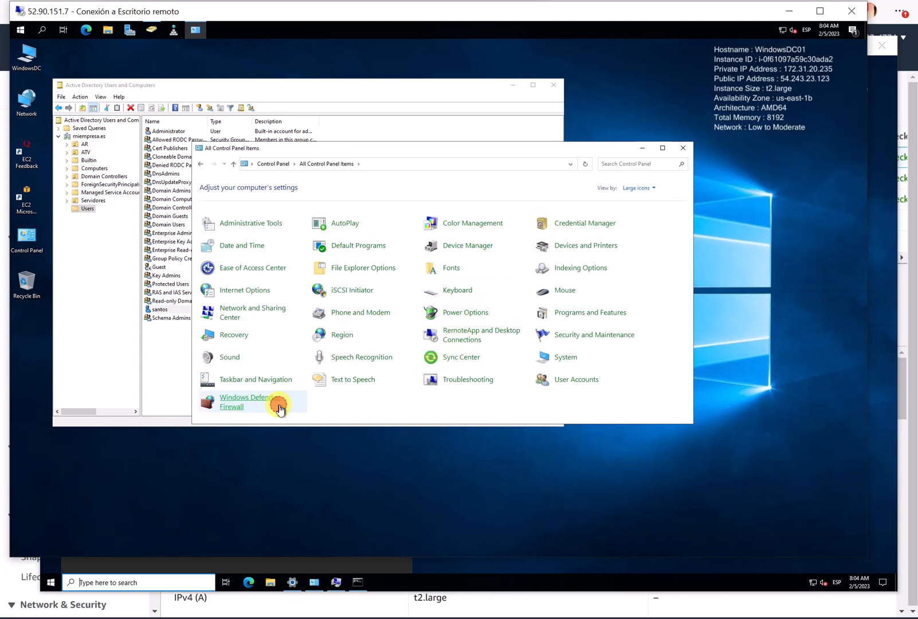
{"action": "left_click", "coordinate": [258, 401]}
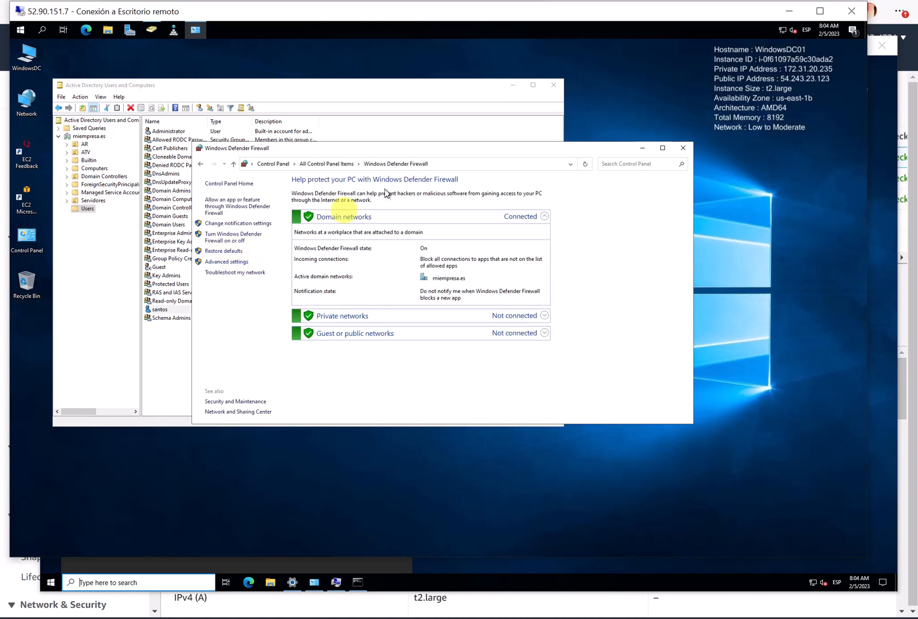
{"action": "left_click_drag", "start_coordinate": [424, 150], "coordinate": [517, 234]}
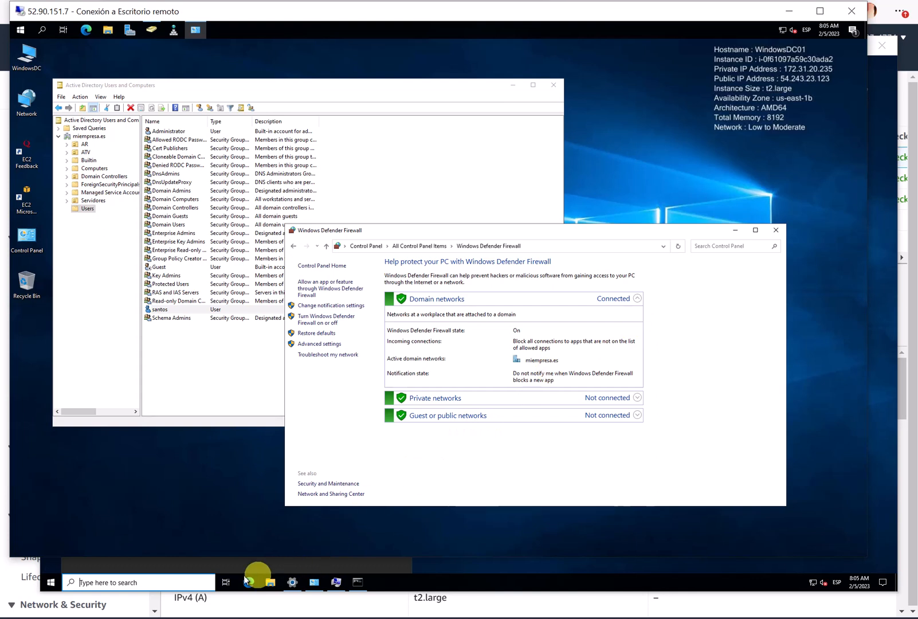
Switch to the EC2 console and select only the Deportes01 instance to check its private IPv4 address.
{"action": "key", "text": "alt+Tab"}
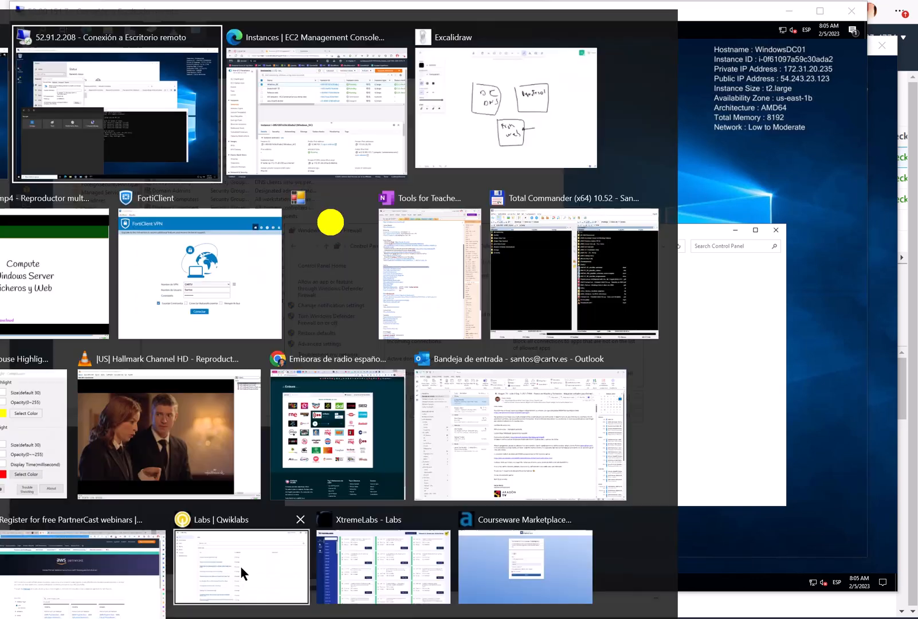
{"action": "left_click", "coordinate": [548, 390]}
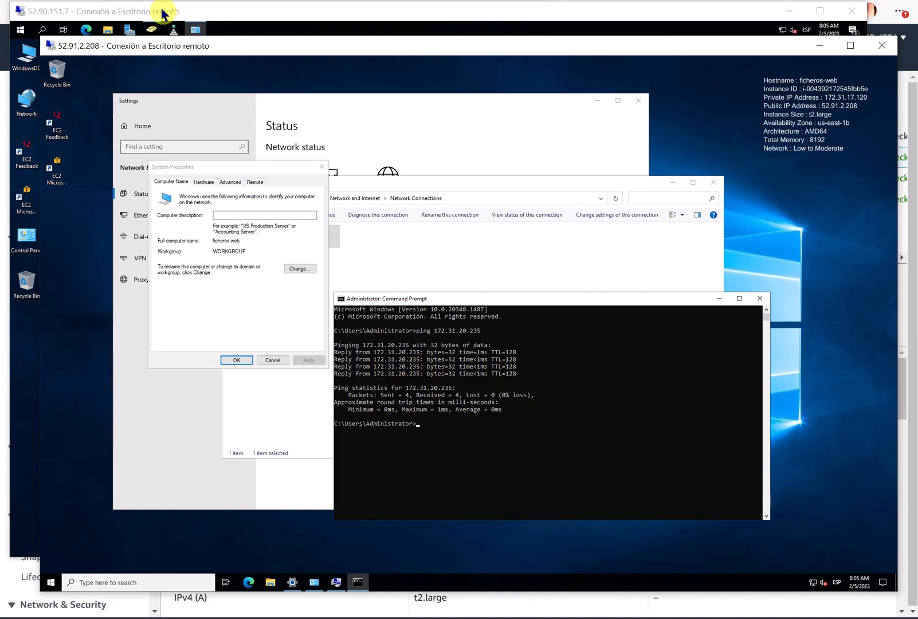
{"action": "left_click", "coordinate": [144, 1]}
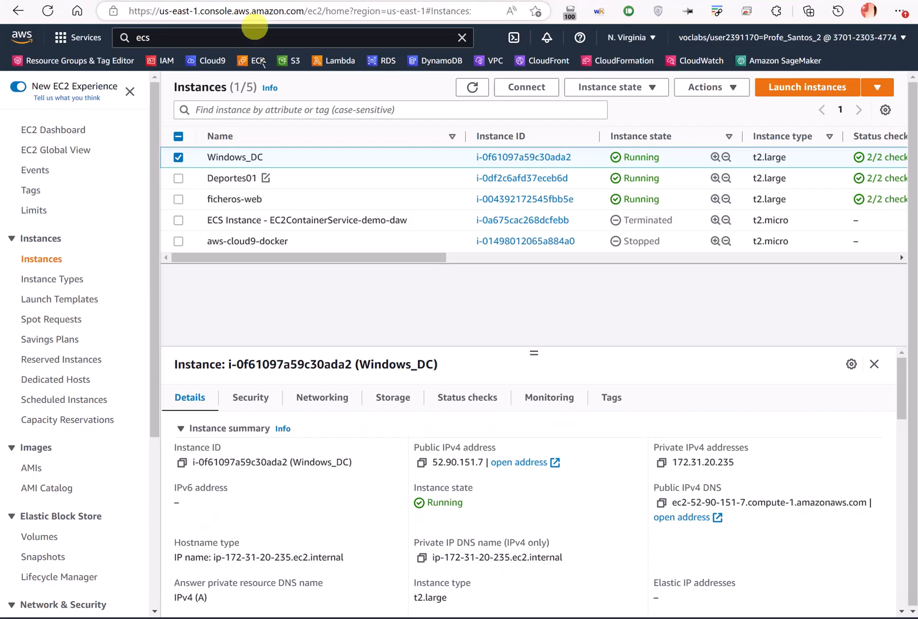
{"action": "left_click", "coordinate": [180, 157]}
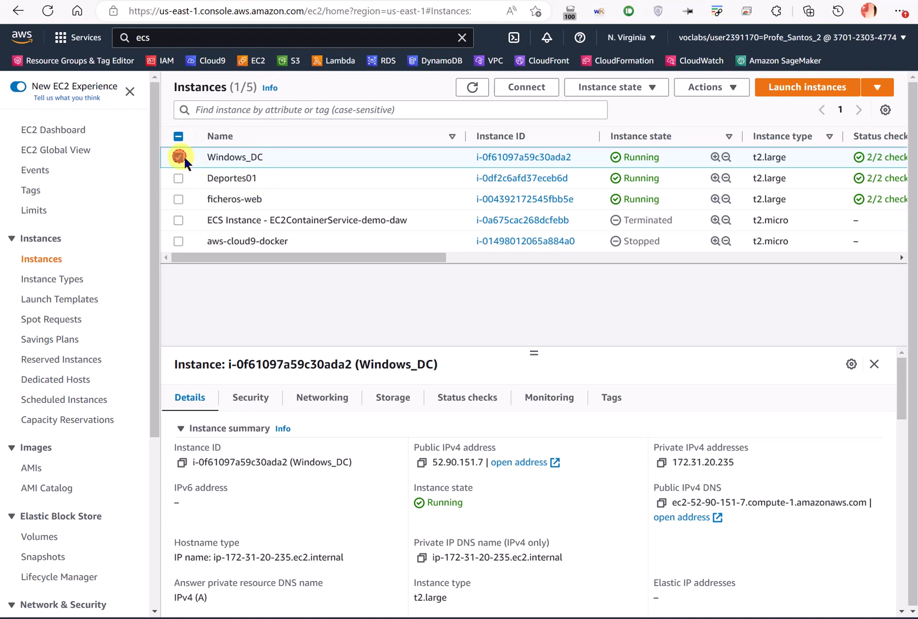
{"action": "left_click", "coordinate": [318, 179]}
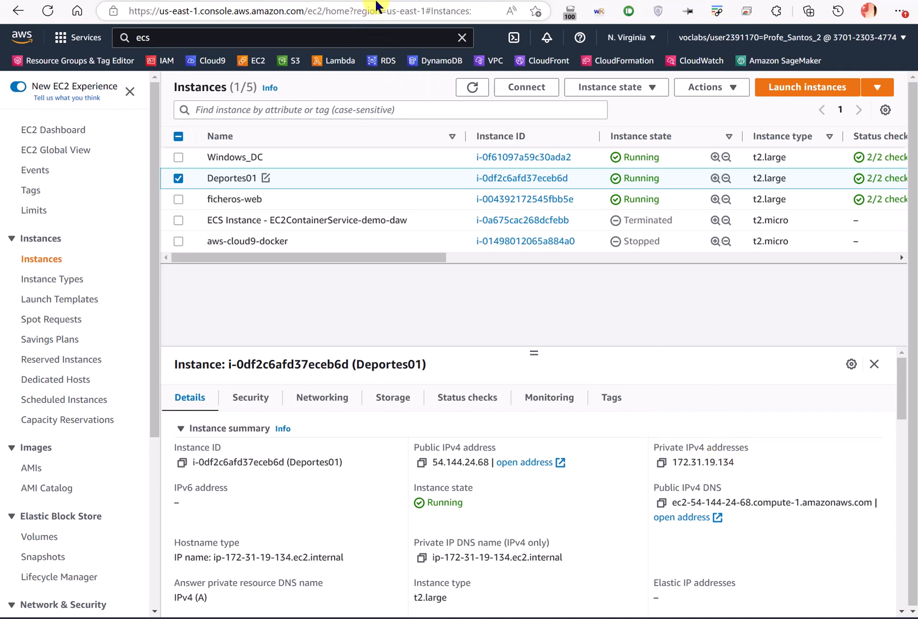
Ping 172.31.19.134 from the Command Prompt in the ficheros-web remote session.
{"action": "key", "text": "alt+Tab"}
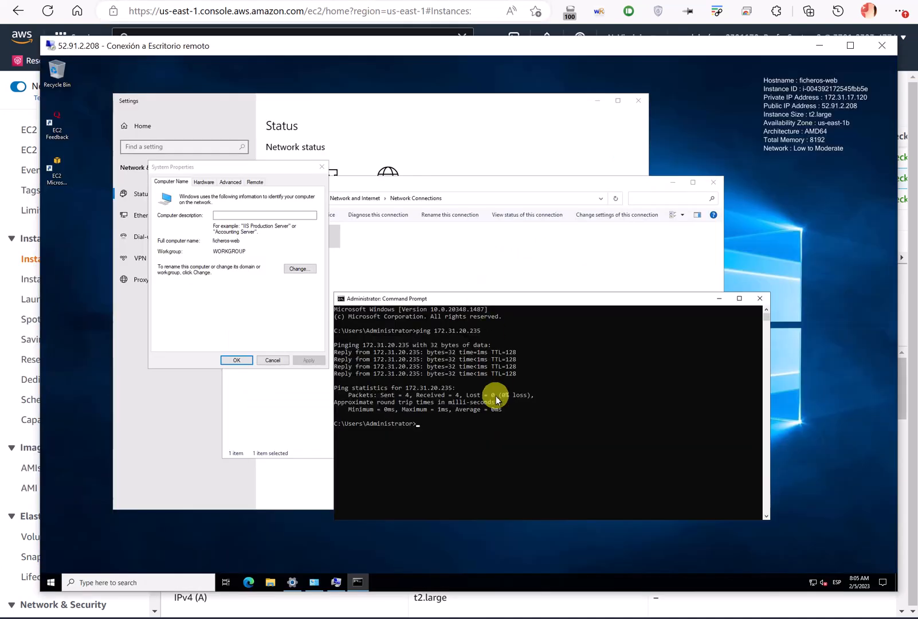
{"action": "type", "text": "ping 172.31.19.134"}
{"action": "key", "text": "Return"}
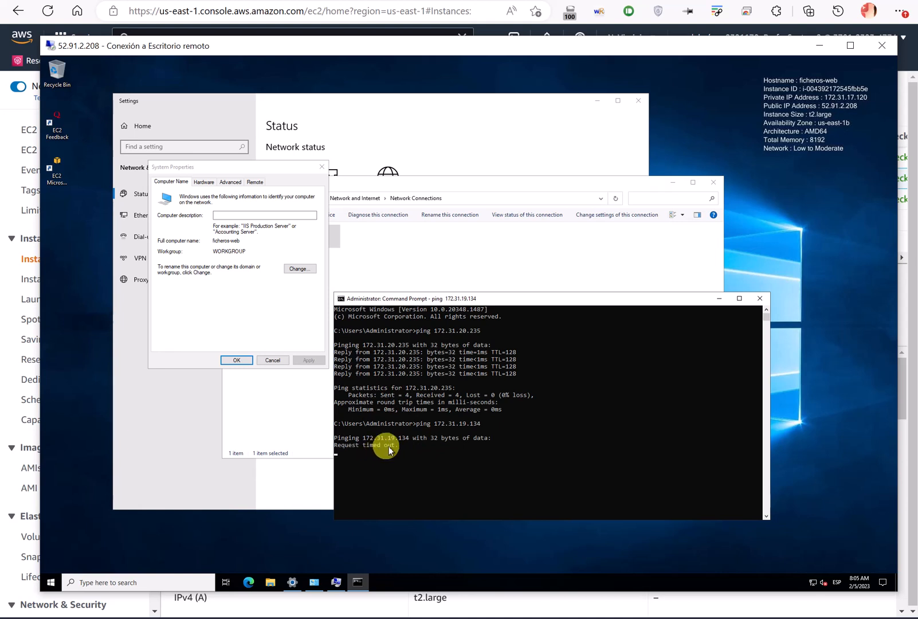
Mark the Deportes01 private IPv4 address in the EC2 console and return to the ficheros-web Command Prompt.
{"action": "key", "text": "alt+Tab"}
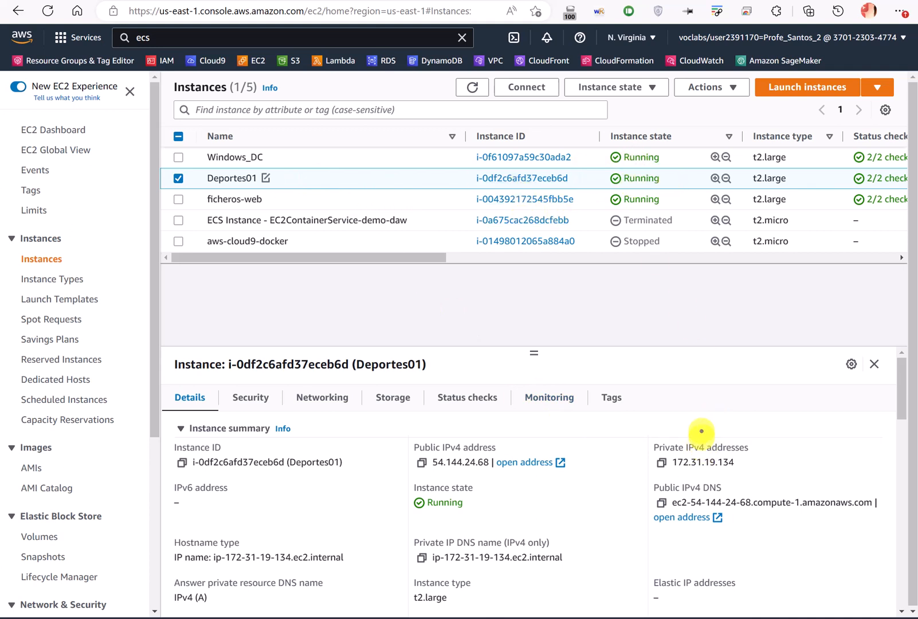
{"action": "mouse_move", "coordinate": [701, 430]}
{"action": "left_mouse_down"}
{"action": "mouse_move", "coordinate": [711, 483]}
{"action": "mouse_move", "coordinate": [678, 440]}
{"action": "left_mouse_up"}
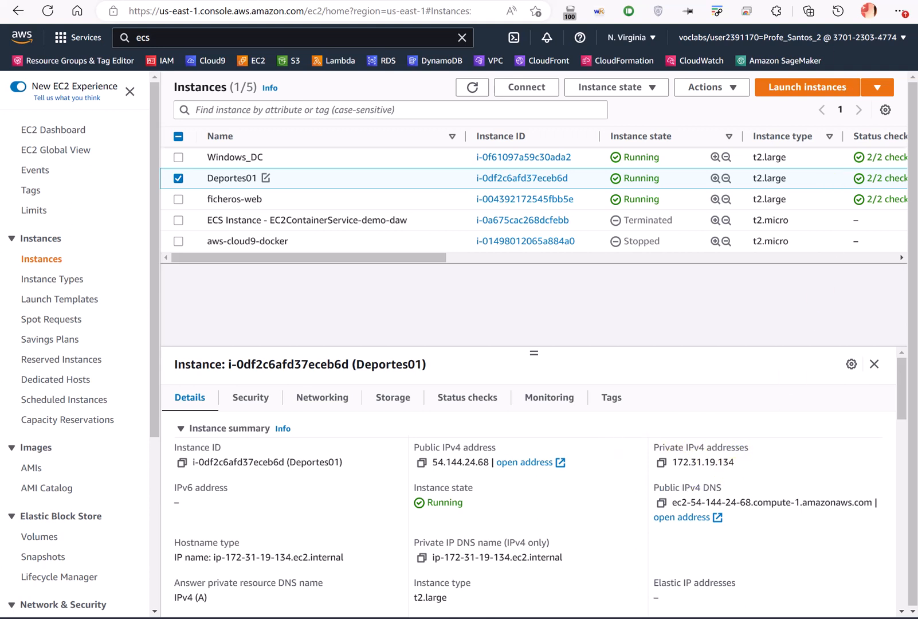
{"action": "key", "text": "alt+Tab"}
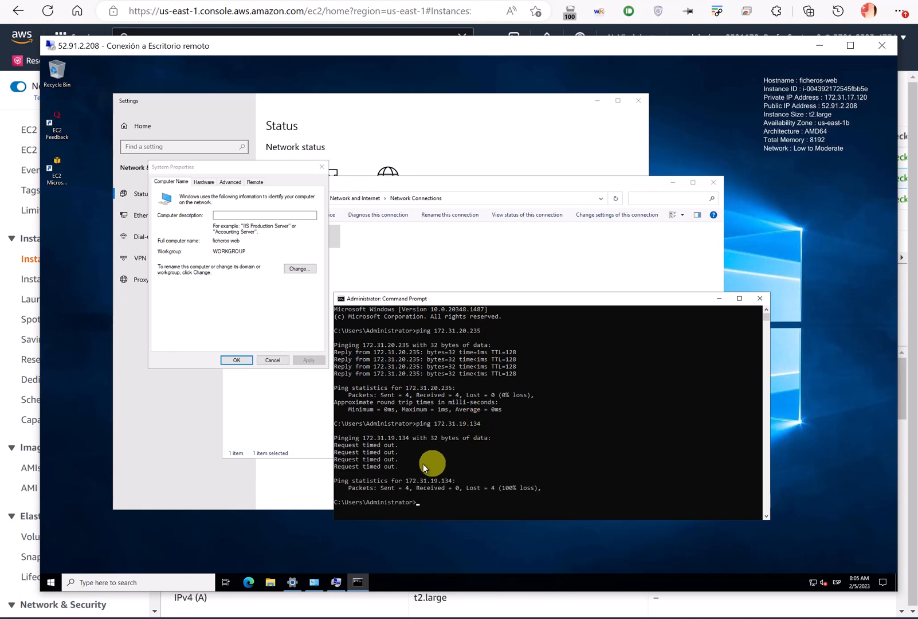
Circle the 172.31.19.134 ping output, handwrite "ICMP ping" beside it in blue on-screen strokes, and clear the drawing.
{"action": "mouse_move", "coordinate": [410, 437]}
{"action": "left_mouse_down"}
{"action": "mouse_move", "coordinate": [339, 456]}
{"action": "mouse_move", "coordinate": [420, 482]}
{"action": "mouse_move", "coordinate": [369, 437]}
{"action": "mouse_move", "coordinate": [350, 437]}
{"action": "left_mouse_up"}
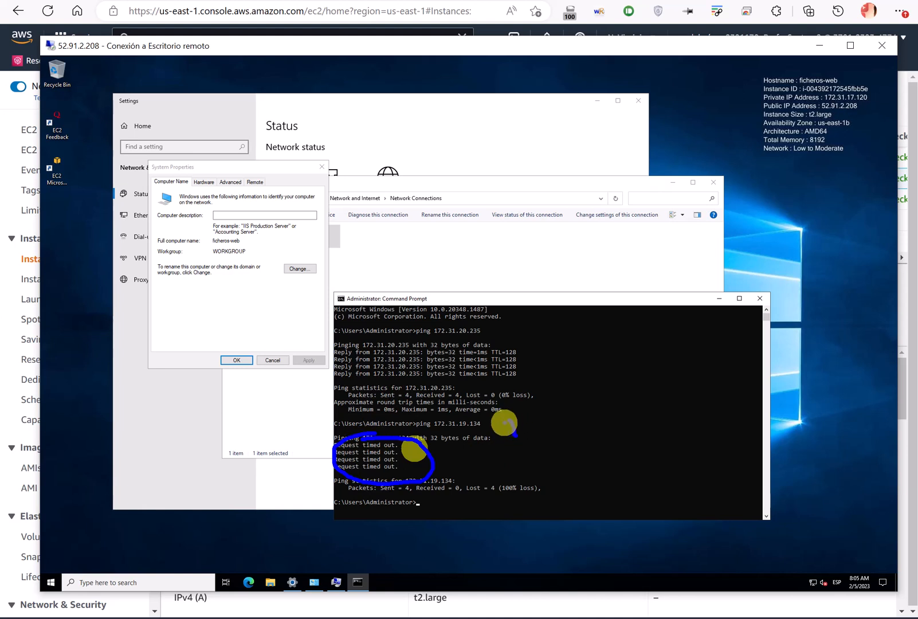
{"action": "mouse_move", "coordinate": [501, 420]}
{"action": "left_mouse_down"}
{"action": "mouse_move", "coordinate": [521, 418]}
{"action": "mouse_move", "coordinate": [522, 437]}
{"action": "mouse_move", "coordinate": [557, 429]}
{"action": "mouse_move", "coordinate": [631, 394]}
{"action": "left_mouse_up"}
{"action": "mouse_move", "coordinate": [611, 439]}
{"action": "left_mouse_down"}
{"action": "mouse_move", "coordinate": [606, 463]}
{"action": "mouse_move", "coordinate": [635, 456]}
{"action": "mouse_move", "coordinate": [637, 468]}
{"action": "mouse_move", "coordinate": [666, 453]}
{"action": "mouse_move", "coordinate": [686, 478]}
{"action": "left_mouse_up"}
{"action": "left_click", "coordinate": [630, 442]}
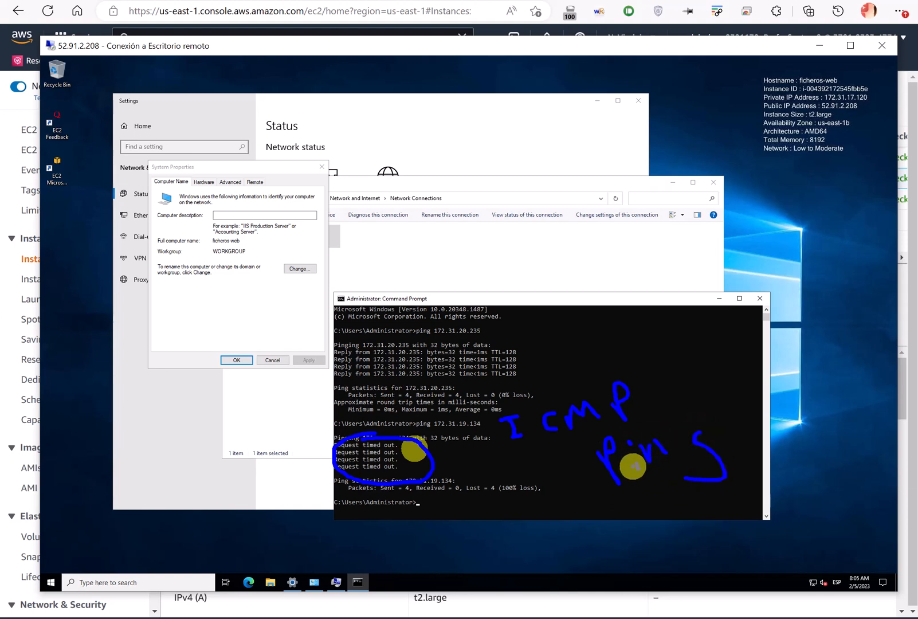
{"action": "key", "text": "Escape"}
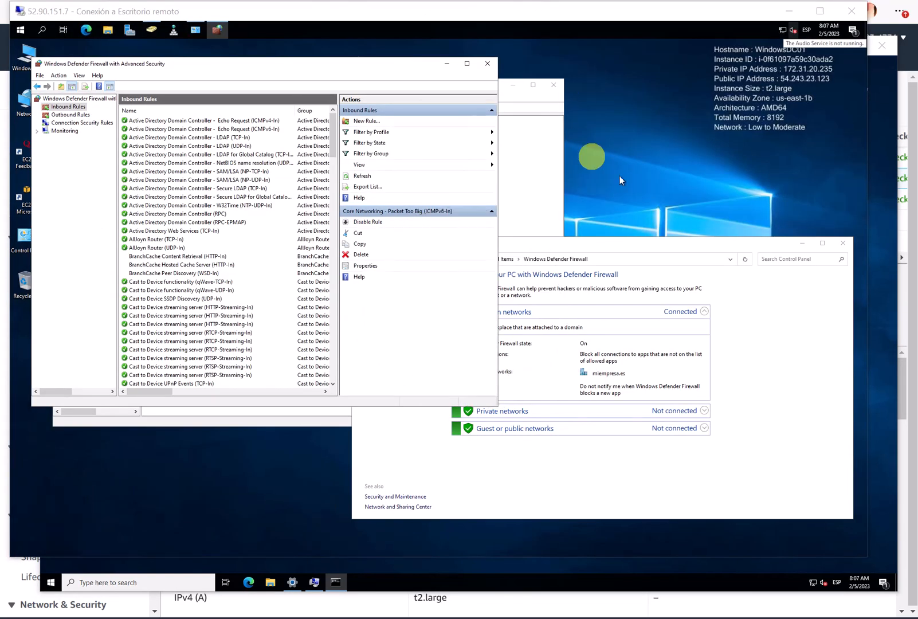
Bring the Windows Defender Firewall window forward and mark its network profiles, the inbound rules and the advanced settings link with blue on-screen strokes.
{"action": "left_click", "coordinate": [649, 241]}
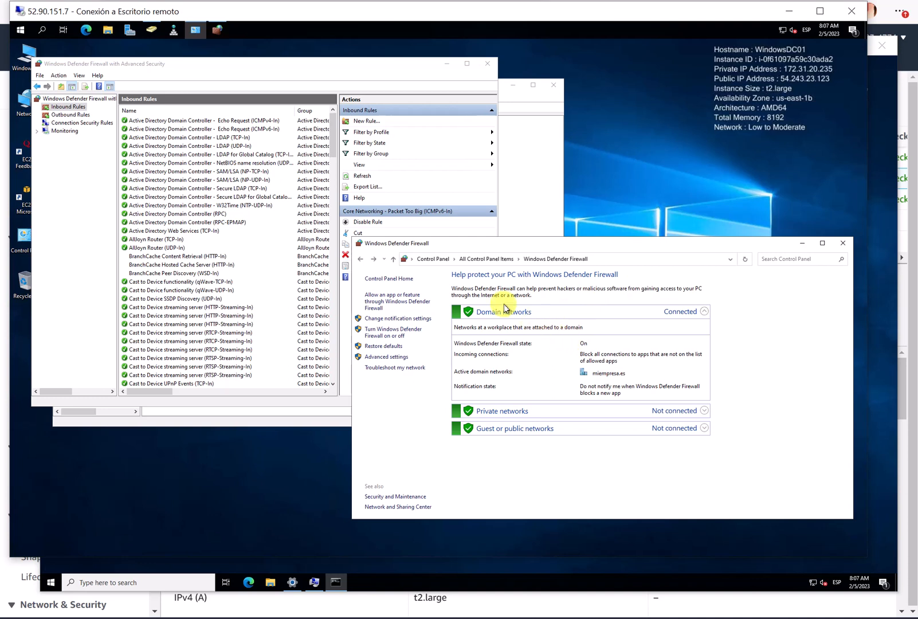
{"action": "mouse_move", "coordinate": [473, 291]}
{"action": "left_mouse_down"}
{"action": "mouse_move", "coordinate": [404, 366]}
{"action": "mouse_move", "coordinate": [507, 310]}
{"action": "mouse_move", "coordinate": [444, 298]}
{"action": "left_mouse_up"}
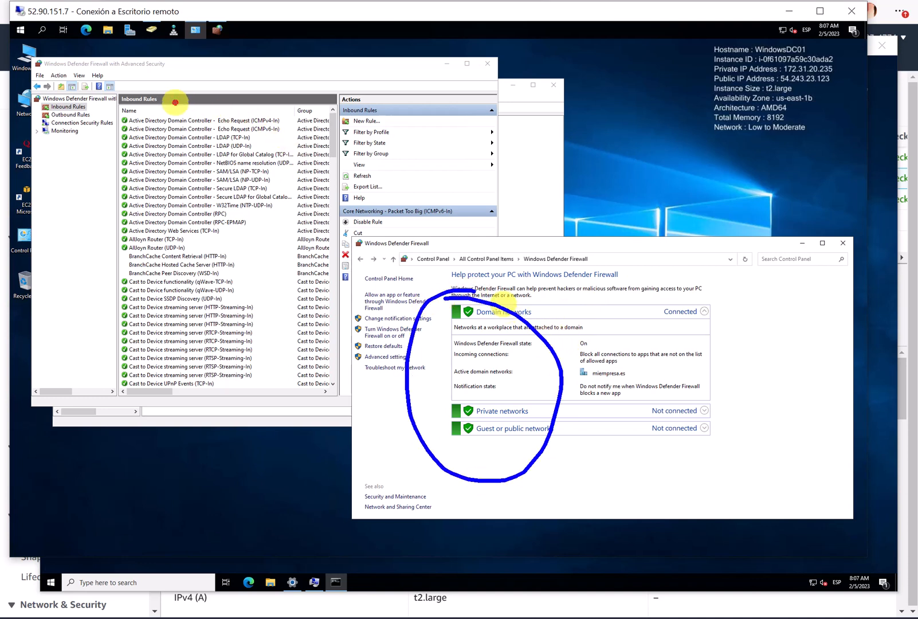
{"action": "mouse_move", "coordinate": [176, 101]}
{"action": "left_mouse_down"}
{"action": "mouse_move", "coordinate": [111, 120]}
{"action": "mouse_move", "coordinate": [162, 121]}
{"action": "left_mouse_up"}
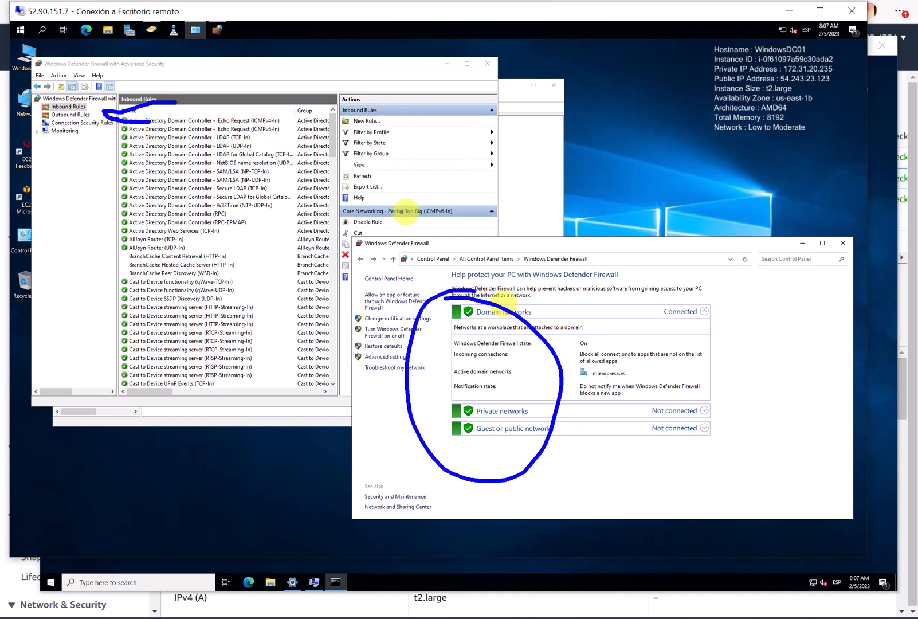
{"action": "left_click_drag", "start_coordinate": [392, 431], "coordinate": [382, 406]}
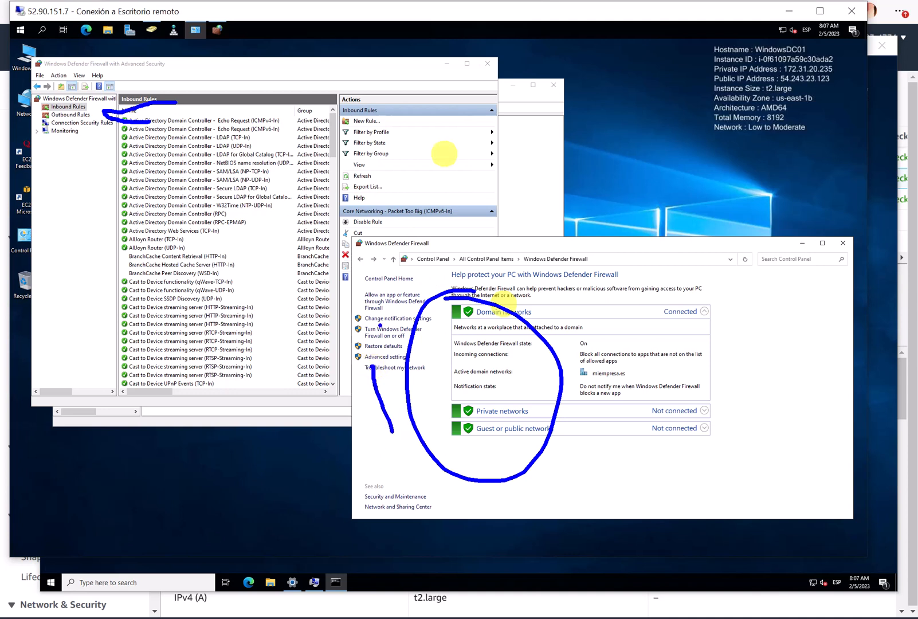
Close and reopen Windows Defender Firewall with Advanced Security, show the inbound rules and widen the Name column to read the ICMP entries.
{"action": "left_click", "coordinate": [487, 63]}
{"action": "left_click", "coordinate": [372, 357]}
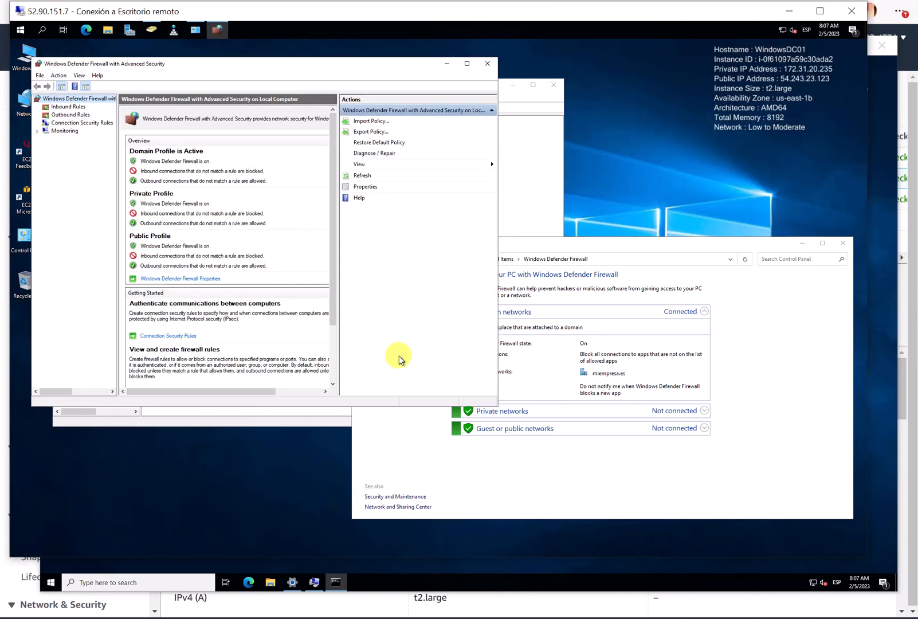
{"action": "left_click", "coordinate": [67, 108]}
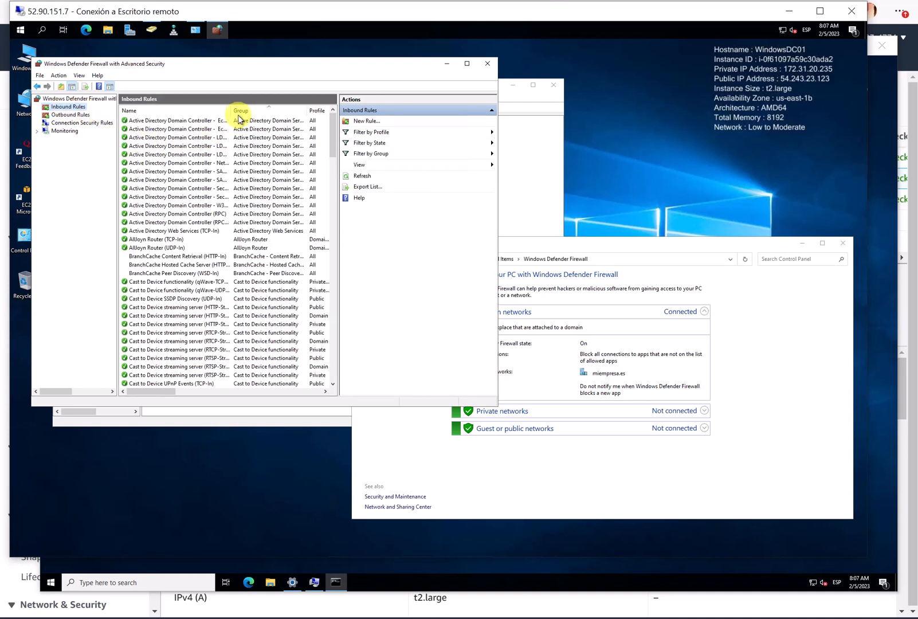
{"action": "left_click_drag", "start_coordinate": [230, 108], "coordinate": [299, 108]}
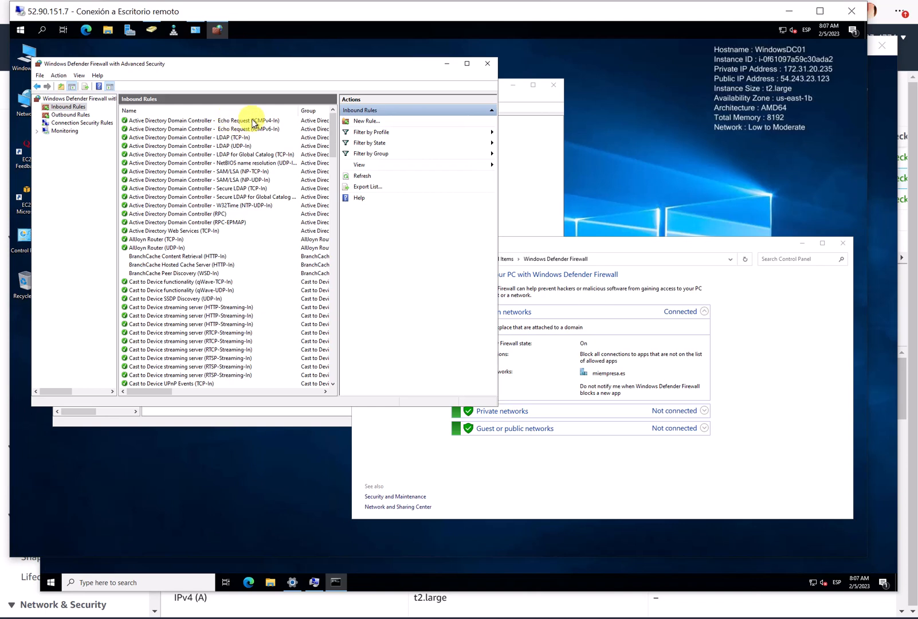
Close the advanced firewall console on the domain controller and switch back to the ficheros-web remote session.
{"action": "left_click_drag", "start_coordinate": [331, 73], "coordinate": [335, 202]}
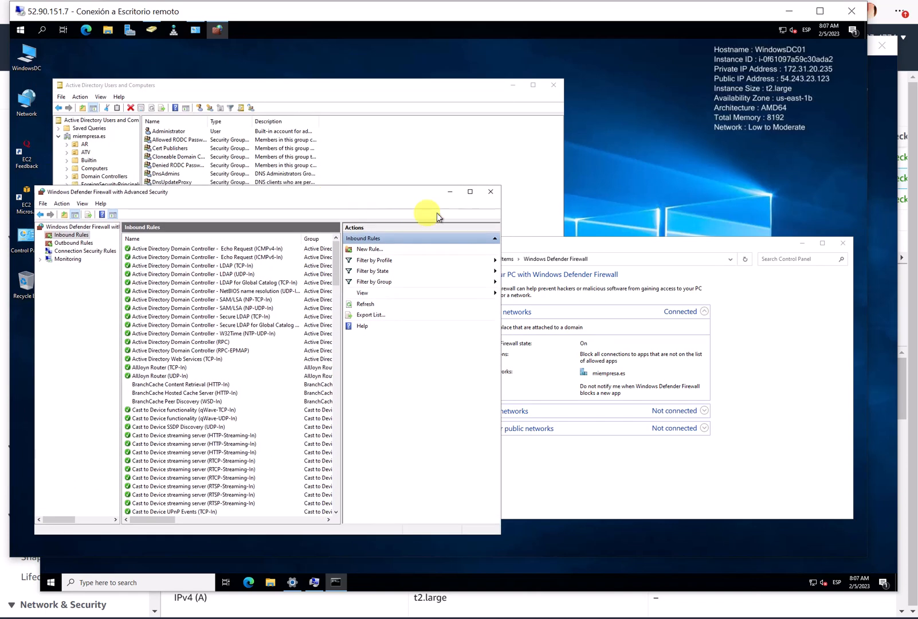
{"action": "left_click", "coordinate": [490, 191]}
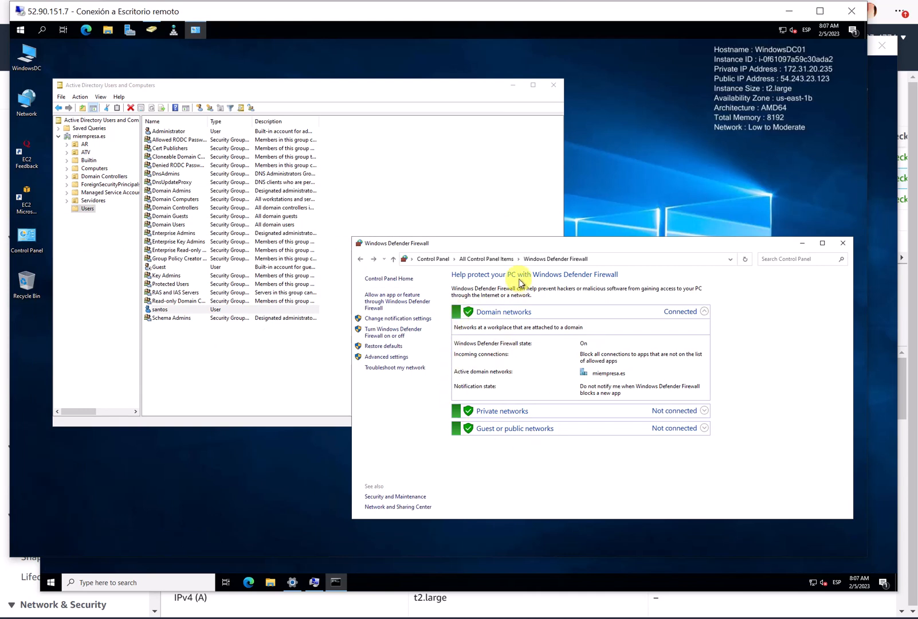
{"action": "left_click_drag", "start_coordinate": [517, 247], "coordinate": [424, 237]}
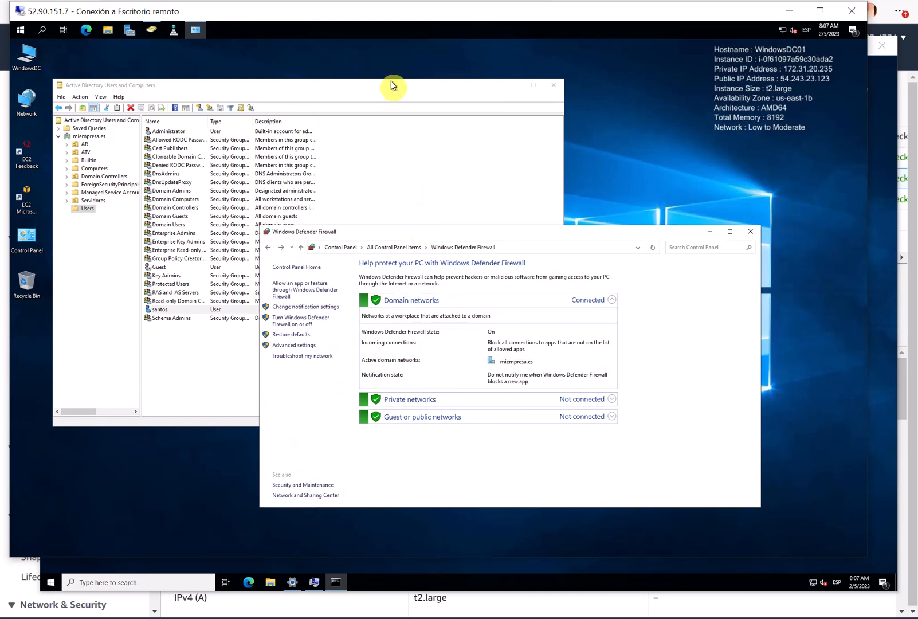
{"action": "left_click", "coordinate": [288, 0]}
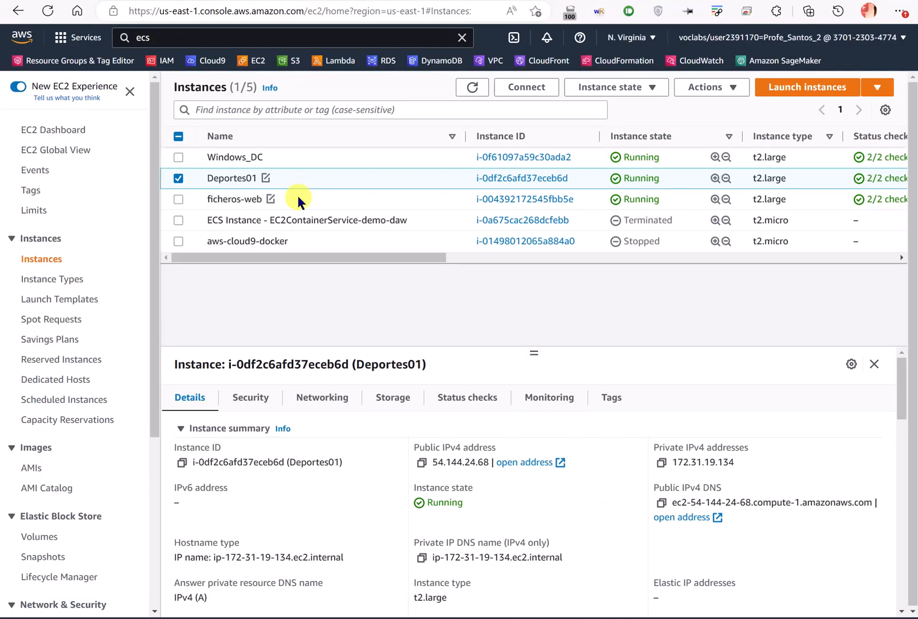
{"action": "key", "text": "alt+Tab"}
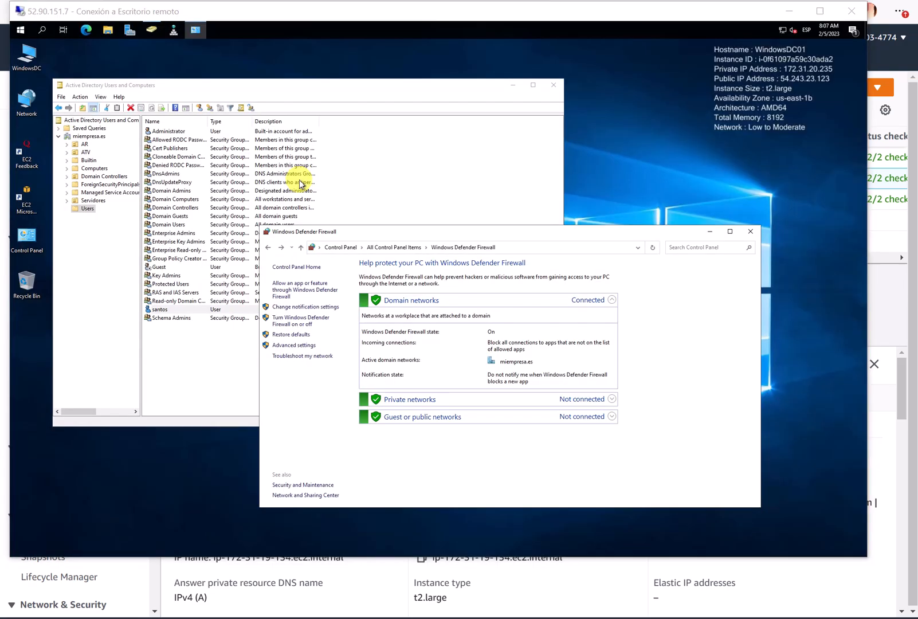
{"action": "key", "text": "alt+Tab"}
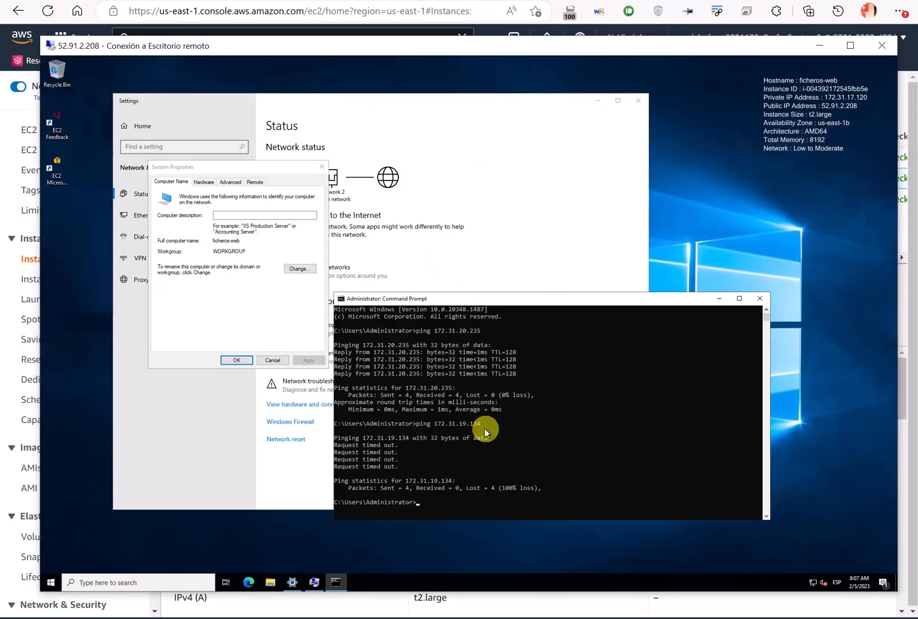
Circle the 172.31.19.134 ping command and bracket the 172.31.20.235 replies in blue on-screen strokes, and clear the drawing.
{"action": "mouse_move", "coordinate": [471, 420]}
{"action": "left_mouse_down"}
{"action": "mouse_move", "coordinate": [408, 426]}
{"action": "mouse_move", "coordinate": [495, 436]}
{"action": "mouse_move", "coordinate": [435, 417]}
{"action": "left_mouse_up"}
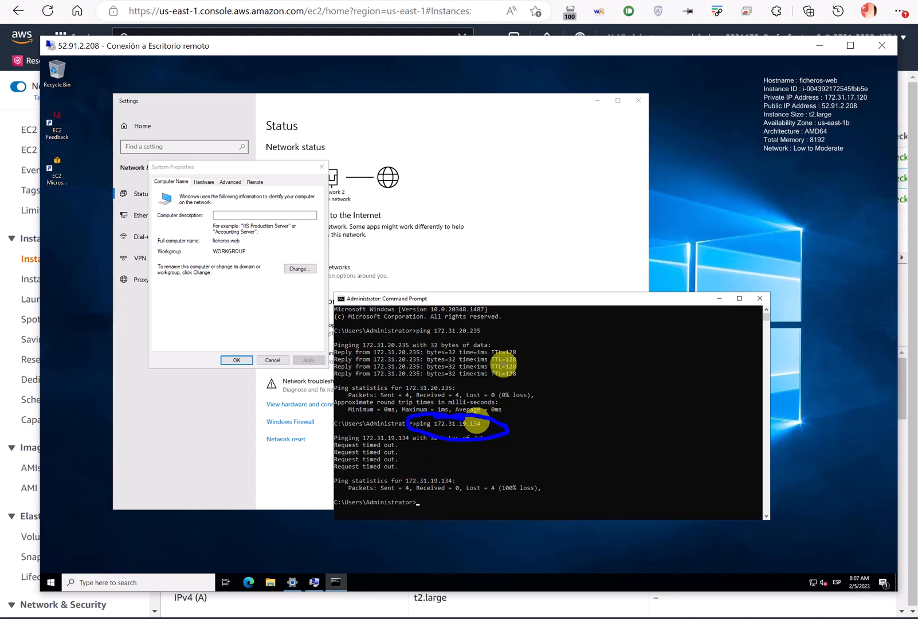
{"action": "mouse_move", "coordinate": [494, 329]}
{"action": "left_mouse_down"}
{"action": "mouse_move", "coordinate": [537, 349]}
{"action": "mouse_move", "coordinate": [510, 379]}
{"action": "left_mouse_up"}
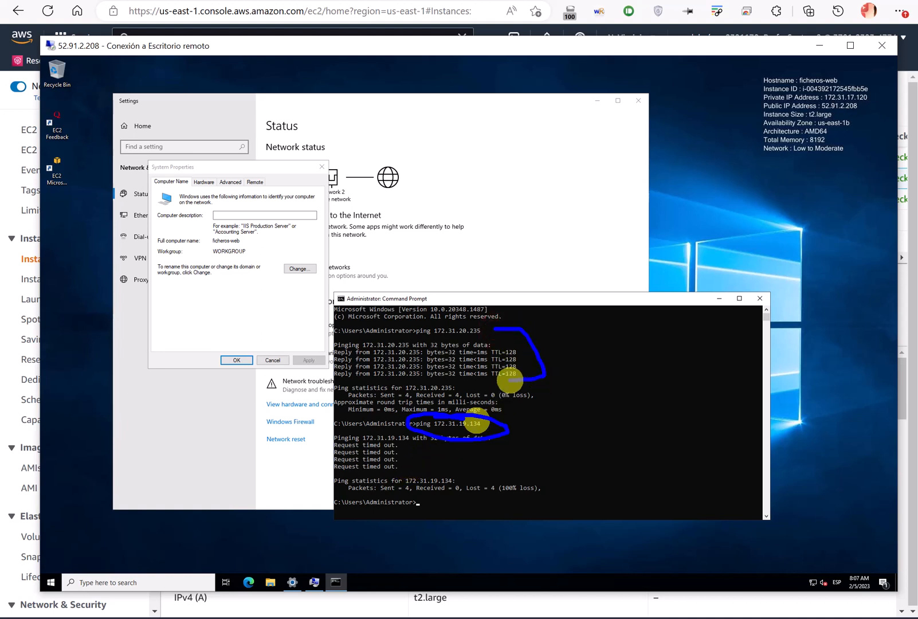
{"action": "key", "text": "Escape"}
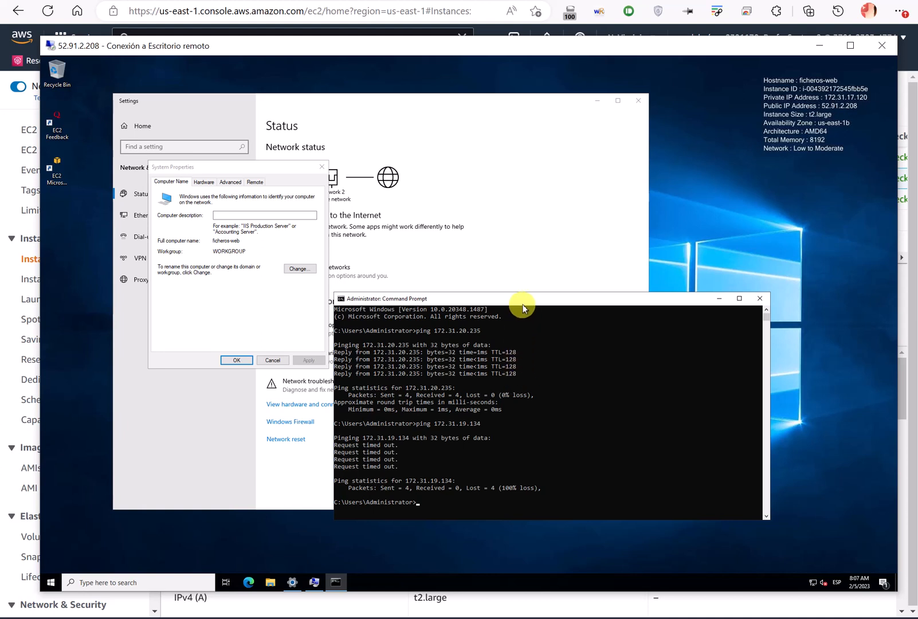
Reposition the Command Prompt window and run ipconfig to show the ficheros-web network configuration.
{"action": "left_click_drag", "start_coordinate": [522, 304], "coordinate": [585, 316]}
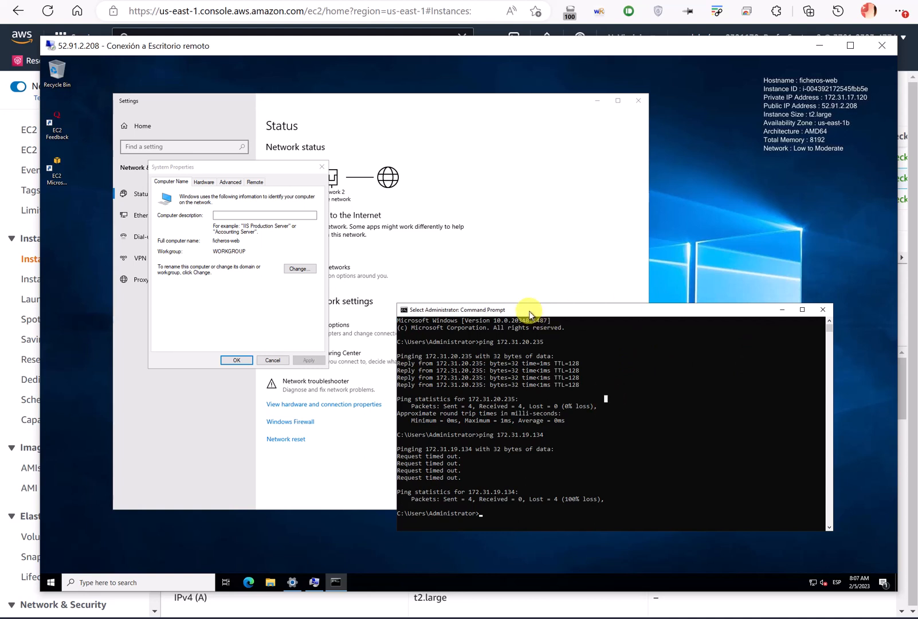
{"action": "left_click_drag", "start_coordinate": [528, 310], "coordinate": [471, 189]}
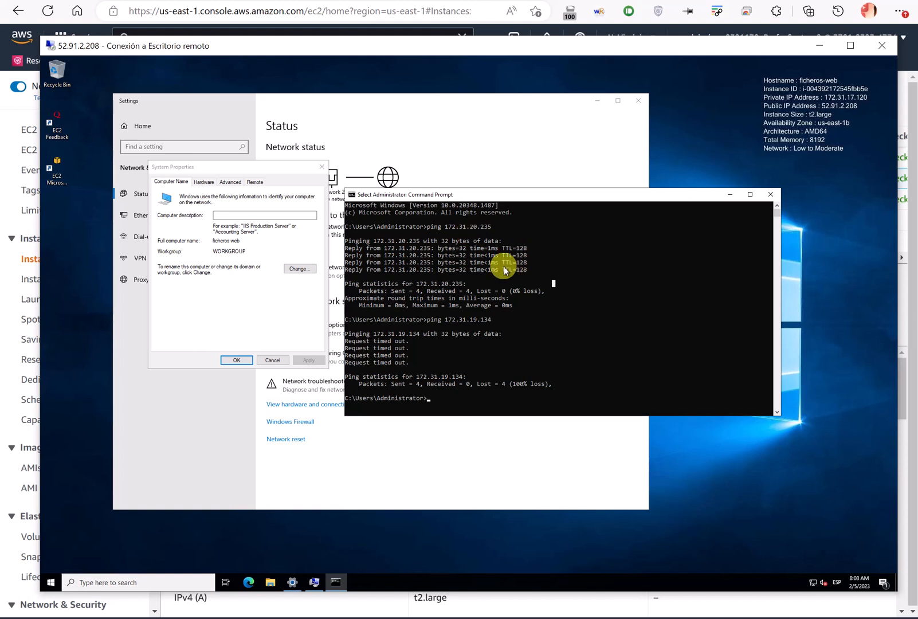
{"action": "type", "text": "ipconig -all"}
{"action": "key", "text": "Return"}
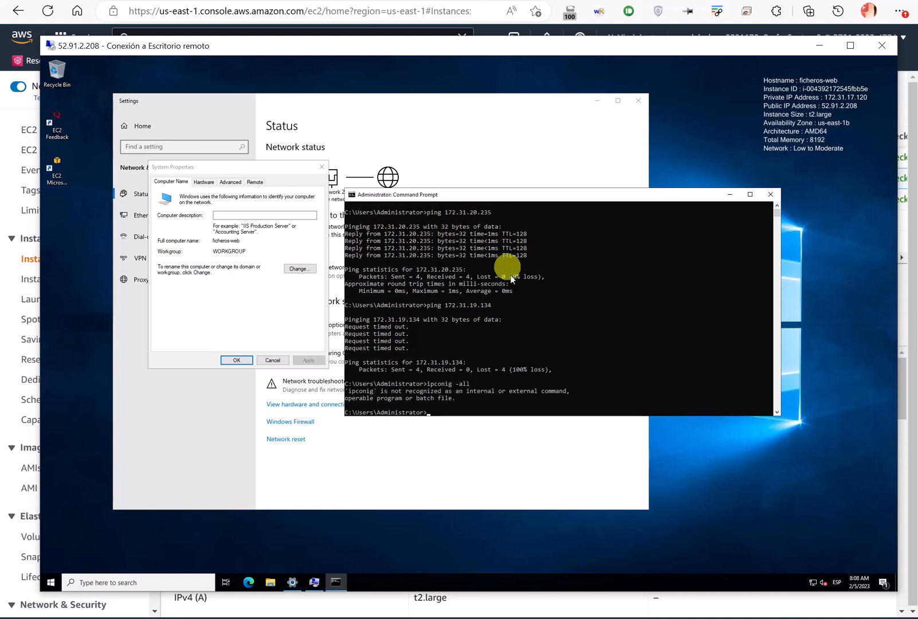
{"action": "type", "text": "ipconfig"}
{"action": "key", "text": "Return"}
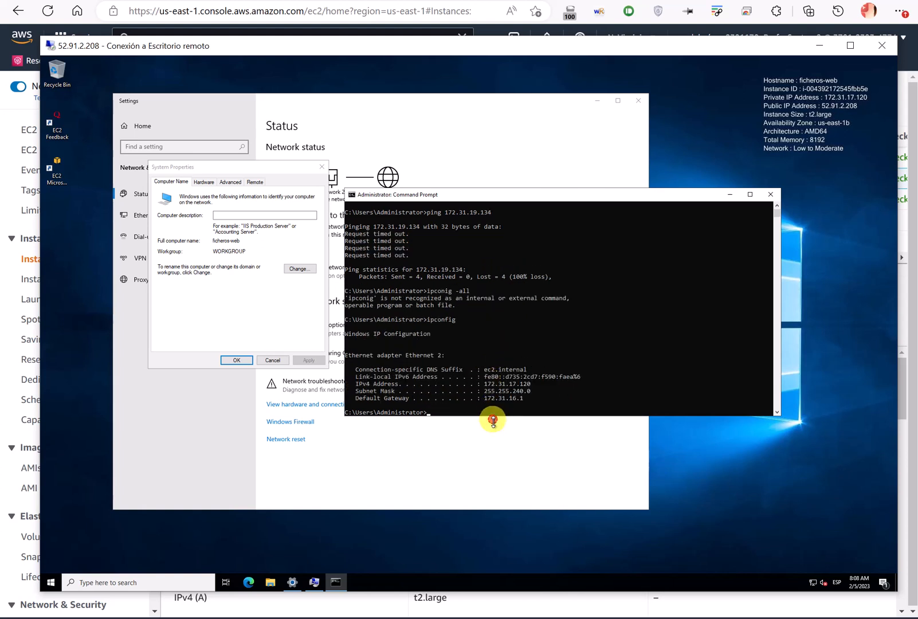
Enlarge the Command Prompt, run ipconfig /all and highlight the DNS Servers line in the output.
{"action": "left_click_drag", "start_coordinate": [493, 420], "coordinate": [492, 469]}
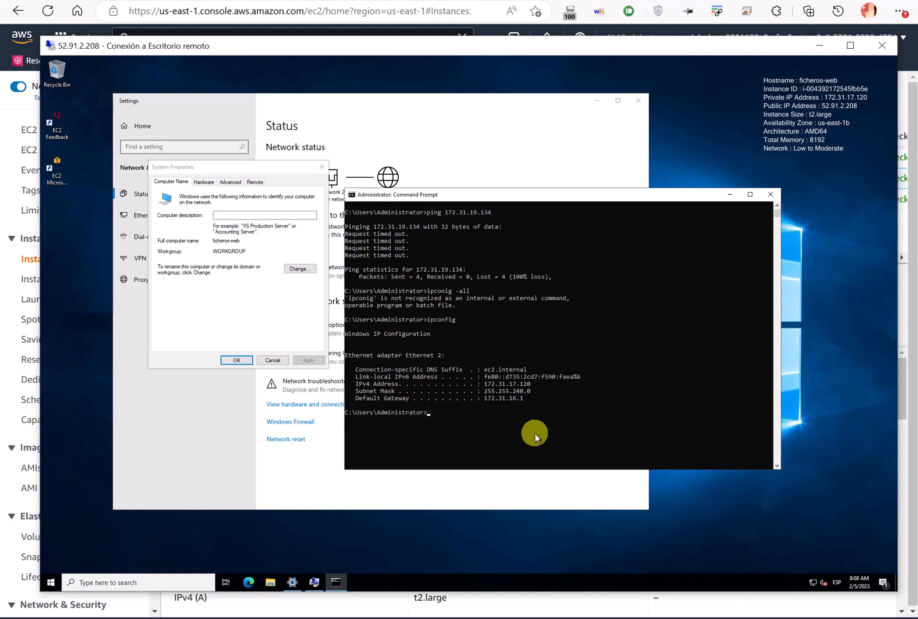
{"action": "type", "text": "ipconfig /all"}
{"action": "key", "text": "Return"}
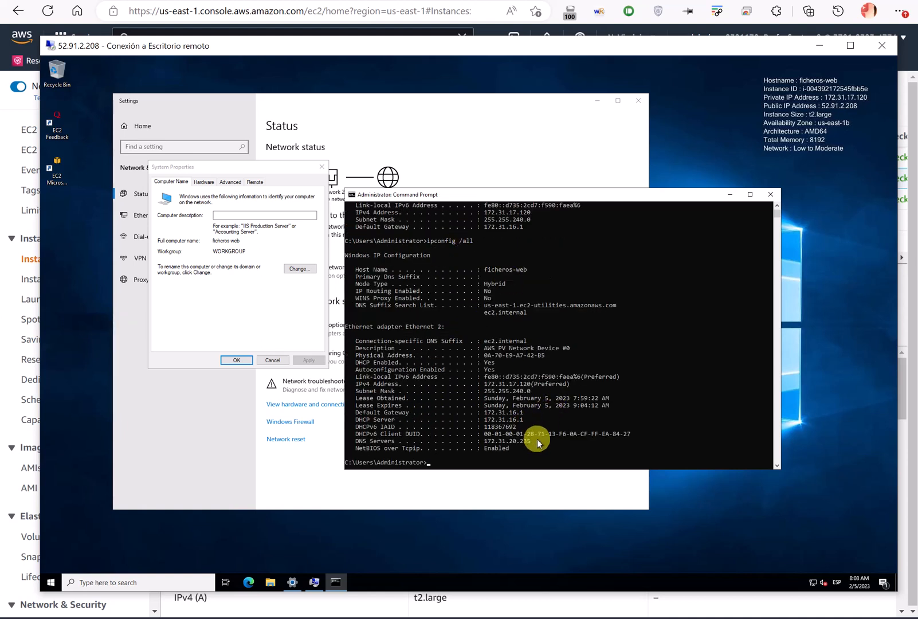
{"action": "left_click_drag", "start_coordinate": [537, 439], "coordinate": [356, 442]}
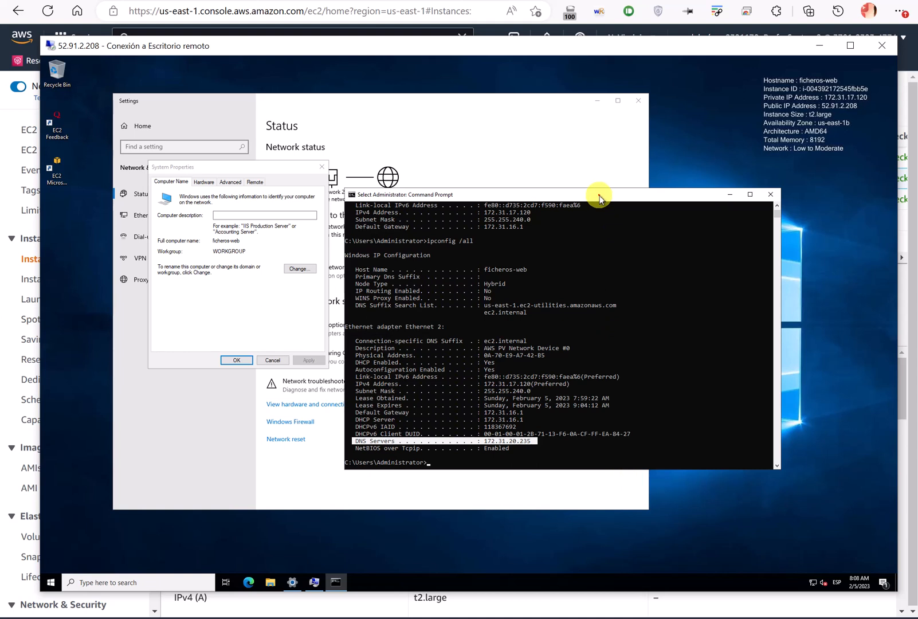
Place the Command Prompt and System Properties side by side and set the computer description to "Servidores de Ficheros y de Web".
{"action": "left_click_drag", "start_coordinate": [599, 195], "coordinate": [665, 171]}
{"action": "left_click_drag", "start_coordinate": [232, 175], "coordinate": [281, 193]}
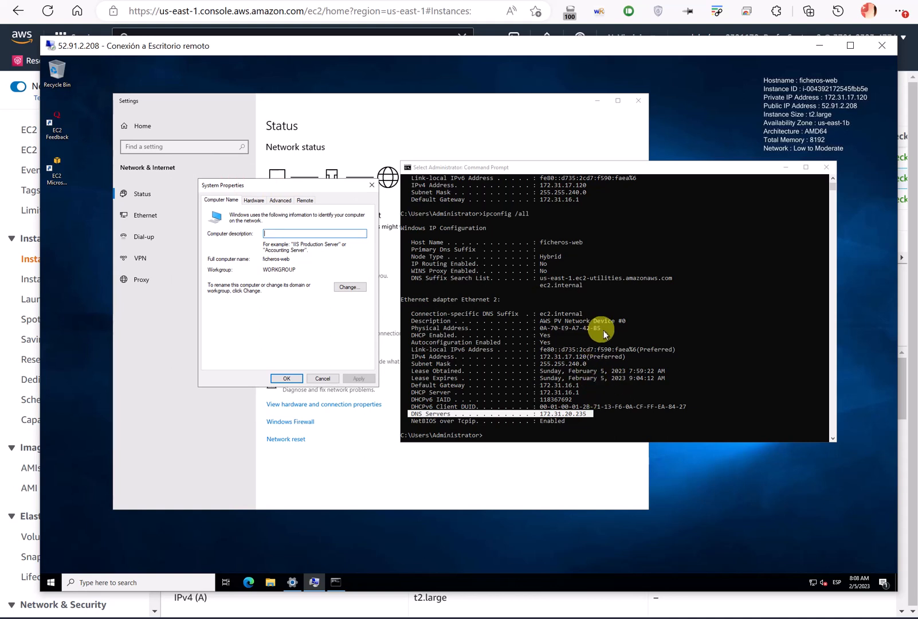
{"action": "left_click", "coordinate": [510, 334]}
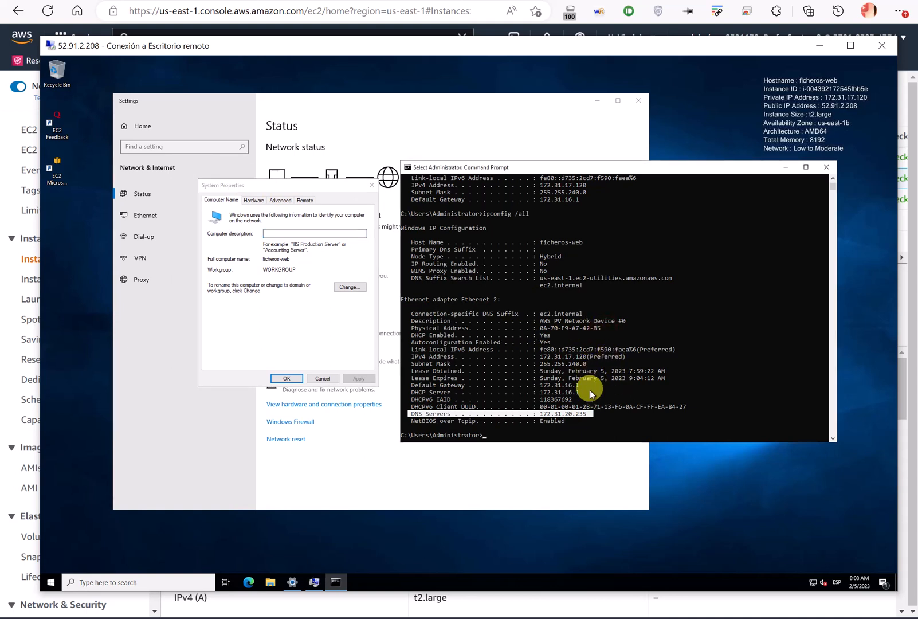
{"action": "left_click", "coordinate": [265, 319]}
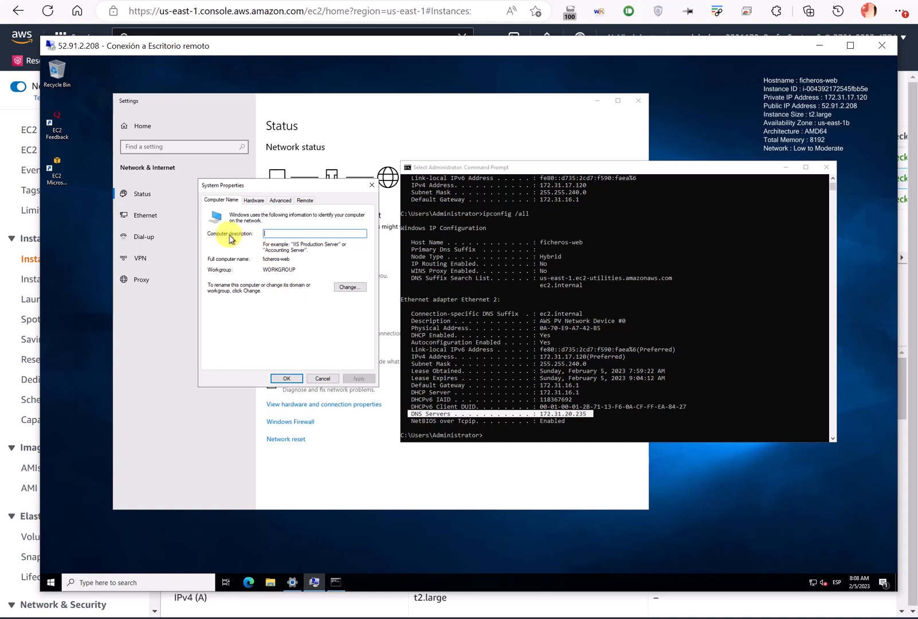
{"action": "mouse_move", "coordinate": [246, 206]}
{"action": "left_mouse_down"}
{"action": "mouse_move", "coordinate": [213, 219]}
{"action": "mouse_move", "coordinate": [265, 236]}
{"action": "mouse_move", "coordinate": [285, 219]}
{"action": "mouse_move", "coordinate": [270, 238]}
{"action": "mouse_move", "coordinate": [361, 237]}
{"action": "mouse_move", "coordinate": [295, 220]}
{"action": "left_mouse_up"}
{"action": "key", "text": "Escape"}
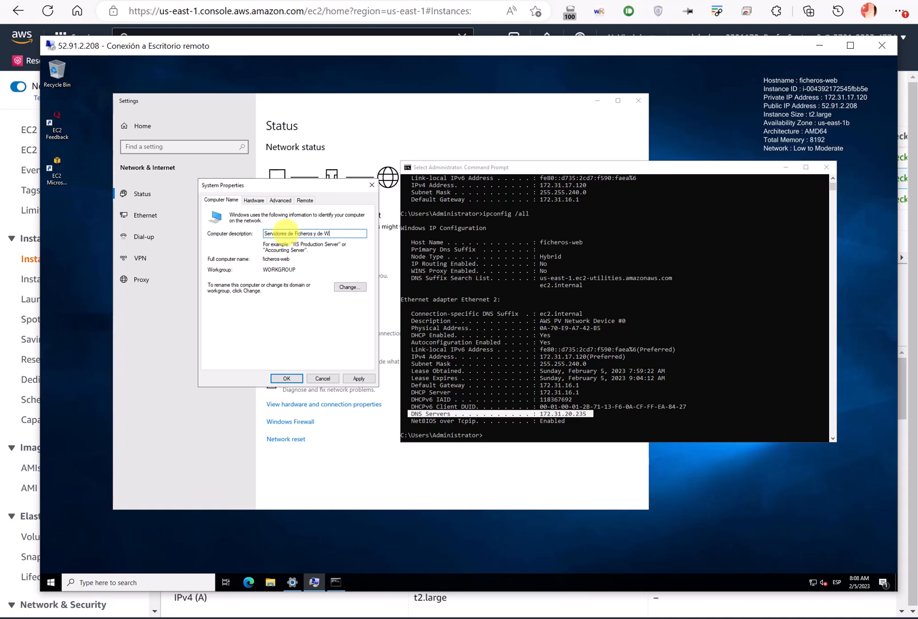
{"action": "type", "text": "b"}
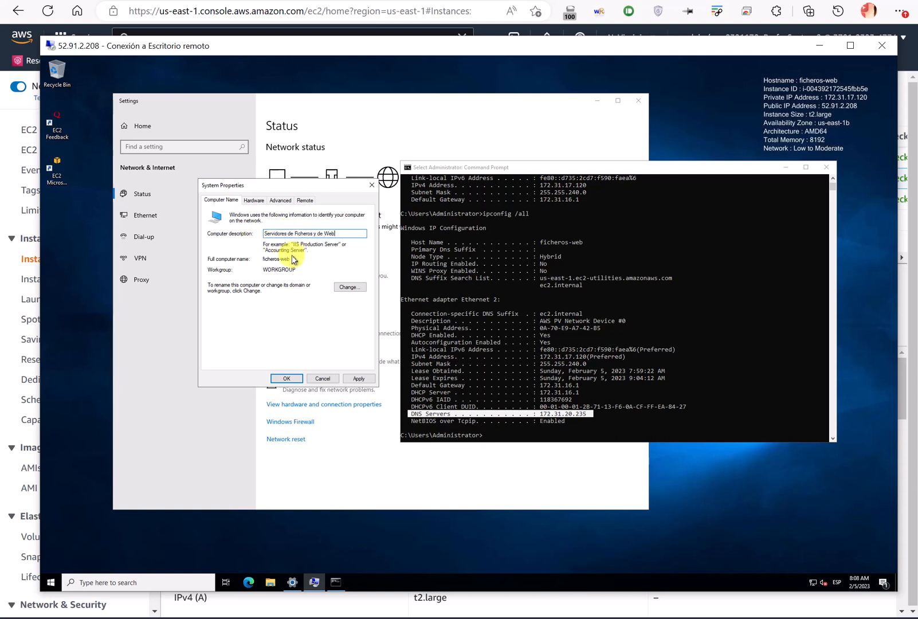
Change the computer's membership from a workgroup to the miempresa.es domain and submit the change.
{"action": "left_click", "coordinate": [351, 287]}
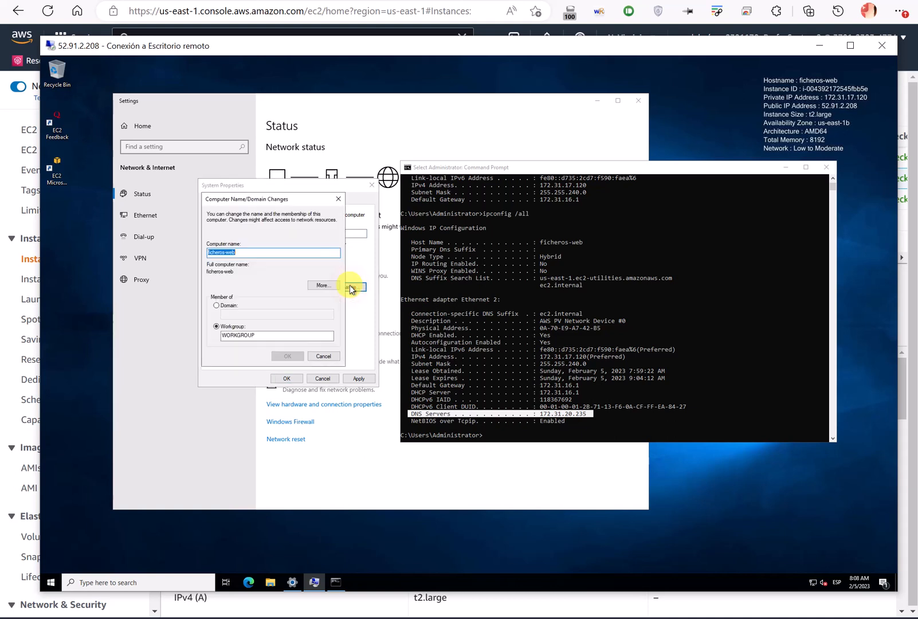
{"action": "left_click", "coordinate": [229, 304]}
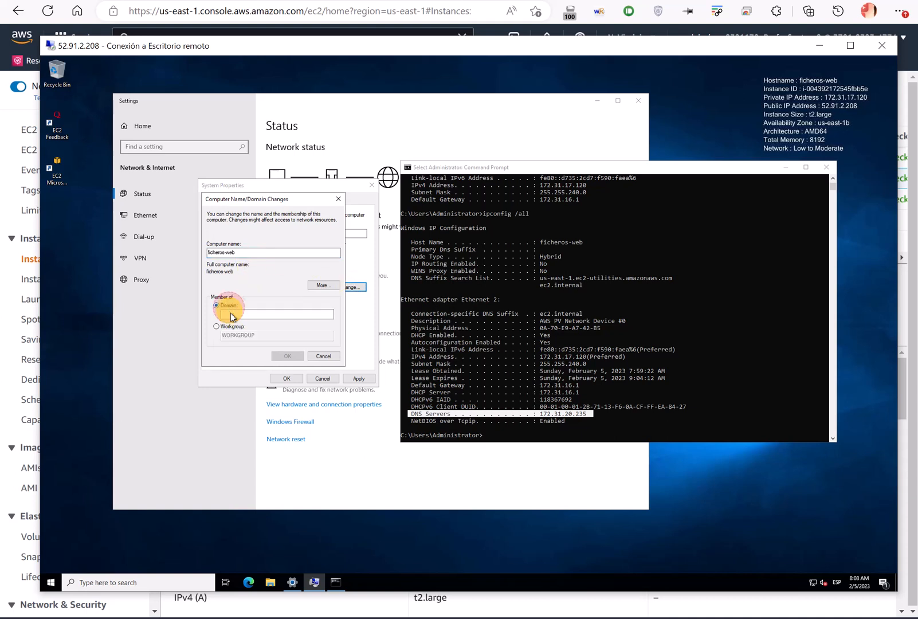
{"action": "left_click", "coordinate": [232, 314]}
{"action": "type", "text": "me"}
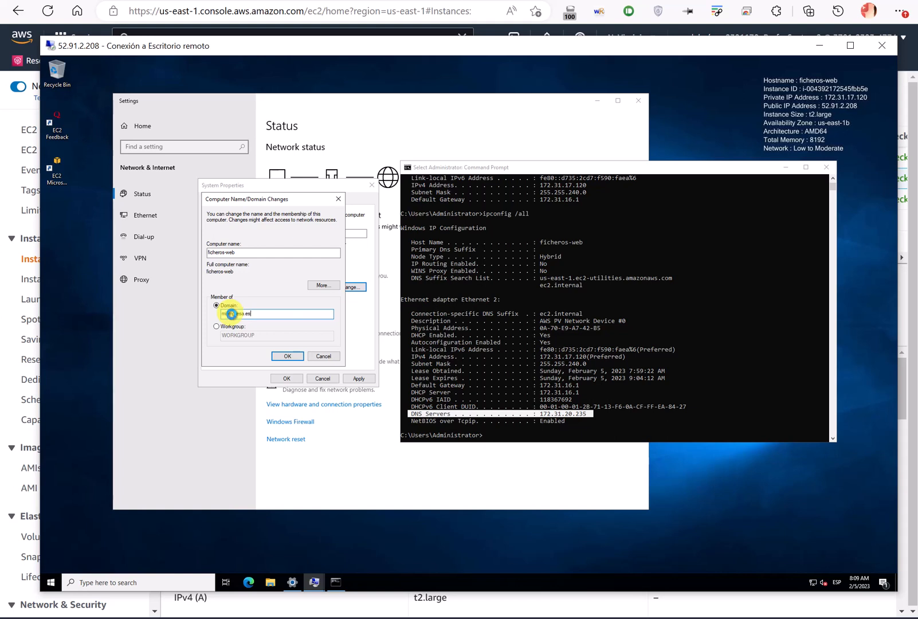
{"action": "key", "text": "Return"}
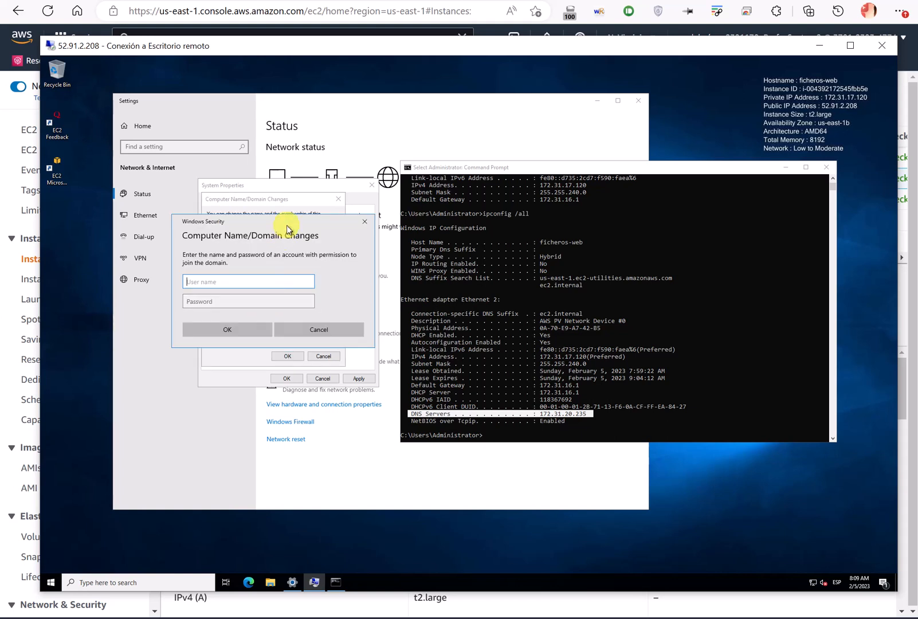
Move the domain credentials prompt lower, circle the DNS server address and draw a blue on-screen arrow toward the user name field.
{"action": "left_click_drag", "start_coordinate": [287, 230], "coordinate": [354, 302]}
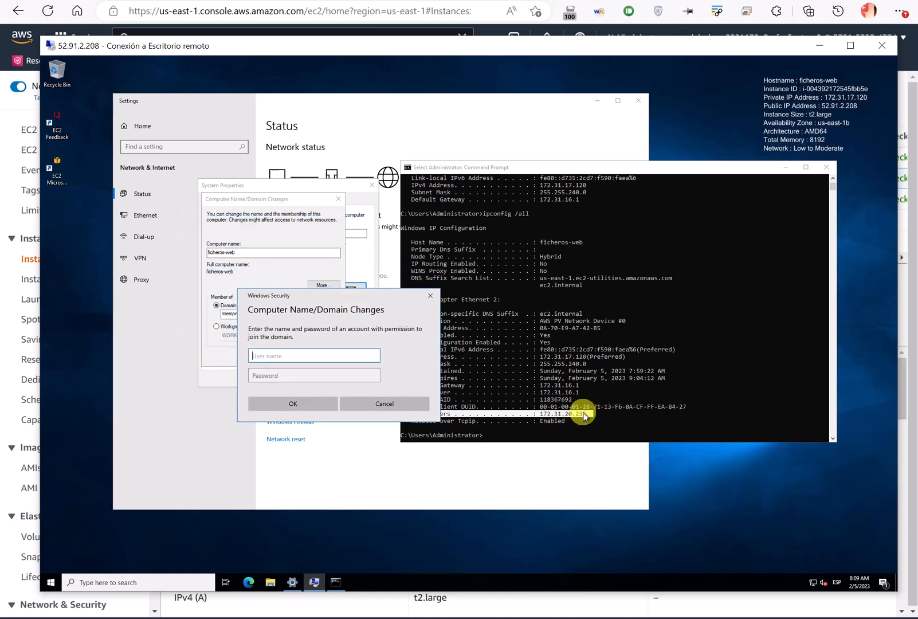
{"action": "mouse_move", "coordinate": [559, 396]}
{"action": "left_mouse_down"}
{"action": "mouse_move", "coordinate": [614, 422]}
{"action": "mouse_move", "coordinate": [506, 379]}
{"action": "left_mouse_up"}
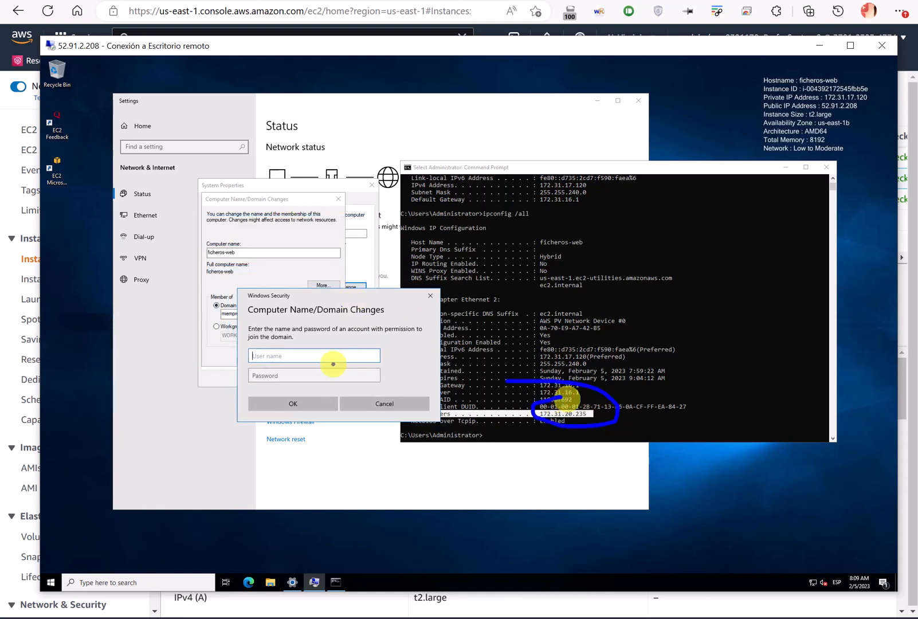
{"action": "left_click_drag", "start_coordinate": [332, 264], "coordinate": [331, 328]}
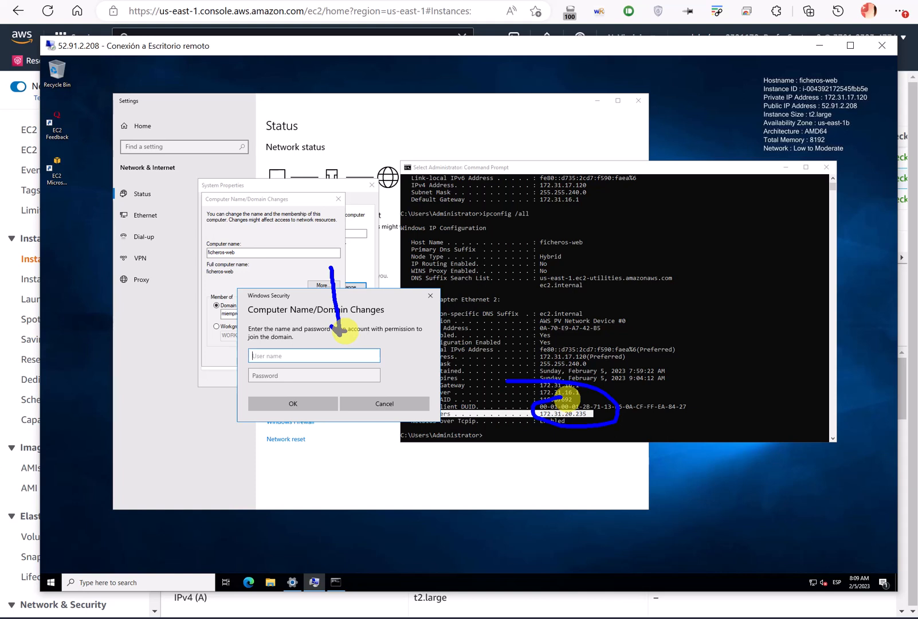
Clear the blue on-screen annotations and submit the domain account's user name and password in the domain credentials prompt.
{"action": "left_click_drag", "start_coordinate": [338, 335], "coordinate": [347, 326]}
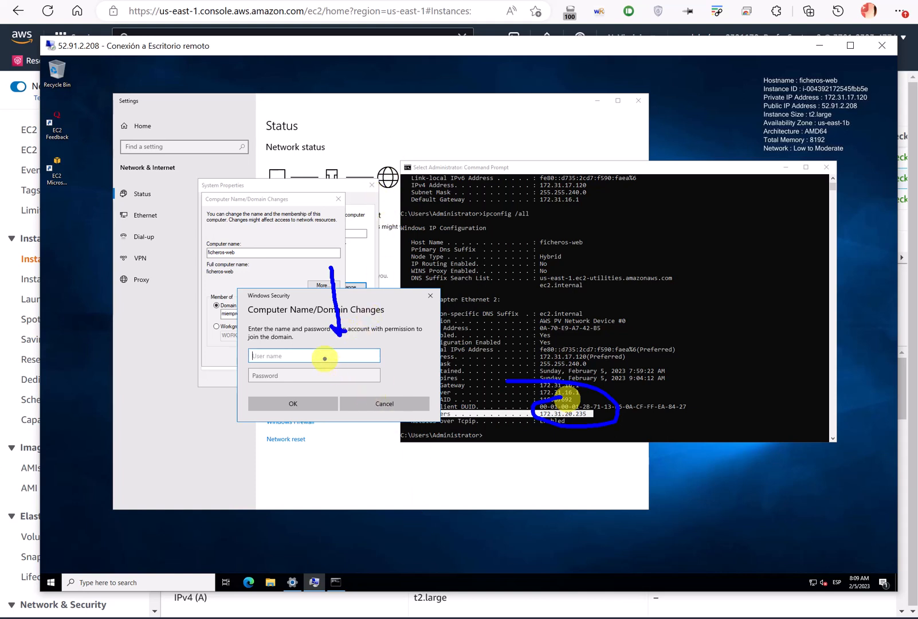
{"action": "key", "text": "Escape"}
{"action": "left_click", "coordinate": [312, 356]}
{"action": "type", "text": "santo"}
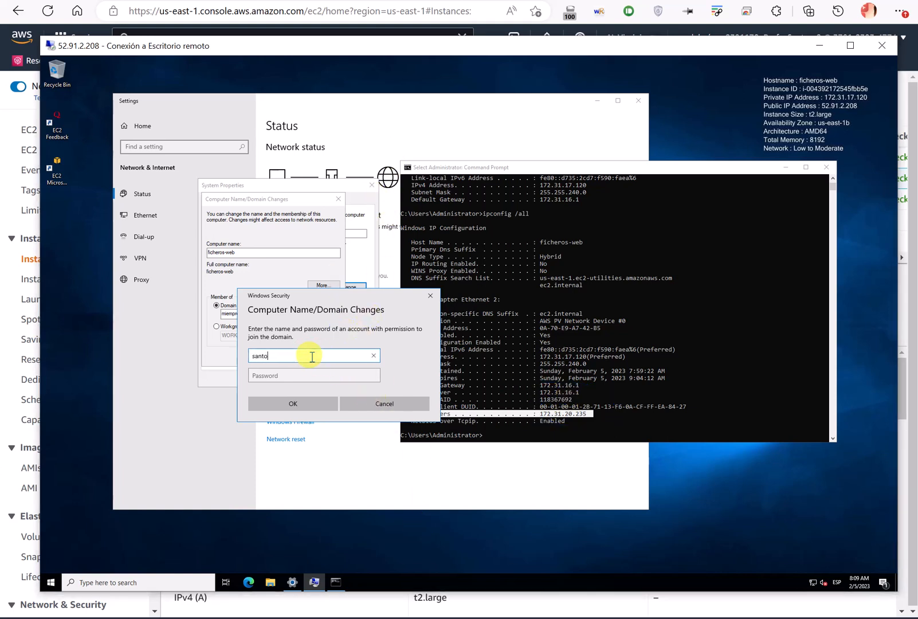
{"action": "type", "text": "s"}
{"action": "key", "text": "Tab"}
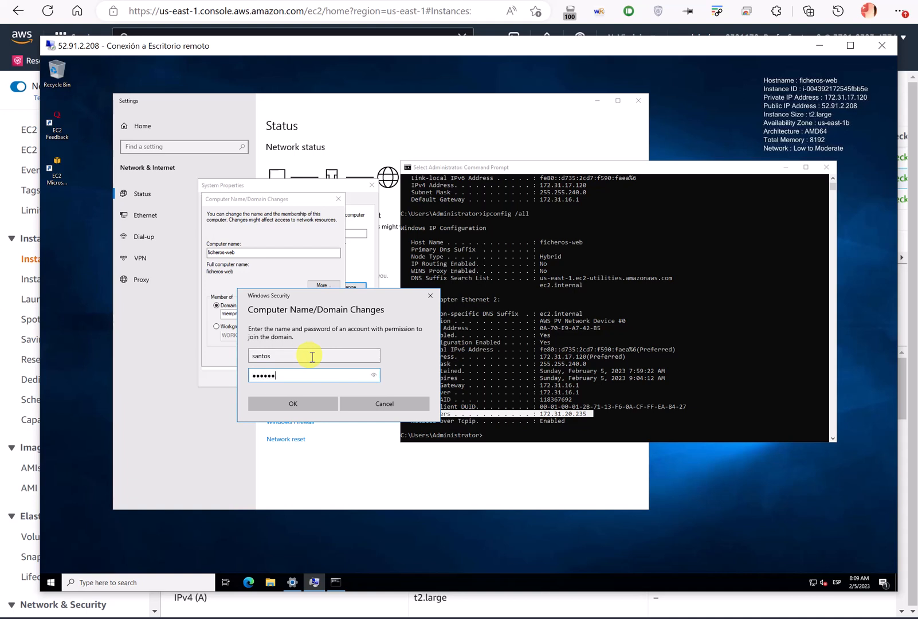
{"action": "key", "text": "Return"}
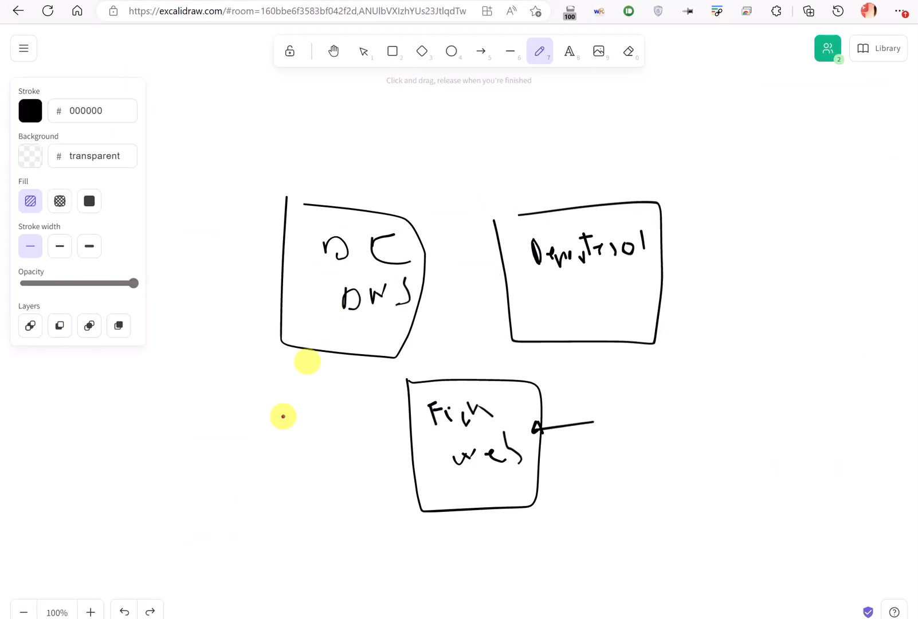
Draw temporary blue arrows on the Excalidraw network diagram toward the DC/DNS box and the file and web server box, and clear them.
{"action": "mouse_move", "coordinate": [282, 416]}
{"action": "left_mouse_down"}
{"action": "mouse_move", "coordinate": [331, 315]}
{"action": "mouse_move", "coordinate": [309, 324]}
{"action": "mouse_move", "coordinate": [325, 331]}
{"action": "left_mouse_up"}
{"action": "left_click_drag", "start_coordinate": [312, 465], "coordinate": [344, 342]}
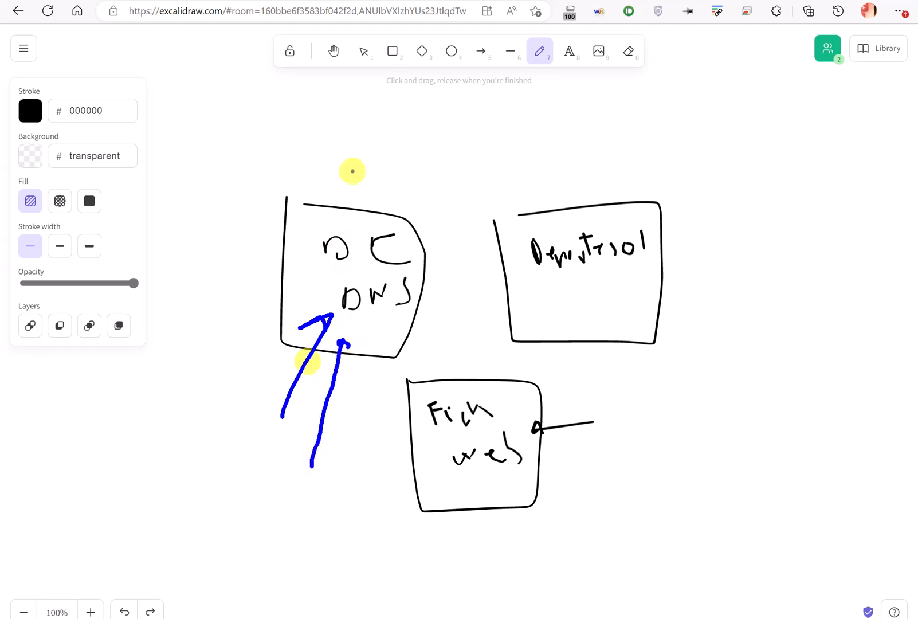
{"action": "left_click_drag", "start_coordinate": [352, 166], "coordinate": [361, 229]}
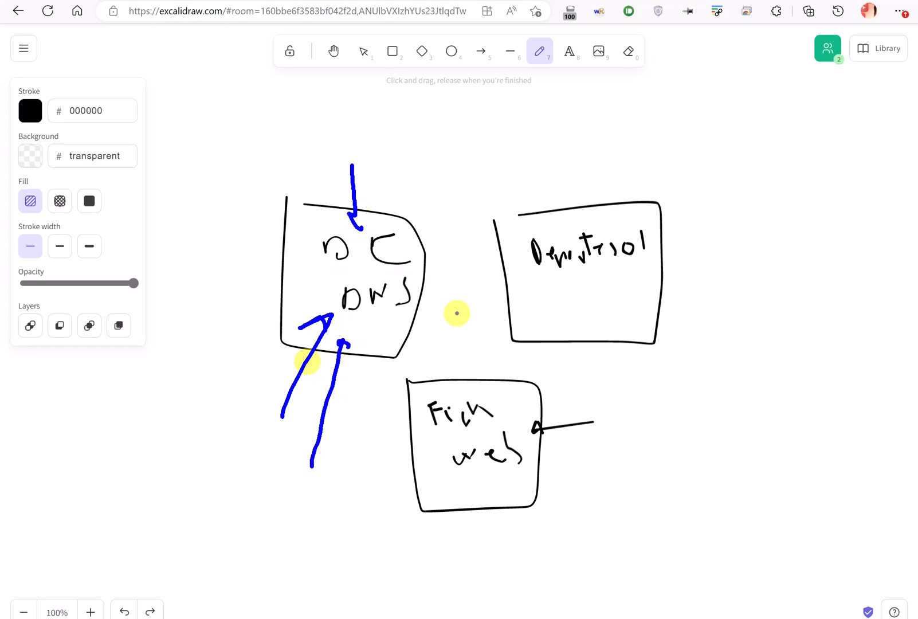
{"action": "left_click_drag", "start_coordinate": [460, 327], "coordinate": [467, 373]}
{"action": "key", "text": "Escape"}
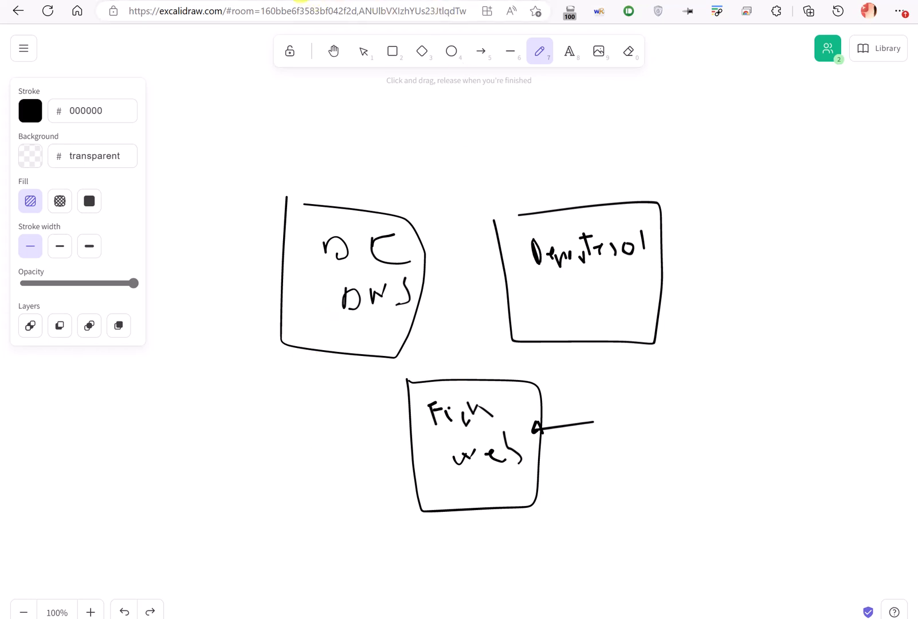
Return to the ficheros-web remote desktop, acknowledge the domain change messages and restart the server immediately to apply the changes.
{"action": "left_click", "coordinate": [314, 0]}
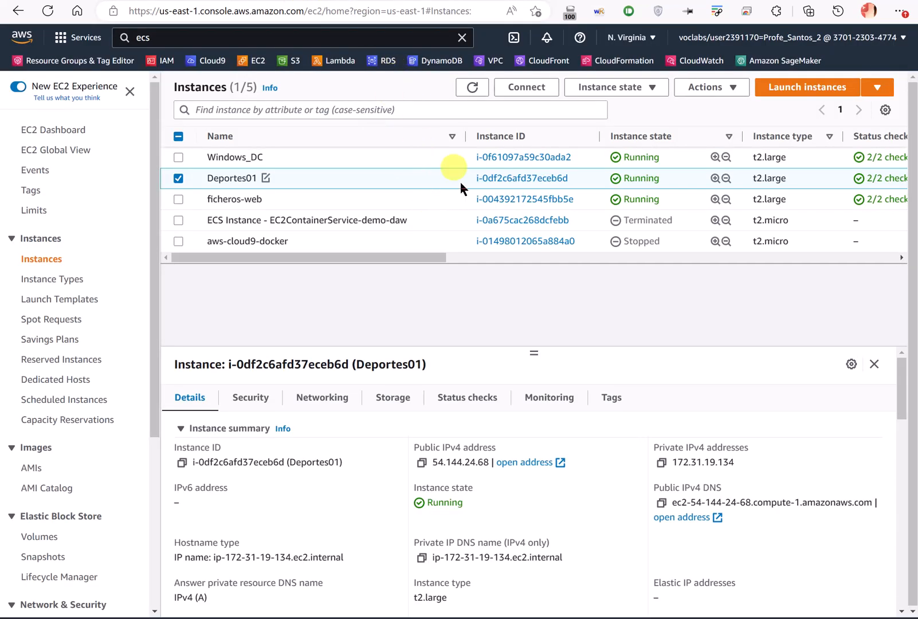
{"action": "key", "text": "alt+Tab"}
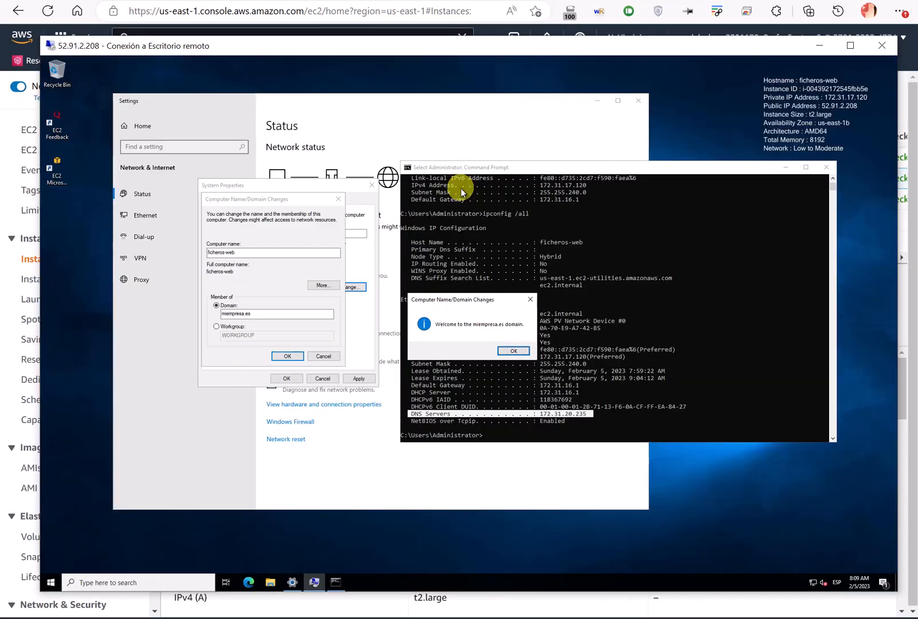
{"action": "left_click", "coordinate": [511, 350]}
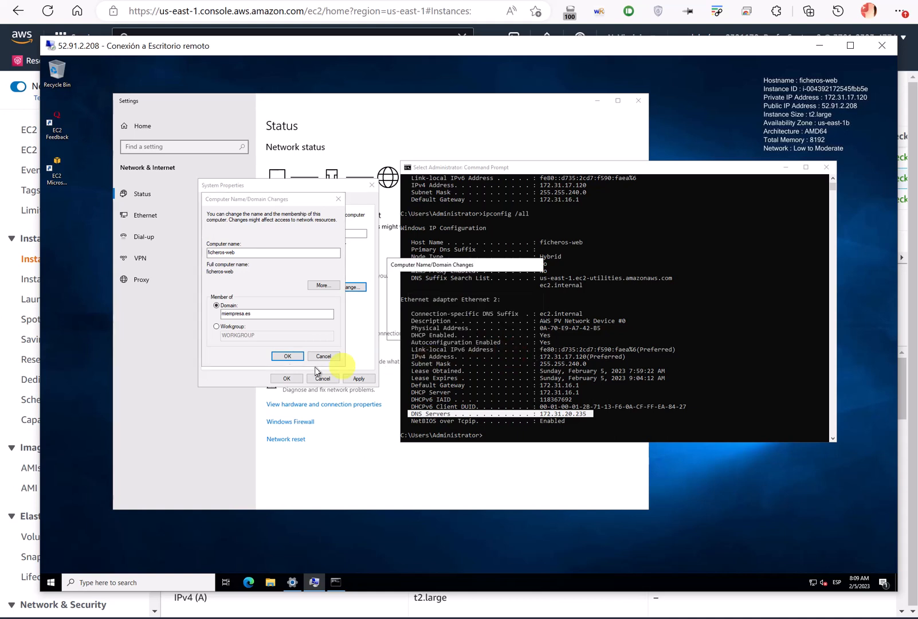
{"action": "left_click", "coordinate": [530, 331]}
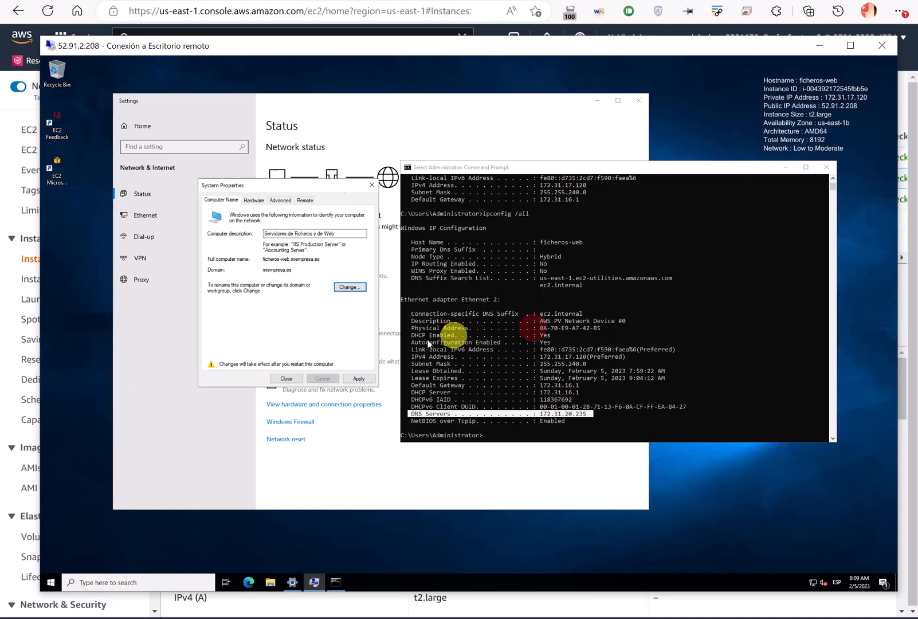
{"action": "left_click", "coordinate": [288, 378]}
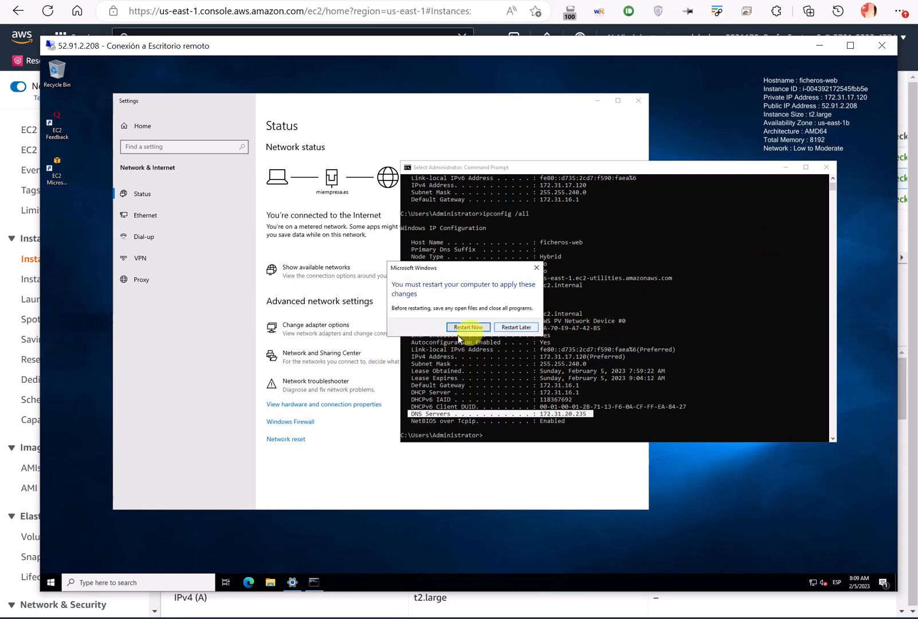
{"action": "left_click", "coordinate": [460, 333]}
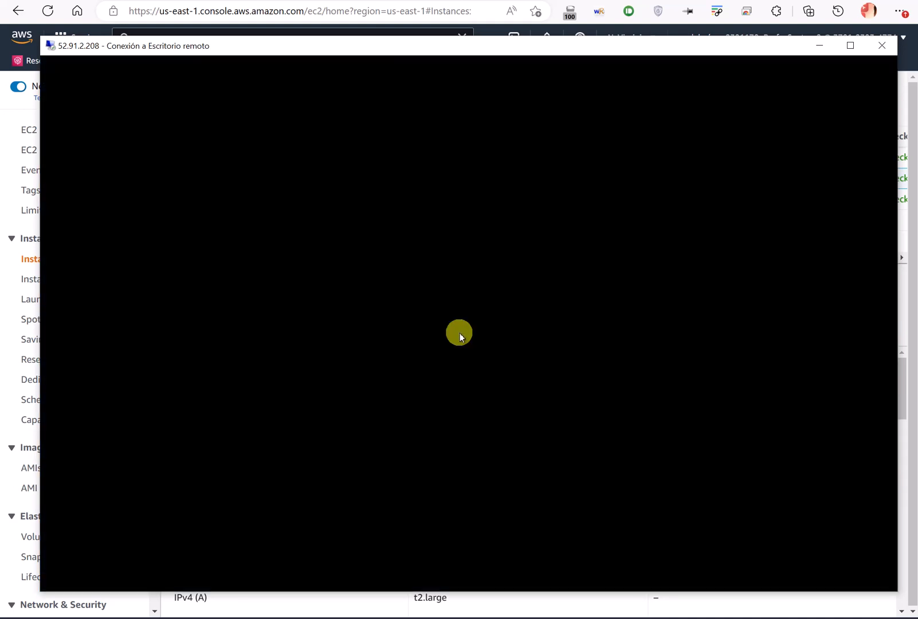
Switch to the WindowsDC01 remote desktop, bring Active Directory Users and Computers to the front and widen its console tree.
{"action": "left_click", "coordinate": [230, 357]}
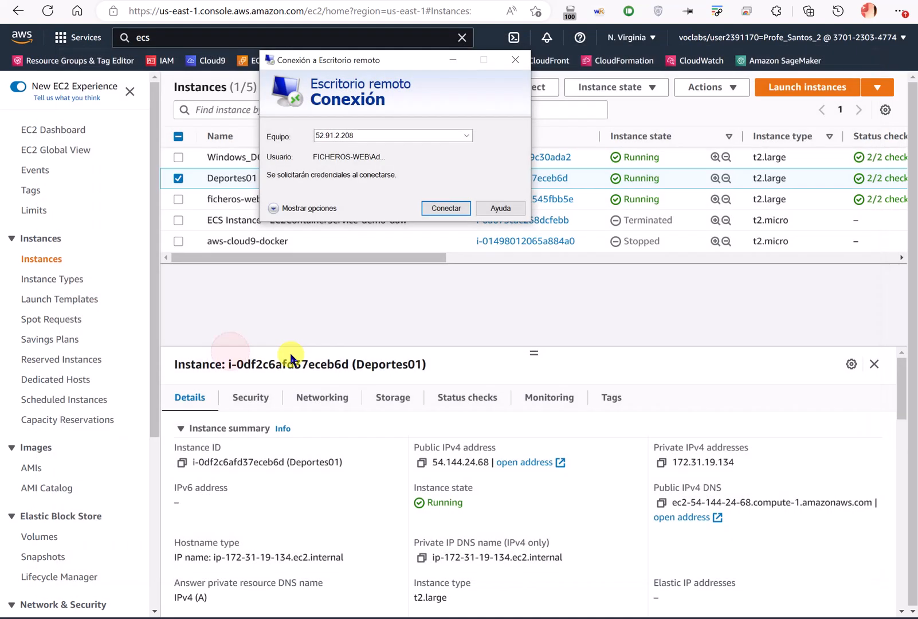
{"action": "left_click", "coordinate": [406, 272]}
{"action": "key", "text": "alt+Tab"}
{"action": "key", "text": "alt+Tab"}
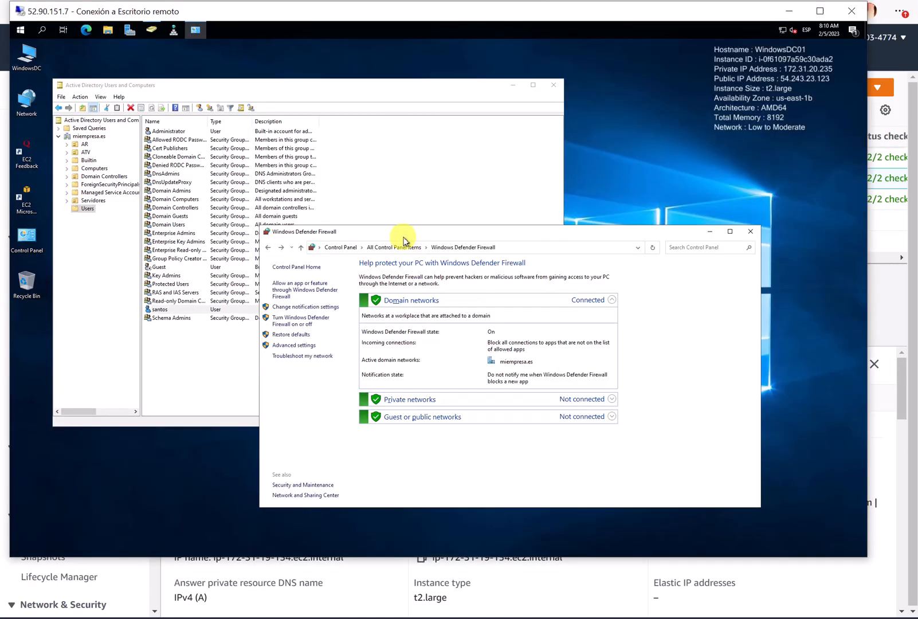
{"action": "left_click_drag", "start_coordinate": [390, 232], "coordinate": [404, 229]}
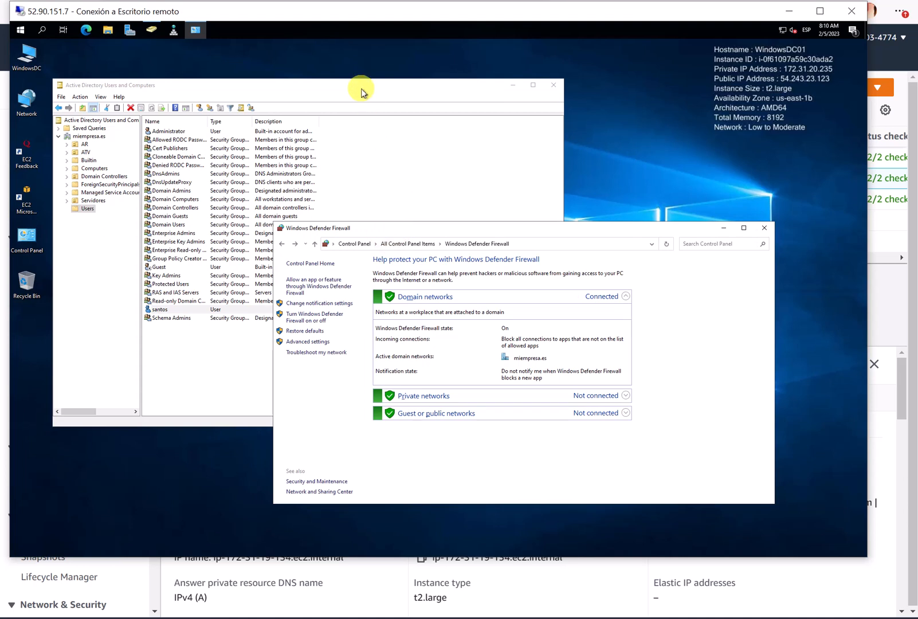
{"action": "left_click_drag", "start_coordinate": [362, 87], "coordinate": [410, 90]}
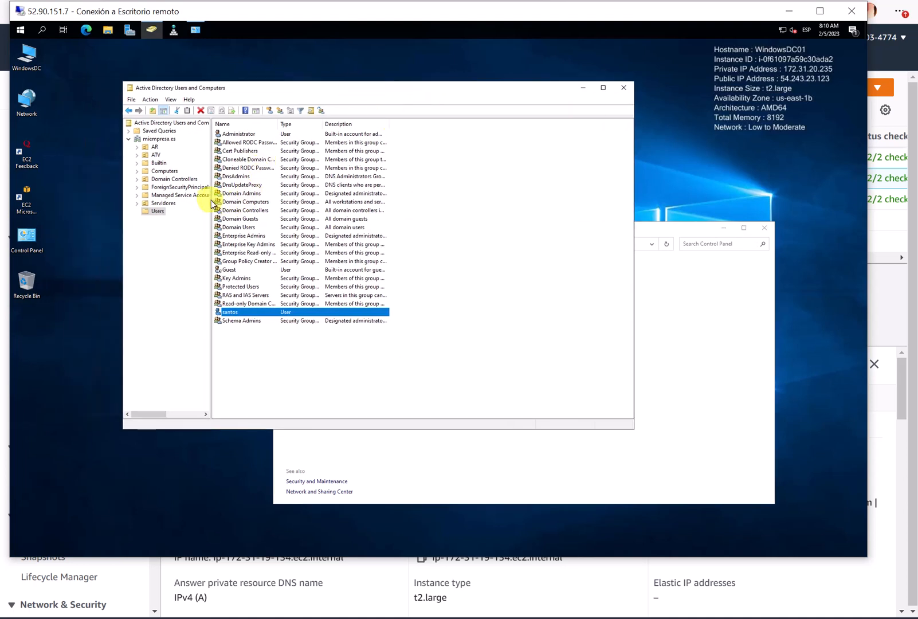
{"action": "left_click_drag", "start_coordinate": [212, 200], "coordinate": [289, 201]}
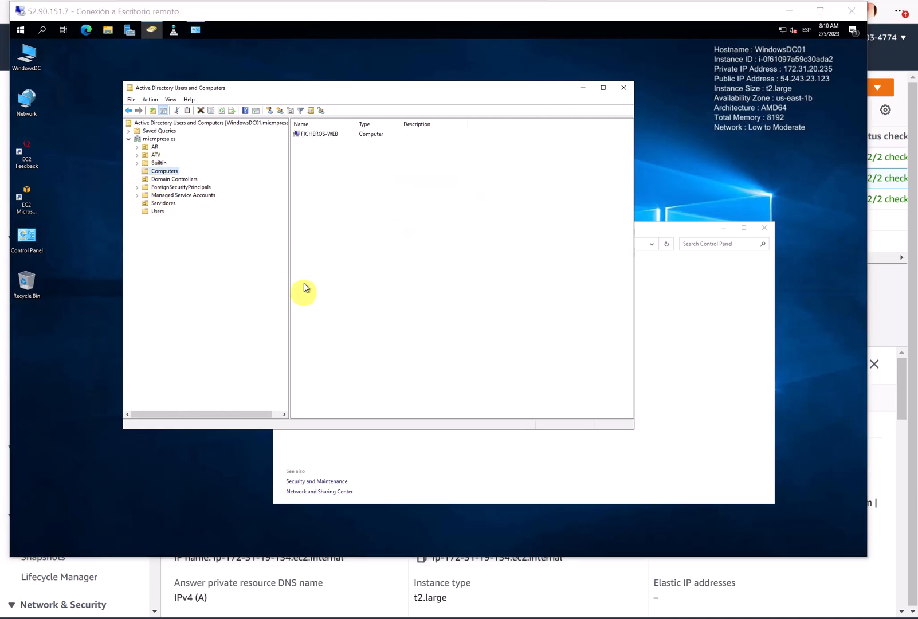
Turn on Advanced Features in Active Directory Users and Computers and select FICHEROS-WEB in the Computers container.
{"action": "left_click", "coordinate": [168, 100]}
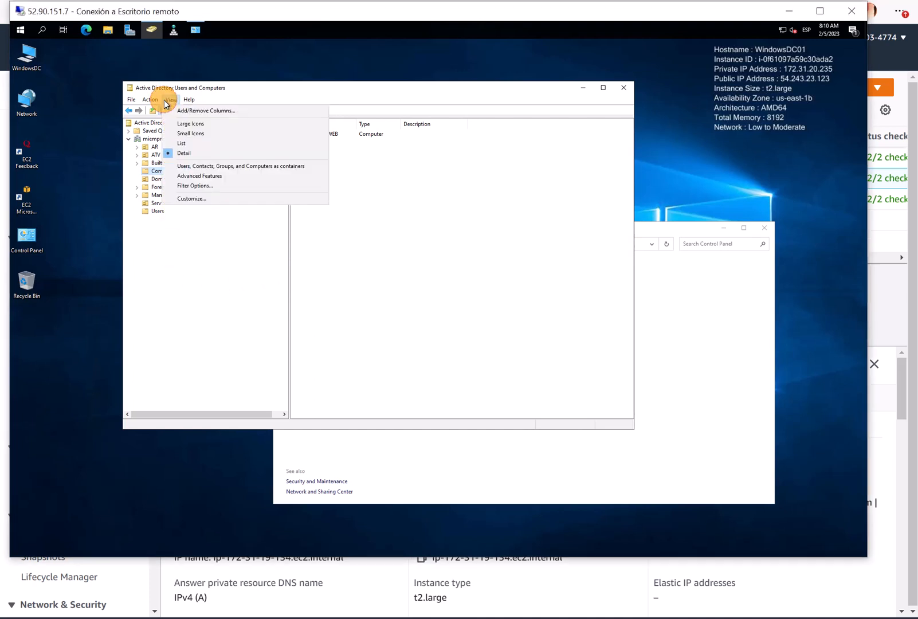
{"action": "left_click", "coordinate": [179, 177]}
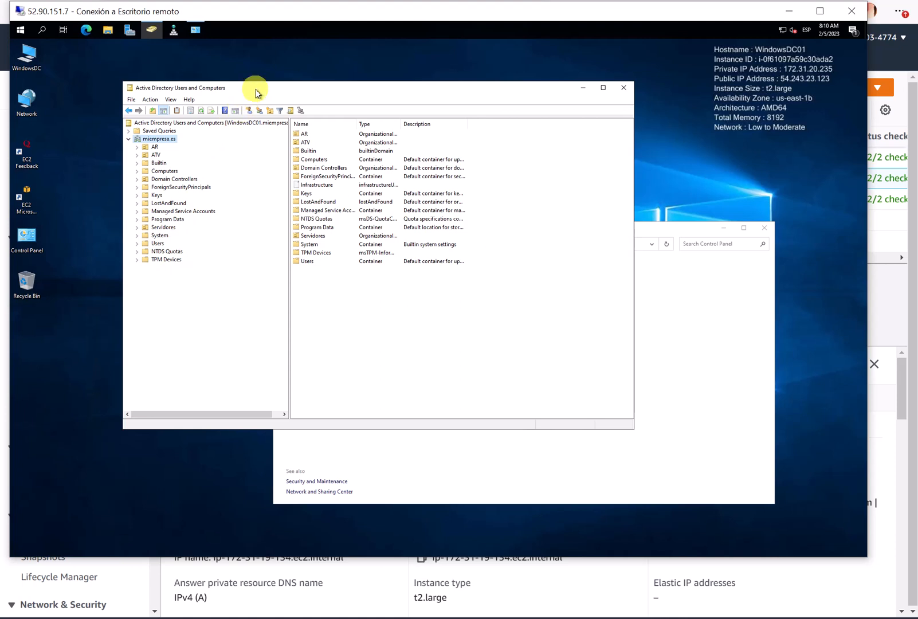
{"action": "left_click_drag", "start_coordinate": [255, 93], "coordinate": [246, 146]}
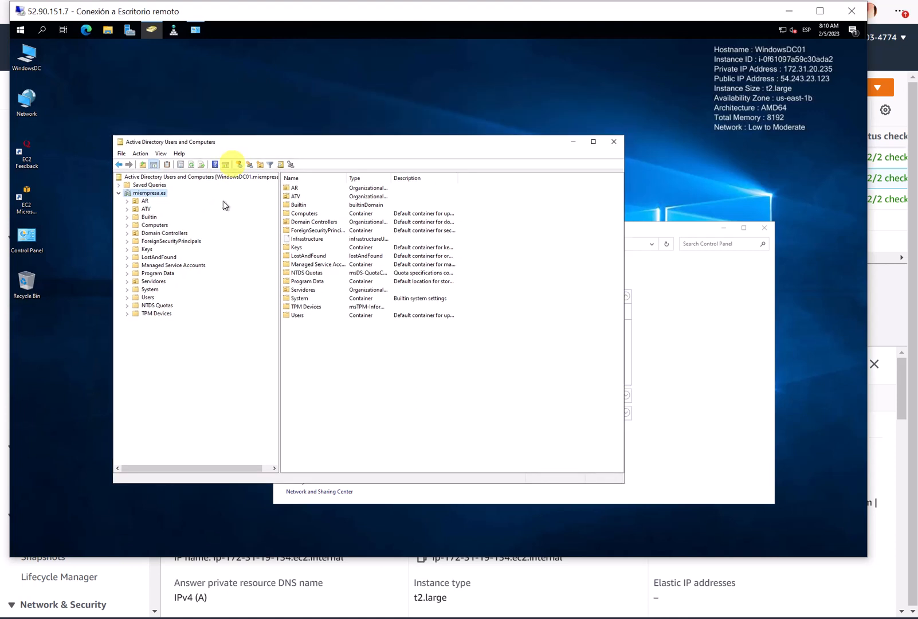
{"action": "left_click", "coordinate": [151, 227]}
{"action": "left_click", "coordinate": [309, 190]}
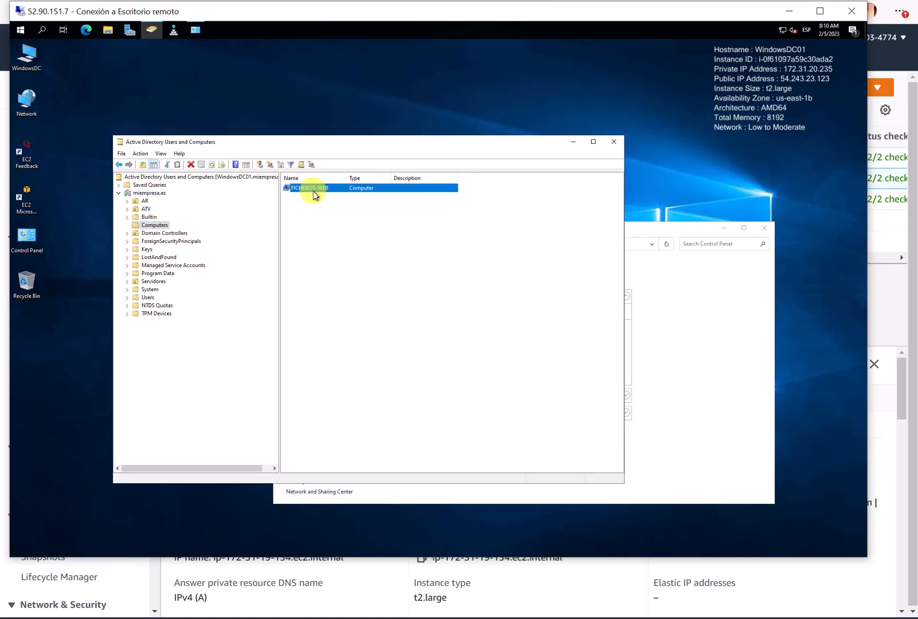
Look up the option for creating a new Organizational Unit under the miempresa.es domain without creating one.
{"action": "right_click", "coordinate": [146, 283]}
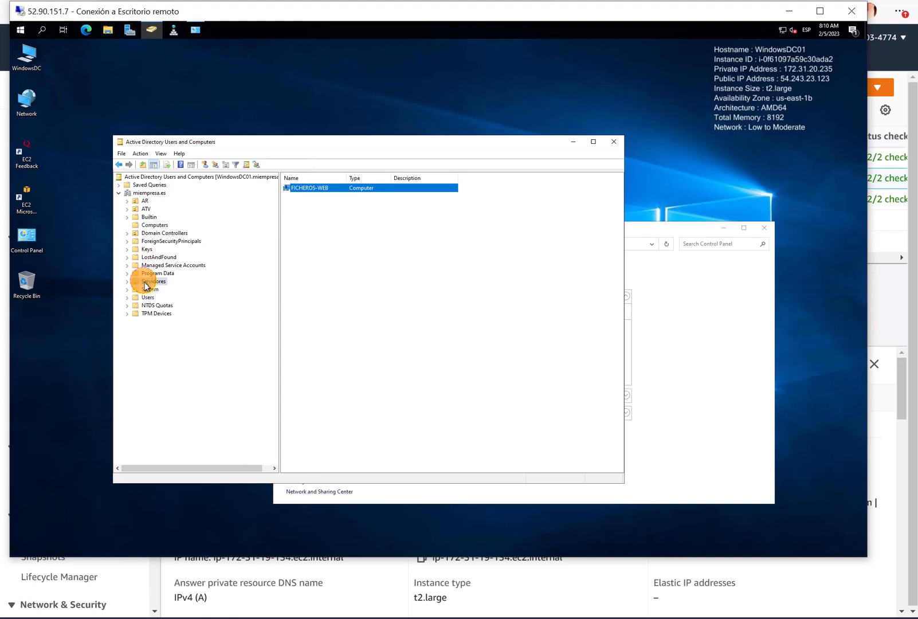
{"action": "left_click", "coordinate": [150, 192]}
{"action": "right_click", "coordinate": [154, 193]}
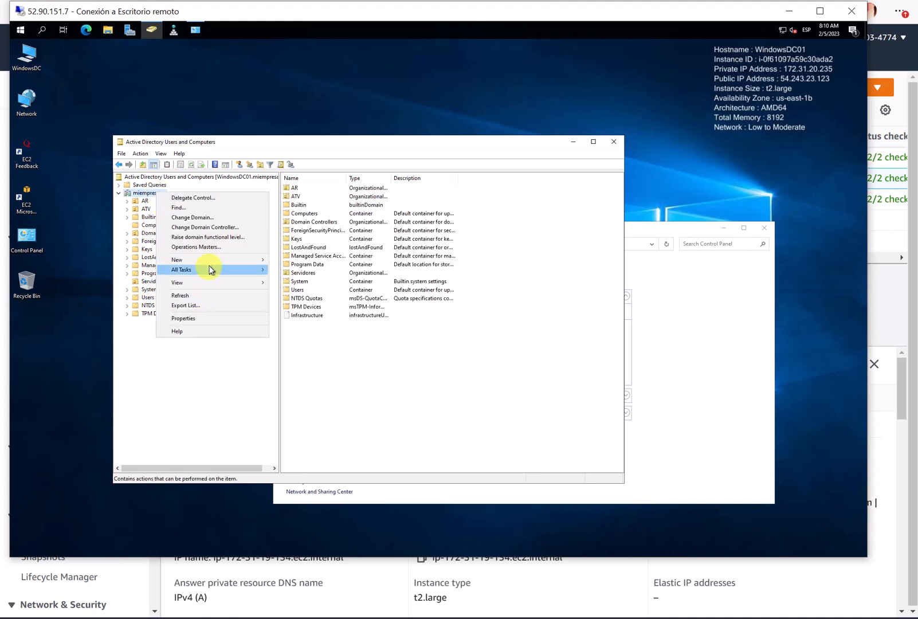
{"action": "mouse_move", "coordinate": [211, 260]}
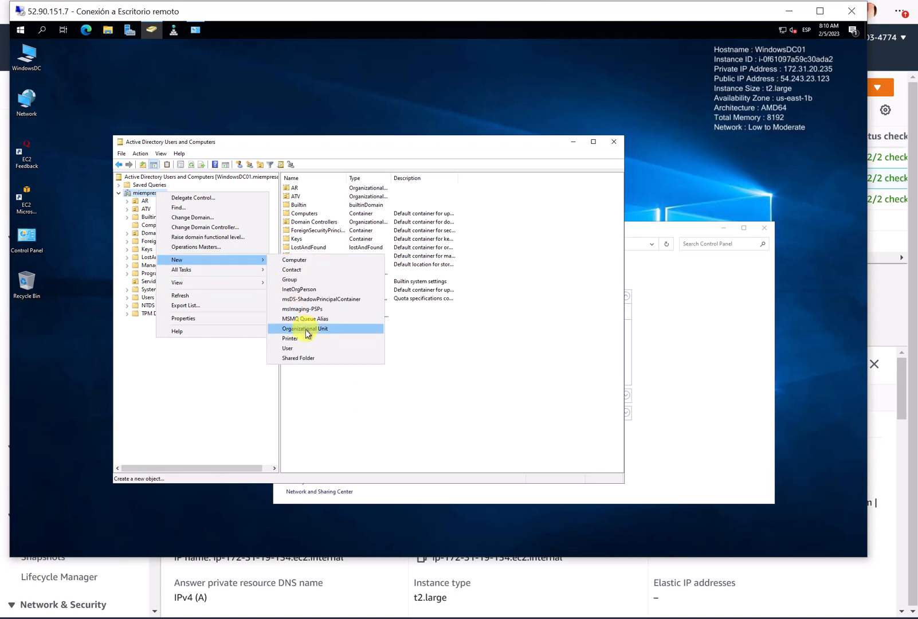
{"action": "left_click", "coordinate": [220, 390]}
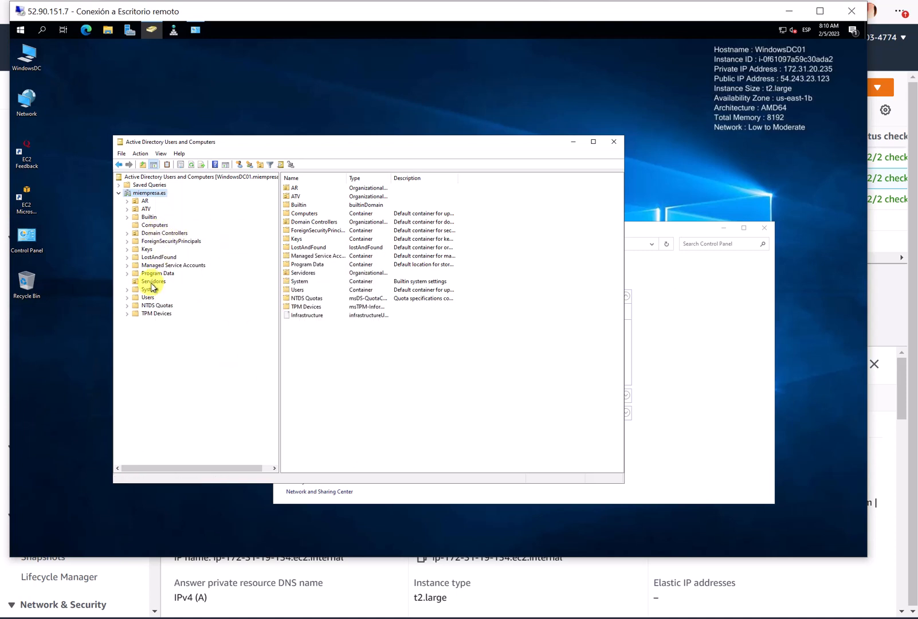
Delete the LAB computer from the Servidores organizational unit and confirm the deletion.
{"action": "left_click", "coordinate": [152, 281]}
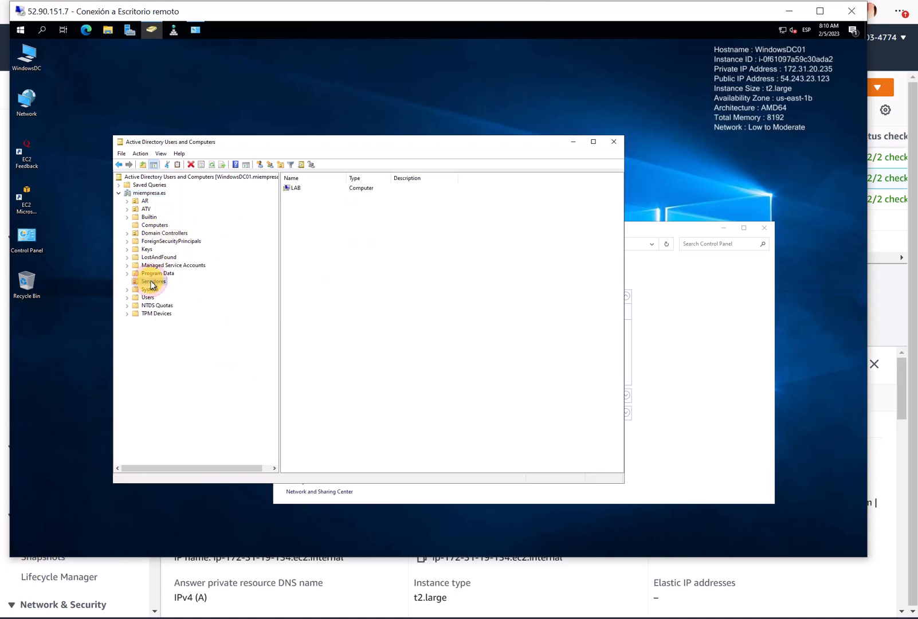
{"action": "left_click", "coordinate": [295, 192]}
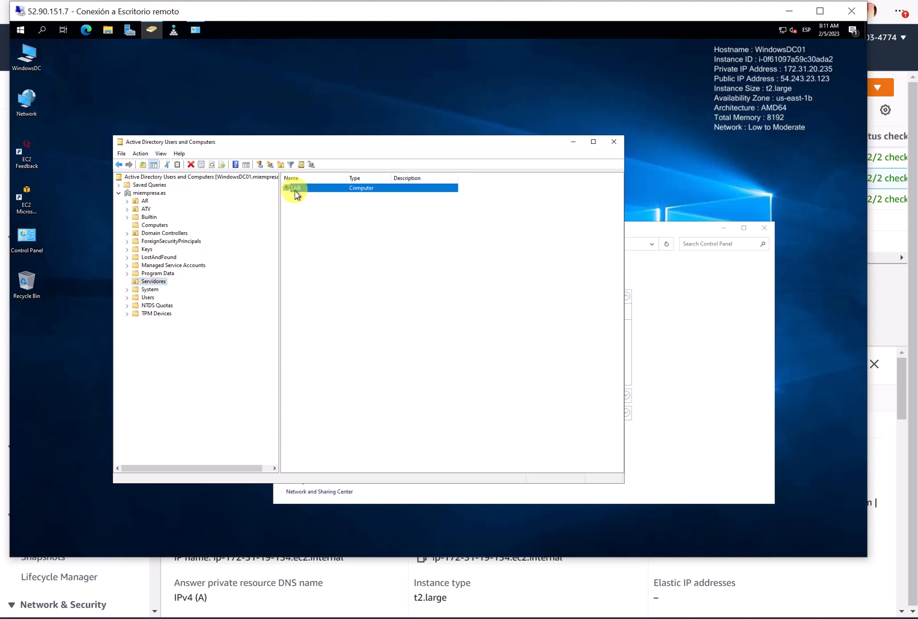
{"action": "key", "text": "Delete"}
{"action": "left_click", "coordinate": [474, 334]}
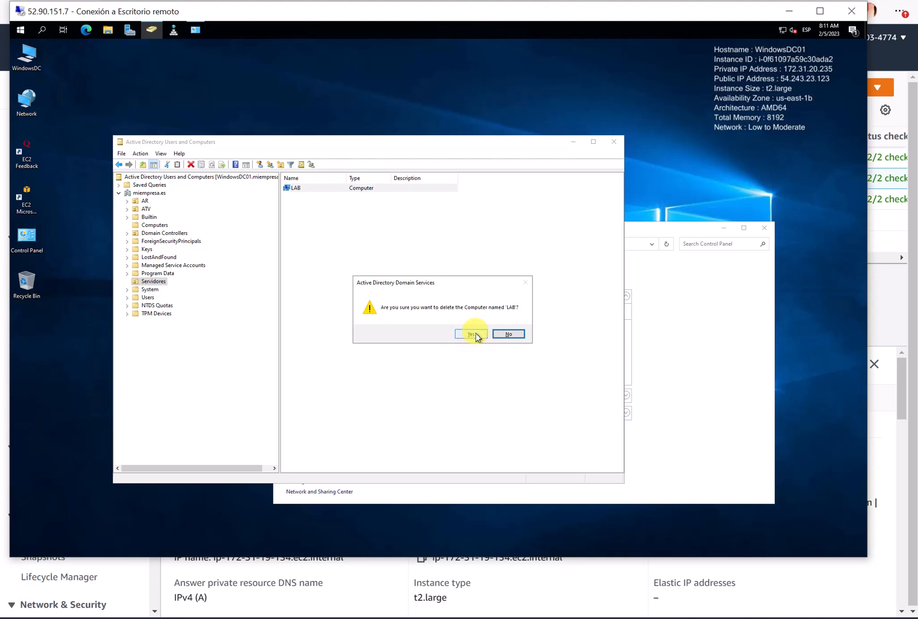
Move the FICHEROS-WEB computer from the Computers container into the Servidores organizational unit and accept the move warning.
{"action": "left_click", "coordinate": [154, 226]}
{"action": "left_click", "coordinate": [298, 189]}
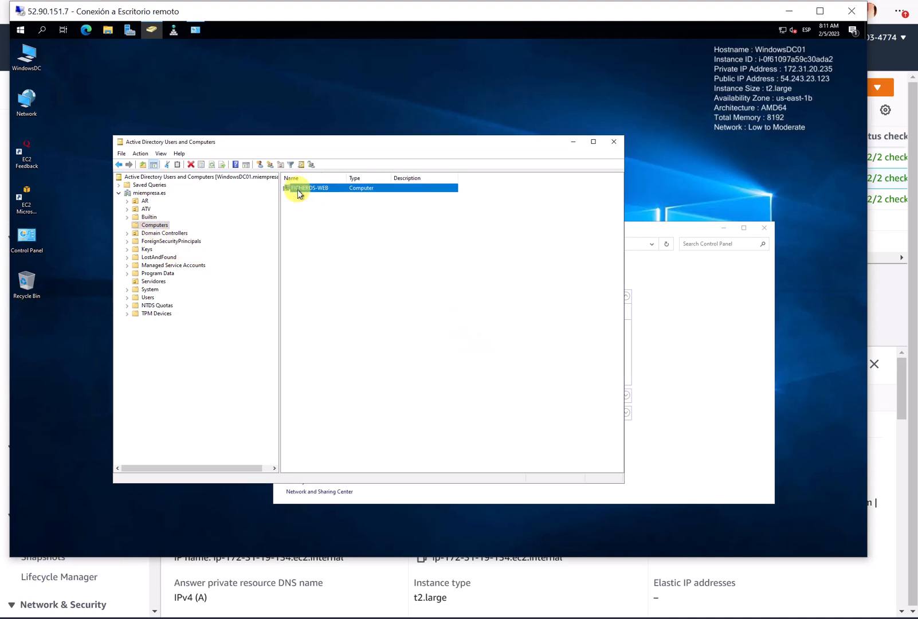
{"action": "left_click_drag", "start_coordinate": [298, 192], "coordinate": [148, 288]}
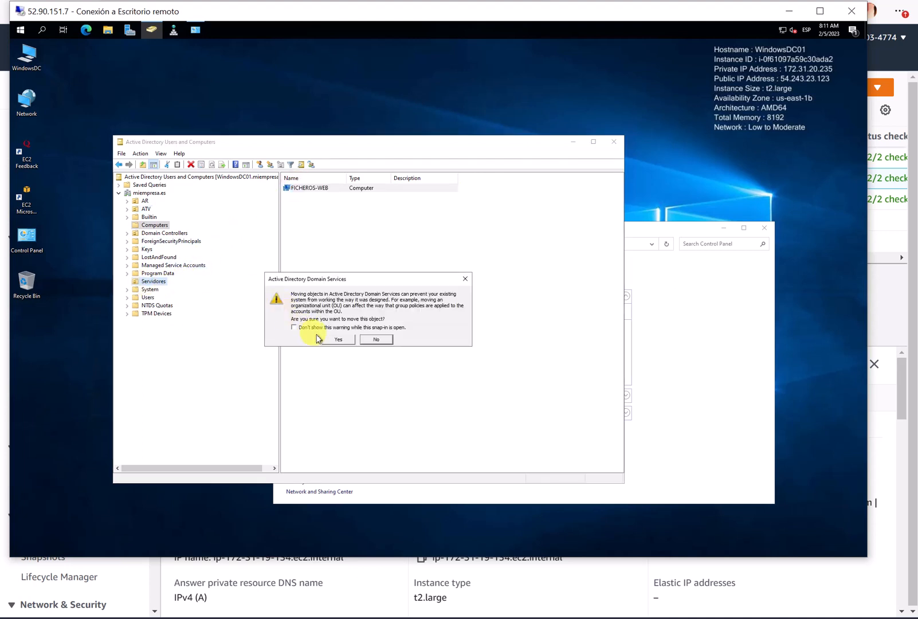
{"action": "left_click", "coordinate": [337, 340]}
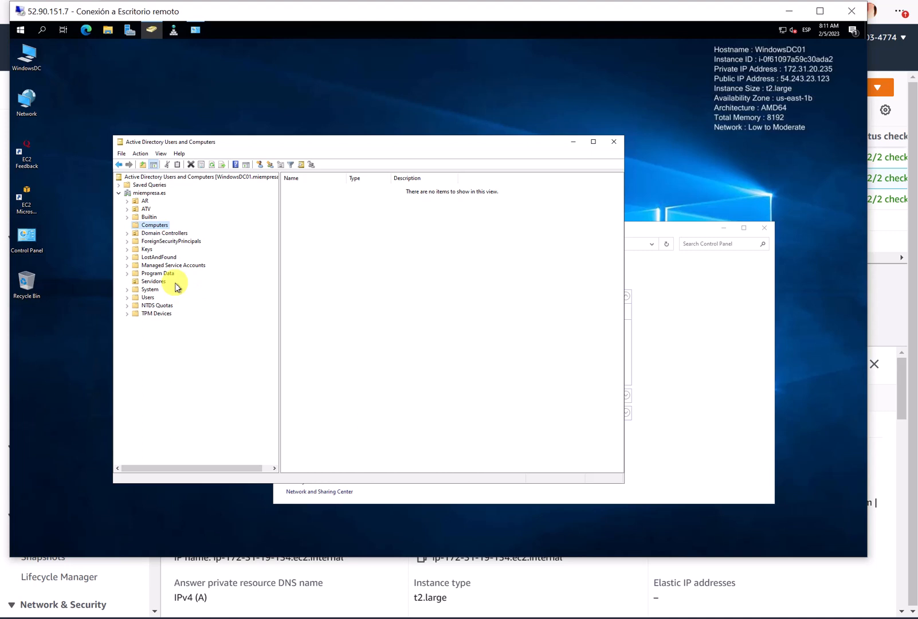
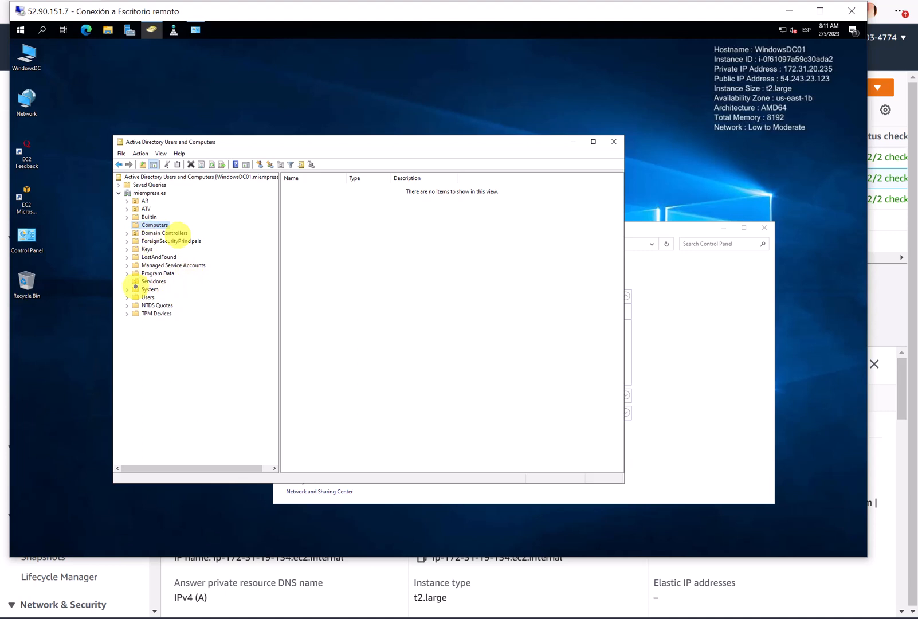
Draw short blue on-screen underlines beneath the Servidores and TPM Devices folder icons in the console tree.
{"action": "left_click_drag", "start_coordinate": [131, 286], "coordinate": [137, 286]}
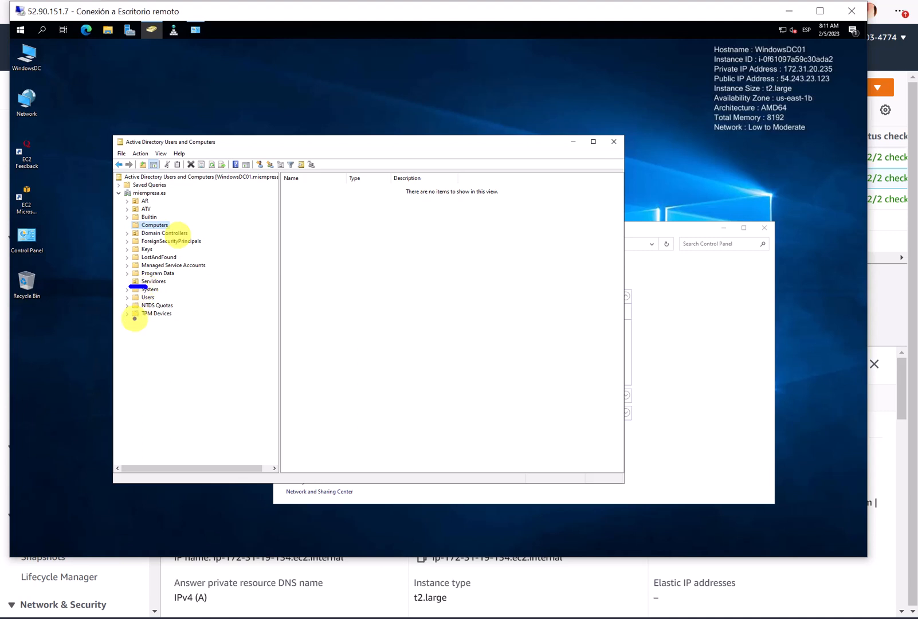
{"action": "left_click_drag", "start_coordinate": [127, 320], "coordinate": [139, 320]}
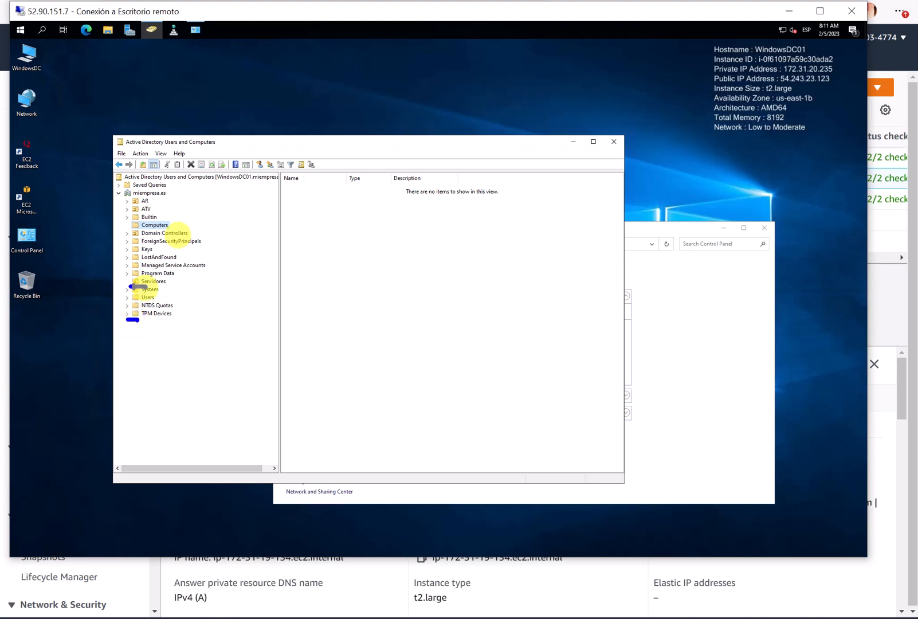
Clear the on-screen underlines and view the computers in the Maquinas organizational unit under ATV > Deportes.
{"action": "key", "text": "Escape"}
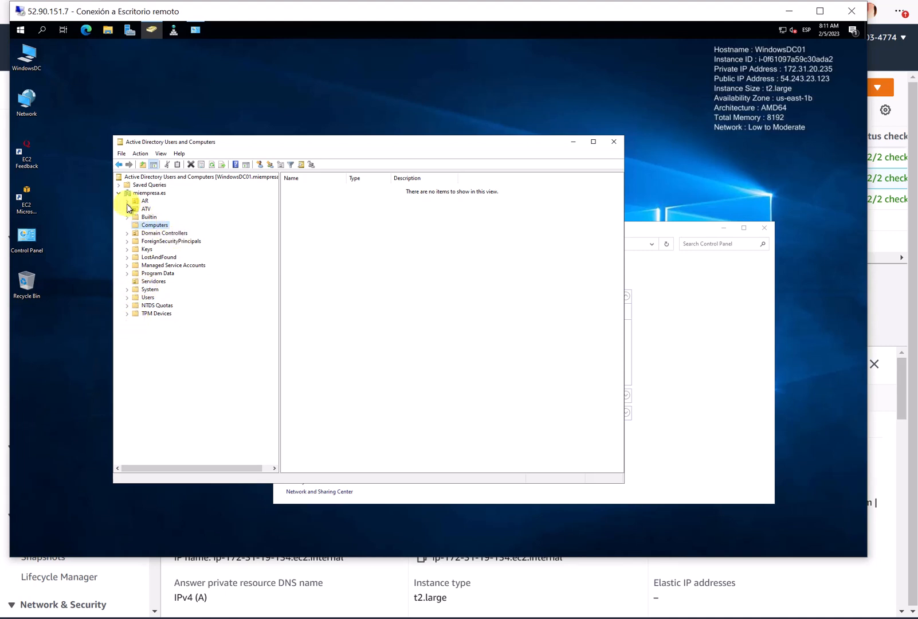
{"action": "left_click", "coordinate": [128, 209]}
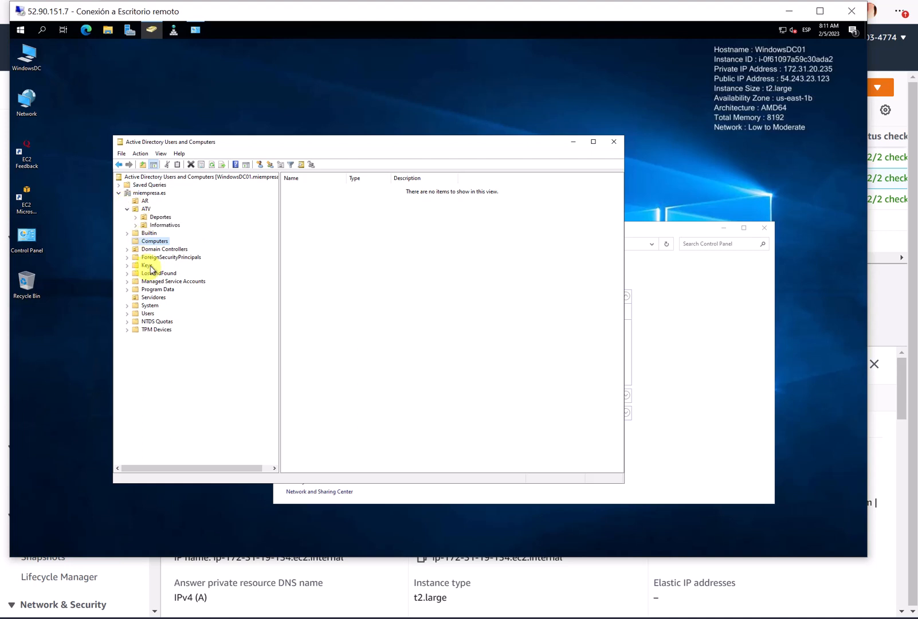
{"action": "left_click", "coordinate": [146, 210]}
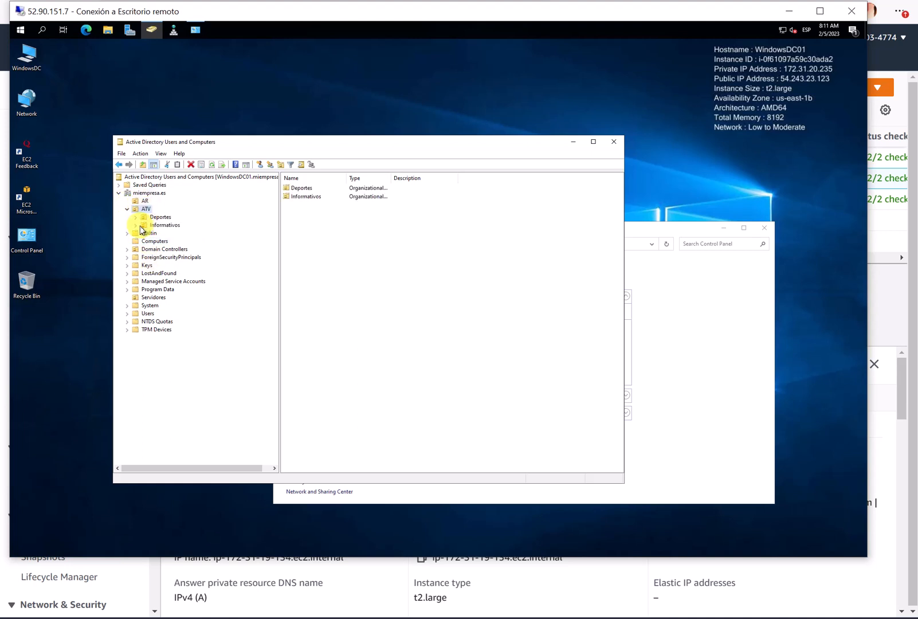
{"action": "left_click", "coordinate": [136, 217]}
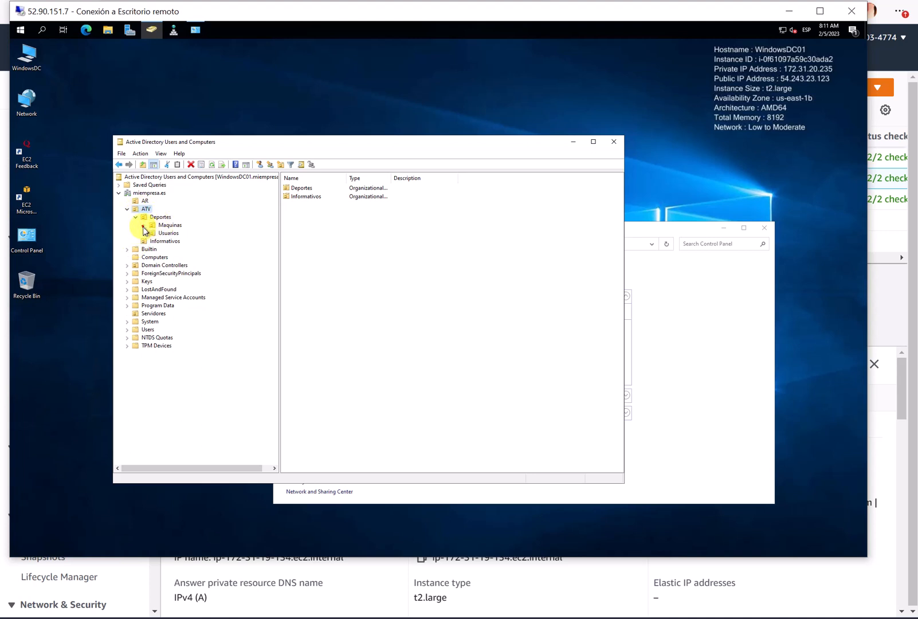
{"action": "left_click", "coordinate": [162, 225]}
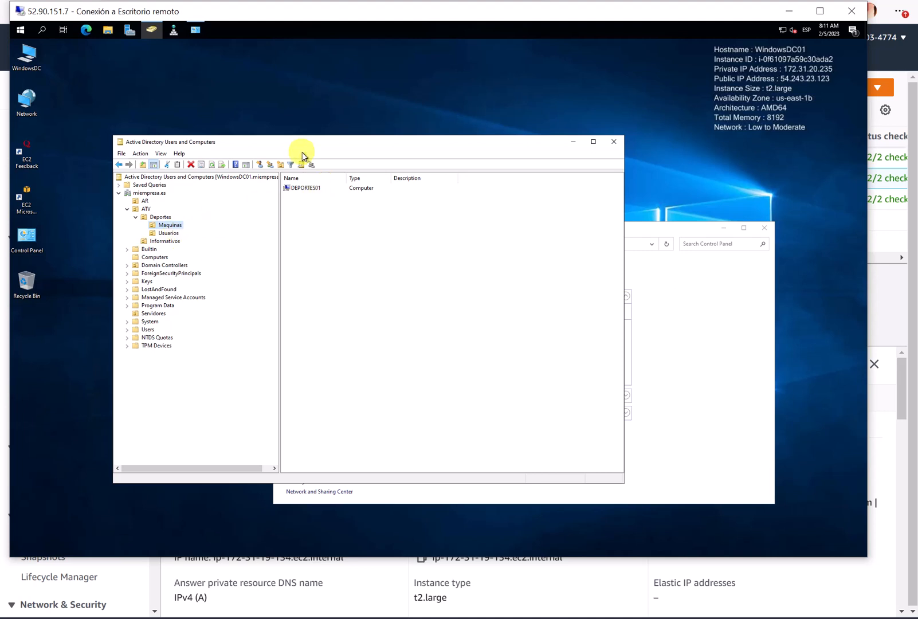
Shift the Active Directory Users and Computers window and the Windows Defender Firewall window aside so both are readable.
{"action": "left_click_drag", "start_coordinate": [296, 147], "coordinate": [247, 138]}
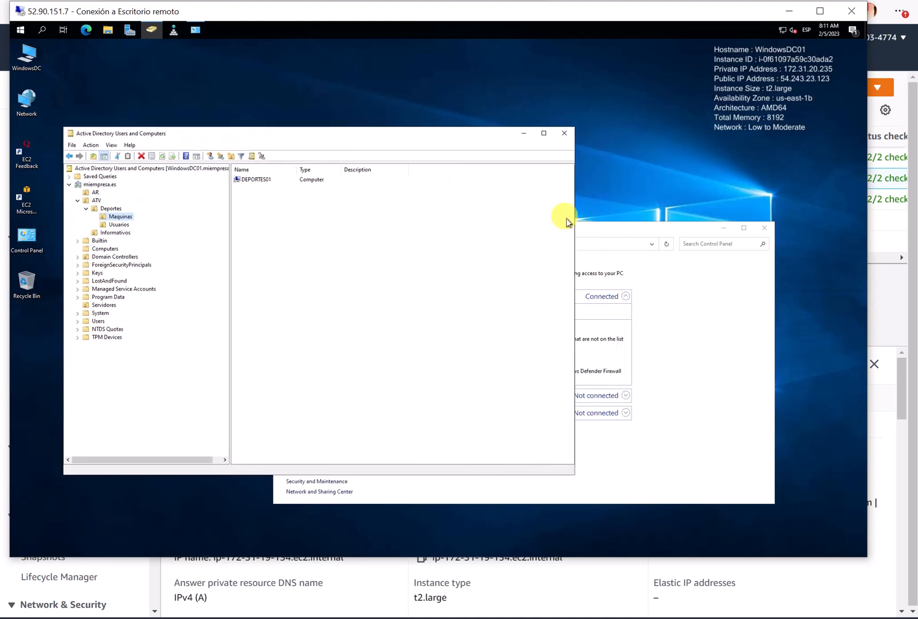
{"action": "left_click", "coordinate": [612, 231]}
{"action": "left_click_drag", "start_coordinate": [561, 237], "coordinate": [547, 239]}
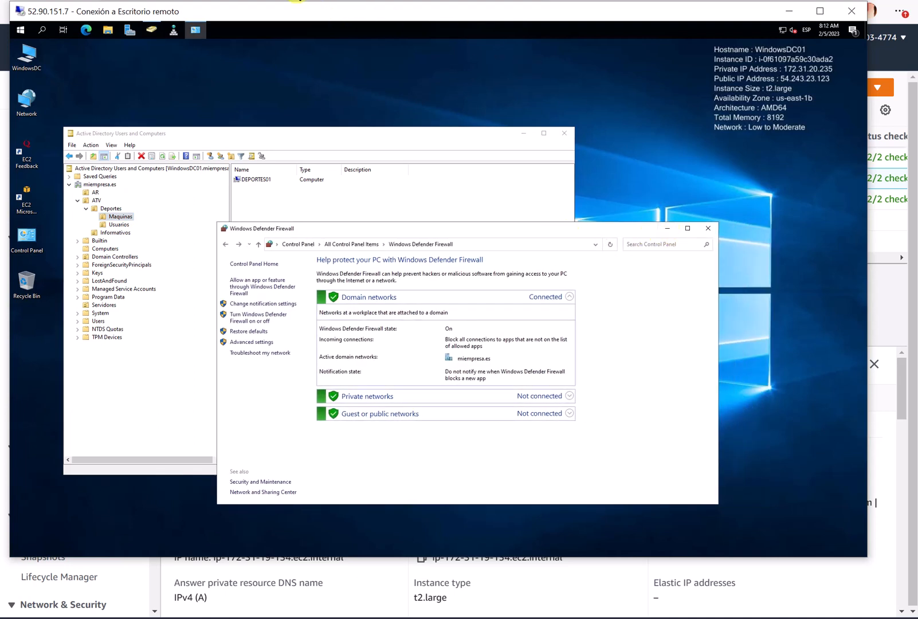
Switch to the EC2 console, select the ficheros-web instance and temporarily mark its public IPv4 address with a circle and an arrow.
{"action": "left_click", "coordinate": [295, 1]}
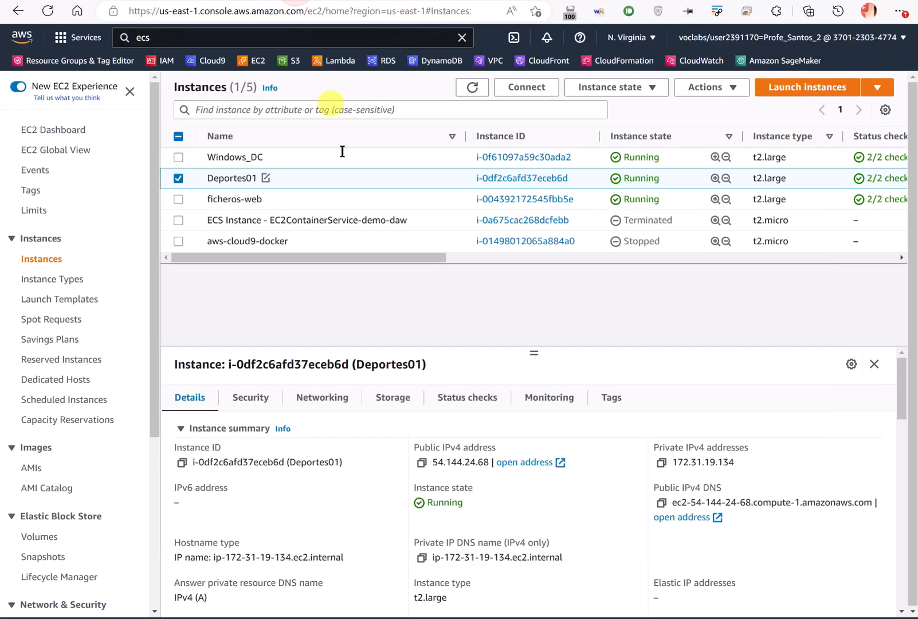
{"action": "left_click", "coordinate": [310, 194]}
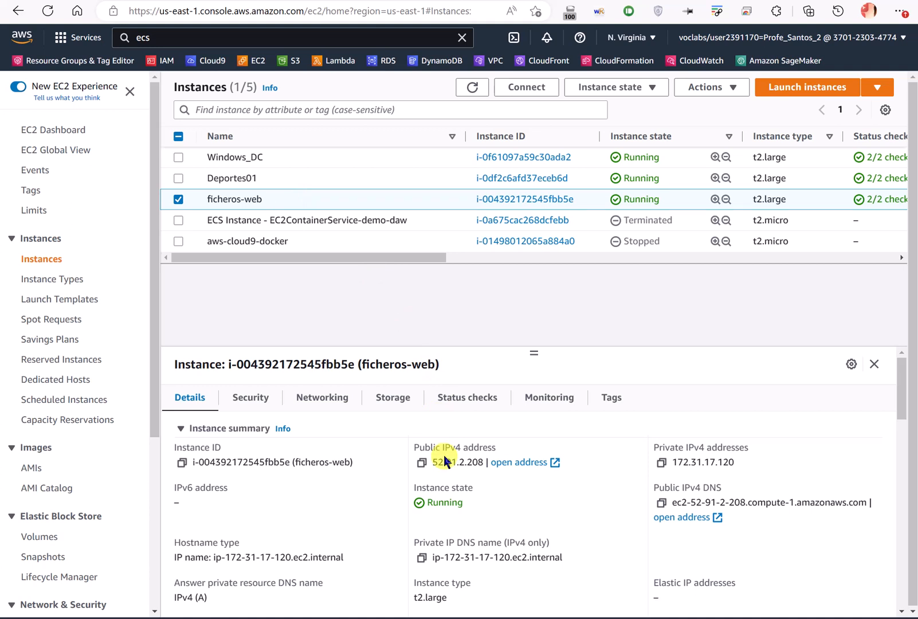
{"action": "mouse_move", "coordinate": [435, 452]}
{"action": "left_mouse_down"}
{"action": "mouse_move", "coordinate": [420, 463]}
{"action": "mouse_move", "coordinate": [516, 483]}
{"action": "mouse_move", "coordinate": [505, 431]}
{"action": "mouse_move", "coordinate": [427, 443]}
{"action": "left_mouse_up"}
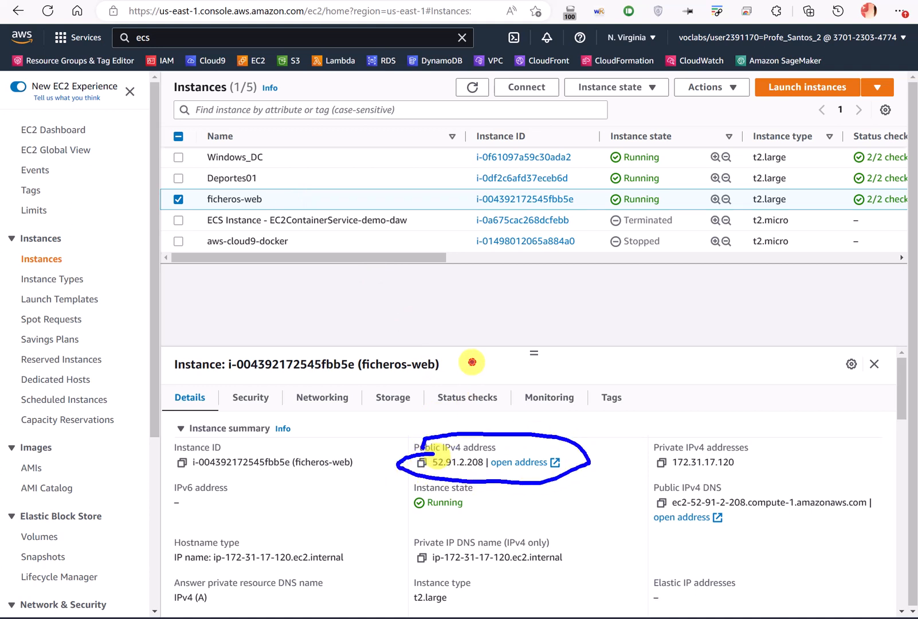
{"action": "mouse_move", "coordinate": [472, 361]}
{"action": "left_mouse_down"}
{"action": "mouse_move", "coordinate": [472, 448]}
{"action": "mouse_move", "coordinate": [480, 441]}
{"action": "left_mouse_up"}
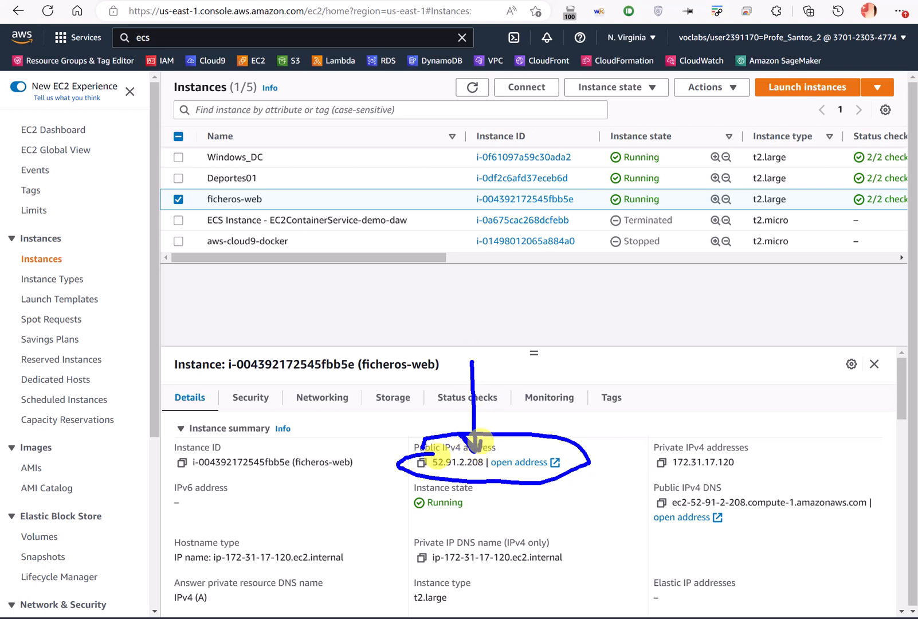
{"action": "key", "text": "Escape"}
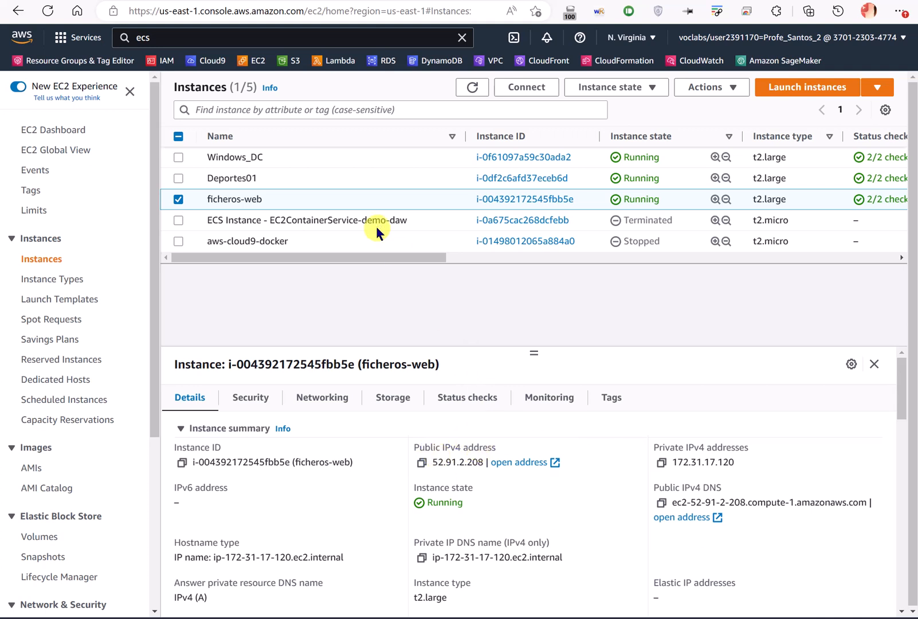
Switch to the Excalidraw server diagram and make temporary on-screen markings over its server boxes, clearing them when finished.
{"action": "key", "text": "alt+Tab"}
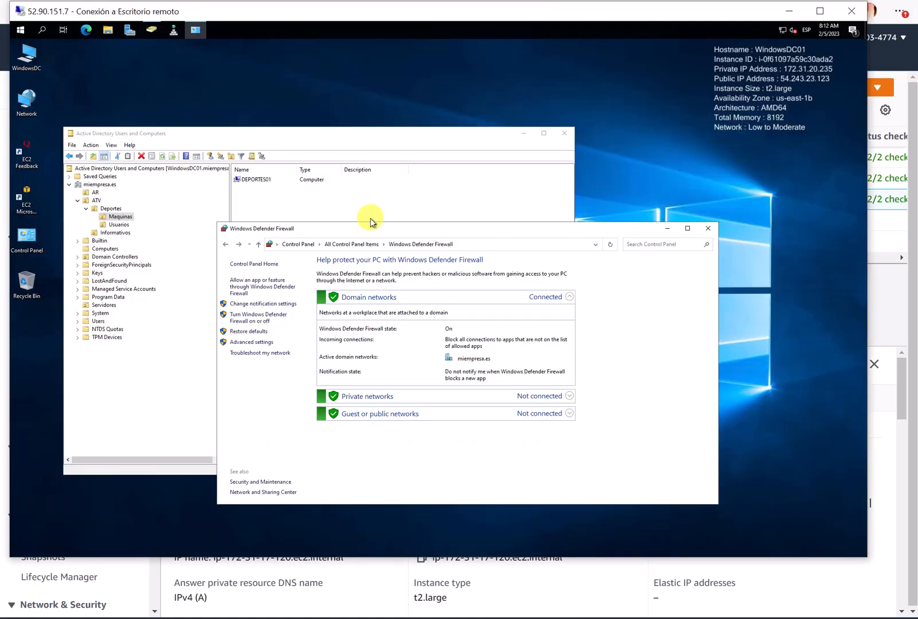
{"action": "key", "text": "alt+Tab"}
{"action": "key", "text": "alt+Tab"}
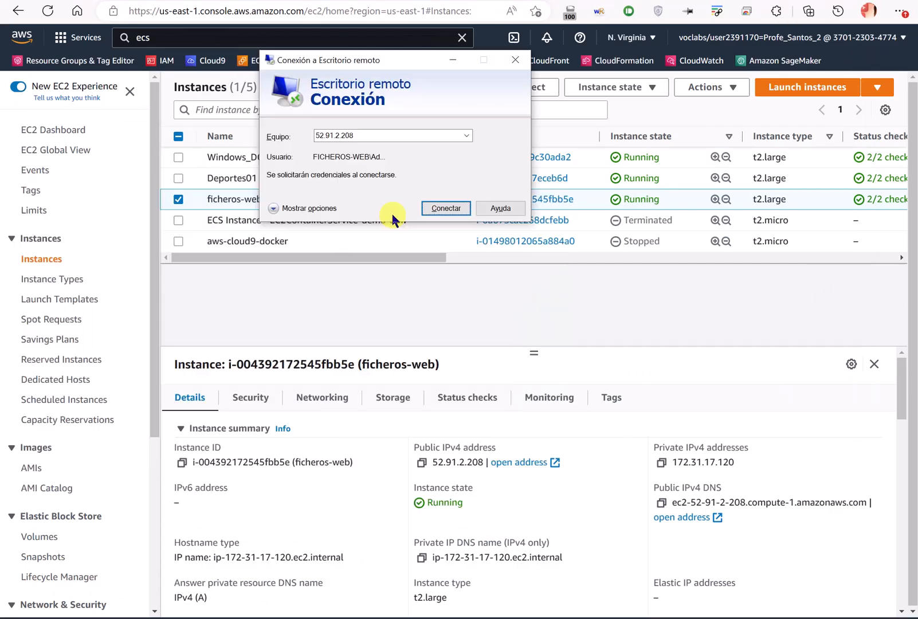
{"action": "key", "text": "alt+Tab"}
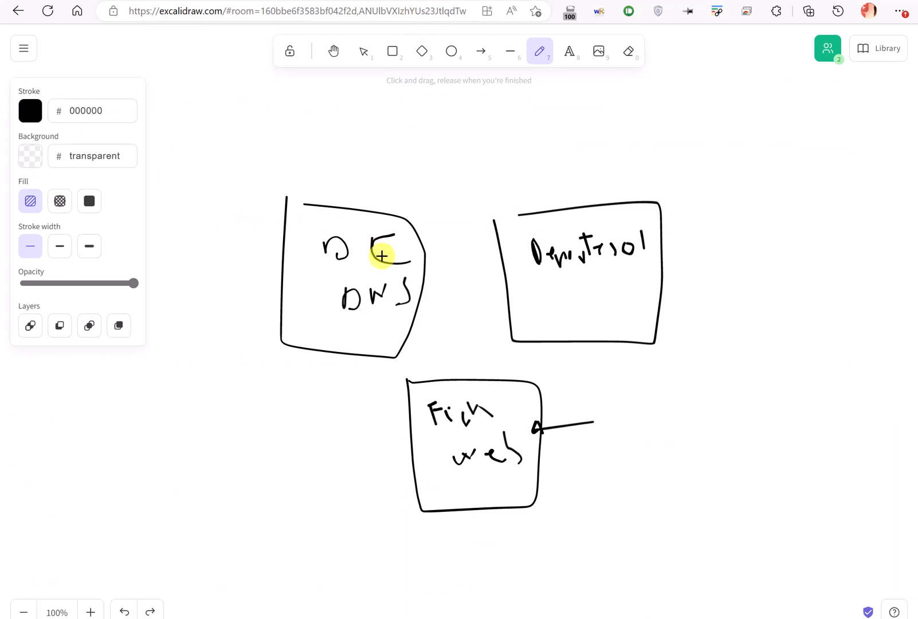
{"action": "mouse_move", "coordinate": [301, 401]}
{"action": "left_mouse_down"}
{"action": "mouse_move", "coordinate": [314, 328]}
{"action": "mouse_move", "coordinate": [483, 324]}
{"action": "mouse_move", "coordinate": [539, 307]}
{"action": "mouse_move", "coordinate": [533, 325]}
{"action": "left_mouse_up"}
{"action": "mouse_move", "coordinate": [362, 324]}
{"action": "left_mouse_down"}
{"action": "mouse_move", "coordinate": [474, 383]}
{"action": "mouse_move", "coordinate": [468, 388]}
{"action": "left_mouse_up"}
{"action": "key", "text": "Escape"}
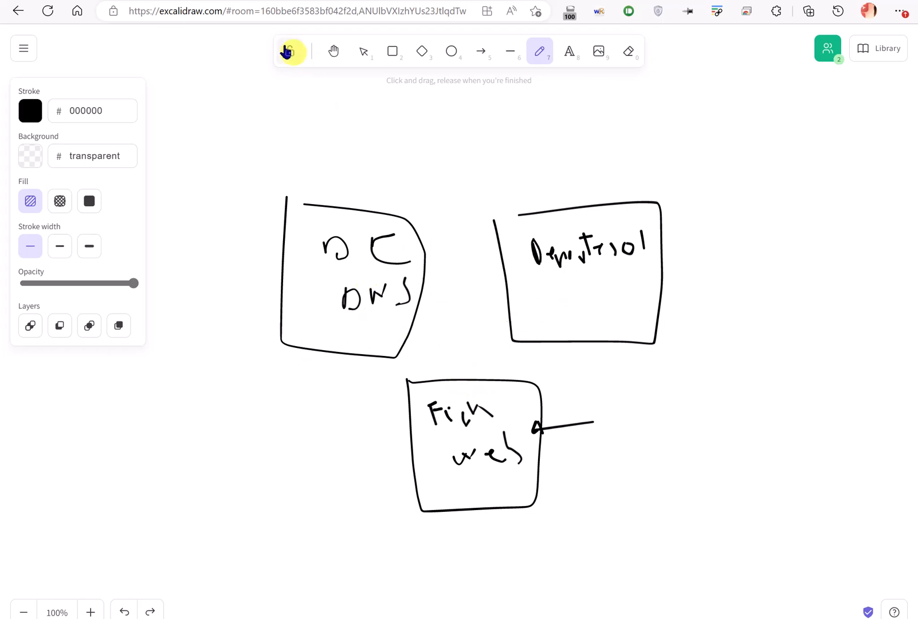
Close the local Remote Desktop connection dialog for 52.91.2.208 and return to the domain controller's 52.90.151.7 remote session.
{"action": "key", "text": "alt+Tab"}
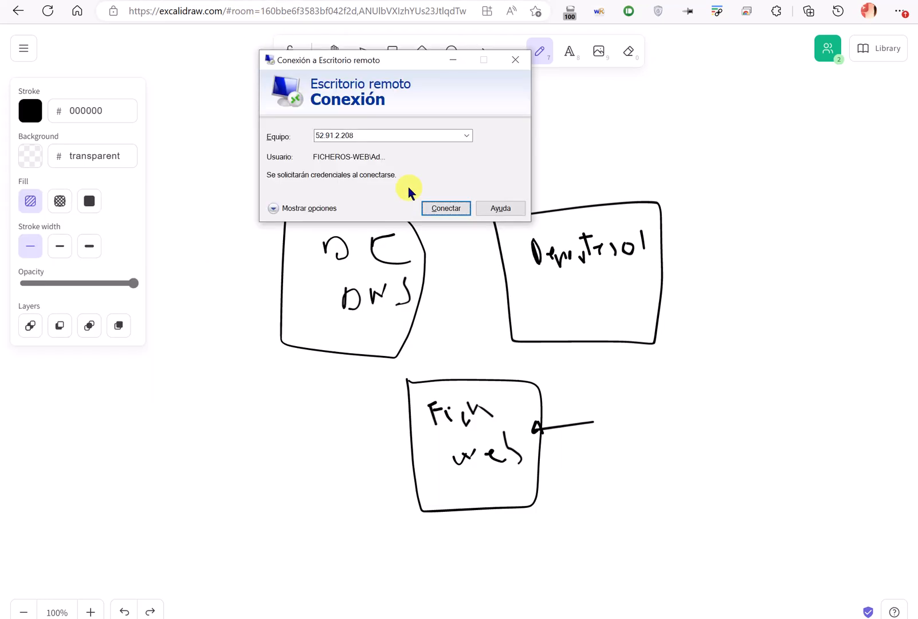
{"action": "left_click", "coordinate": [523, 61]}
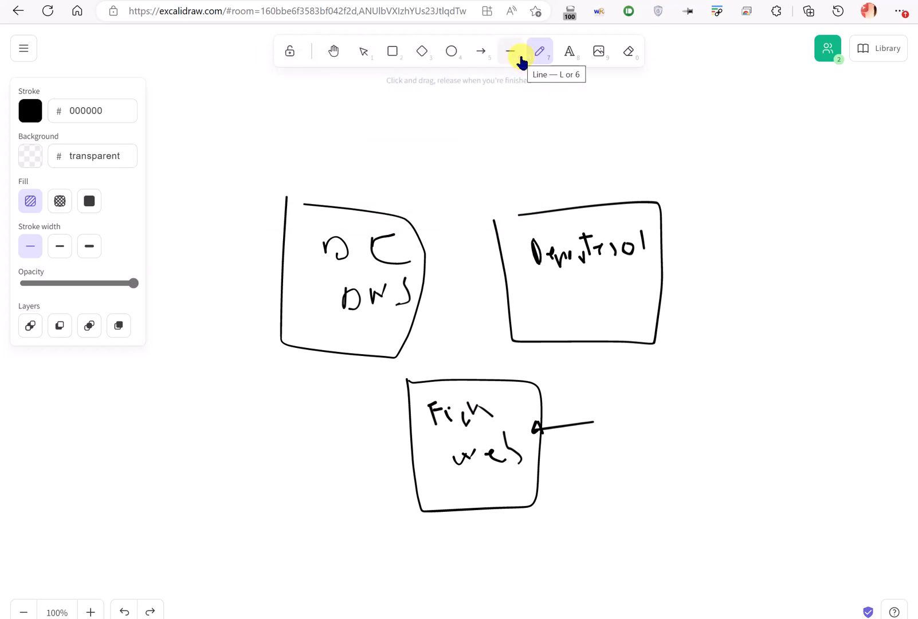
{"action": "key", "text": "alt+Tab"}
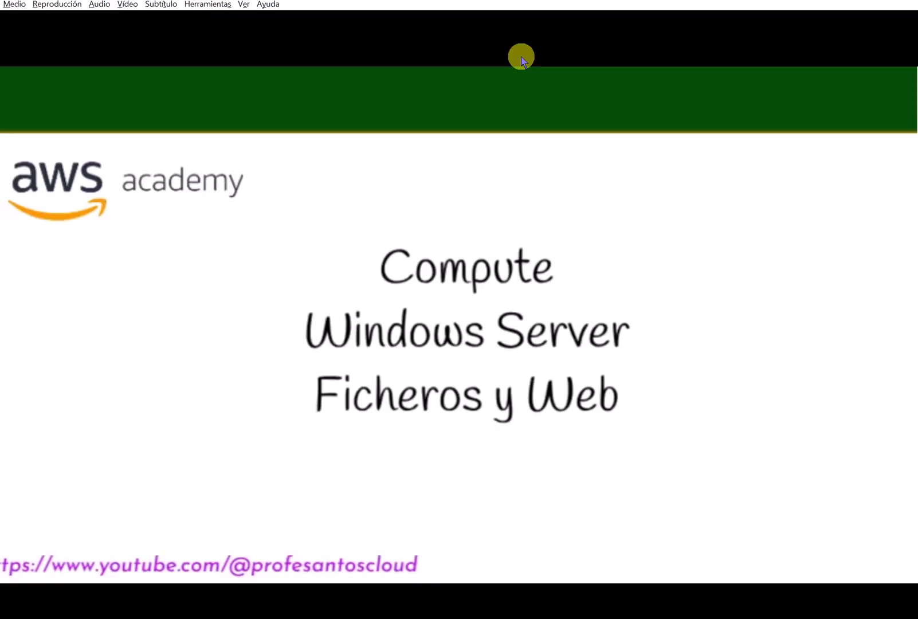
{"action": "key", "text": "alt+Tab"}
{"action": "key", "text": "alt+Tab"}
{"action": "key", "text": "alt+Tab"}
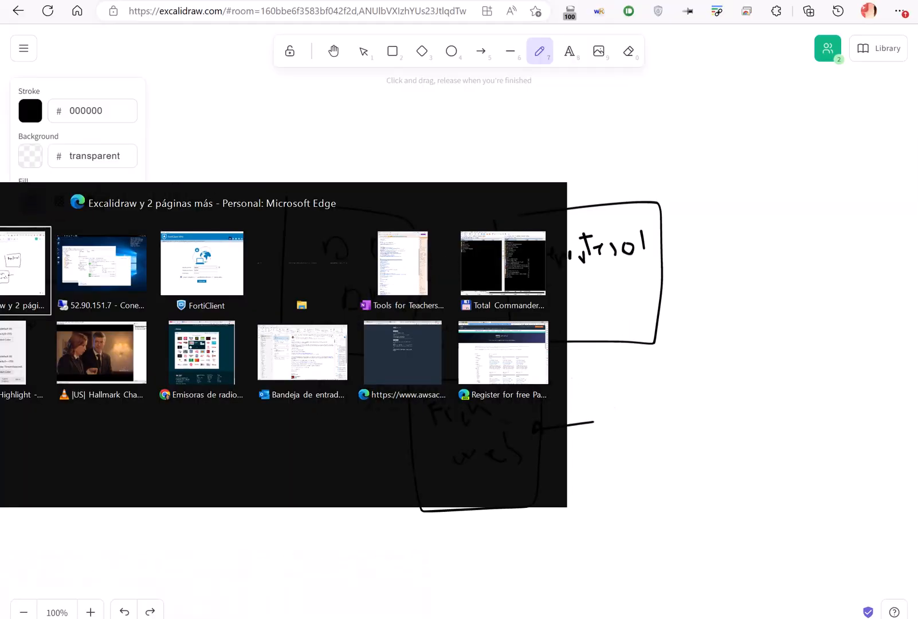
{"action": "key", "text": "alt+Tab"}
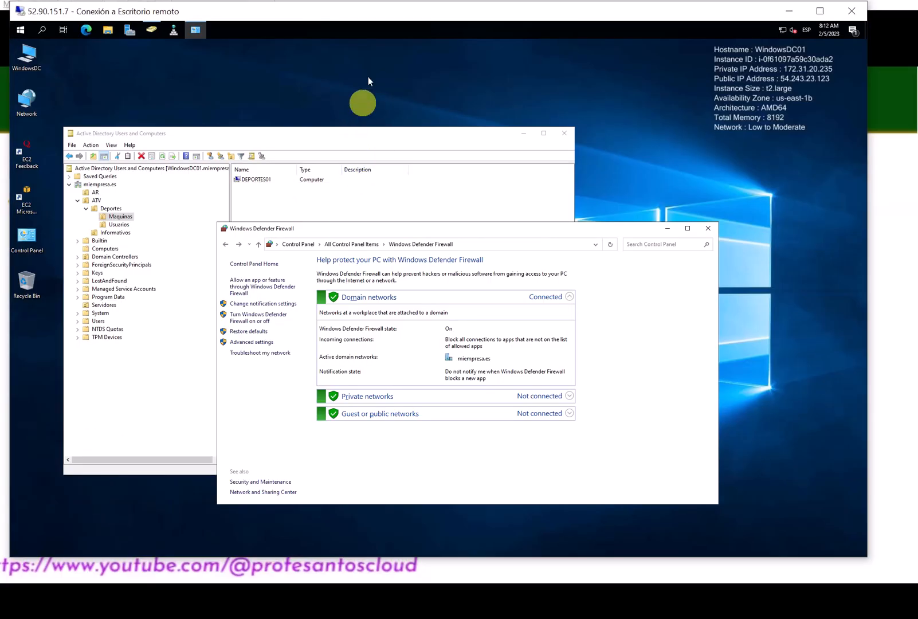
Reposition the remote session window and temporarily circle the IP address in its title.
{"action": "left_click_drag", "start_coordinate": [377, 19], "coordinate": [400, 21]}
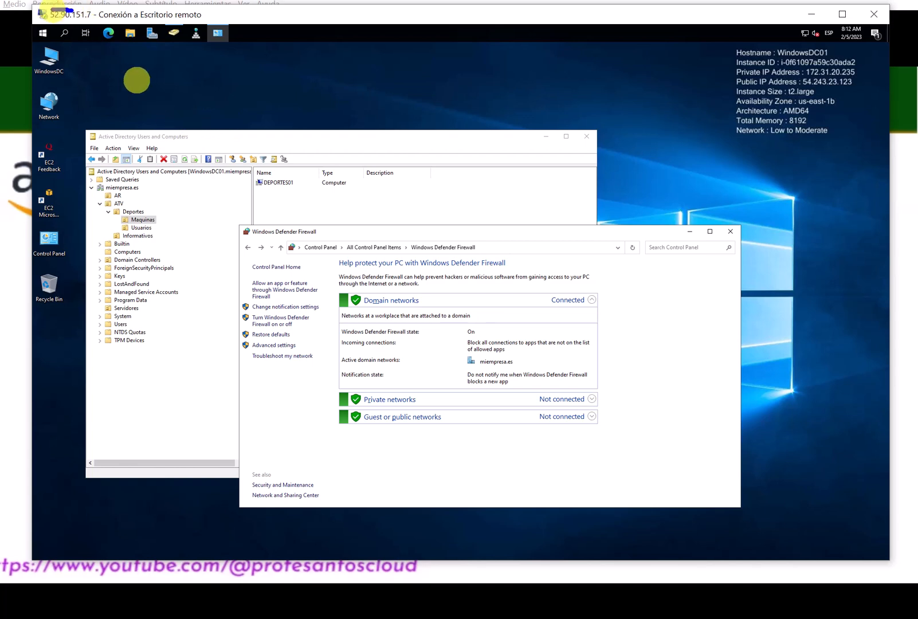
{"action": "mouse_move", "coordinate": [68, 9]}
{"action": "left_mouse_down"}
{"action": "mouse_move", "coordinate": [45, 19]}
{"action": "mouse_move", "coordinate": [80, 28]}
{"action": "mouse_move", "coordinate": [88, 11]}
{"action": "mouse_move", "coordinate": [60, 5]}
{"action": "left_mouse_up"}
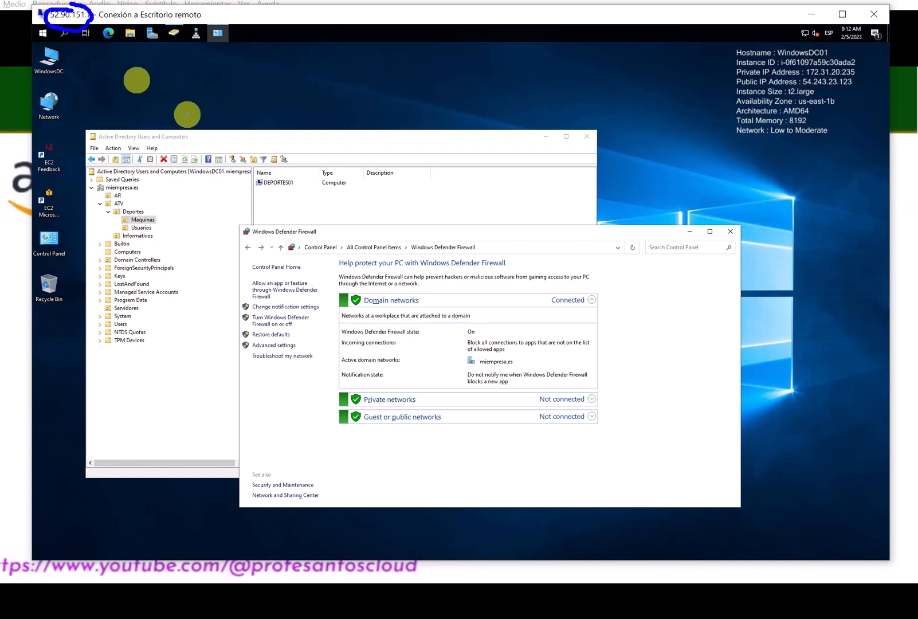
{"action": "key", "text": "Escape"}
Rearrange the Active Directory window higher on the remote desktop and bring the firewall window forward below it.
{"action": "left_click_drag", "start_coordinate": [306, 102], "coordinate": [307, 56]}
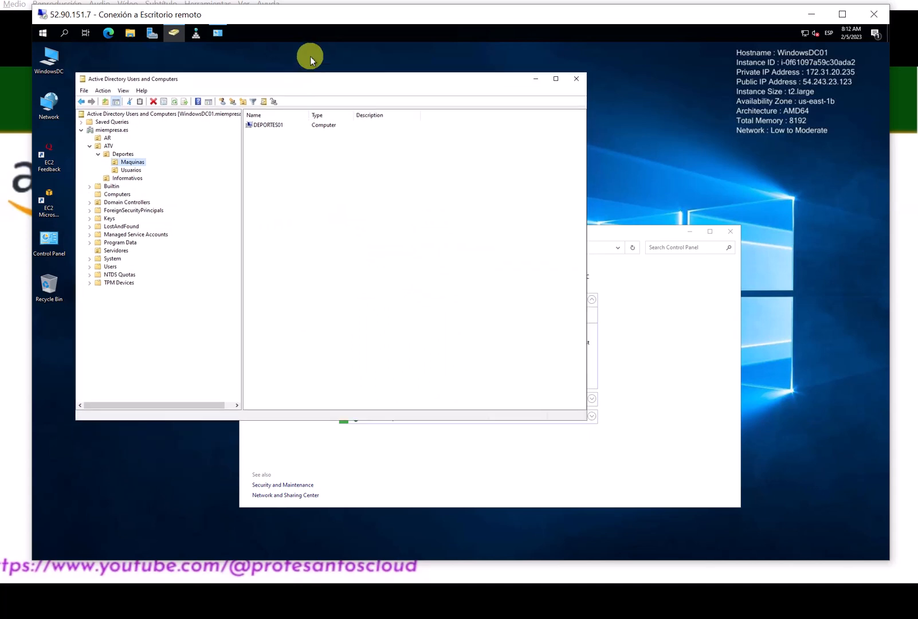
{"action": "left_click", "coordinate": [647, 303]}
{"action": "left_click_drag", "start_coordinate": [627, 237], "coordinate": [583, 243]}
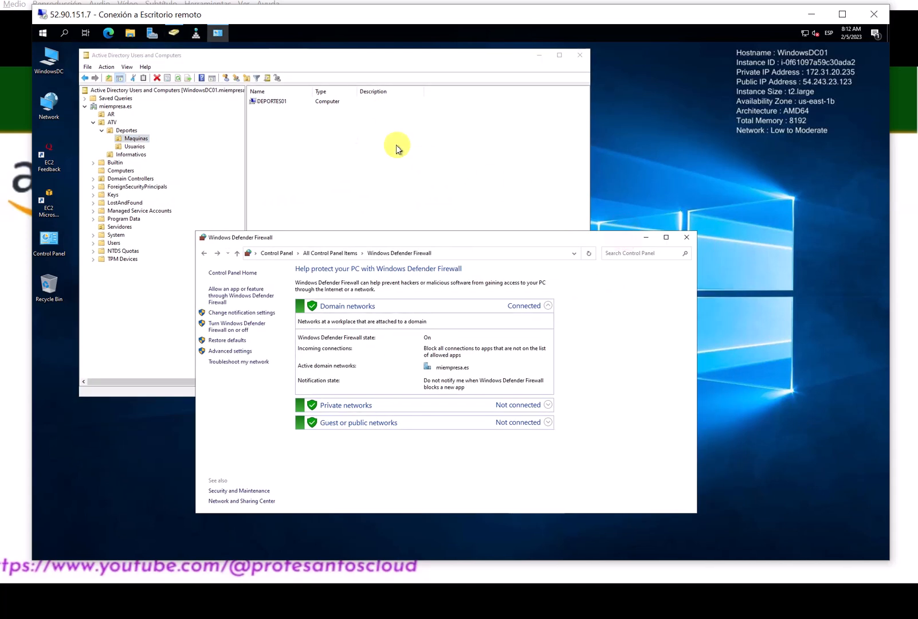
Search the domain controller for "remote" and open the Remote Desktop Connection app.
{"action": "left_click", "coordinate": [66, 33]}
{"action": "type", "text": "rd"}
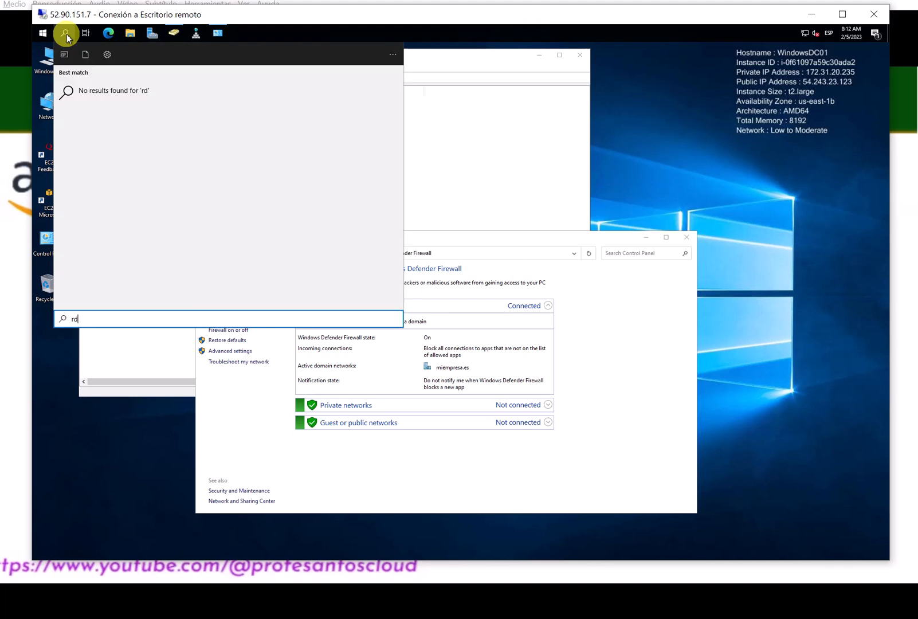
{"action": "key", "text": "BackSpace"}
{"action": "key", "text": "BackSpace"}
{"action": "type", "text": "remote"}
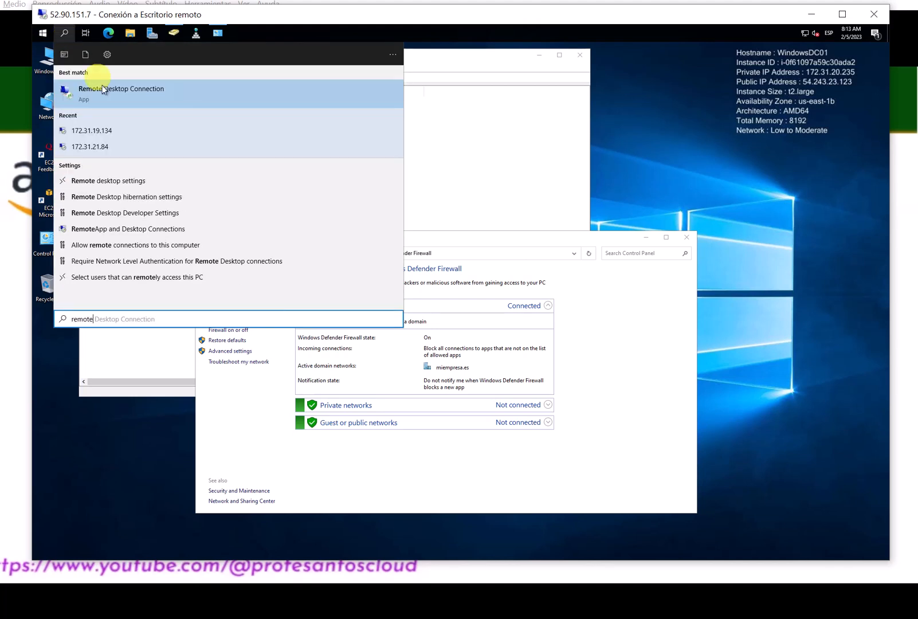
{"action": "left_click", "coordinate": [104, 90]}
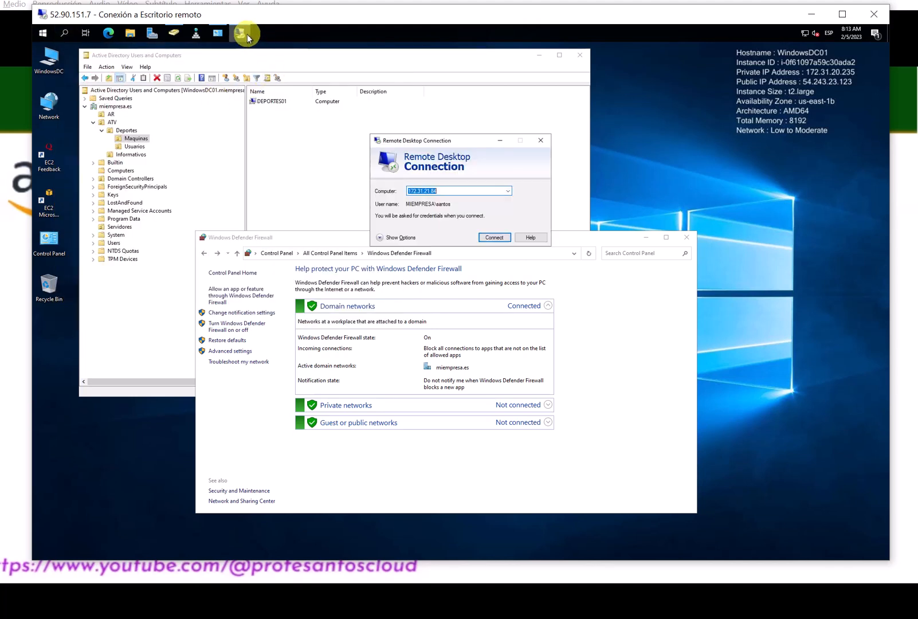
Pin Remote Desktop Connection to the domain controller's taskbar and reposition its connection dialog.
{"action": "left_click", "coordinate": [246, 34]}
{"action": "right_click", "coordinate": [242, 33]}
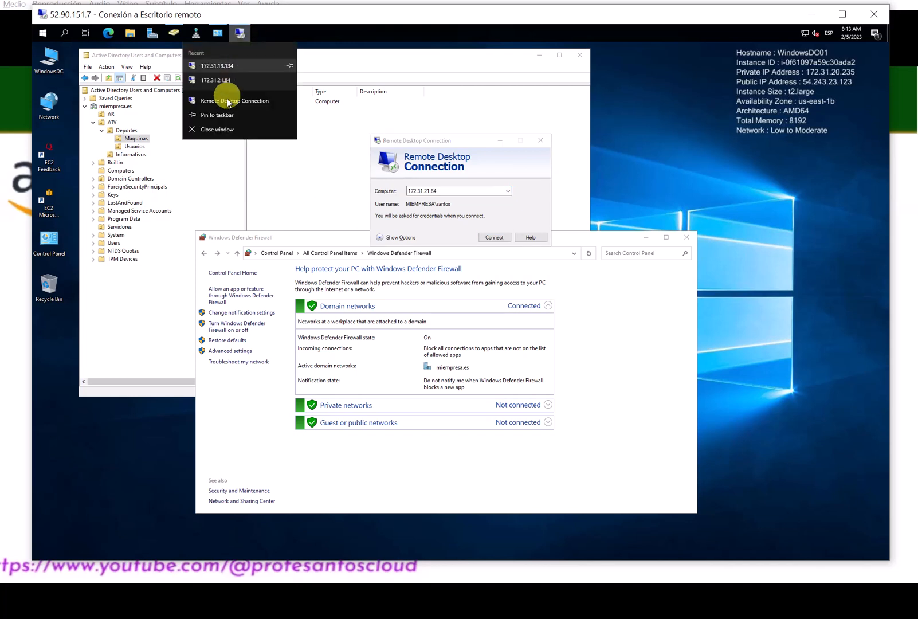
{"action": "left_click", "coordinate": [224, 115]}
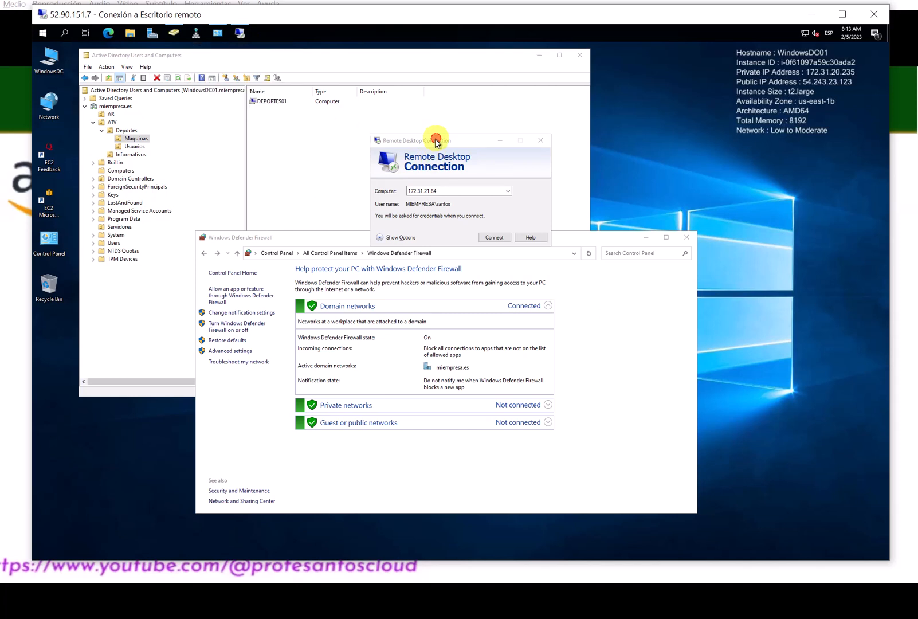
{"action": "left_click_drag", "start_coordinate": [430, 139], "coordinate": [405, 138]}
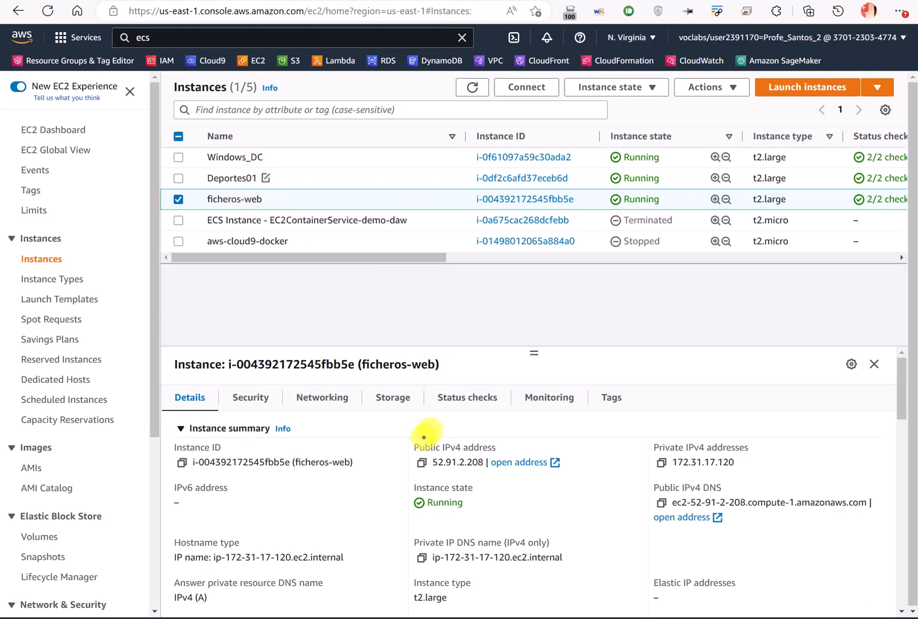
Circle the ficheros-web instance's public and private IPv4 addresses in the EC2 console, clear the marks and return to the remote session.
{"action": "mouse_move", "coordinate": [457, 437]}
{"action": "left_mouse_down"}
{"action": "mouse_move", "coordinate": [418, 423]}
{"action": "mouse_move", "coordinate": [401, 467]}
{"action": "mouse_move", "coordinate": [459, 483]}
{"action": "mouse_move", "coordinate": [522, 461]}
{"action": "mouse_move", "coordinate": [439, 427]}
{"action": "left_mouse_up"}
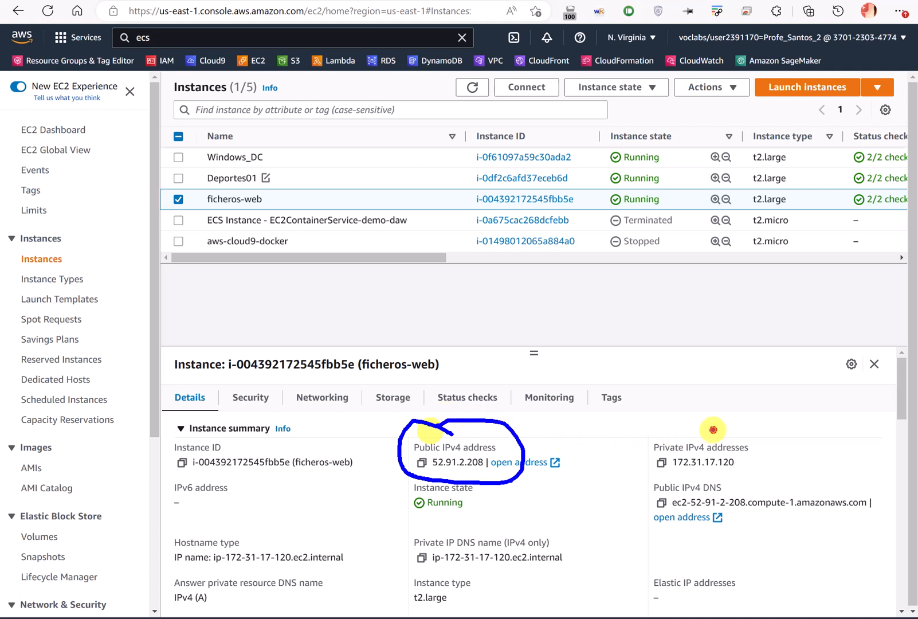
{"action": "mouse_move", "coordinate": [714, 428]}
{"action": "left_mouse_down"}
{"action": "mouse_move", "coordinate": [633, 450]}
{"action": "mouse_move", "coordinate": [765, 467]}
{"action": "mouse_move", "coordinate": [706, 425]}
{"action": "left_mouse_up"}
{"action": "key", "text": "Escape"}
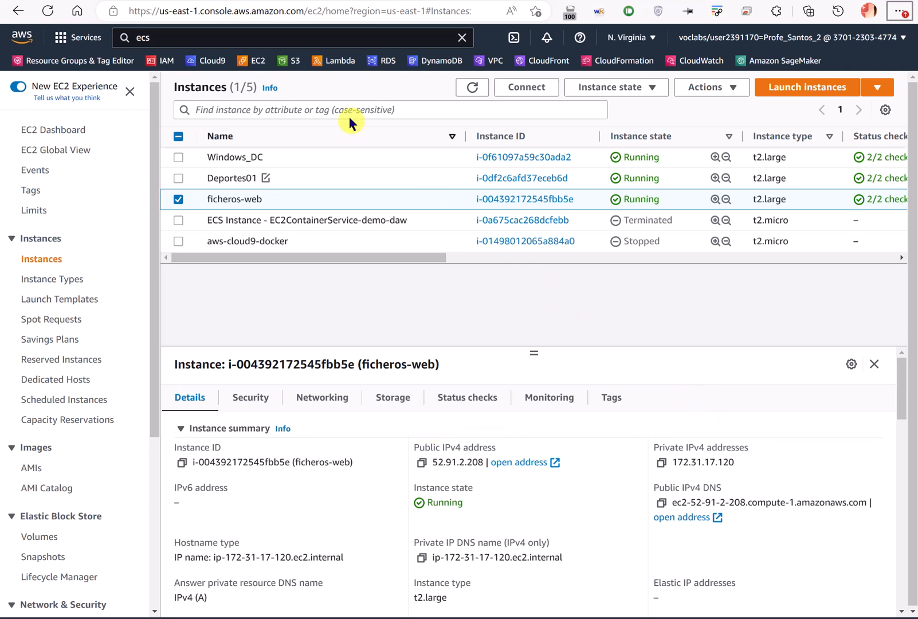
{"action": "key", "text": "alt+Tab"}
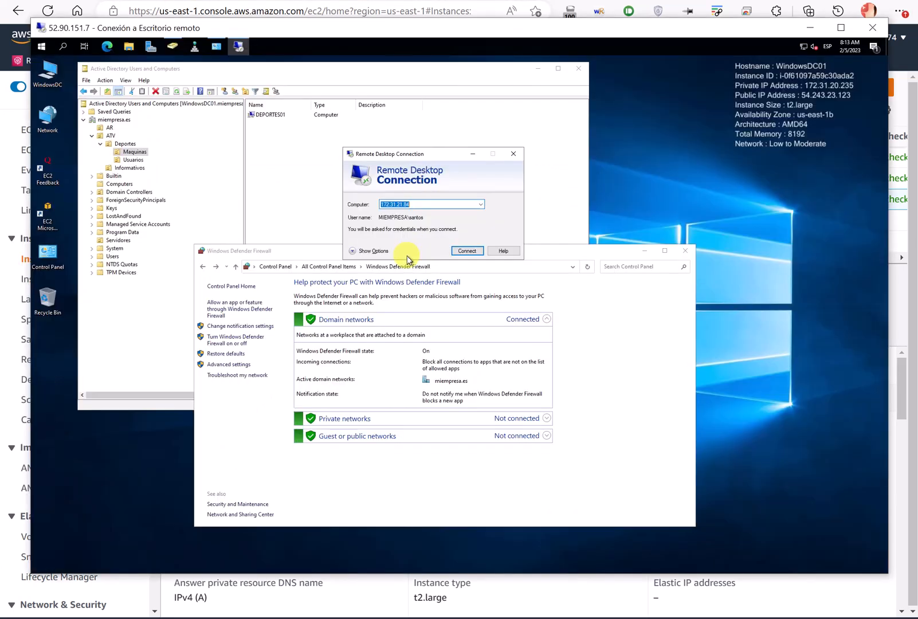
Start a Remote Desktop connection to the computer 172.31.17.120.
{"action": "left_click", "coordinate": [433, 207]}
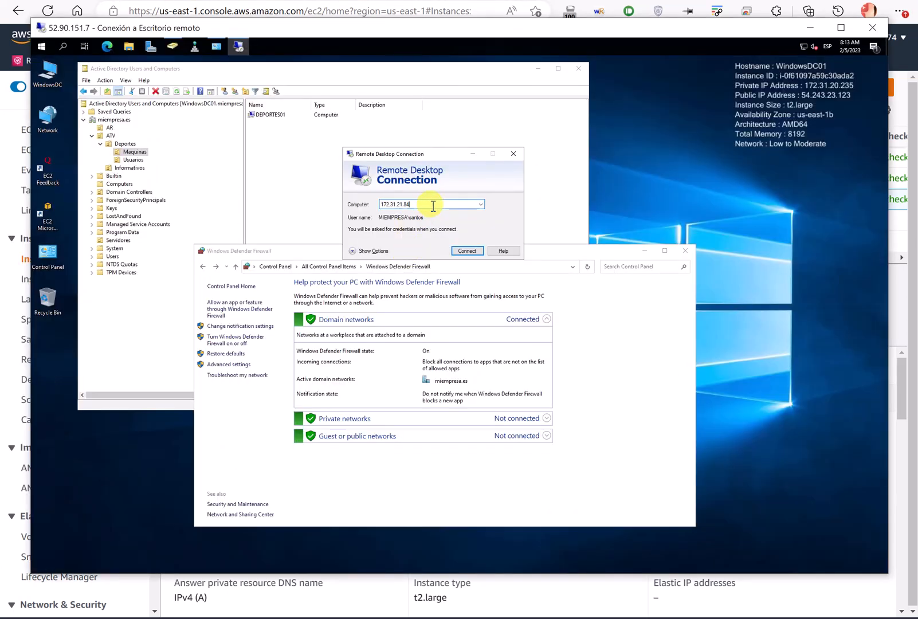
{"action": "key", "text": "BackSpace"}
{"action": "key", "text": "BackSpace"}
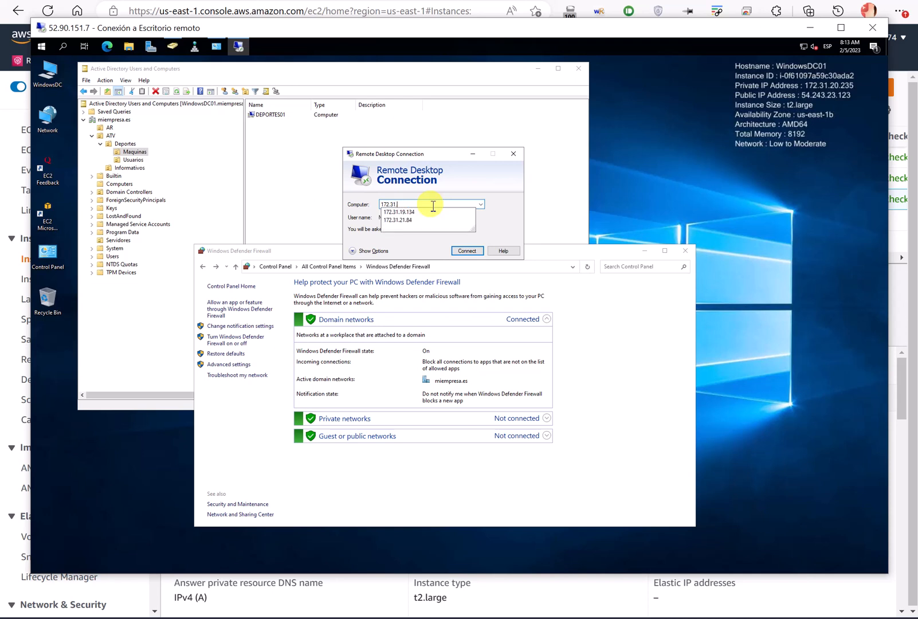
{"action": "type", "text": "17.120"}
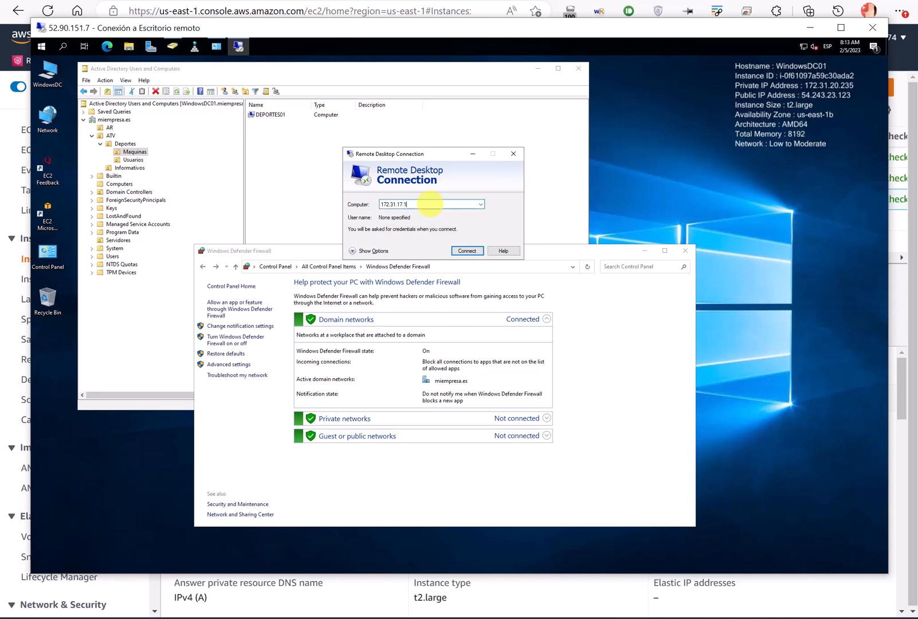
{"action": "key", "text": "Return"}
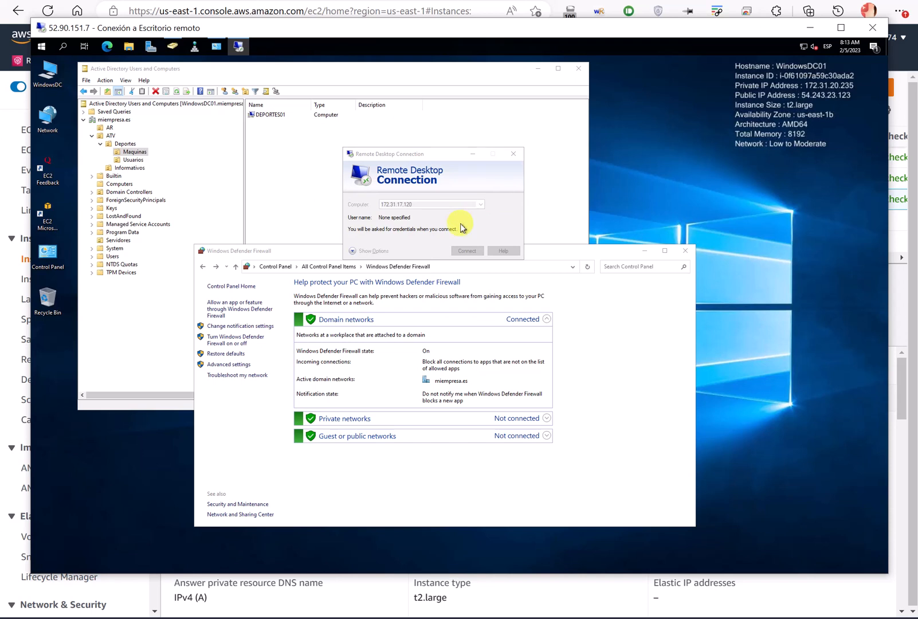
Sign in with a different account using the miempresa domain user name and account password, accept the untrusted certificate, and shift the connection bar aside.
{"action": "left_click", "coordinate": [367, 250]}
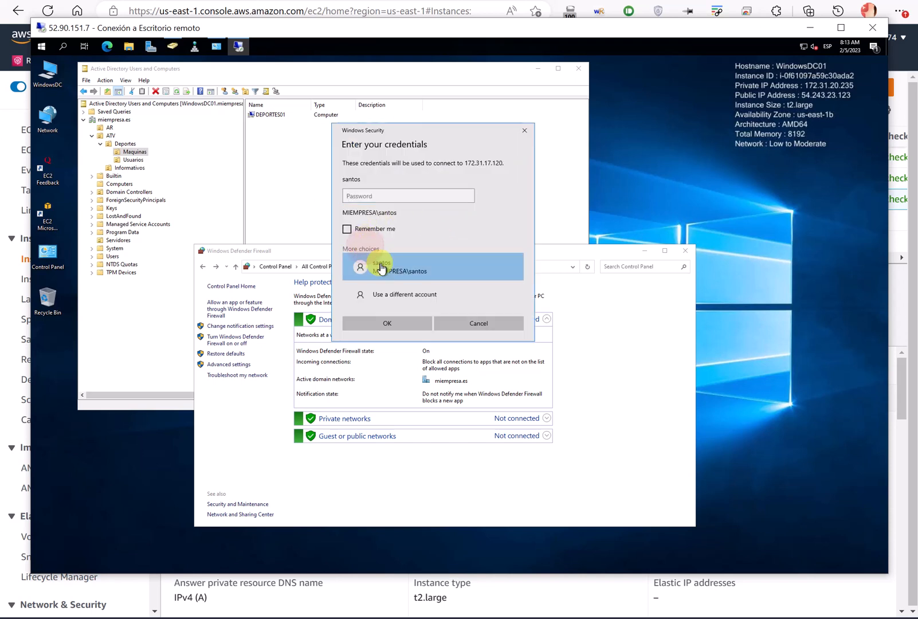
{"action": "left_click", "coordinate": [381, 355]}
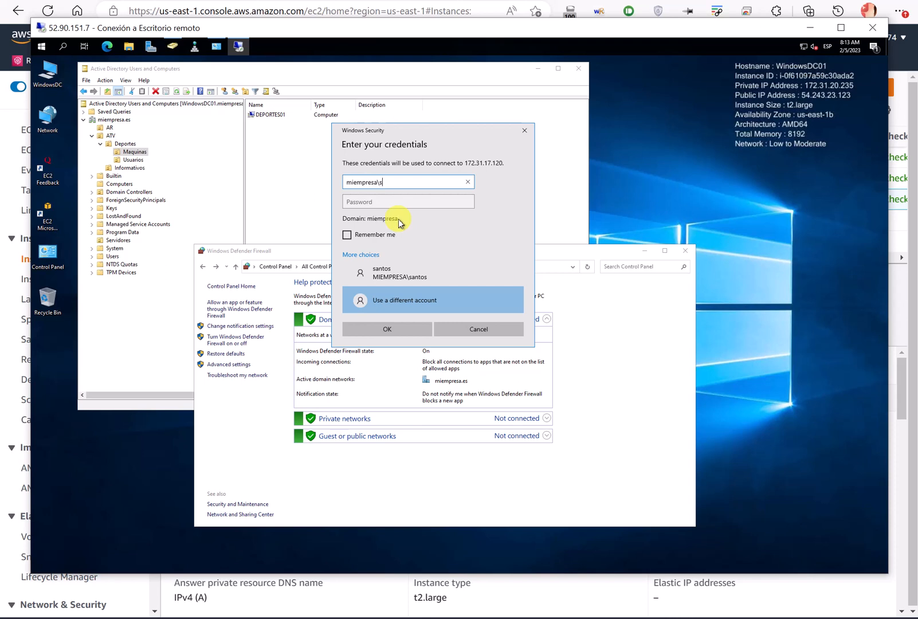
{"action": "type", "text": "miempresa\\santos"}
{"action": "key", "text": "Tab"}
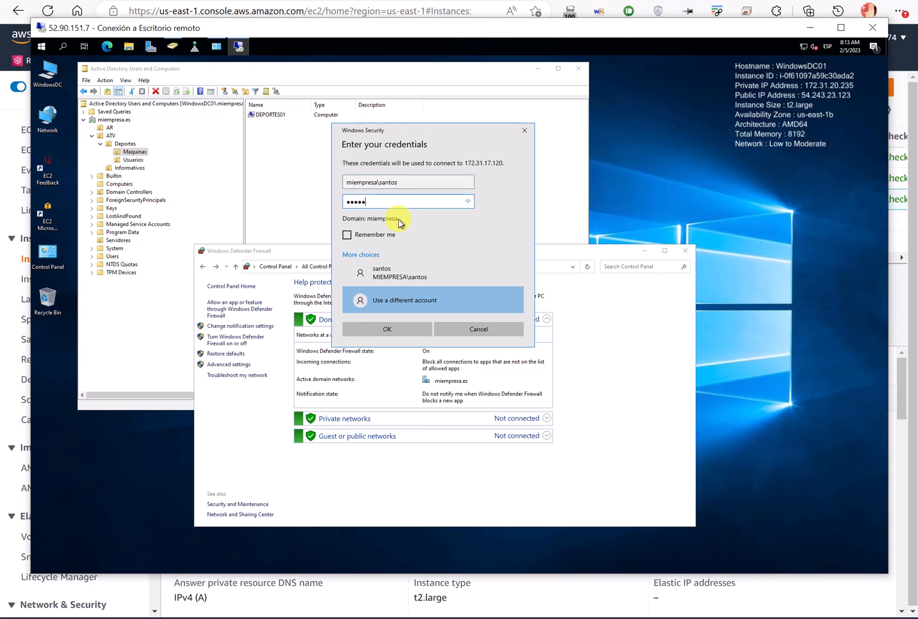
{"action": "key", "text": "Return"}
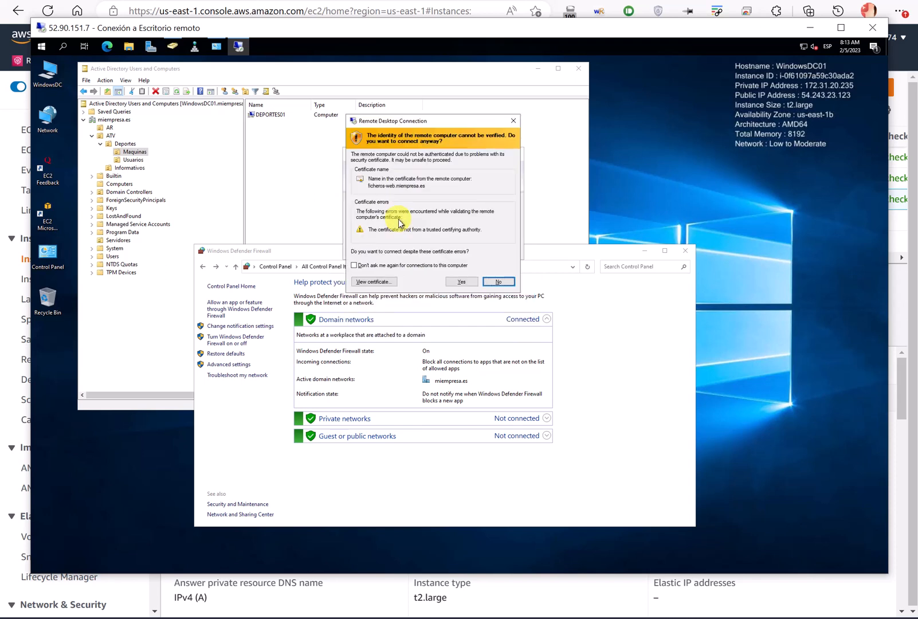
{"action": "left_click", "coordinate": [453, 280]}
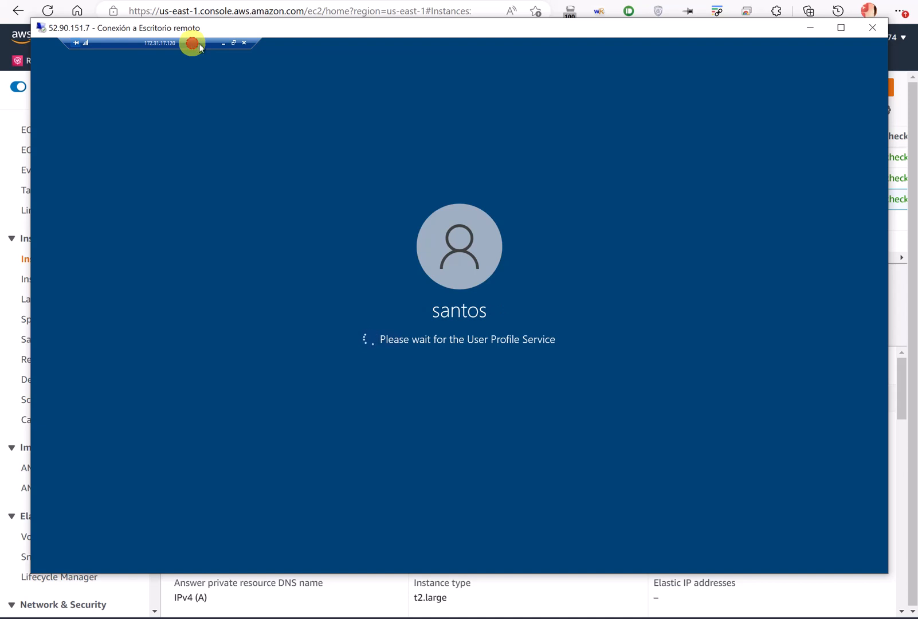
{"action": "left_click_drag", "start_coordinate": [200, 47], "coordinate": [302, 50]}
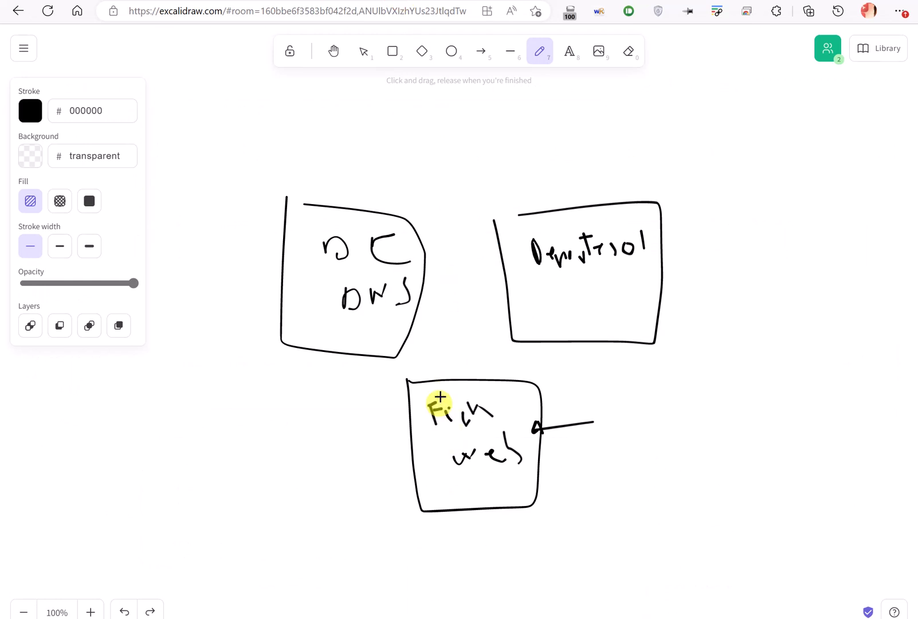
Outline the file and web server box of the Excalidraw network diagram in blue, and return to the remote desktop session.
{"action": "mouse_move", "coordinate": [440, 374]}
{"action": "left_mouse_down"}
{"action": "mouse_move", "coordinate": [385, 371]}
{"action": "mouse_move", "coordinate": [400, 547]}
{"action": "mouse_move", "coordinate": [576, 520]}
{"action": "mouse_move", "coordinate": [548, 381]}
{"action": "mouse_move", "coordinate": [420, 376]}
{"action": "left_mouse_up"}
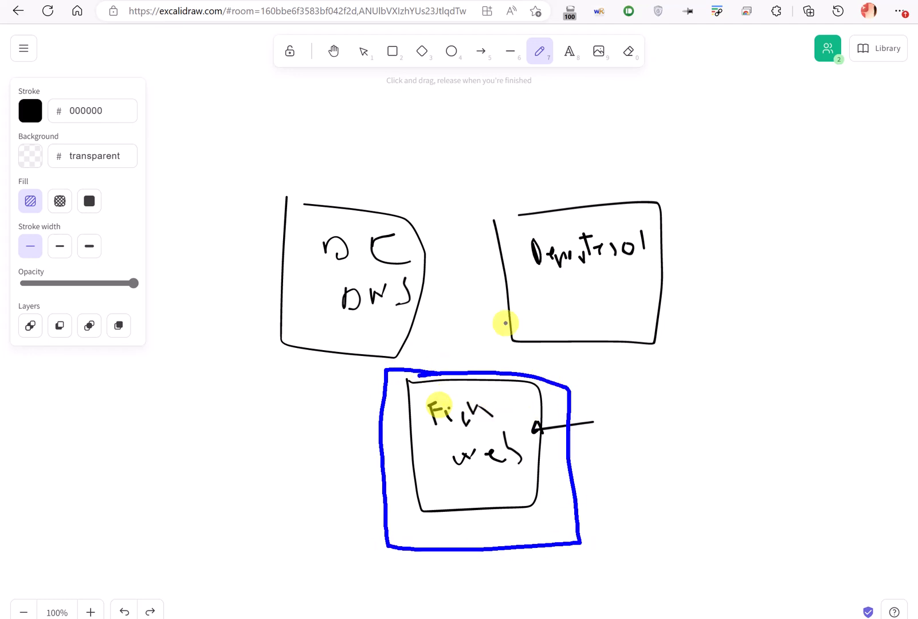
{"action": "key", "text": "Escape"}
{"action": "key", "text": "alt+Tab"}
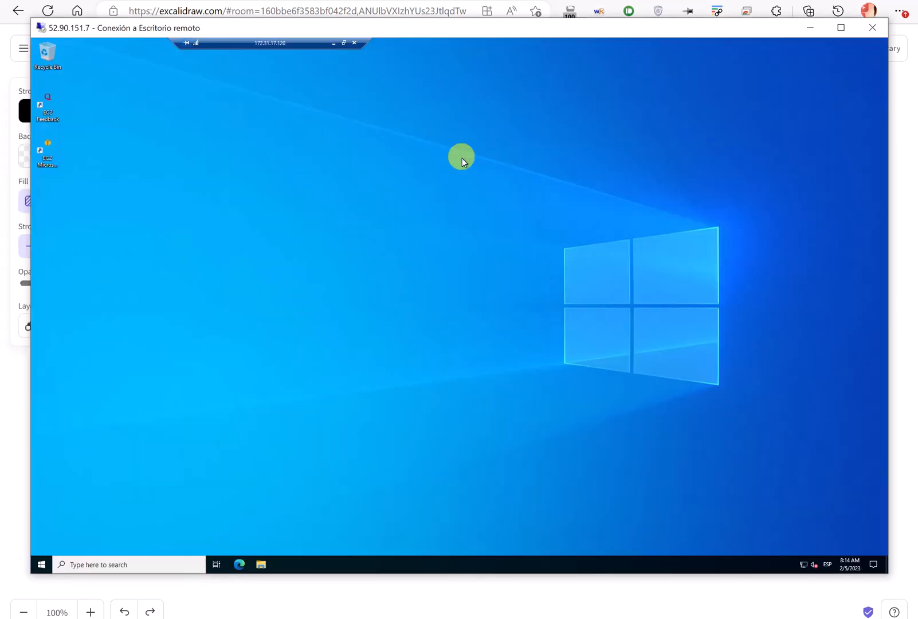
Unlock the remote server's taskbar and move it to the upper edge of the desktop.
{"action": "right_click", "coordinate": [341, 559]}
{"action": "left_click", "coordinate": [367, 541]}
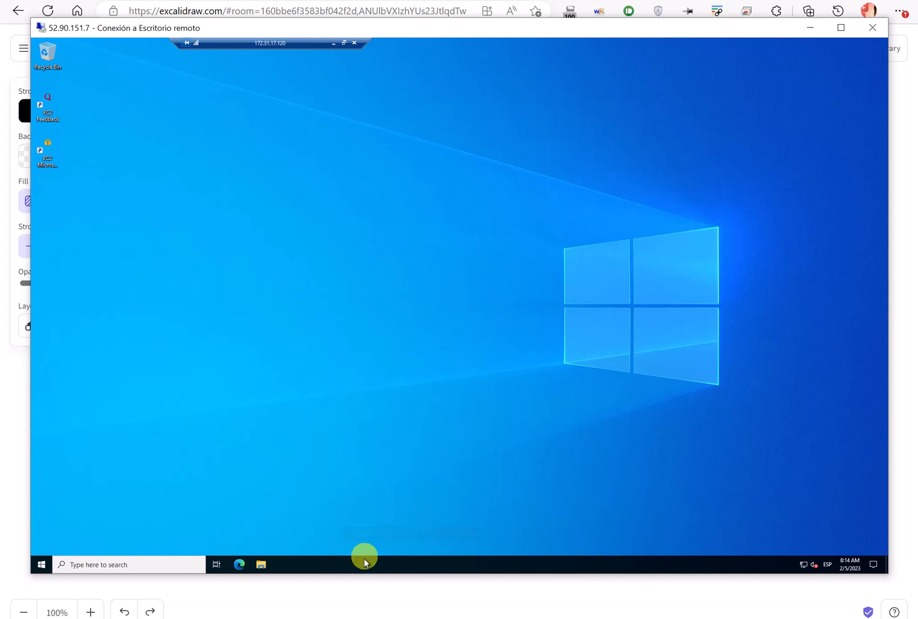
{"action": "left_click_drag", "start_coordinate": [359, 565], "coordinate": [394, 134]}
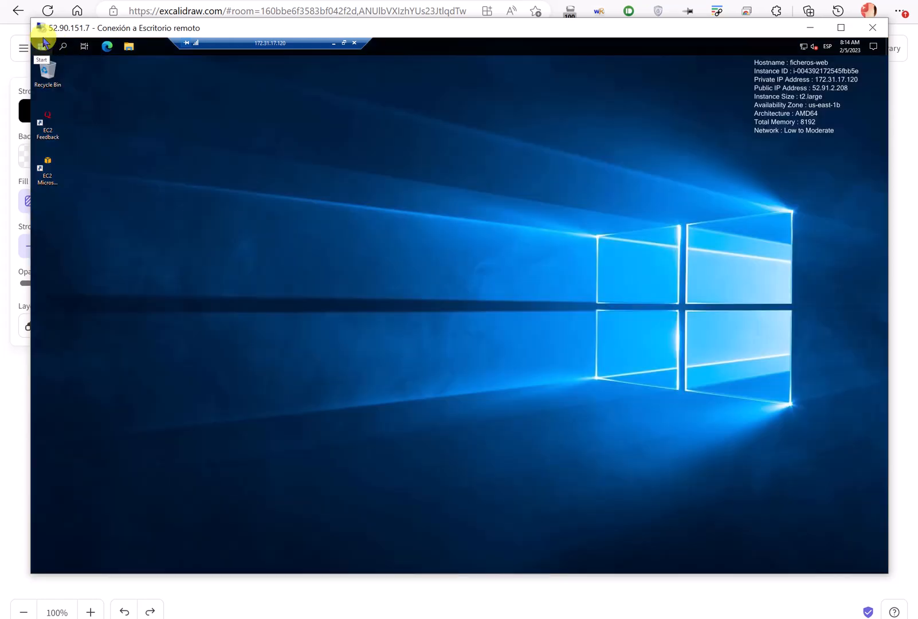
Shrink the 172.31.17.120 session to a window over the domain controller's desktop, move it, and maximize it again.
{"action": "left_click", "coordinate": [48, 46]}
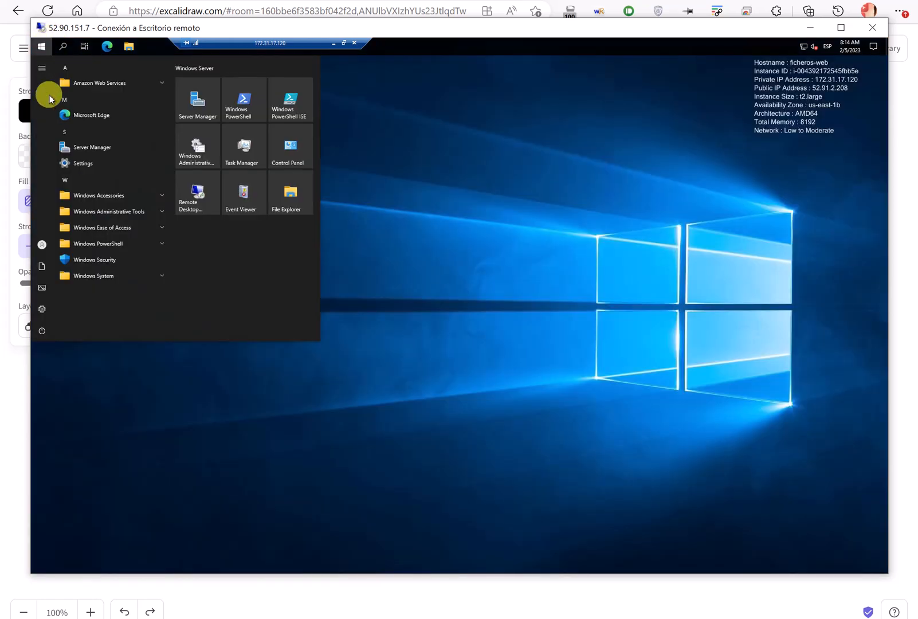
{"action": "left_click", "coordinate": [468, 225]}
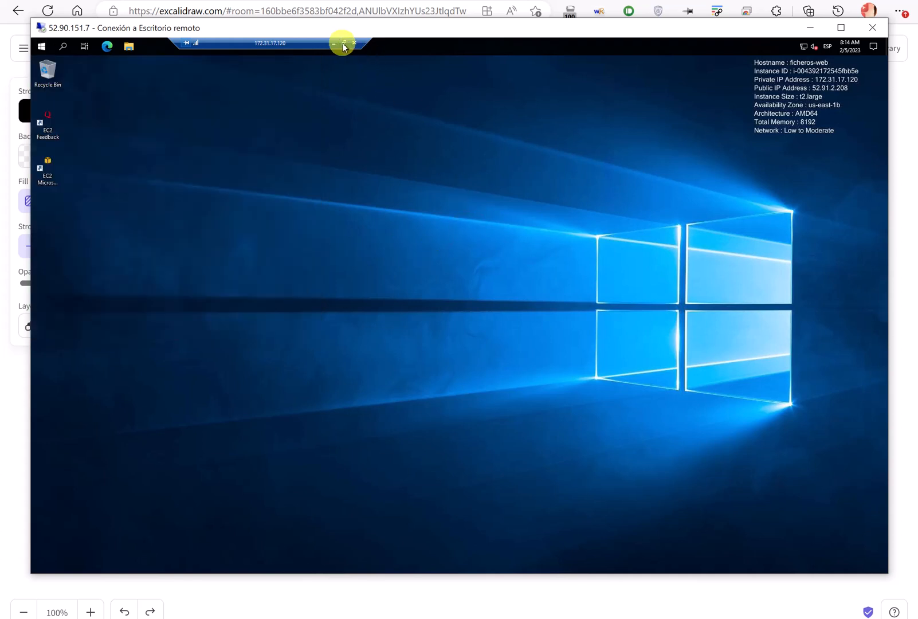
{"action": "left_click", "coordinate": [344, 43]}
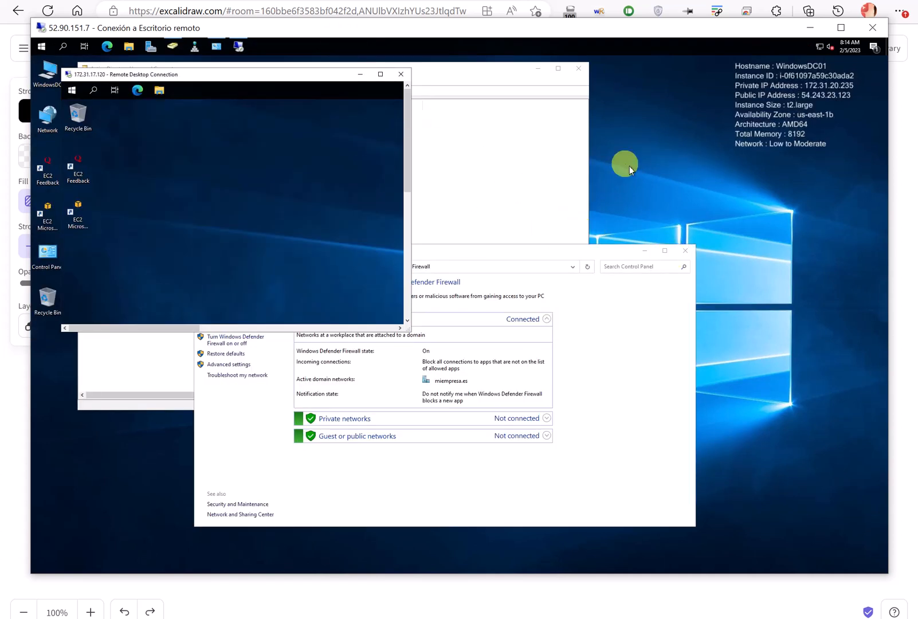
{"action": "left_click_drag", "start_coordinate": [318, 74], "coordinate": [359, 108]}
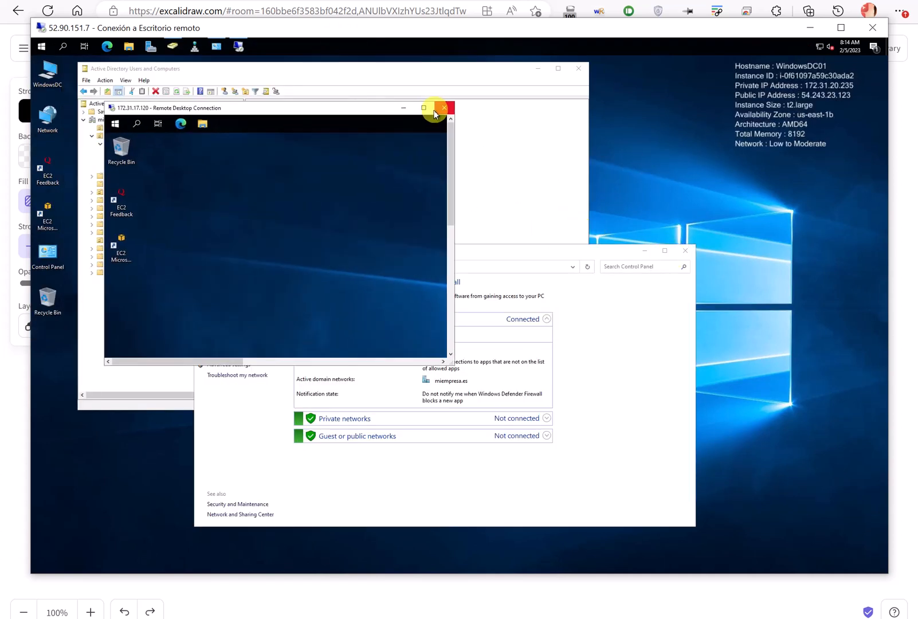
{"action": "left_click", "coordinate": [427, 110]}
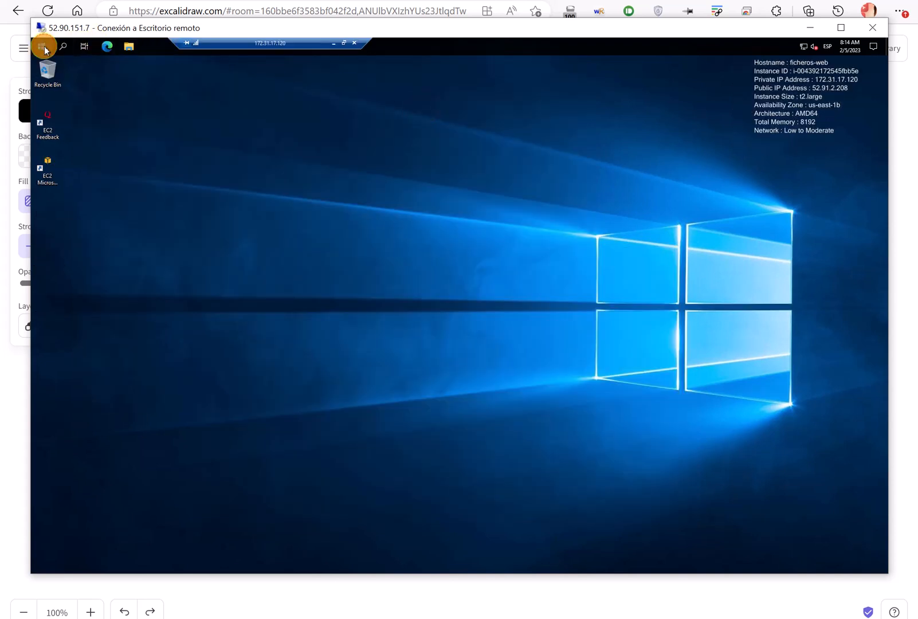
Open Windows Settings on the remote server and move the Recycle Bin icon below the other desktop icons.
{"action": "left_click", "coordinate": [45, 46]}
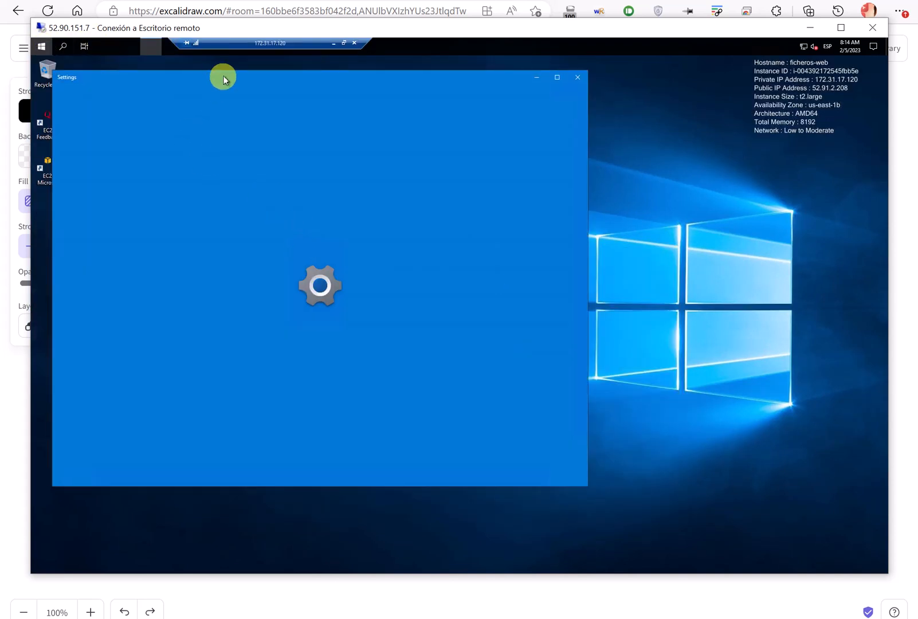
{"action": "left_click_drag", "start_coordinate": [223, 77], "coordinate": [304, 89]}
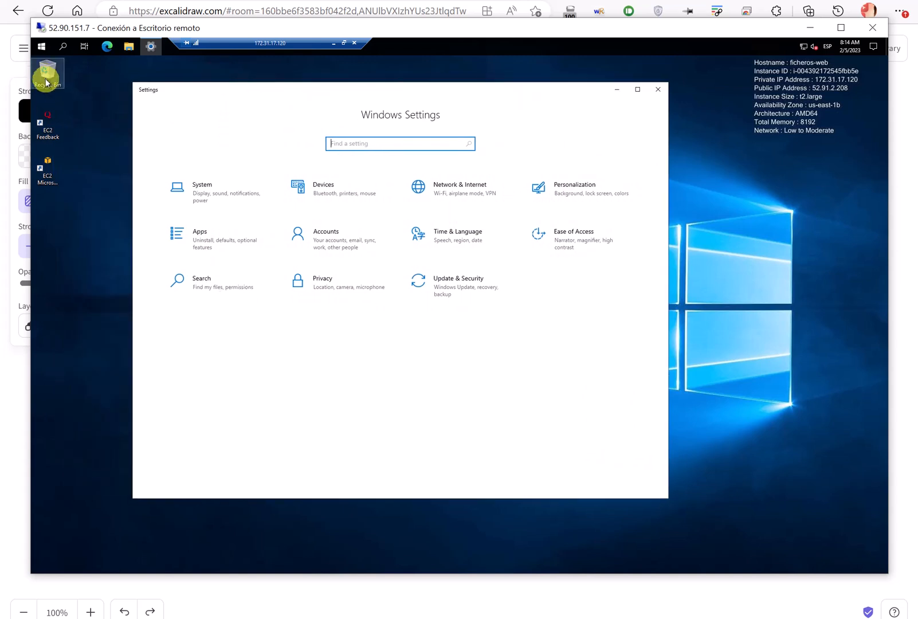
{"action": "left_click_drag", "start_coordinate": [46, 82], "coordinate": [68, 235]}
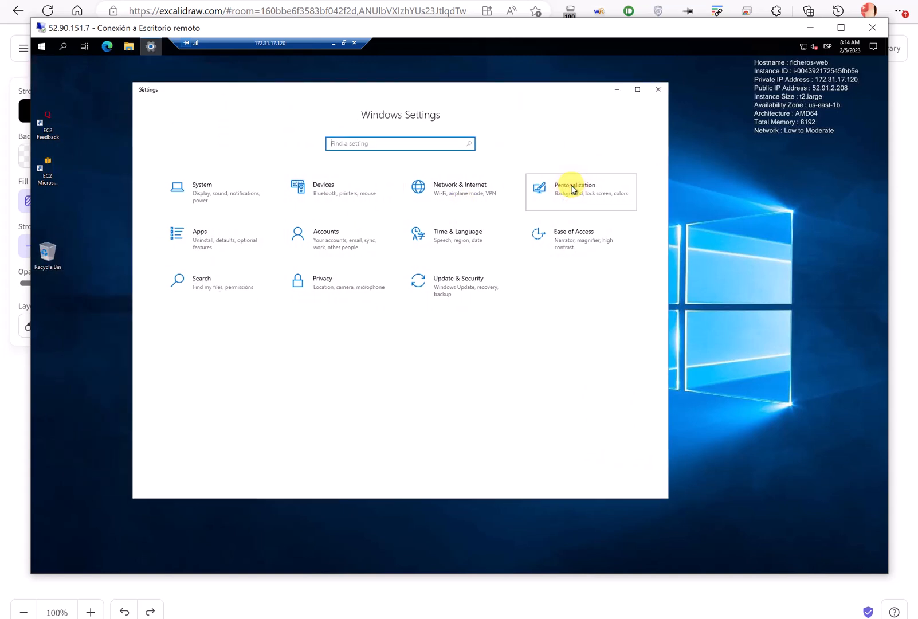
Set the desktop background to solid orange in the personalization settings.
{"action": "left_click", "coordinate": [574, 190]}
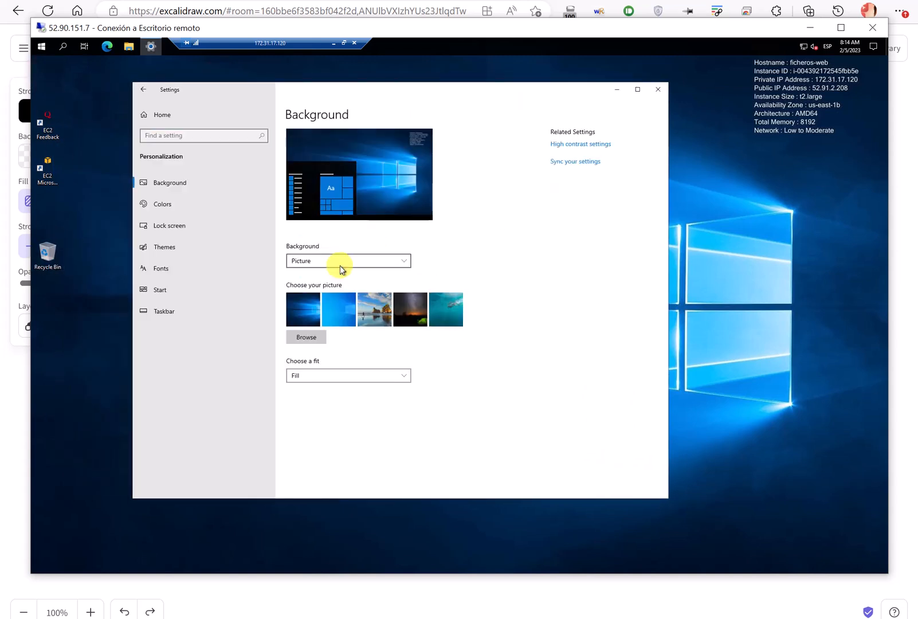
{"action": "left_click", "coordinate": [341, 265]}
{"action": "left_click", "coordinate": [323, 273]}
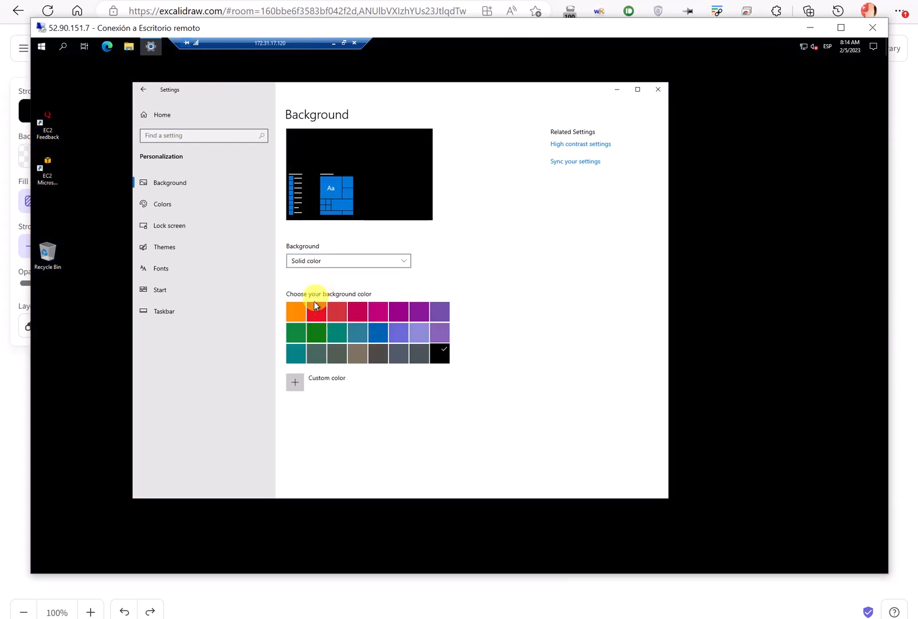
{"action": "left_click", "coordinate": [295, 310]}
{"action": "left_click_drag", "start_coordinate": [437, 90], "coordinate": [433, 174]}
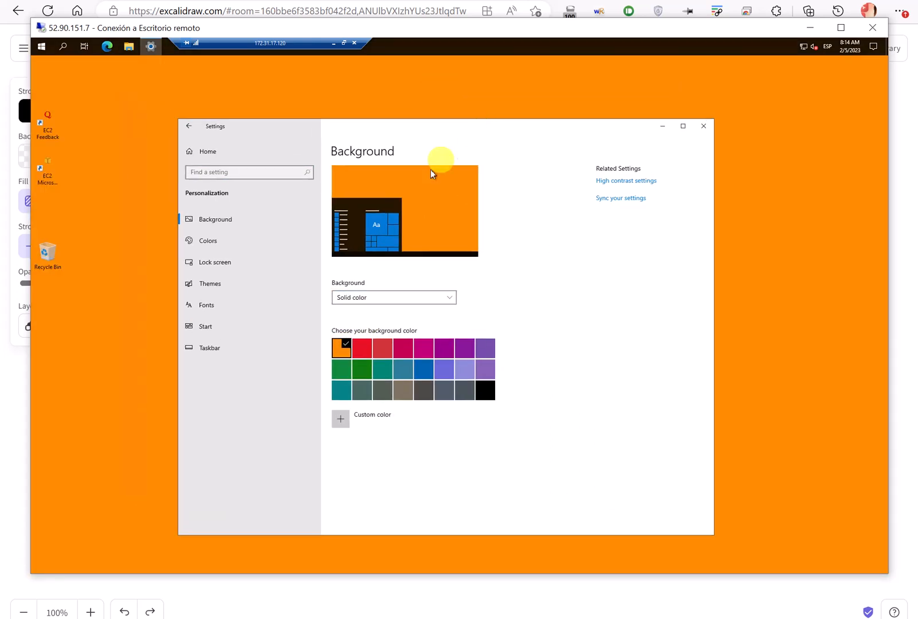
Show the Computer, Network and Control Panel icons on the desktop through the theme's desktop icon settings, and close Settings.
{"action": "left_click", "coordinate": [239, 284]}
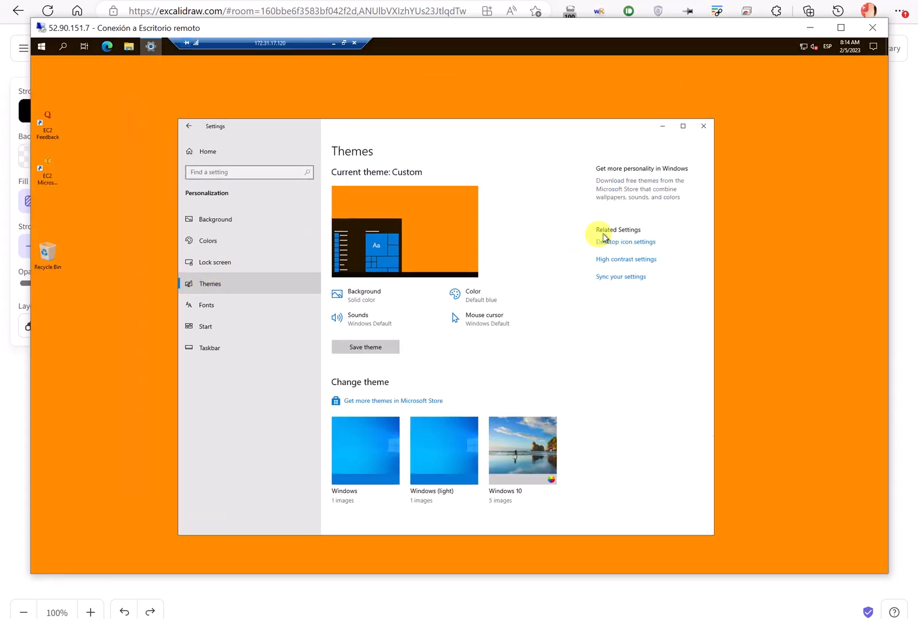
{"action": "left_click", "coordinate": [632, 243]}
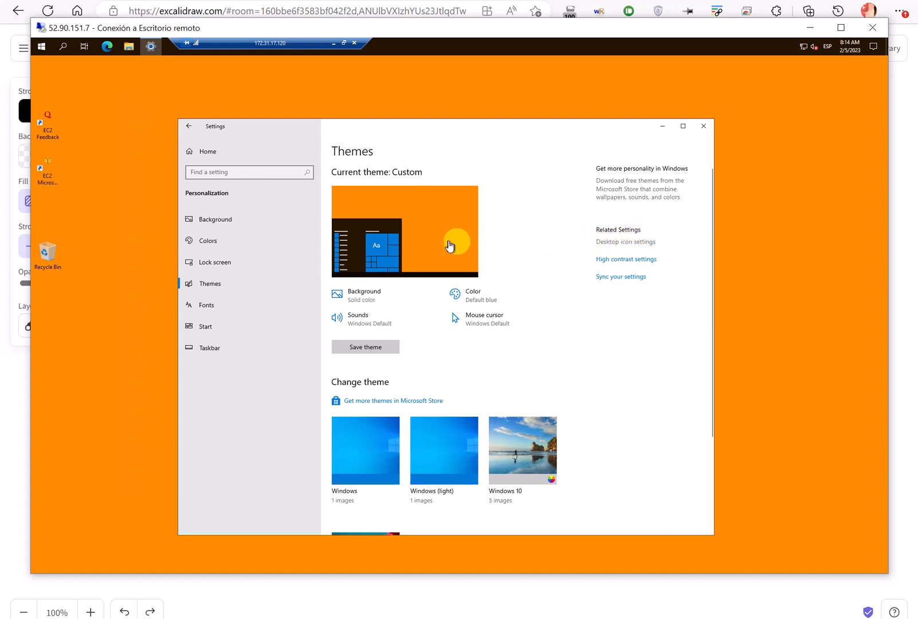
{"action": "left_click_drag", "start_coordinate": [274, 144], "coordinate": [286, 149]}
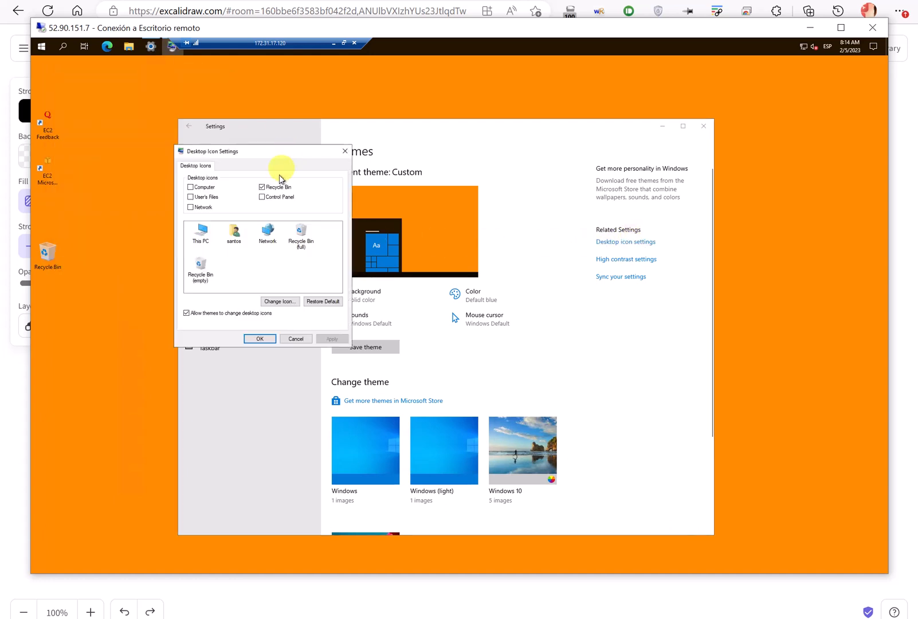
{"action": "left_click", "coordinate": [202, 210]}
{"action": "left_click", "coordinate": [191, 186]}
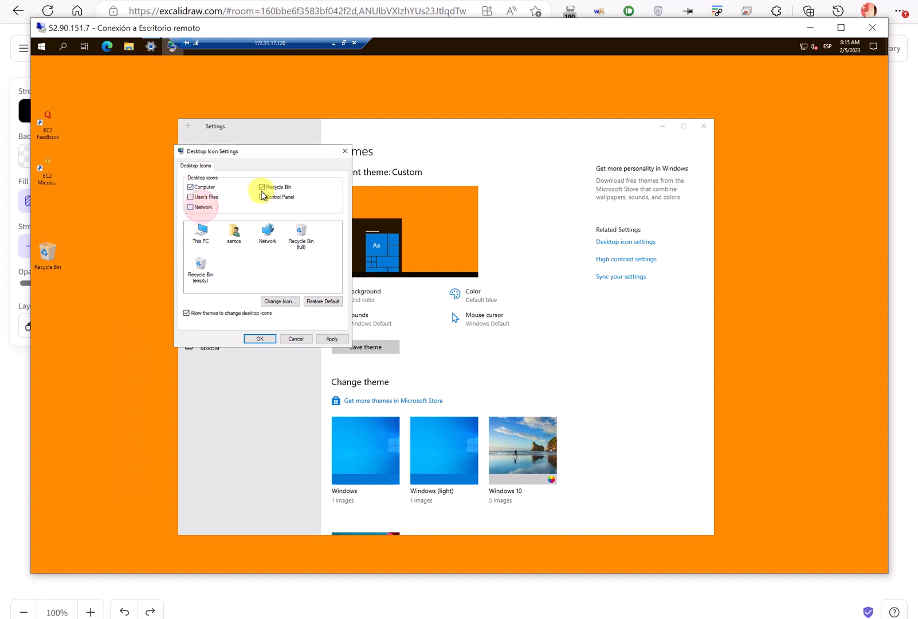
{"action": "left_click", "coordinate": [262, 196]}
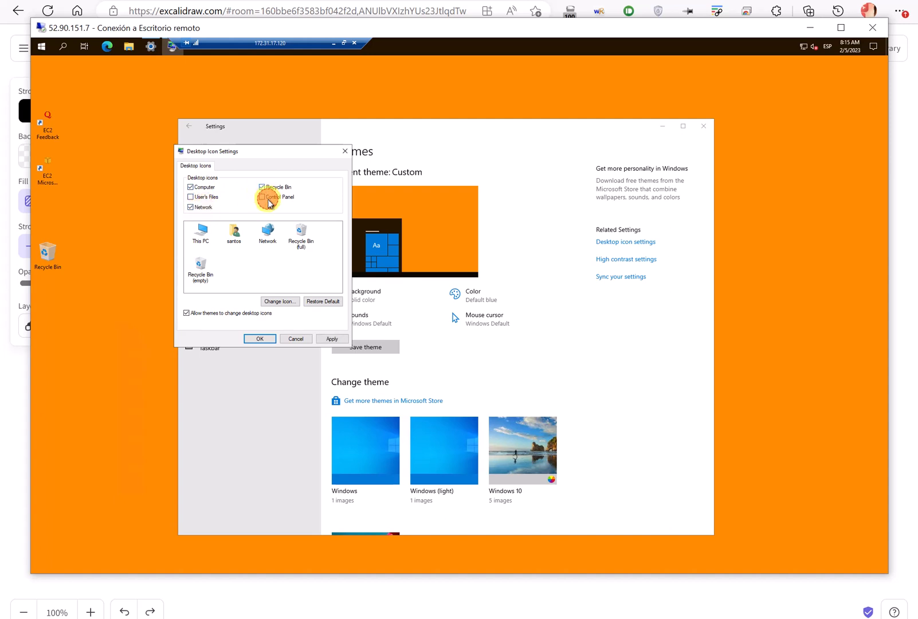
{"action": "left_click", "coordinate": [331, 339]}
{"action": "left_click", "coordinate": [264, 339]}
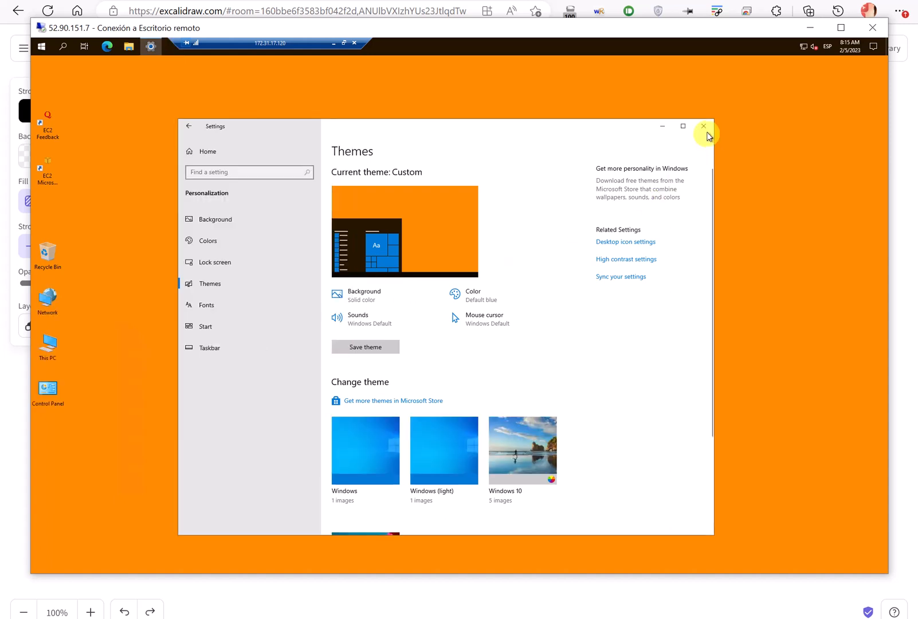
{"action": "left_click", "coordinate": [705, 131]}
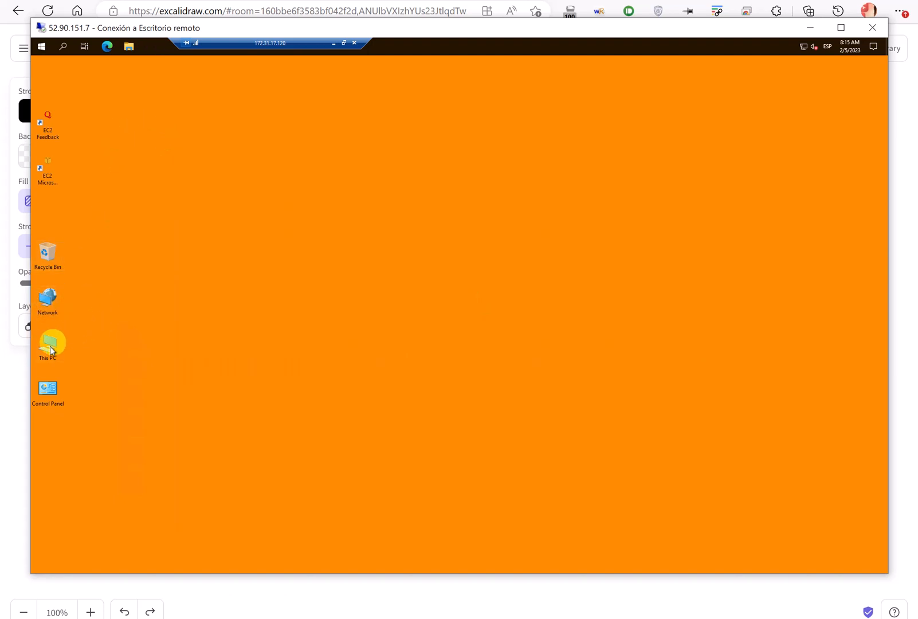
Examine the Network folder for visible computers and close its window.
{"action": "left_click", "coordinate": [551, 322]}
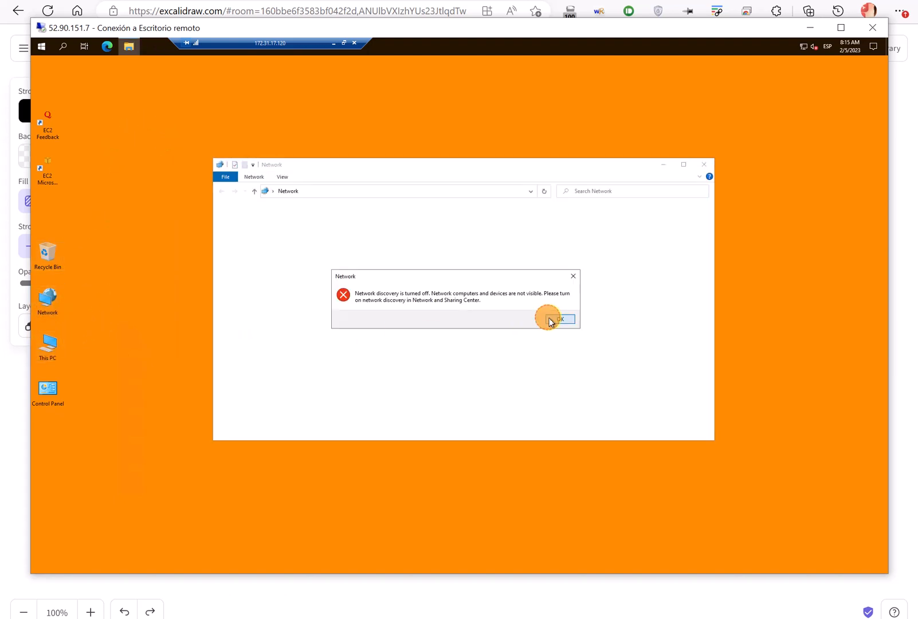
{"action": "right_click", "coordinate": [50, 305]}
{"action": "left_click", "coordinate": [705, 165]}
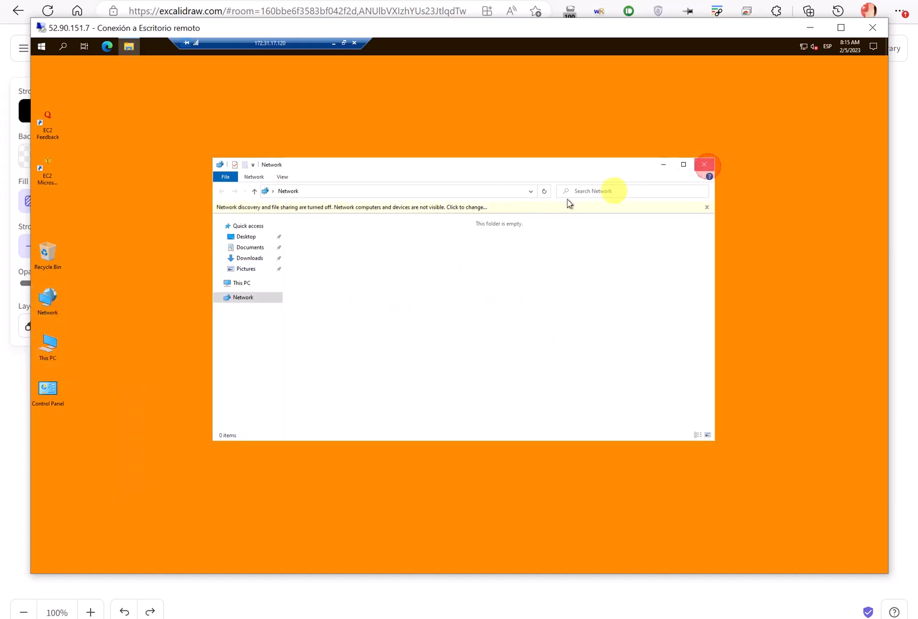
View the server's network adapter connections through the Network properties and close both windows.
{"action": "right_click", "coordinate": [59, 299]}
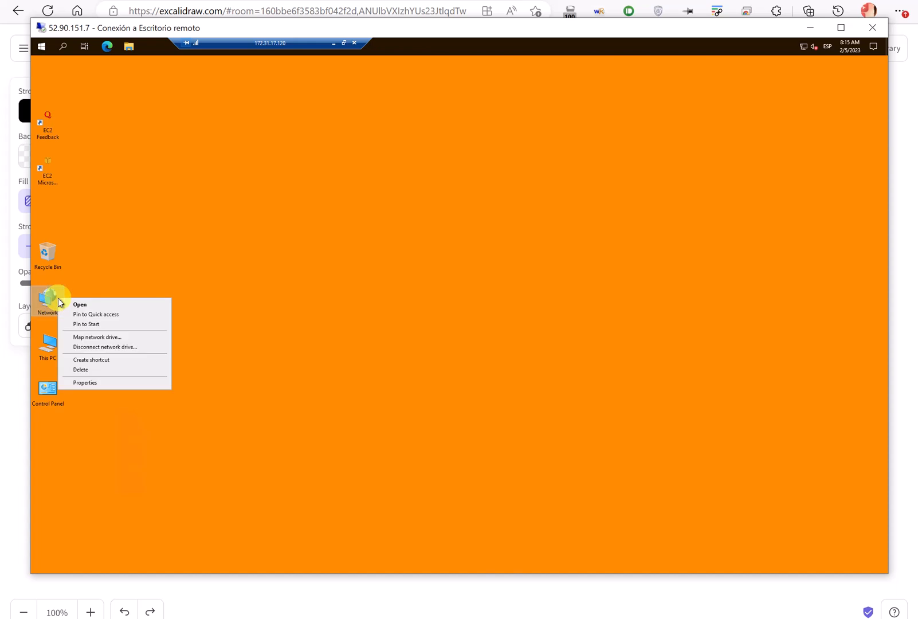
{"action": "left_click", "coordinate": [110, 385]}
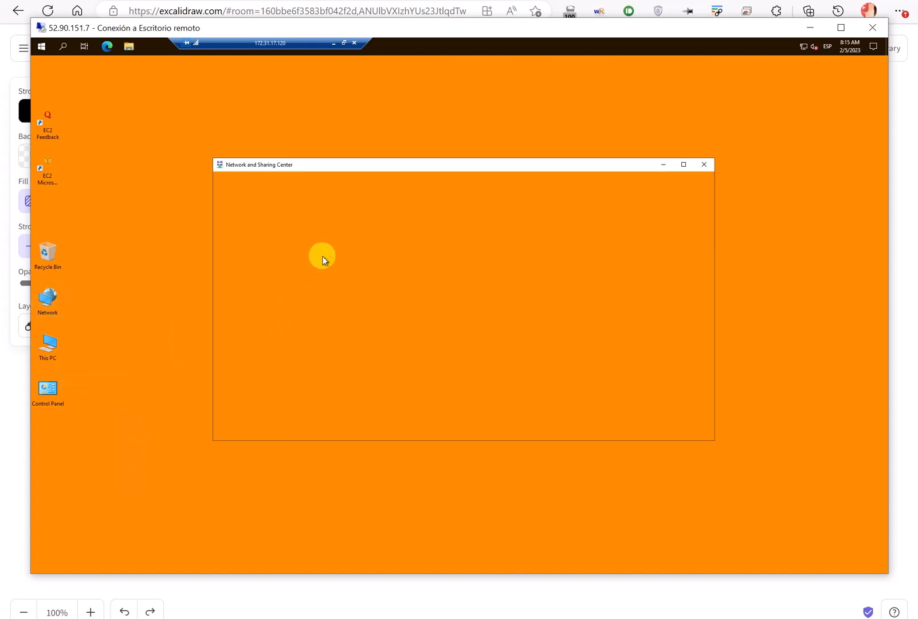
{"action": "left_click", "coordinate": [261, 213]}
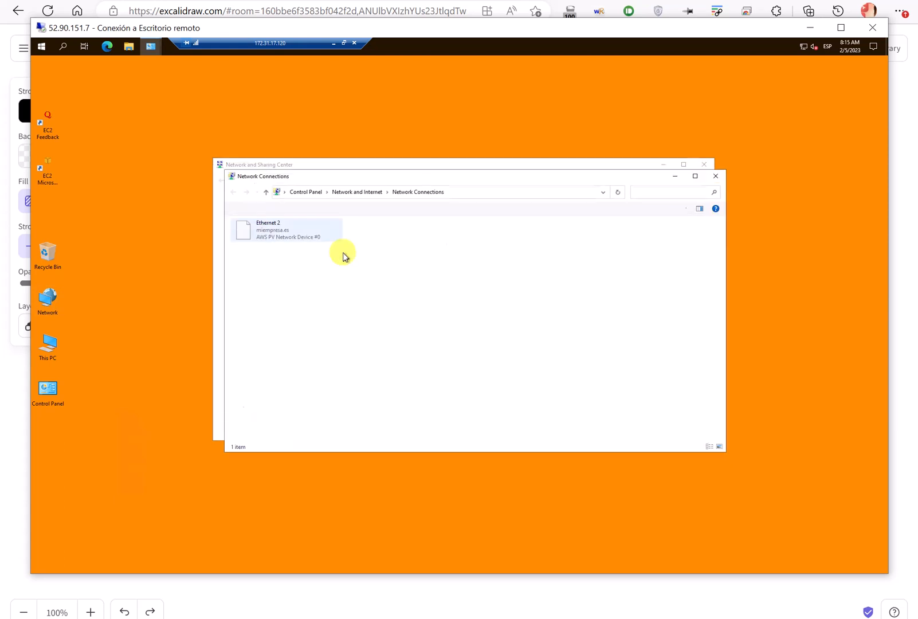
{"action": "left_click", "coordinate": [715, 177]}
{"action": "left_click", "coordinate": [705, 165]}
Check that Control Panel and This PC open from the desktop, and close both windows.
{"action": "left_click", "coordinate": [62, 388]}
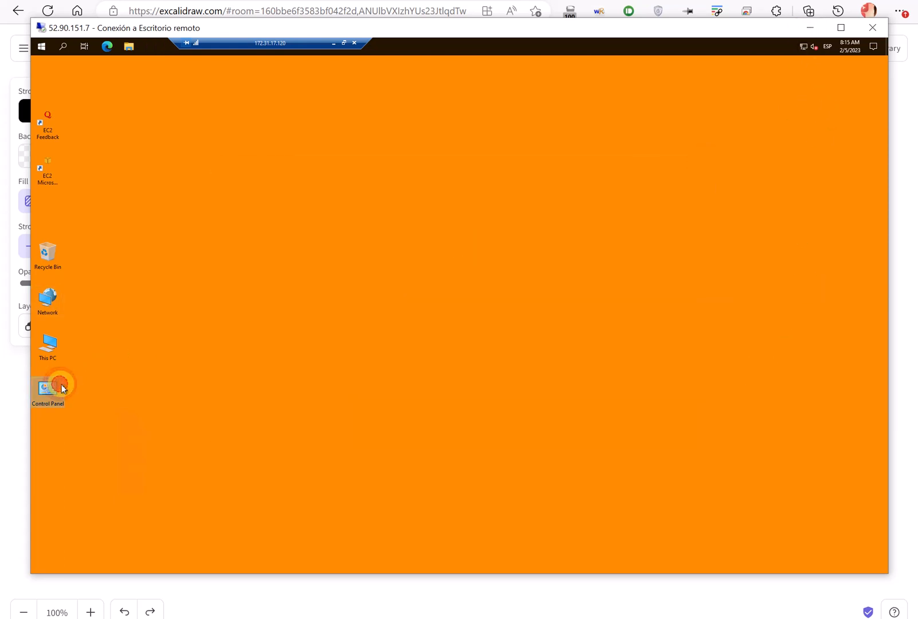
{"action": "double_click", "coordinate": [51, 344]}
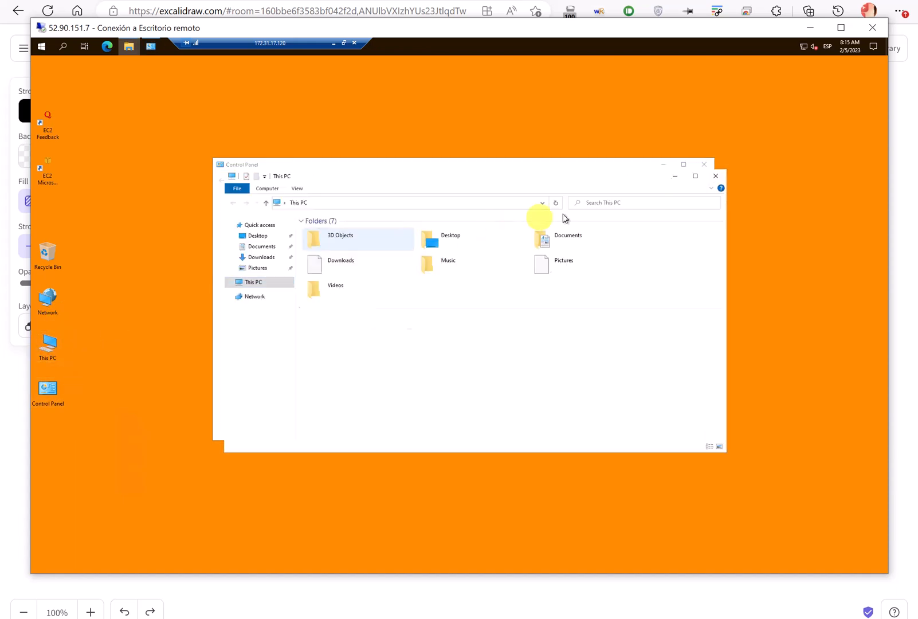
{"action": "left_click", "coordinate": [721, 178]}
{"action": "left_click", "coordinate": [705, 165]}
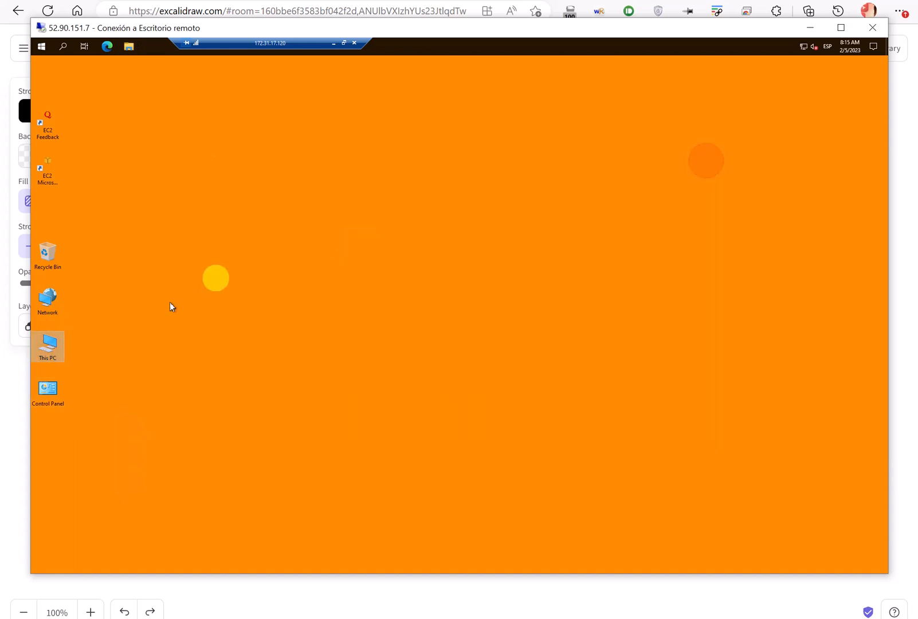
Rearrange the desktop icons with This PC above the EC2 shortcuts and Control Panel, Network and Recycle Bin directly below them.
{"action": "left_click_drag", "start_coordinate": [58, 348], "coordinate": [64, 91]}
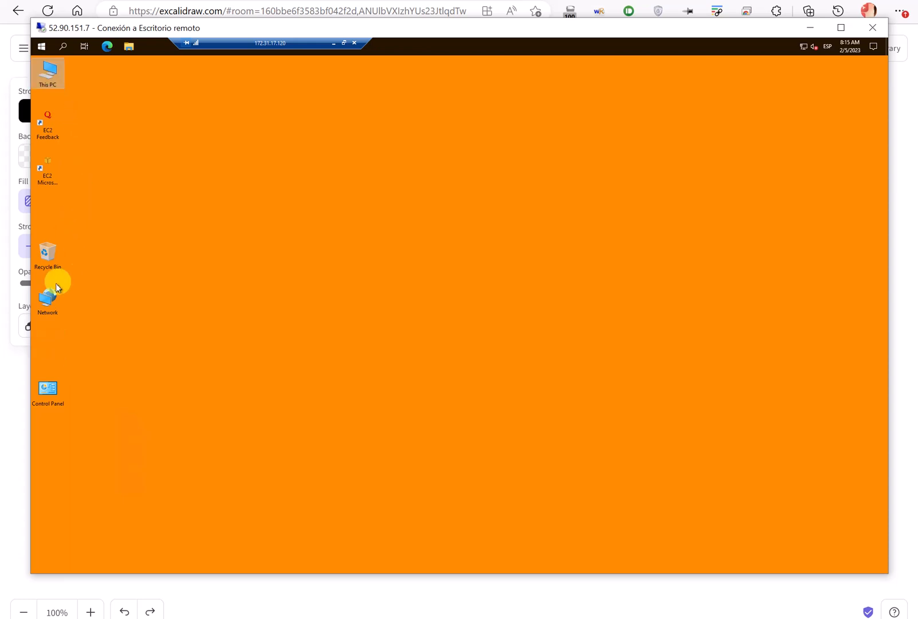
{"action": "left_click_drag", "start_coordinate": [43, 388], "coordinate": [47, 208]}
{"action": "left_click_drag", "start_coordinate": [46, 252], "coordinate": [49, 349]}
{"action": "left_click_drag", "start_coordinate": [55, 306], "coordinate": [49, 259]}
{"action": "left_click_drag", "start_coordinate": [57, 330], "coordinate": [86, 281]}
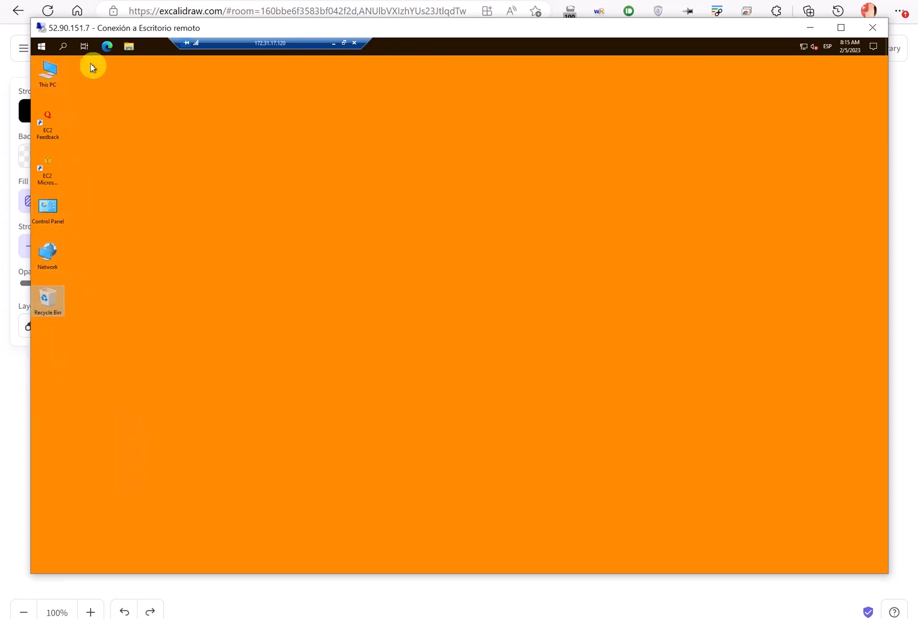
Open Server Manager, pin it to the taskbar and dismiss the Windows Admin Center message.
{"action": "left_click", "coordinate": [41, 47]}
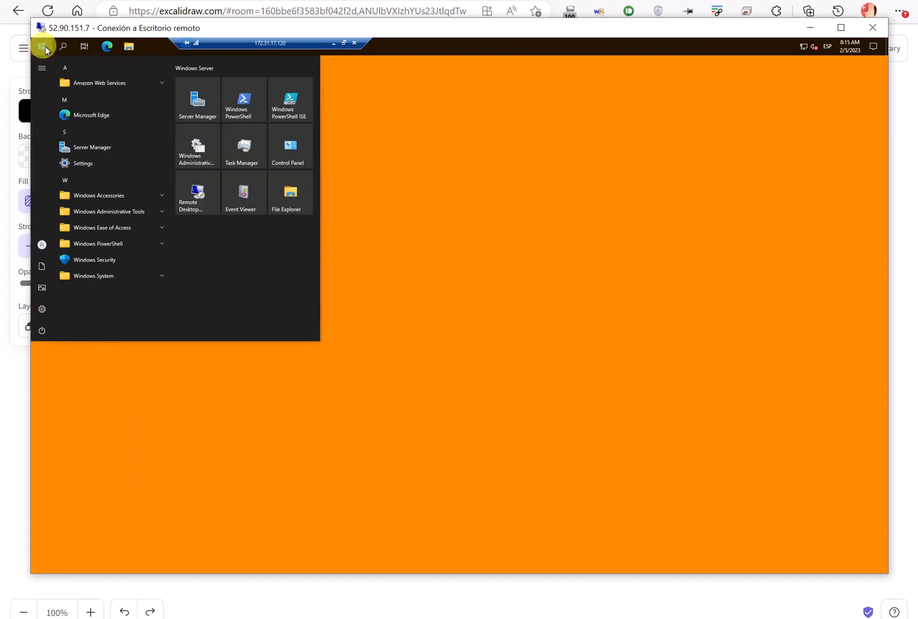
{"action": "left_click", "coordinate": [97, 146]}
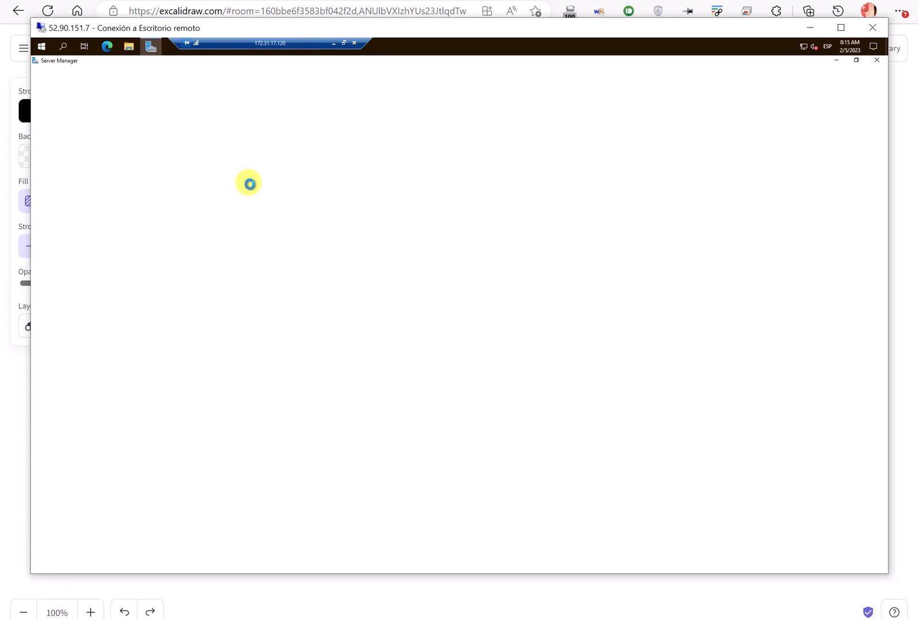
{"action": "left_click_drag", "start_coordinate": [312, 45], "coordinate": [395, 45]}
{"action": "right_click", "coordinate": [157, 47]}
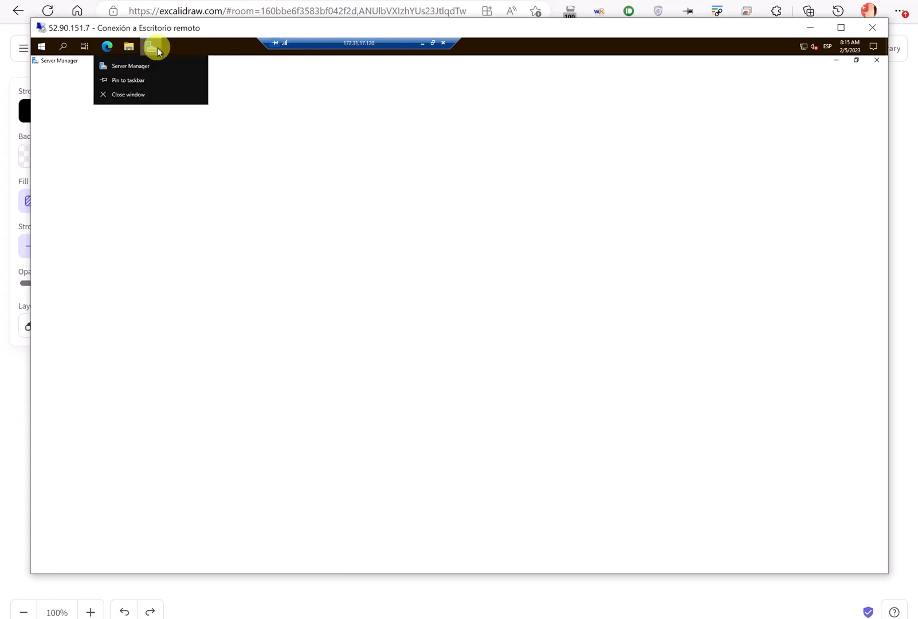
{"action": "left_click", "coordinate": [139, 82]}
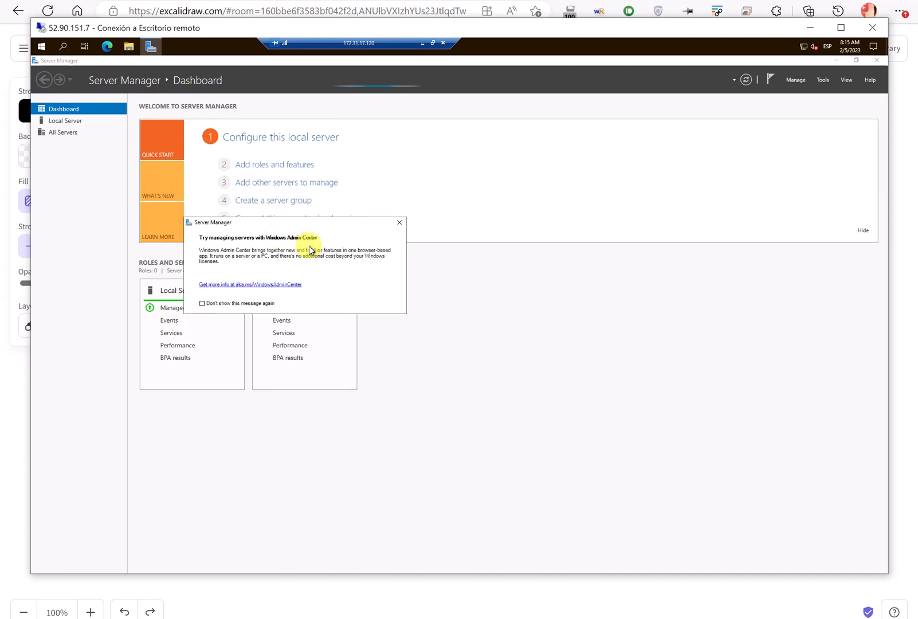
{"action": "mouse_move", "coordinate": [308, 226]}
{"action": "left_mouse_down"}
{"action": "mouse_move", "coordinate": [259, 221]}
{"action": "mouse_move", "coordinate": [269, 236]}
{"action": "mouse_move", "coordinate": [310, 243]}
{"action": "mouse_move", "coordinate": [298, 230]}
{"action": "left_mouse_up"}
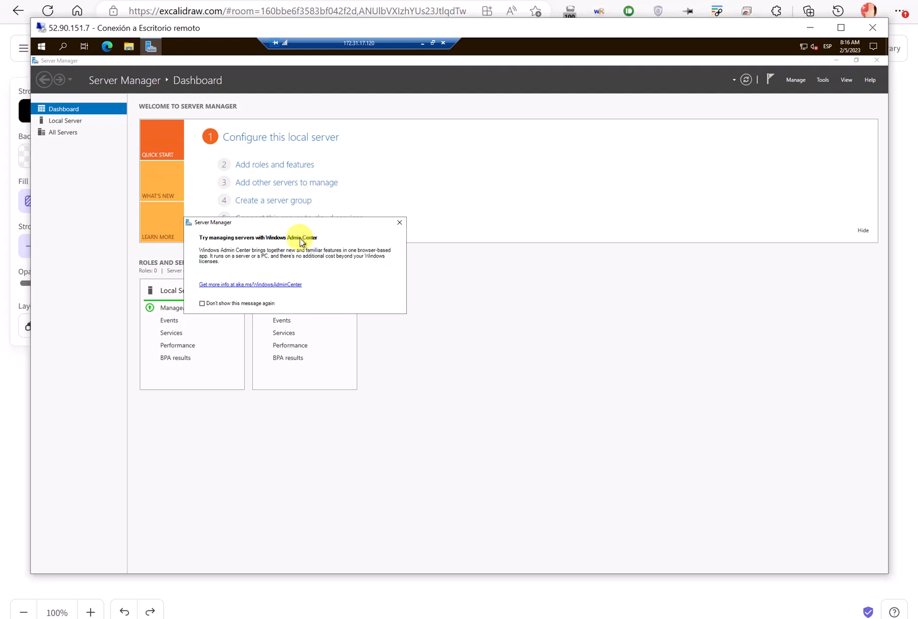
{"action": "left_click", "coordinate": [400, 223]}
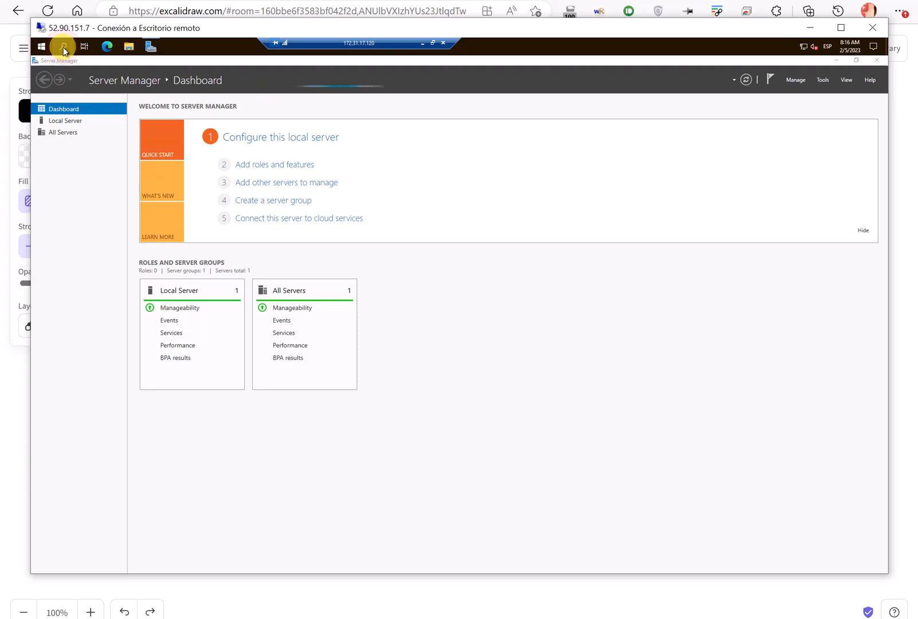
Find Command Prompt by searching for cmd, pin it to the taskbar and close its window.
{"action": "left_click", "coordinate": [63, 47]}
{"action": "type", "text": "cmd"}
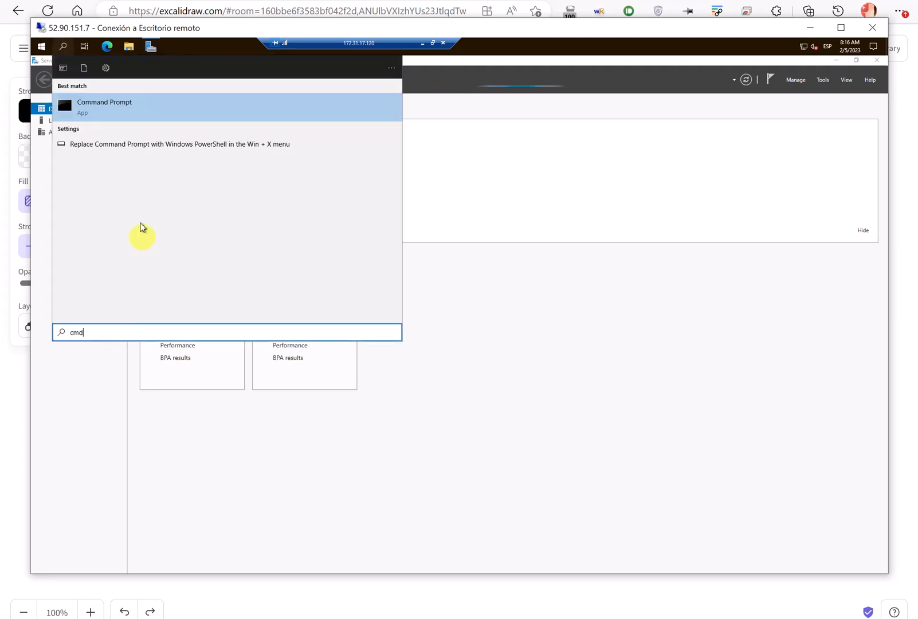
{"action": "left_click", "coordinate": [80, 105]}
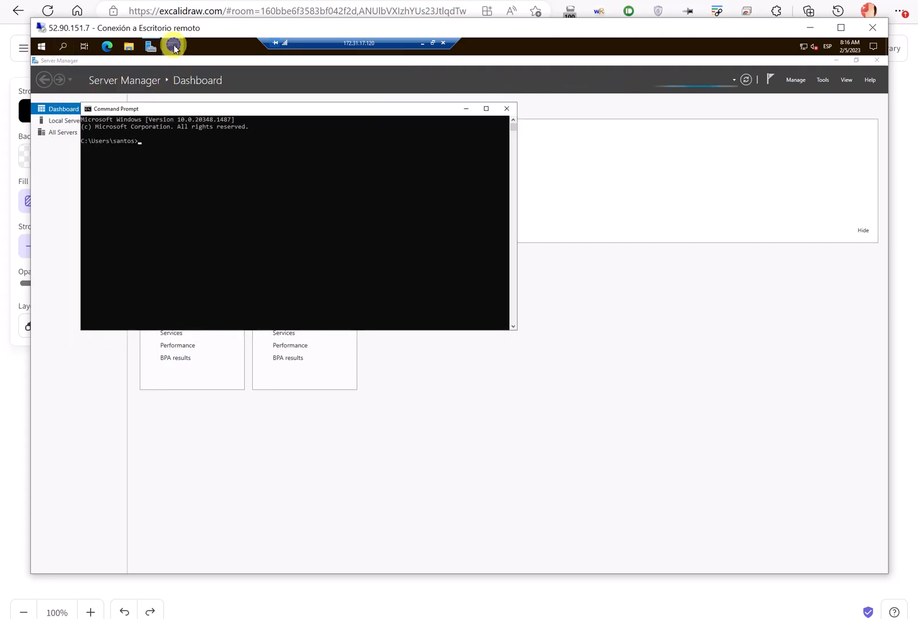
{"action": "right_click", "coordinate": [174, 48]}
{"action": "left_click", "coordinate": [163, 78]}
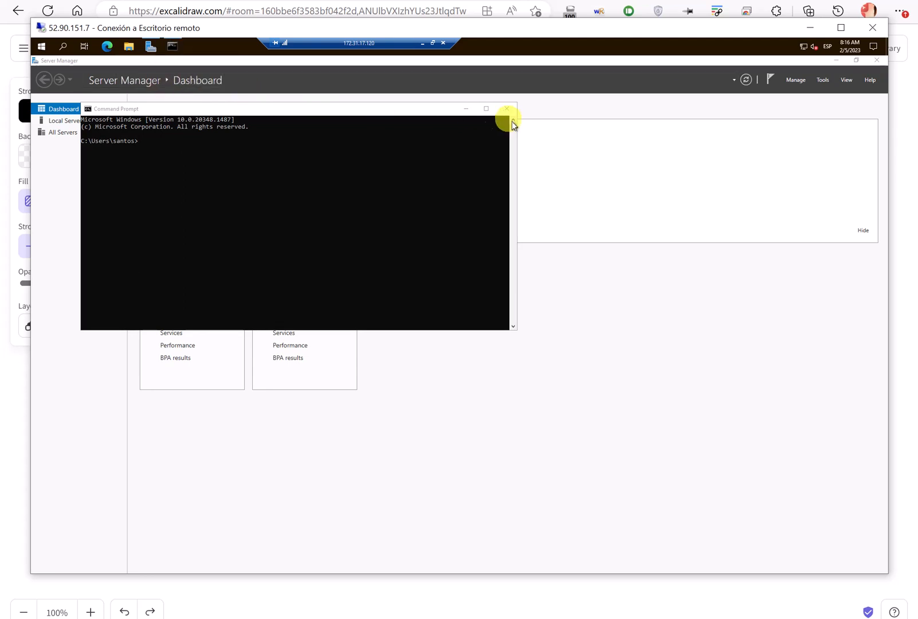
{"action": "left_click", "coordinate": [508, 110]}
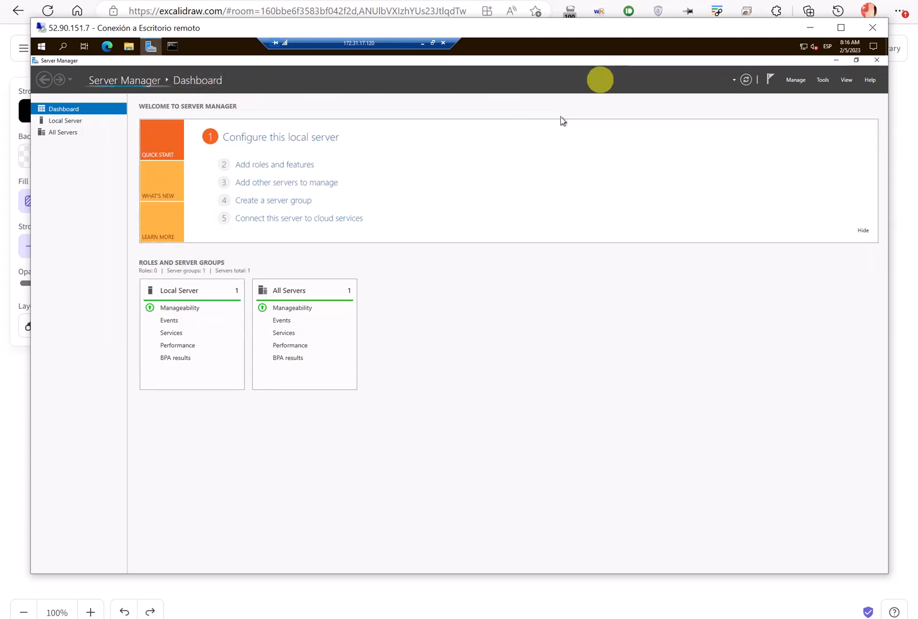
Start the Add Roles and Features wizard and go to the server roles selection, keeping ficheros-web.miempresa.es as the destination server.
{"action": "left_click", "coordinate": [798, 84]}
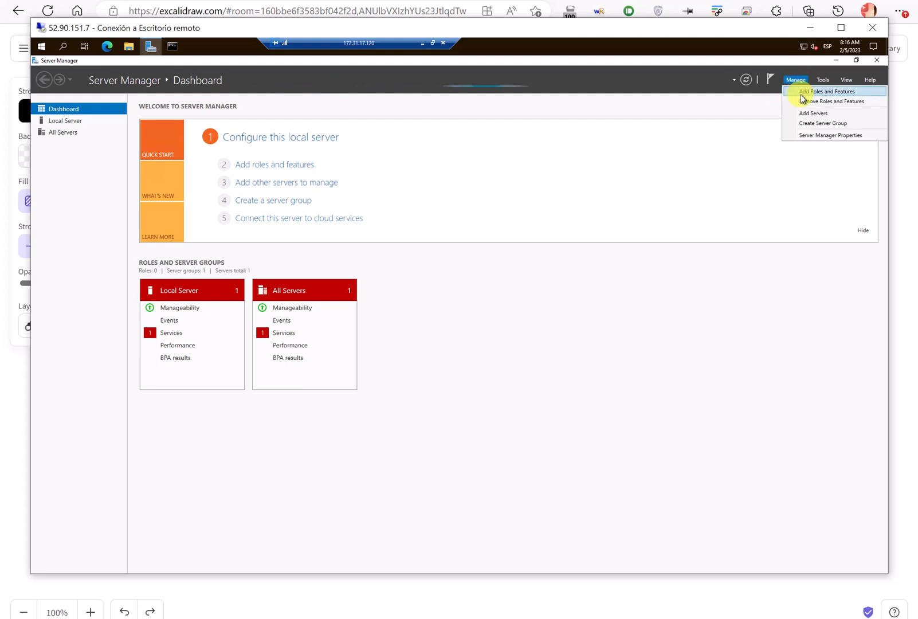
{"action": "left_click", "coordinate": [803, 91]}
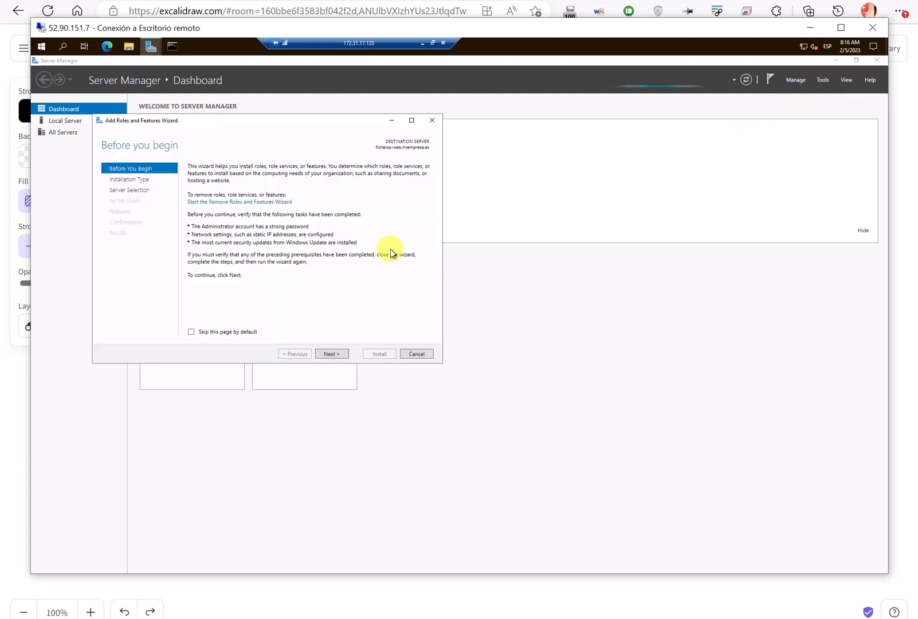
{"action": "left_click", "coordinate": [333, 354]}
{"action": "left_click", "coordinate": [331, 355]}
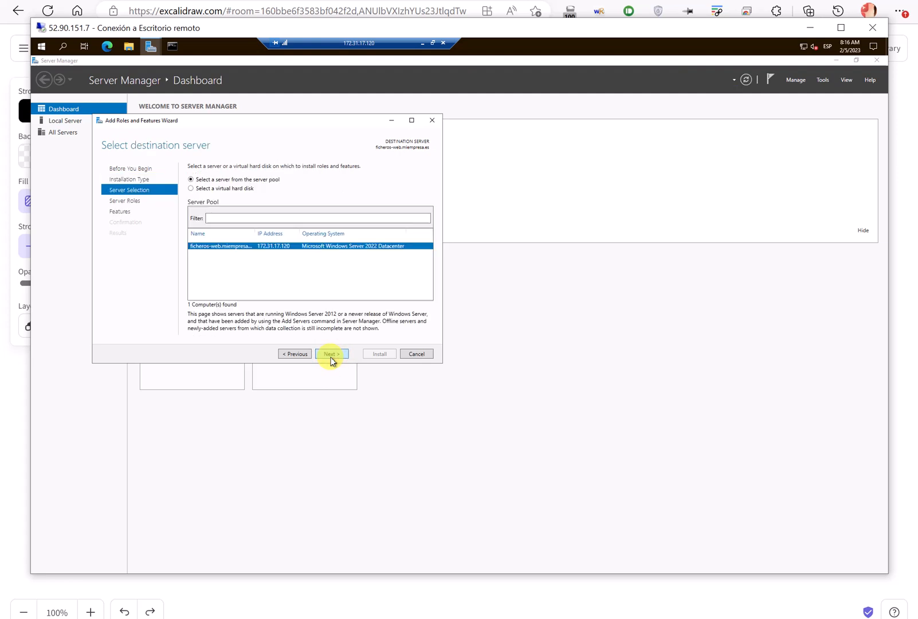
{"action": "left_click", "coordinate": [330, 356]}
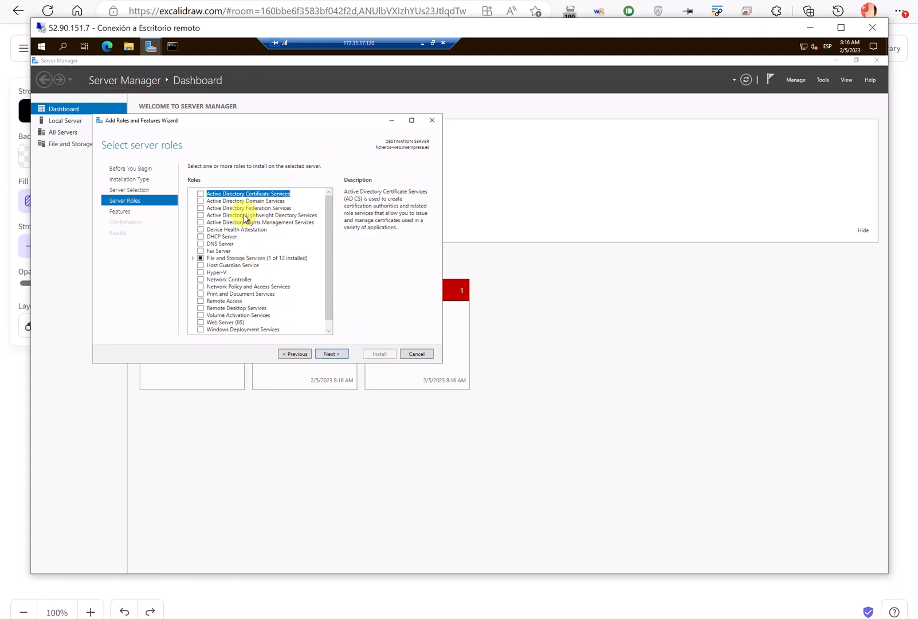
{"action": "left_click_drag", "start_coordinate": [215, 204], "coordinate": [281, 201]}
{"action": "left_click_drag", "start_coordinate": [202, 246], "coordinate": [236, 245]}
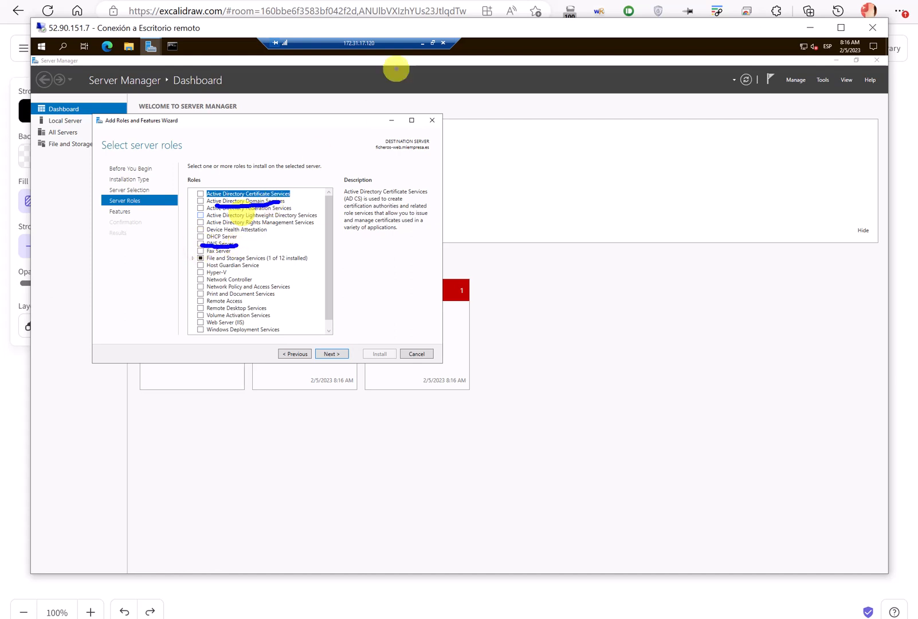
{"action": "key", "text": "Escape"}
{"action": "left_click", "coordinate": [431, 2]}
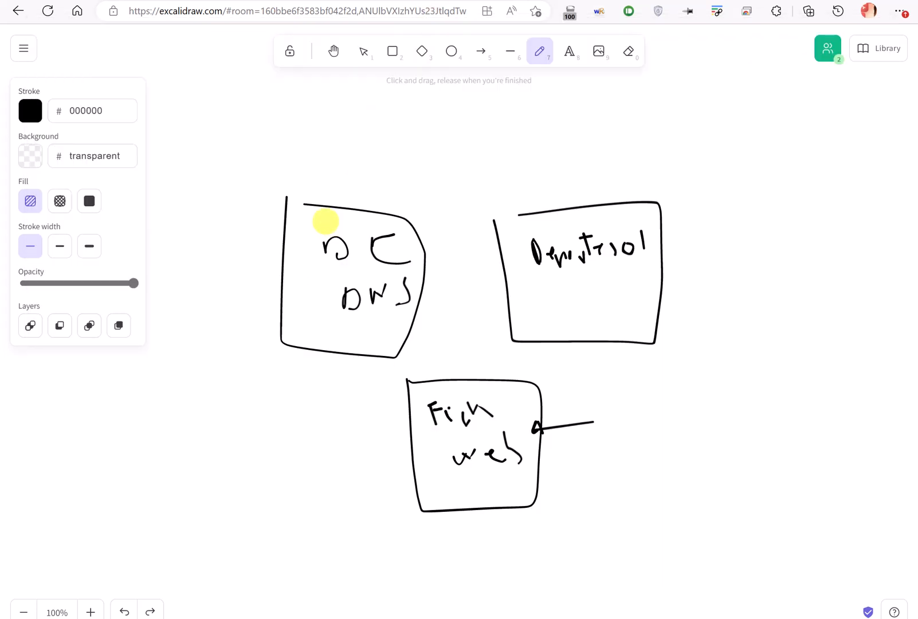
{"action": "mouse_move", "coordinate": [304, 191]}
{"action": "left_mouse_down"}
{"action": "mouse_move", "coordinate": [246, 260]}
{"action": "mouse_move", "coordinate": [404, 336]}
{"action": "mouse_move", "coordinate": [348, 195]}
{"action": "mouse_move", "coordinate": [312, 197]}
{"action": "left_mouse_up"}
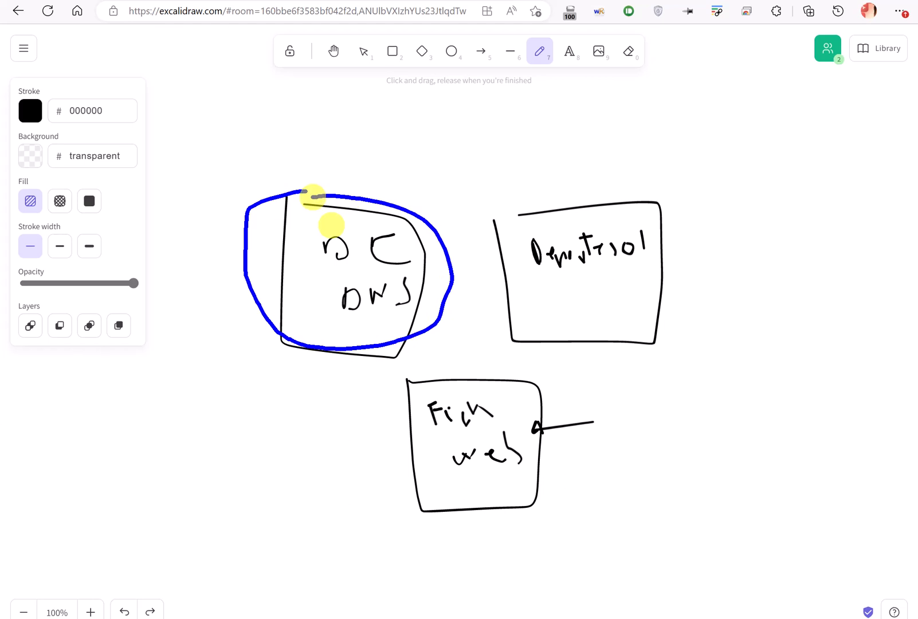
{"action": "key", "text": "Escape"}
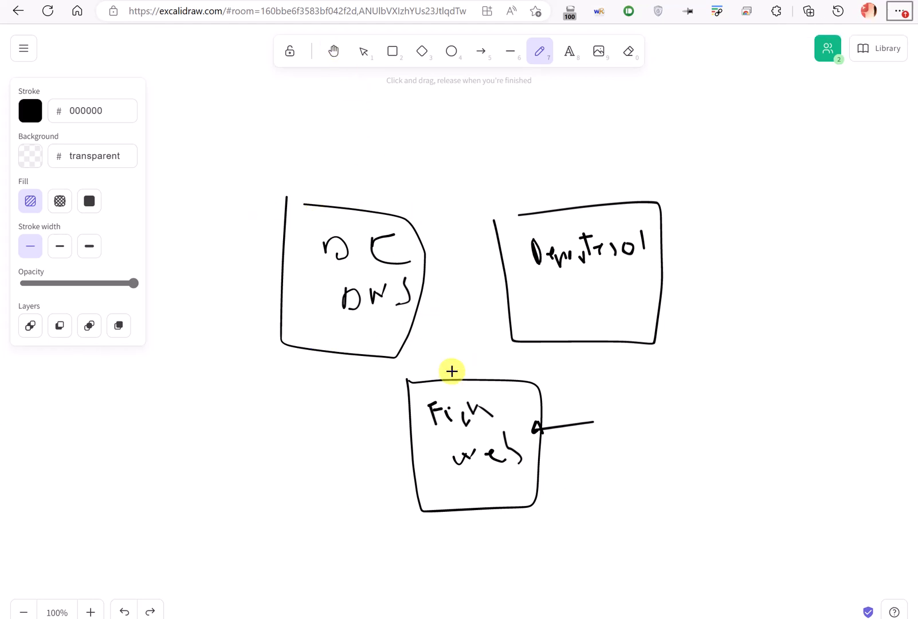
{"action": "mouse_move", "coordinate": [448, 325]}
{"action": "left_mouse_down"}
{"action": "mouse_move", "coordinate": [459, 396]}
{"action": "mouse_move", "coordinate": [469, 385]}
{"action": "left_mouse_up"}
{"action": "key", "text": "alt+Tab"}
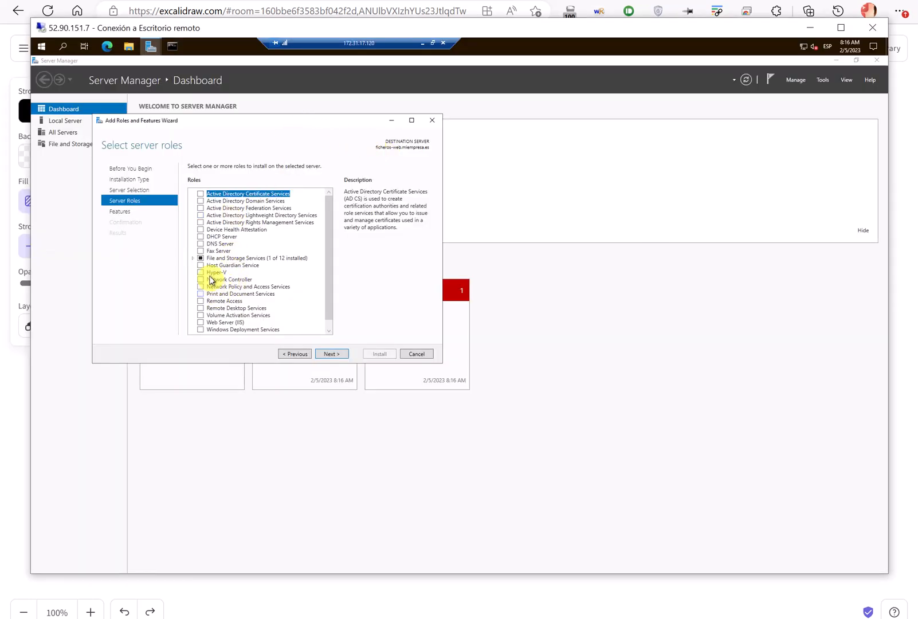
Examine the role services under File and iSCSI Services in the File and Storage Services role.
{"action": "left_click", "coordinate": [194, 259]}
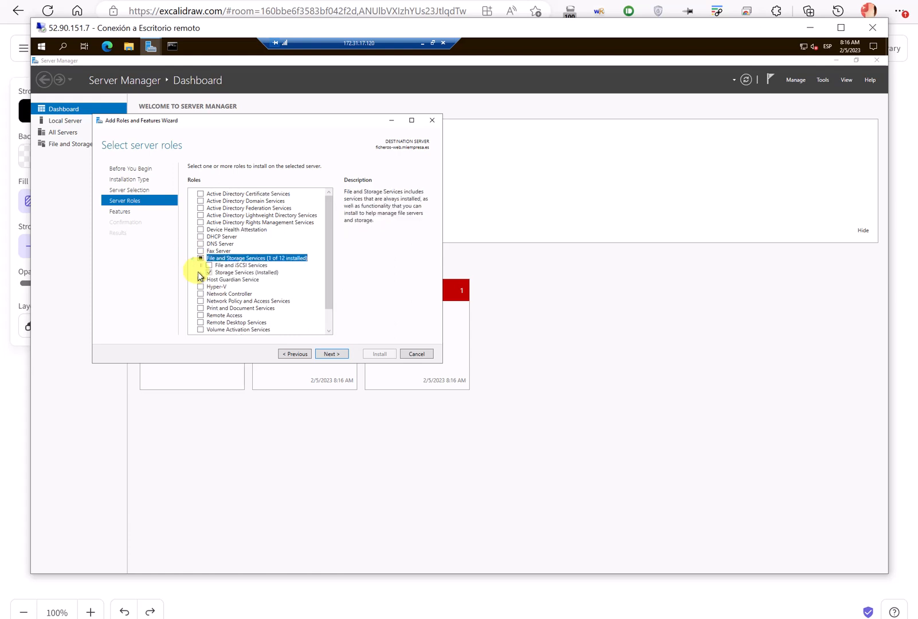
{"action": "left_click", "coordinate": [200, 265]}
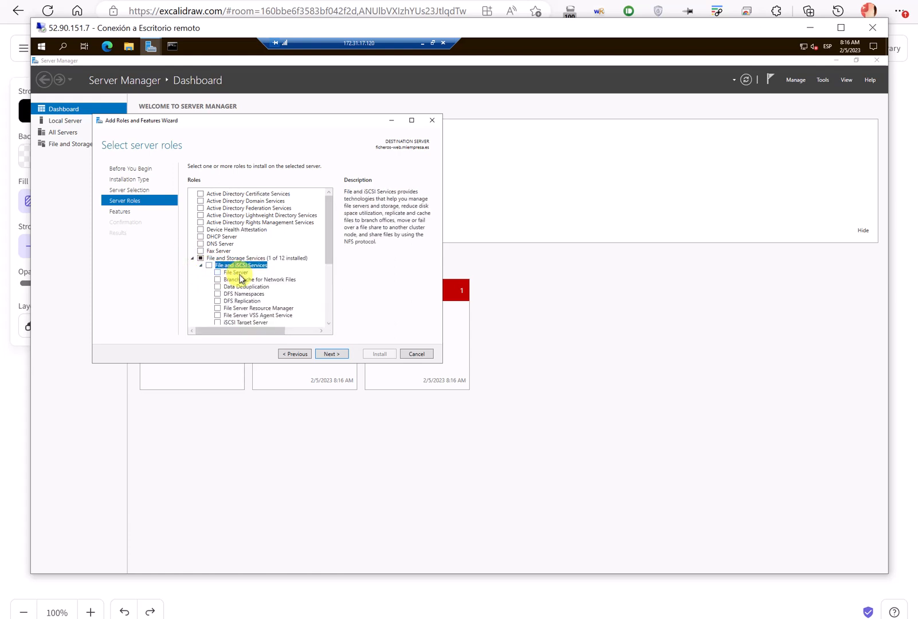
{"action": "scroll", "coordinate": [240, 278], "scroll_direction": "down", "scroll_amount": 2}
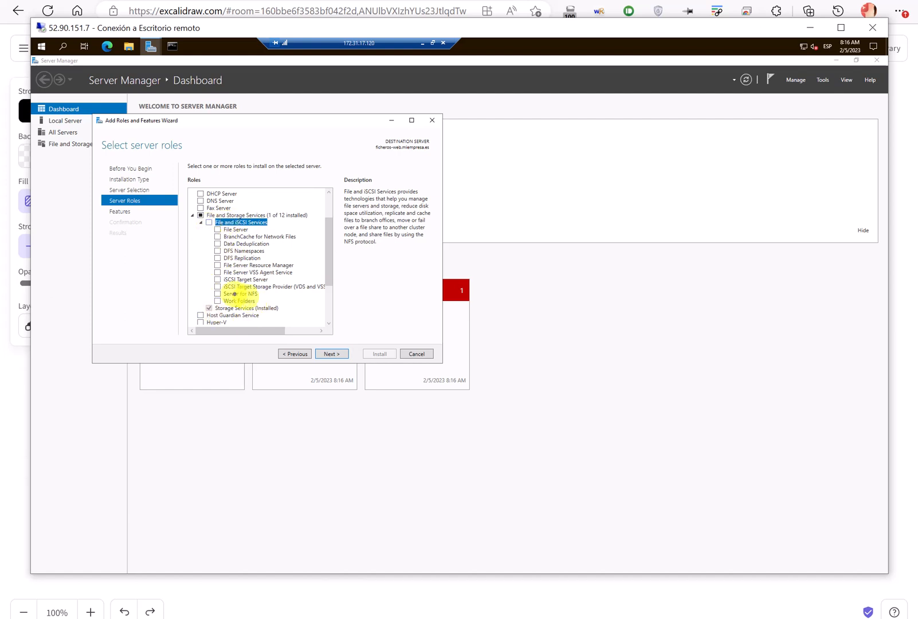
{"action": "mouse_move", "coordinate": [241, 294]}
{"action": "left_mouse_down"}
{"action": "mouse_move", "coordinate": [198, 306]}
{"action": "mouse_move", "coordinate": [304, 314]}
{"action": "mouse_move", "coordinate": [242, 296]}
{"action": "left_mouse_up"}
{"action": "key", "text": "Escape"}
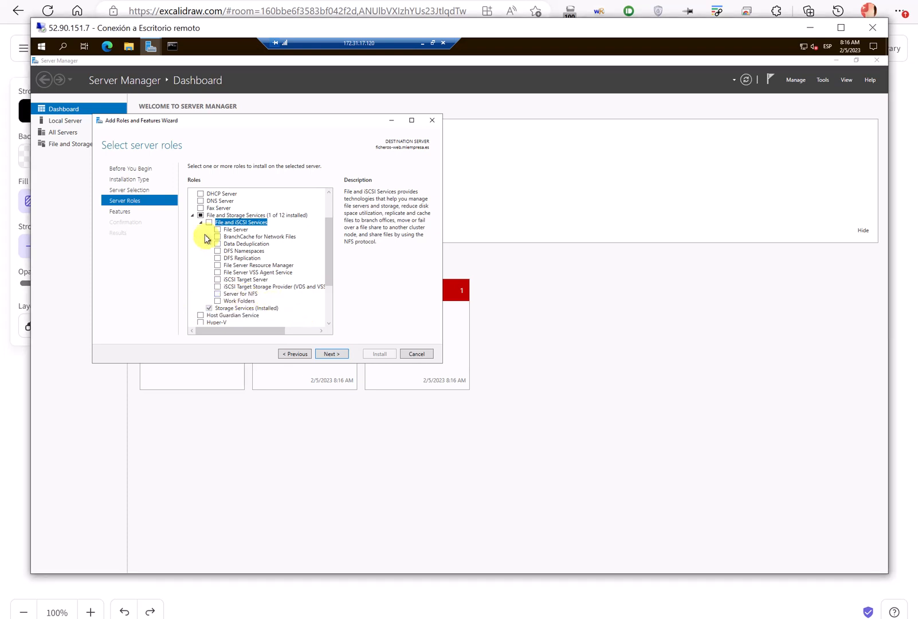
{"action": "left_click", "coordinate": [201, 222]}
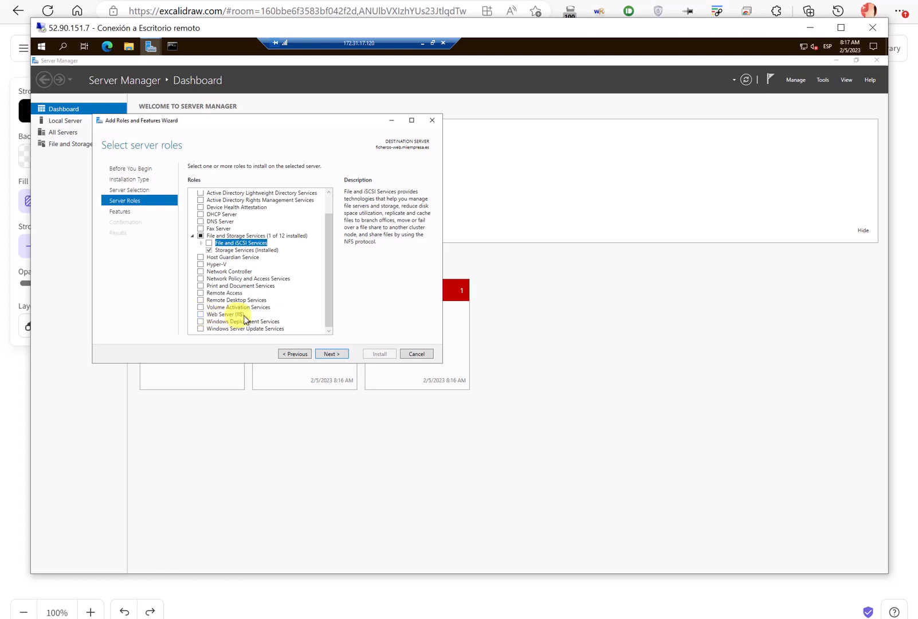
Select the Web Server (IIS) role with its required management tools and continue to the features selection.
{"action": "left_click", "coordinate": [200, 314]}
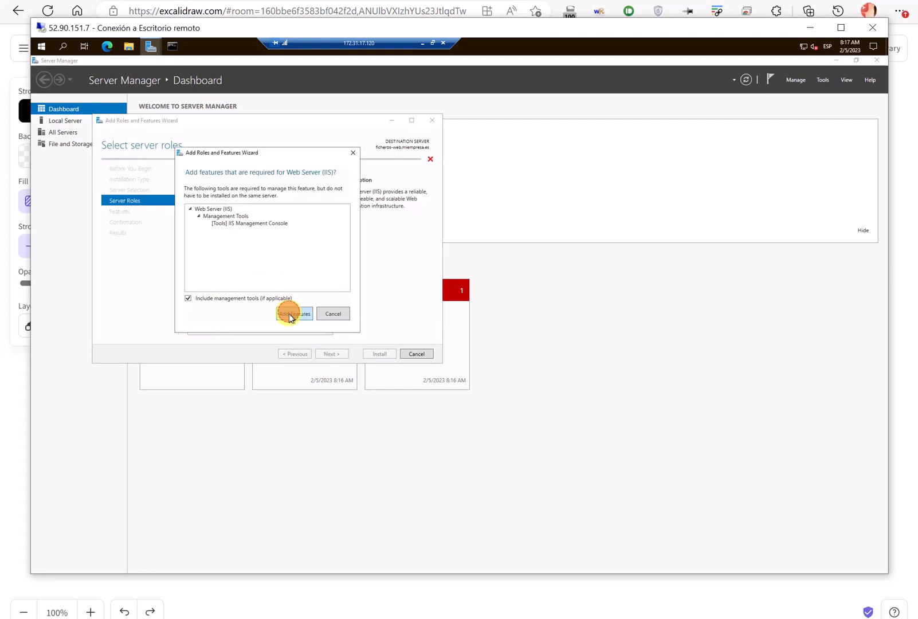
{"action": "left_click", "coordinate": [290, 315]}
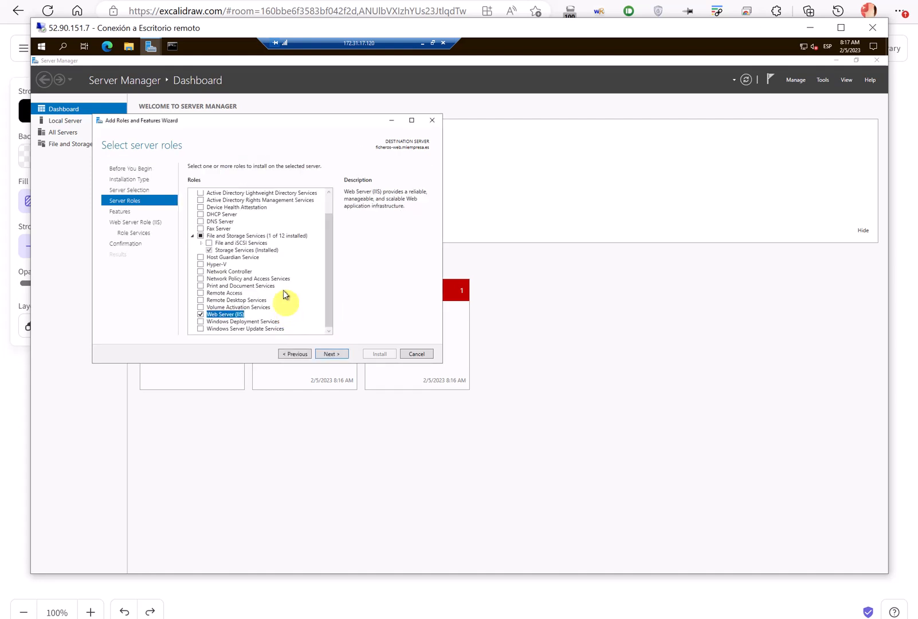
{"action": "left_click", "coordinate": [332, 355]}
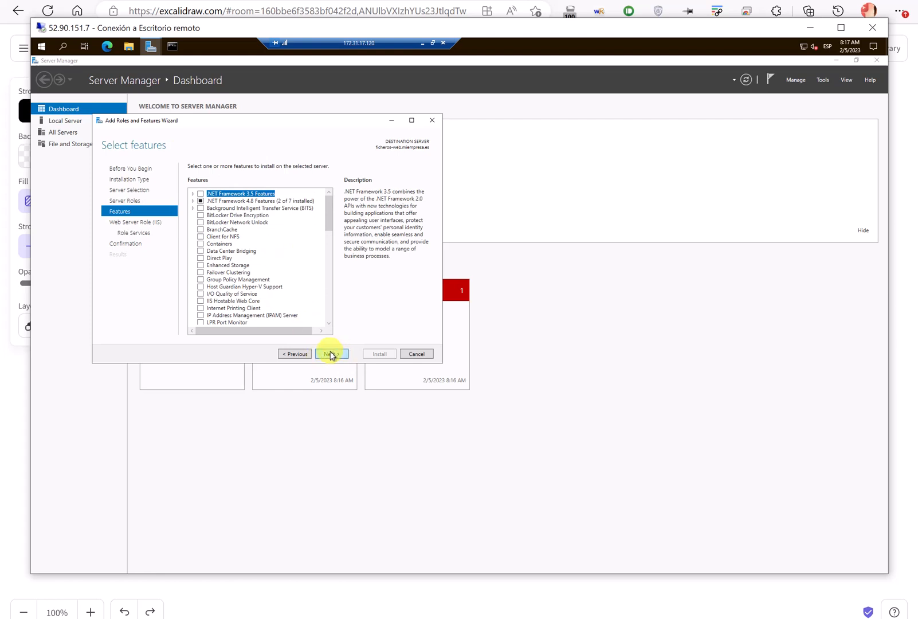
Continue past the features without adding any and go through the role services offered for Web Server (IIS).
{"action": "left_click", "coordinate": [332, 354]}
{"action": "left_click", "coordinate": [332, 354]}
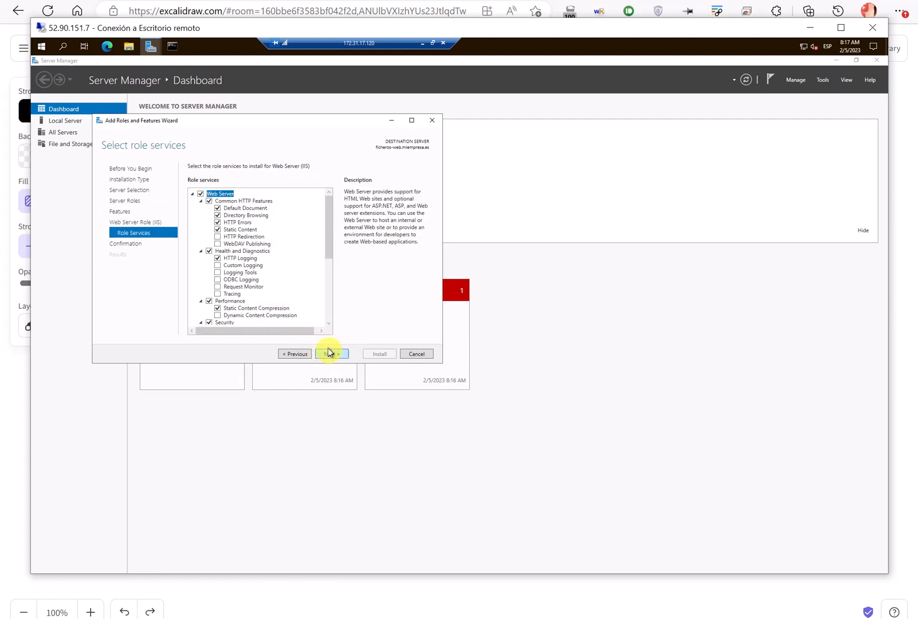
{"action": "scroll", "coordinate": [305, 276], "scroll_direction": "down", "scroll_amount": 4}
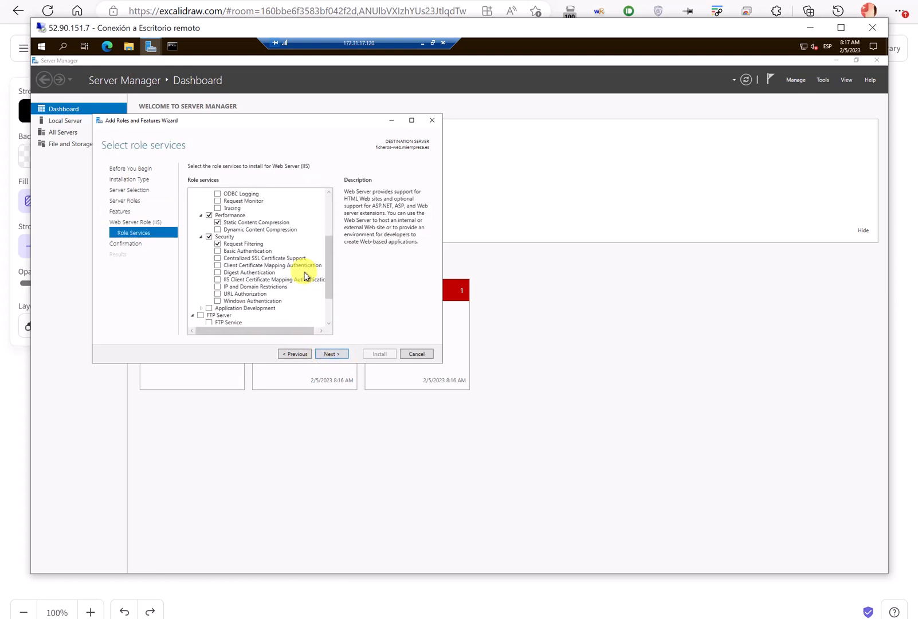
{"action": "scroll", "coordinate": [301, 273], "scroll_direction": "up", "scroll_amount": 4}
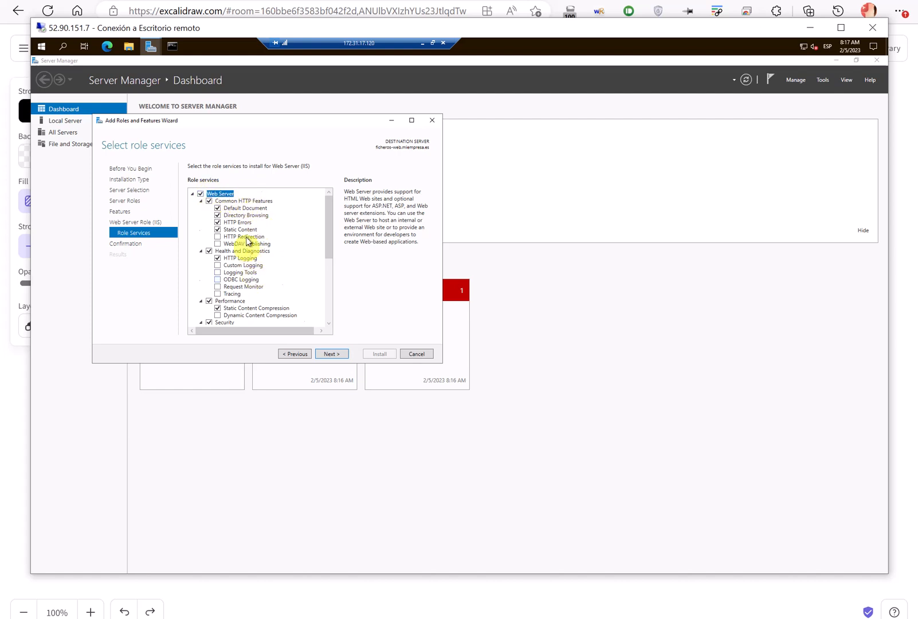
{"action": "scroll", "coordinate": [240, 242], "scroll_direction": "down", "scroll_amount": 1}
{"action": "scroll", "coordinate": [245, 312], "scroll_direction": "down", "scroll_amount": 5}
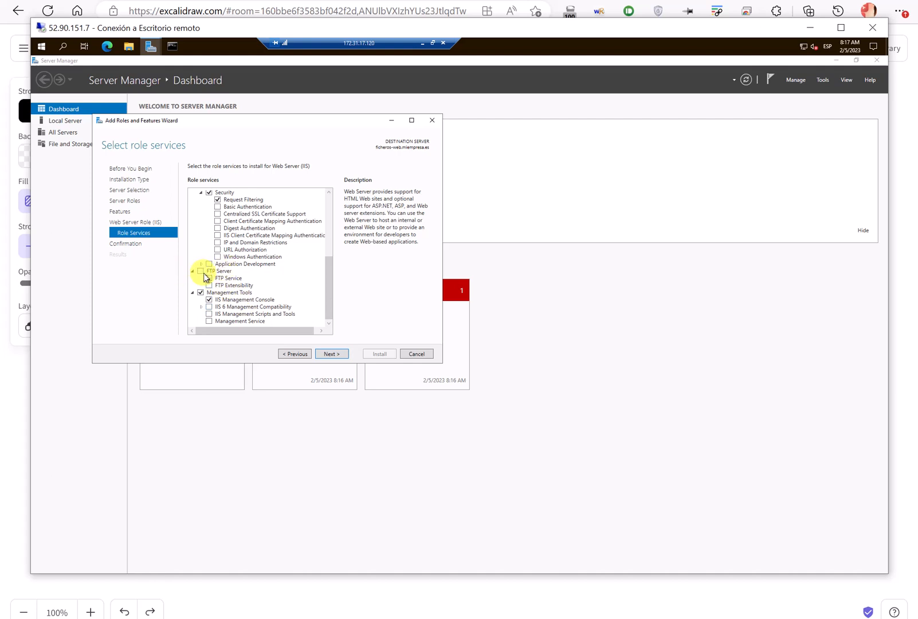
Examine the FTP Server and Web Server role services available for the Web Server (IIS) role.
{"action": "mouse_move", "coordinate": [235, 259]}
{"action": "left_mouse_down"}
{"action": "mouse_move", "coordinate": [213, 263]}
{"action": "mouse_move", "coordinate": [229, 304]}
{"action": "mouse_move", "coordinate": [246, 278]}
{"action": "mouse_move", "coordinate": [295, 271]}
{"action": "mouse_move", "coordinate": [314, 293]}
{"action": "mouse_move", "coordinate": [339, 289]}
{"action": "left_mouse_up"}
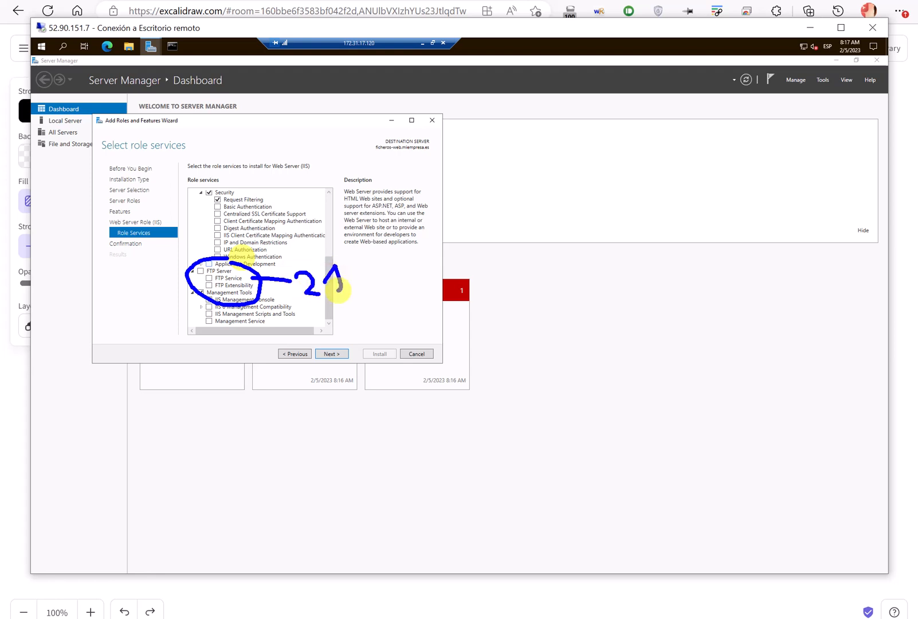
{"action": "key", "text": "Escape"}
{"action": "scroll", "coordinate": [293, 256], "scroll_direction": "up", "scroll_amount": 10}
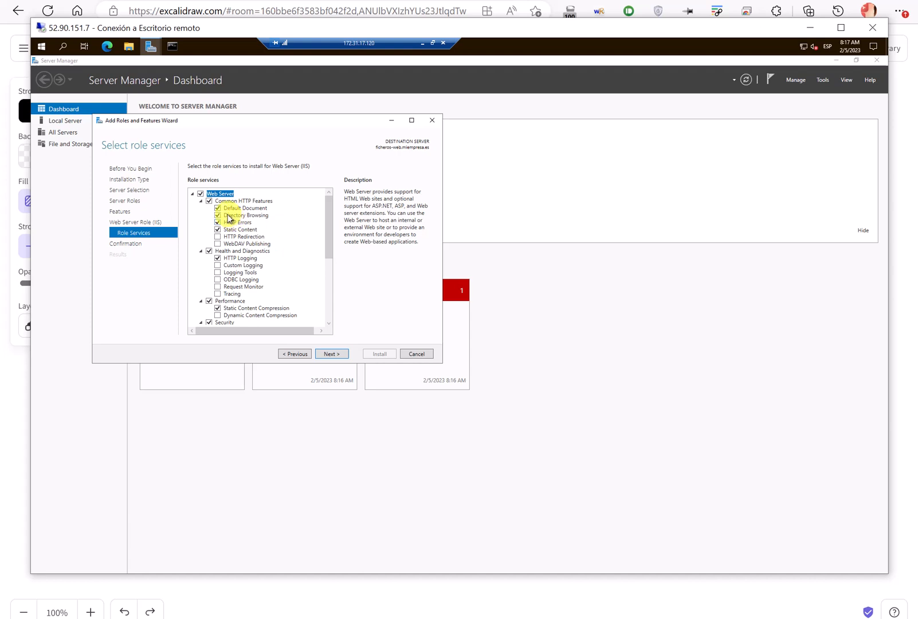
{"action": "mouse_move", "coordinate": [208, 184]}
{"action": "left_mouse_down"}
{"action": "mouse_move", "coordinate": [189, 206]}
{"action": "mouse_move", "coordinate": [223, 182]}
{"action": "mouse_move", "coordinate": [311, 216]}
{"action": "mouse_move", "coordinate": [311, 193]}
{"action": "mouse_move", "coordinate": [345, 195]}
{"action": "left_mouse_up"}
{"action": "key", "text": "Escape"}
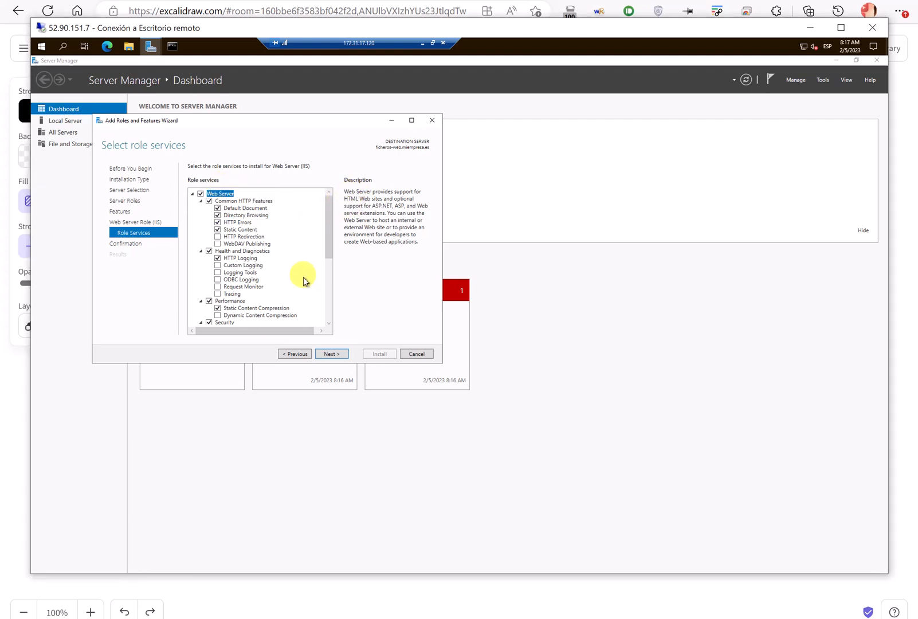
{"action": "scroll", "coordinate": [303, 281], "scroll_direction": "down", "scroll_amount": 6}
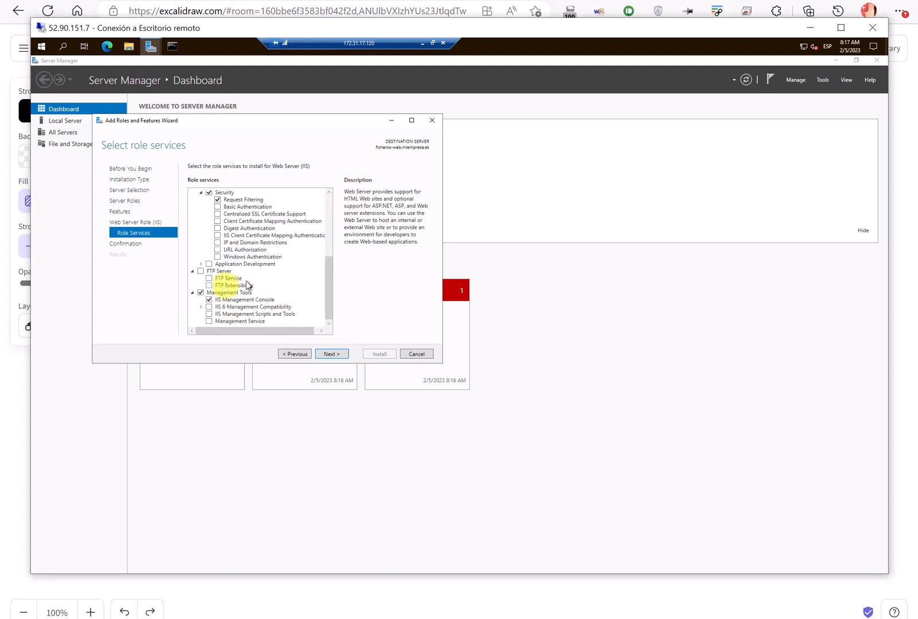
{"action": "mouse_move", "coordinate": [294, 268]}
{"action": "left_mouse_down"}
{"action": "mouse_move", "coordinate": [286, 293]}
{"action": "mouse_move", "coordinate": [320, 292]}
{"action": "mouse_move", "coordinate": [318, 268]}
{"action": "mouse_move", "coordinate": [341, 265]}
{"action": "mouse_move", "coordinate": [361, 285]}
{"action": "mouse_move", "coordinate": [341, 266]}
{"action": "mouse_move", "coordinate": [355, 259]}
{"action": "left_mouse_up"}
{"action": "left_click", "coordinate": [318, 267]}
{"action": "mouse_move", "coordinate": [370, 265]}
{"action": "left_mouse_down"}
{"action": "mouse_move", "coordinate": [381, 286]}
{"action": "mouse_move", "coordinate": [371, 274]}
{"action": "mouse_move", "coordinate": [360, 311]}
{"action": "mouse_move", "coordinate": [375, 324]}
{"action": "mouse_move", "coordinate": [393, 322]}
{"action": "left_mouse_up"}
{"action": "left_click_drag", "start_coordinate": [299, 296], "coordinate": [354, 327]}
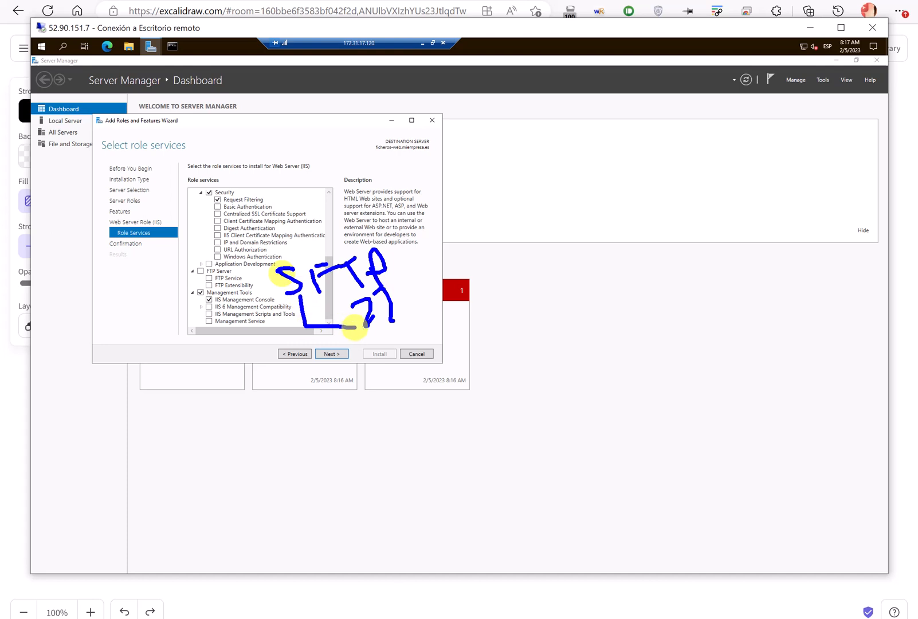
{"action": "scroll", "coordinate": [292, 244], "scroll_direction": "up", "scroll_amount": 6}
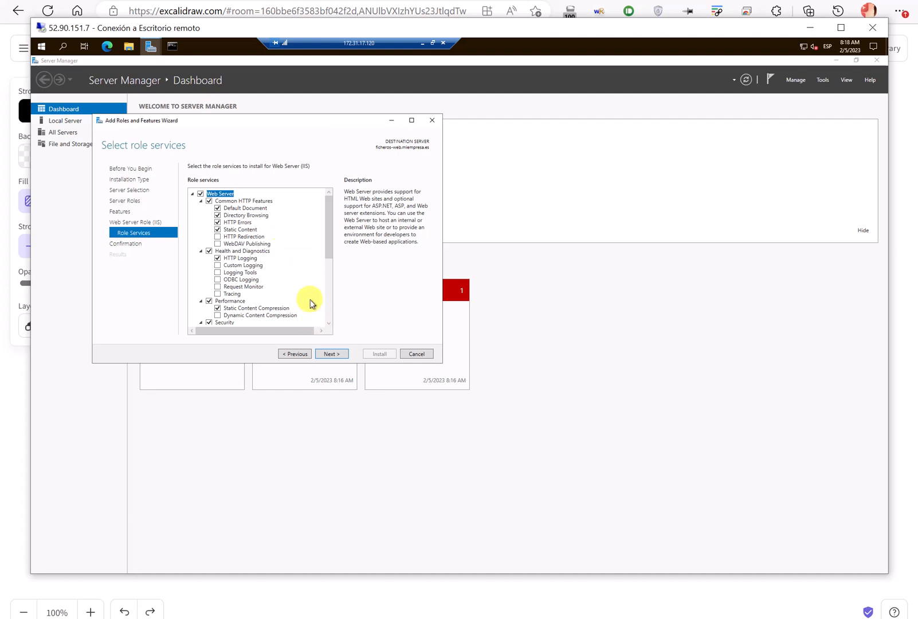
Keep the default role services and start installing the Web Server (IIS) role, moving the wizard aside while it runs.
{"action": "left_click", "coordinate": [331, 354]}
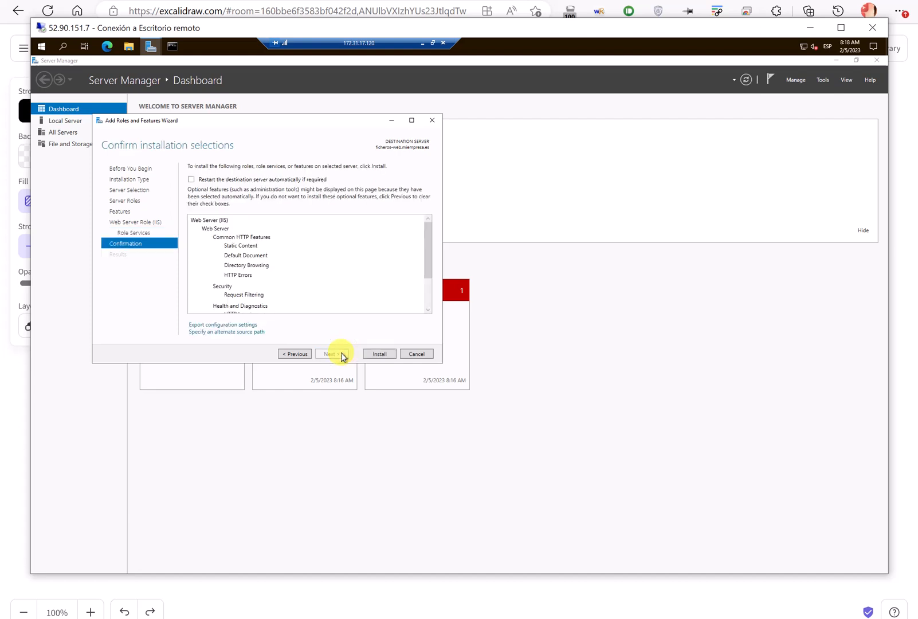
{"action": "left_click", "coordinate": [381, 354]}
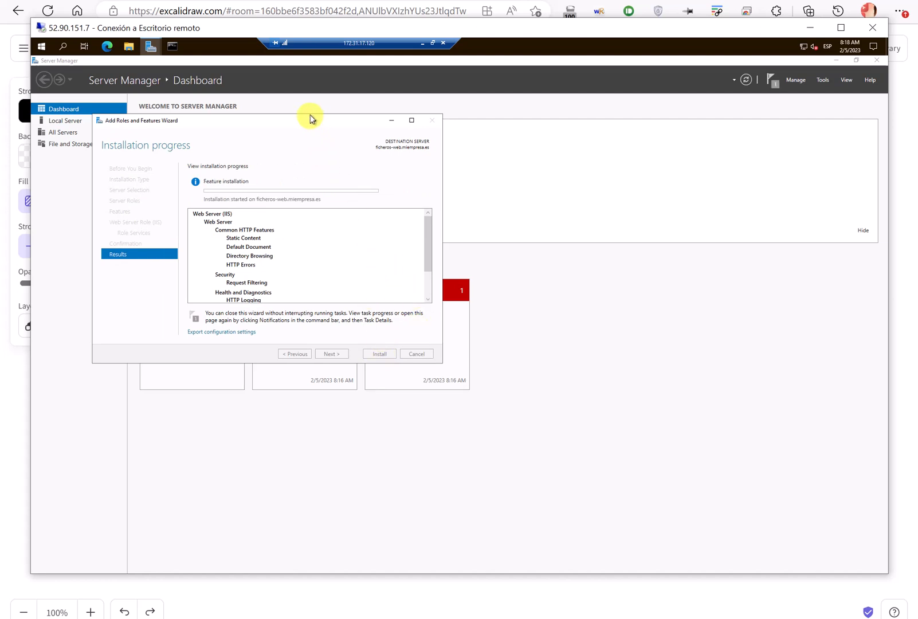
{"action": "left_click_drag", "start_coordinate": [320, 122], "coordinate": [391, 128]}
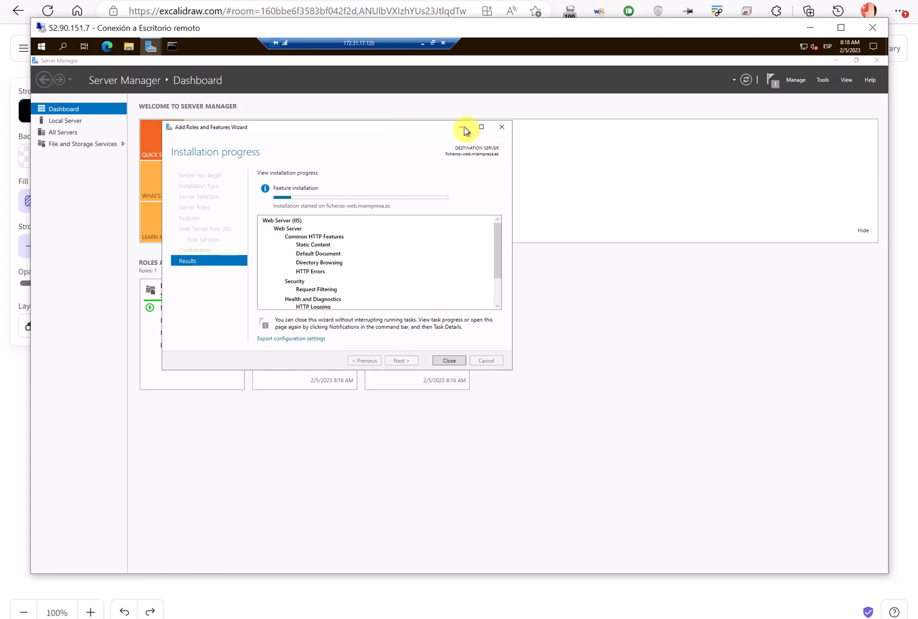
Switch to the Excalidraw server diagram and review the files and web server box.
{"action": "left_click", "coordinate": [420, 1]}
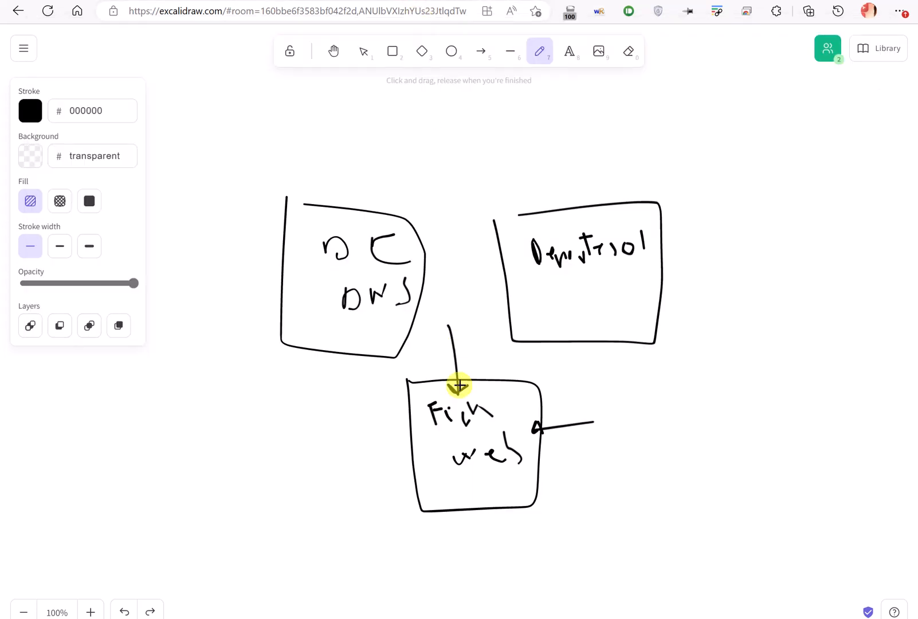
{"action": "left_click", "coordinate": [457, 485]}
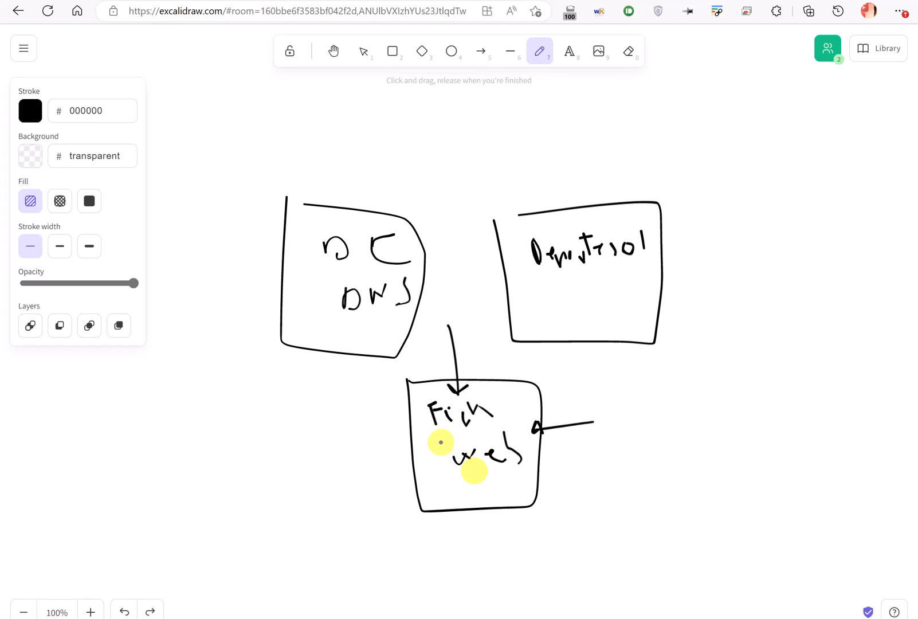
{"action": "left_click_drag", "start_coordinate": [440, 436], "coordinate": [497, 430]}
{"action": "left_click_drag", "start_coordinate": [455, 471], "coordinate": [533, 472]}
{"action": "mouse_move", "coordinate": [346, 426]}
{"action": "left_mouse_down"}
{"action": "mouse_move", "coordinate": [409, 421]}
{"action": "mouse_move", "coordinate": [418, 433]}
{"action": "left_mouse_up"}
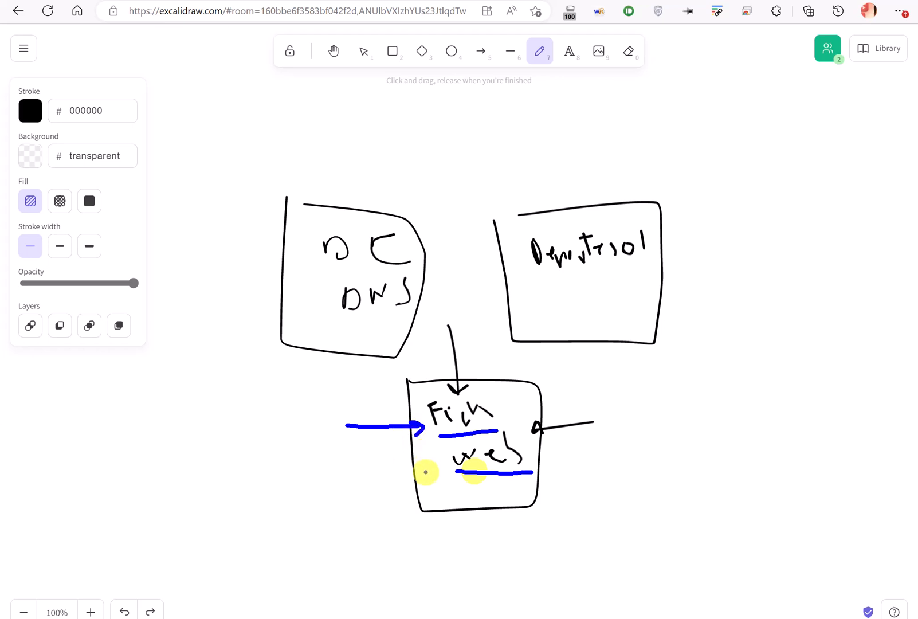
{"action": "key", "text": "Escape"}
{"action": "key", "text": "alt"}
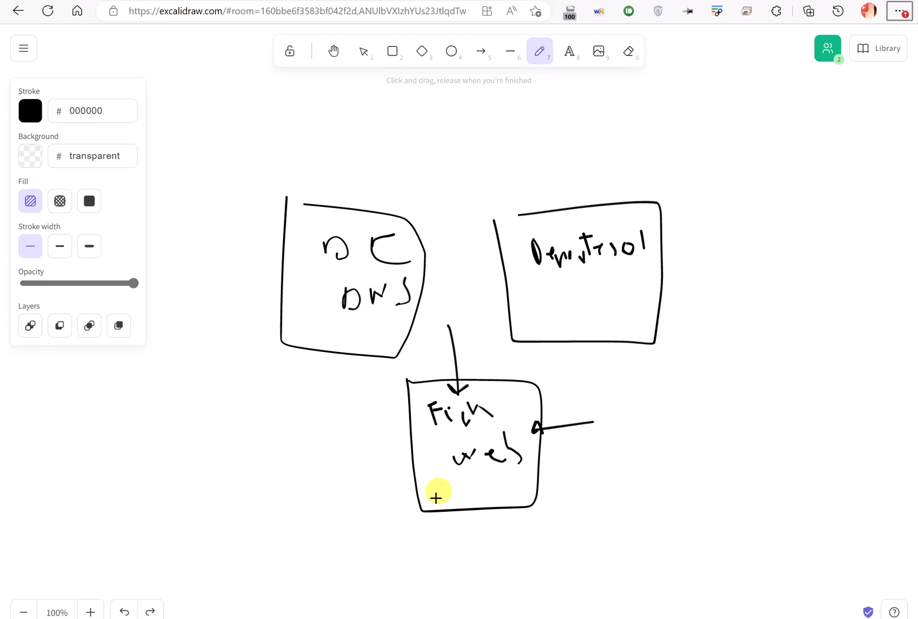
Sketch two disk compartments inside the files and web server box and add handwritten labels, marking one with an arrow, D: and RAID.
{"action": "mouse_move", "coordinate": [414, 480]}
{"action": "left_mouse_down"}
{"action": "mouse_move", "coordinate": [432, 477]}
{"action": "mouse_move", "coordinate": [469, 508]}
{"action": "mouse_move", "coordinate": [536, 475]}
{"action": "mouse_move", "coordinate": [518, 487]}
{"action": "mouse_move", "coordinate": [544, 492]}
{"action": "left_mouse_up"}
{"action": "left_click", "coordinate": [523, 483]}
{"action": "left_click", "coordinate": [525, 491]}
{"action": "left_click_drag", "start_coordinate": [566, 485], "coordinate": [567, 509]}
{"action": "mouse_move", "coordinate": [572, 487]}
{"action": "left_mouse_down"}
{"action": "mouse_move", "coordinate": [571, 508]}
{"action": "mouse_move", "coordinate": [611, 492]}
{"action": "left_mouse_up"}
{"action": "left_click_drag", "start_coordinate": [437, 495], "coordinate": [450, 535]}
{"action": "mouse_move", "coordinate": [431, 507]}
{"action": "left_mouse_down"}
{"action": "mouse_move", "coordinate": [434, 494]}
{"action": "mouse_move", "coordinate": [447, 505]}
{"action": "mouse_move", "coordinate": [468, 552]}
{"action": "left_mouse_up"}
{"action": "left_click", "coordinate": [485, 530]}
{"action": "left_click", "coordinate": [487, 544]}
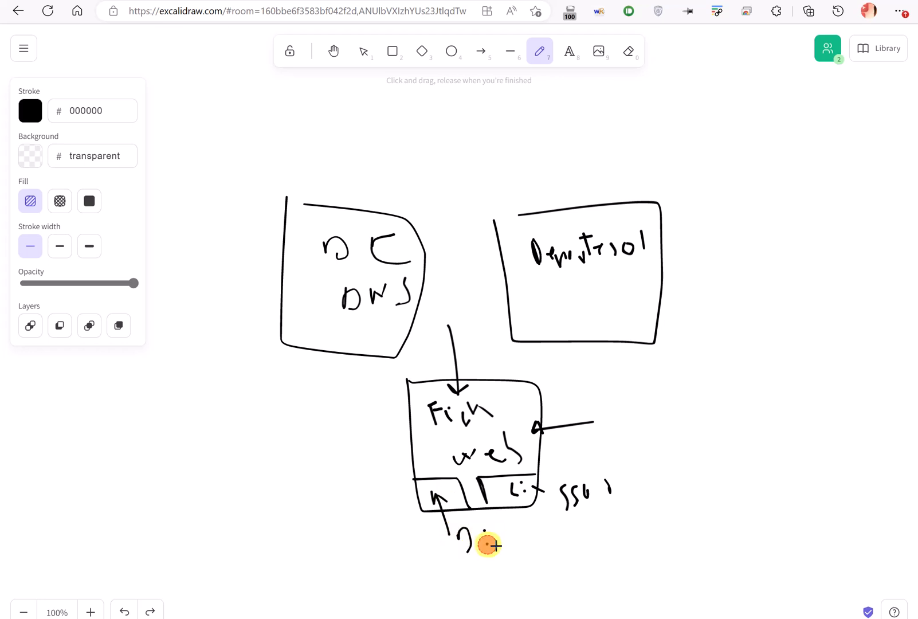
{"action": "mouse_move", "coordinate": [479, 559]}
{"action": "left_mouse_down"}
{"action": "mouse_move", "coordinate": [482, 575]}
{"action": "mouse_move", "coordinate": [526, 573]}
{"action": "mouse_move", "coordinate": [534, 558]}
{"action": "mouse_move", "coordinate": [542, 571]}
{"action": "mouse_move", "coordinate": [560, 555]}
{"action": "mouse_move", "coordinate": [582, 576]}
{"action": "mouse_move", "coordinate": [598, 575]}
{"action": "left_mouse_up"}
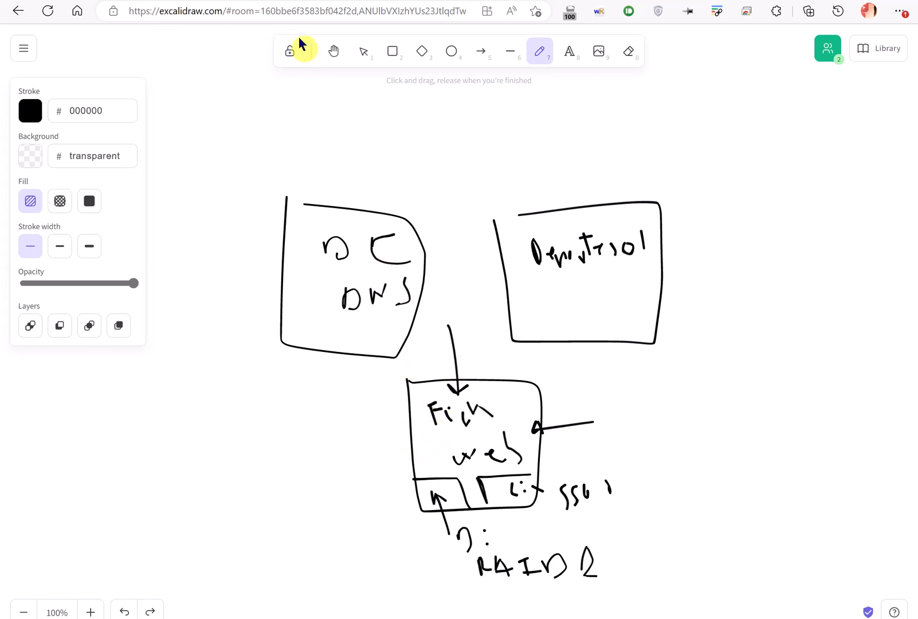
Switch to the AWS EC2 instances list and check the Availability Zone of the ficheros-web instance.
{"action": "left_click", "coordinate": [242, 1]}
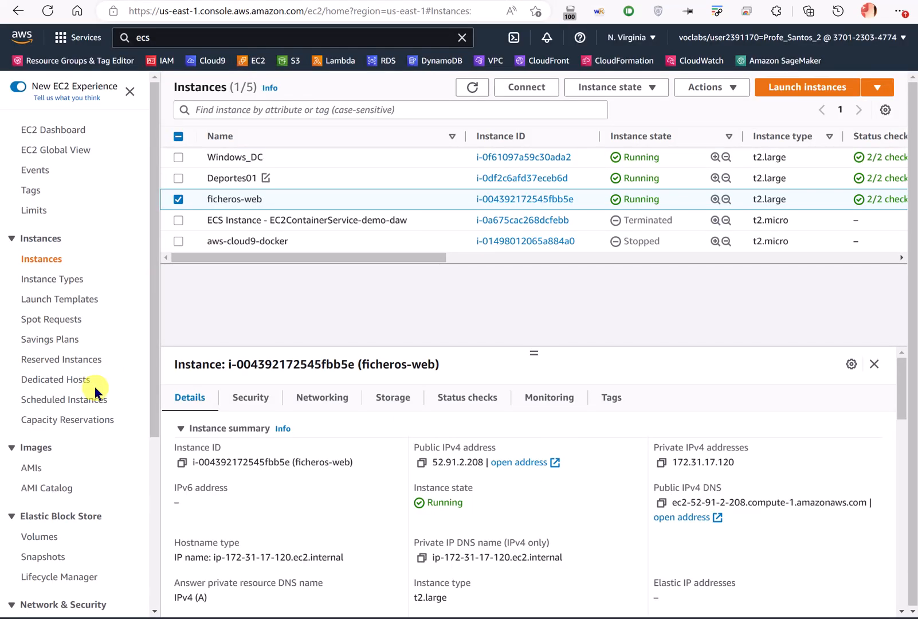
{"action": "scroll", "coordinate": [92, 381], "scroll_direction": "down", "scroll_amount": 5}
{"action": "scroll", "coordinate": [94, 386], "scroll_direction": "up", "scroll_amount": 4}
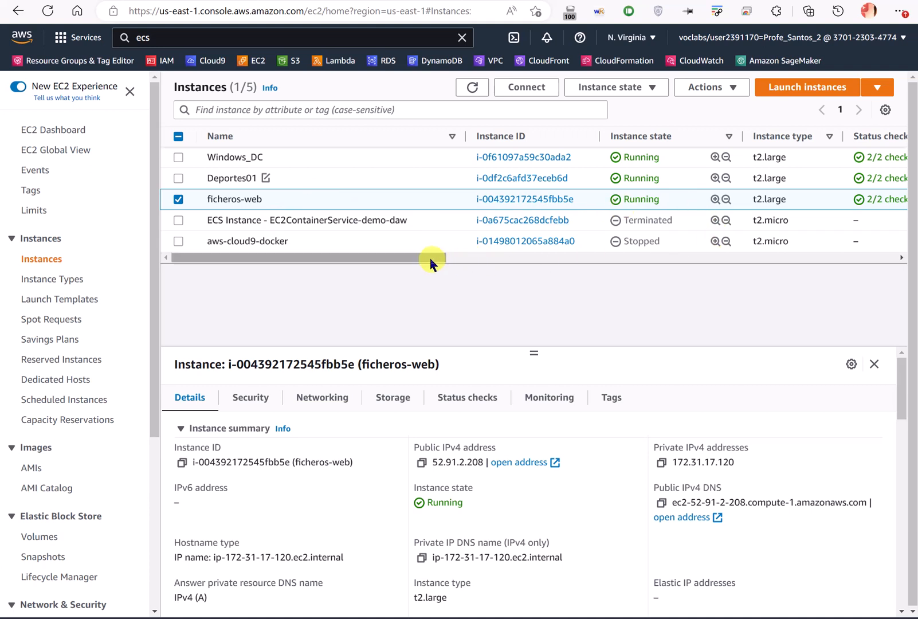
{"action": "left_click_drag", "start_coordinate": [429, 258], "coordinate": [541, 258]}
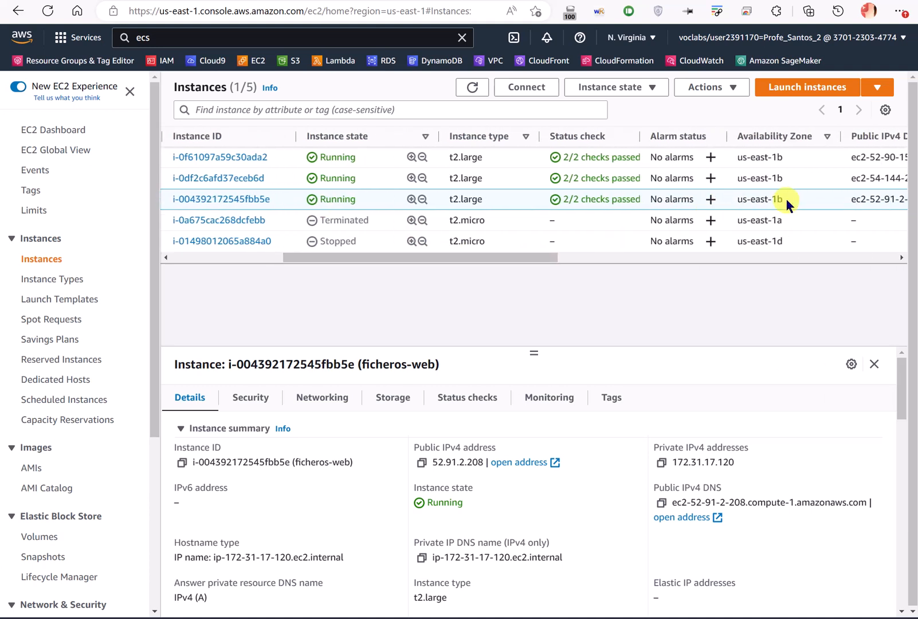
{"action": "left_click_drag", "start_coordinate": [784, 198], "coordinate": [744, 196]}
{"action": "left_click_drag", "start_coordinate": [491, 259], "coordinate": [117, 425]}
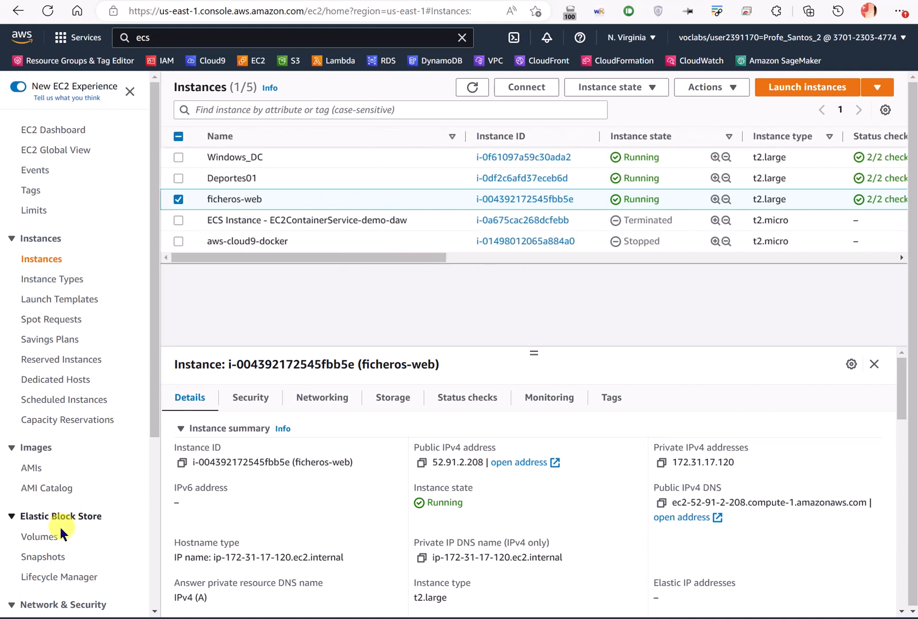
Start creating a new EBS volume and set its size to 1 GiB.
{"action": "left_click", "coordinate": [47, 539]}
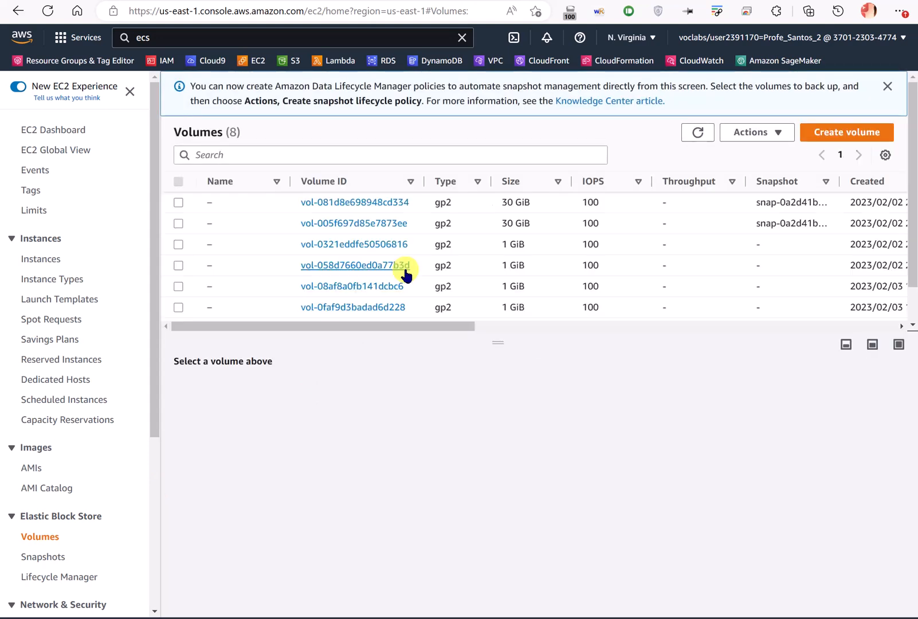
{"action": "left_click", "coordinate": [848, 134]}
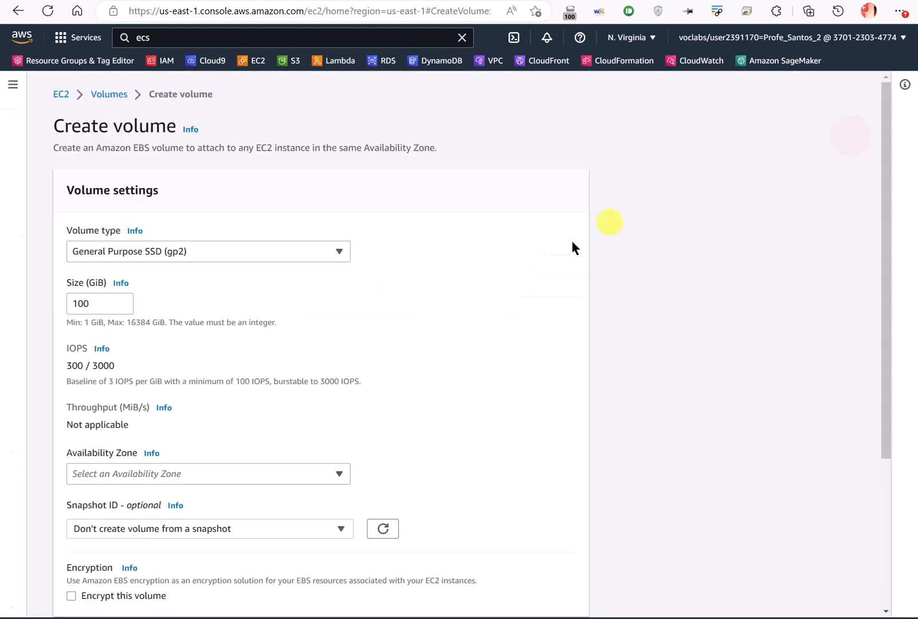
{"action": "double_click", "coordinate": [75, 304]}
{"action": "type", "text": "90"}
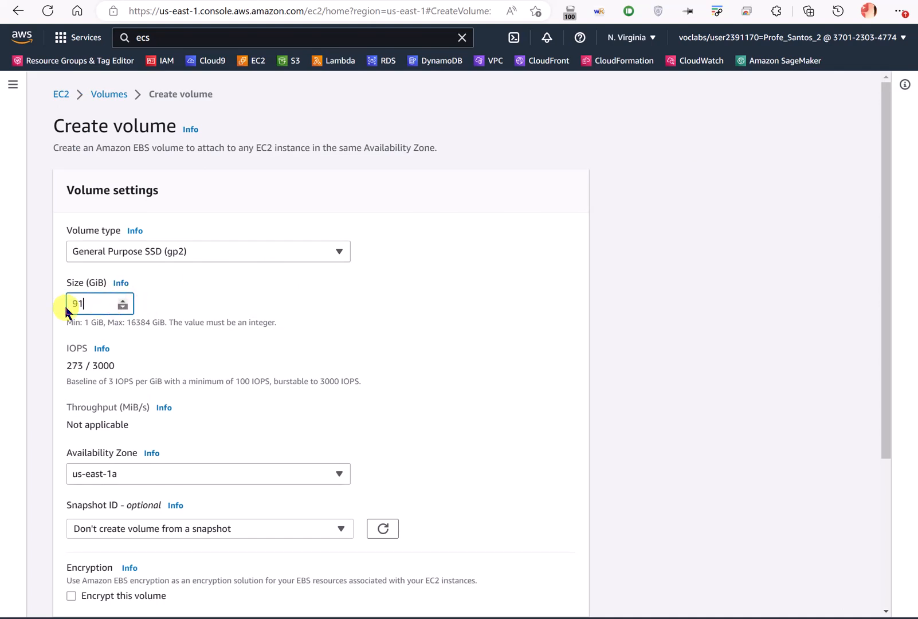
{"action": "double_click", "coordinate": [90, 303]}
{"action": "type", "text": "1"}
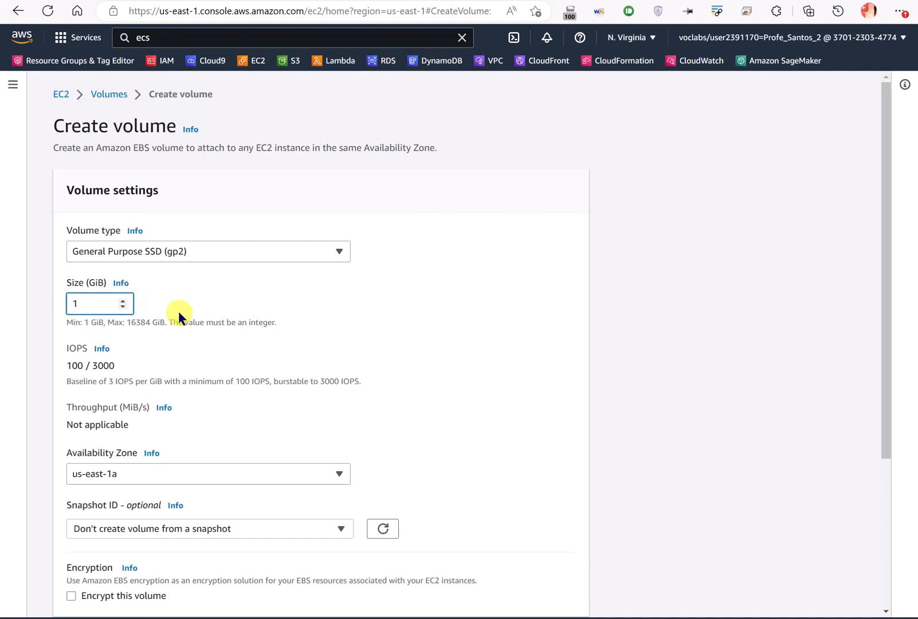
Set the volume's Availability Zone to us-east-1b and create it as General Purpose SSD (gp2) without a snapshot.
{"action": "scroll", "coordinate": [178, 312], "scroll_direction": "down", "scroll_amount": 2}
{"action": "scroll", "coordinate": [177, 311], "scroll_direction": "down", "scroll_amount": 1}
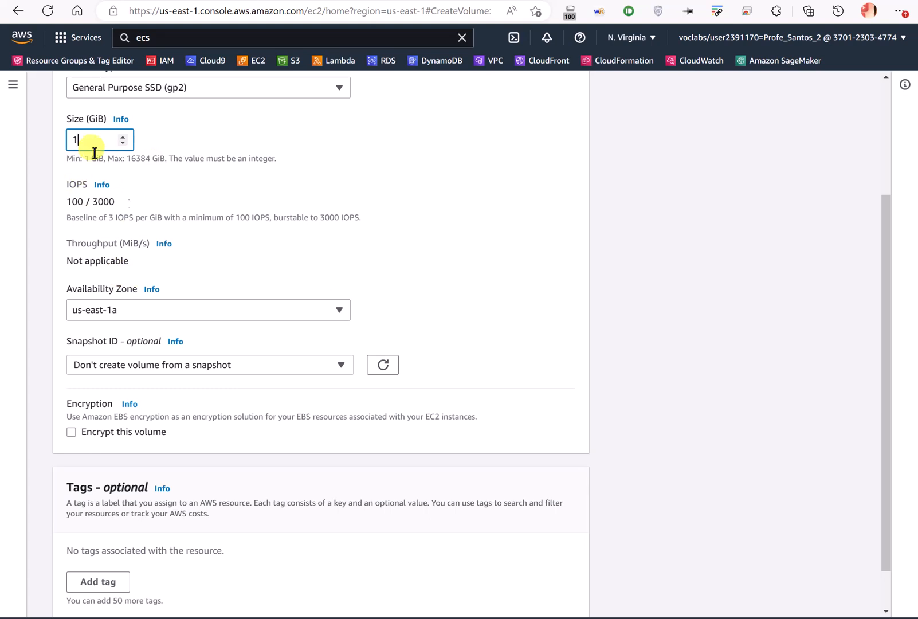
{"action": "left_click", "coordinate": [138, 314]}
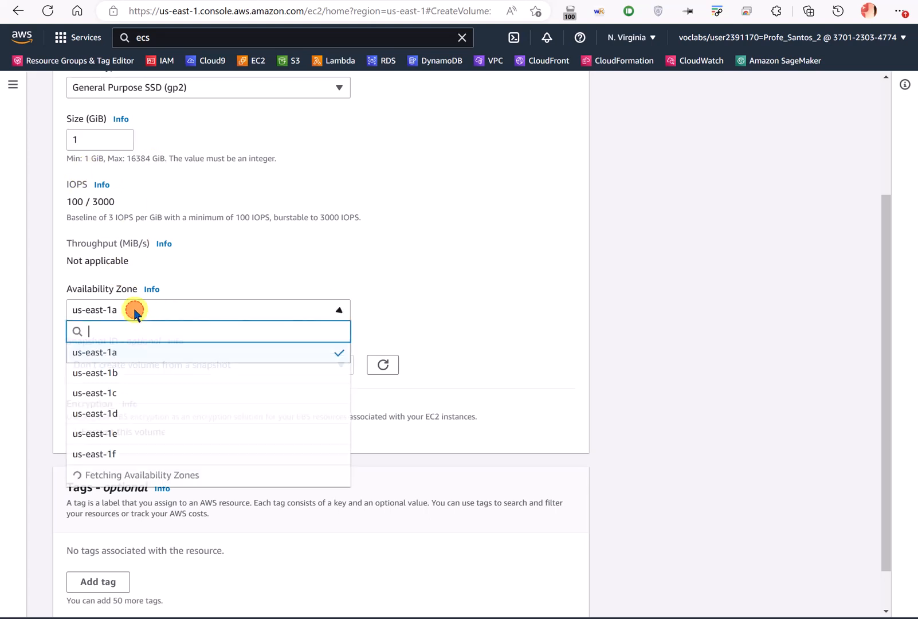
{"action": "left_click", "coordinate": [122, 373]}
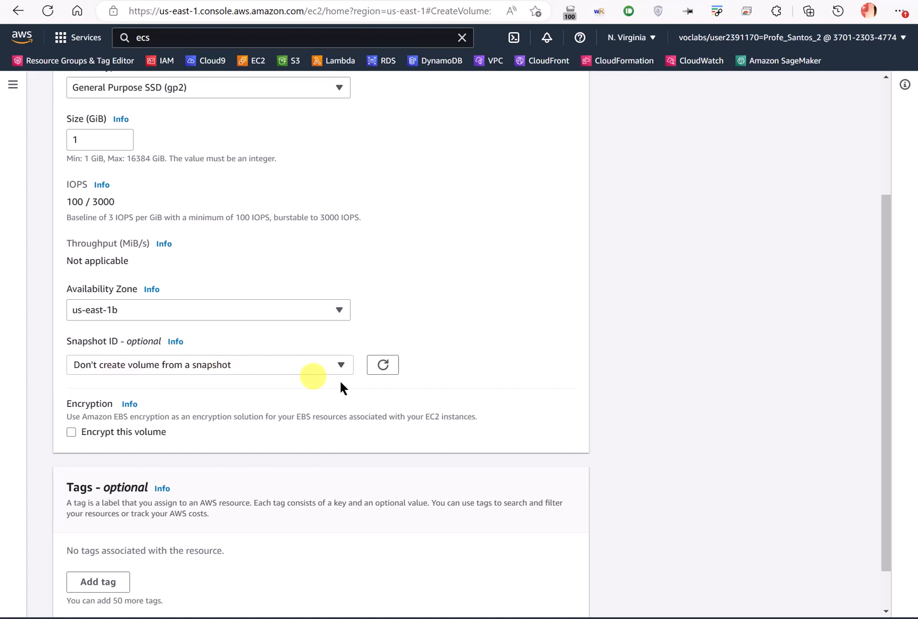
{"action": "scroll", "coordinate": [401, 413], "scroll_direction": "down", "scroll_amount": 2}
{"action": "left_click", "coordinate": [537, 592]}
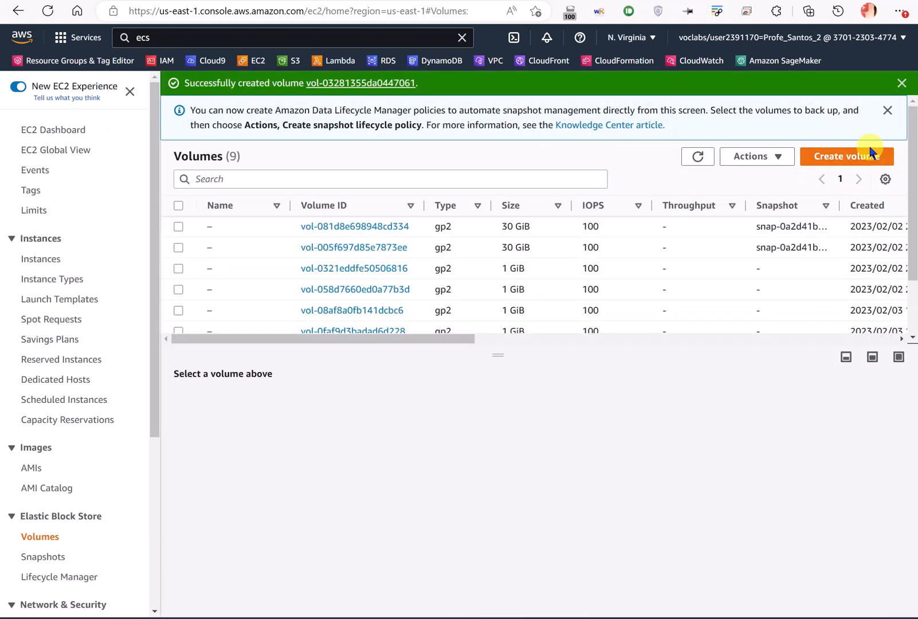
Create a second General Purpose SSD (gp2) volume of 1 GiB in Availability Zone us-east-1b.
{"action": "left_click", "coordinate": [870, 152]}
{"action": "left_click_drag", "start_coordinate": [108, 302], "coordinate": [36, 307]}
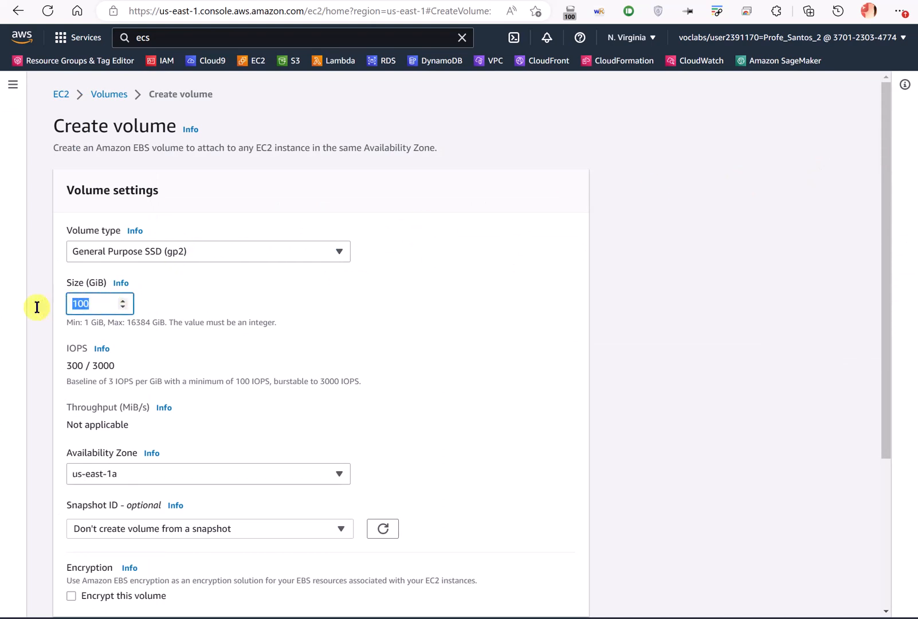
{"action": "scroll", "coordinate": [153, 346], "scroll_direction": "down", "scroll_amount": 3}
{"action": "left_click", "coordinate": [155, 314]}
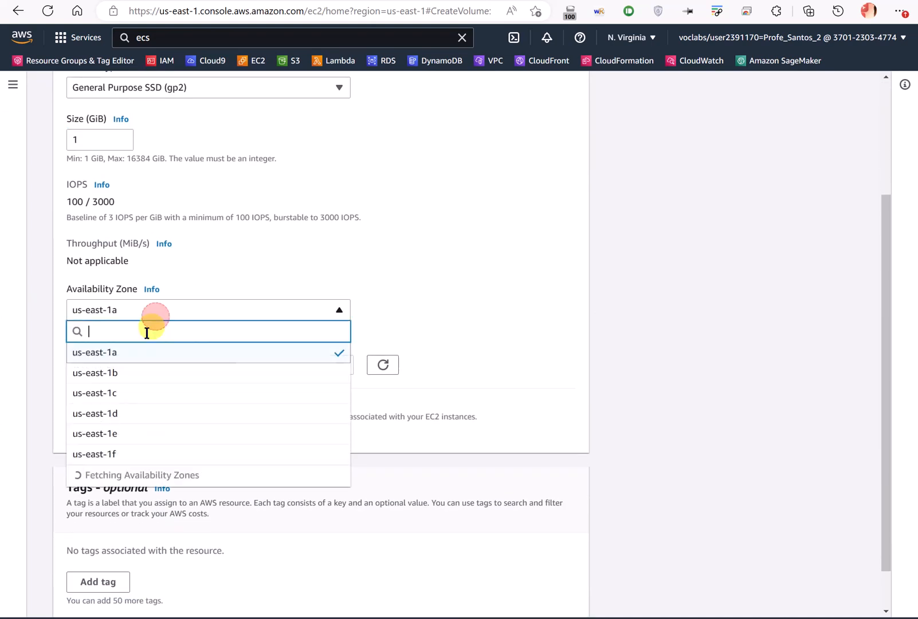
{"action": "left_click", "coordinate": [128, 372]}
{"action": "scroll", "coordinate": [344, 436], "scroll_direction": "down", "scroll_amount": 1}
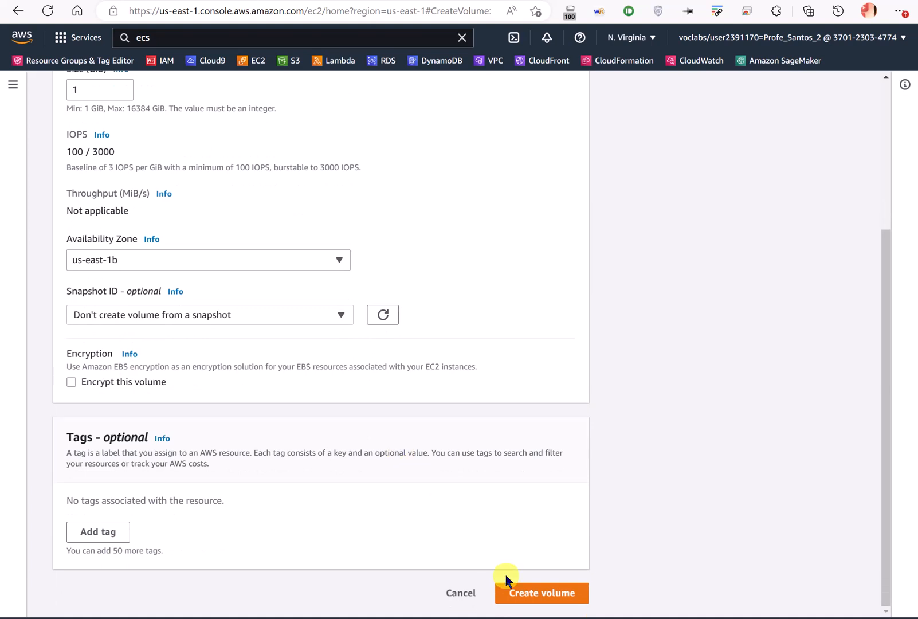
{"action": "left_click", "coordinate": [519, 590]}
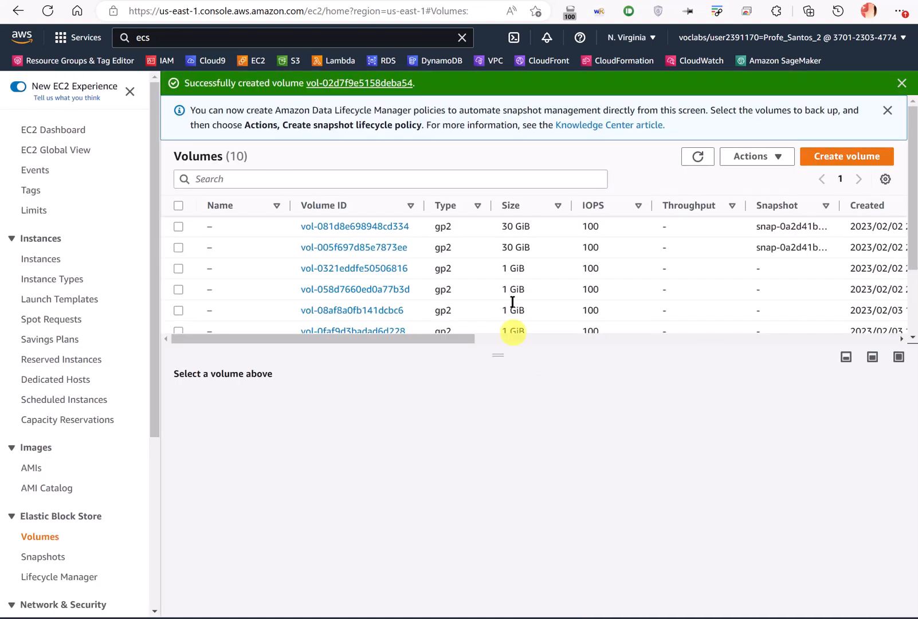
Attach the new 1 GiB volume vol-03281355da0447061 to the ficheros-web instance.
{"action": "scroll", "coordinate": [565, 280], "scroll_direction": "down", "scroll_amount": 2}
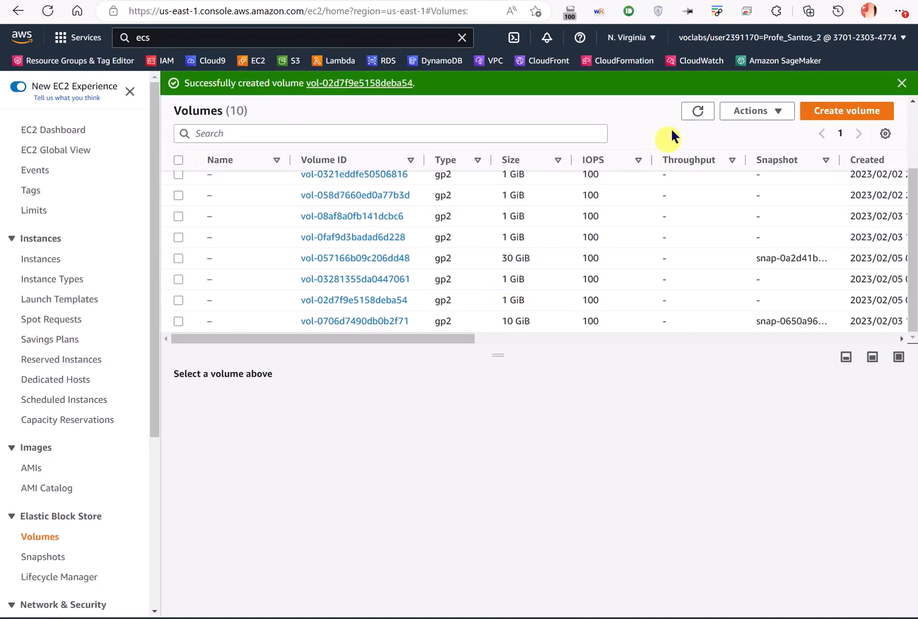
{"action": "left_click", "coordinate": [697, 111]}
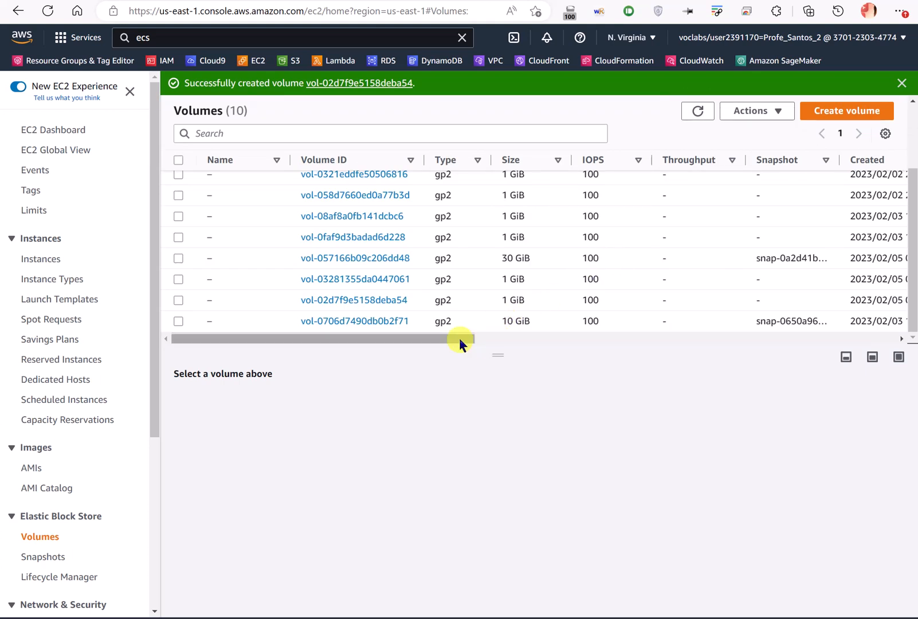
{"action": "left_click_drag", "start_coordinate": [459, 338], "coordinate": [357, 347]}
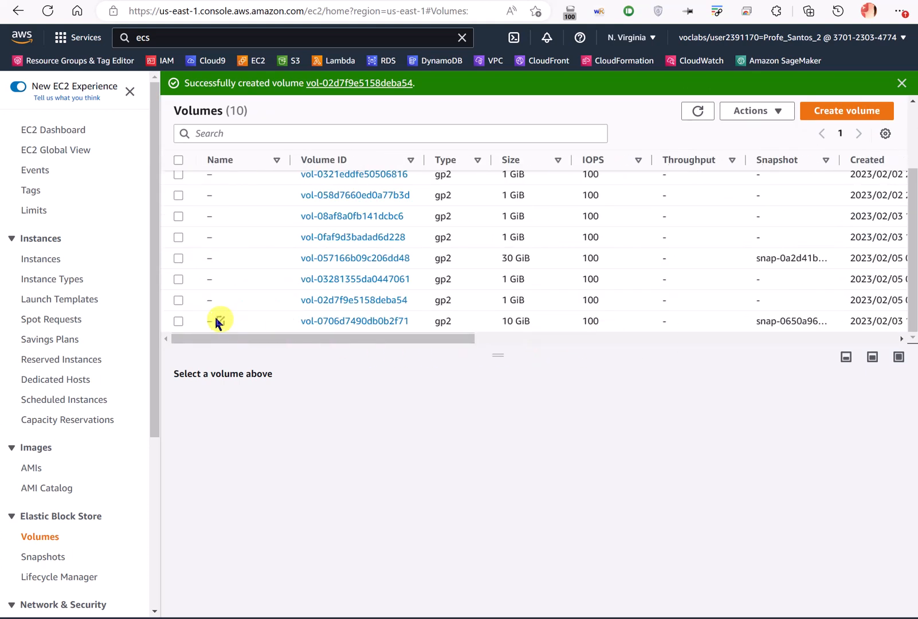
{"action": "left_click", "coordinate": [176, 282]}
{"action": "left_click", "coordinate": [178, 299]}
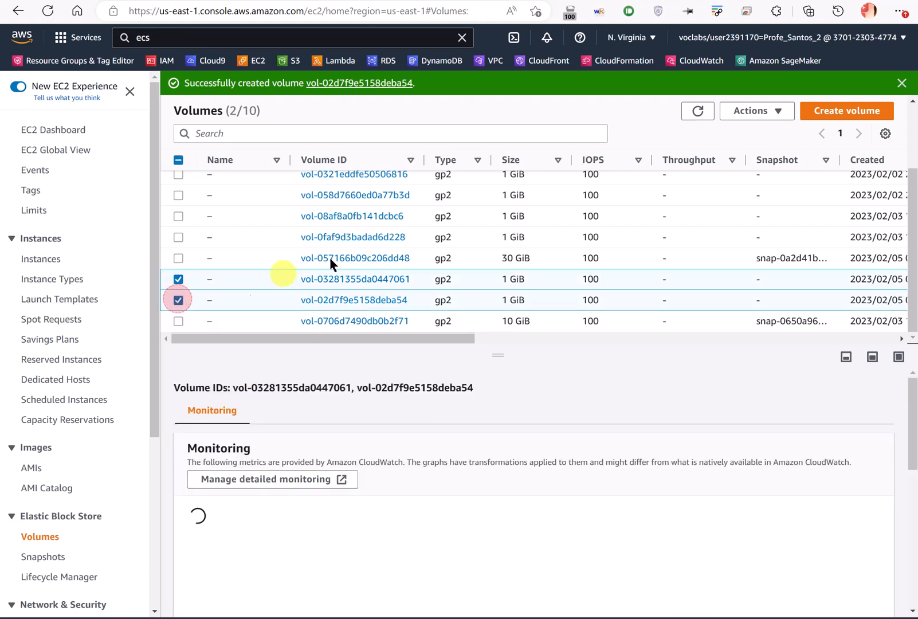
{"action": "left_click", "coordinate": [732, 115]}
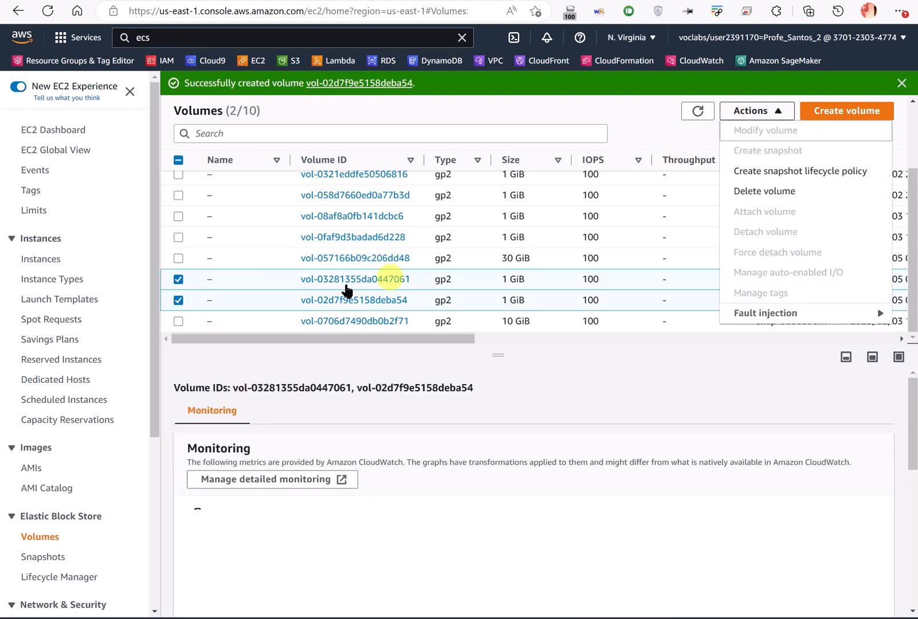
{"action": "left_click", "coordinate": [179, 300]}
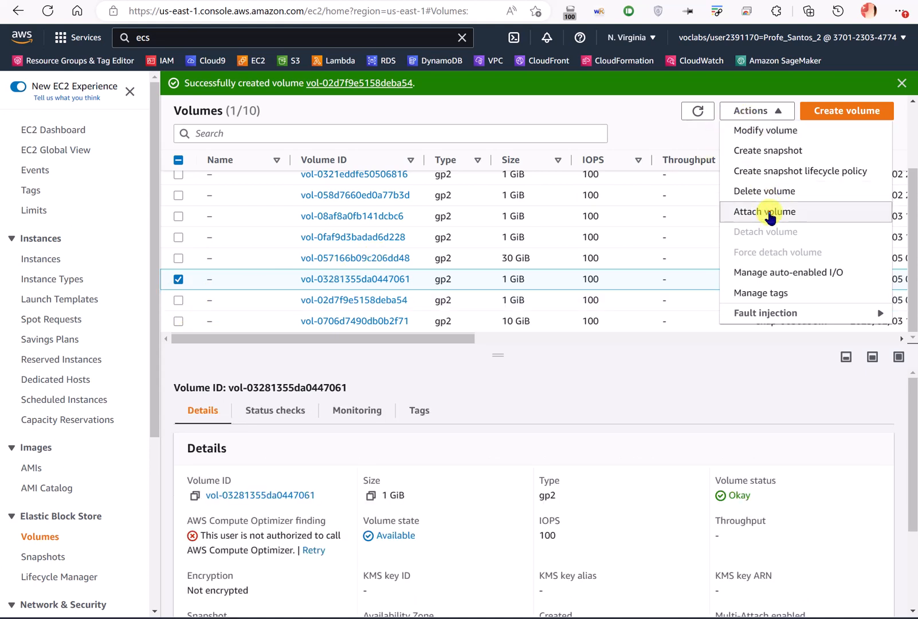
{"action": "left_click", "coordinate": [766, 212]}
{"action": "left_click", "coordinate": [172, 344]}
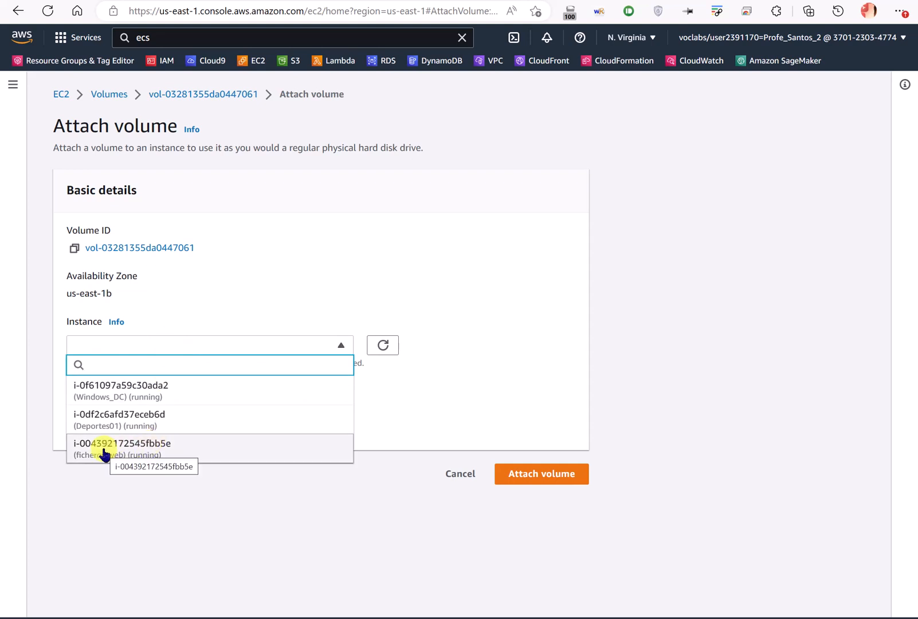
{"action": "left_click", "coordinate": [128, 451]}
{"action": "left_click", "coordinate": [520, 487]}
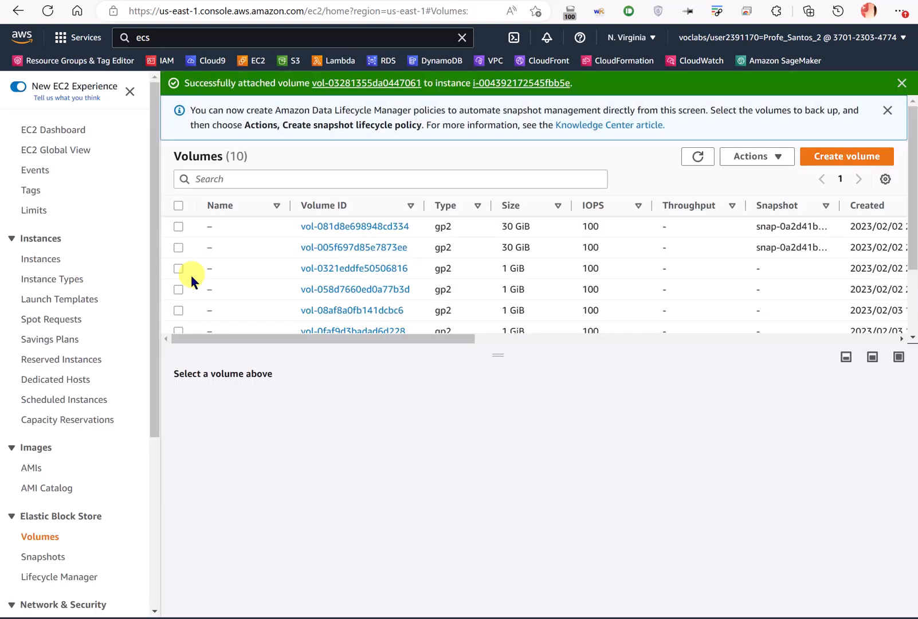
Attach the second new volume vol-02d7f9e5158deba54 to the ficheros-web instance and dismiss the notification.
{"action": "scroll", "coordinate": [194, 311], "scroll_direction": "down", "scroll_amount": 3}
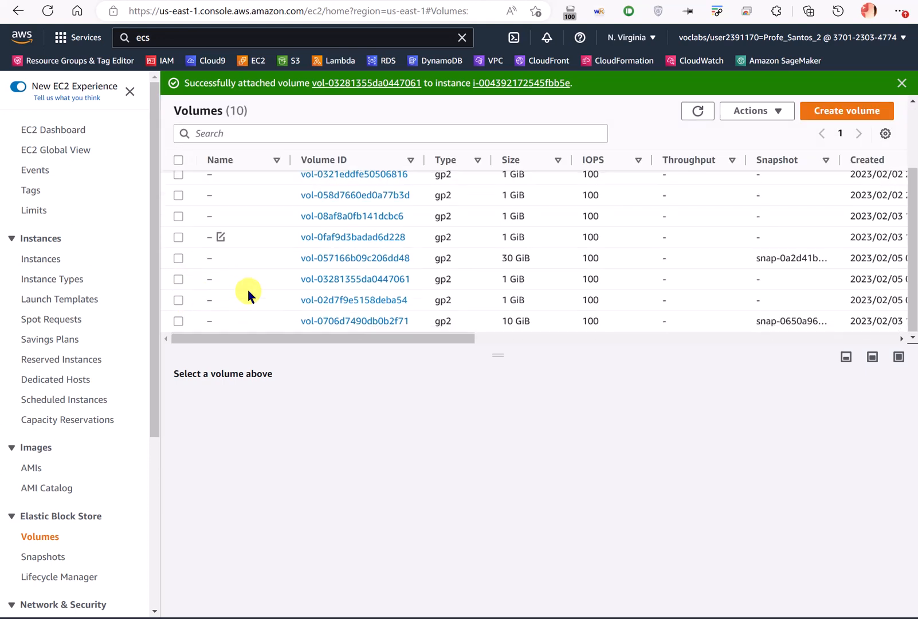
{"action": "left_click", "coordinate": [177, 304]}
{"action": "left_click", "coordinate": [758, 111]}
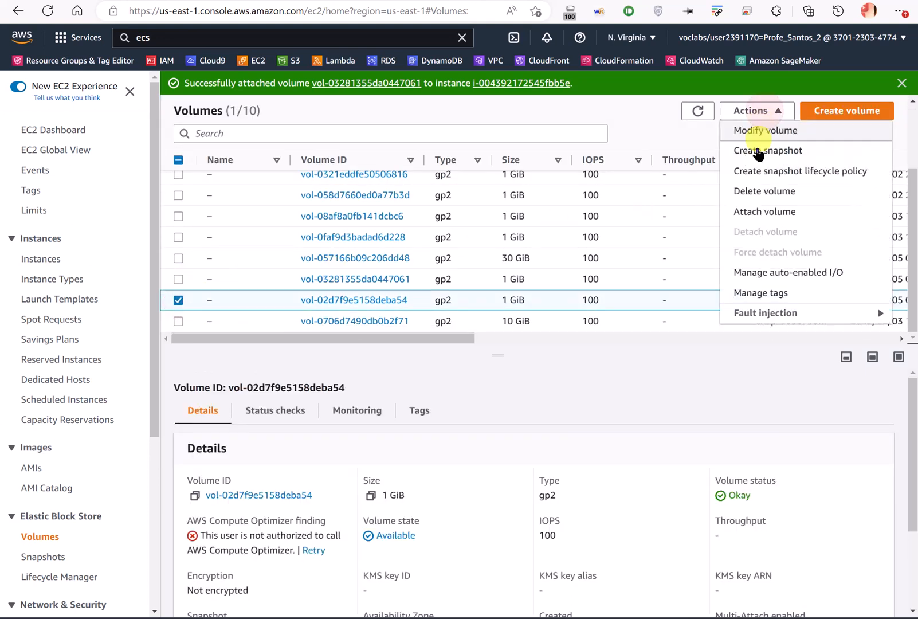
{"action": "left_click", "coordinate": [770, 212]}
{"action": "left_click", "coordinate": [148, 347]}
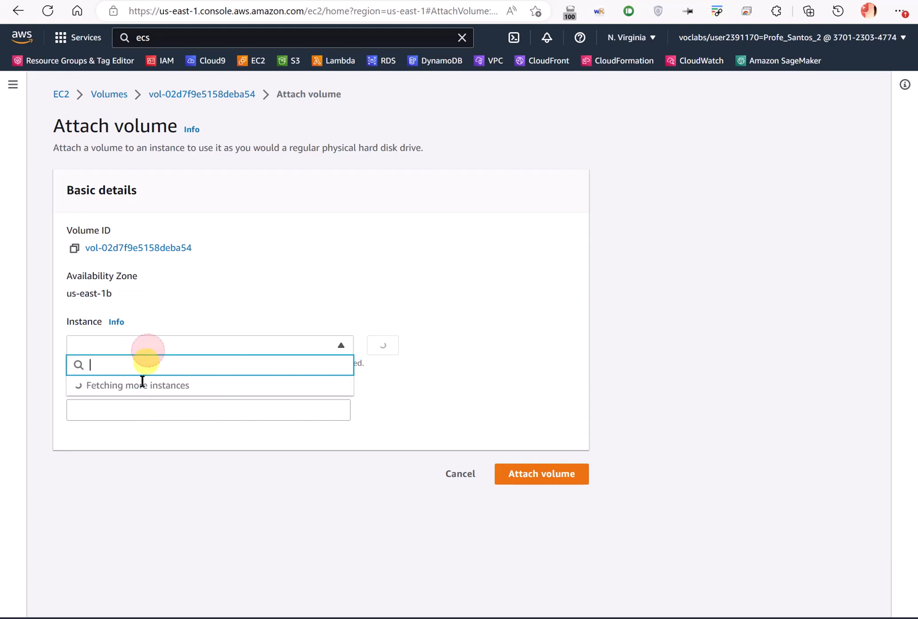
{"action": "left_click", "coordinate": [132, 440]}
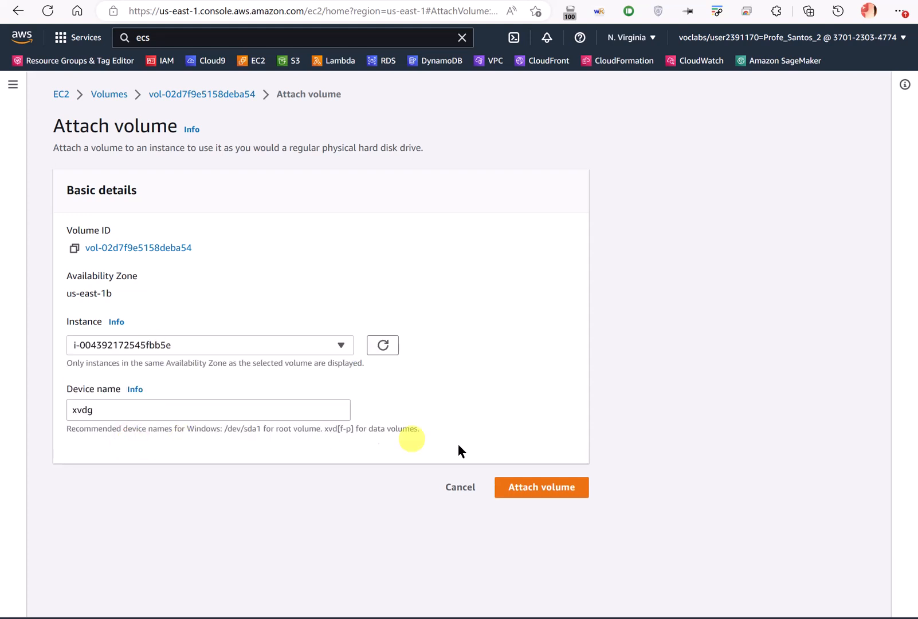
{"action": "left_click", "coordinate": [545, 489]}
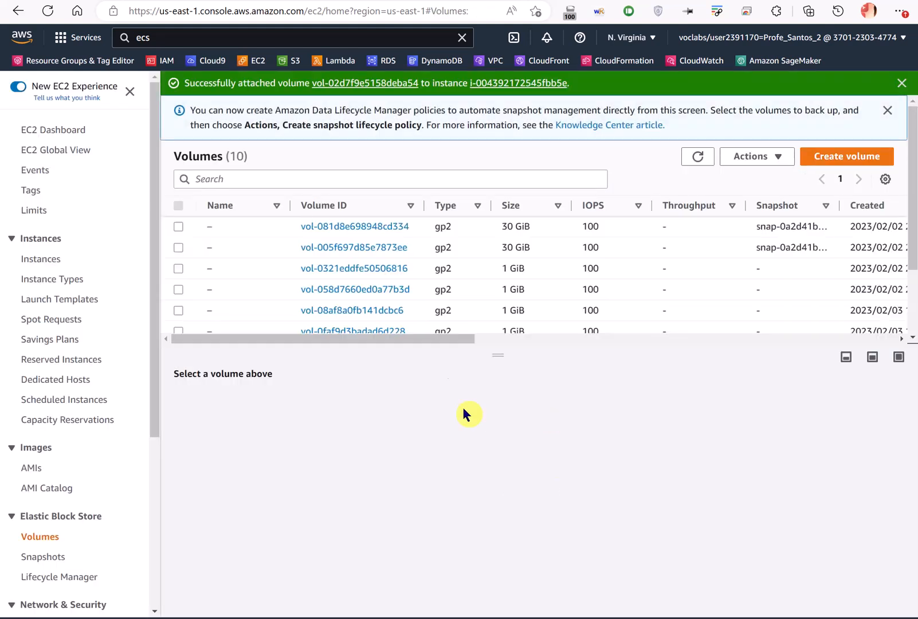
{"action": "left_click", "coordinate": [901, 83]}
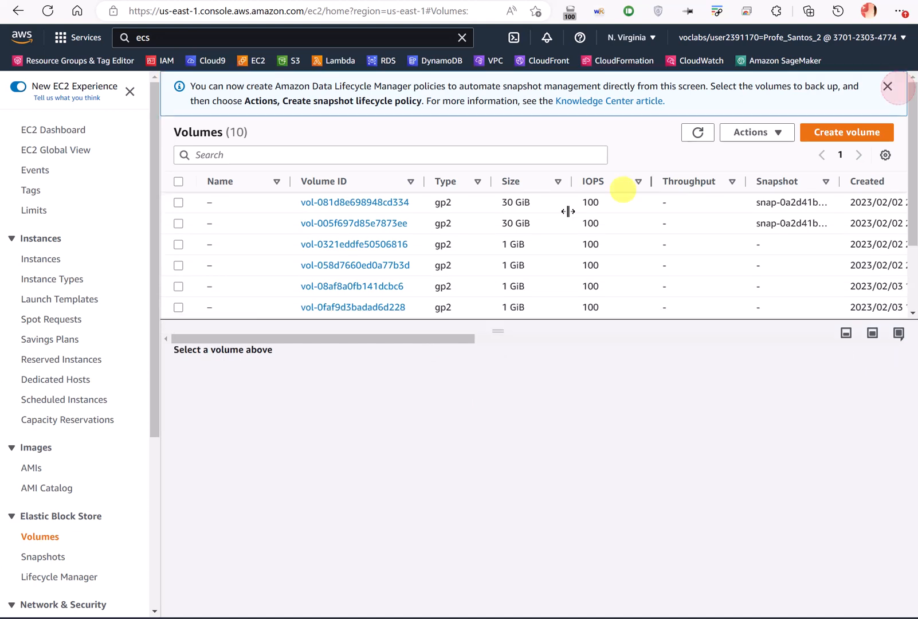
Switch to the ficheros-web Remote Desktop session and close the Add Roles and Features Wizard and Server Manager.
{"action": "key", "text": "alt+Tab"}
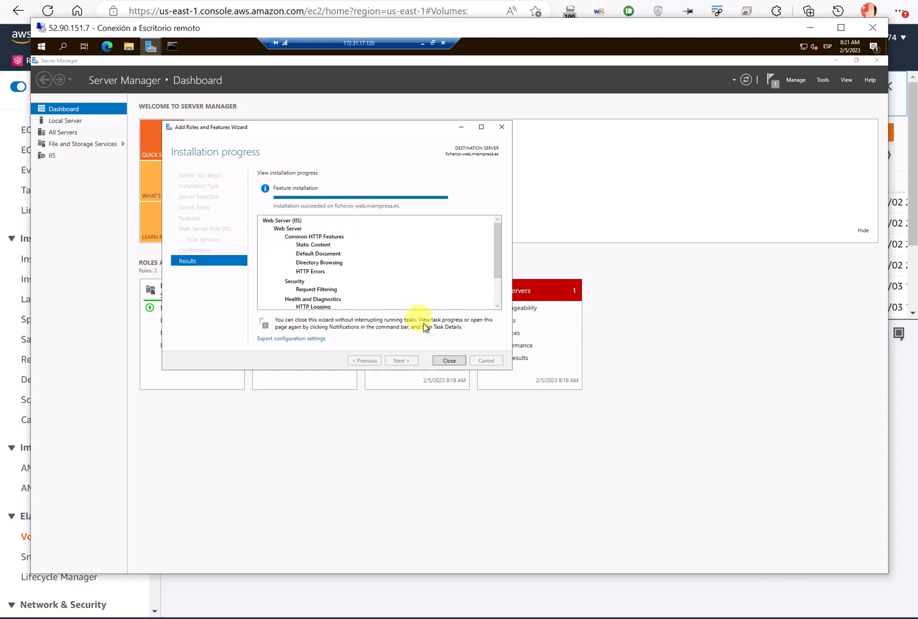
{"action": "left_click", "coordinate": [454, 363]}
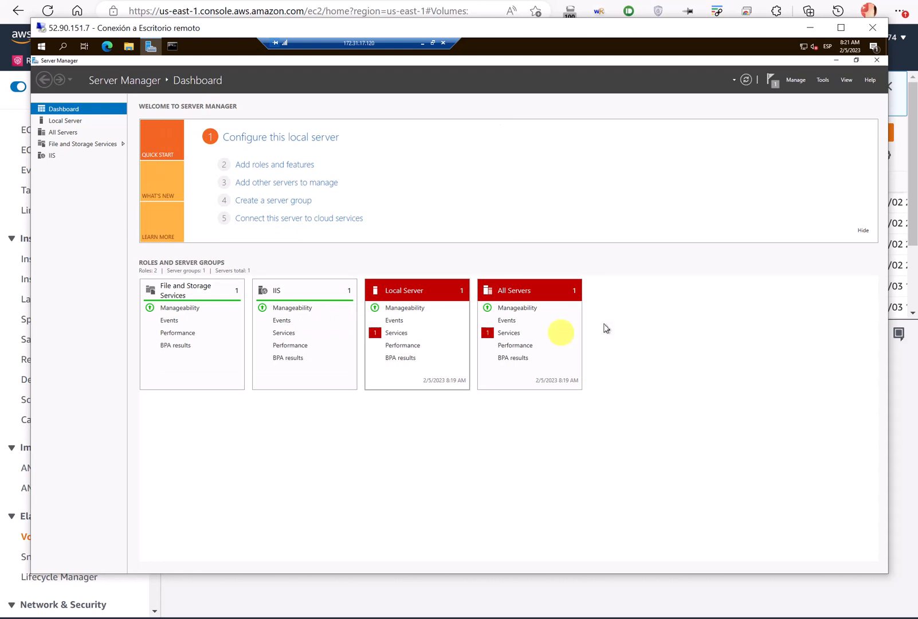
{"action": "left_click", "coordinate": [875, 61]}
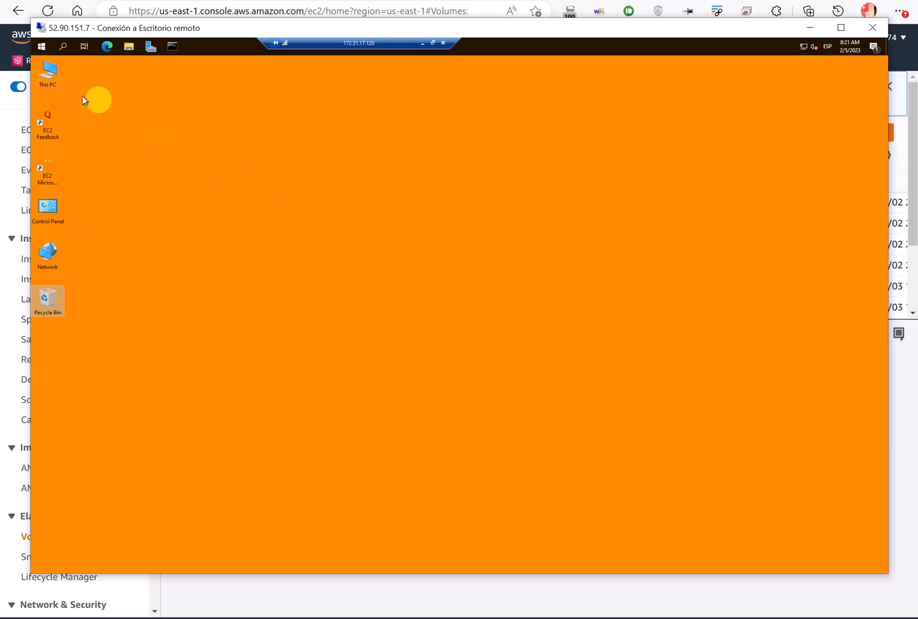
Open This PC and Disk Management side by side, with Disk Management enlarged to show all the disks.
{"action": "double_click", "coordinate": [49, 86]}
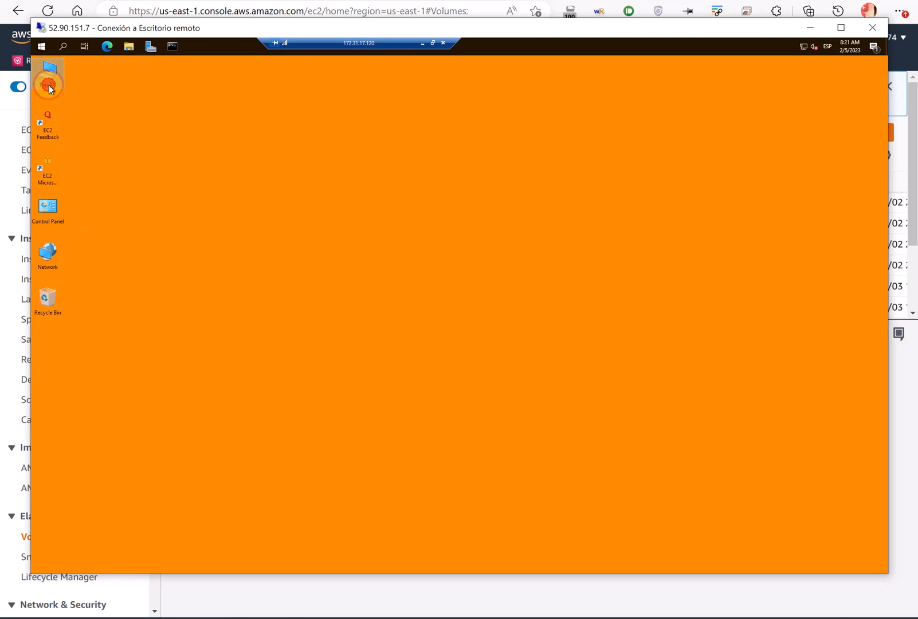
{"action": "left_click_drag", "start_coordinate": [417, 165], "coordinate": [380, 106]}
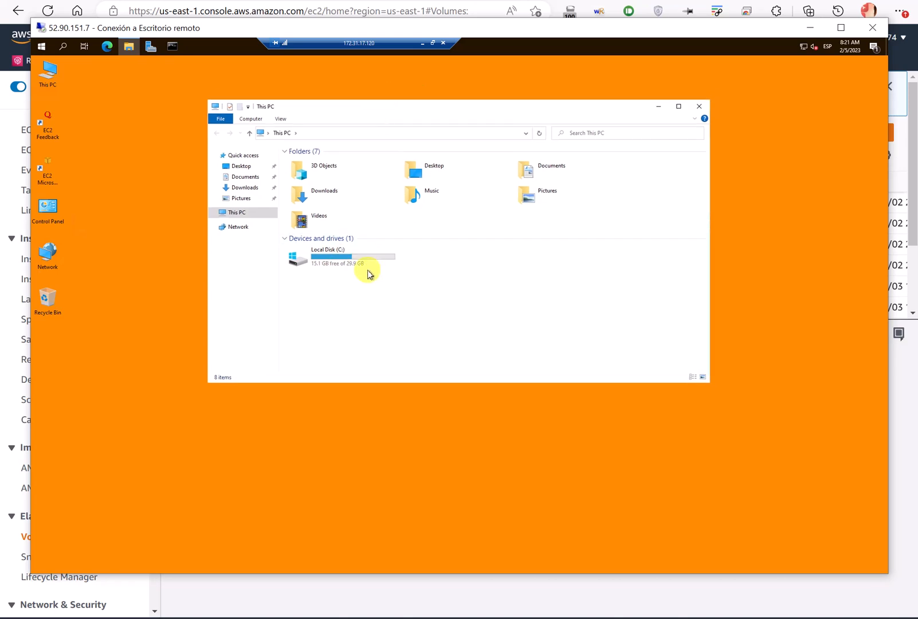
{"action": "left_click", "coordinate": [42, 50]}
{"action": "right_click", "coordinate": [42, 53]}
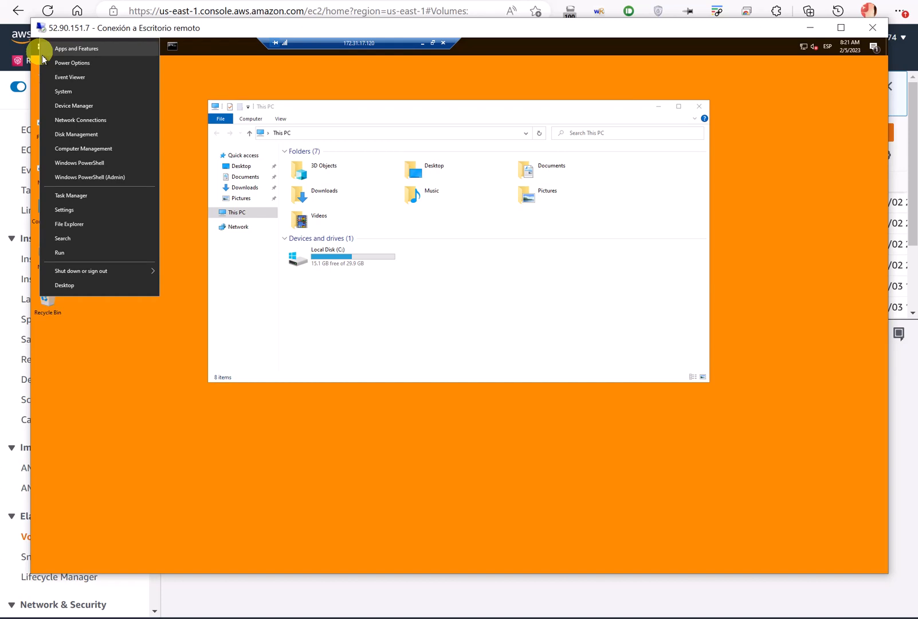
{"action": "left_click", "coordinate": [86, 139]}
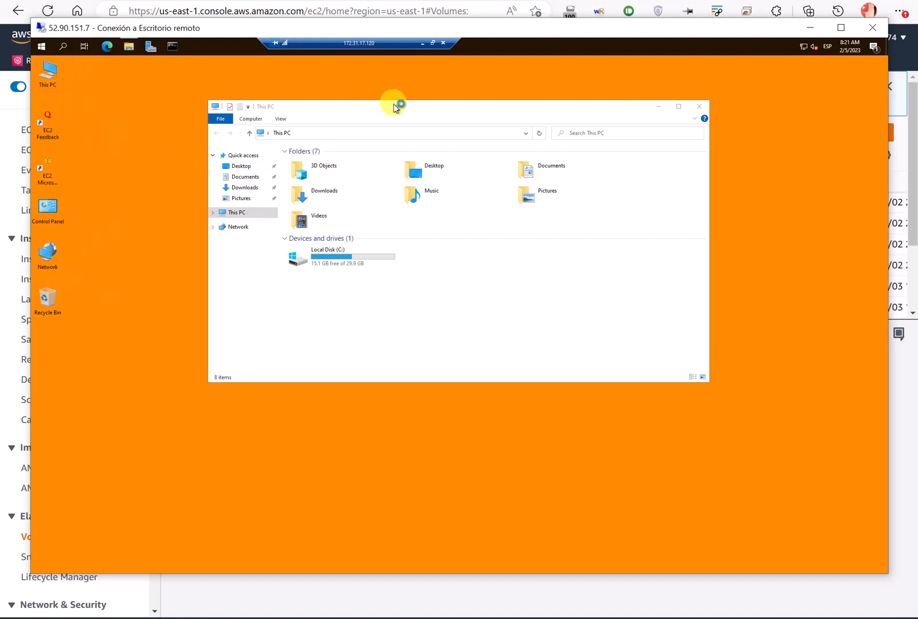
{"action": "left_click_drag", "start_coordinate": [468, 111], "coordinate": [607, 105]}
{"action": "left_click_drag", "start_coordinate": [242, 108], "coordinate": [230, 178]}
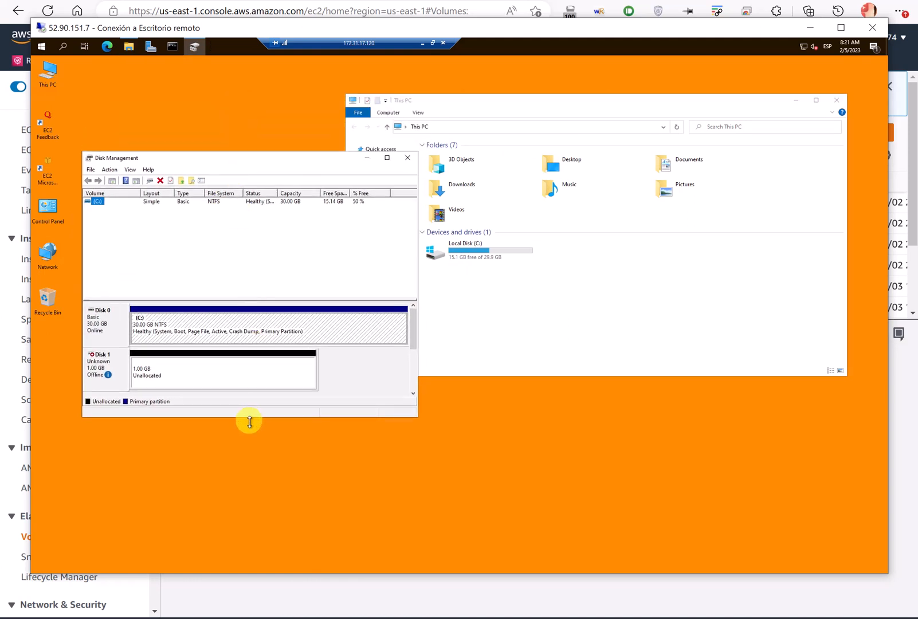
{"action": "left_click_drag", "start_coordinate": [249, 421], "coordinate": [258, 543]}
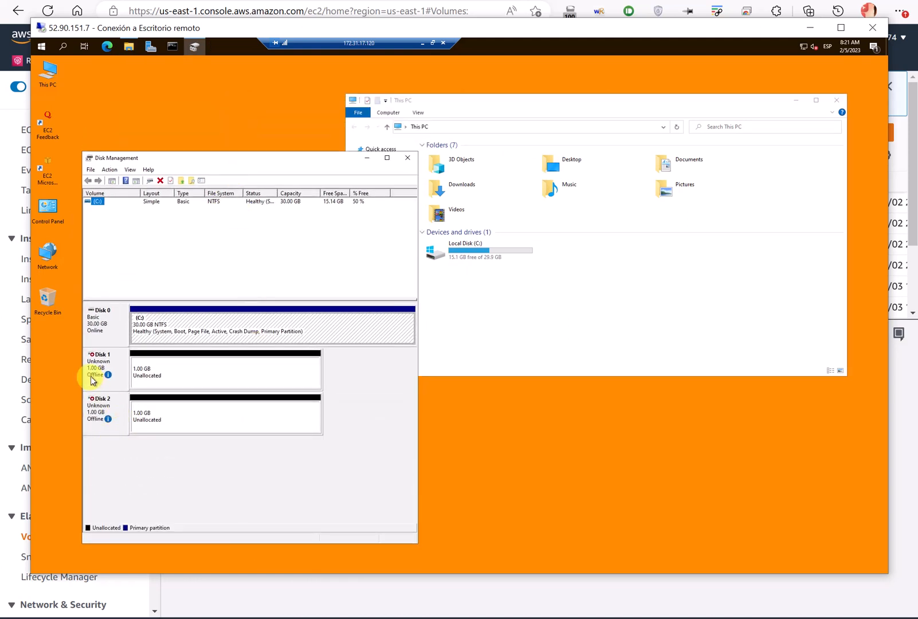
Bring Disk 1 and Disk 2 online in Disk Management.
{"action": "right_click", "coordinate": [96, 365]}
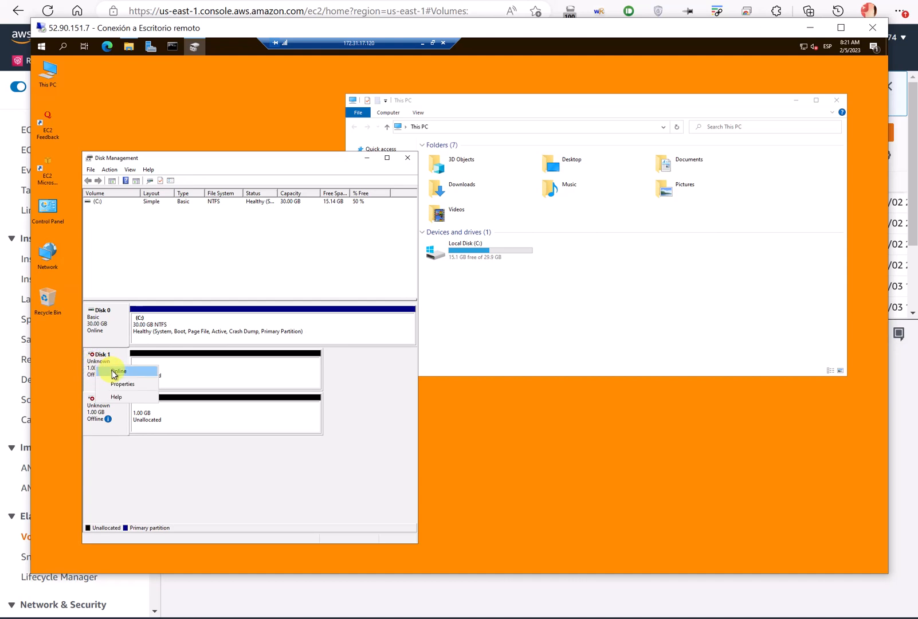
{"action": "left_click", "coordinate": [113, 370]}
{"action": "right_click", "coordinate": [103, 403]}
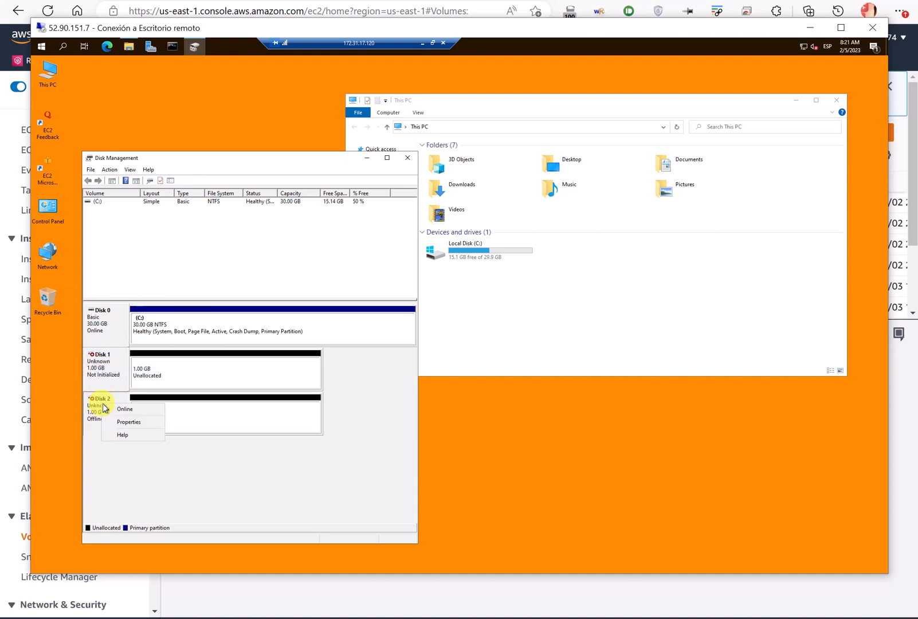
{"action": "left_click", "coordinate": [125, 409]}
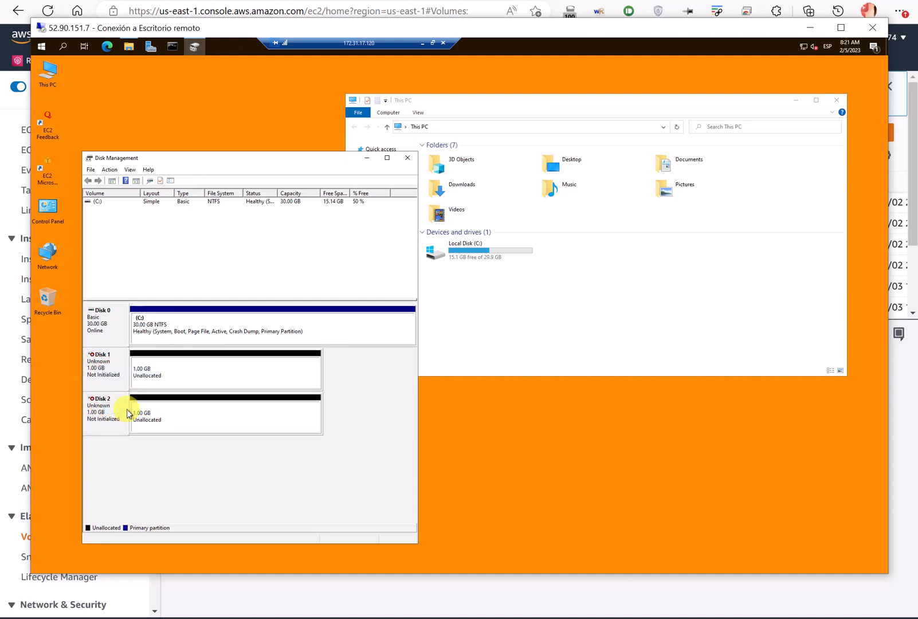
Initialize Disk 1 and Disk 2 with the MBR (Master Boot Record) partition style.
{"action": "right_click", "coordinate": [103, 368]}
{"action": "left_click", "coordinate": [133, 370]}
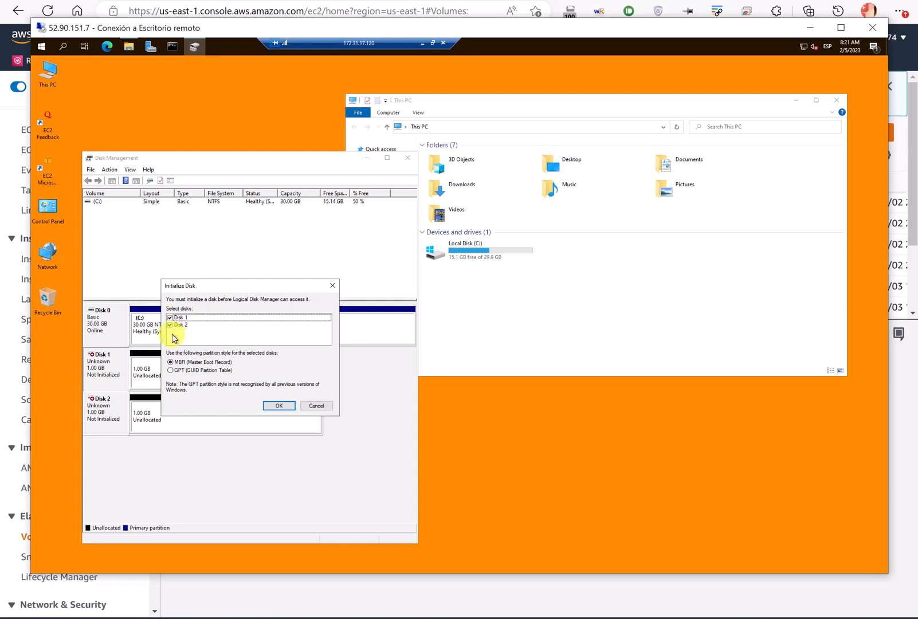
{"action": "left_click", "coordinate": [279, 406]}
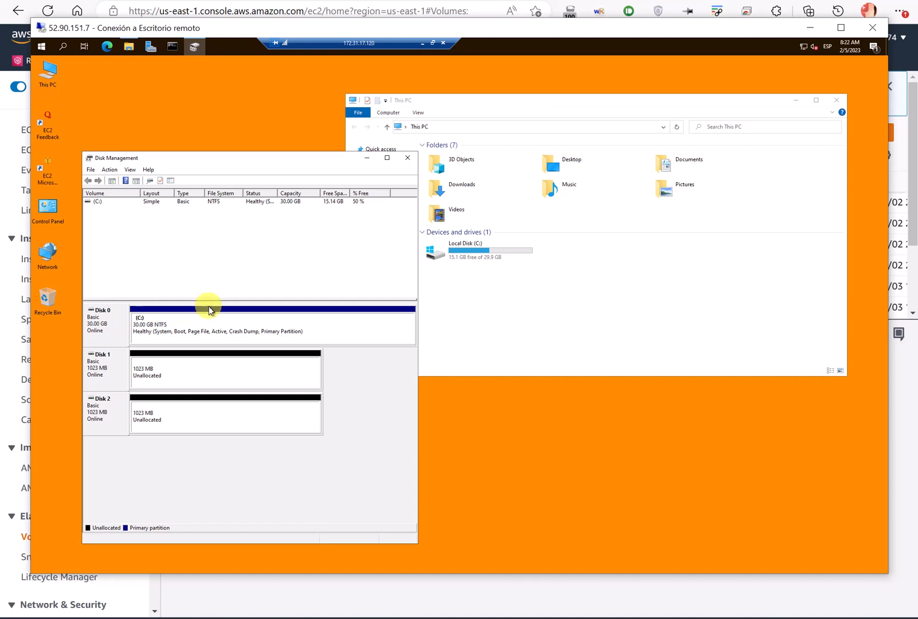
Start a new mirrored volume on Disk 1 and add Disk 2 to it, using 1021 MB.
{"action": "right_click", "coordinate": [104, 372]}
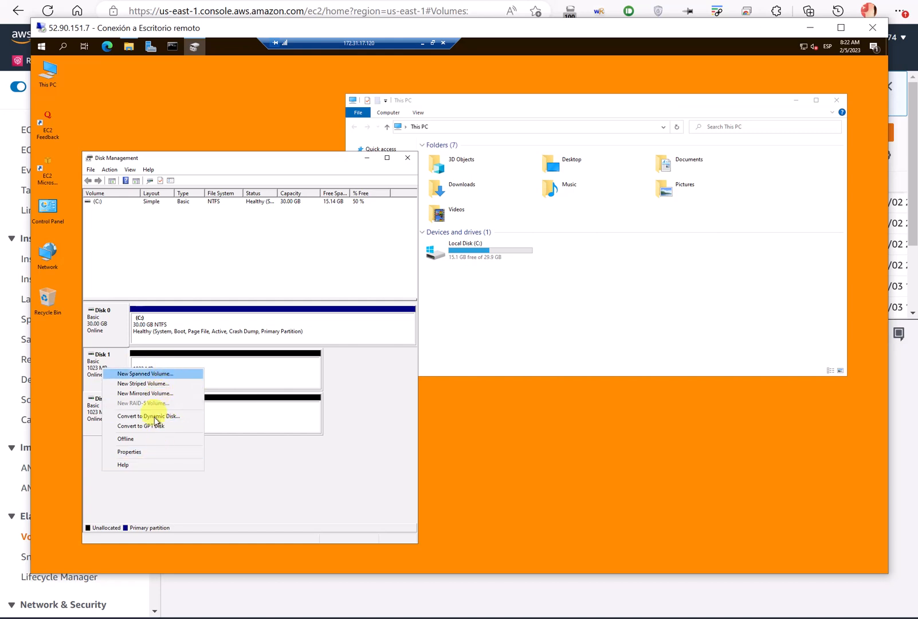
{"action": "left_click", "coordinate": [151, 395]}
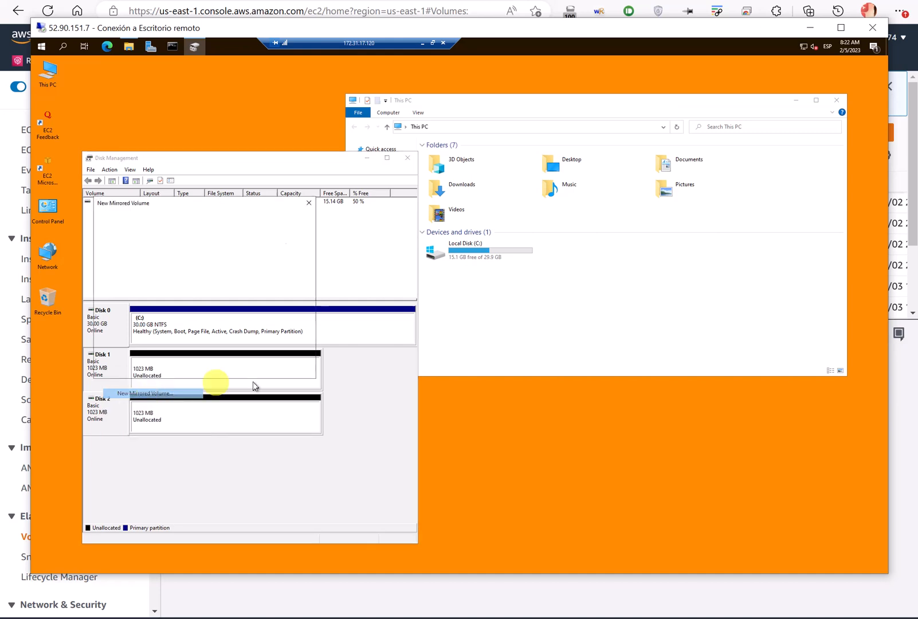
{"action": "left_click", "coordinate": [254, 368]}
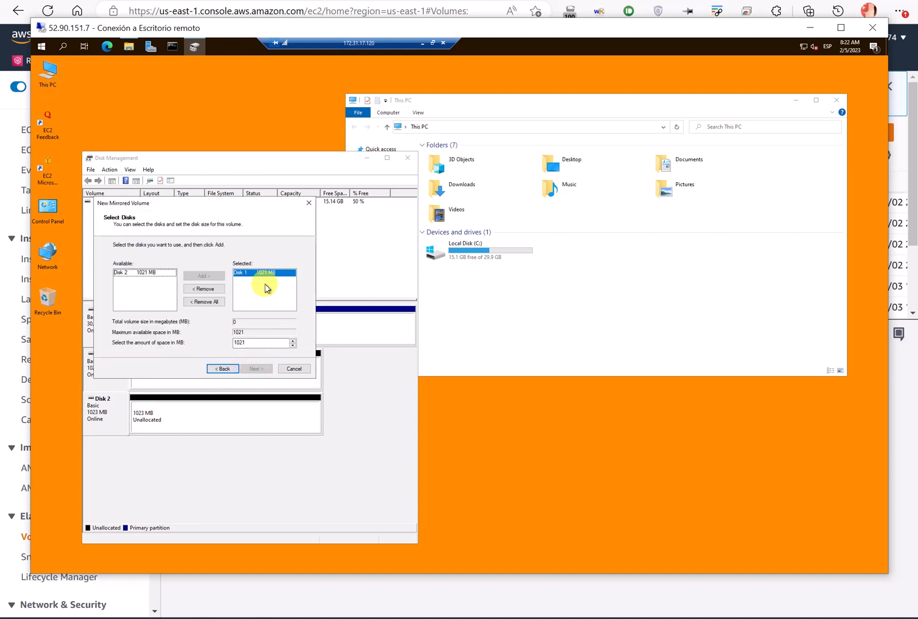
{"action": "left_click", "coordinate": [157, 277]}
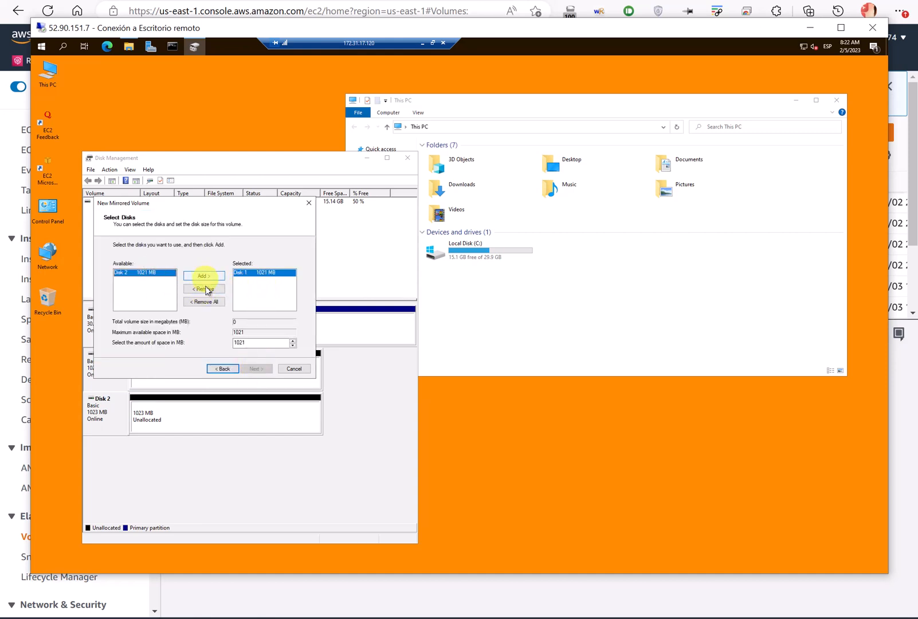
{"action": "left_click", "coordinate": [204, 276]}
{"action": "left_click", "coordinate": [258, 369]}
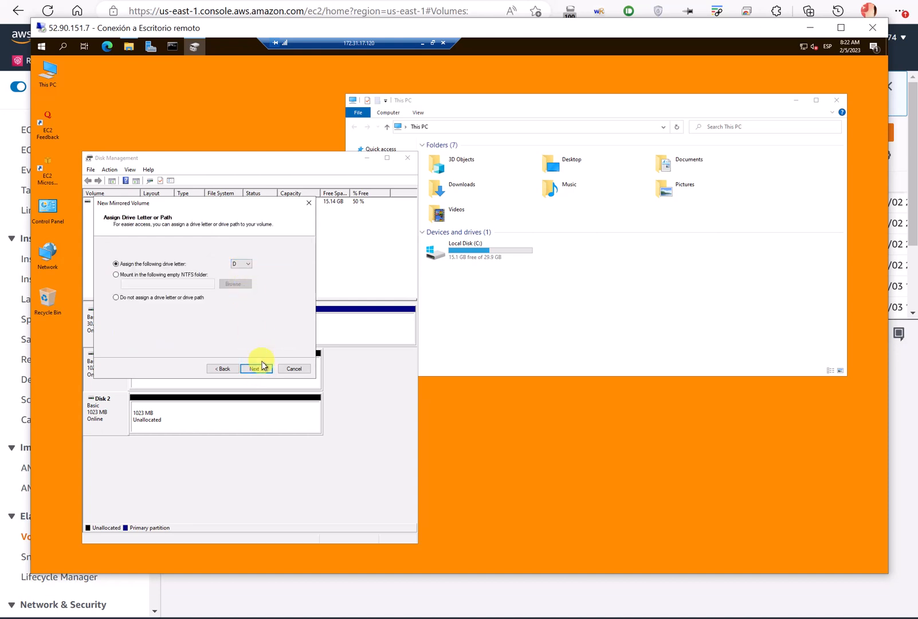
Assign drive letter D to the mirrored volume and continue to the format settings.
{"action": "left_click", "coordinate": [249, 263]}
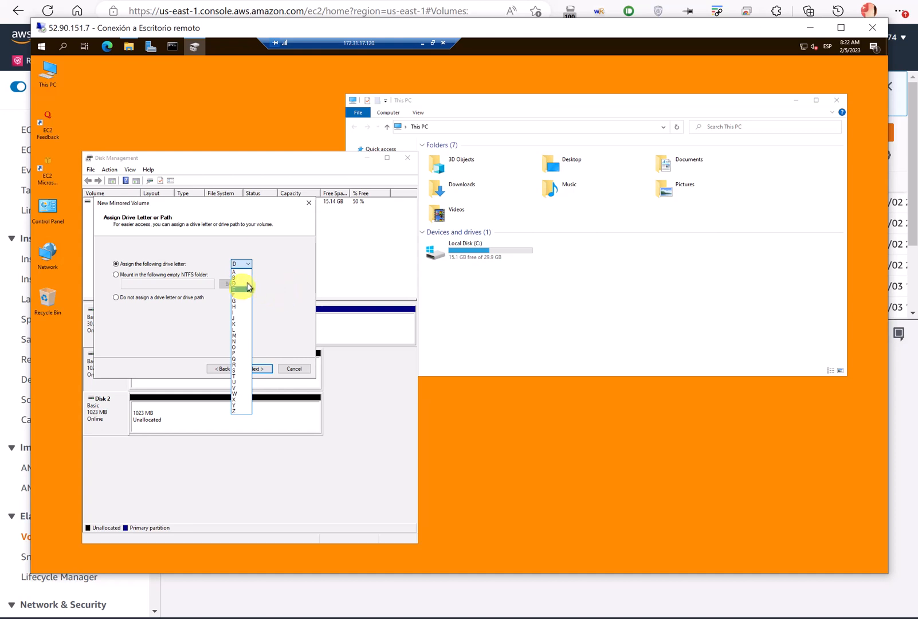
{"action": "left_click", "coordinate": [280, 272]}
{"action": "left_click", "coordinate": [259, 369]}
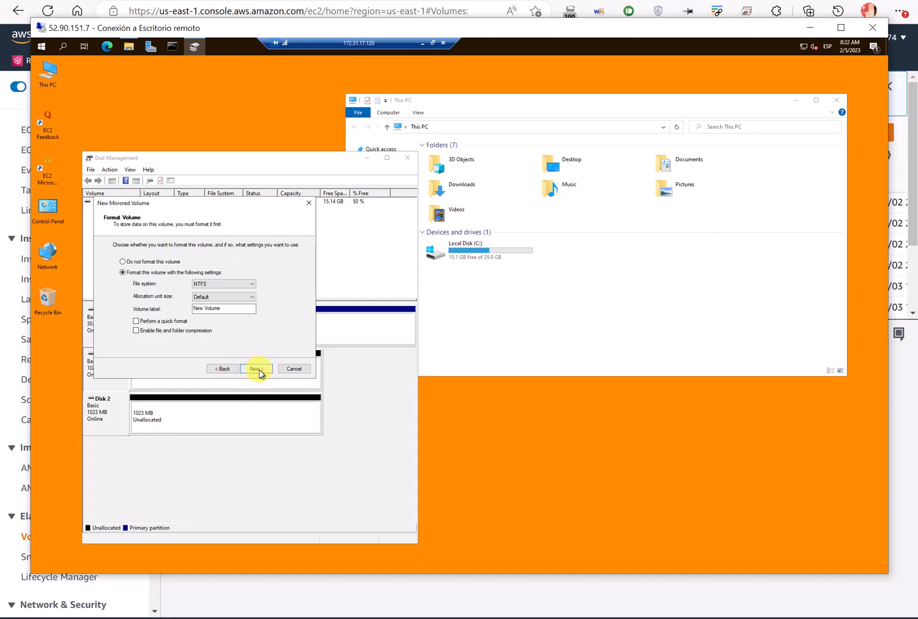
Label the mirrored volume Ficheros and change its assigned drive letter to F.
{"action": "left_click_drag", "start_coordinate": [227, 308], "coordinate": [185, 314]}
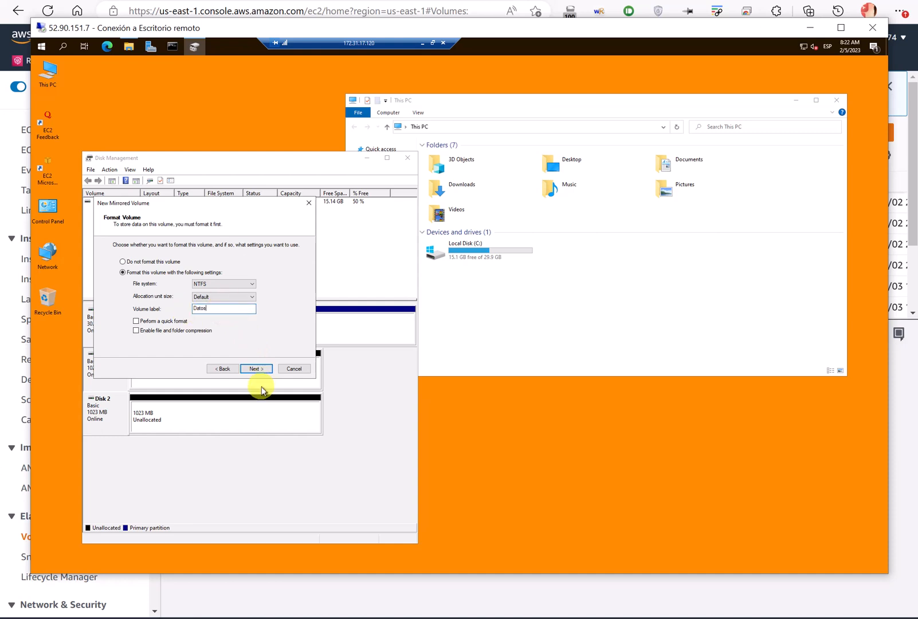
{"action": "left_click", "coordinate": [212, 308]}
{"action": "left_click_drag", "start_coordinate": [183, 316], "coordinate": [180, 319]}
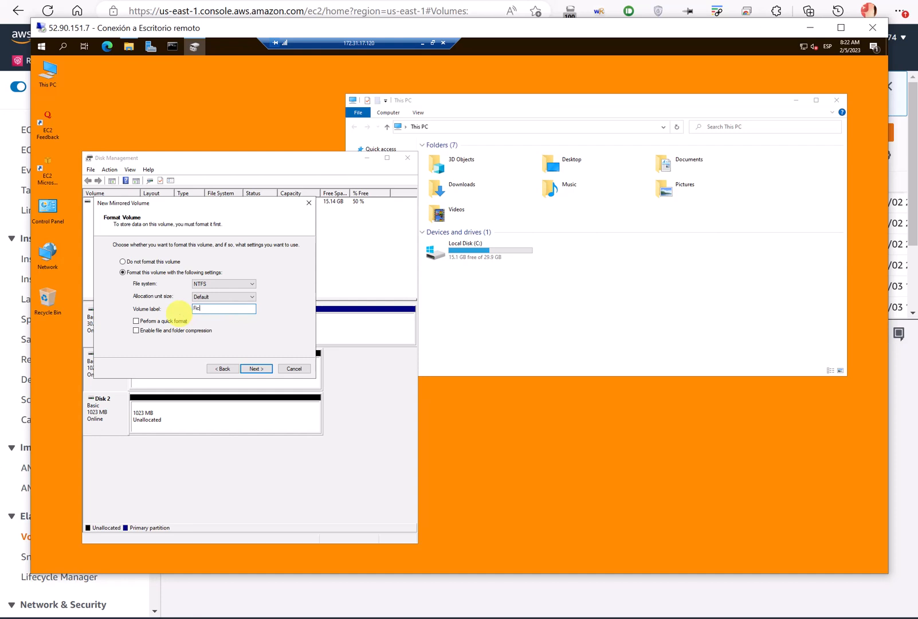
{"action": "left_click", "coordinate": [222, 370]}
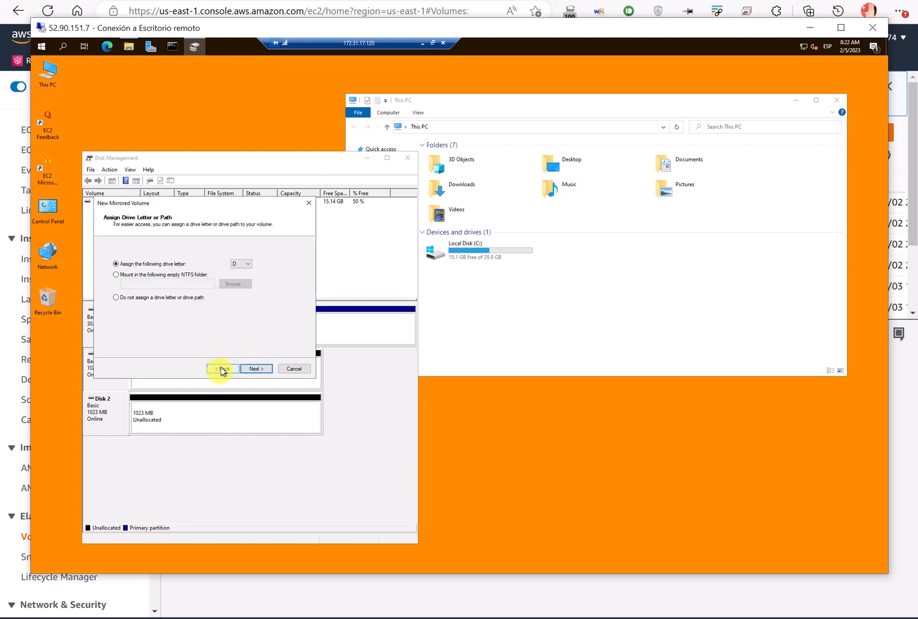
{"action": "left_click", "coordinate": [244, 265]}
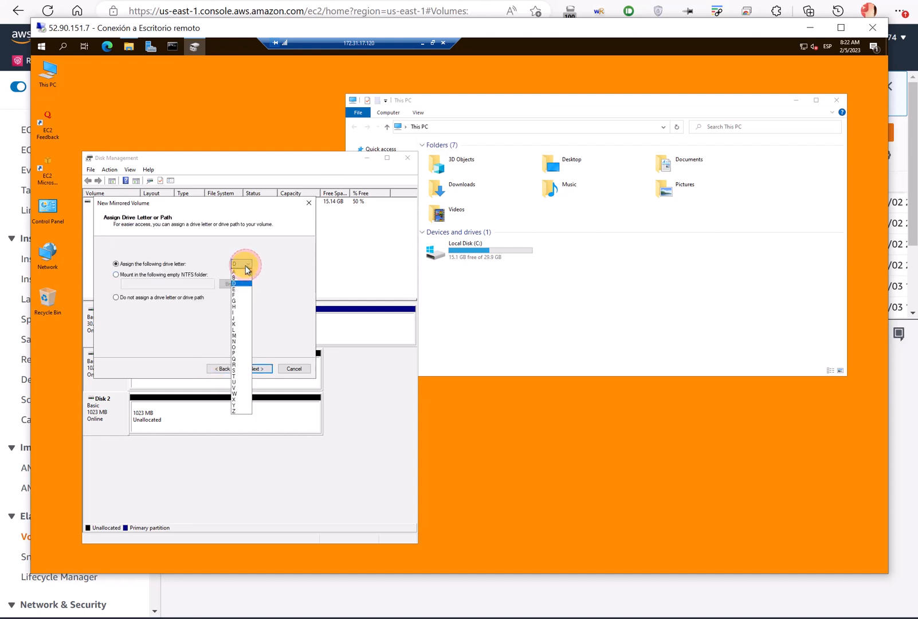
{"action": "left_click", "coordinate": [236, 295]}
{"action": "left_click", "coordinate": [256, 369]}
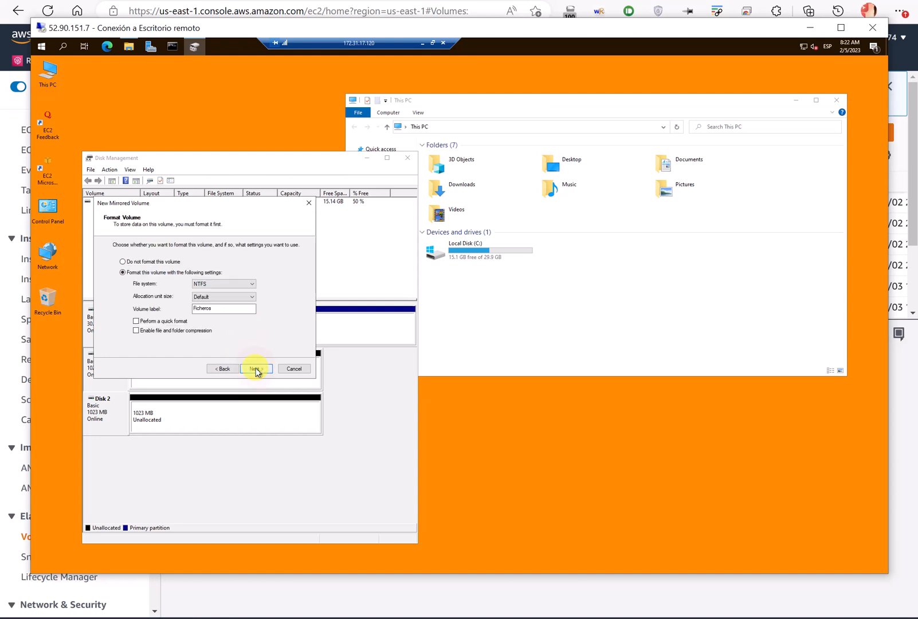
Finish creating the mirrored volume and accept converting the basic disks to dynamic disks.
{"action": "left_click", "coordinate": [256, 369]}
{"action": "left_click", "coordinate": [252, 370]}
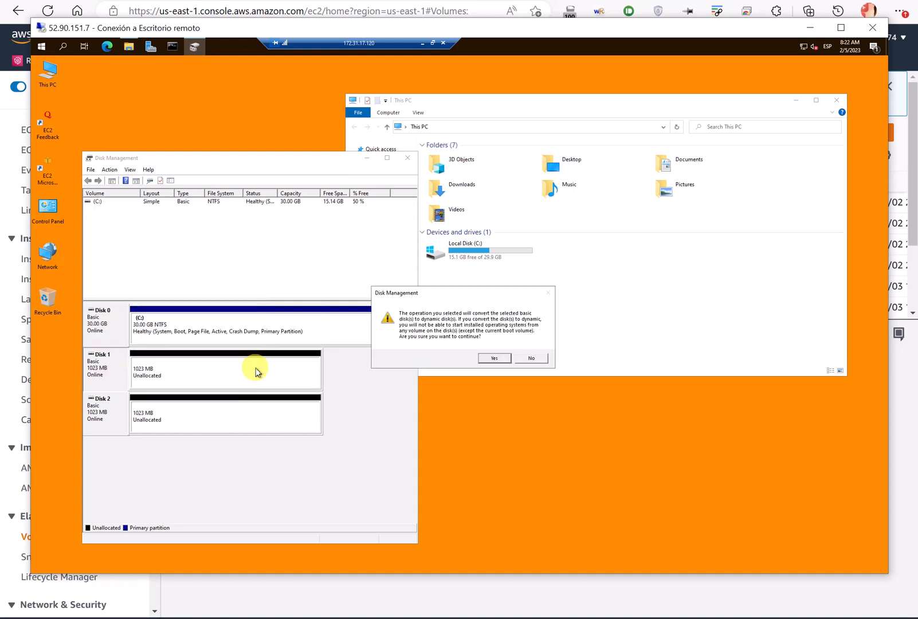
{"action": "left_click", "coordinate": [490, 357]}
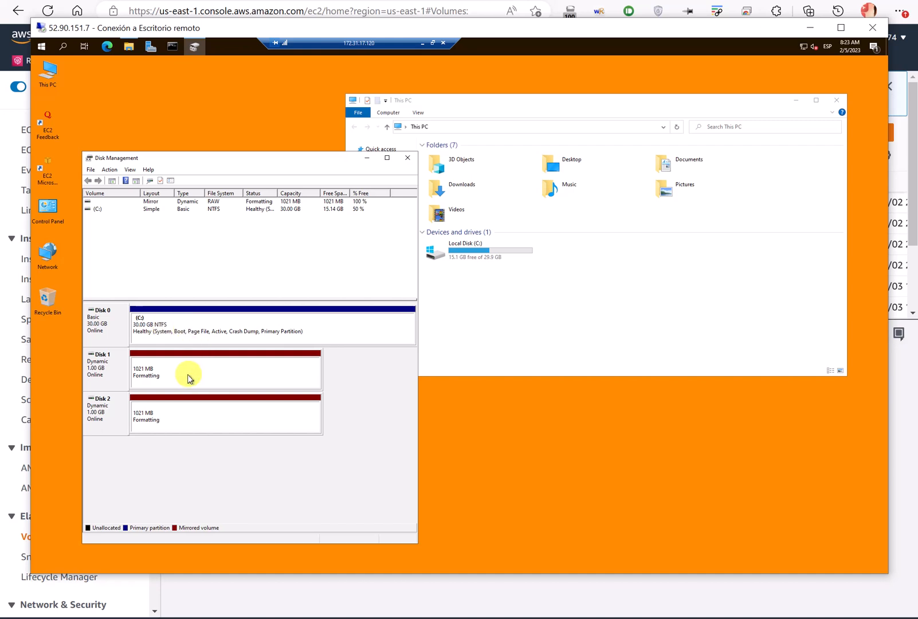
Cancel the running format of the mirrored volume on Disk 1.
{"action": "right_click", "coordinate": [107, 370]}
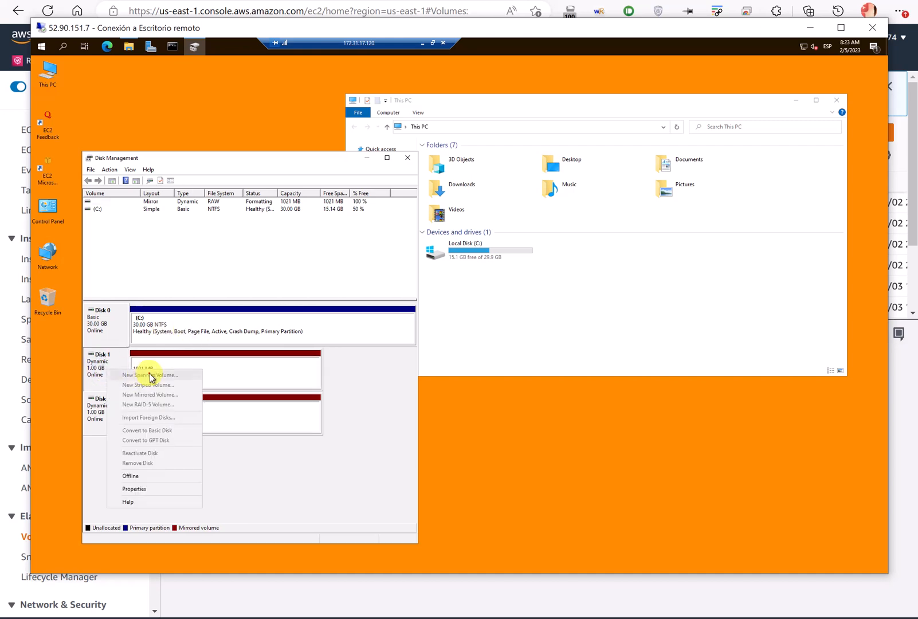
{"action": "left_click", "coordinate": [190, 364]}
{"action": "right_click", "coordinate": [191, 365]}
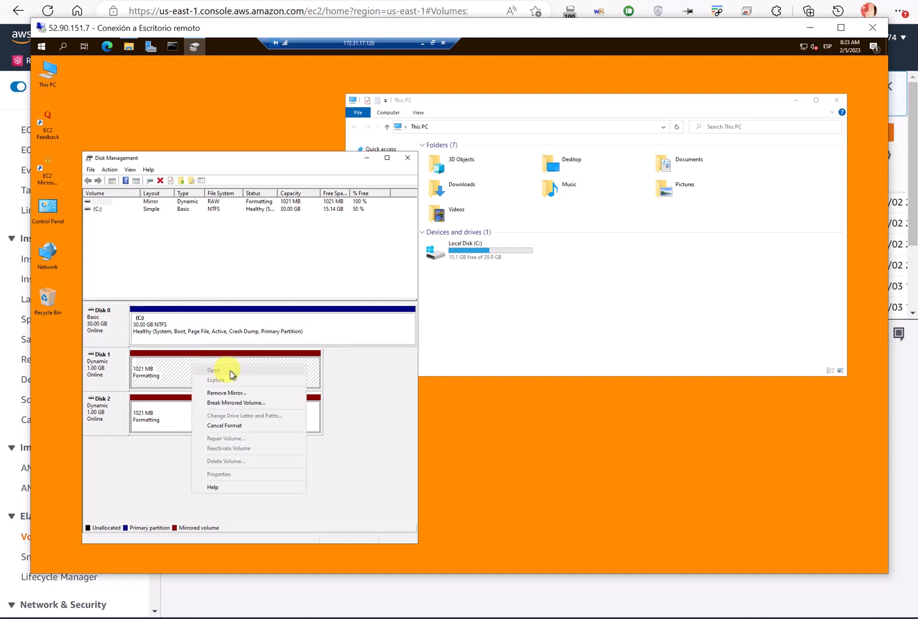
{"action": "left_click", "coordinate": [141, 372]}
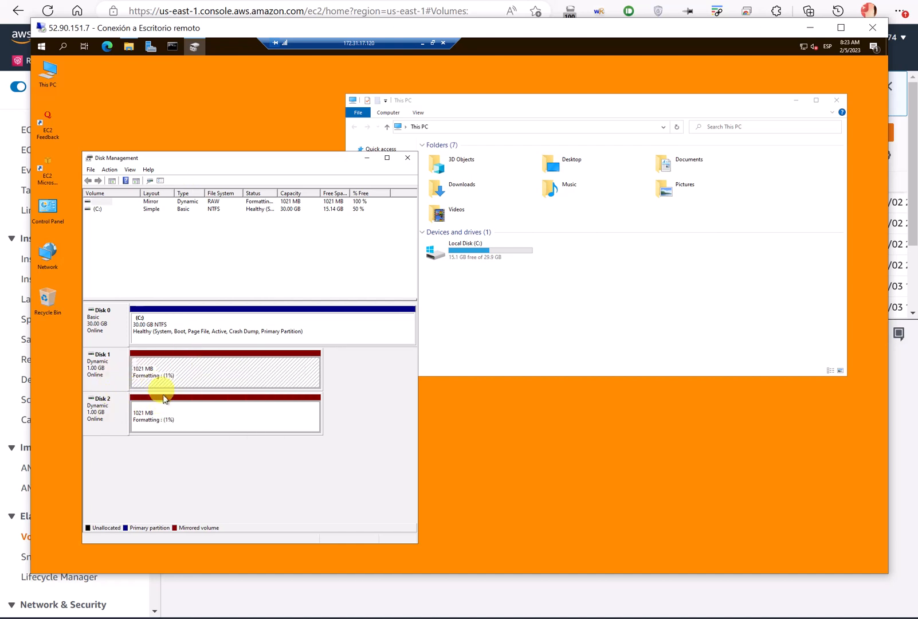
{"action": "right_click", "coordinate": [199, 377]}
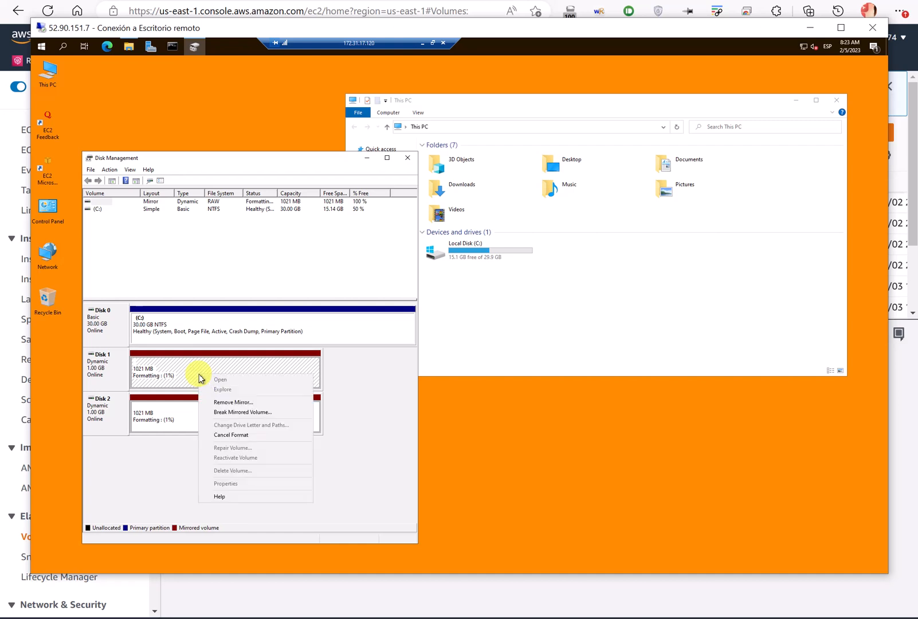
{"action": "left_click", "coordinate": [258, 436]}
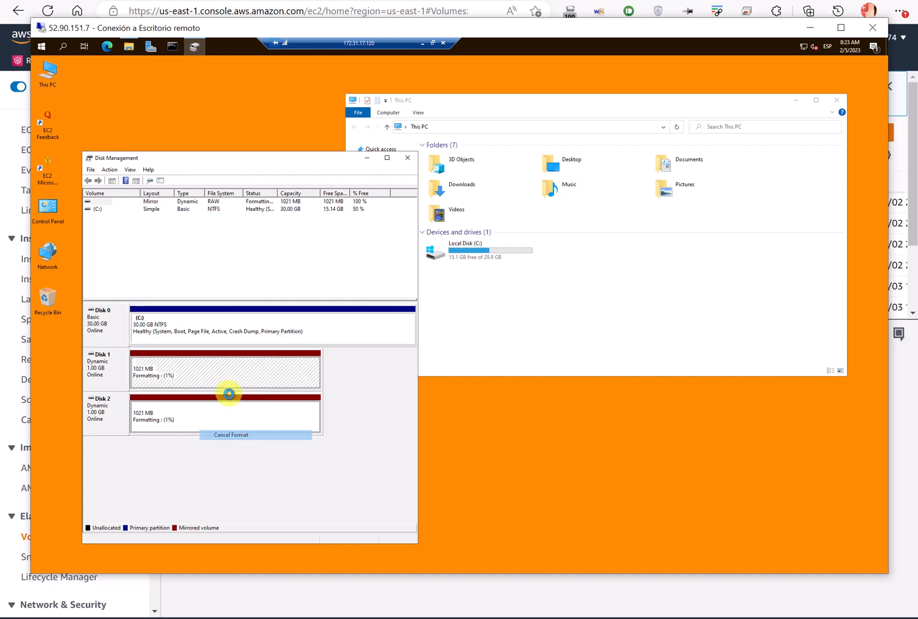
Quick-format the mirrored F: volume with the NTFS file system and the default allocation unit size.
{"action": "right_click", "coordinate": [206, 373]}
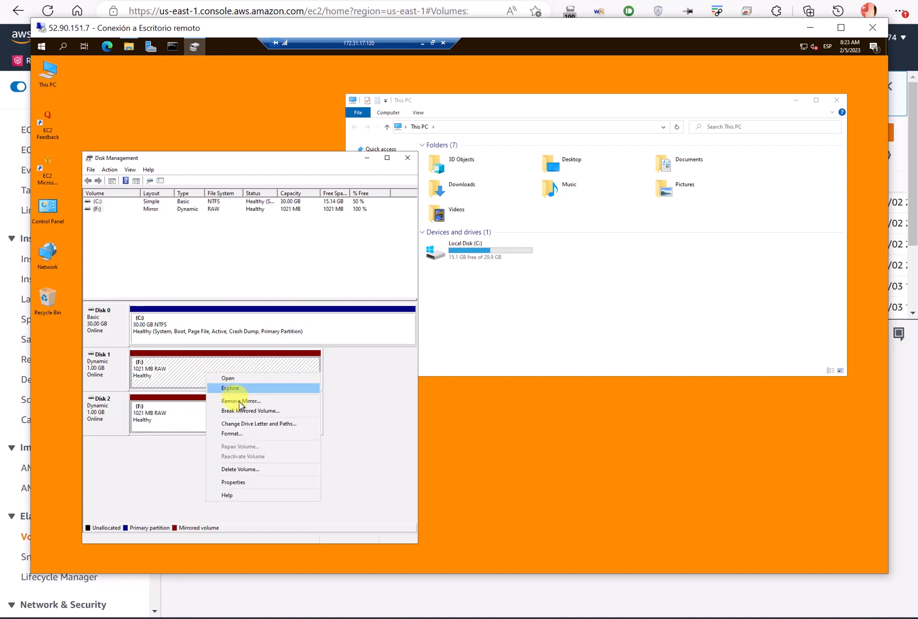
{"action": "left_click", "coordinate": [256, 433]}
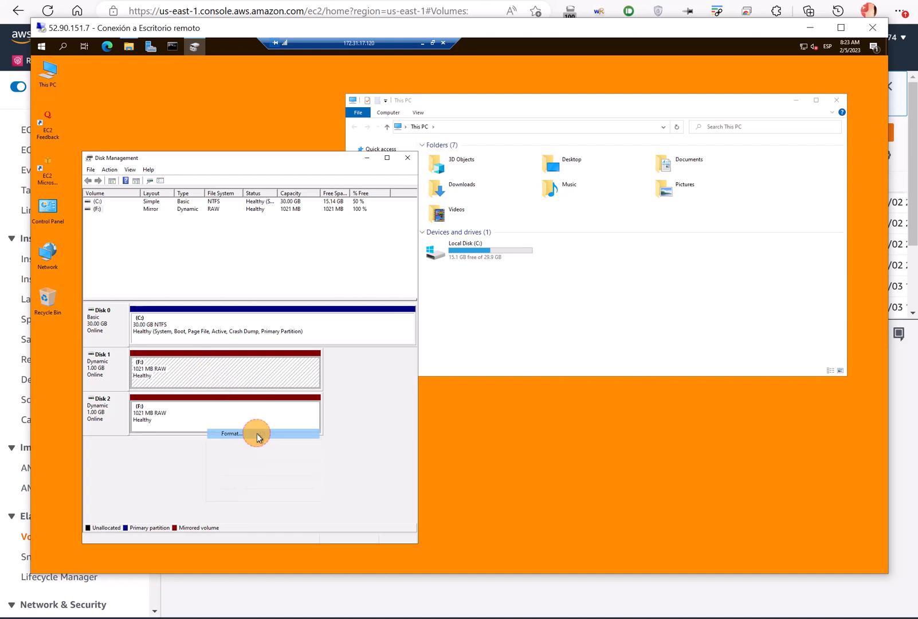
{"action": "left_click", "coordinate": [271, 329]}
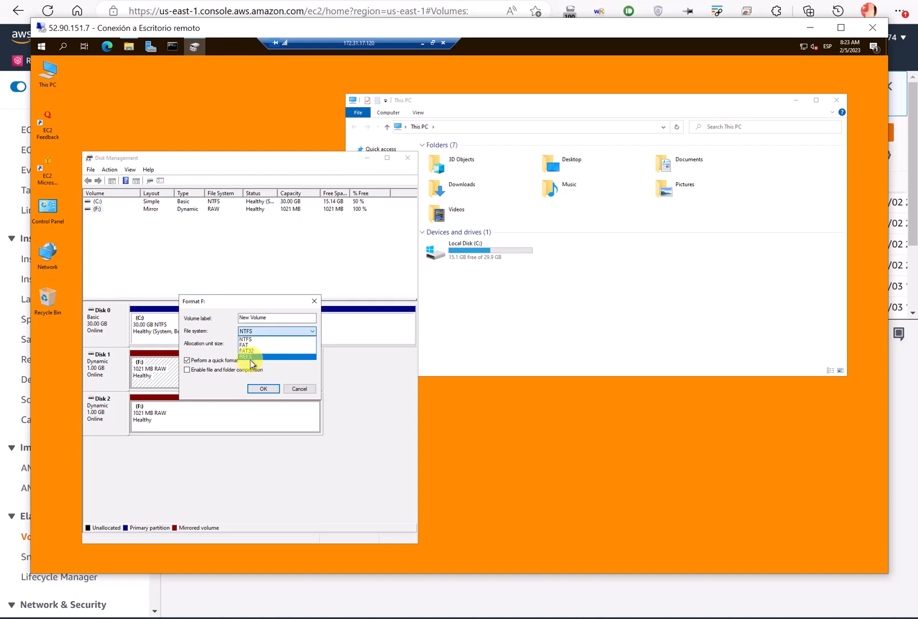
{"action": "left_click", "coordinate": [275, 341]}
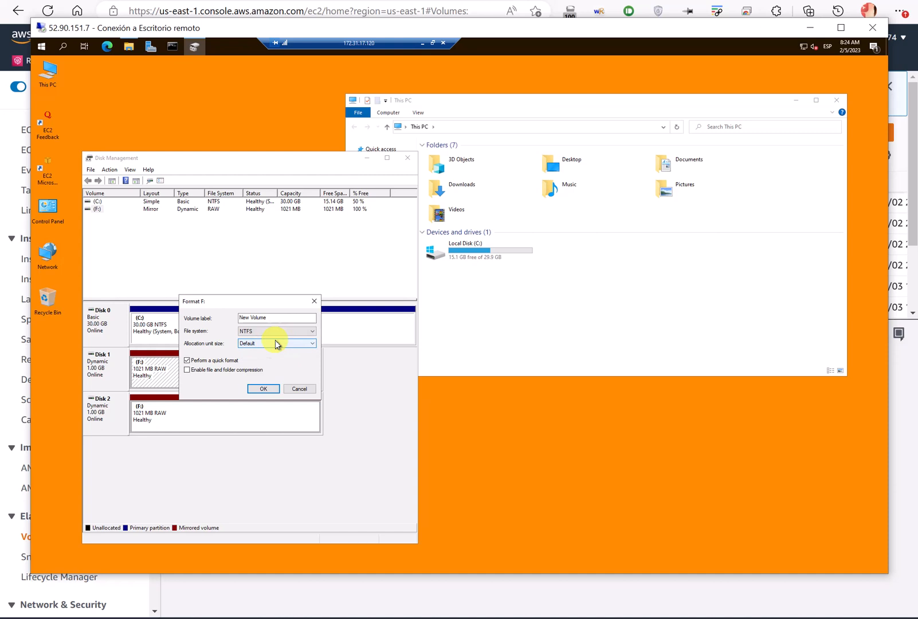
{"action": "left_click", "coordinate": [265, 390]}
{"action": "left_click", "coordinate": [491, 353]}
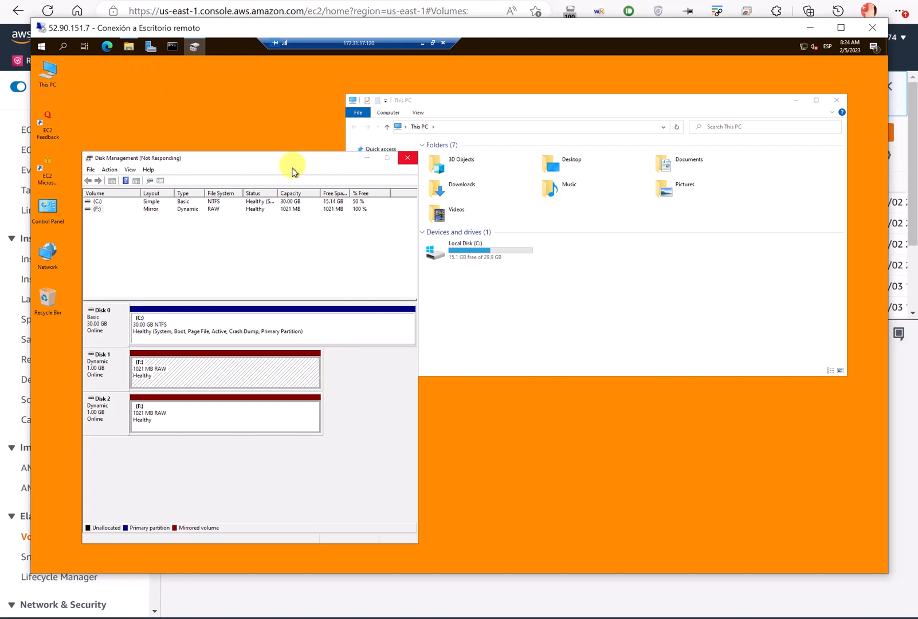
{"action": "key", "text": "ctrl+2"}
{"action": "mouse_move", "coordinate": [71, 19]}
{"action": "left_mouse_down"}
{"action": "mouse_move", "coordinate": [40, 26]}
{"action": "mouse_move", "coordinate": [100, 28]}
{"action": "mouse_move", "coordinate": [77, 15]}
{"action": "left_mouse_up"}
{"action": "mouse_move", "coordinate": [340, 31]}
{"action": "left_mouse_down"}
{"action": "mouse_move", "coordinate": [371, 52]}
{"action": "mouse_move", "coordinate": [335, 36]}
{"action": "left_mouse_up"}
{"action": "key", "text": "Escape"}
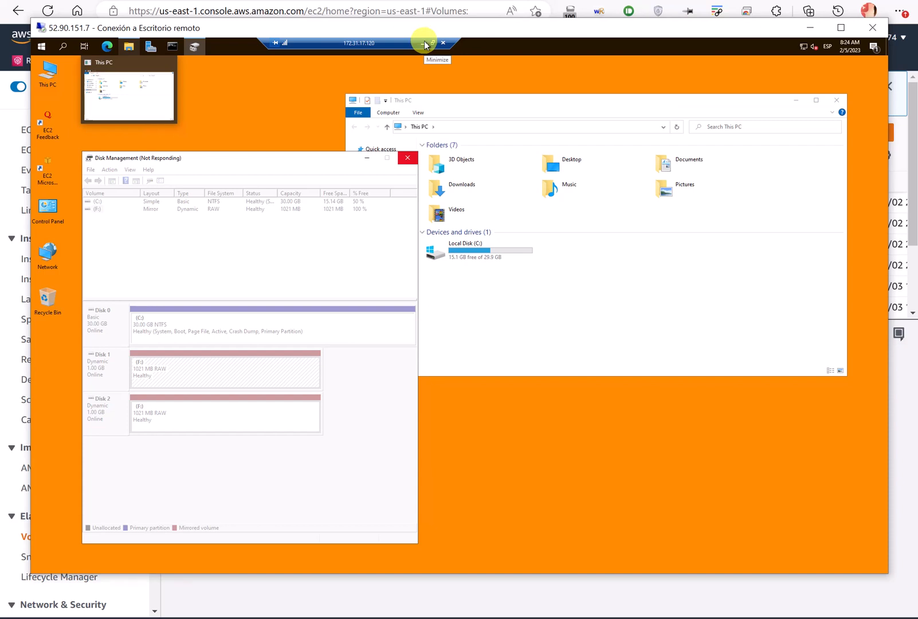
Switch to the WindowsDC01 desktop, close its Windows Defender Firewall window and return to the file server session.
{"action": "left_click", "coordinate": [424, 44]}
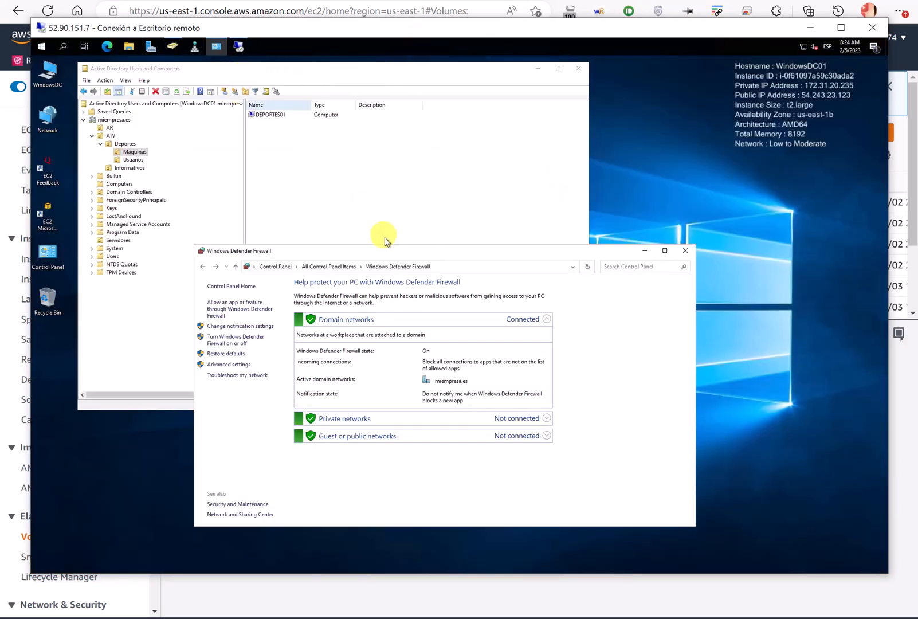
{"action": "left_click_drag", "start_coordinate": [396, 249], "coordinate": [472, 260]}
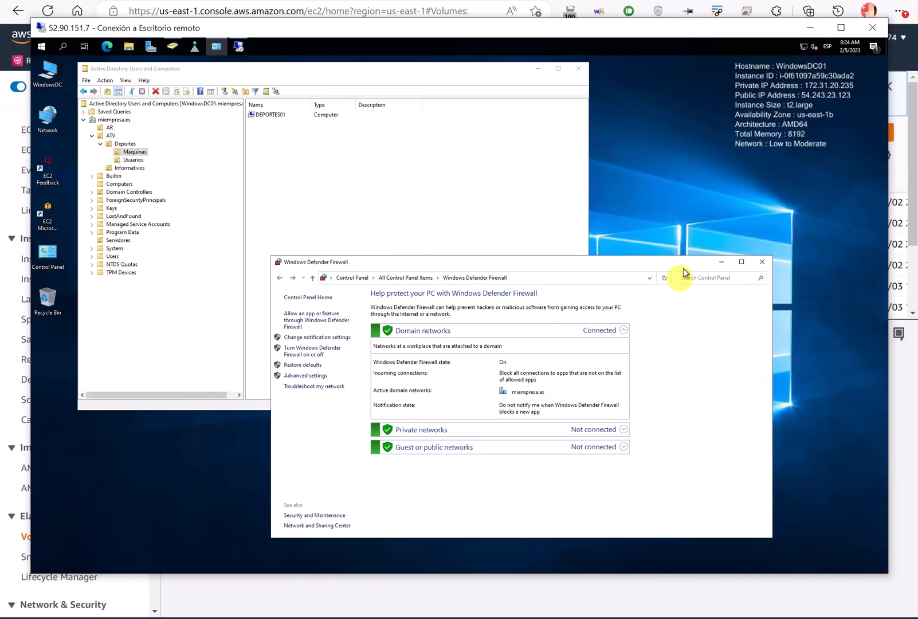
{"action": "left_click", "coordinate": [762, 261]}
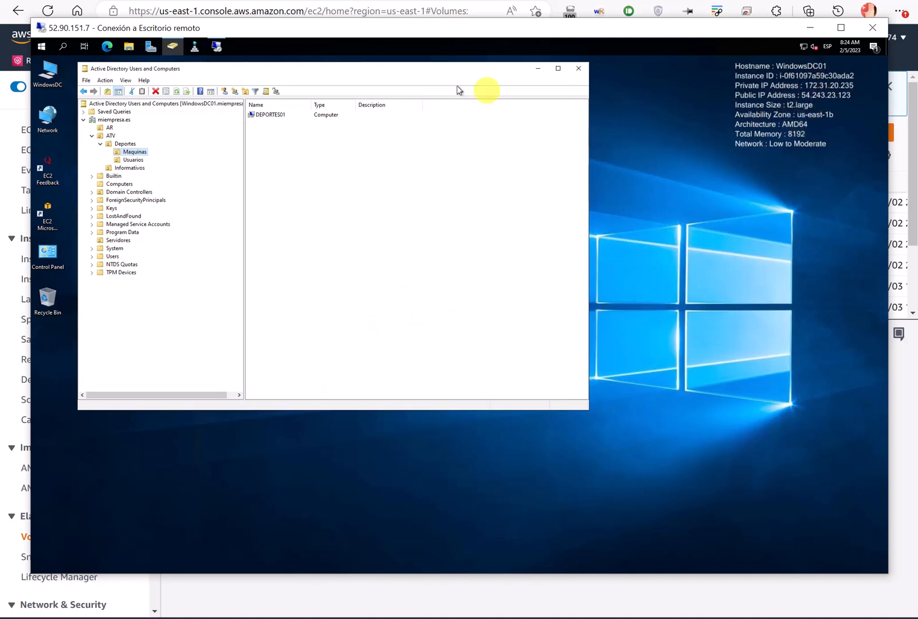
{"action": "left_click", "coordinate": [217, 46]}
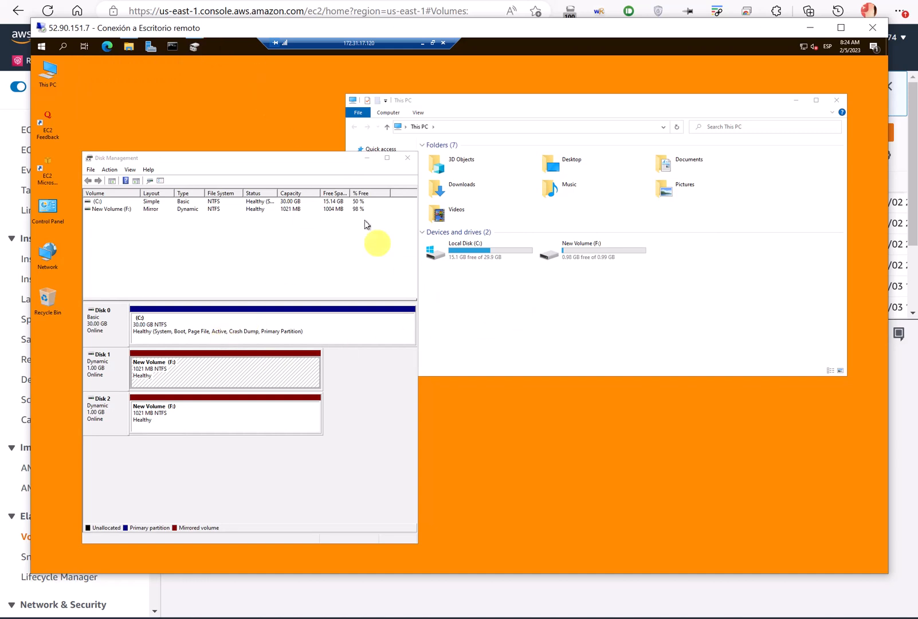
Rename the F: volume to Ficheros in File Explorer.
{"action": "left_click_drag", "start_coordinate": [304, 150], "coordinate": [284, 136]}
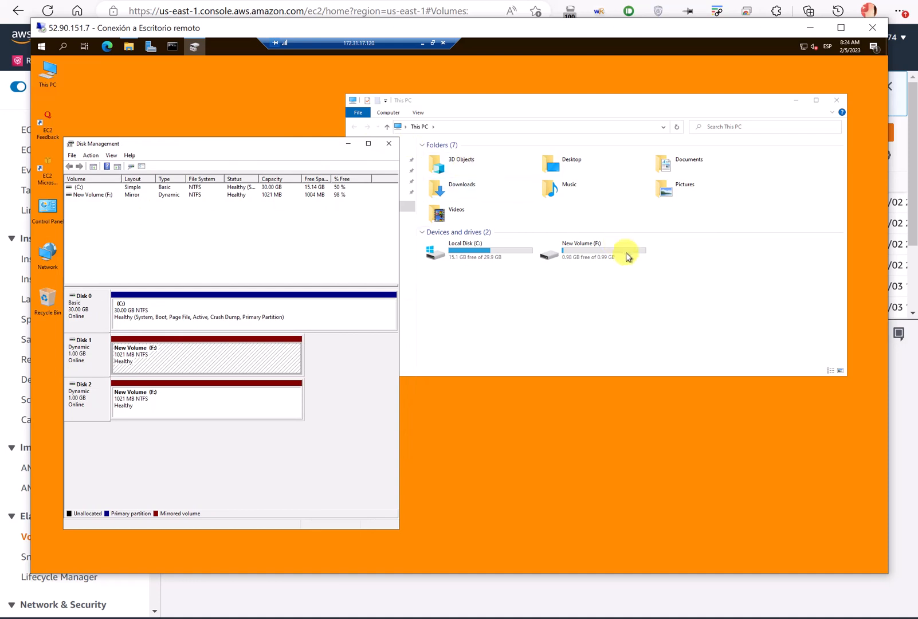
{"action": "left_click", "coordinate": [606, 254]}
{"action": "right_click", "coordinate": [588, 256]}
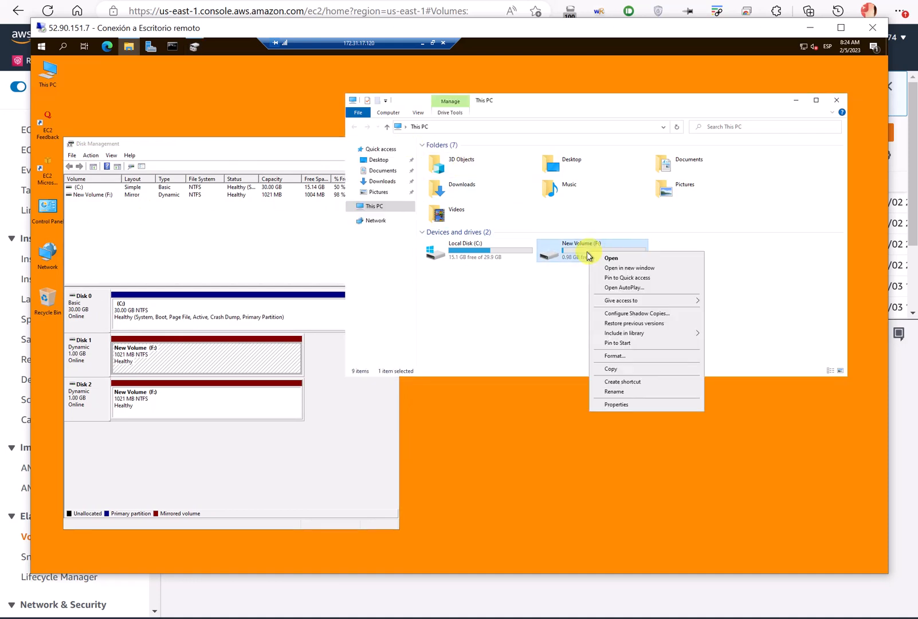
{"action": "left_click", "coordinate": [627, 392]}
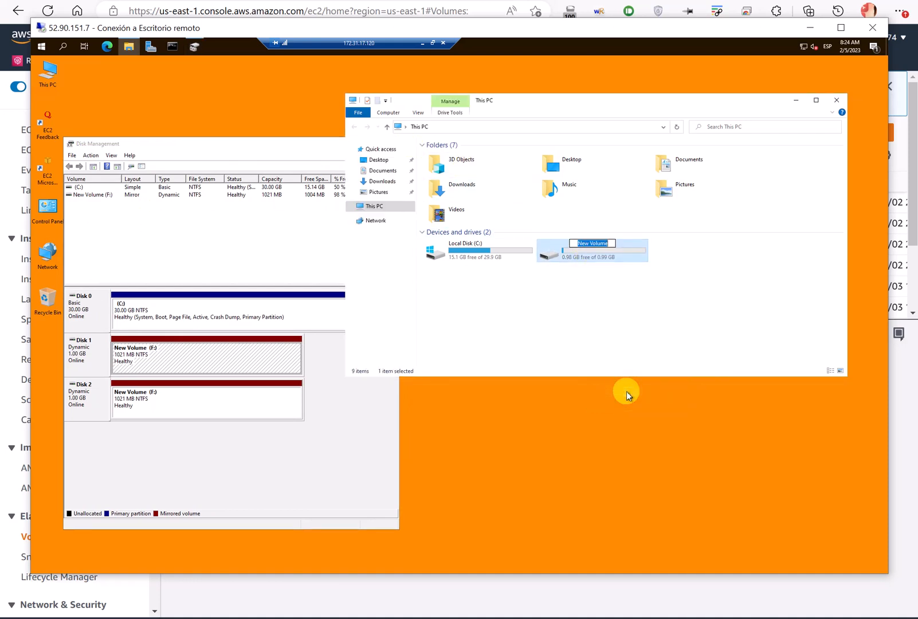
{"action": "type", "text": "Ficheros"}
{"action": "key", "text": "Return"}
{"action": "left_click", "coordinate": [467, 331]}
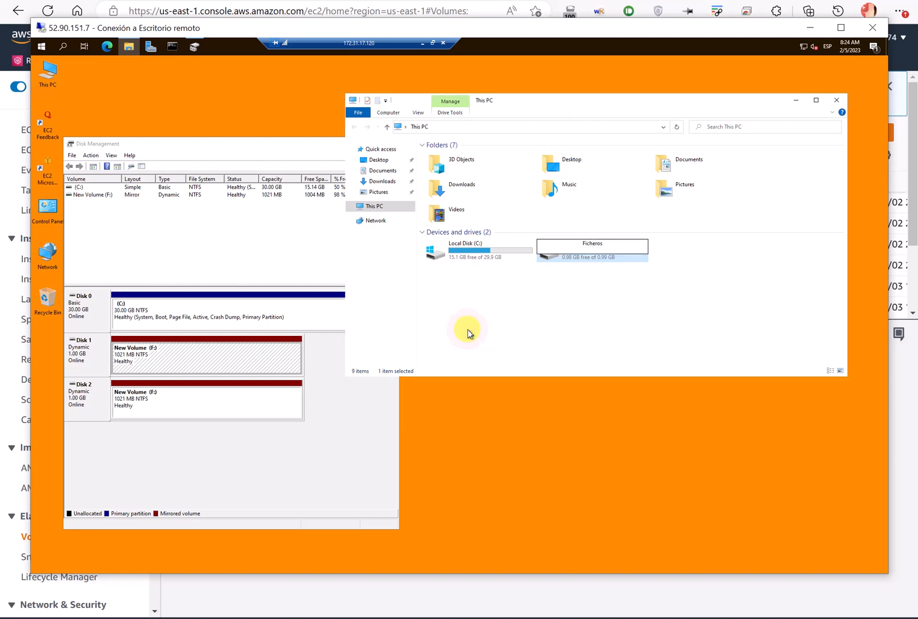
Create a folder named Documentos in the root of the Ficheros (F:) volume.
{"action": "double_click", "coordinate": [597, 254]}
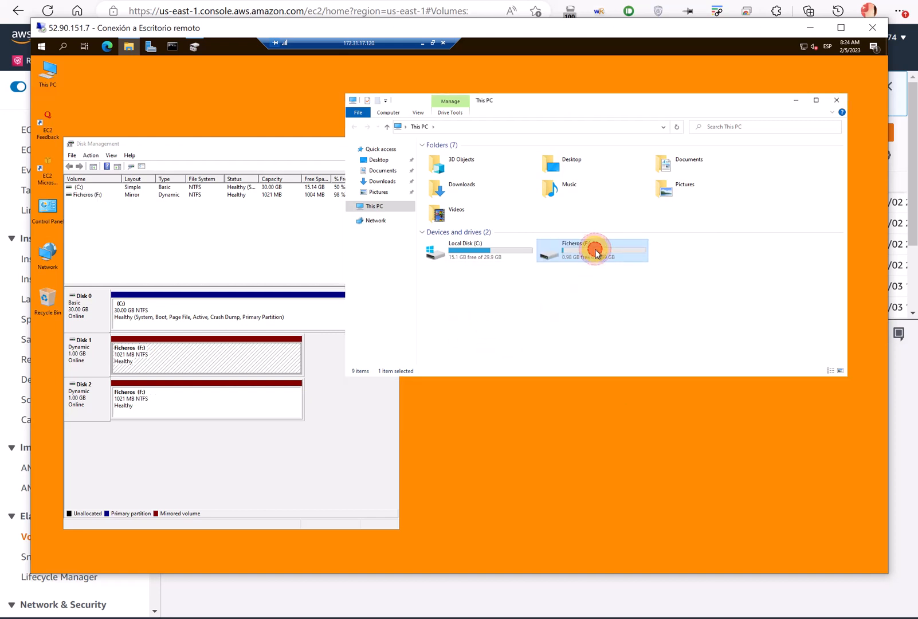
{"action": "right_click", "coordinate": [453, 213]}
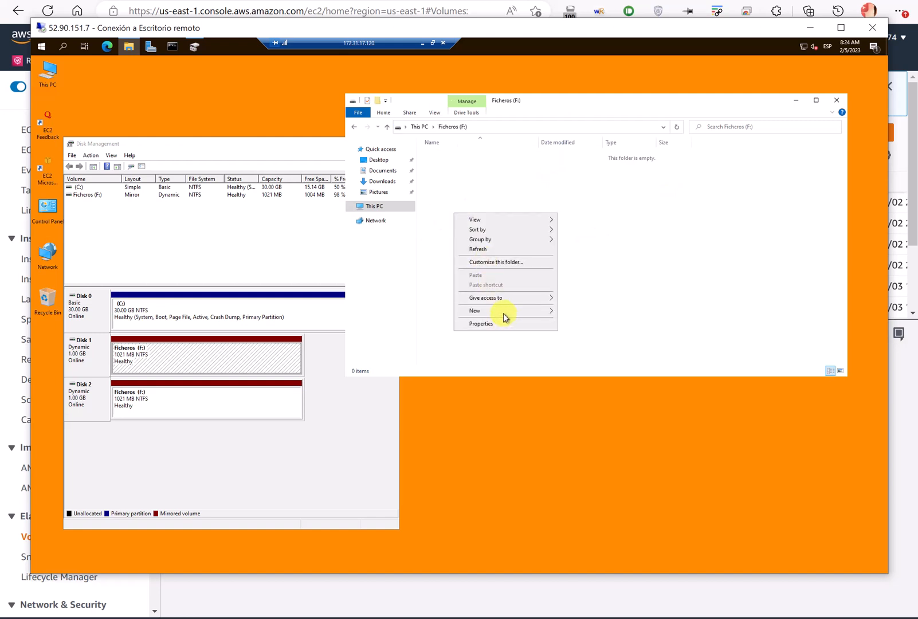
{"action": "mouse_move", "coordinate": [502, 310]}
{"action": "left_click", "coordinate": [579, 312]}
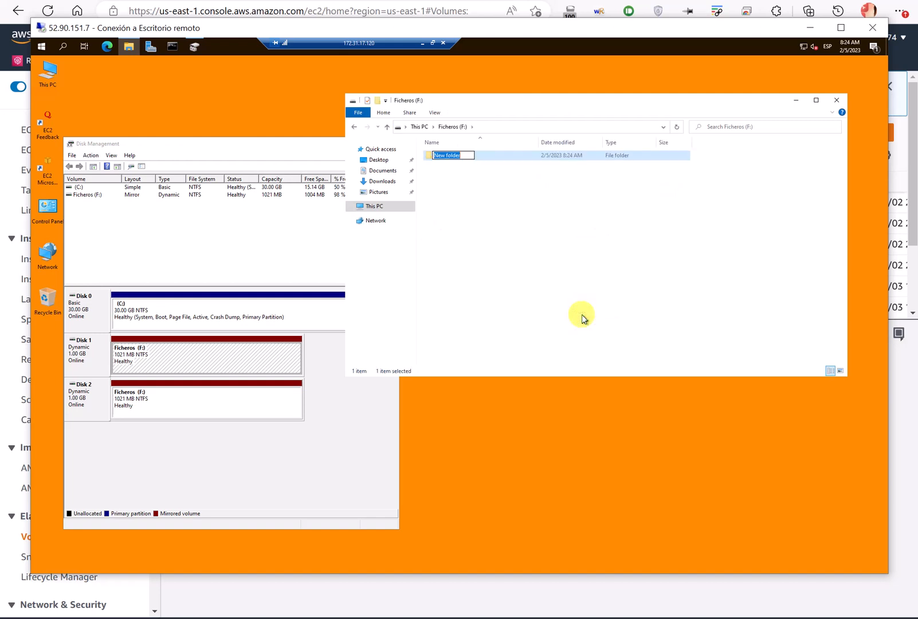
{"action": "type", "text": "Documentos"}
{"action": "key", "text": "Return"}
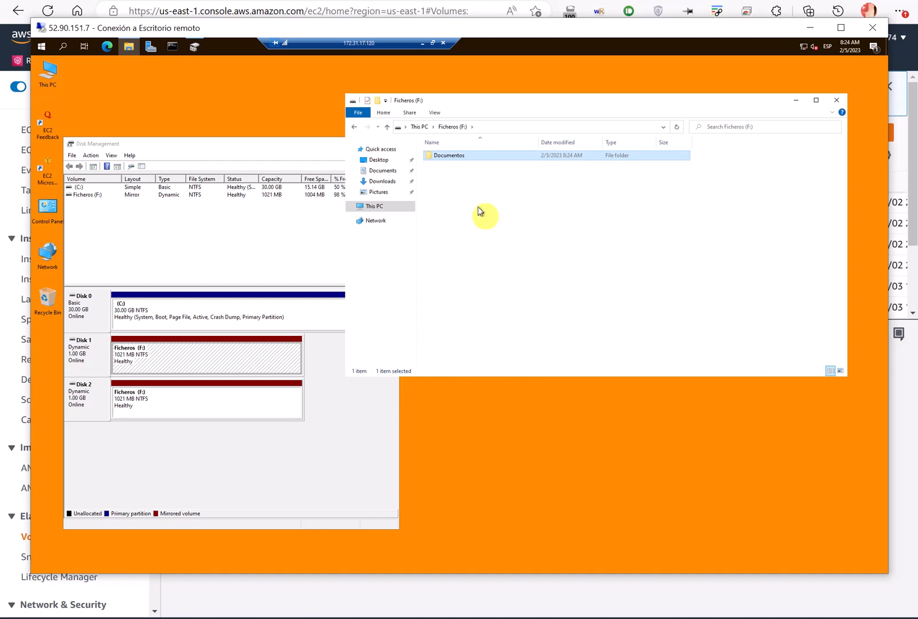
Create a subfolder named Juridico inside the Documentos folder.
{"action": "double_click", "coordinate": [449, 156]}
{"action": "right_click", "coordinate": [471, 192]}
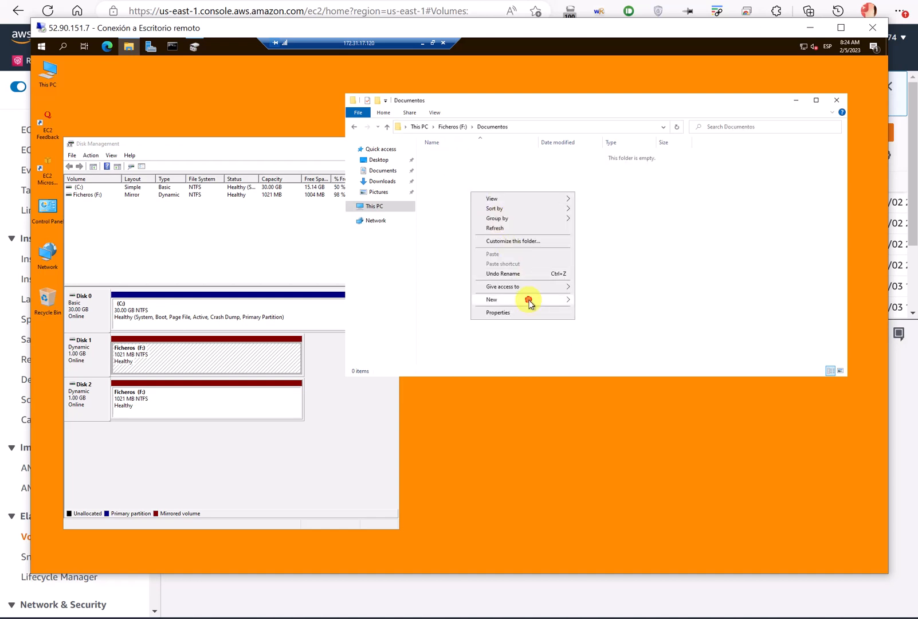
{"action": "mouse_move", "coordinate": [529, 302]}
{"action": "left_click", "coordinate": [603, 302]}
{"action": "type", "text": "Ju"}
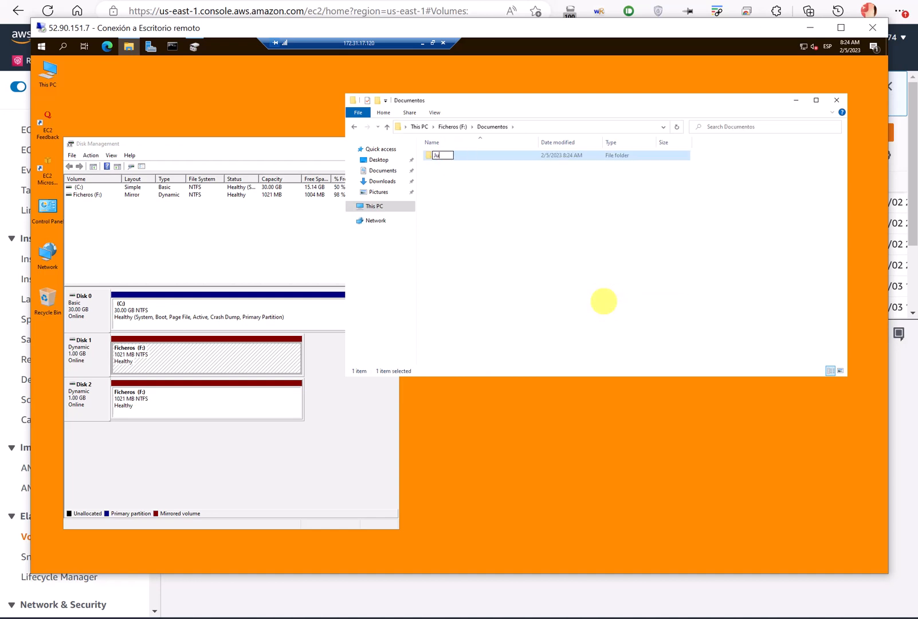
{"action": "type", "text": "ridico"}
{"action": "key", "text": "Return"}
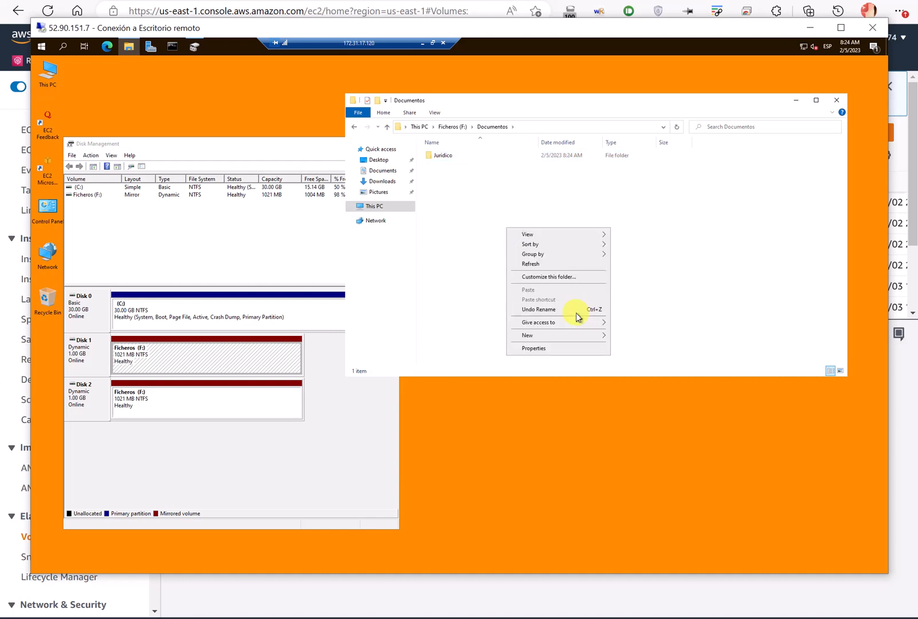
Add a second subfolder named Finanzas inside the Documentos folder.
{"action": "right_click", "coordinate": [507, 228]}
{"action": "mouse_move", "coordinate": [578, 334]}
{"action": "left_click", "coordinate": [630, 339]}
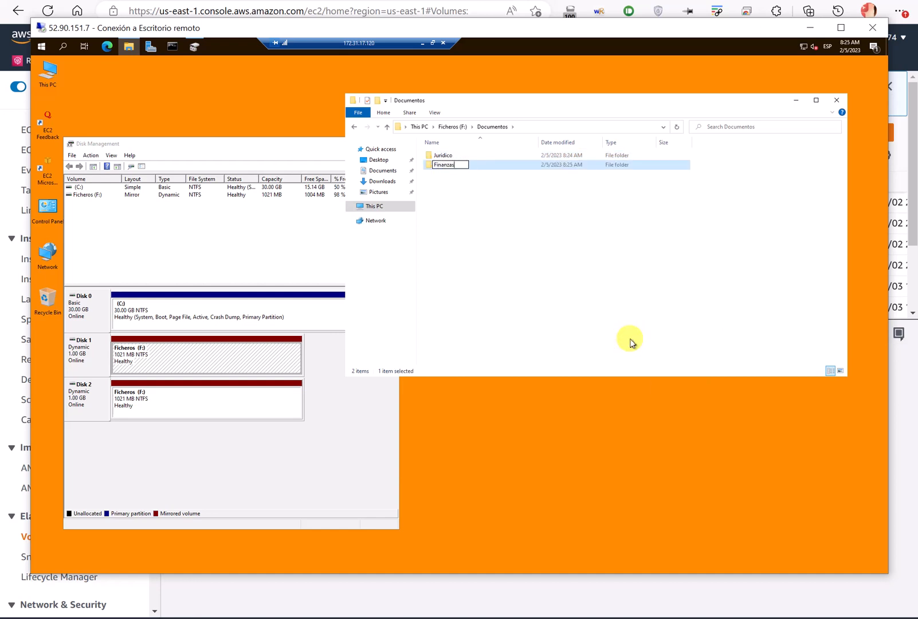
{"action": "key", "text": "Return"}
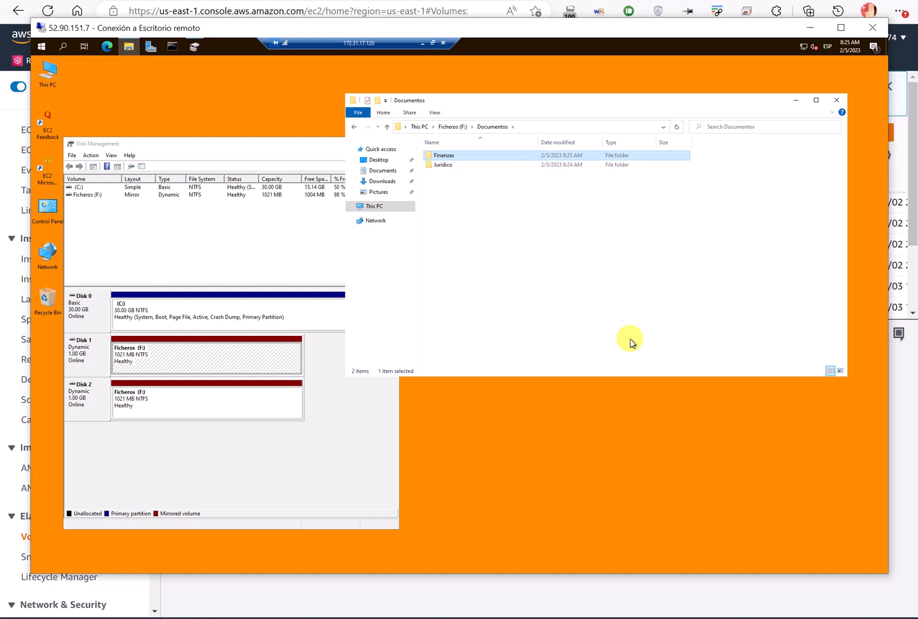
Switch to the WindowsDC01 domain controller and create an organizational unit named Finanzas inside ATV in Active Directory Users and Computers.
{"action": "left_click", "coordinate": [423, 45]}
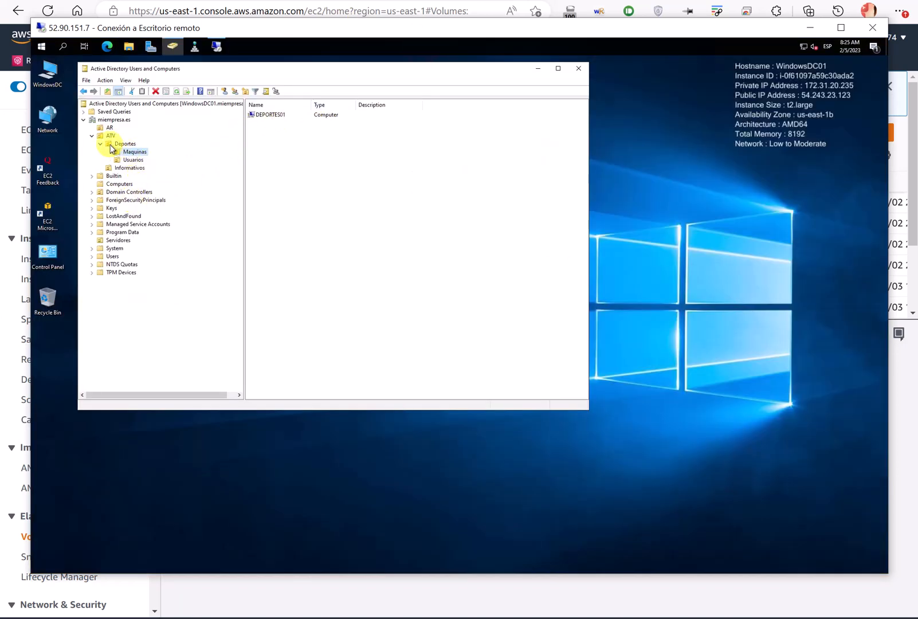
{"action": "left_click", "coordinate": [133, 159]}
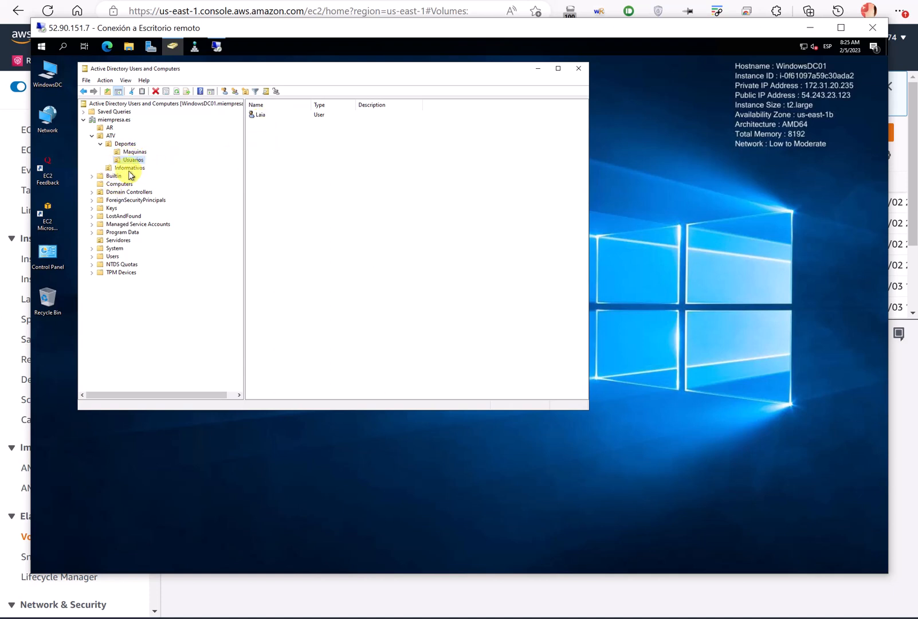
{"action": "left_click", "coordinate": [111, 136]}
{"action": "right_click", "coordinate": [113, 137]}
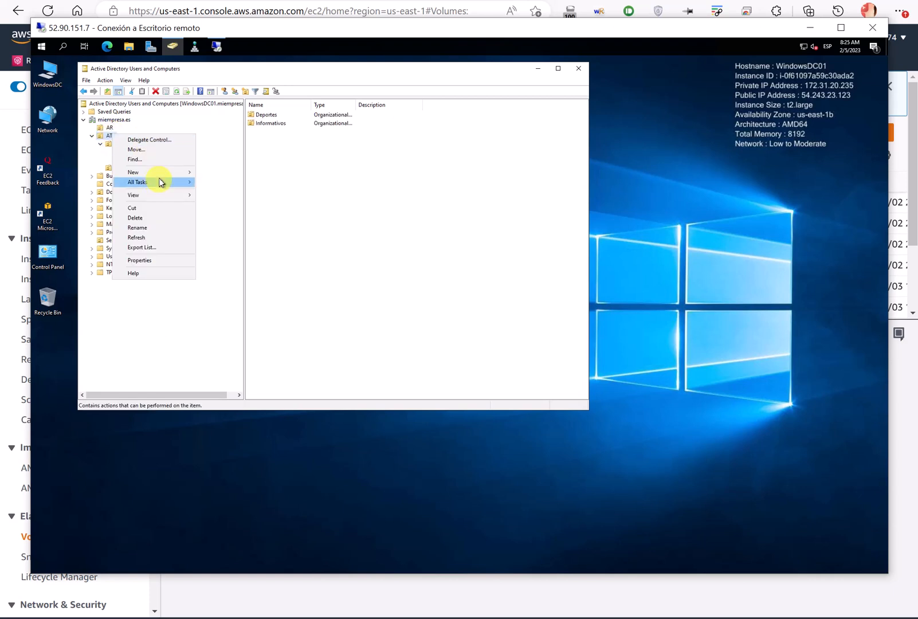
{"action": "mouse_move", "coordinate": [160, 172]}
{"action": "left_click", "coordinate": [255, 241]}
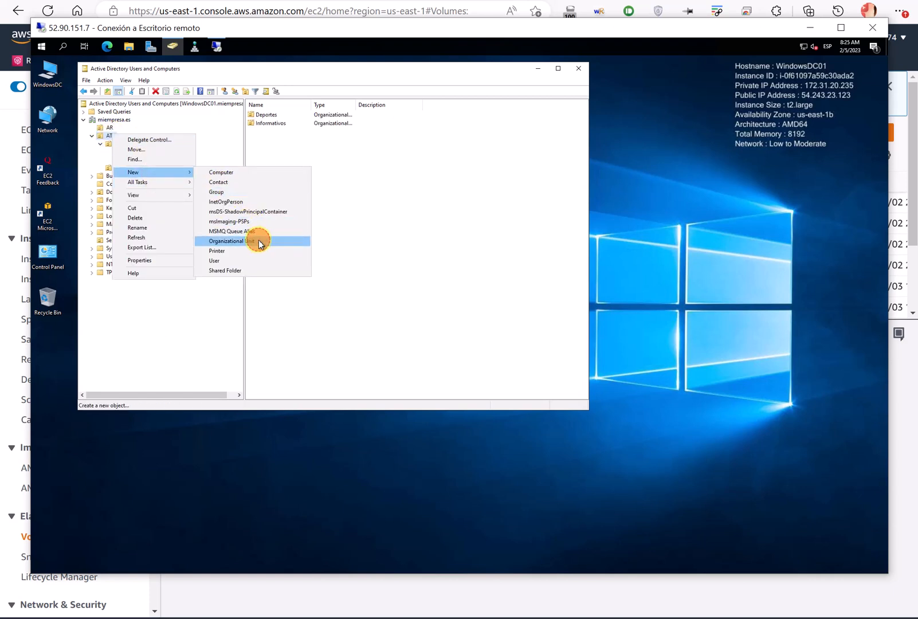
{"action": "type", "text": "Finanz"}
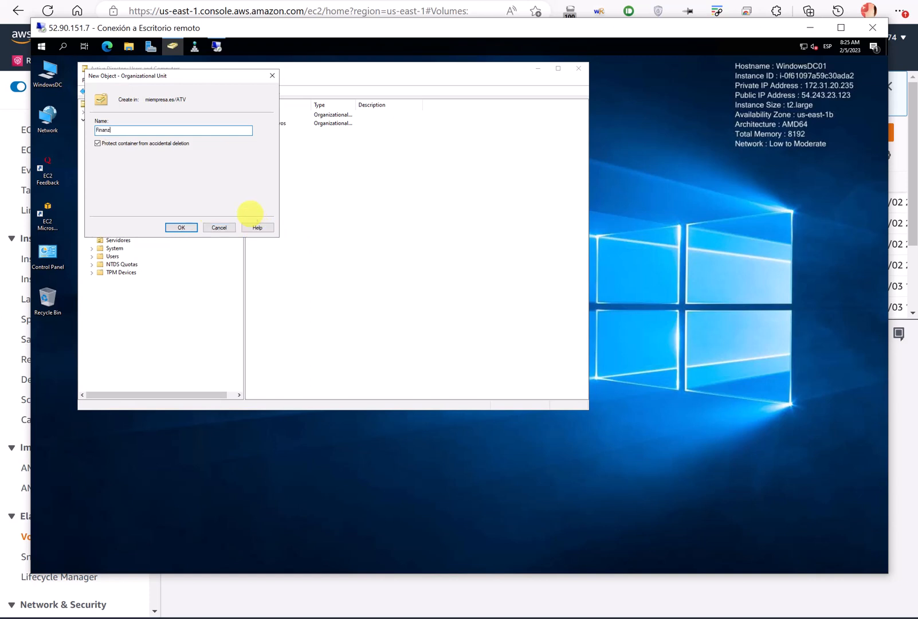
{"action": "type", "text": "as"}
{"action": "key", "text": "Return"}
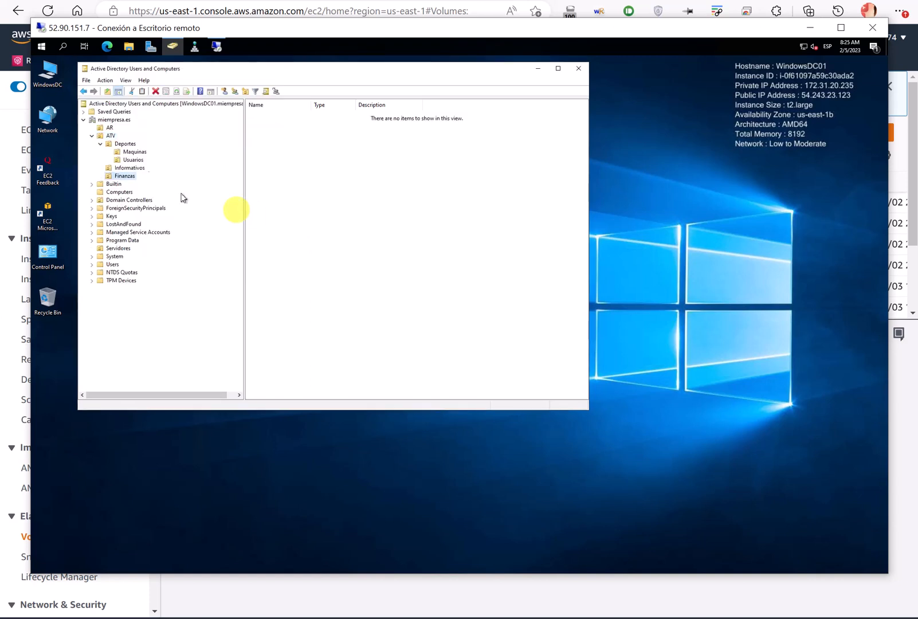
Create another organizational unit named Juridico inside ATV.
{"action": "right_click", "coordinate": [111, 138]}
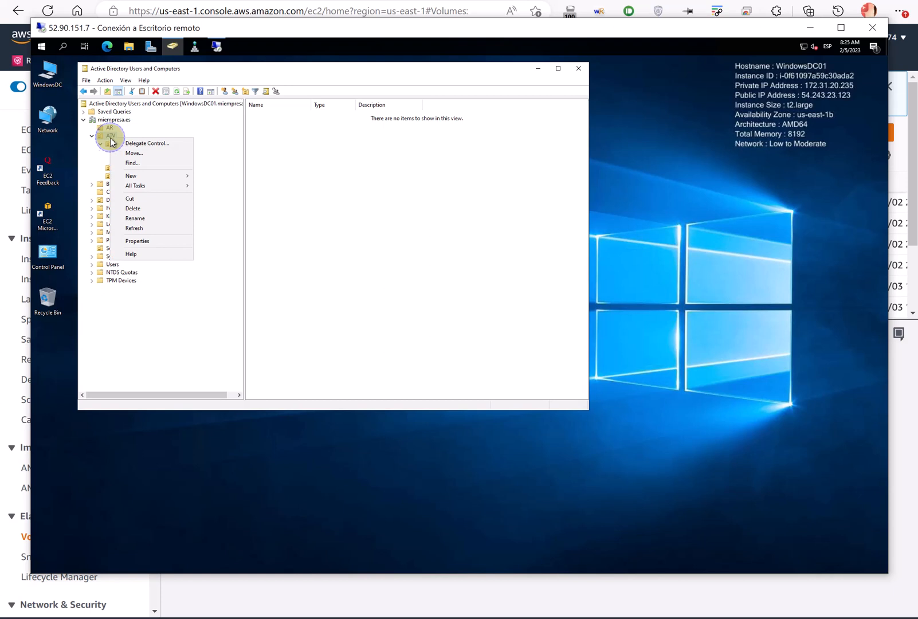
{"action": "left_click", "coordinate": [152, 178]}
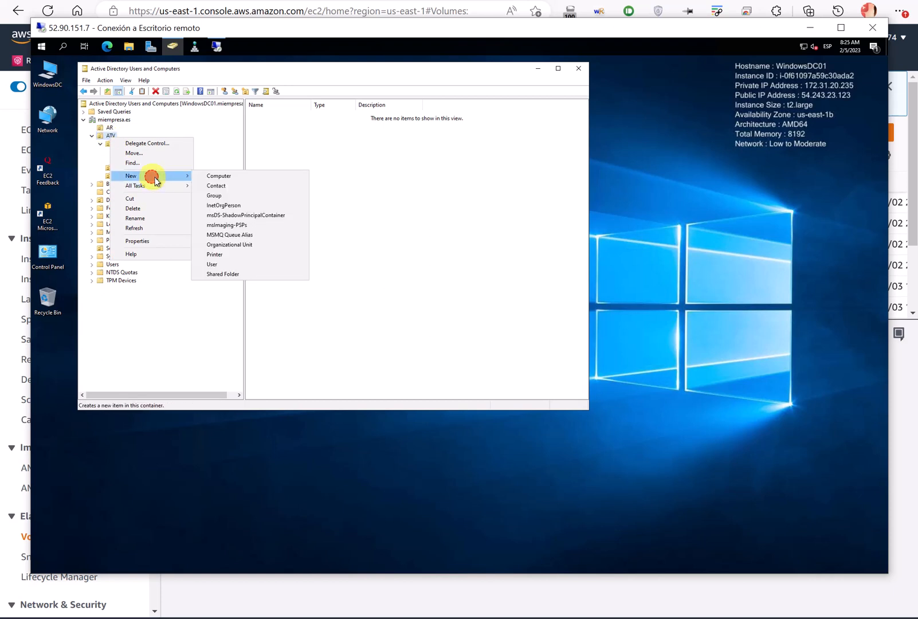
{"action": "left_click", "coordinate": [236, 245]}
{"action": "type", "text": "Jurídico"}
{"action": "key", "text": "Return"}
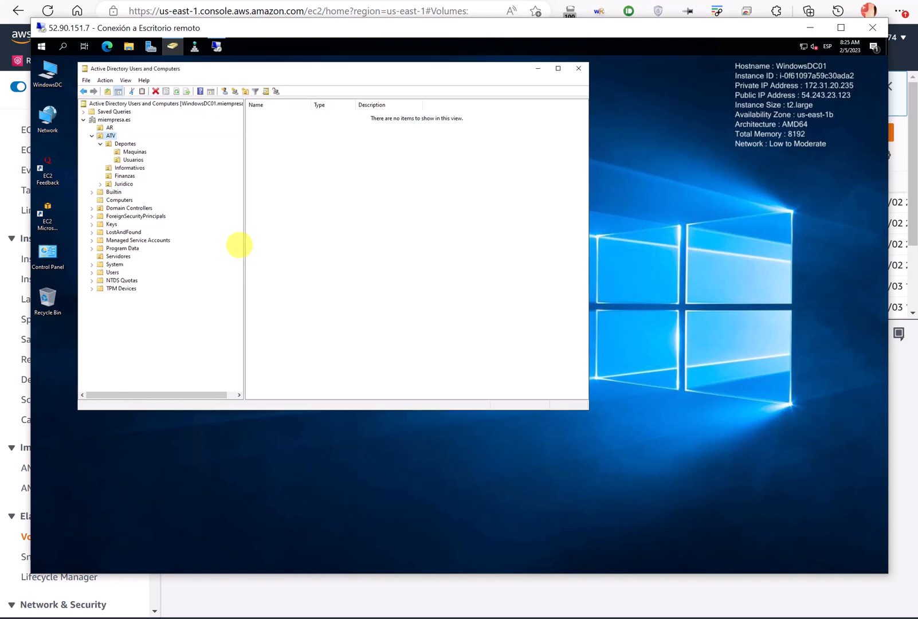
Create a child organizational unit named Maquinas inside the Finanzas unit.
{"action": "left_click", "coordinate": [132, 160]}
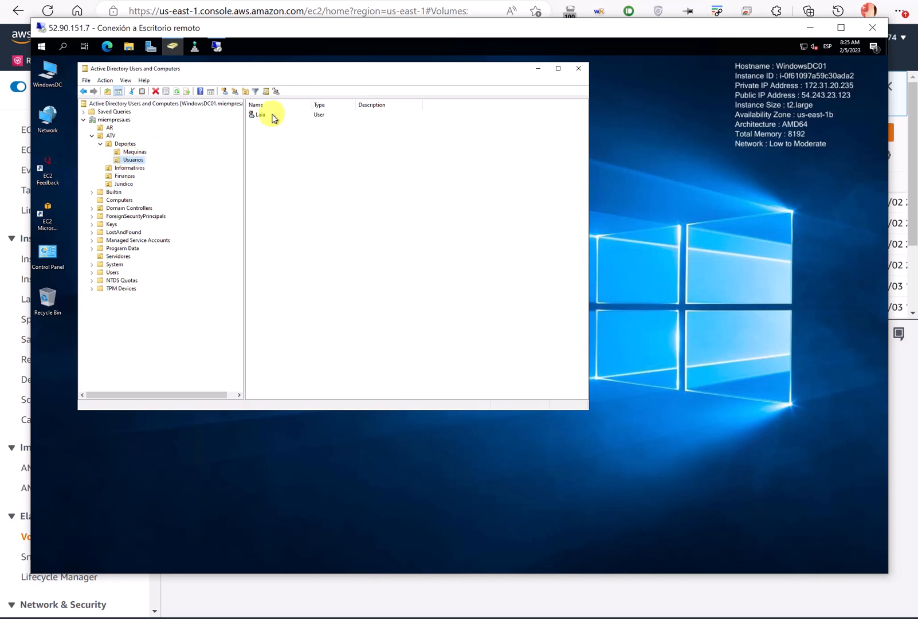
{"action": "left_click", "coordinate": [129, 184]}
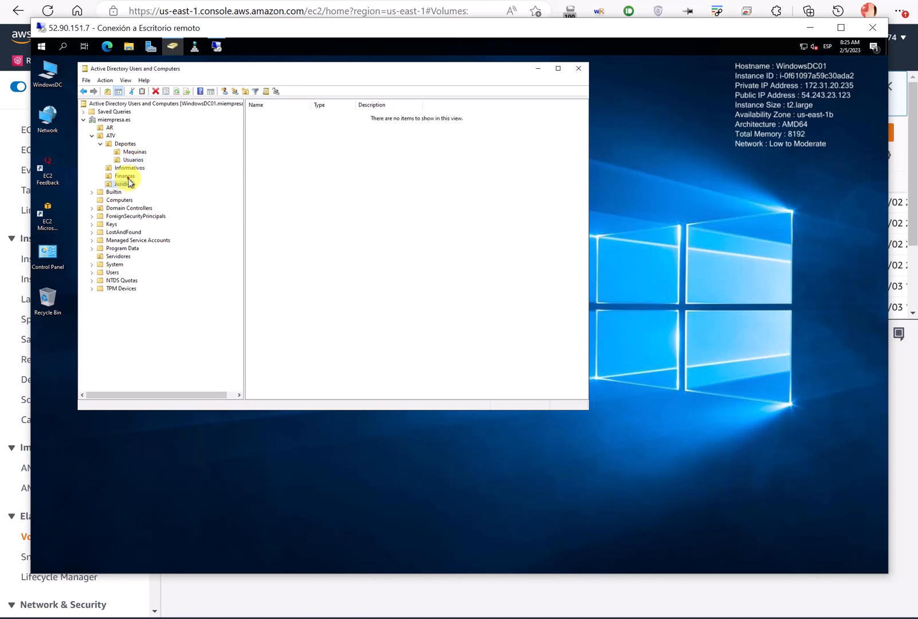
{"action": "right_click", "coordinate": [128, 178]}
{"action": "mouse_move", "coordinate": [165, 220]}
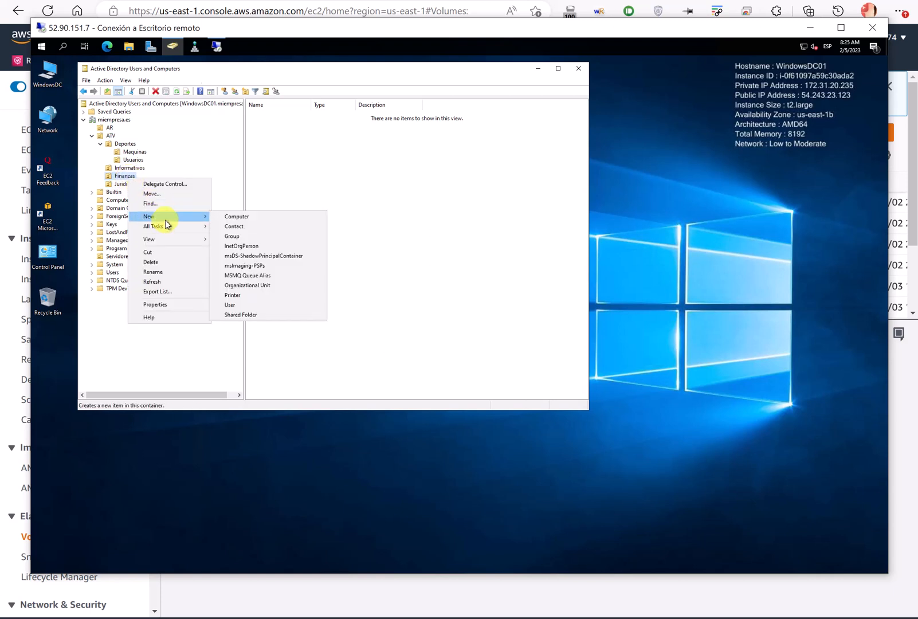
{"action": "left_click", "coordinate": [265, 284]}
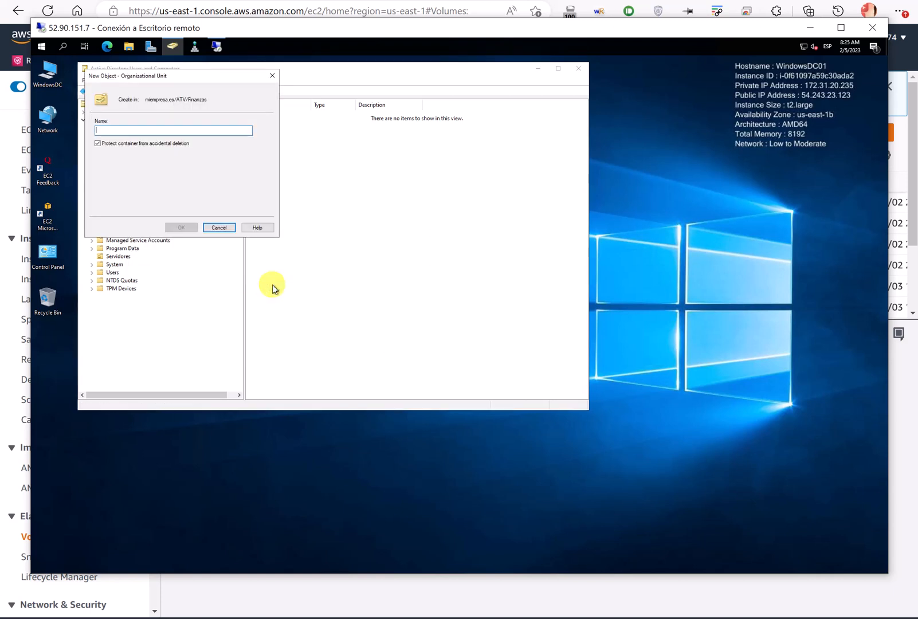
{"action": "type", "text": "Maquinas"}
{"action": "key", "text": "Return"}
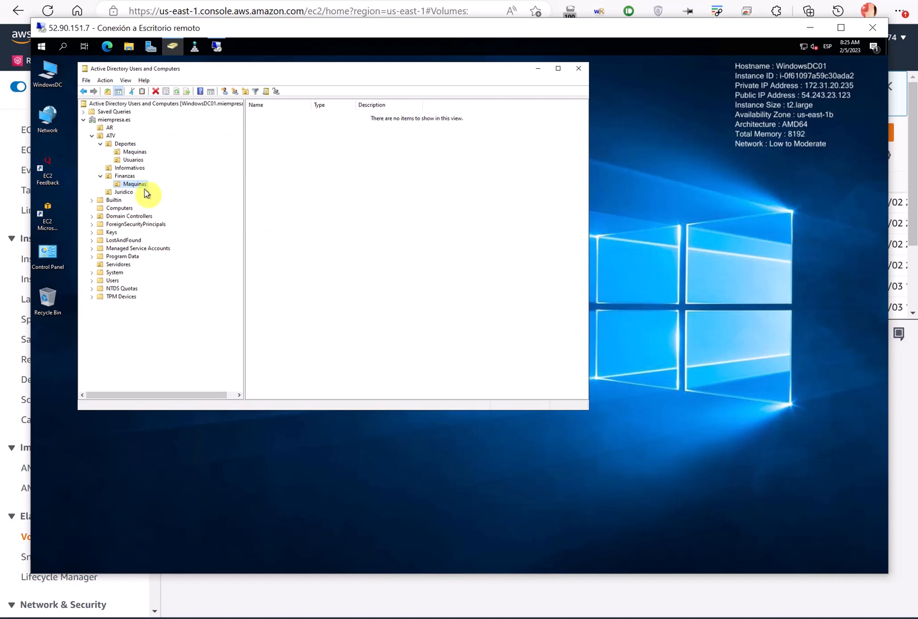
Add a second child organizational unit named Usuarios inside the Finanzas unit.
{"action": "right_click", "coordinate": [131, 178]}
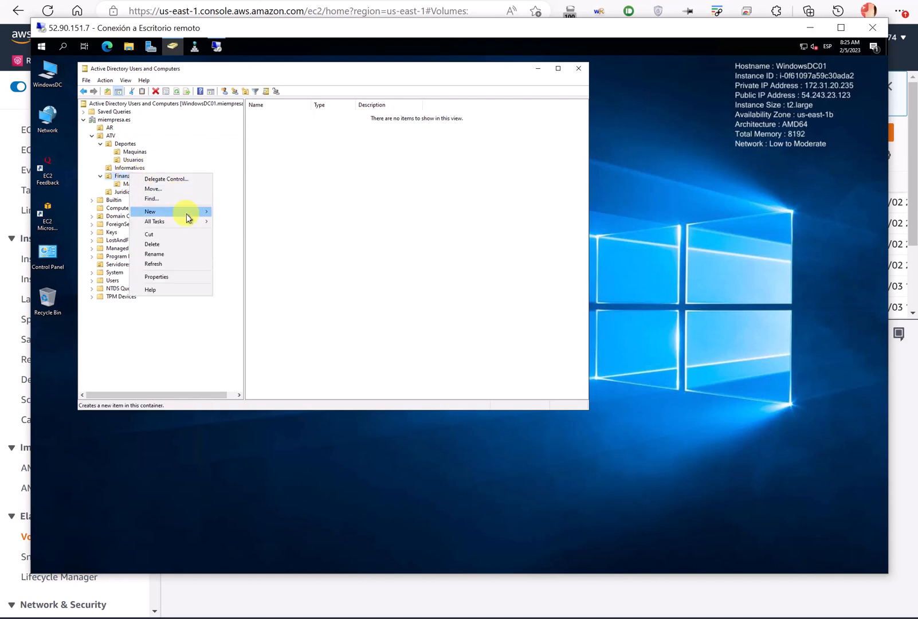
{"action": "mouse_move", "coordinate": [189, 213]}
{"action": "left_click", "coordinate": [267, 287]}
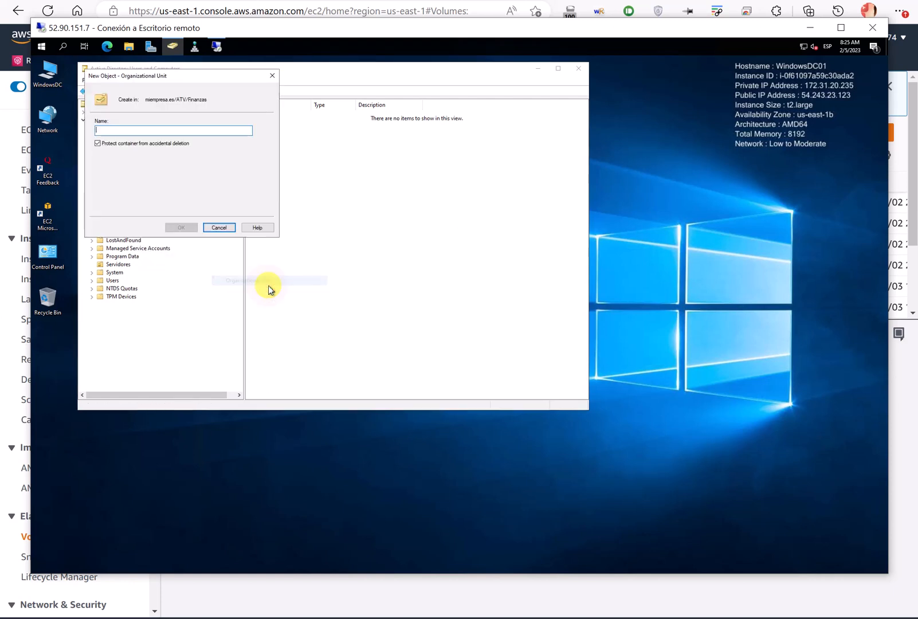
{"action": "type", "text": "Usuarios"}
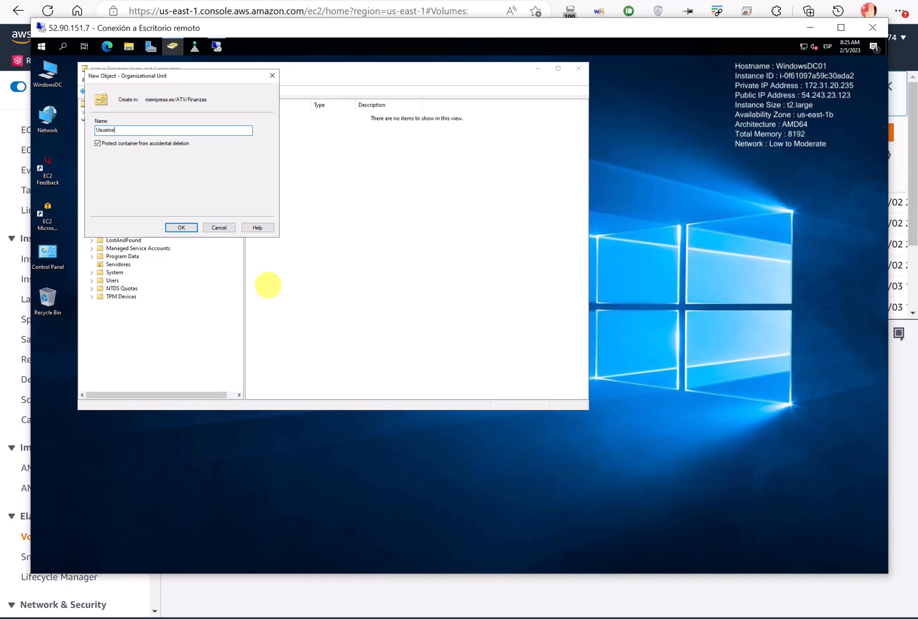
{"action": "key", "text": "Return"}
Move the user account from the Usuarios unit of Deportes to the Usuarios unit of Finanzas and accept the move.
{"action": "left_click", "coordinate": [133, 159]}
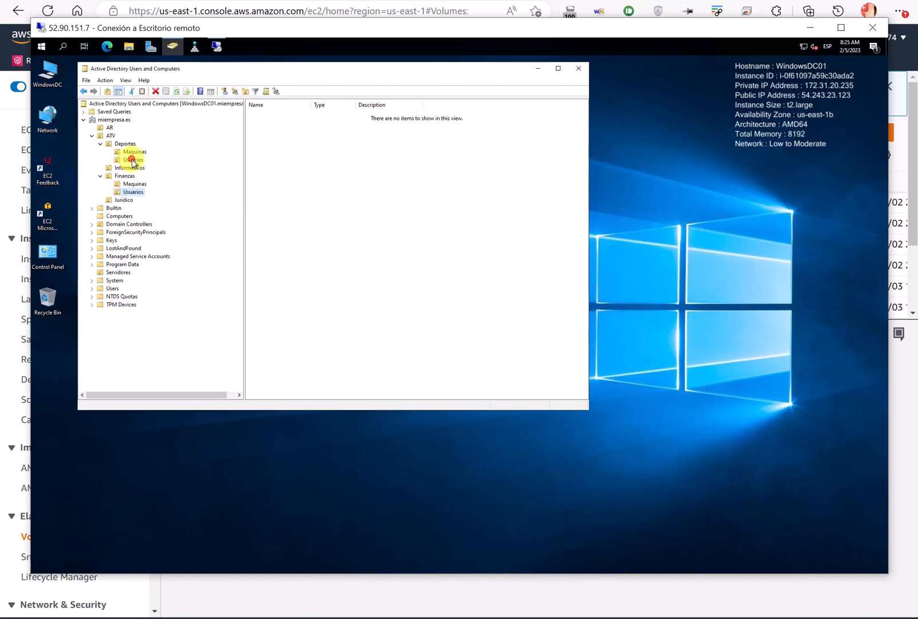
{"action": "left_click_drag", "start_coordinate": [259, 114], "coordinate": [140, 198]}
{"action": "left_click", "coordinate": [301, 267]}
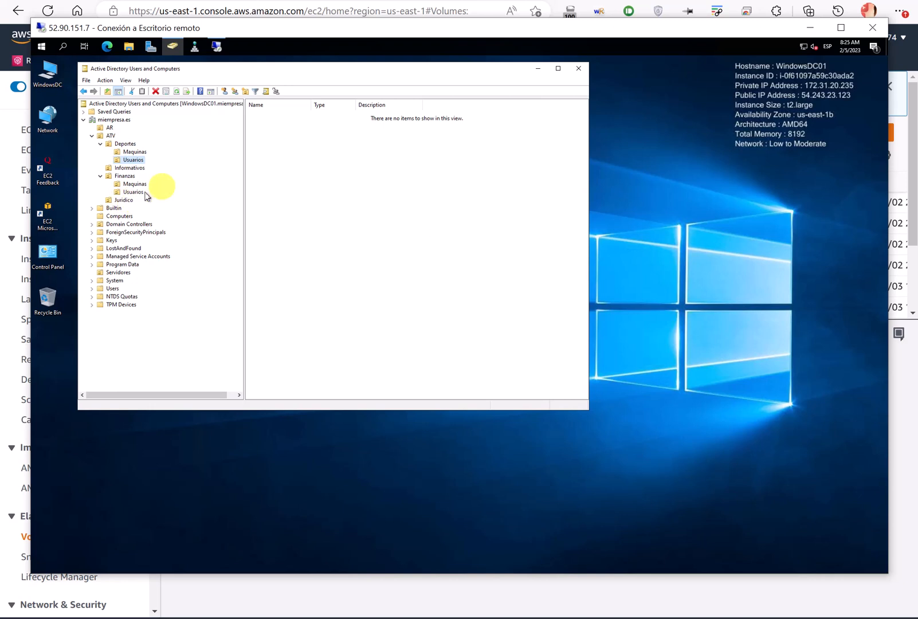
Switch back to the file server session and disable inheritance on the Finanzas folder, removing all its inherited permissions.
{"action": "left_click", "coordinate": [216, 46]}
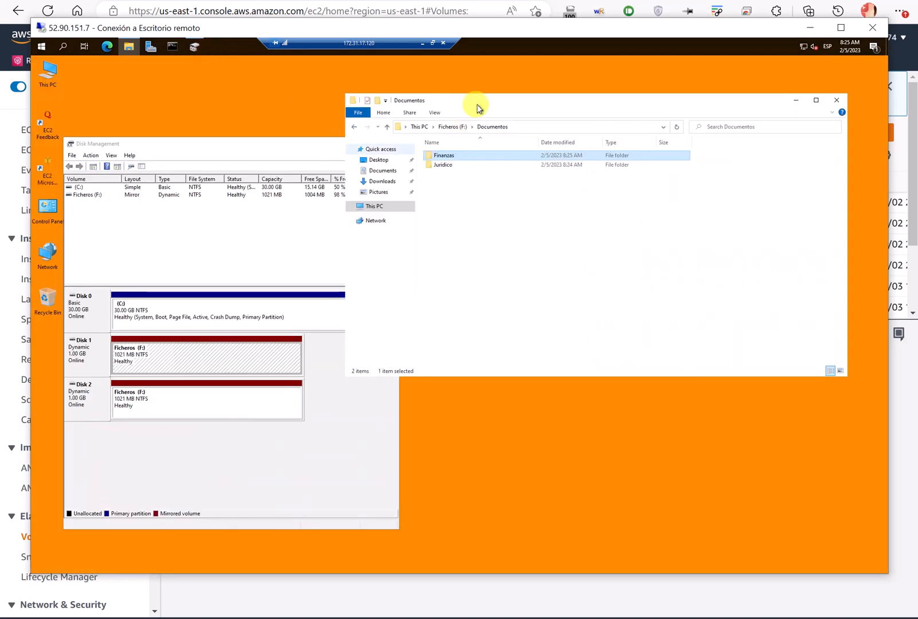
{"action": "left_click_drag", "start_coordinate": [480, 102], "coordinate": [471, 125]}
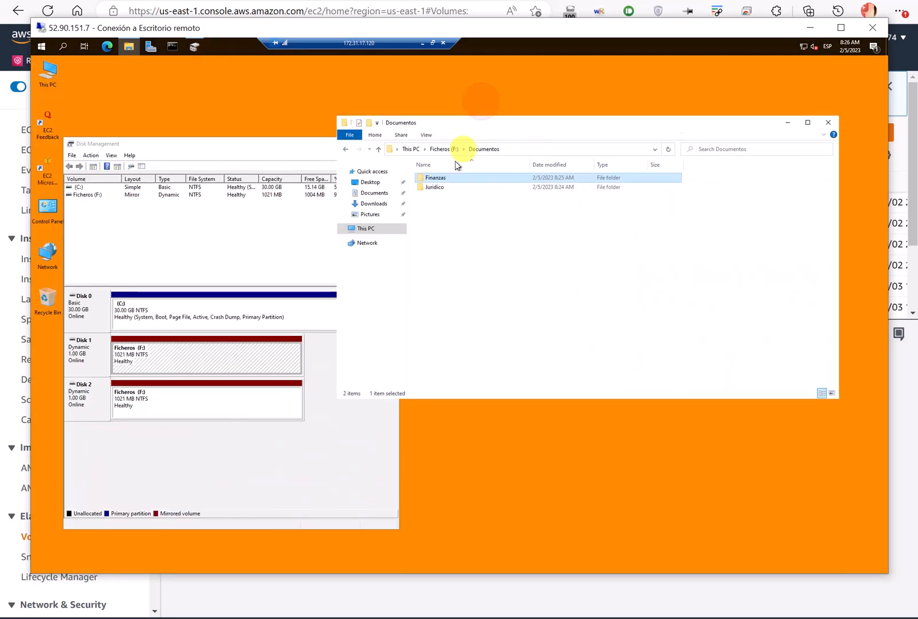
{"action": "right_click", "coordinate": [431, 178]}
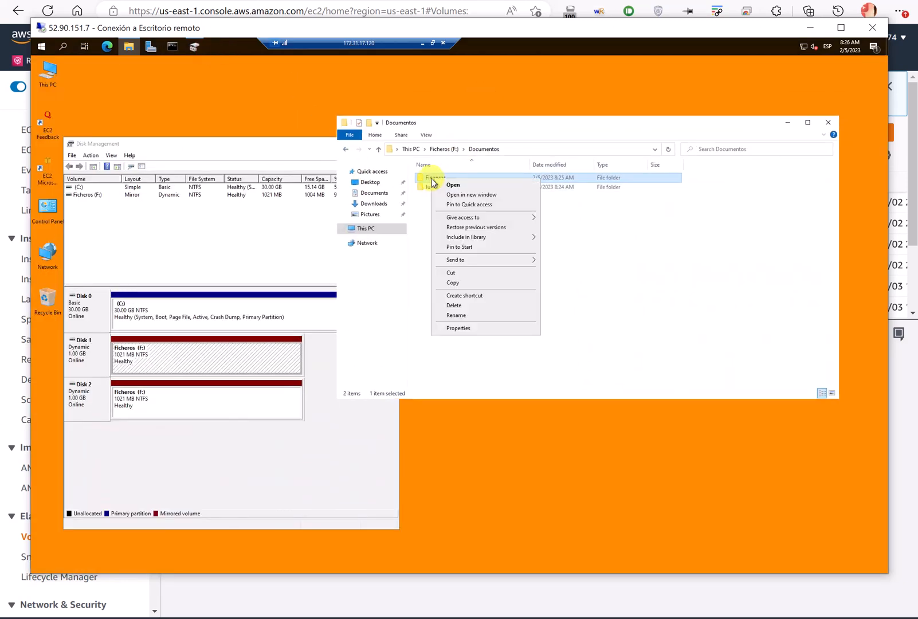
{"action": "left_click", "coordinate": [492, 328]}
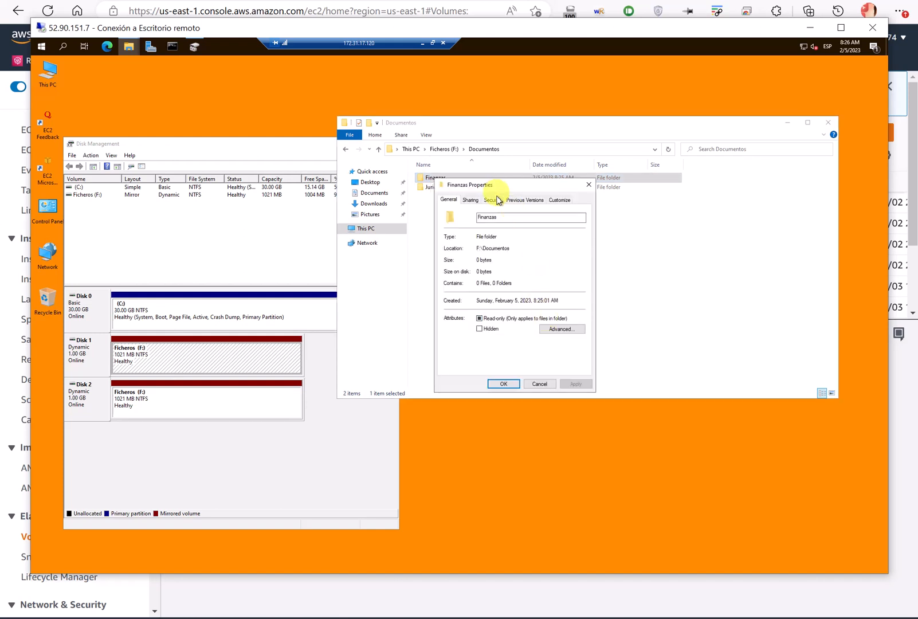
{"action": "left_click_drag", "start_coordinate": [498, 190], "coordinate": [466, 224]}
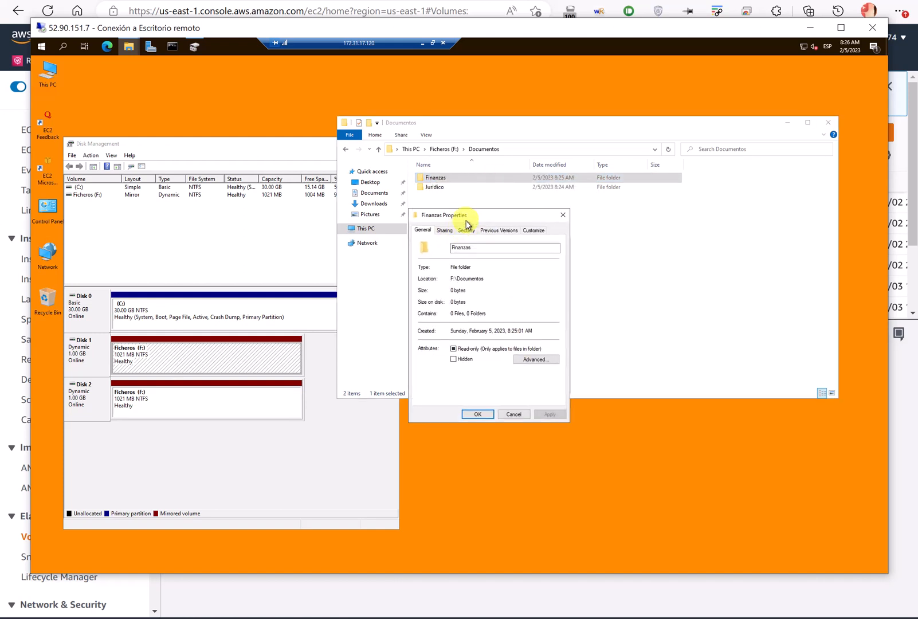
{"action": "left_click", "coordinate": [466, 236]}
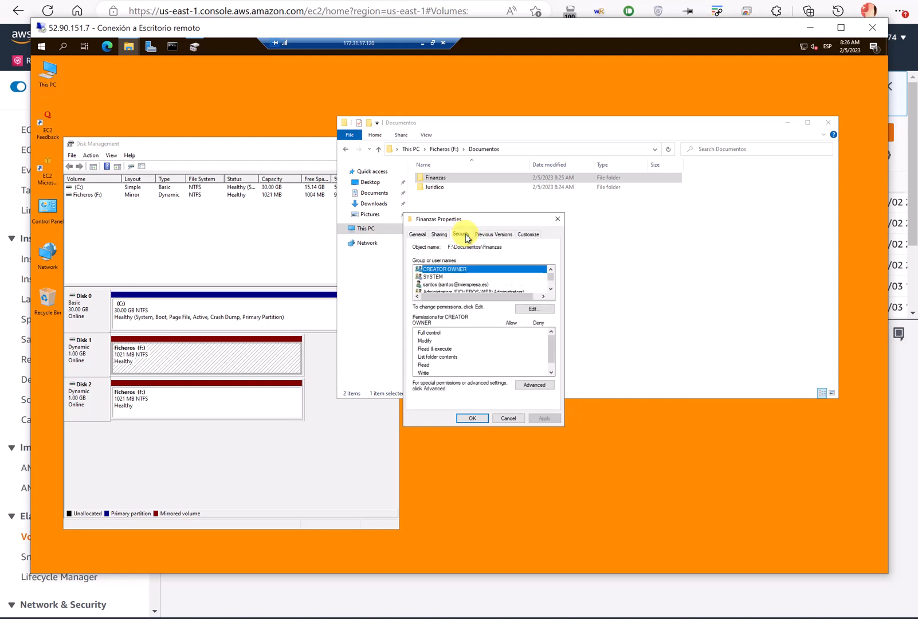
{"action": "left_click", "coordinate": [534, 385]}
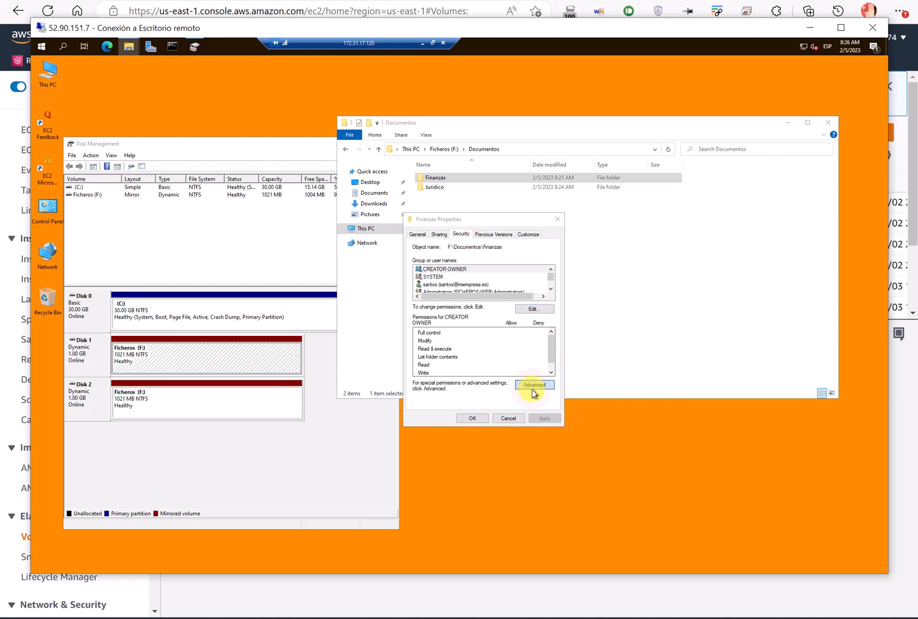
{"action": "left_click", "coordinate": [341, 388]}
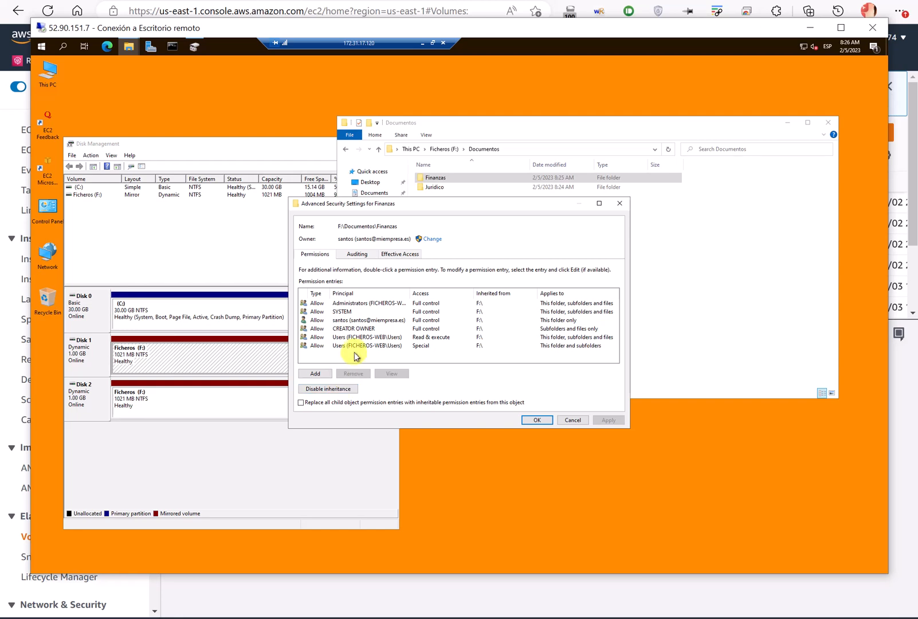
{"action": "left_click", "coordinate": [348, 389]}
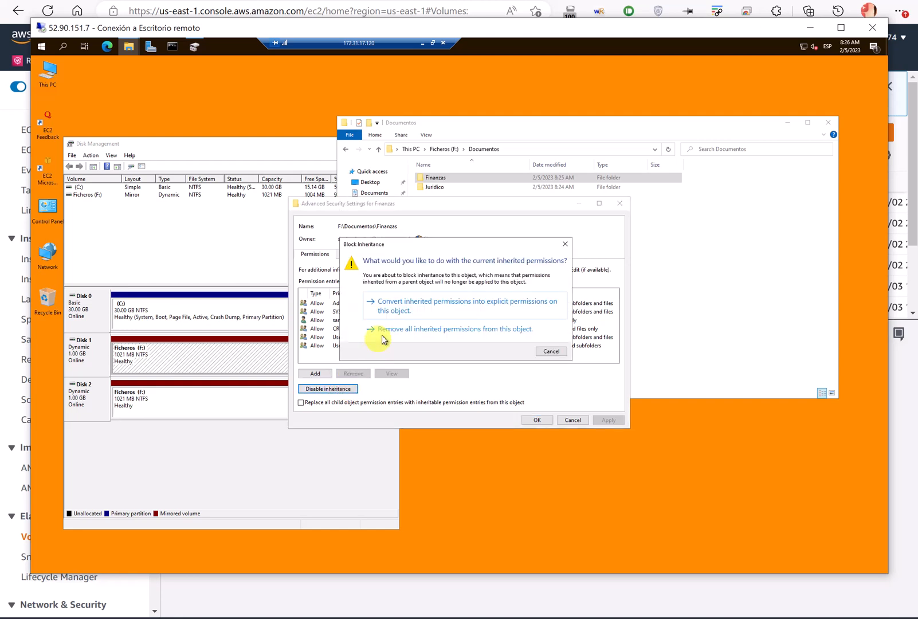
{"action": "left_click", "coordinate": [509, 340]}
Add an Allow permission entry on the Finanzas folder granting the folder owner's domain account Full control.
{"action": "left_click", "coordinate": [332, 375]}
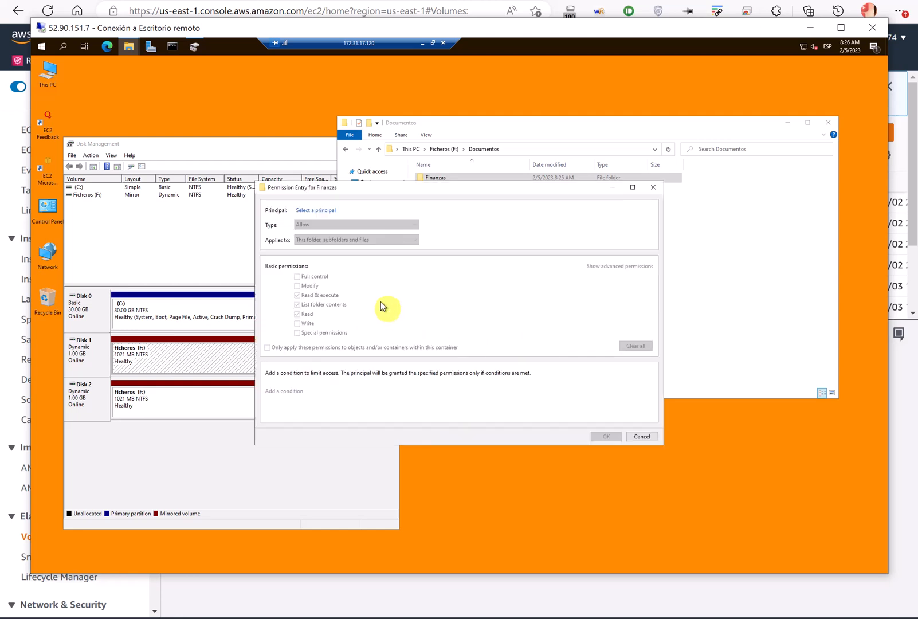
{"action": "left_click", "coordinate": [331, 210]}
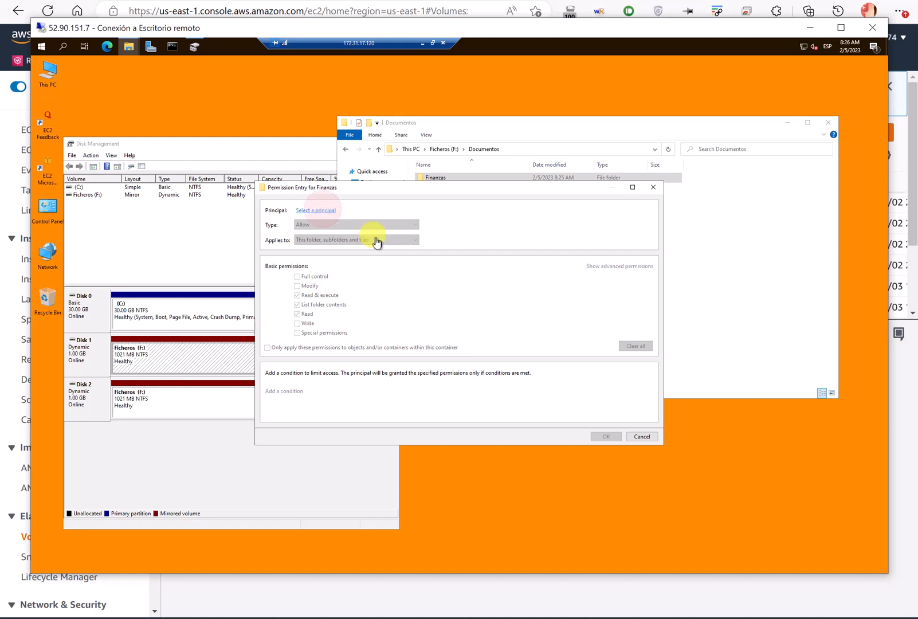
{"action": "type", "text": "san"}
{"action": "key", "text": "Return"}
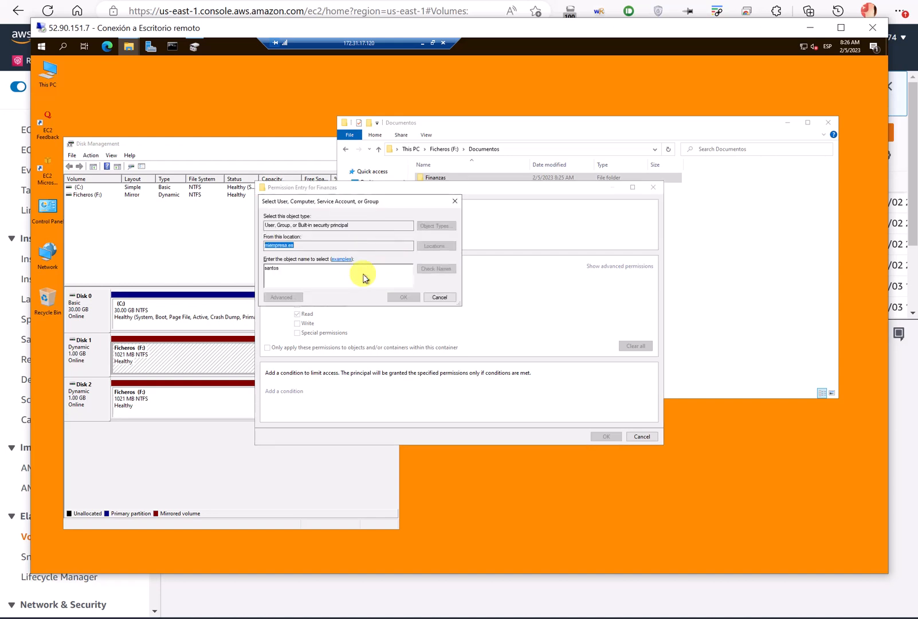
{"action": "left_click", "coordinate": [298, 276]}
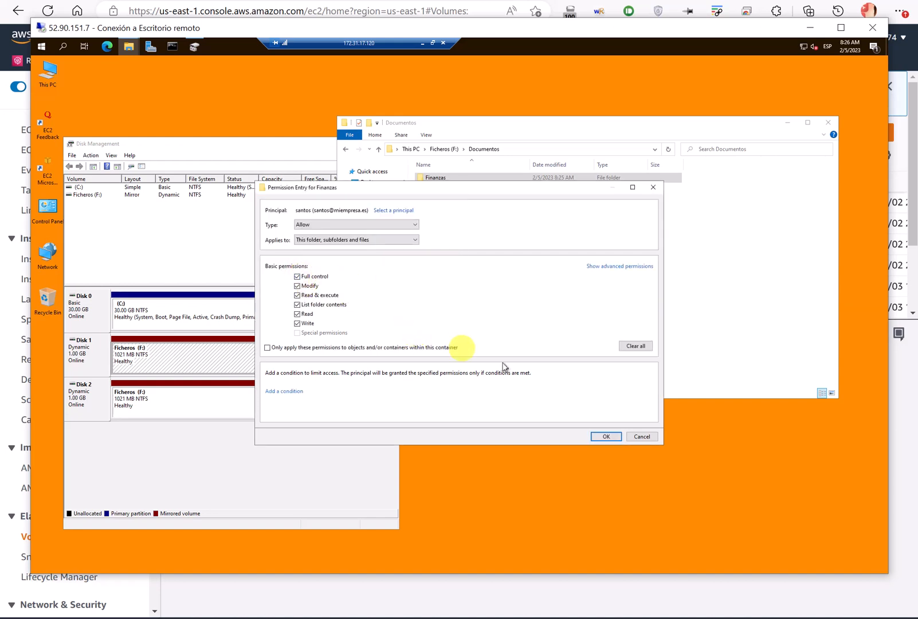
{"action": "left_click", "coordinate": [607, 437]}
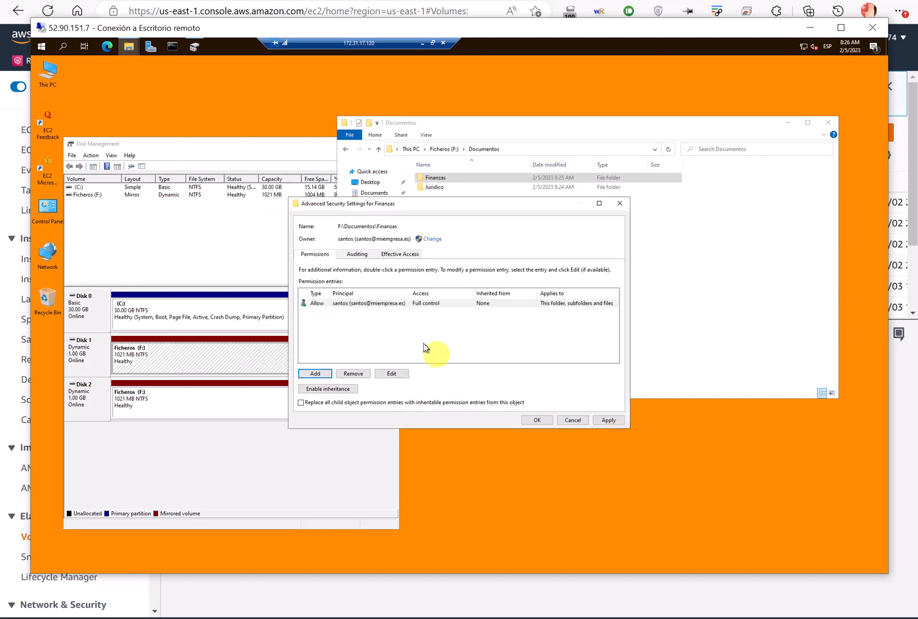
Add an Allow entry on the Finanzas folder granting the Finanzas user's domain account Full control, and save the folder's security settings.
{"action": "left_click", "coordinate": [313, 373]}
{"action": "left_click", "coordinate": [315, 210]}
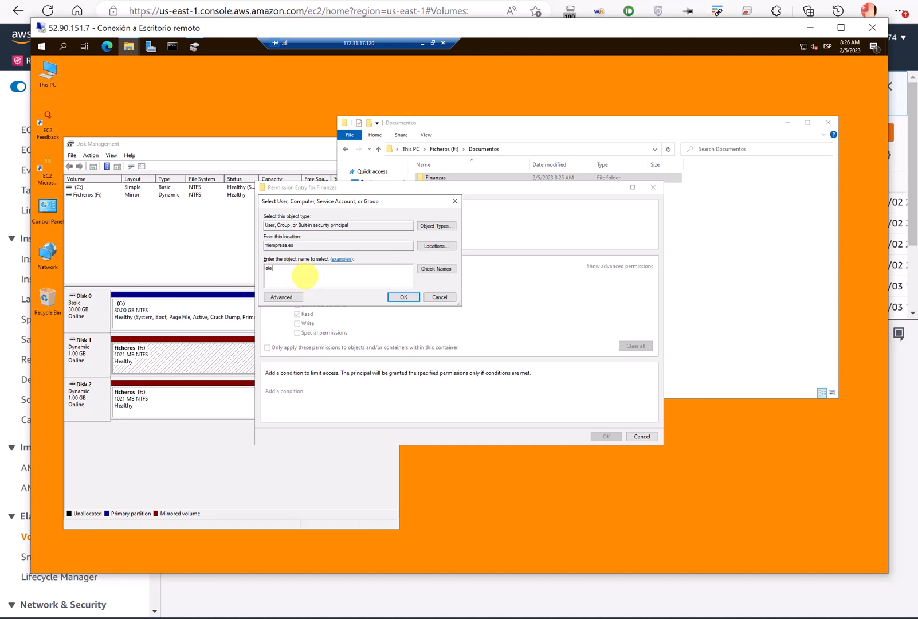
{"action": "type", "text": "laia"}
{"action": "key", "text": "Return"}
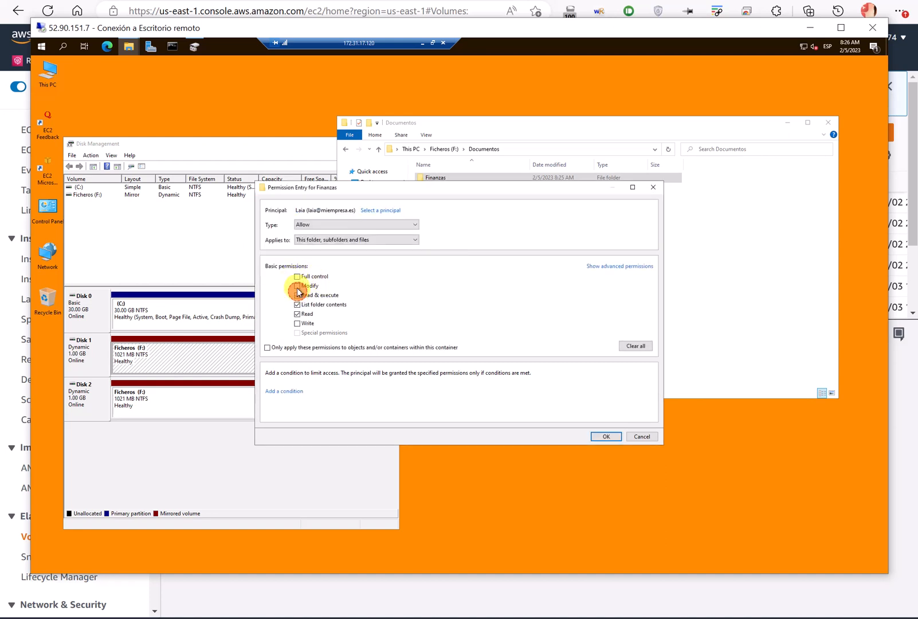
{"action": "left_click", "coordinate": [600, 438]}
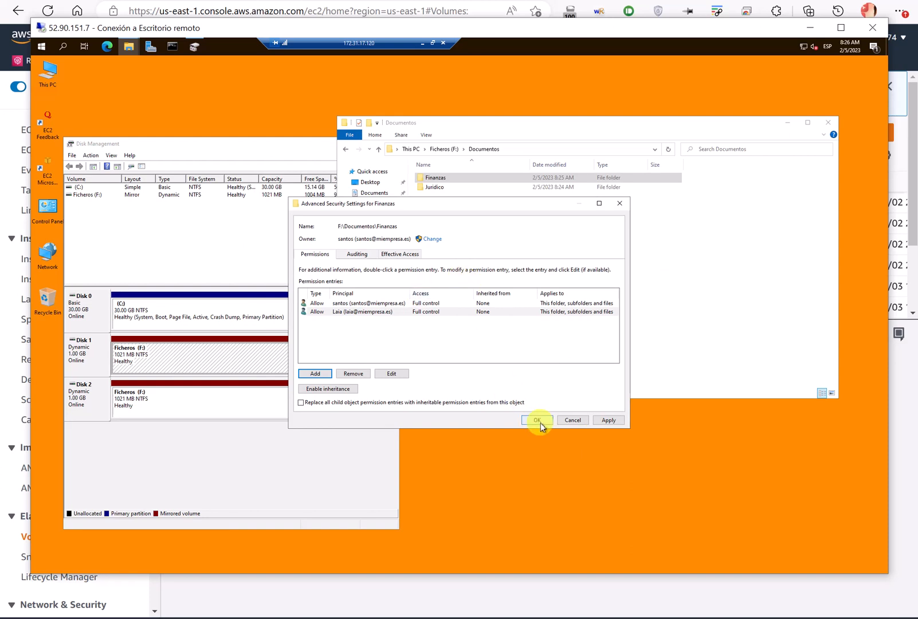
{"action": "key", "text": "Return"}
{"action": "left_click", "coordinate": [456, 270]}
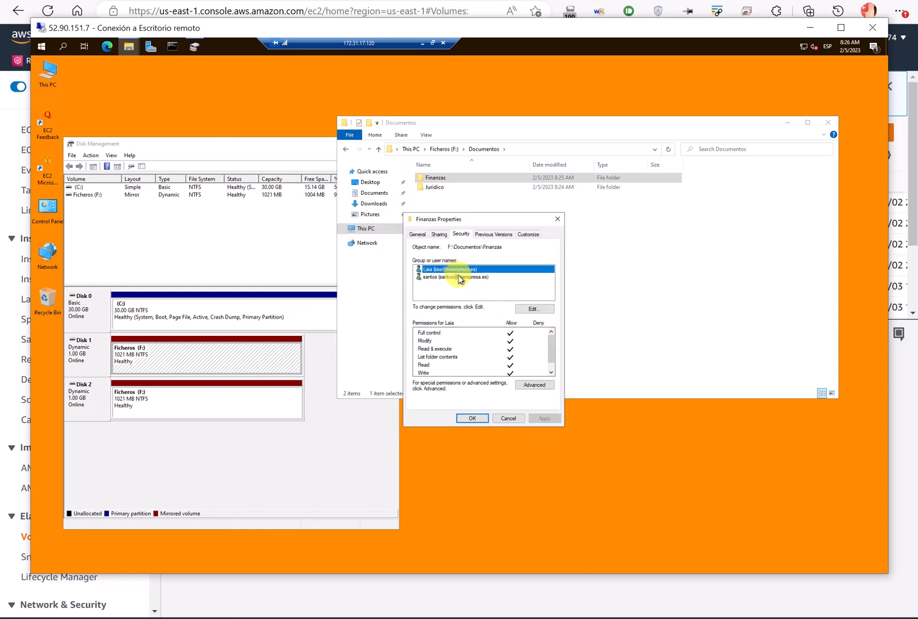
{"action": "left_click", "coordinate": [458, 277]}
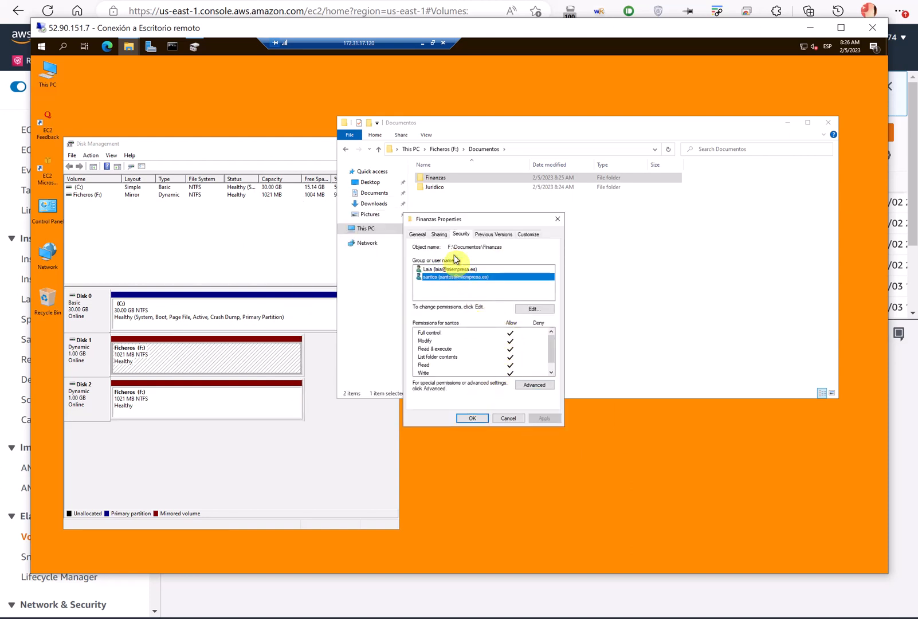
{"action": "left_click", "coordinate": [471, 418]}
Disable inheritance on the Juridico folder, removing all its inherited permissions.
{"action": "right_click", "coordinate": [442, 193]}
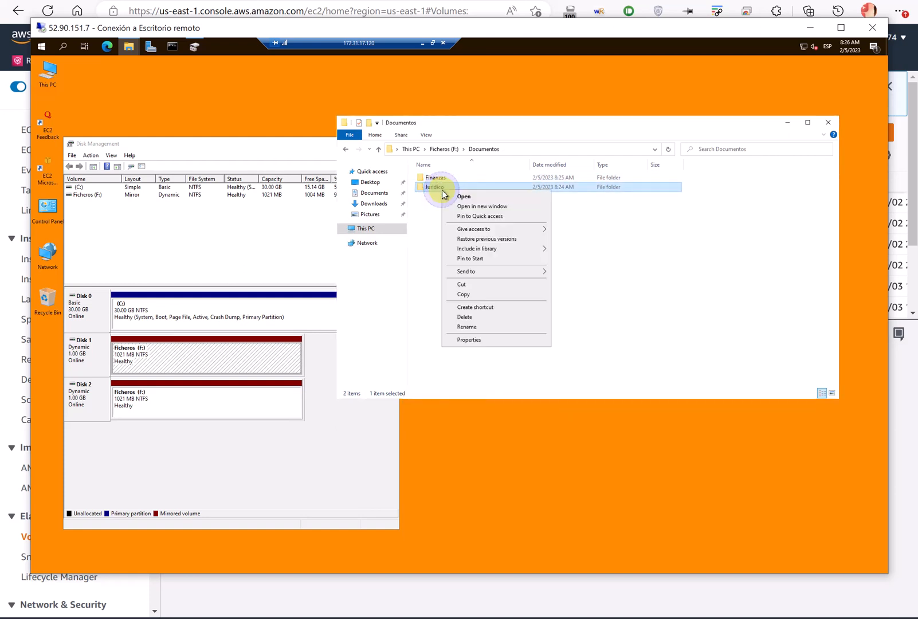
{"action": "left_click", "coordinate": [493, 339]}
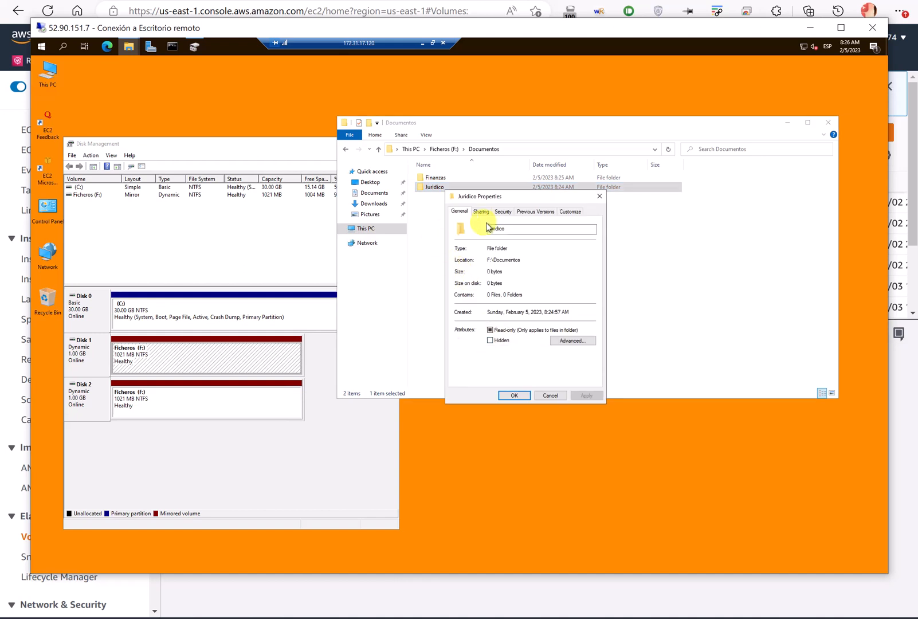
{"action": "left_click", "coordinate": [502, 212]}
{"action": "left_click_drag", "start_coordinate": [499, 198], "coordinate": [403, 200]}
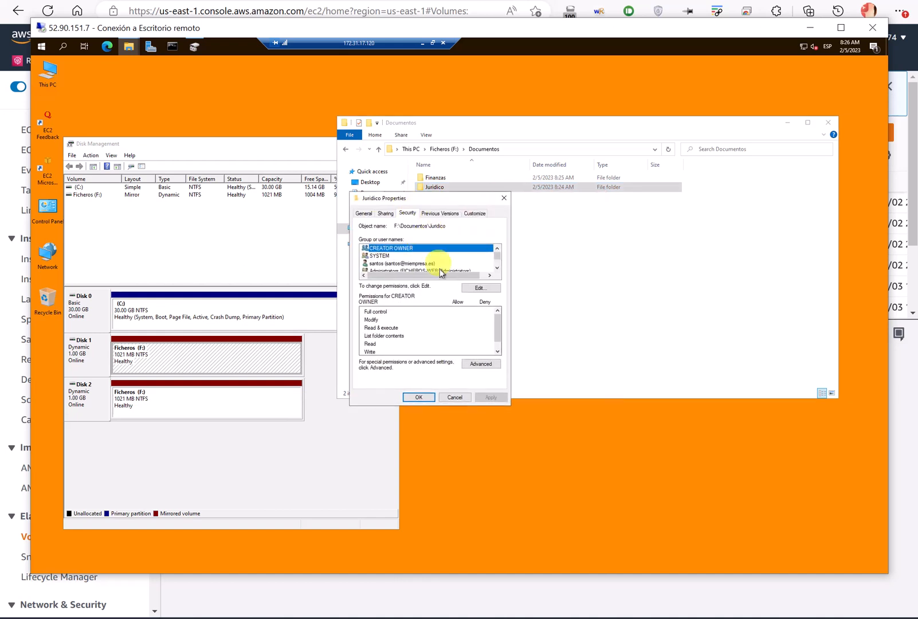
{"action": "left_click", "coordinate": [481, 363]}
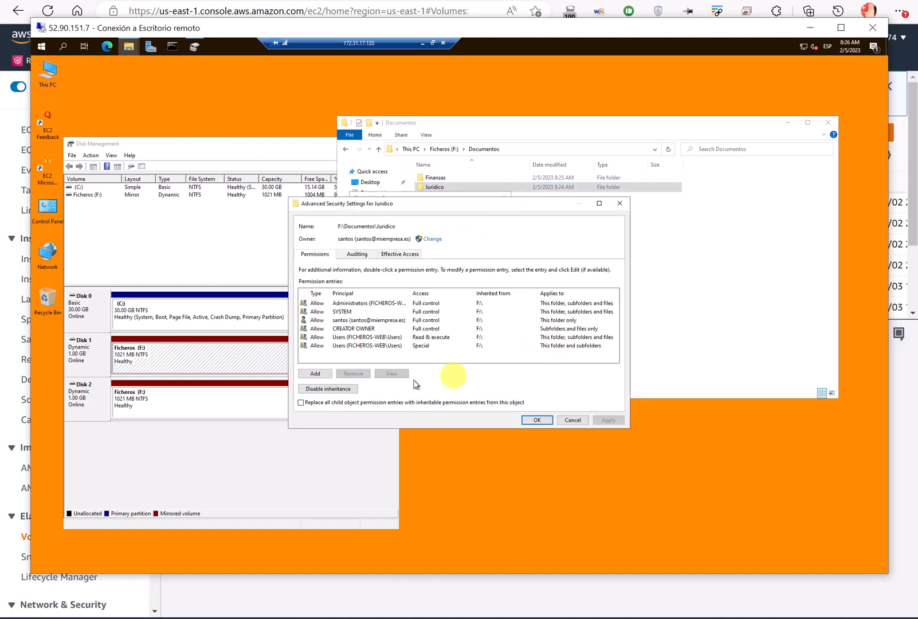
{"action": "left_click", "coordinate": [335, 394]}
{"action": "left_click", "coordinate": [416, 328]}
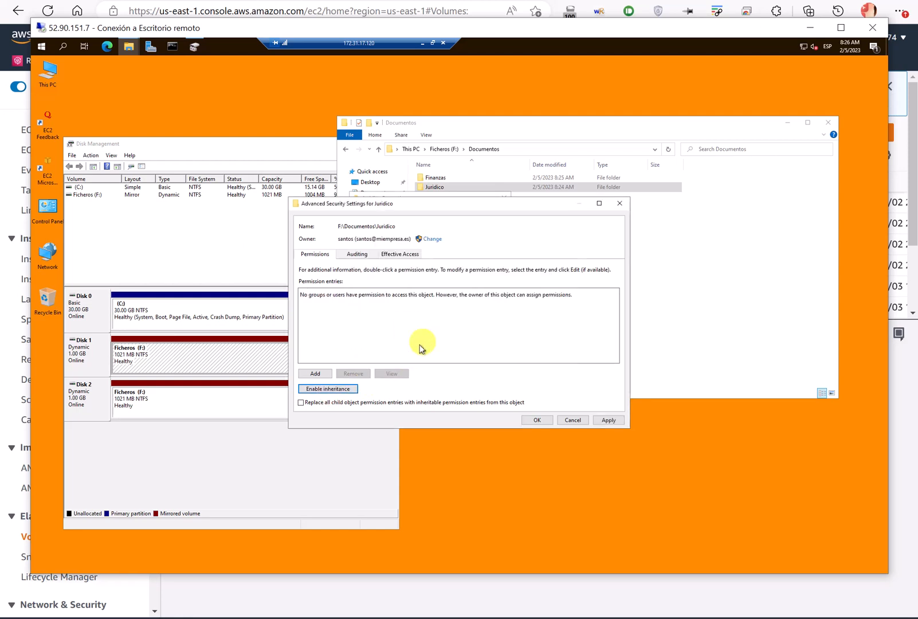
Add an Allow permission entry on the Juridico folder granting the folder owner's domain account Full control.
{"action": "left_click", "coordinate": [331, 377]}
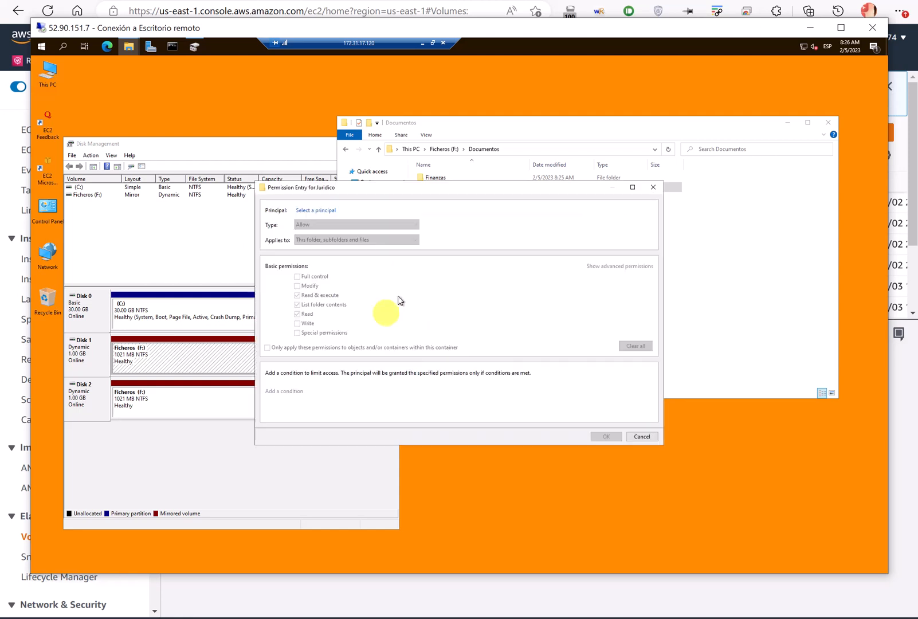
{"action": "left_click", "coordinate": [322, 210]}
{"action": "type", "text": "santos"}
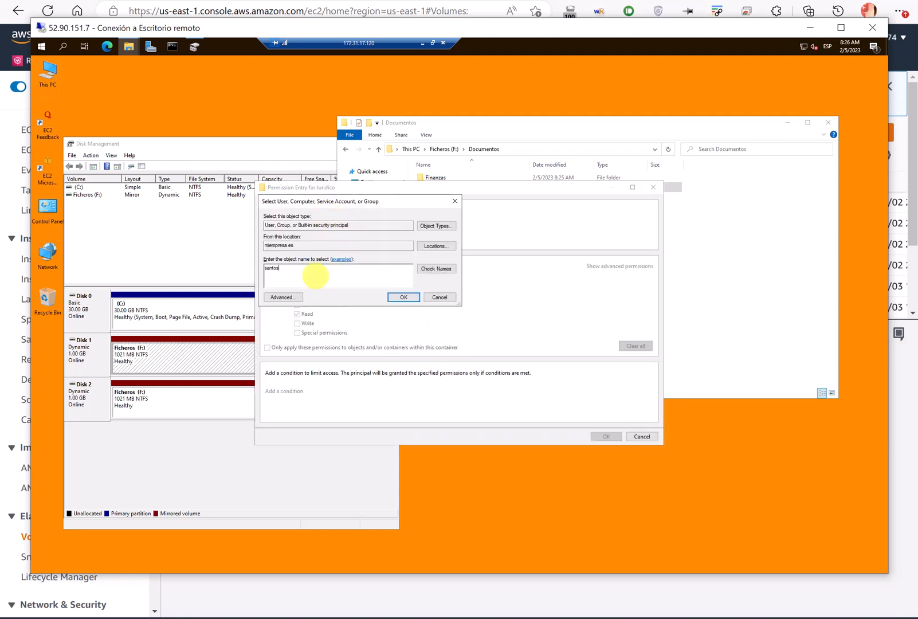
{"action": "key", "text": "Return"}
{"action": "left_click", "coordinate": [310, 278]}
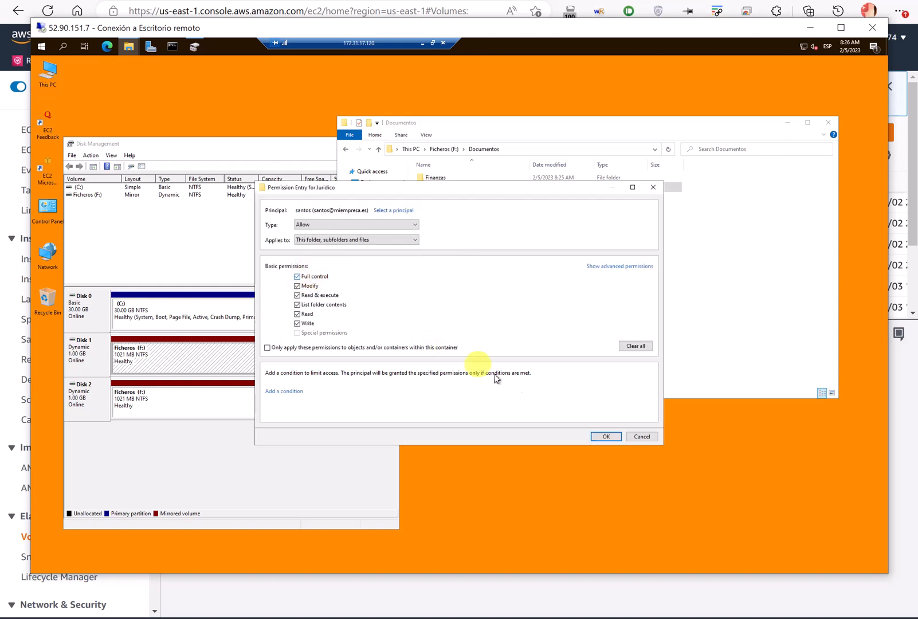
{"action": "left_click", "coordinate": [604, 437]}
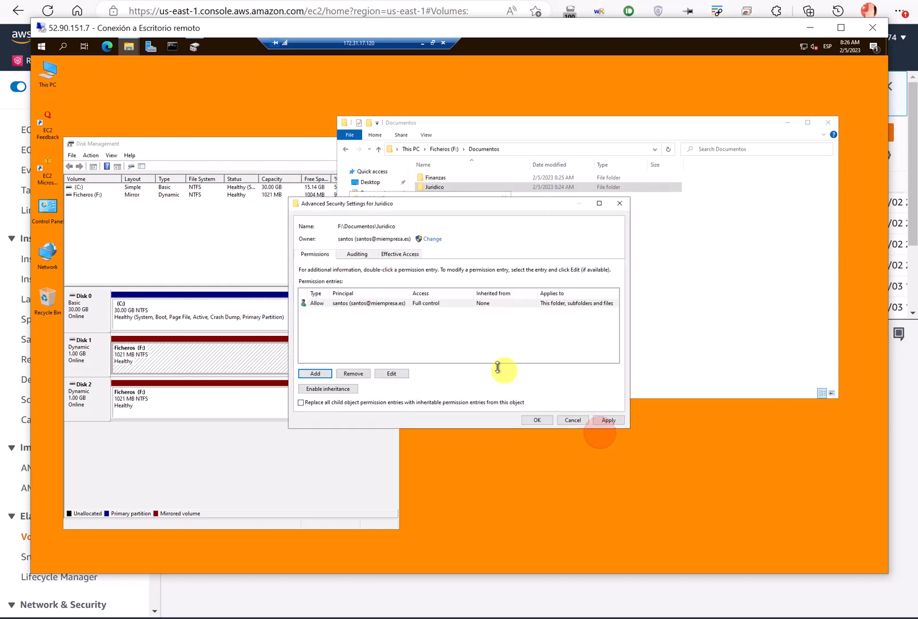
Add an Allow entry on the Juridico folder granting the Finanzas user's account only Read & execute, and save the security settings.
{"action": "left_click", "coordinate": [309, 374]}
{"action": "left_click", "coordinate": [319, 210]}
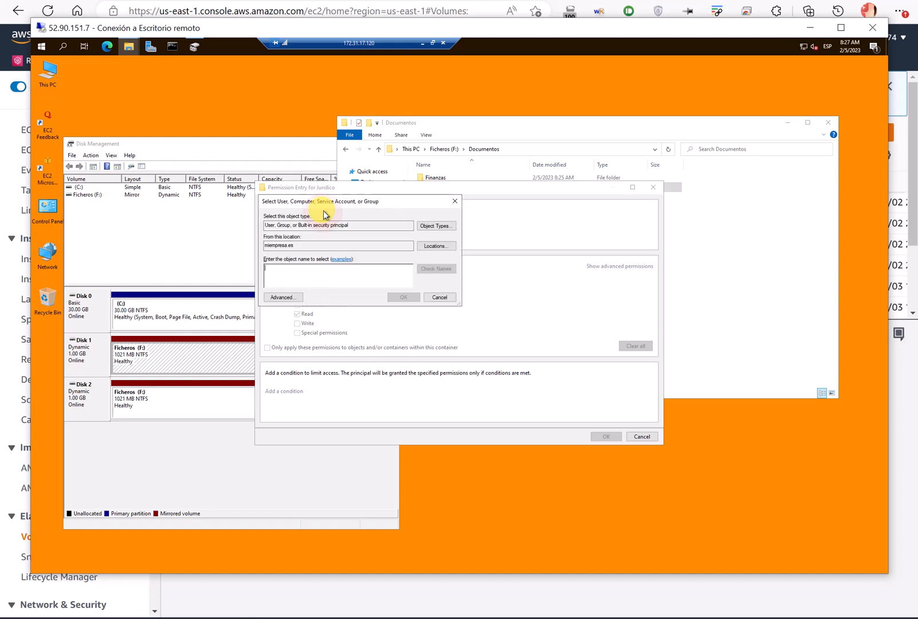
{"action": "key", "text": "Return"}
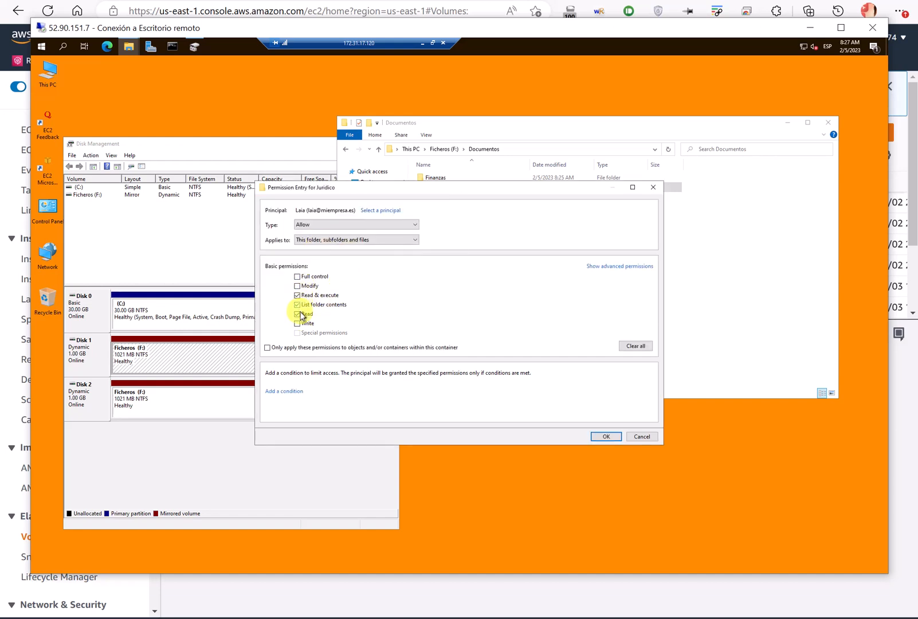
{"action": "left_click", "coordinate": [611, 436]}
{"action": "left_click", "coordinate": [608, 424]}
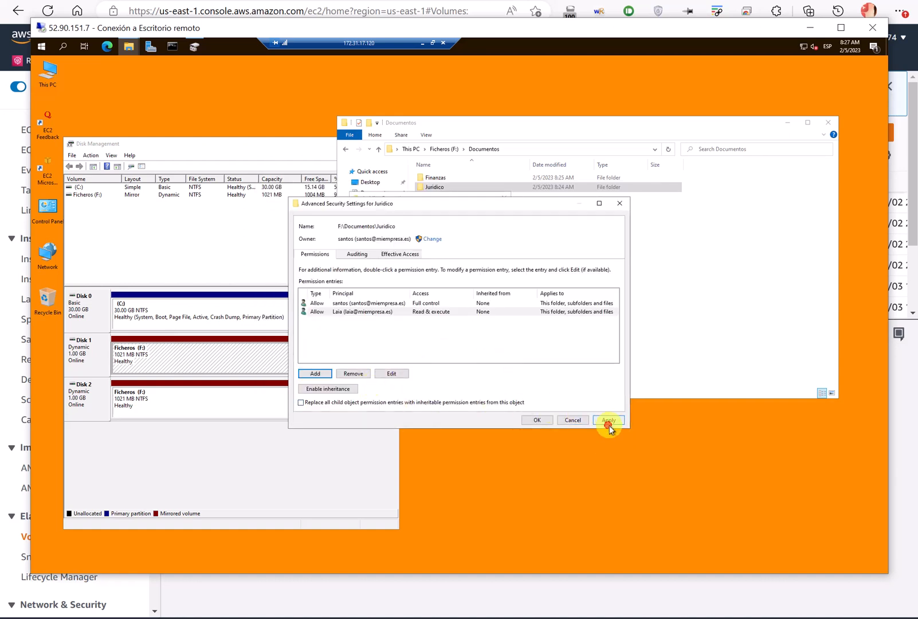
{"action": "left_click", "coordinate": [534, 422]}
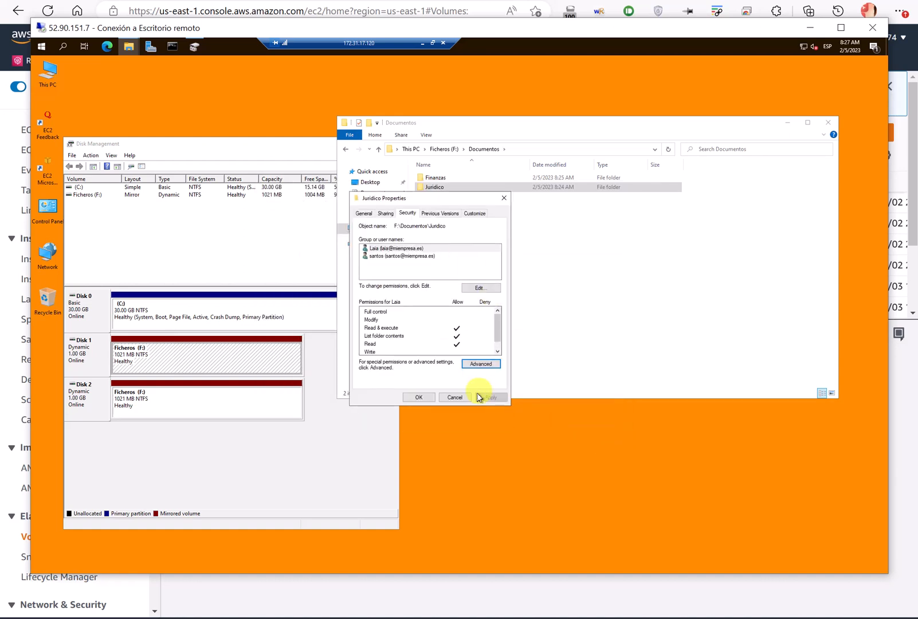
{"action": "left_click", "coordinate": [419, 397]}
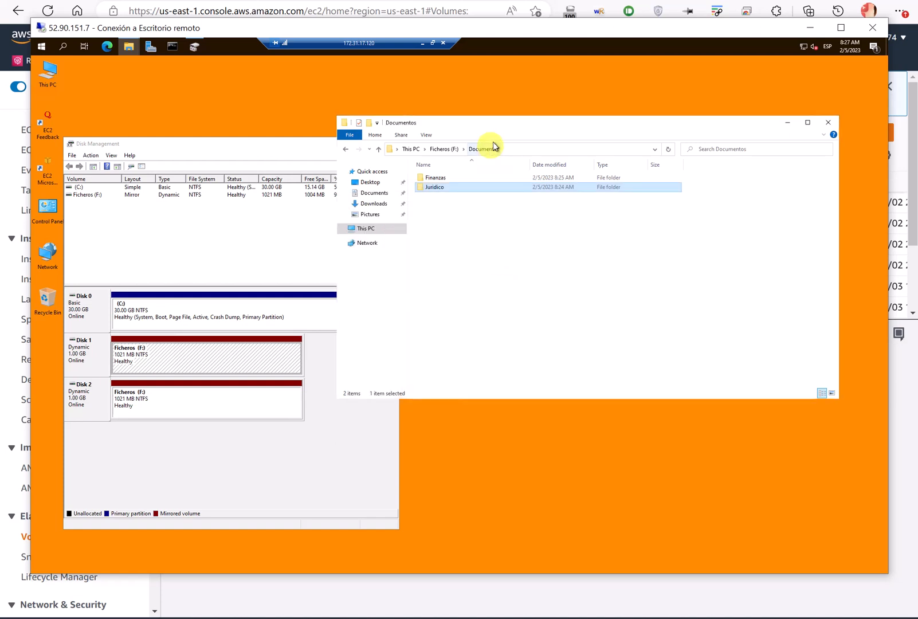
Enable advanced sharing of the Finanzas folder with the share name Finanzas.
{"action": "left_click_drag", "start_coordinate": [494, 125], "coordinate": [480, 172]}
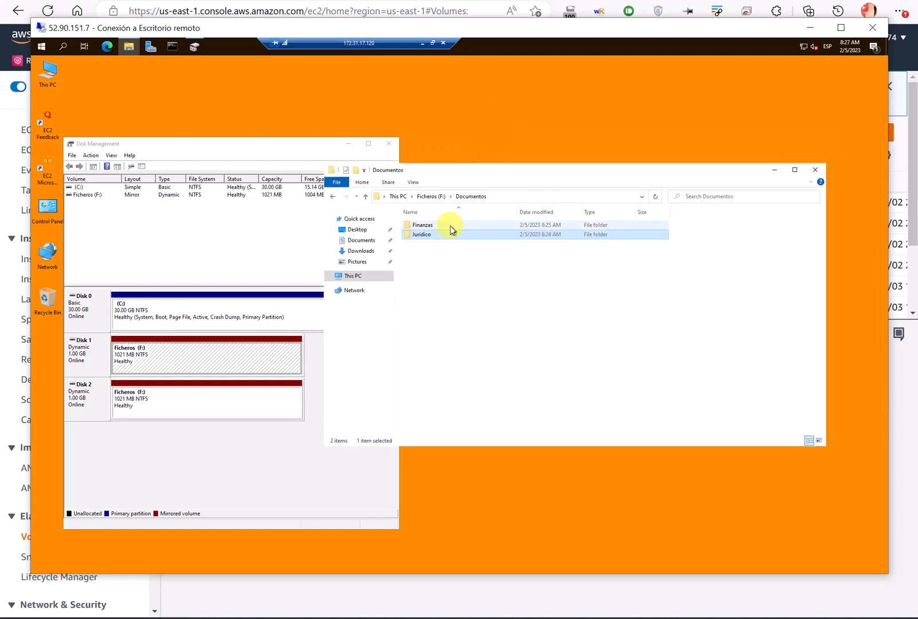
{"action": "right_click", "coordinate": [427, 225]}
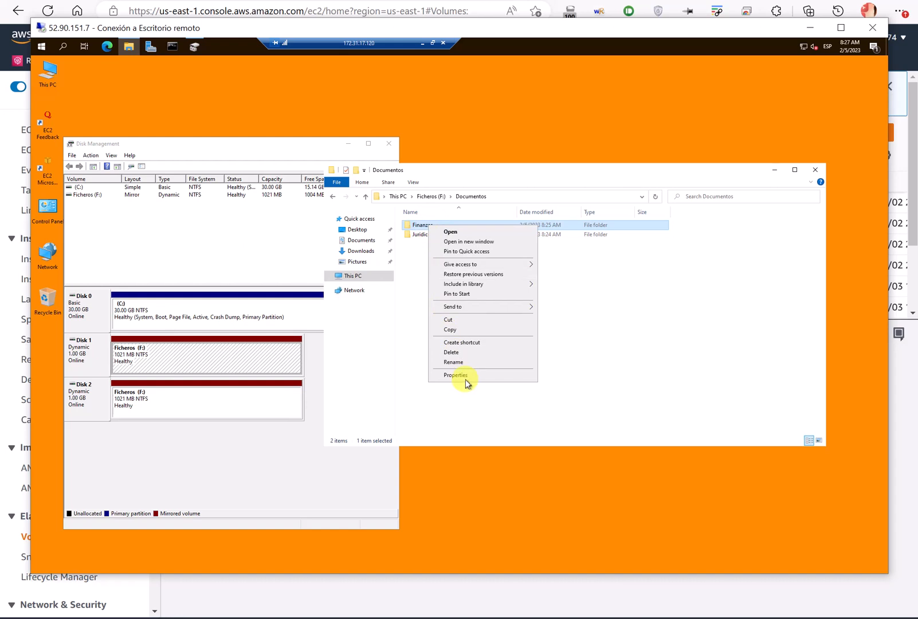
{"action": "left_click", "coordinate": [468, 376]}
{"action": "left_click", "coordinate": [468, 247]}
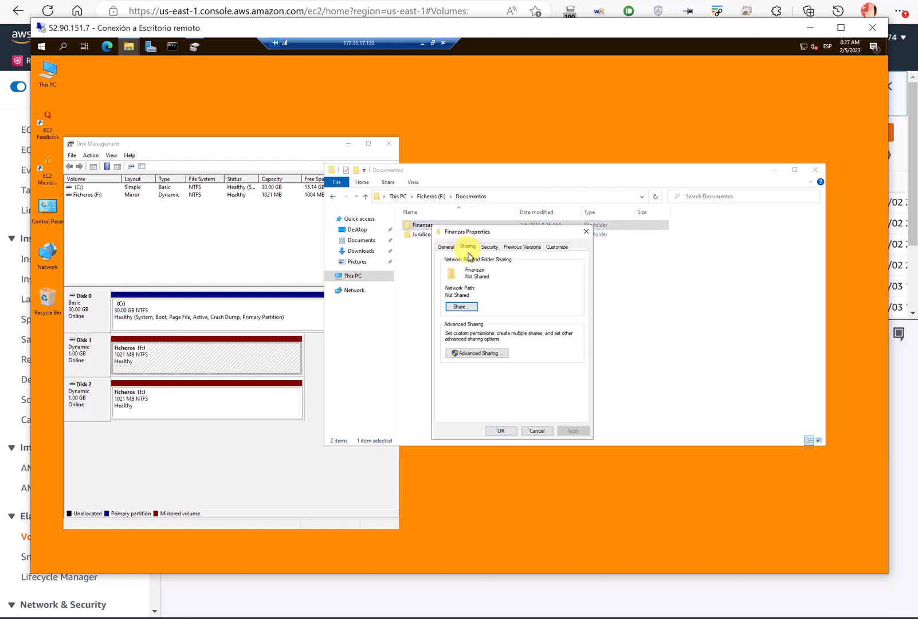
{"action": "left_click", "coordinate": [483, 354]}
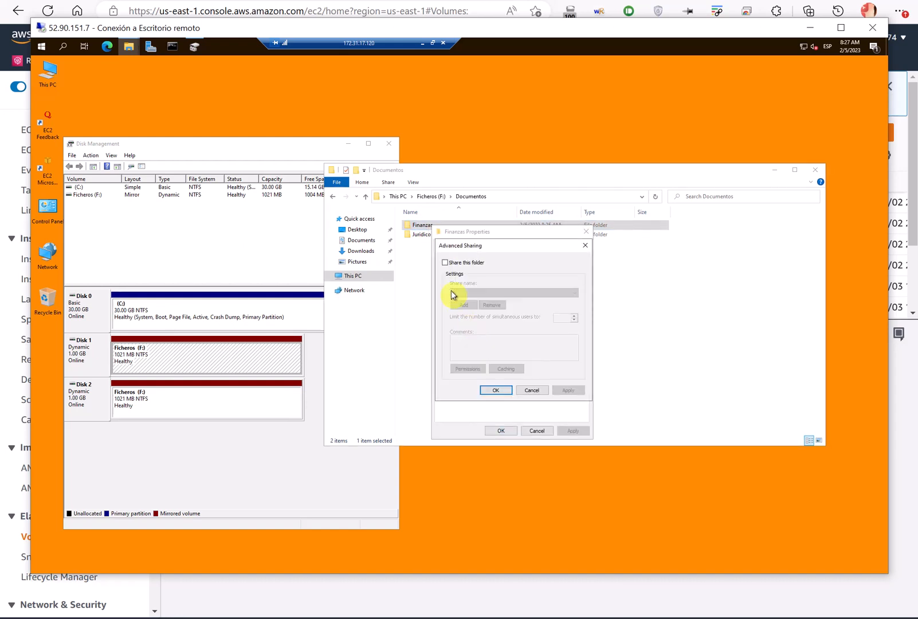
{"action": "left_click", "coordinate": [446, 263]}
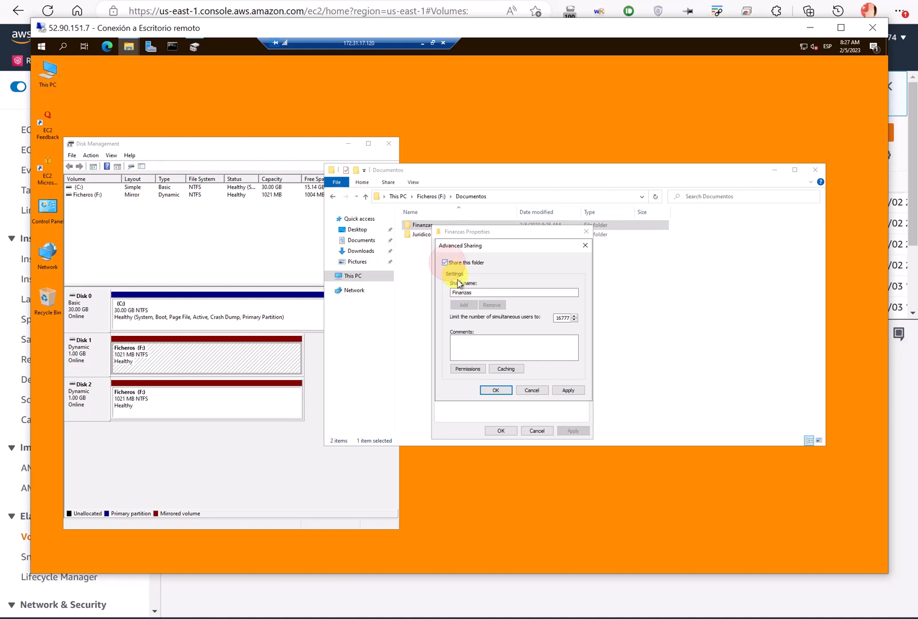
Allow Everyone Full Control in the Finanzas share permissions and save the folder's sharing settings.
{"action": "left_click", "coordinate": [467, 369]}
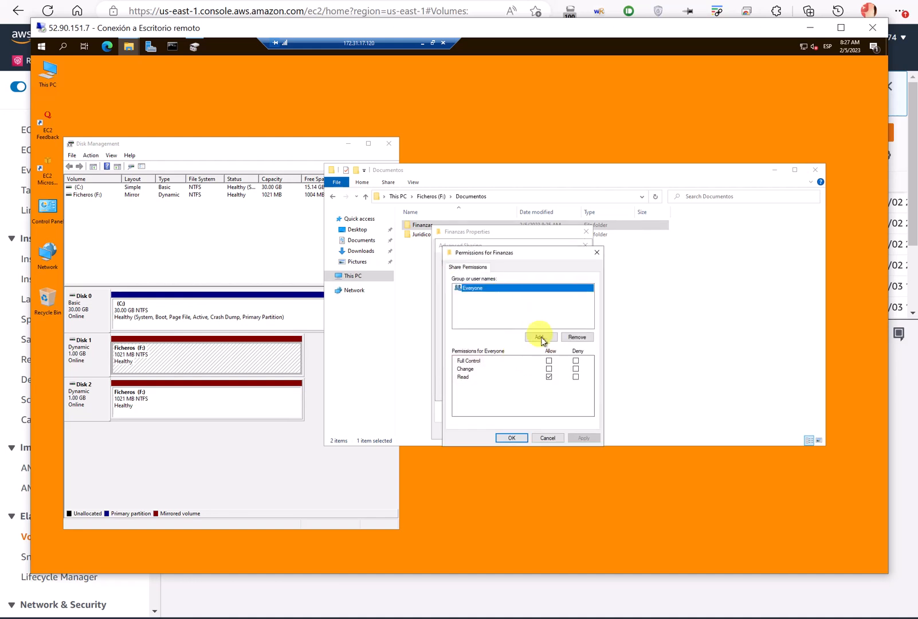
{"action": "left_click", "coordinate": [549, 361]}
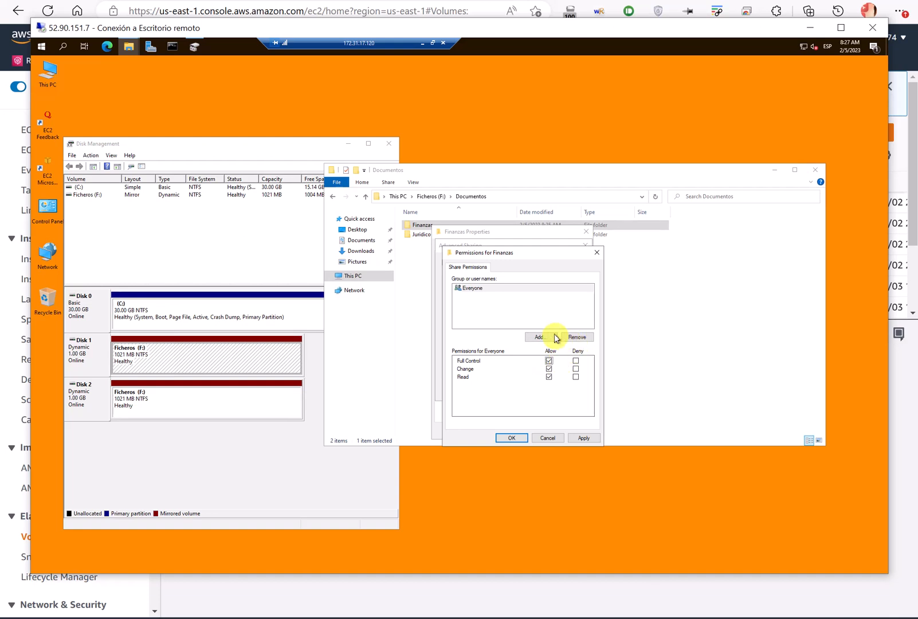
{"action": "left_click", "coordinate": [519, 437]}
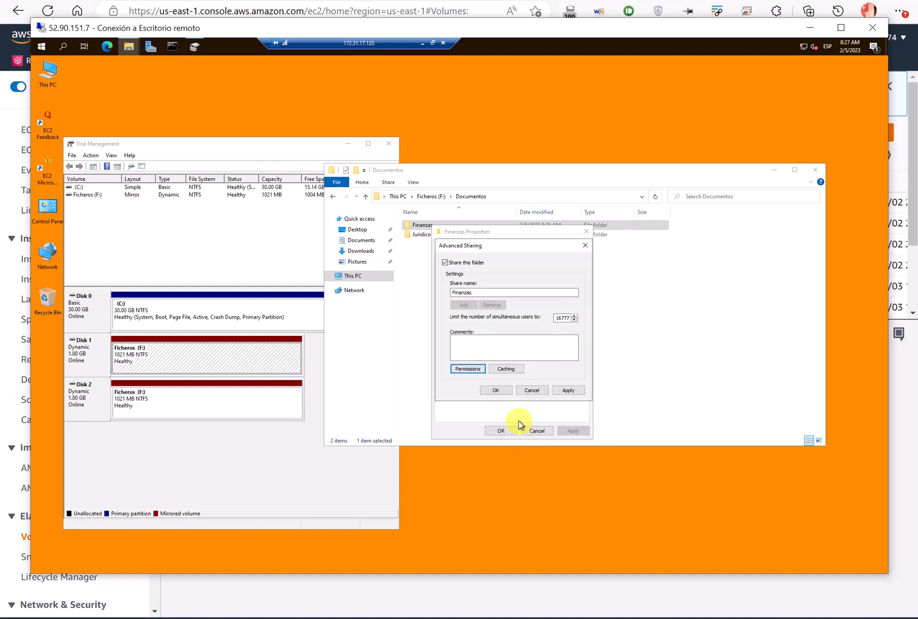
{"action": "left_click", "coordinate": [504, 390]}
{"action": "left_click", "coordinate": [506, 434]}
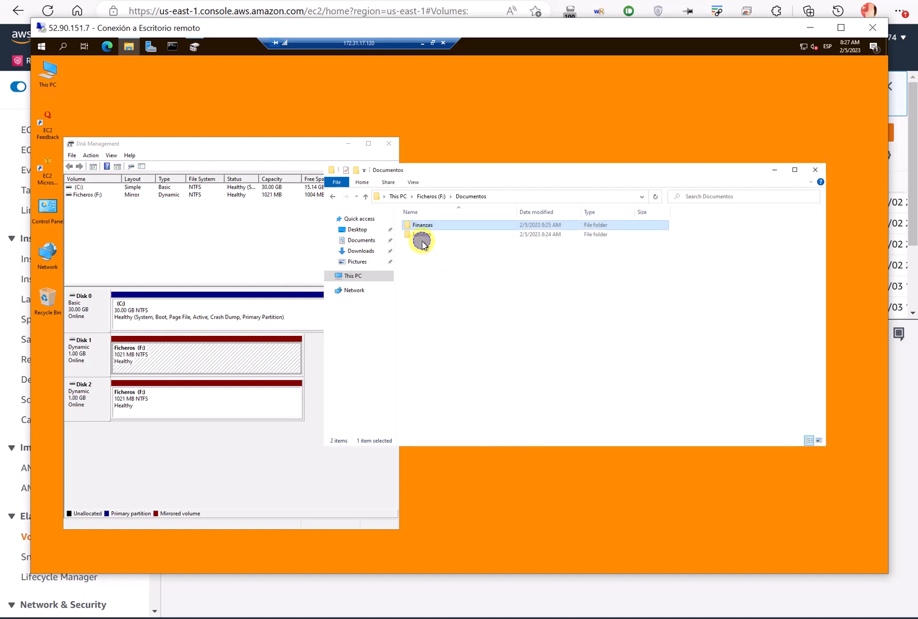
Enable advanced sharing of the Juridico folder with the share name Juridico.
{"action": "right_click", "coordinate": [421, 236]}
{"action": "right_click", "coordinate": [421, 237]}
{"action": "left_click", "coordinate": [467, 387]}
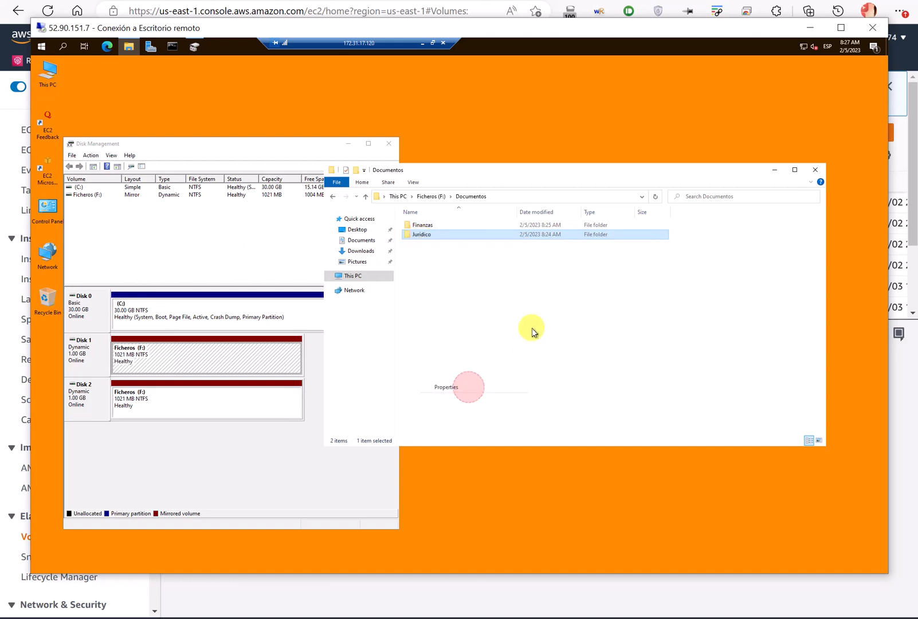
{"action": "left_click", "coordinate": [458, 259]}
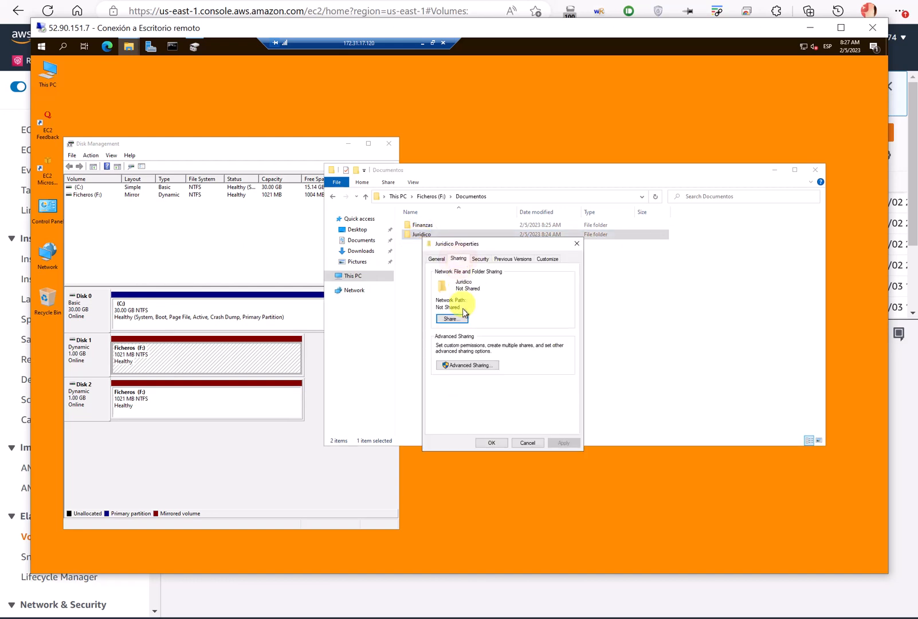
{"action": "left_click", "coordinate": [467, 367]}
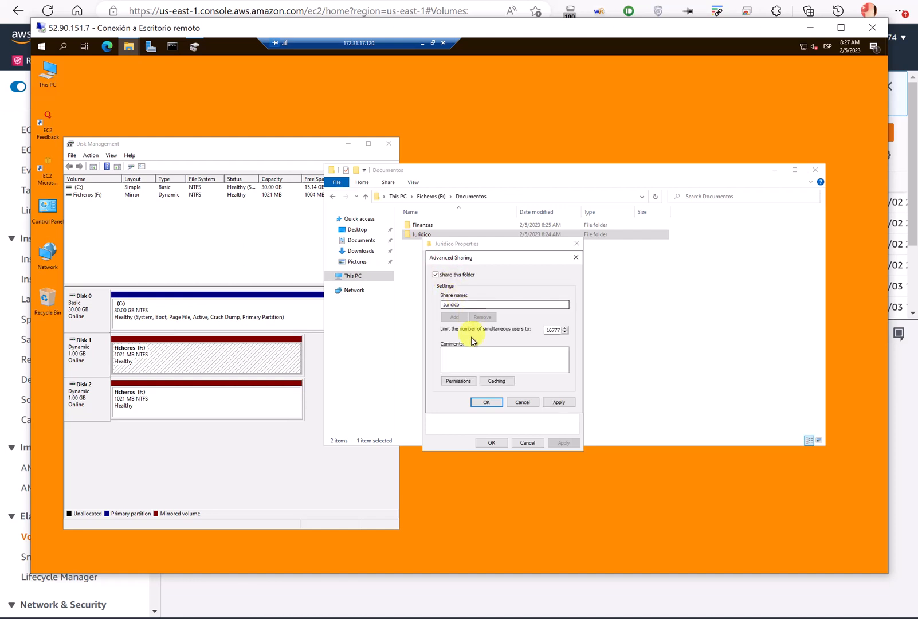
Allow Everyone Full Control in the Juridico share permissions and save the folder's sharing settings.
{"action": "left_click", "coordinate": [458, 380]}
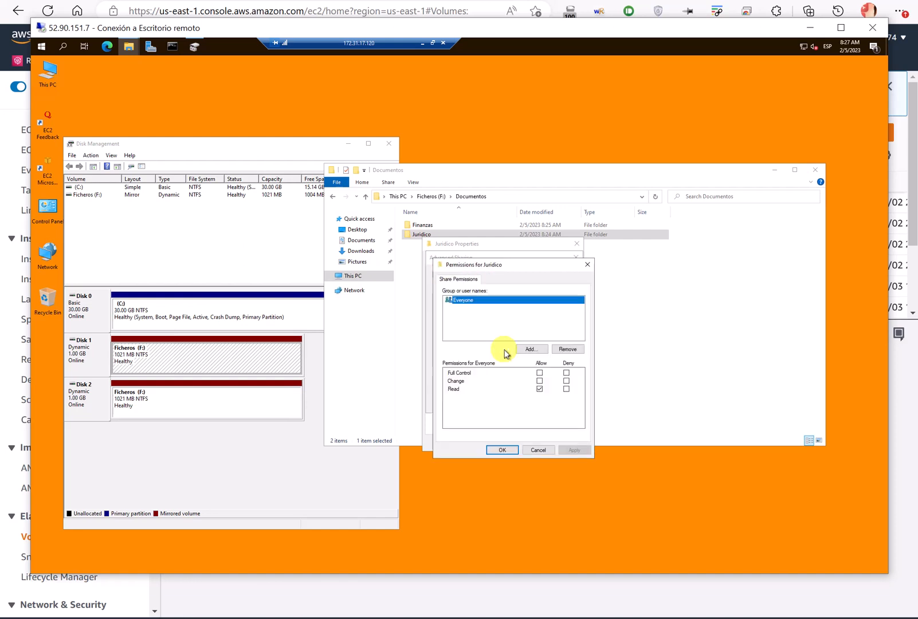
{"action": "left_click", "coordinate": [540, 373]}
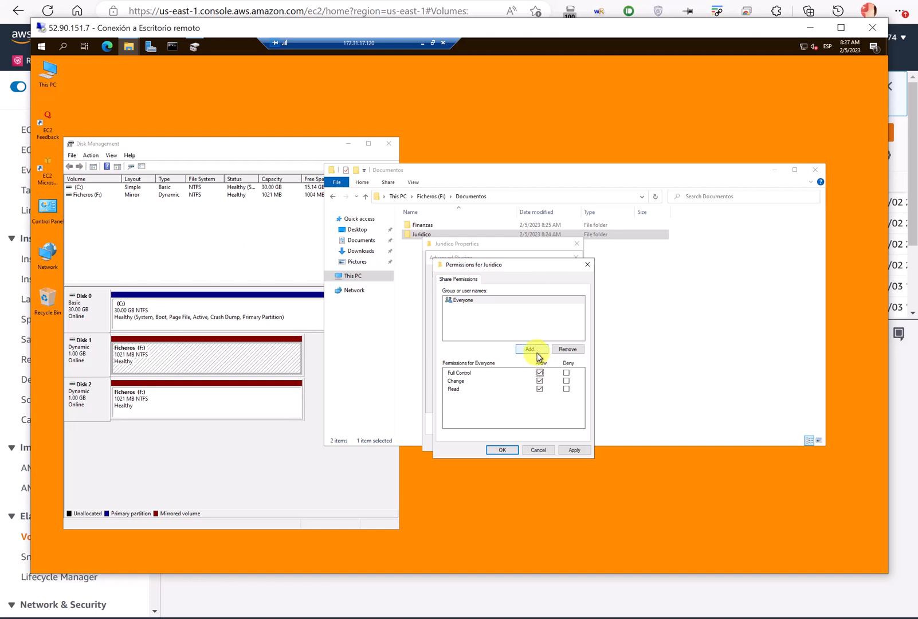
{"action": "left_click", "coordinate": [569, 452]}
{"action": "left_click", "coordinate": [503, 451]}
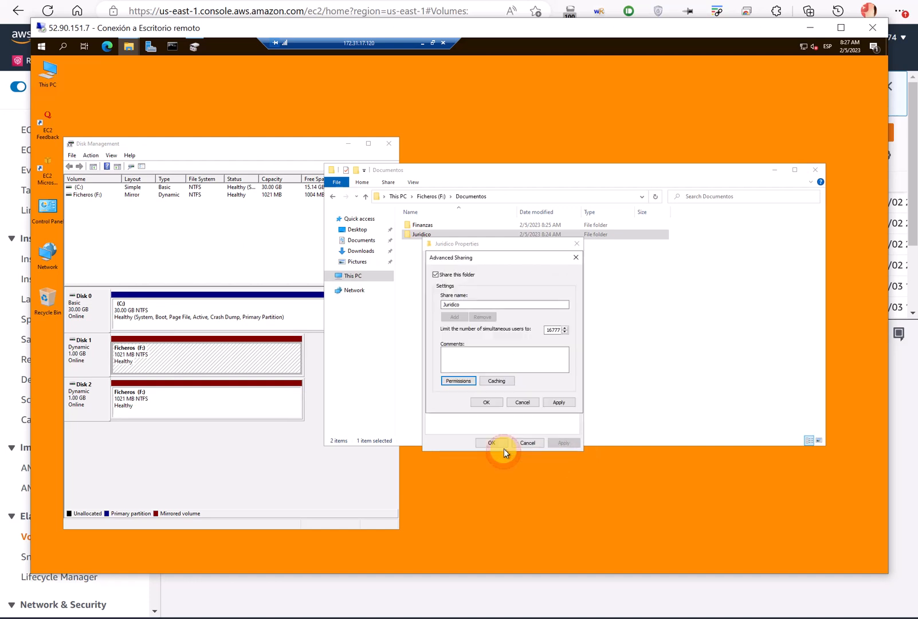
{"action": "left_click", "coordinate": [484, 402]}
{"action": "left_click", "coordinate": [490, 442]}
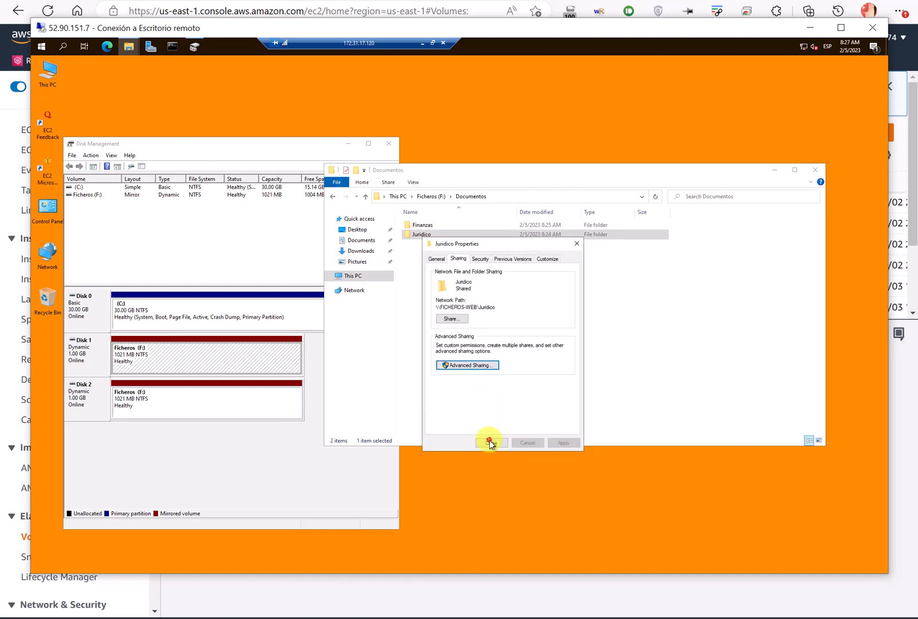
Create a new folder named Direccion inside Documentos on the Ficheros volume.
{"action": "right_click", "coordinate": [435, 267]}
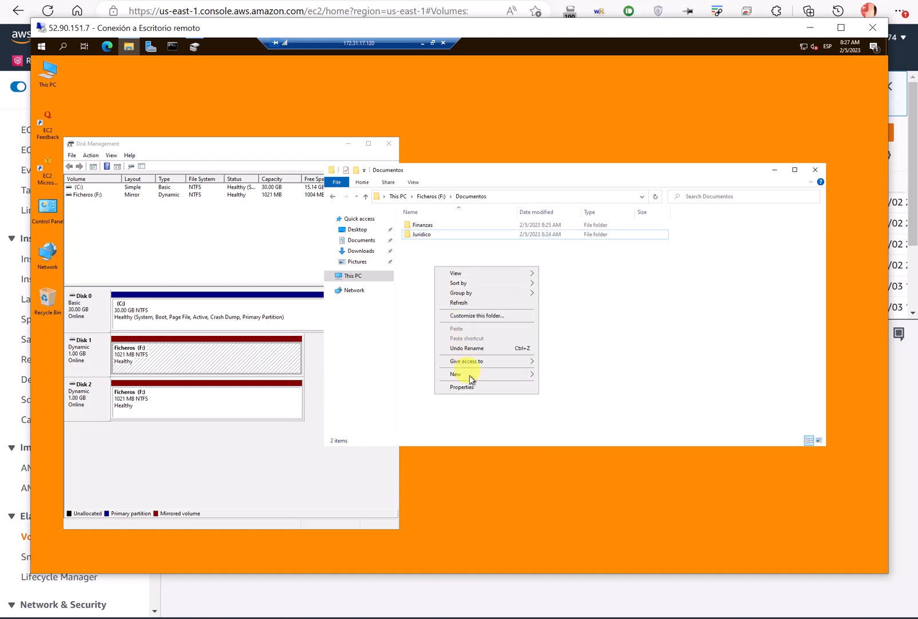
{"action": "left_click", "coordinate": [553, 375]}
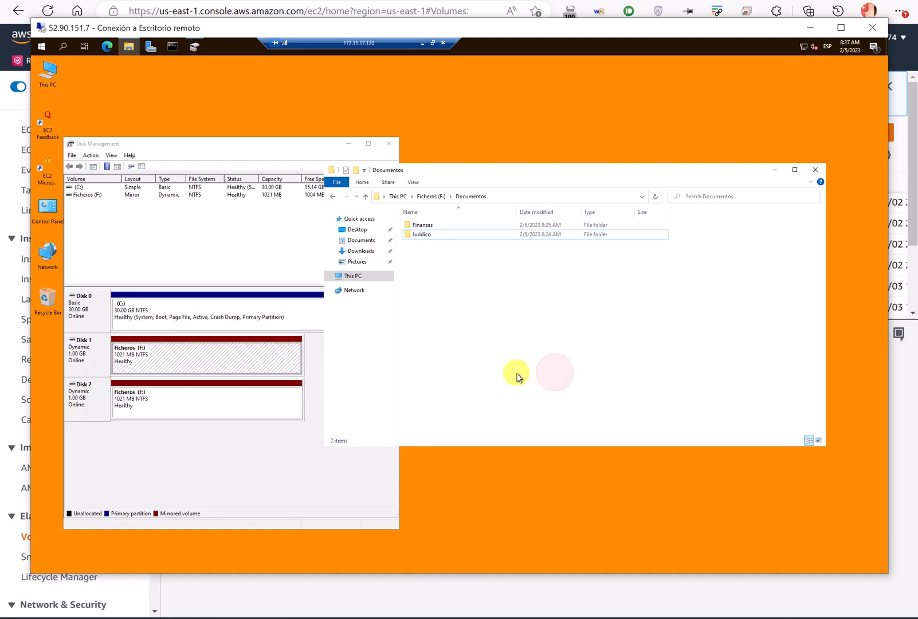
{"action": "right_click", "coordinate": [474, 336]}
{"action": "mouse_move", "coordinate": [528, 445]}
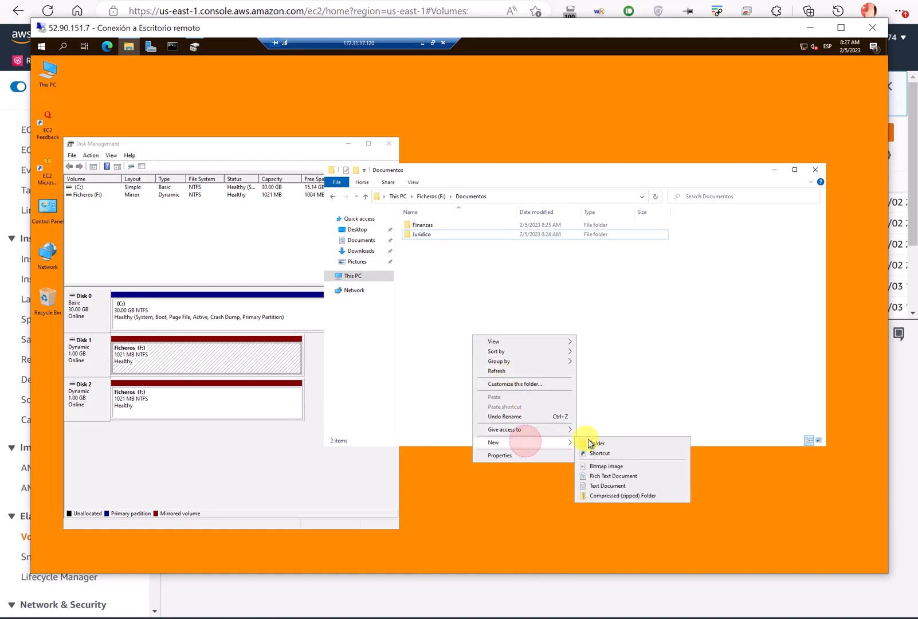
{"action": "left_click", "coordinate": [596, 445]}
{"action": "type", "text": "Direcion"}
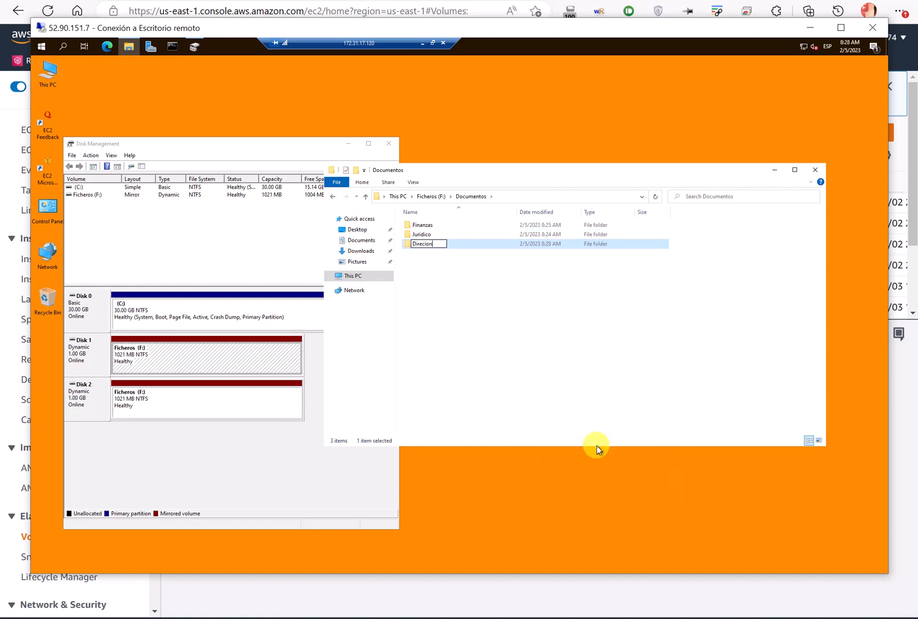
{"action": "key", "text": "Return"}
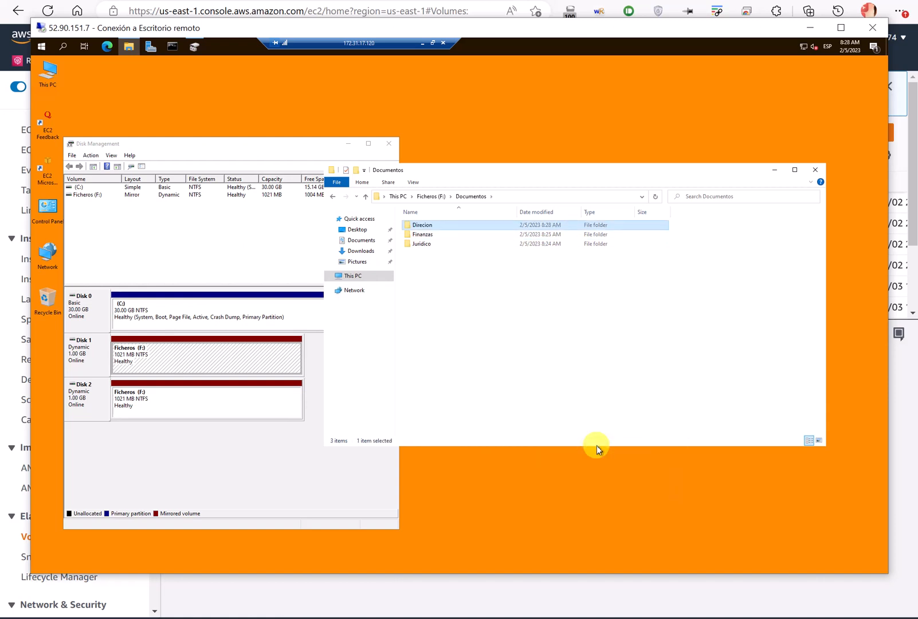
{"action": "right_click", "coordinate": [426, 229]}
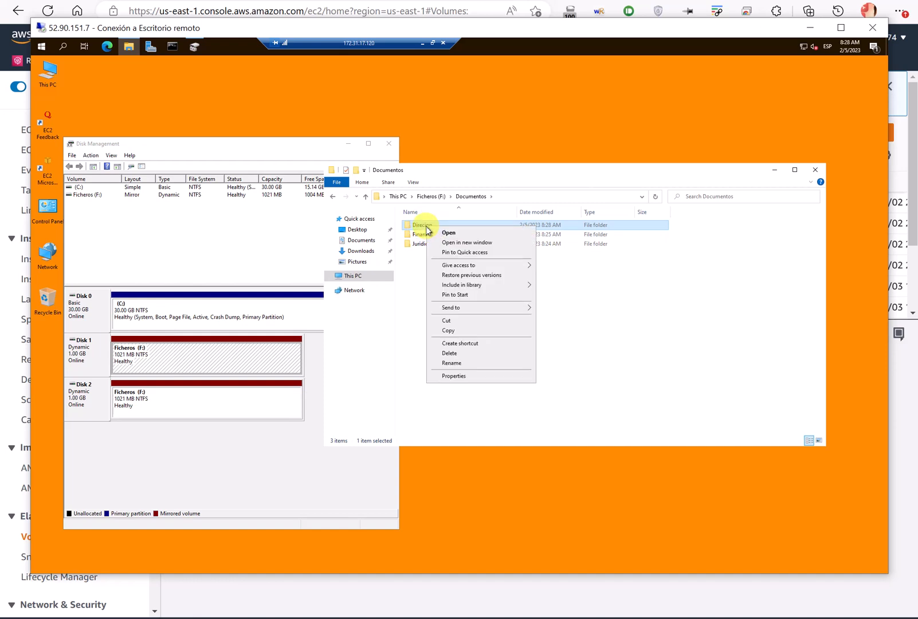
{"action": "left_click", "coordinate": [460, 364]}
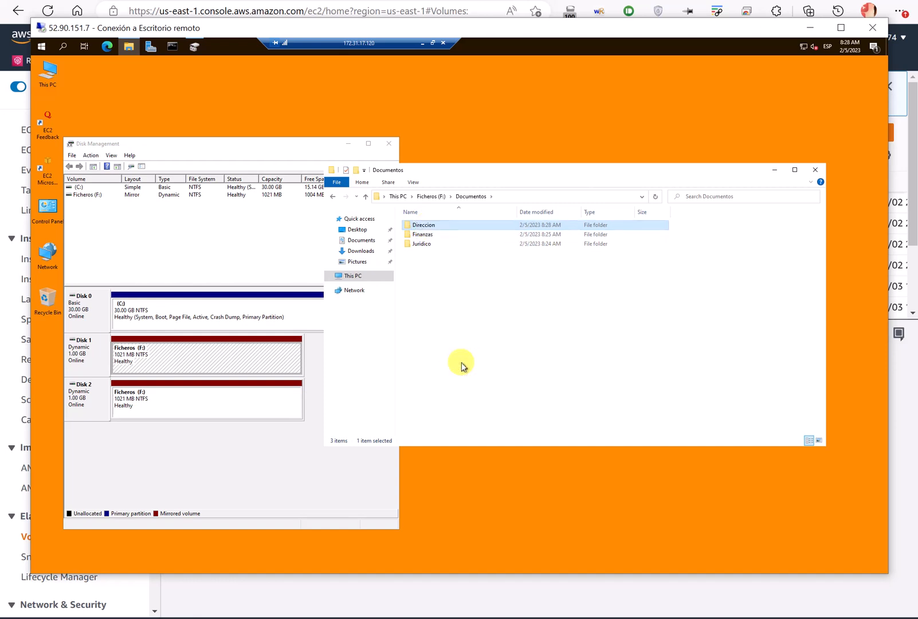
Disable permission inheritance on the Direccion folder and remove all of its inherited permissions.
{"action": "right_click", "coordinate": [422, 226]}
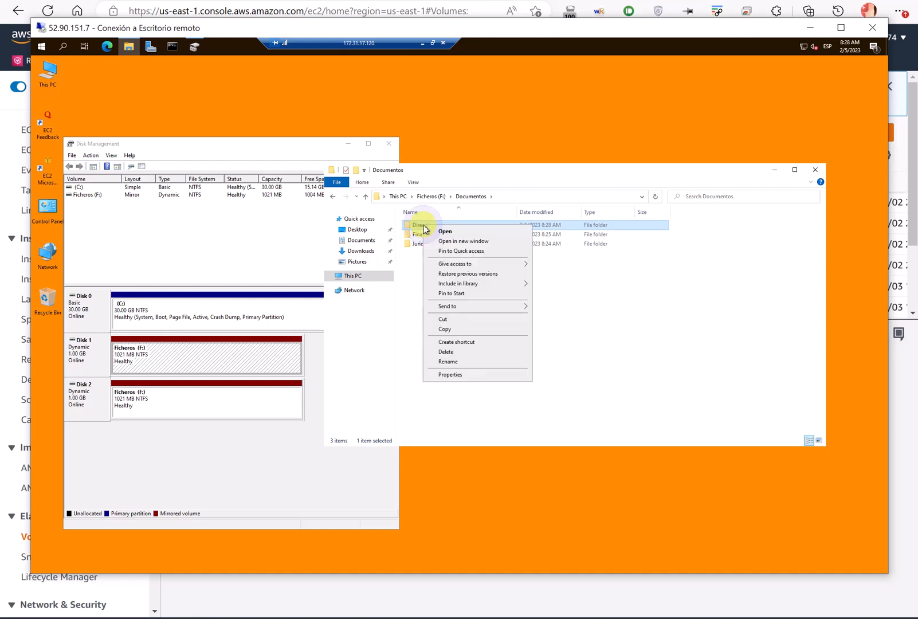
{"action": "left_click", "coordinate": [462, 373]}
{"action": "left_click", "coordinate": [462, 246]}
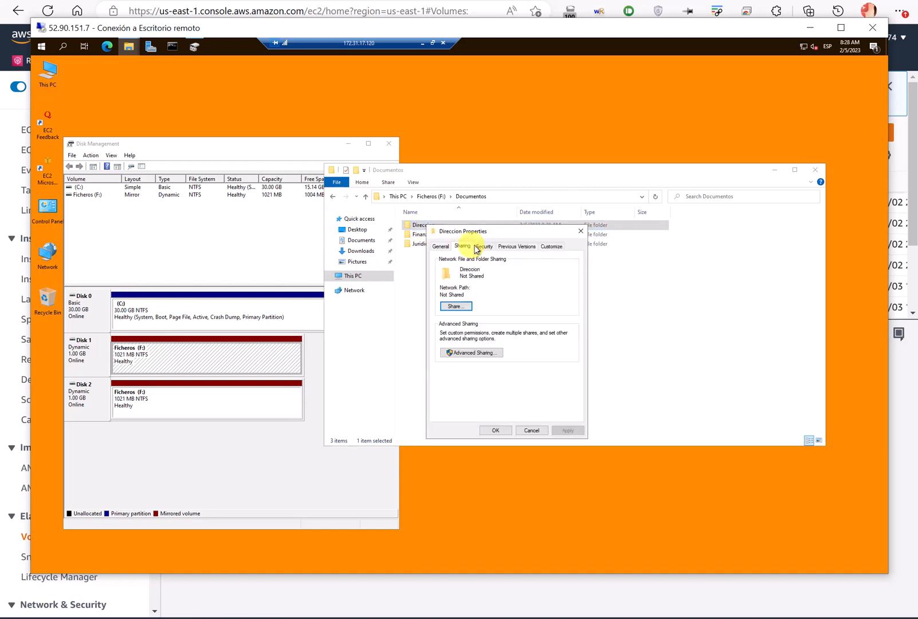
{"action": "left_click", "coordinate": [484, 247]}
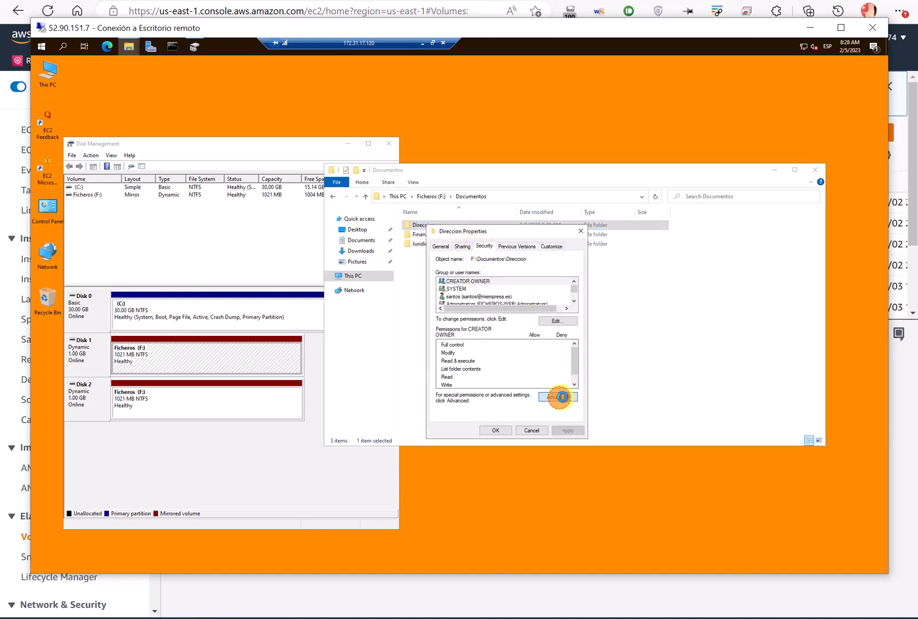
{"action": "left_click", "coordinate": [559, 398]}
{"action": "left_click", "coordinate": [327, 389]}
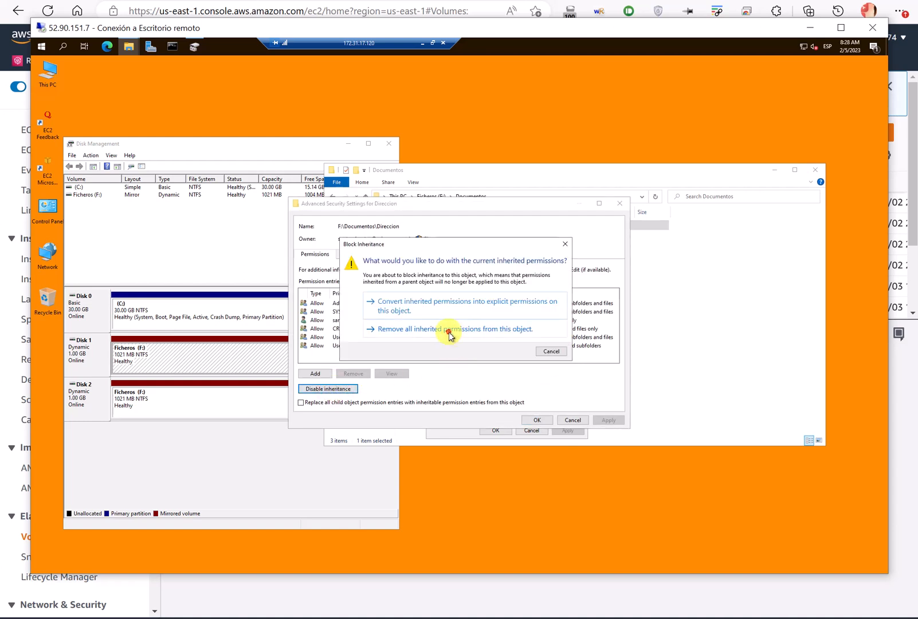
{"action": "left_click", "coordinate": [450, 332]}
Grant the folder owner's domain account Full control of the Direccion folder and apply the advanced security settings.
{"action": "left_click", "coordinate": [316, 371]}
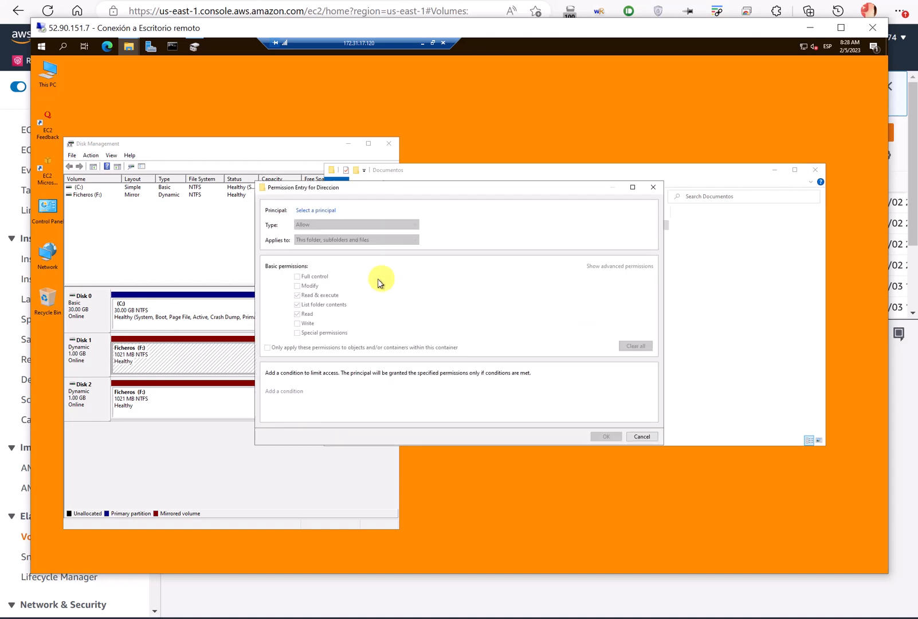
{"action": "left_click", "coordinate": [317, 211]}
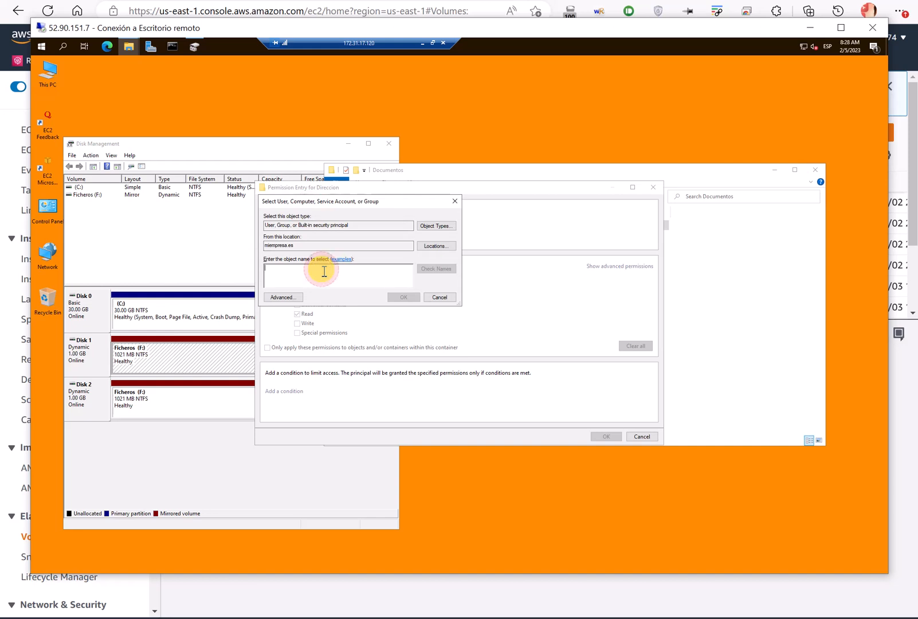
{"action": "type", "text": "santos"}
{"action": "key", "text": "Return"}
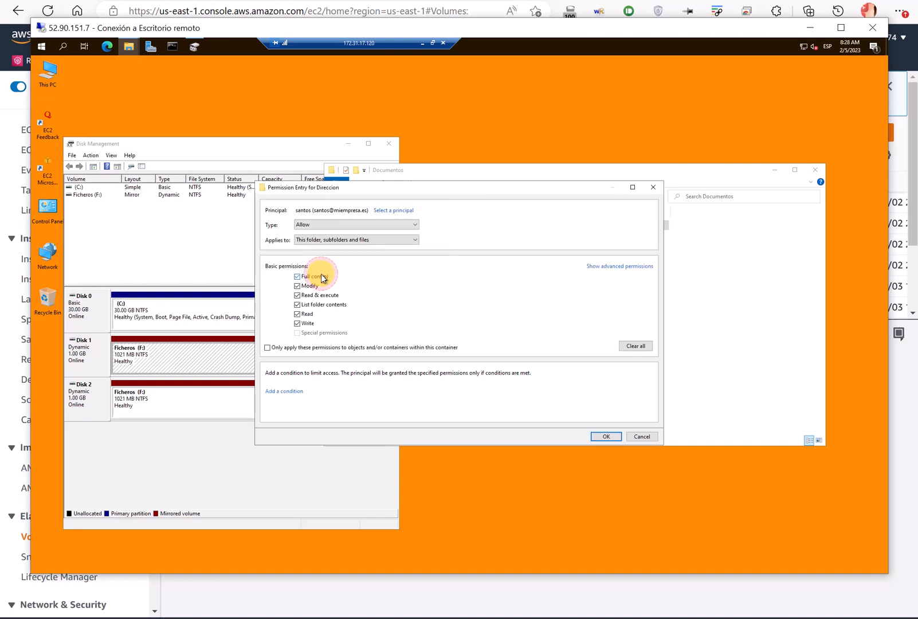
{"action": "left_click", "coordinate": [611, 437]}
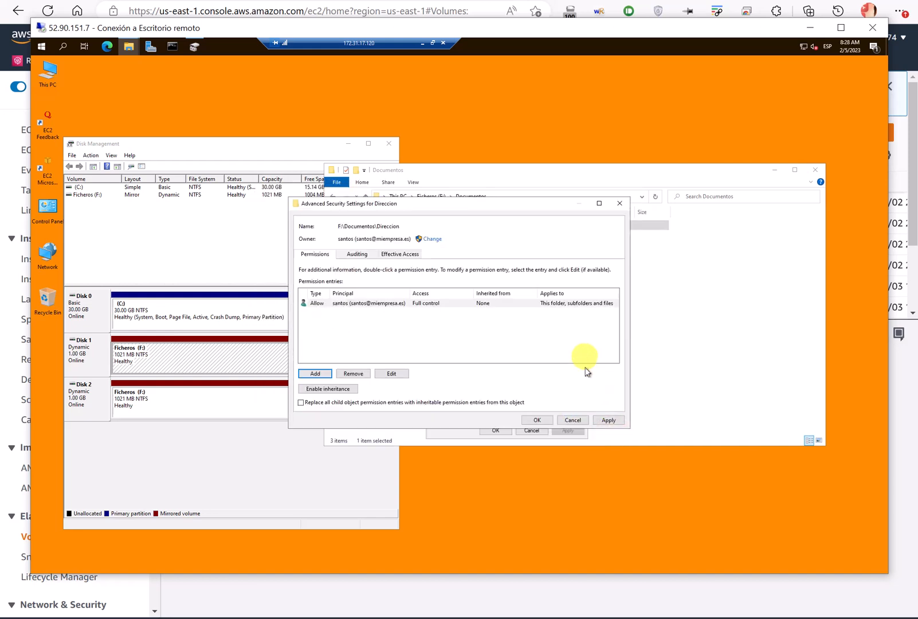
{"action": "left_click", "coordinate": [609, 419]}
{"action": "left_click", "coordinate": [537, 420]}
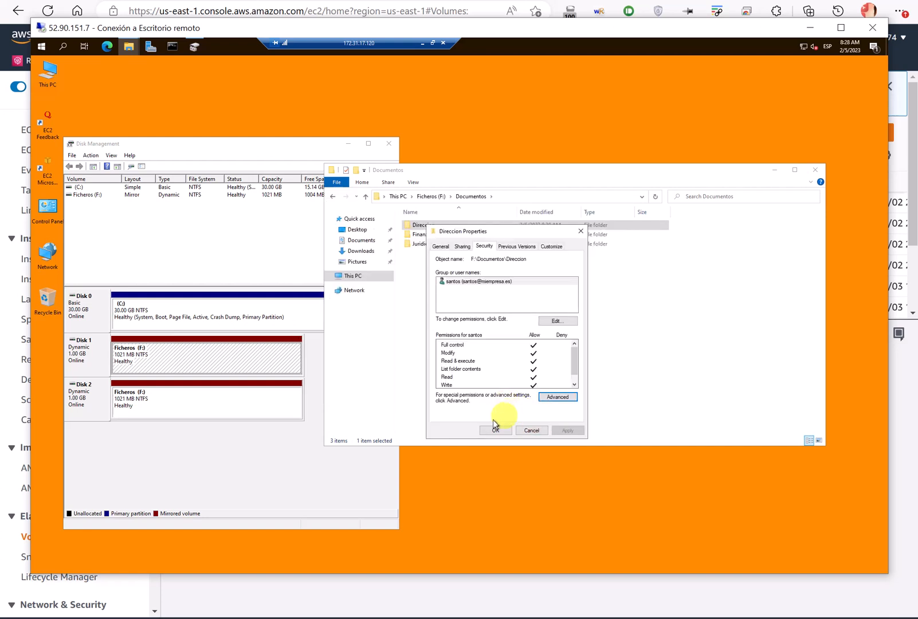
Enable advanced sharing of the Direccion folder with the hidden share name Direccion$.
{"action": "left_click", "coordinate": [461, 247]}
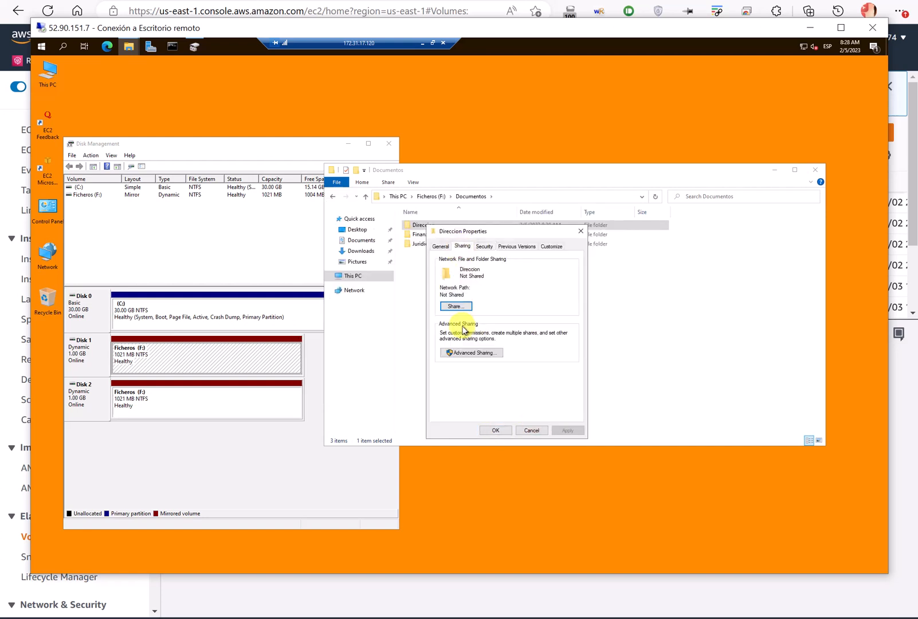
{"action": "left_click", "coordinate": [470, 353]}
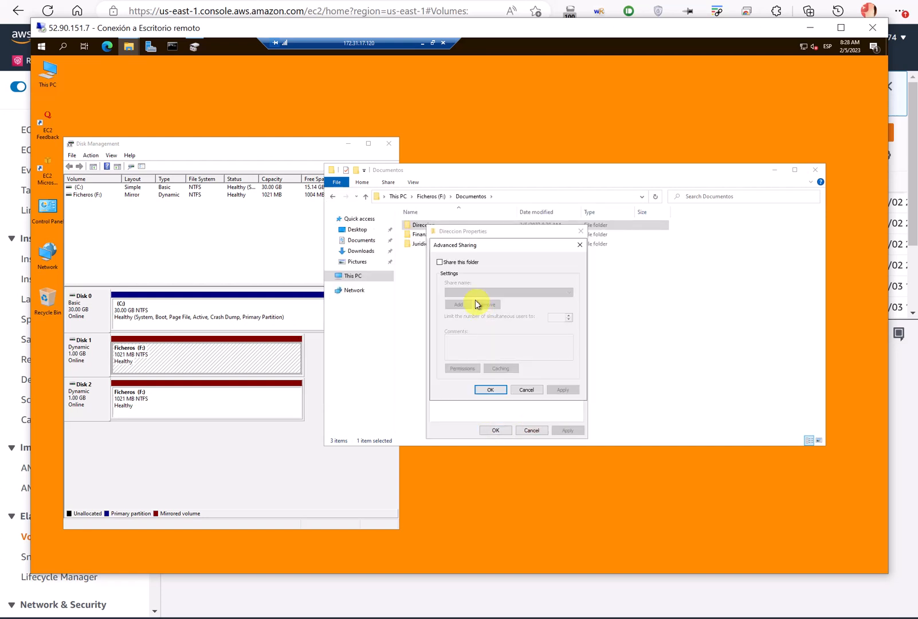
{"action": "left_click", "coordinate": [463, 263]}
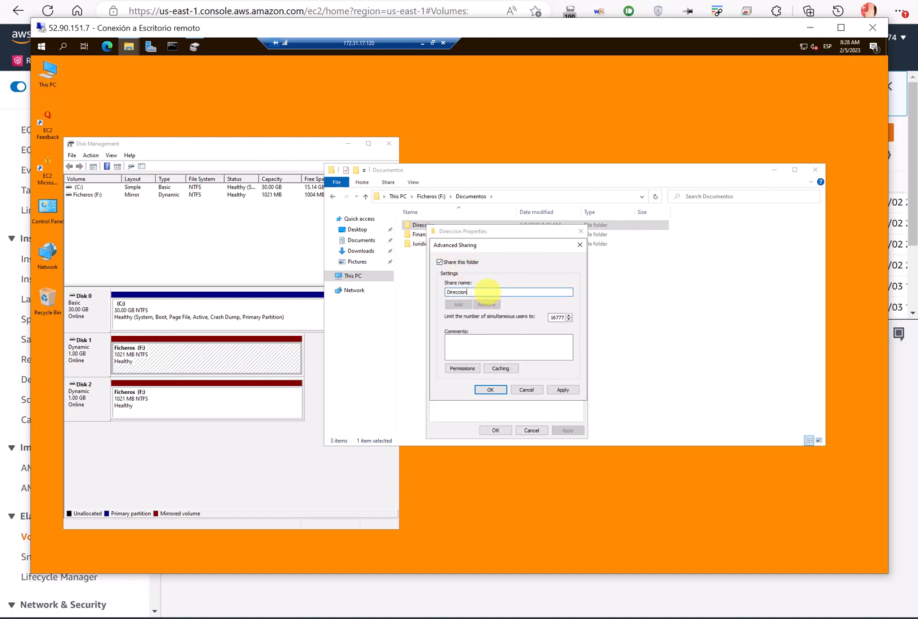
Allow Everyone Full Control in the Direccion$ share permissions and save the folder's sharing settings.
{"action": "left_click", "coordinate": [463, 368]}
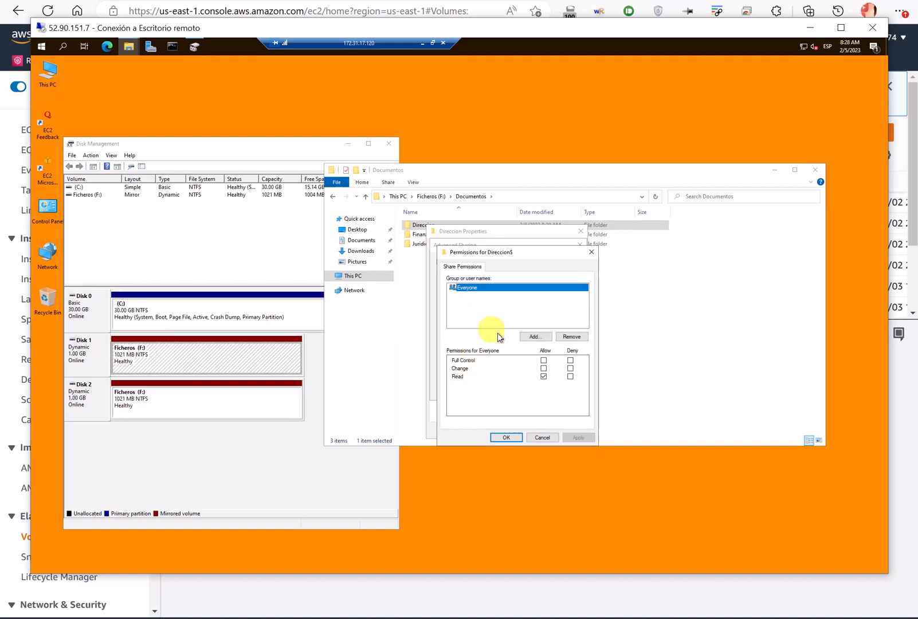
{"action": "left_click", "coordinate": [544, 361]}
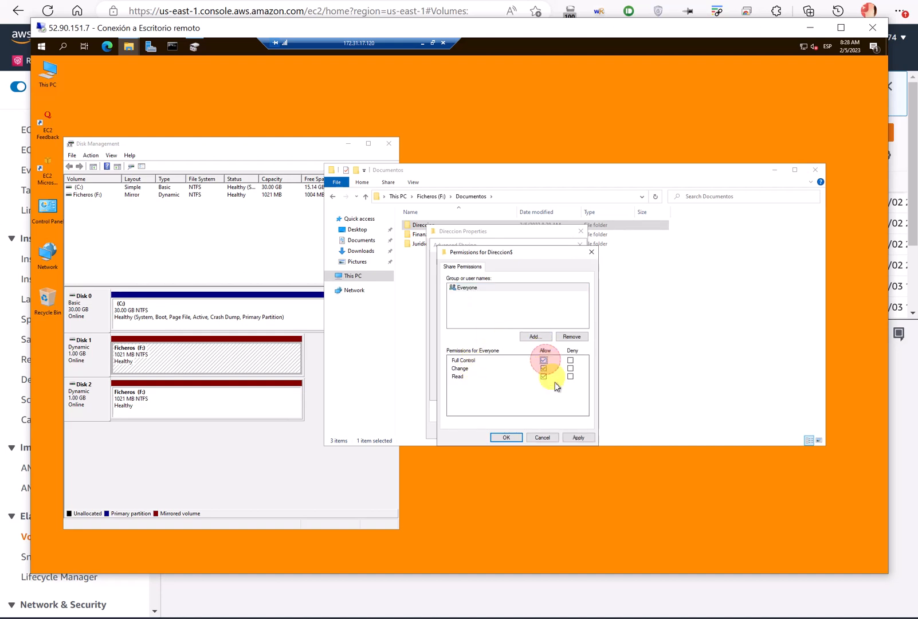
{"action": "left_click", "coordinate": [580, 438]}
{"action": "left_click", "coordinate": [497, 438]}
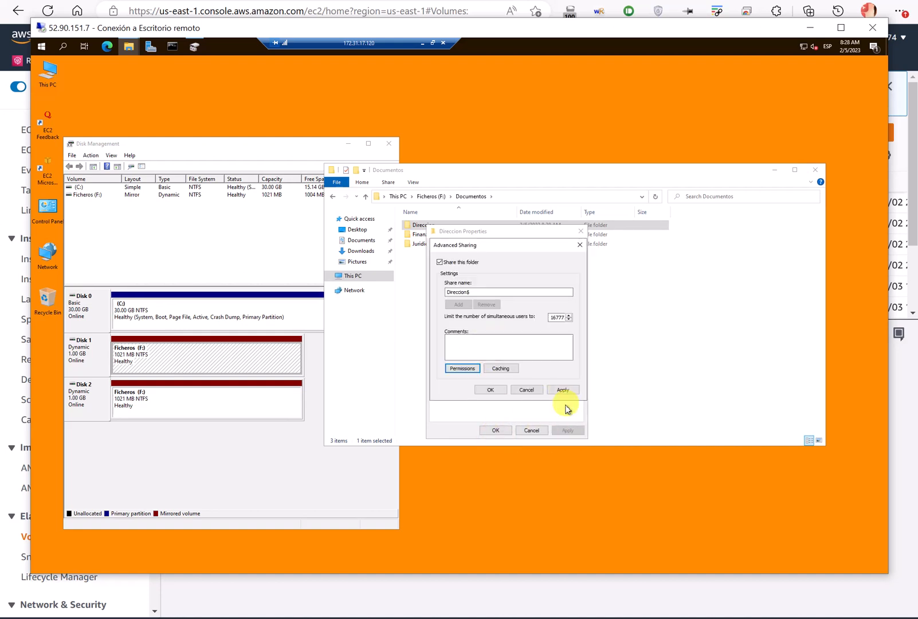
{"action": "left_click", "coordinate": [554, 390]}
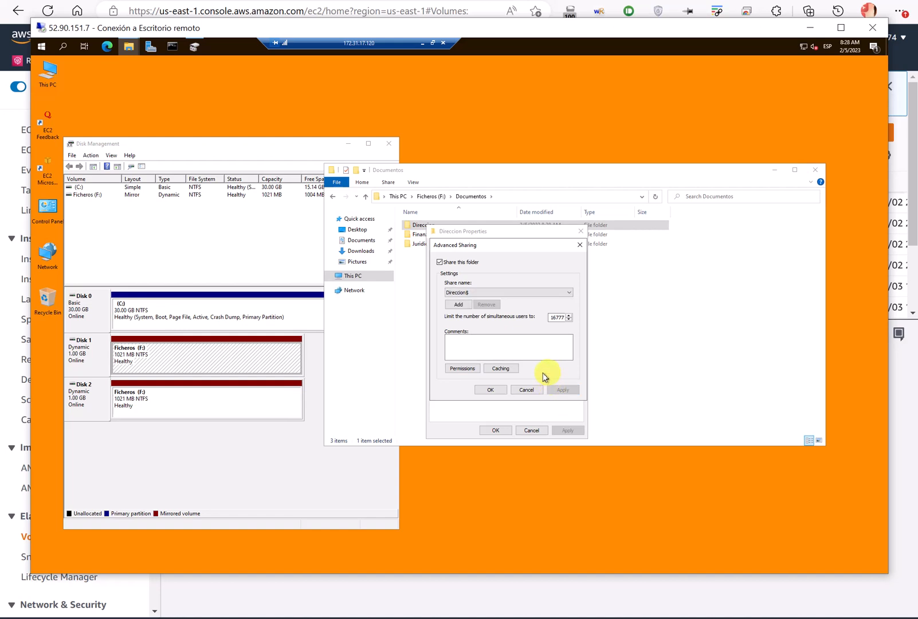
{"action": "left_click", "coordinate": [492, 389]}
{"action": "left_click", "coordinate": [493, 430]}
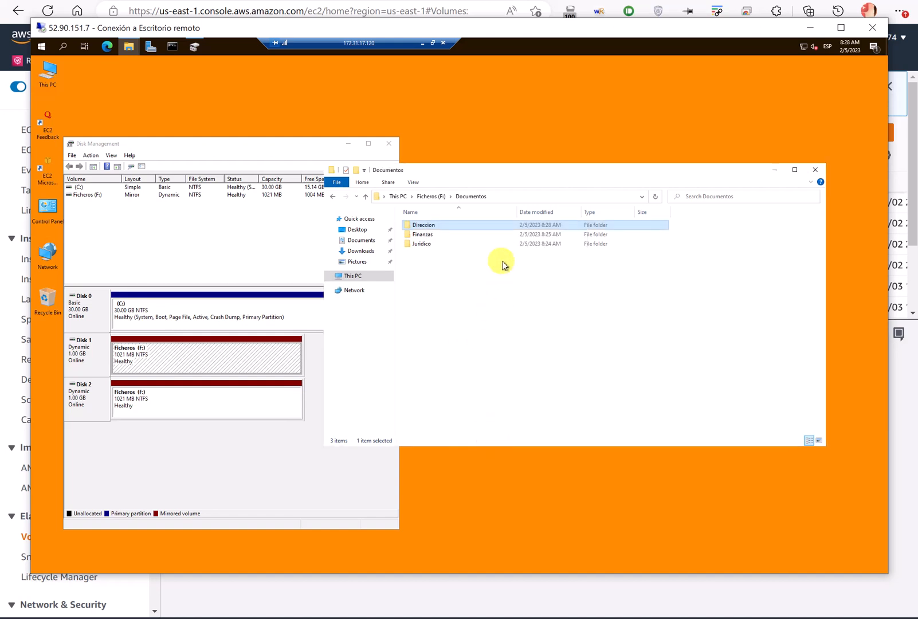
Switch to the Excalidraw server diagram and erase the vertical arrow pointing down at the file and web server box.
{"action": "left_click_drag", "start_coordinate": [515, 173], "coordinate": [446, 211]}
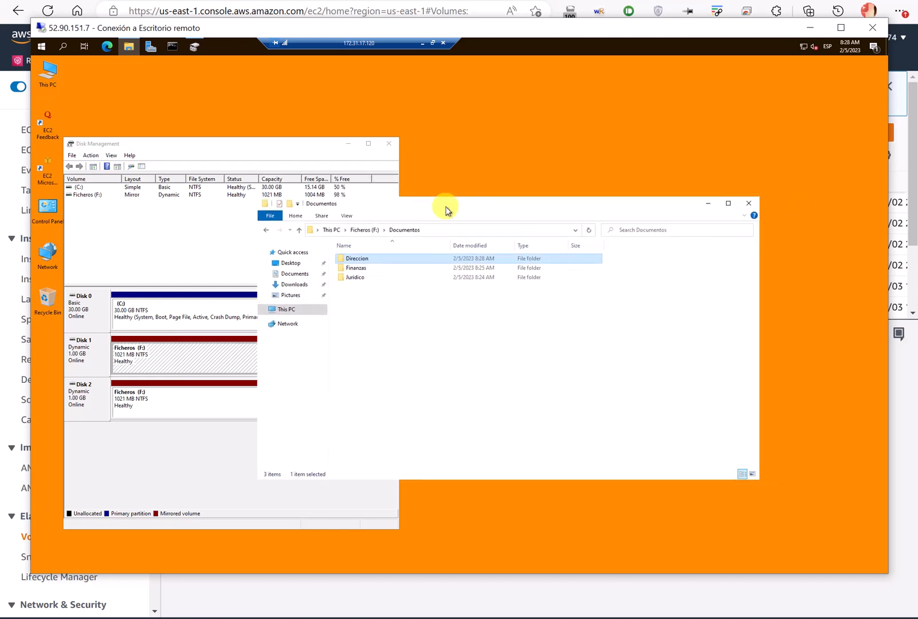
{"action": "left_click", "coordinate": [422, 0]}
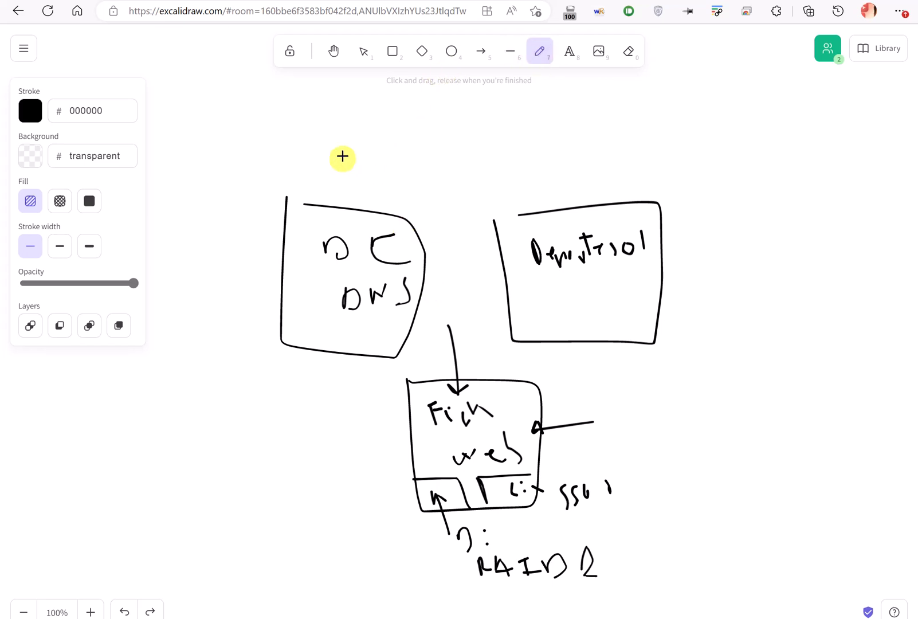
{"action": "mouse_move", "coordinate": [350, 133]}
{"action": "left_mouse_down"}
{"action": "mouse_move", "coordinate": [352, 205]}
{"action": "mouse_move", "coordinate": [370, 199]}
{"action": "mouse_move", "coordinate": [359, 191]}
{"action": "left_mouse_up"}
{"action": "left_click", "coordinate": [624, 63]}
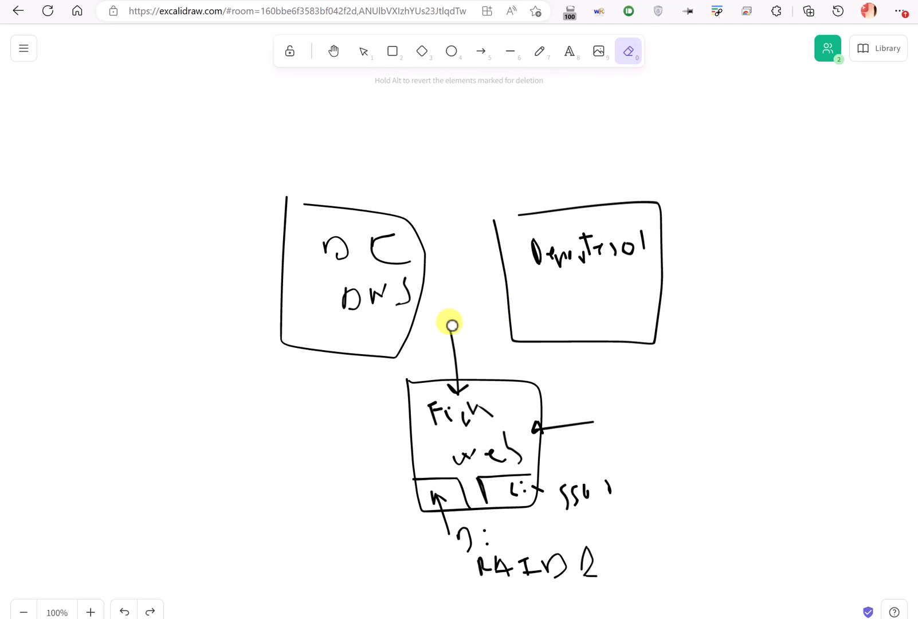
{"action": "mouse_move", "coordinate": [451, 321]}
{"action": "left_mouse_down"}
{"action": "mouse_move", "coordinate": [457, 359]}
{"action": "mouse_move", "coordinate": [451, 328]}
{"action": "left_mouse_up"}
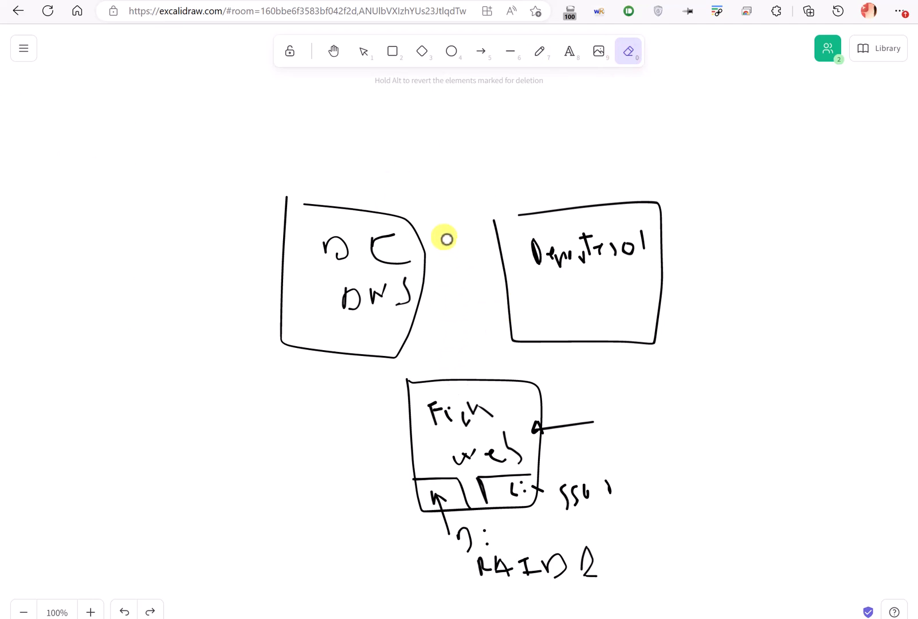
Annotate the diagram with blue arrows to all three server boxes and an outline around the DC/DNS and file/web servers.
{"action": "left_click", "coordinate": [539, 51]}
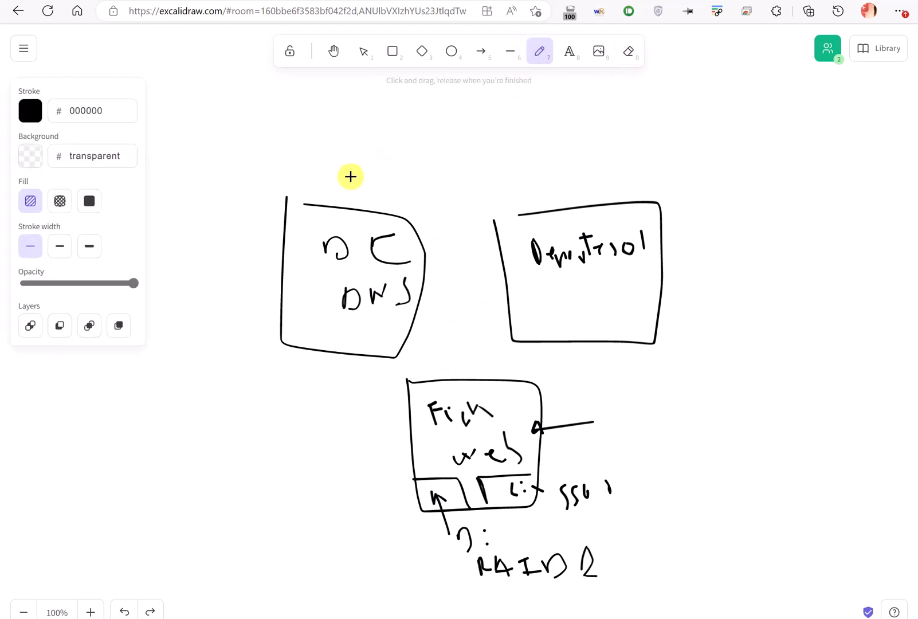
{"action": "mouse_move", "coordinate": [336, 144]}
{"action": "left_mouse_down"}
{"action": "mouse_move", "coordinate": [339, 217]}
{"action": "mouse_move", "coordinate": [353, 241]}
{"action": "left_mouse_up"}
{"action": "left_click_drag", "start_coordinate": [311, 437], "coordinate": [410, 429]}
{"action": "mouse_move", "coordinate": [708, 145]}
{"action": "left_mouse_down"}
{"action": "mouse_move", "coordinate": [633, 214]}
{"action": "mouse_move", "coordinate": [644, 222]}
{"action": "left_mouse_up"}
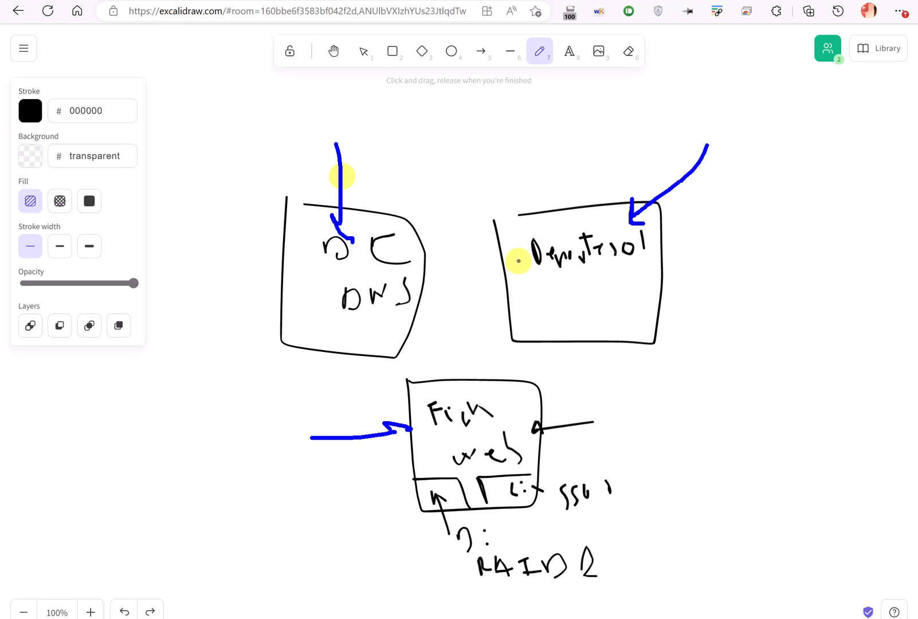
{"action": "mouse_move", "coordinate": [265, 186]}
{"action": "left_mouse_down"}
{"action": "mouse_move", "coordinate": [256, 399]}
{"action": "mouse_move", "coordinate": [476, 582]}
{"action": "mouse_move", "coordinate": [581, 423]}
{"action": "mouse_move", "coordinate": [459, 303]}
{"action": "mouse_move", "coordinate": [377, 176]}
{"action": "mouse_move", "coordinate": [265, 186]}
{"action": "left_mouse_up"}
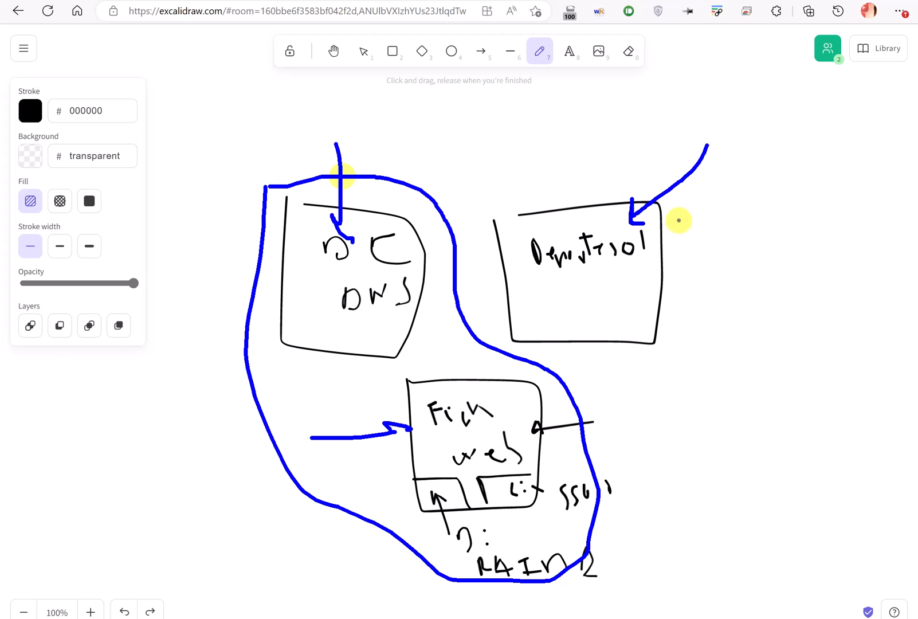
Sketch five small blue shapes beside the Deportes01 box and another arrow to it, and clear all the blue annotations.
{"action": "mouse_move", "coordinate": [676, 219]}
{"action": "left_mouse_down"}
{"action": "mouse_move", "coordinate": [715, 231]}
{"action": "mouse_move", "coordinate": [664, 215]}
{"action": "left_mouse_up"}
{"action": "mouse_move", "coordinate": [693, 294]}
{"action": "left_mouse_down"}
{"action": "mouse_move", "coordinate": [721, 302]}
{"action": "mouse_move", "coordinate": [709, 300]}
{"action": "left_mouse_up"}
{"action": "mouse_move", "coordinate": [705, 352]}
{"action": "left_mouse_down"}
{"action": "mouse_move", "coordinate": [705, 383]}
{"action": "mouse_move", "coordinate": [715, 366]}
{"action": "left_mouse_up"}
{"action": "mouse_move", "coordinate": [677, 417]}
{"action": "left_mouse_down"}
{"action": "mouse_move", "coordinate": [683, 467]}
{"action": "mouse_move", "coordinate": [706, 421]}
{"action": "mouse_move", "coordinate": [695, 420]}
{"action": "left_mouse_up"}
{"action": "mouse_move", "coordinate": [750, 425]}
{"action": "left_mouse_down"}
{"action": "mouse_move", "coordinate": [801, 441]}
{"action": "mouse_move", "coordinate": [746, 428]}
{"action": "left_mouse_up"}
{"action": "mouse_move", "coordinate": [642, 148]}
{"action": "left_mouse_down"}
{"action": "mouse_move", "coordinate": [606, 232]}
{"action": "mouse_move", "coordinate": [631, 220]}
{"action": "left_mouse_up"}
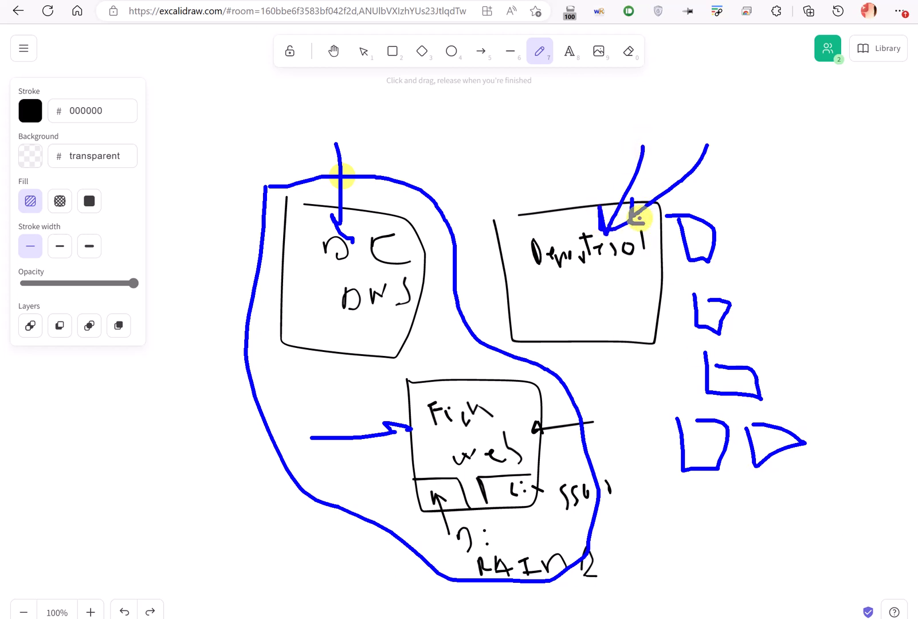
{"action": "key", "text": "Escape"}
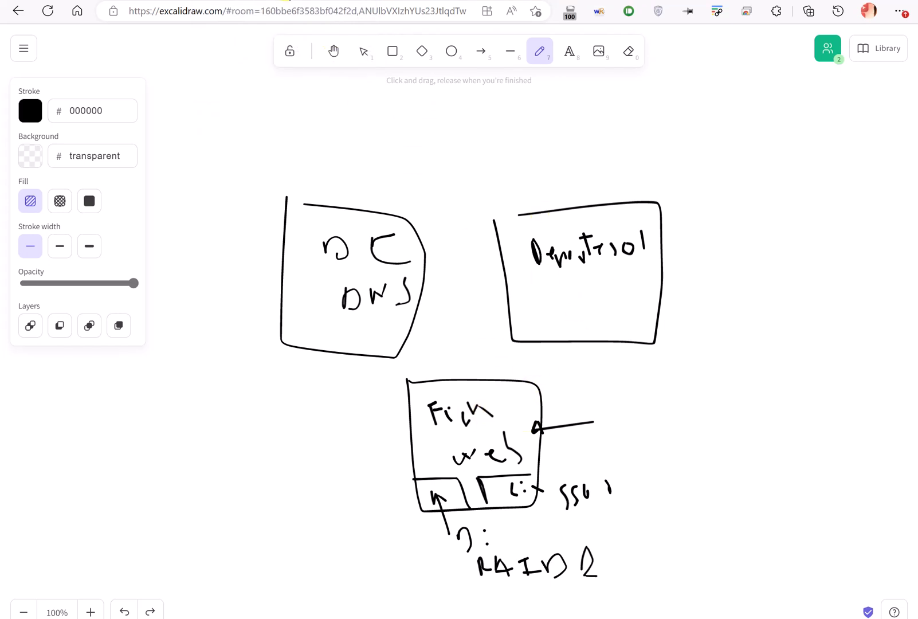
Switch to the EC2 console, minimize the file server's remote session, and show the Deportes01 instance's details.
{"action": "left_click", "coordinate": [286, 1]}
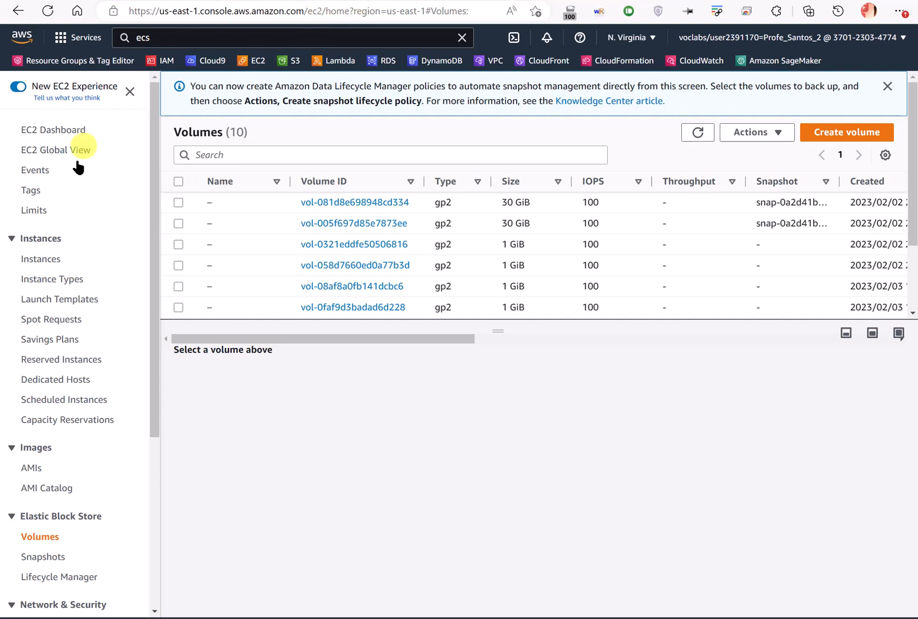
{"action": "left_click", "coordinate": [41, 259]}
{"action": "key", "text": "alt+Tab"}
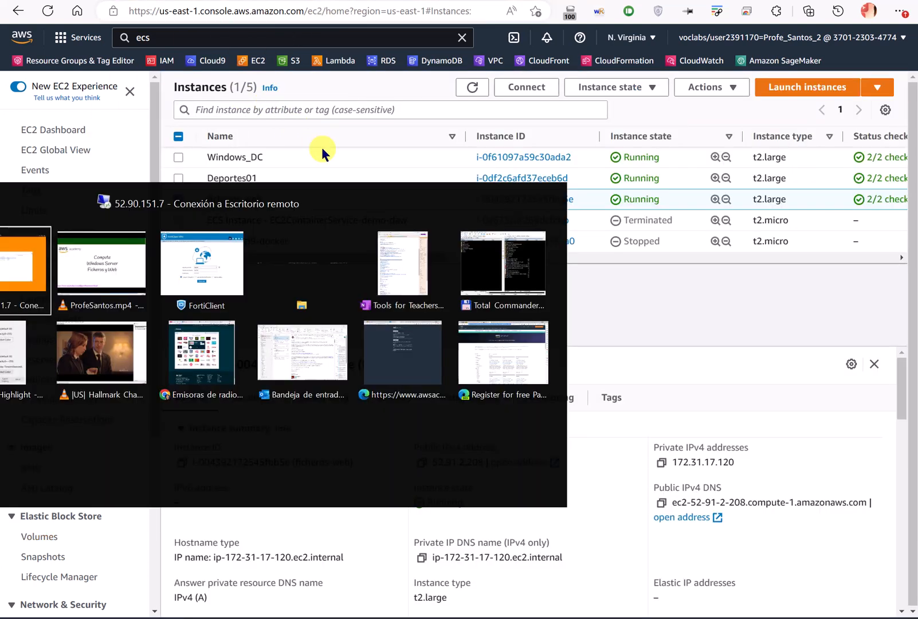
{"action": "left_click_drag", "start_coordinate": [401, 206], "coordinate": [441, 174]}
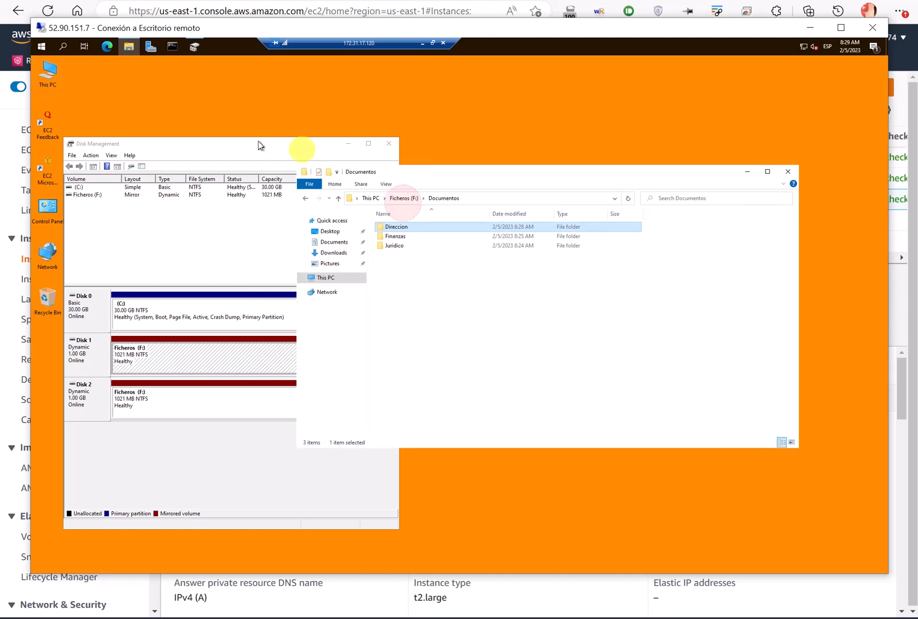
{"action": "left_click", "coordinate": [423, 45]}
{"action": "left_click", "coordinate": [239, 2]}
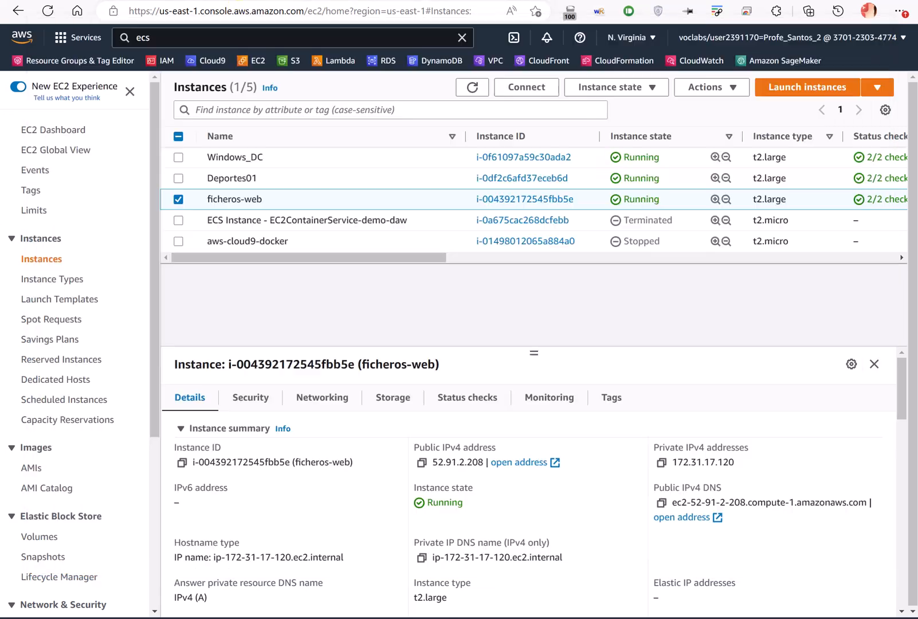
{"action": "left_click", "coordinate": [315, 177]}
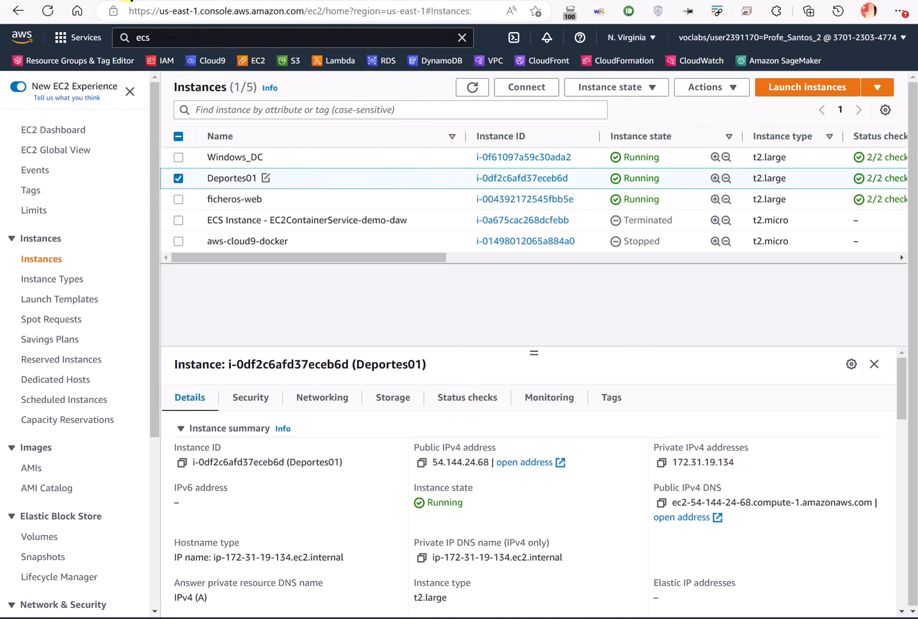
{"action": "mouse_move", "coordinate": [127, 1]}
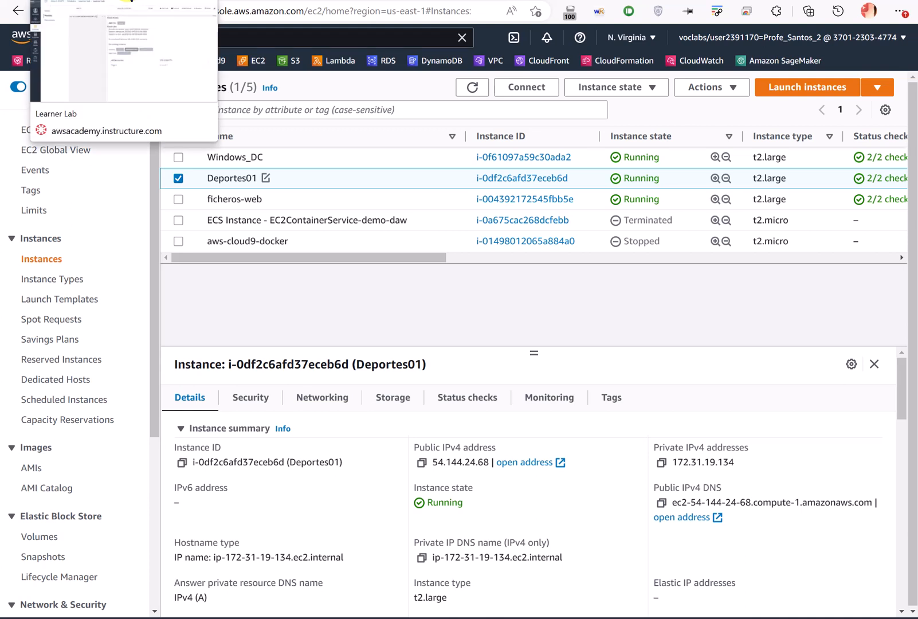
Return to the domain controller session and start a Remote Desktop connection to 172.31.19.134.
{"action": "key", "text": "alt+Tab"}
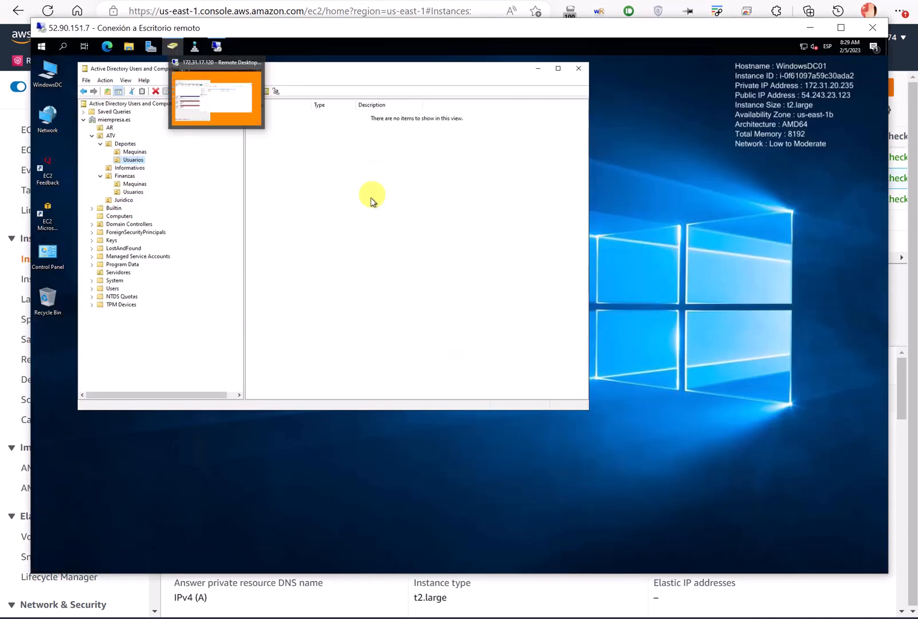
{"action": "right_click", "coordinate": [216, 46]}
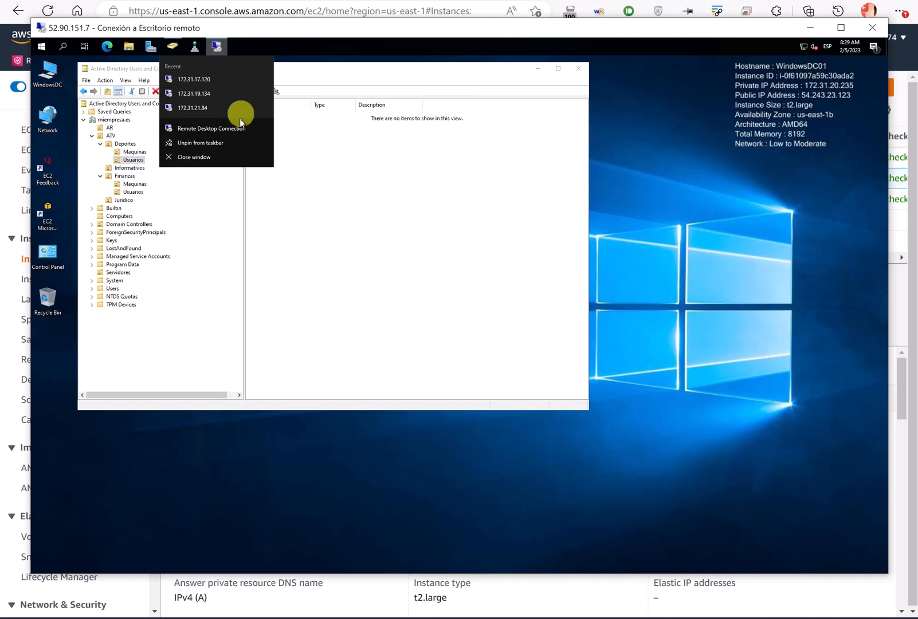
{"action": "left_click", "coordinate": [234, 130]}
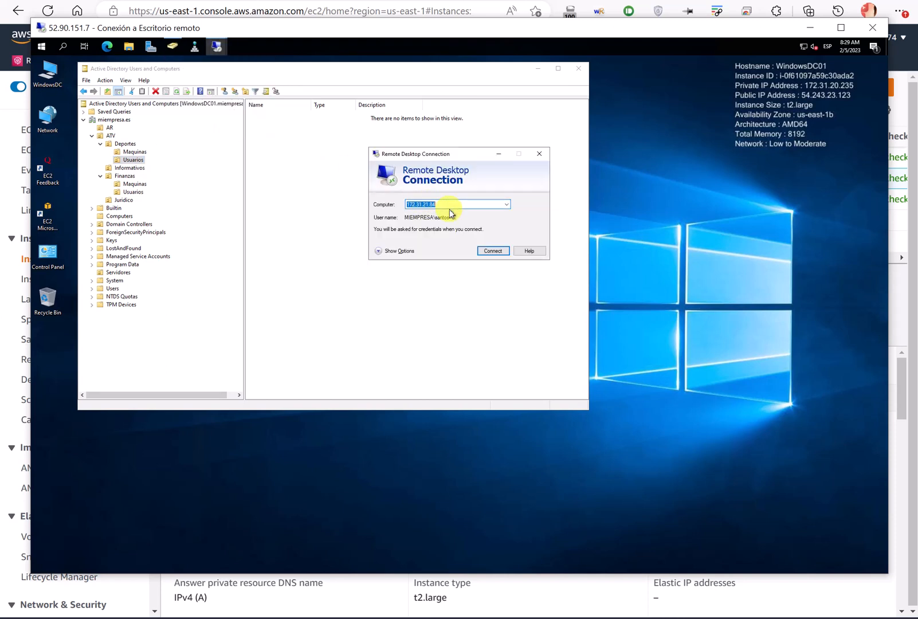
{"action": "key", "text": "End"}
{"action": "key", "text": "BackSpace"}
{"action": "key", "text": "BackSpace"}
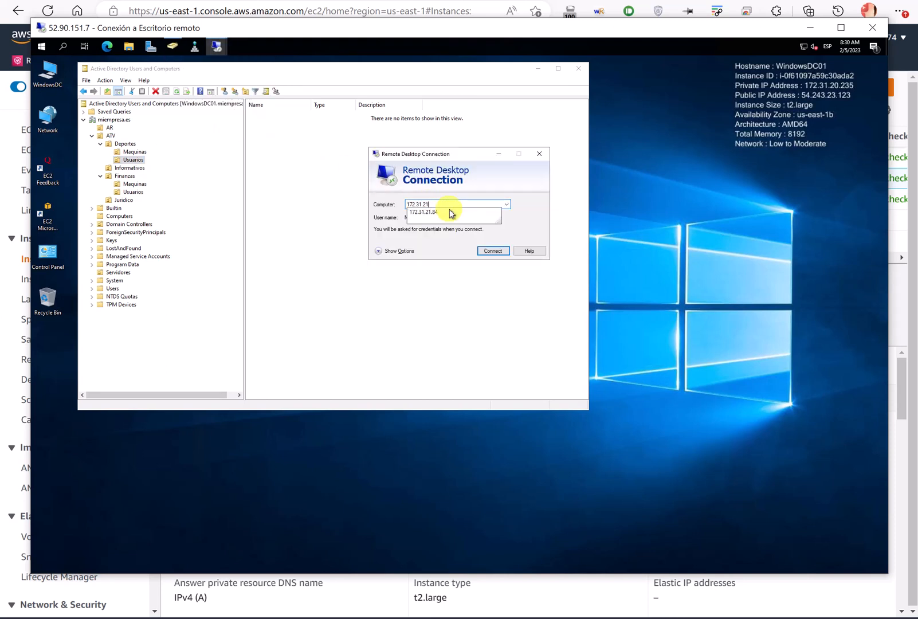
{"action": "key", "text": "BackSpace"}
{"action": "type", "text": "19."}
{"action": "key", "text": "Return"}
{"action": "key", "text": "Return"}
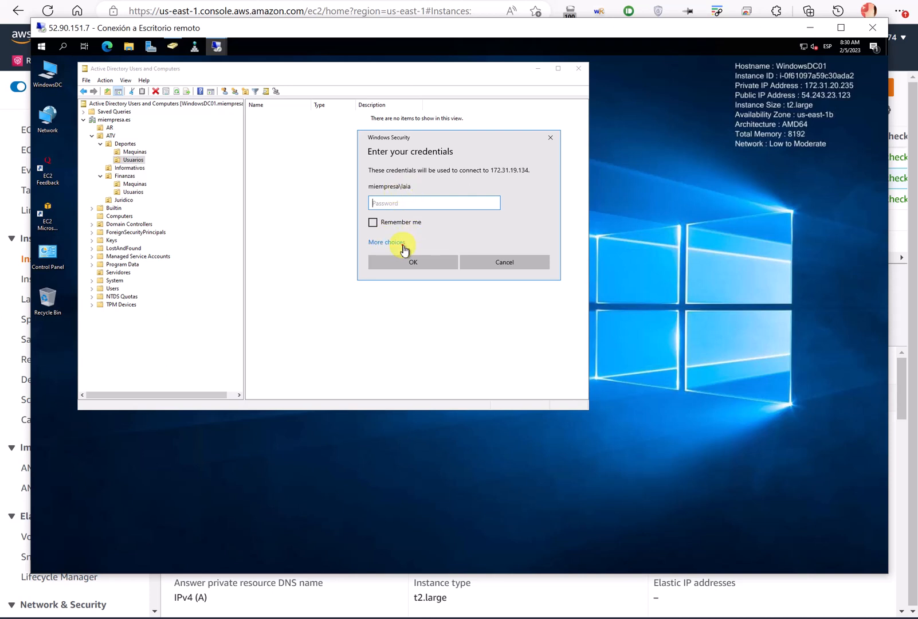
Sign in with a different miempresa domain account, entering its user name and password, and accept the unverified certificate.
{"action": "left_click", "coordinate": [401, 242]}
{"action": "left_click", "coordinate": [417, 290]}
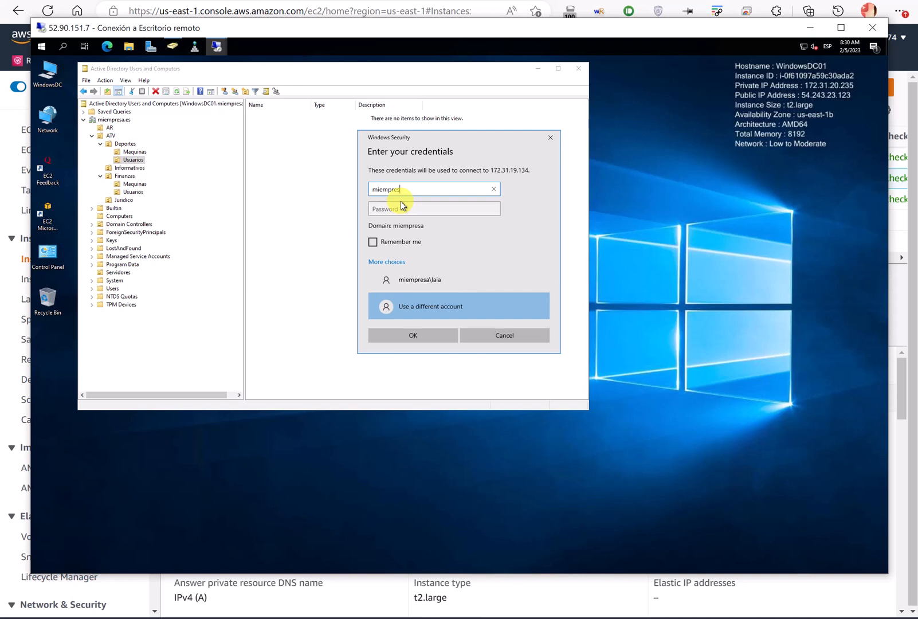
{"action": "type", "text": "miempresa\\santos"}
{"action": "key", "text": "Tab"}
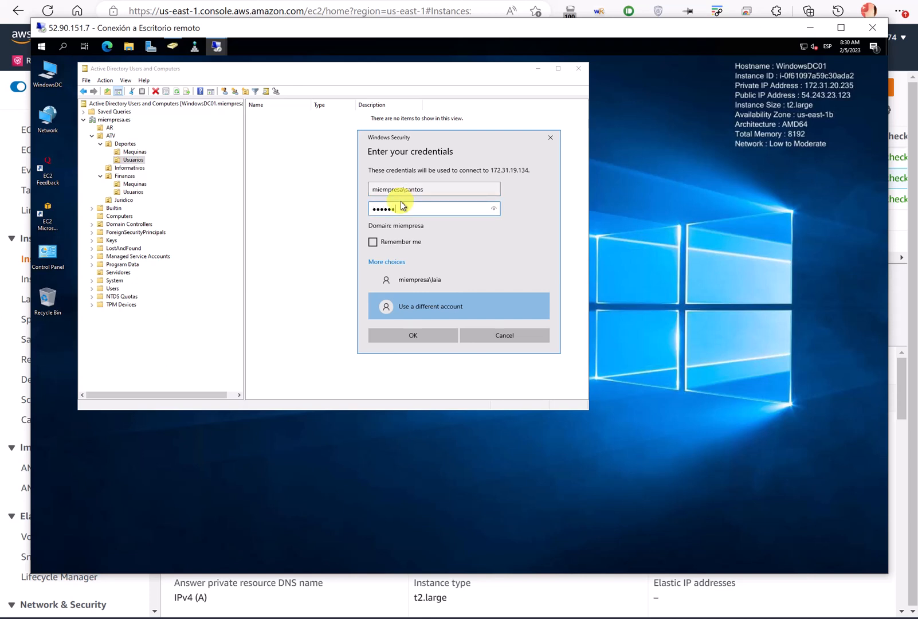
{"action": "key", "text": "Return"}
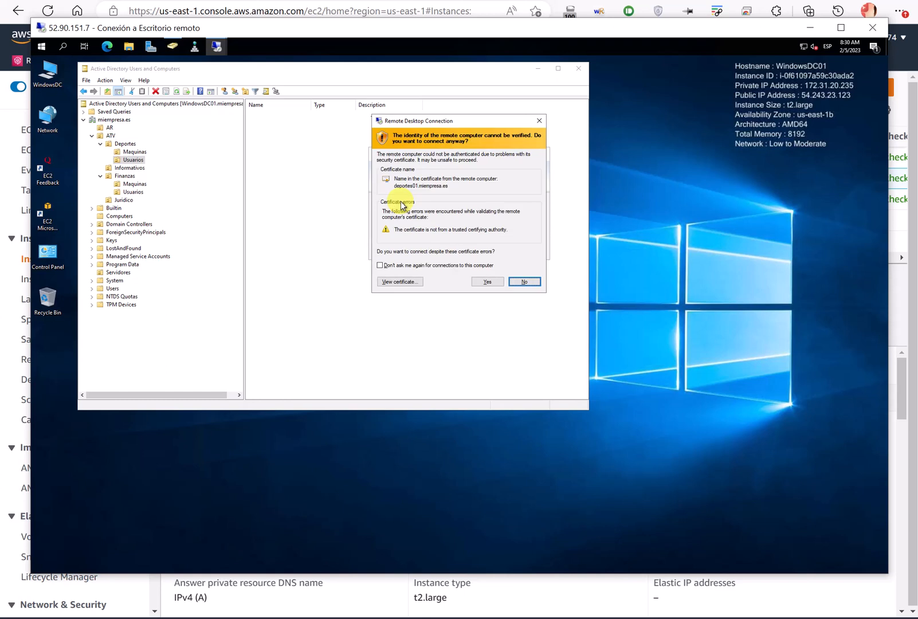
{"action": "left_click", "coordinate": [487, 281]}
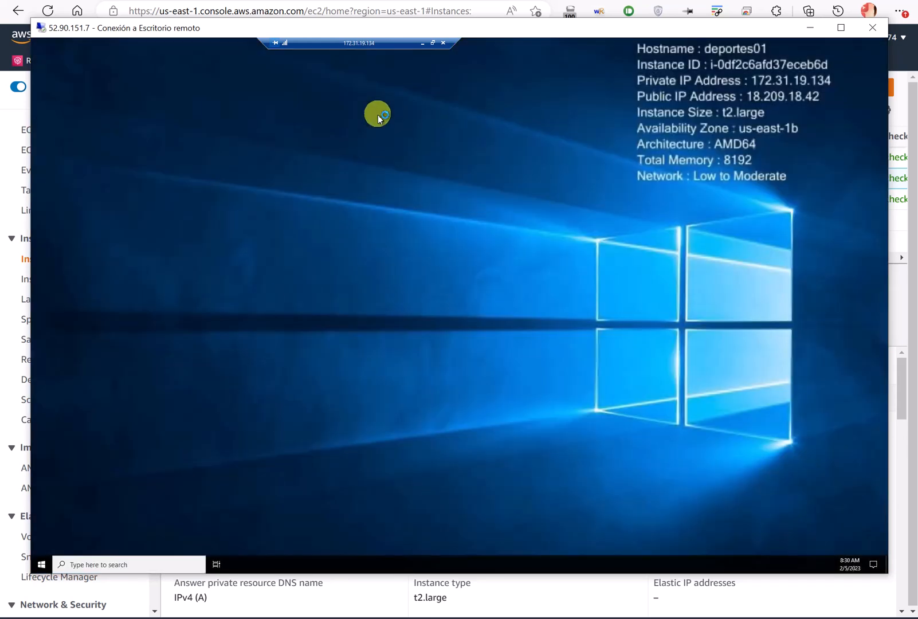
Open Computer Management on deportes01 and list its local groups with their full names readable.
{"action": "right_click", "coordinate": [43, 565]}
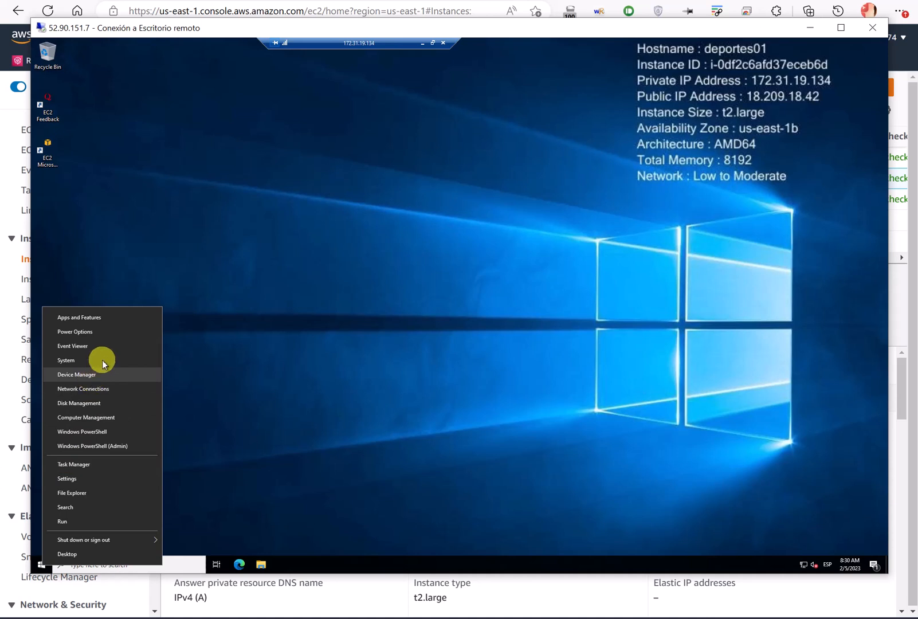
{"action": "left_click", "coordinate": [111, 417]}
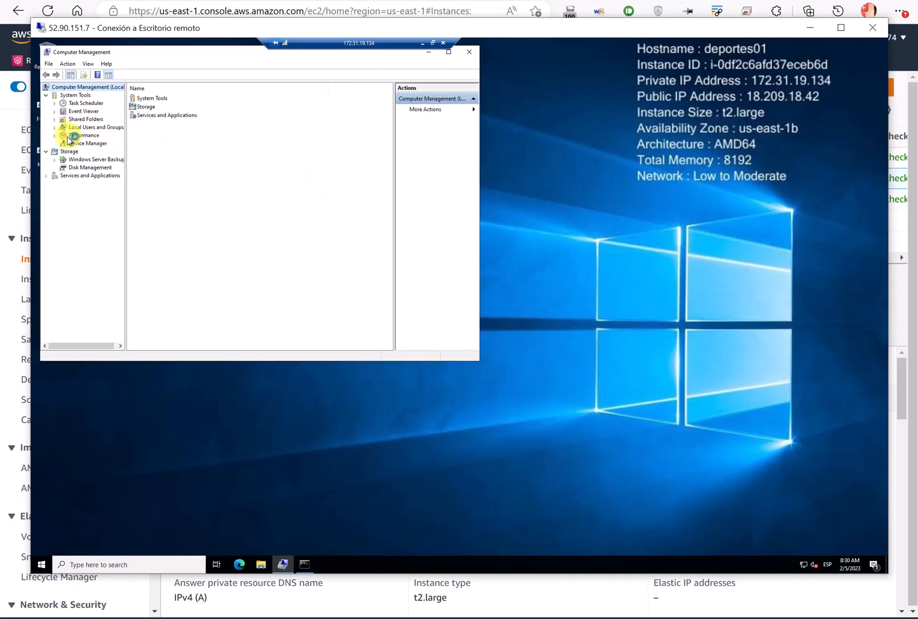
{"action": "left_click_drag", "start_coordinate": [213, 52], "coordinate": [261, 82]}
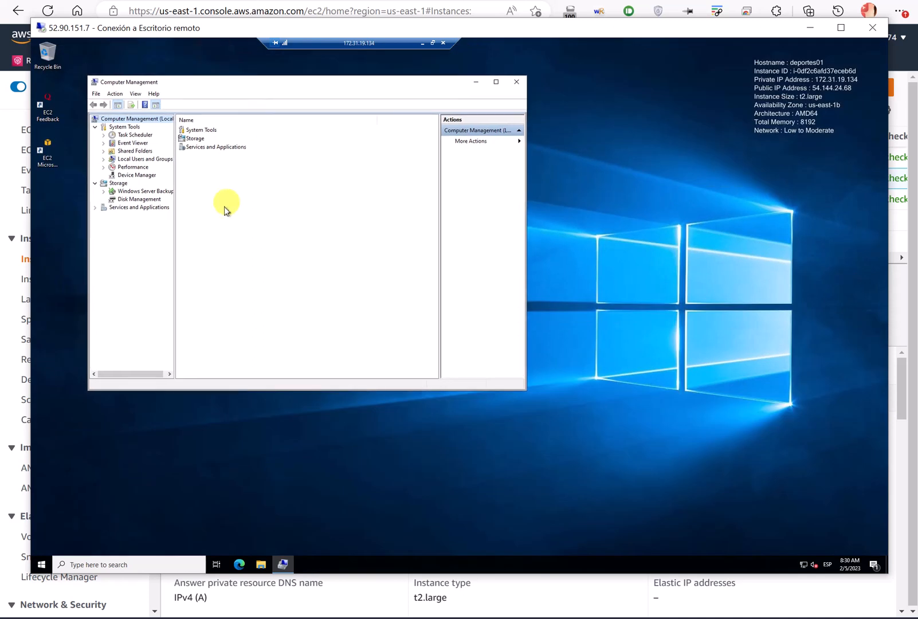
{"action": "left_click_drag", "start_coordinate": [175, 221], "coordinate": [202, 221]}
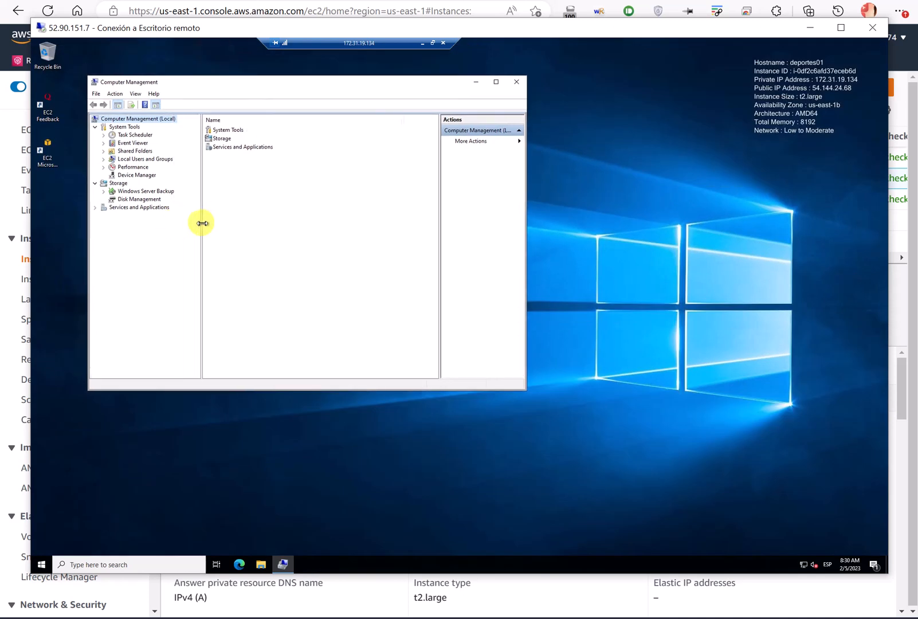
{"action": "left_click", "coordinate": [103, 159]}
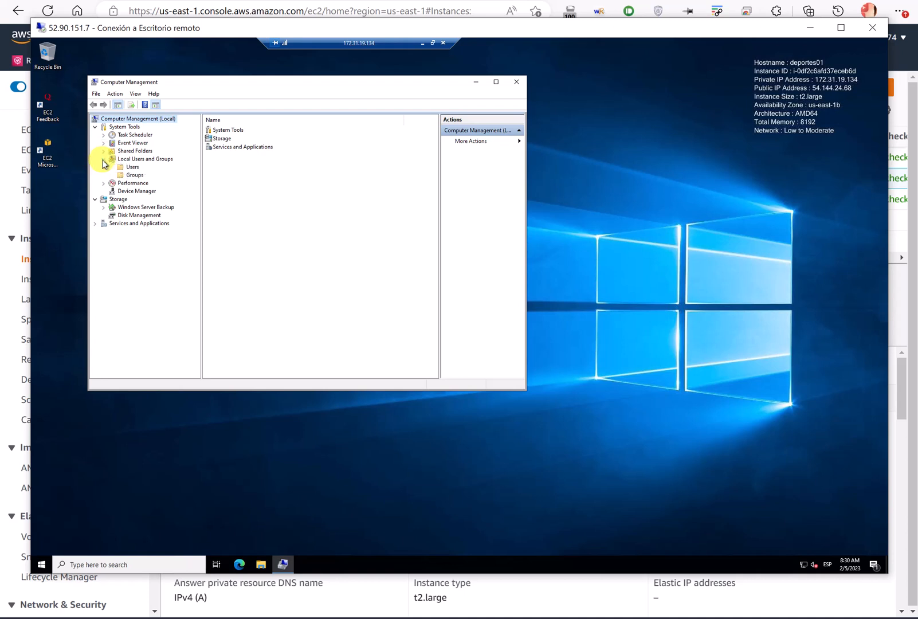
{"action": "left_click", "coordinate": [134, 175]}
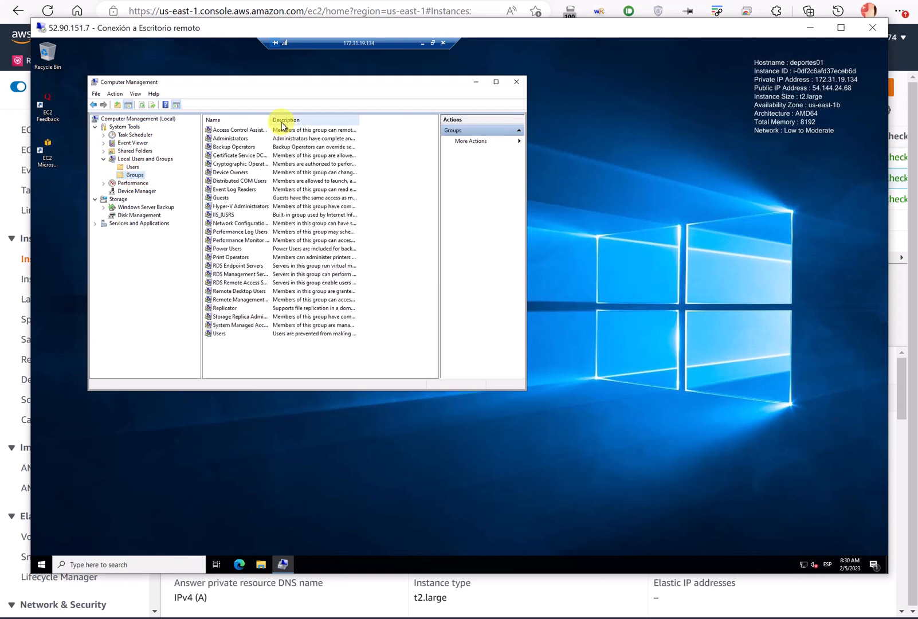
{"action": "left_click_drag", "start_coordinate": [269, 121], "coordinate": [323, 120]}
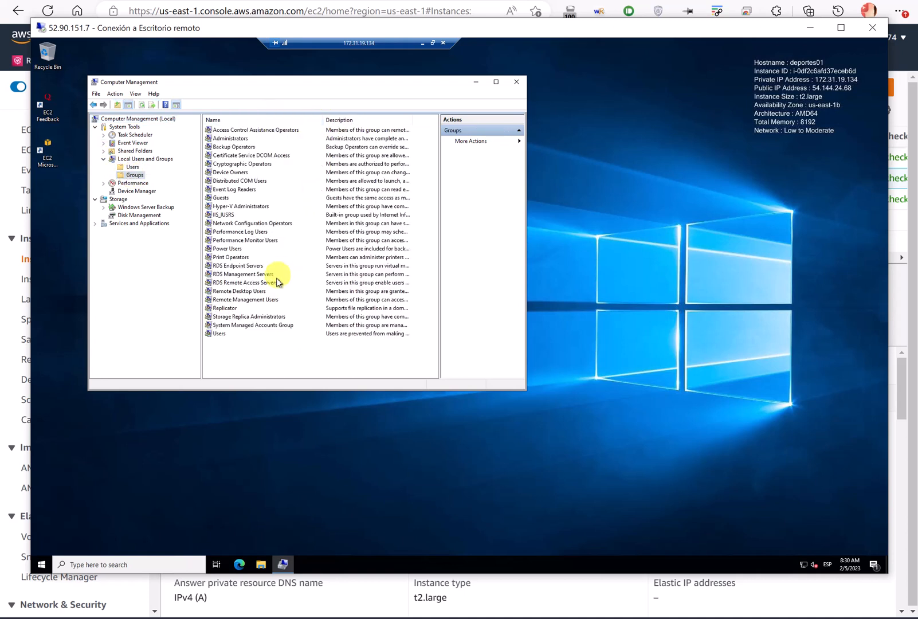
Examine and circle the member listed in the Remote Desktop Users group, and close Computer Management.
{"action": "left_click", "coordinate": [254, 292]}
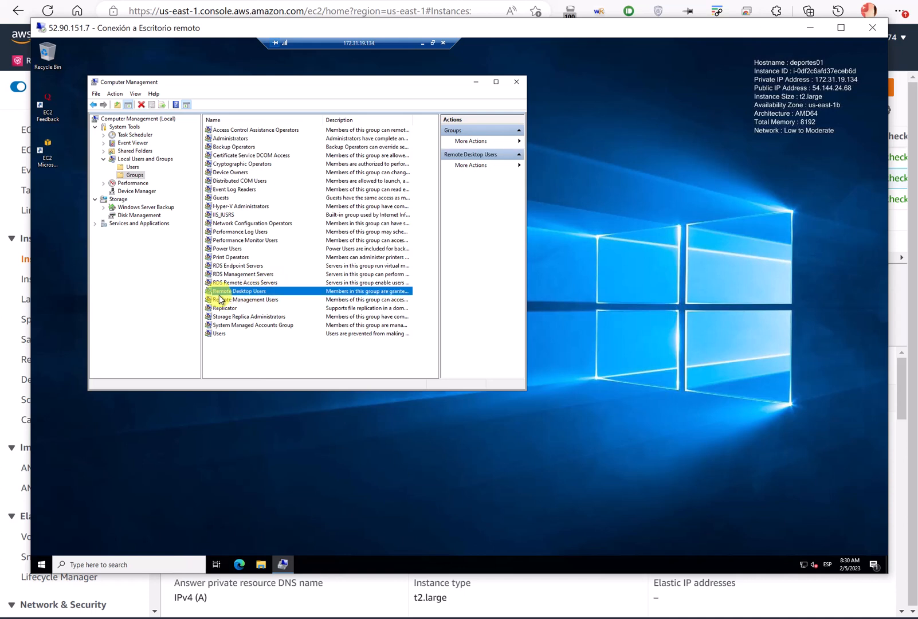
{"action": "double_click", "coordinate": [263, 294]}
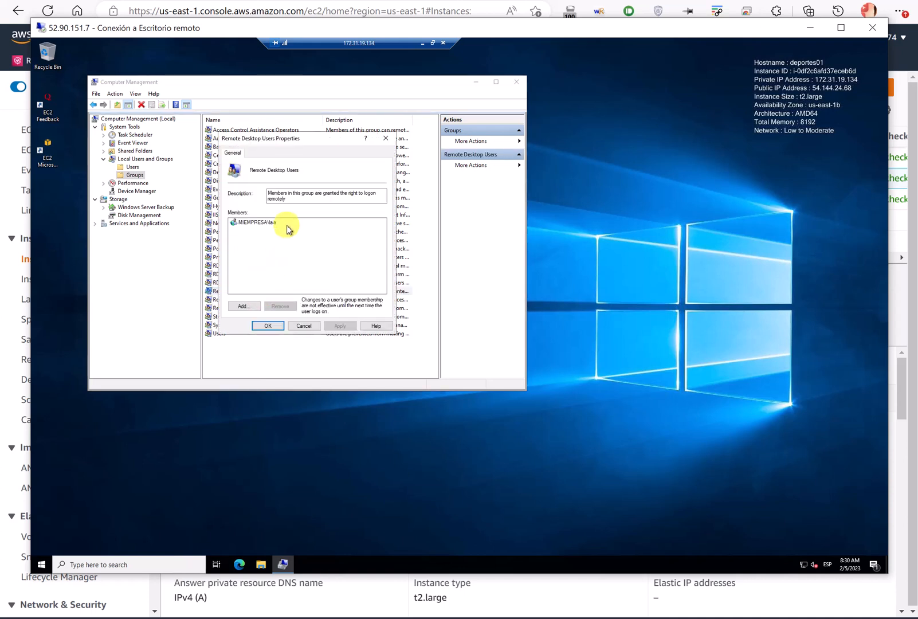
{"action": "mouse_move", "coordinate": [280, 194]}
{"action": "left_mouse_down"}
{"action": "mouse_move", "coordinate": [244, 252]}
{"action": "mouse_move", "coordinate": [267, 194]}
{"action": "left_mouse_up"}
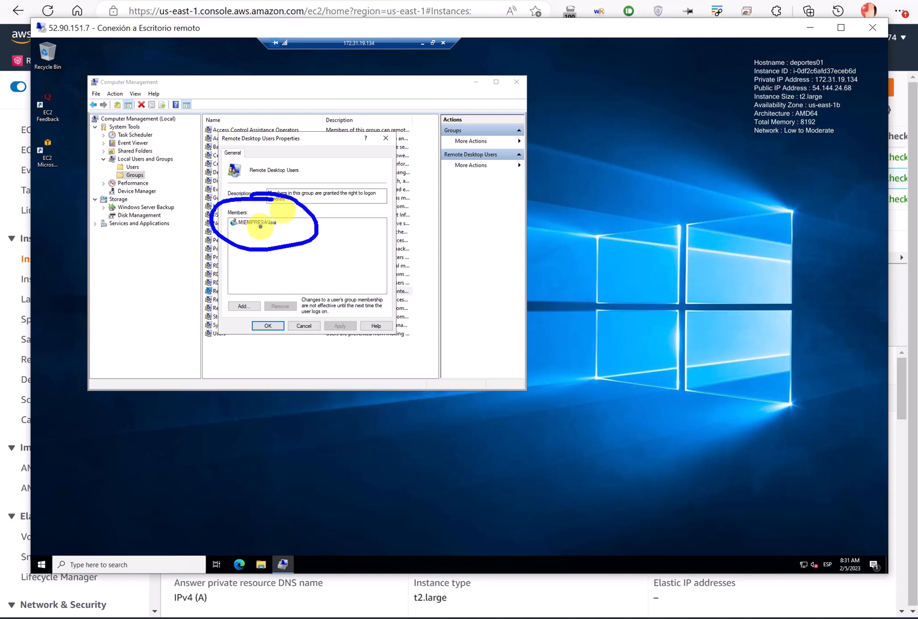
{"action": "left_click", "coordinate": [385, 138]}
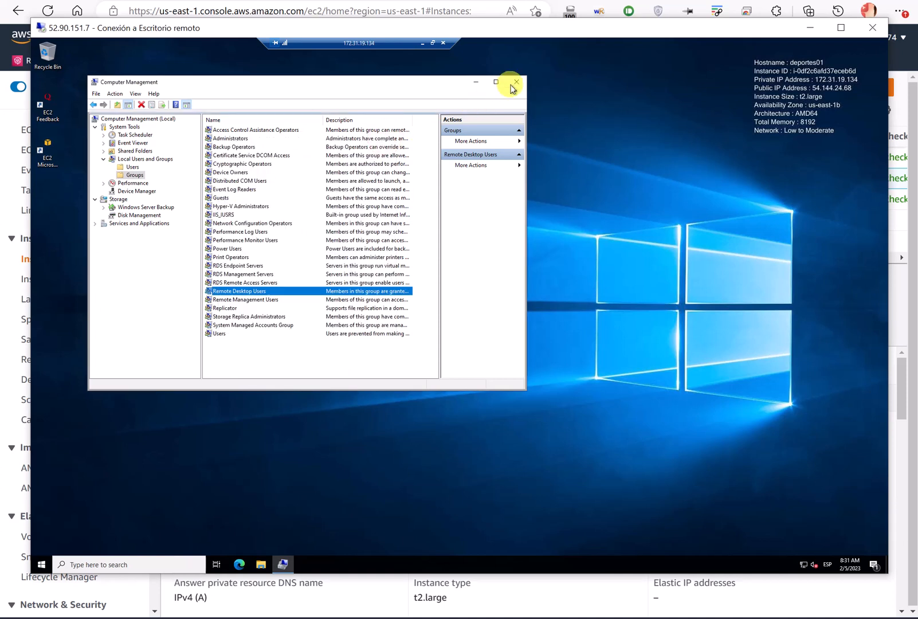
{"action": "left_click", "coordinate": [513, 83]}
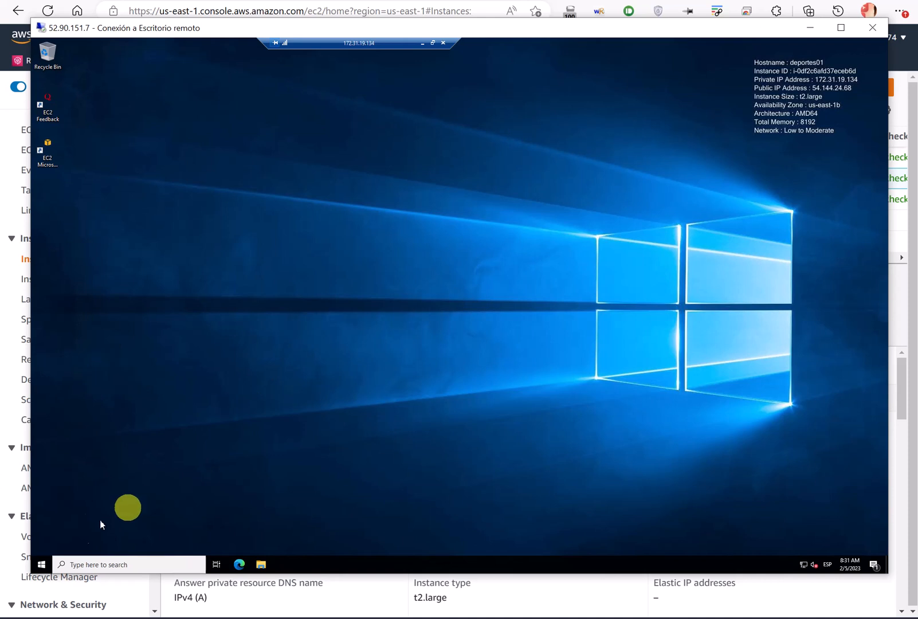
Sign out of the account on deportes01 to return to the domain controller's desktop.
{"action": "left_click", "coordinate": [41, 564]}
{"action": "mouse_move", "coordinate": [45, 461]}
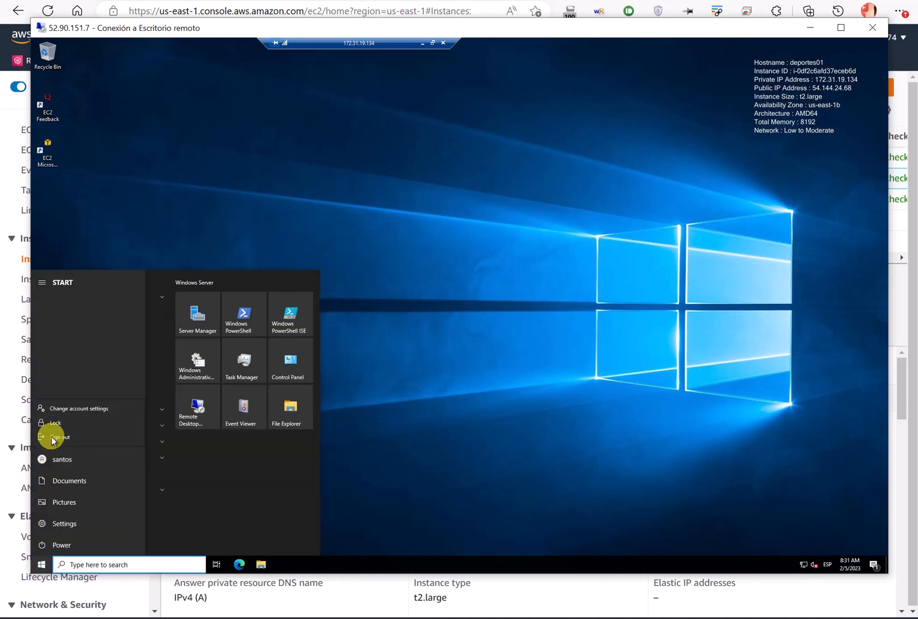
{"action": "left_click", "coordinate": [52, 459]}
{"action": "left_click", "coordinate": [53, 440]}
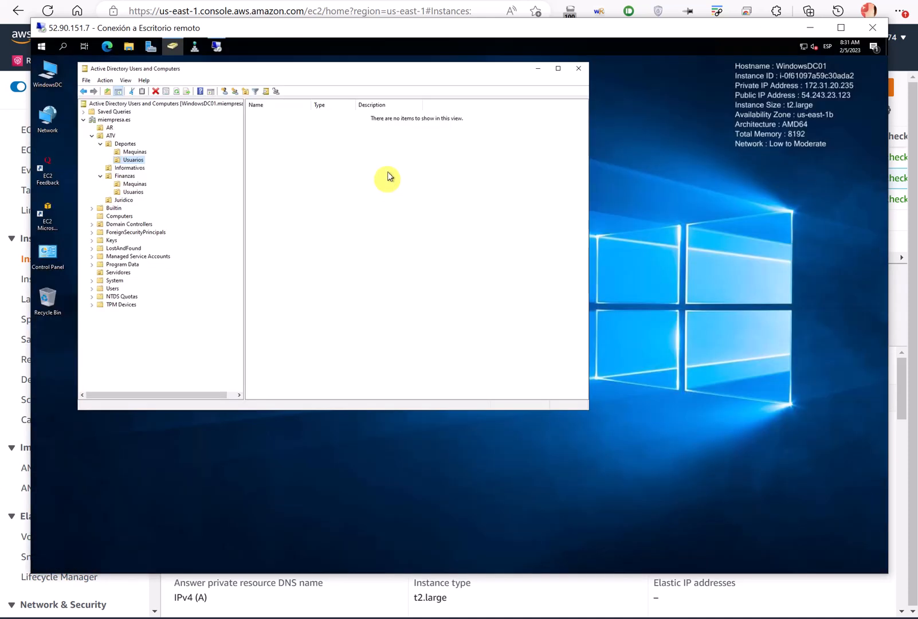
Reconnect to 172.31.19.134 by Remote Desktop using another miempresa domain account, entering the Remote Desktop Users member's user name and password.
{"action": "right_click", "coordinate": [217, 47]}
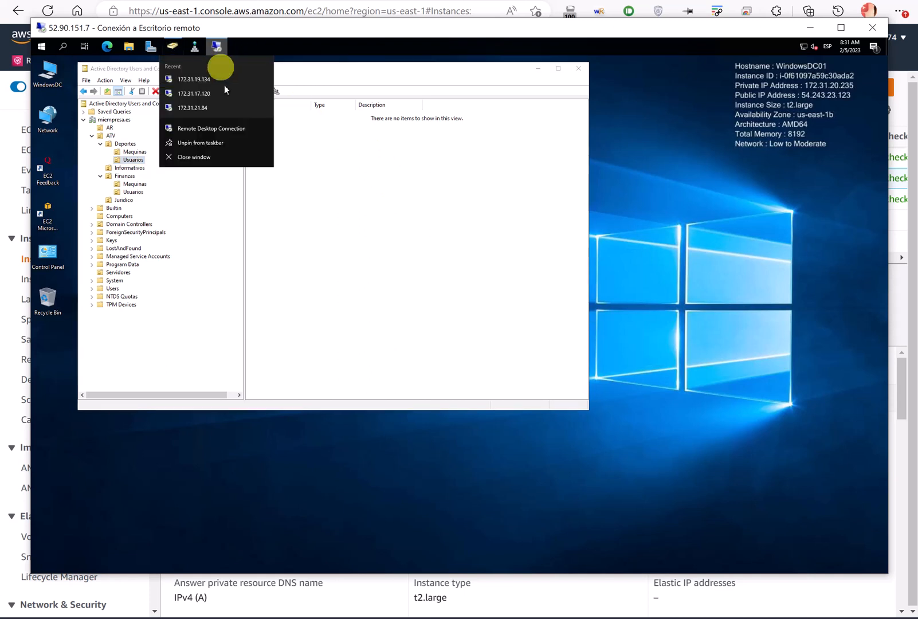
{"action": "left_click", "coordinate": [231, 129]}
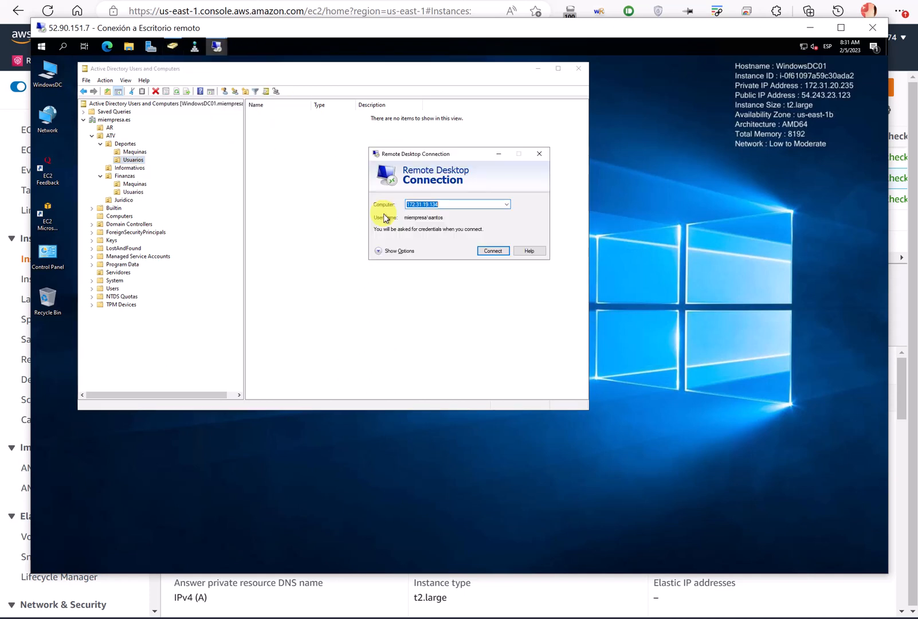
{"action": "left_click", "coordinate": [492, 251]}
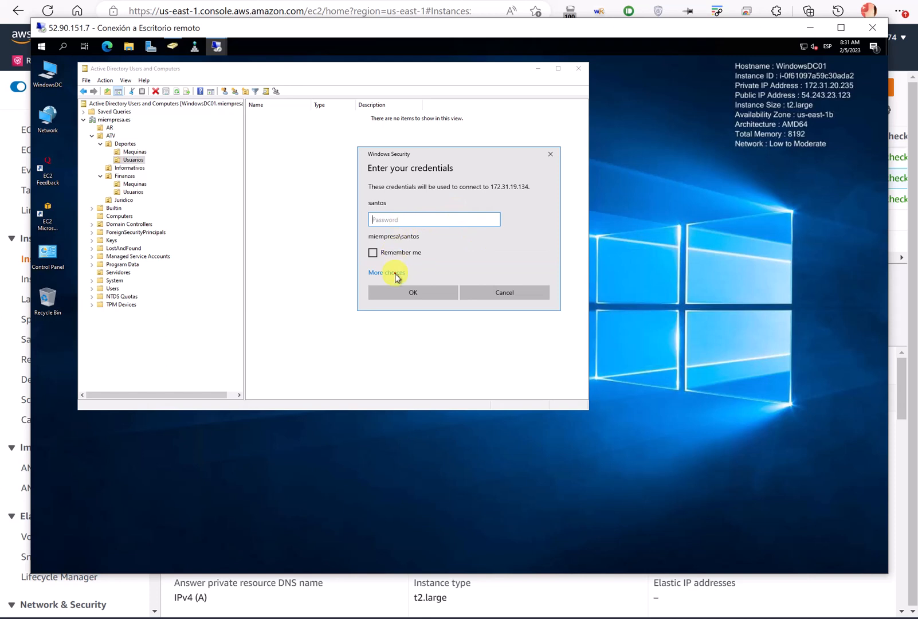
{"action": "left_click", "coordinate": [396, 274]}
{"action": "left_click", "coordinate": [434, 318]}
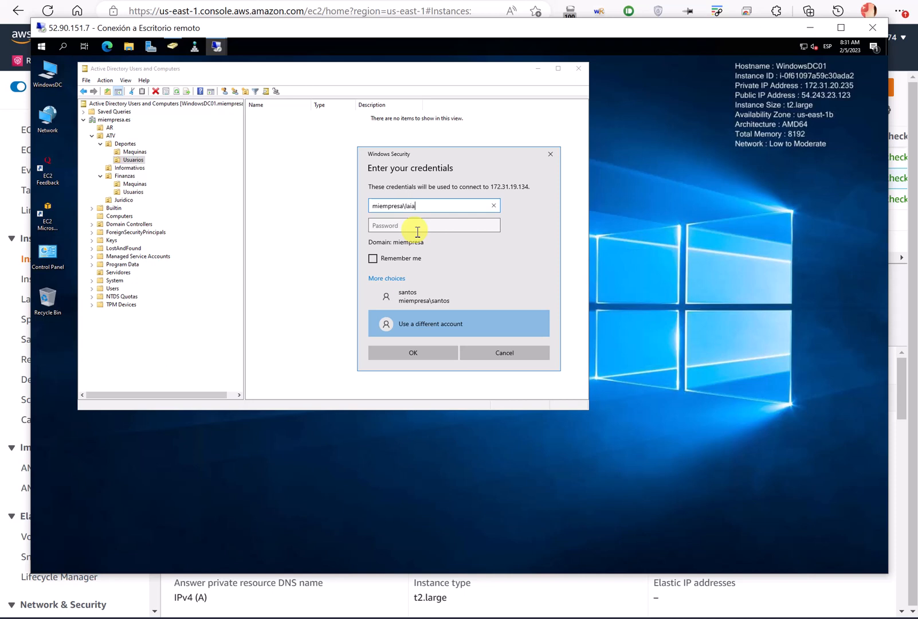
{"action": "left_click", "coordinate": [417, 232]}
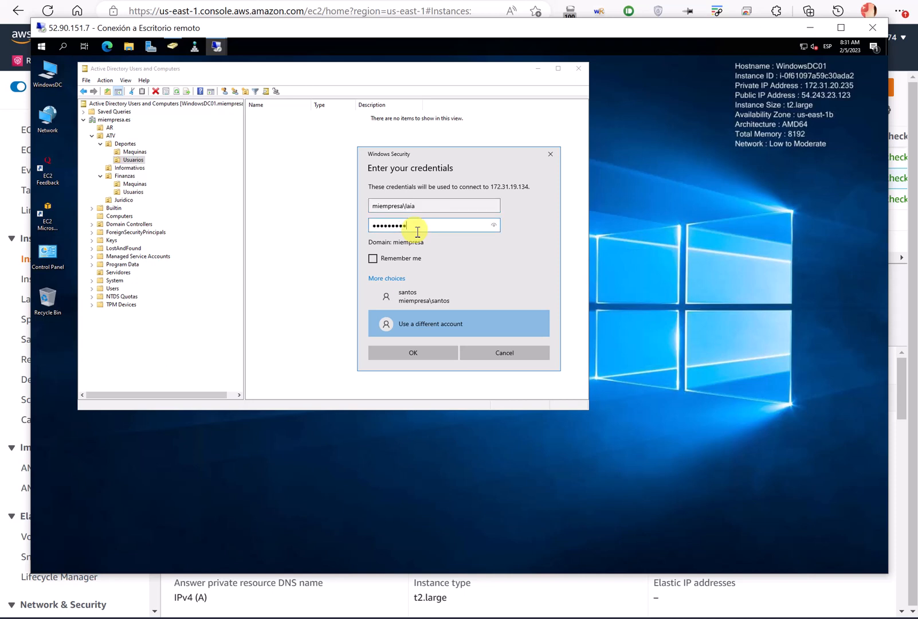
Submit the entered credentials for 172.31.19.134 and accept connecting despite the untrusted certificate.
{"action": "key", "text": "Return"}
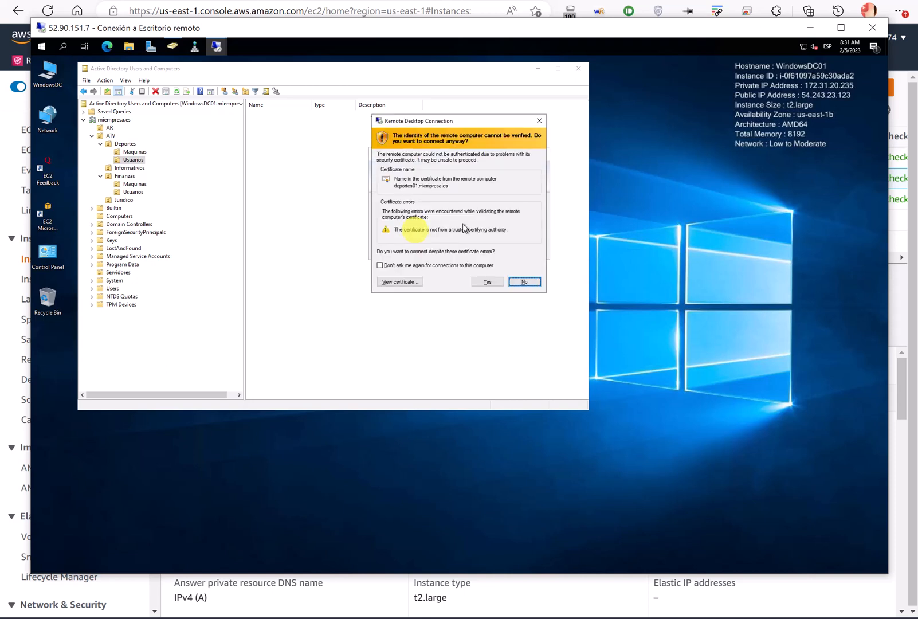
{"action": "left_click", "coordinate": [488, 282]}
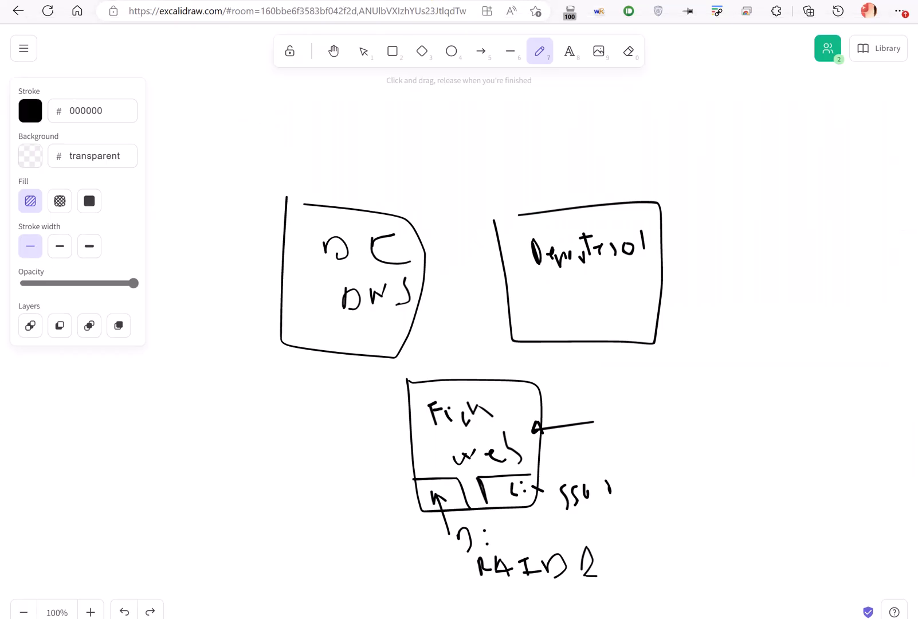
Annotate the Deportes01 box with the user's name and an arrow to the file server box, clear it, and return to the remote session.
{"action": "mouse_move", "coordinate": [551, 279]}
{"action": "left_mouse_down"}
{"action": "mouse_move", "coordinate": [549, 312]}
{"action": "mouse_move", "coordinate": [586, 288]}
{"action": "mouse_move", "coordinate": [600, 303]}
{"action": "left_mouse_up"}
{"action": "left_click_drag", "start_coordinate": [544, 302], "coordinate": [494, 395]}
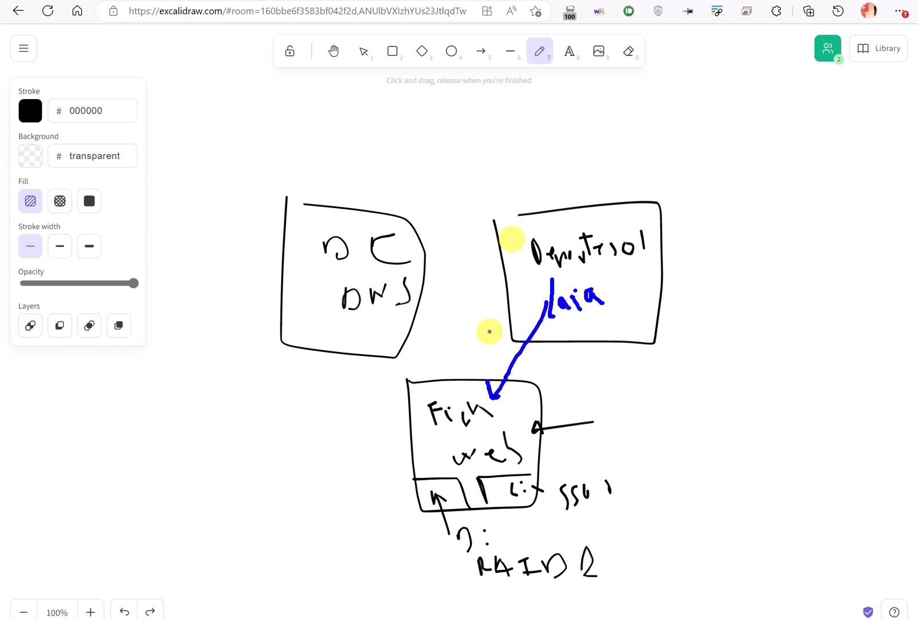
{"action": "key", "text": "Escape"}
{"action": "key", "text": "alt+Tab"}
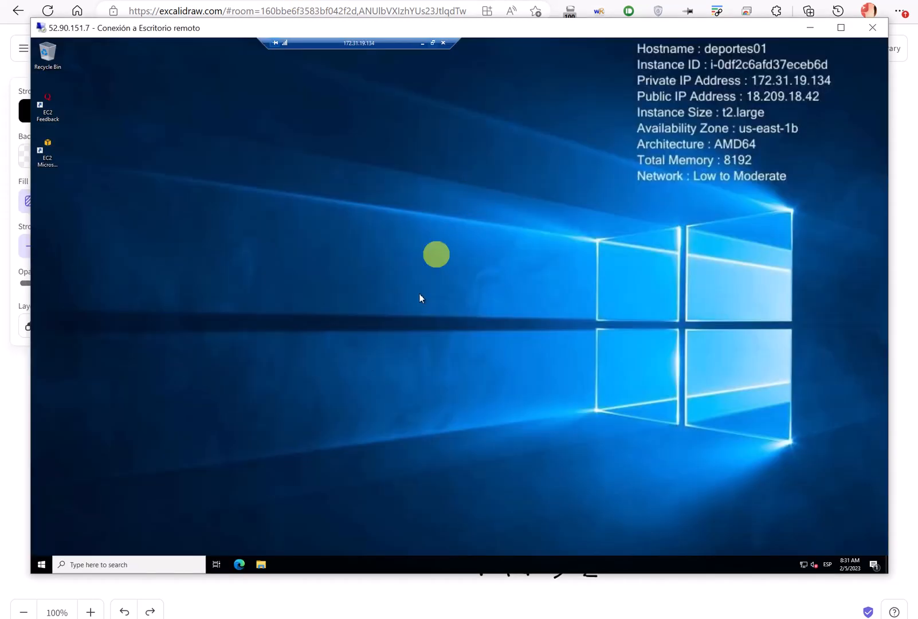
Disconnect the finanzas (D:) and logistica (E:) network drives under This PC on deportes01.
{"action": "left_click", "coordinate": [261, 564]}
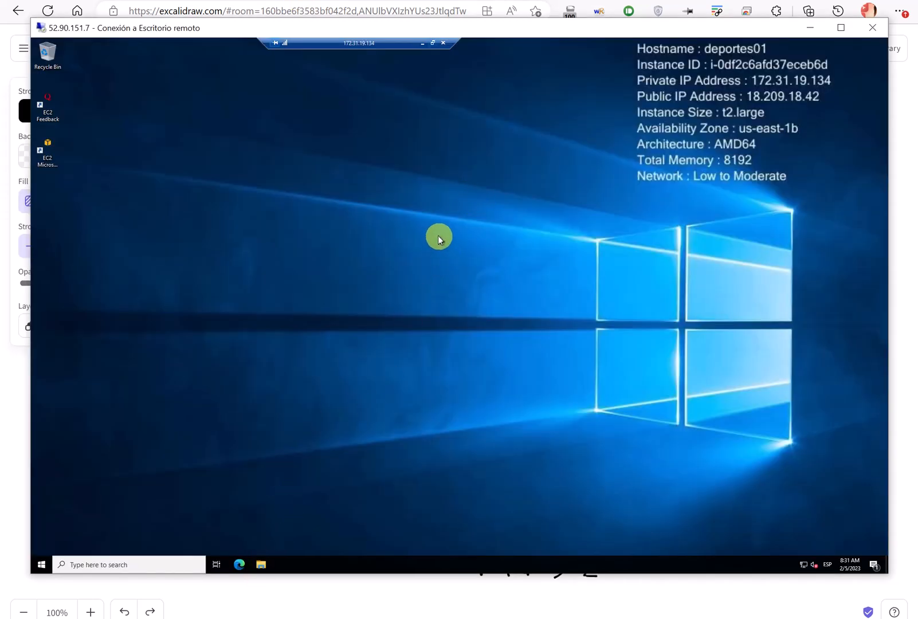
{"action": "left_click", "coordinate": [243, 269]}
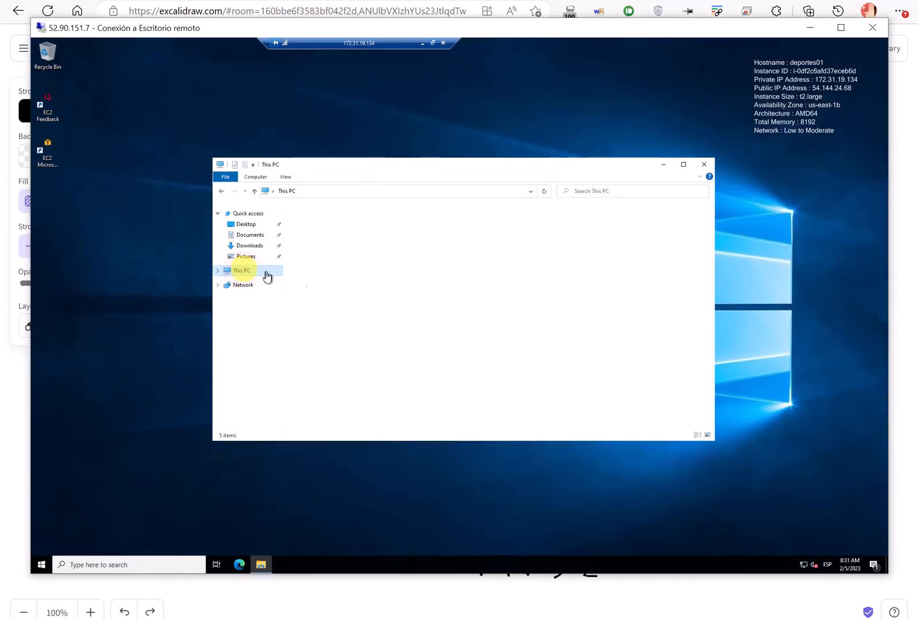
{"action": "right_click", "coordinate": [372, 356]}
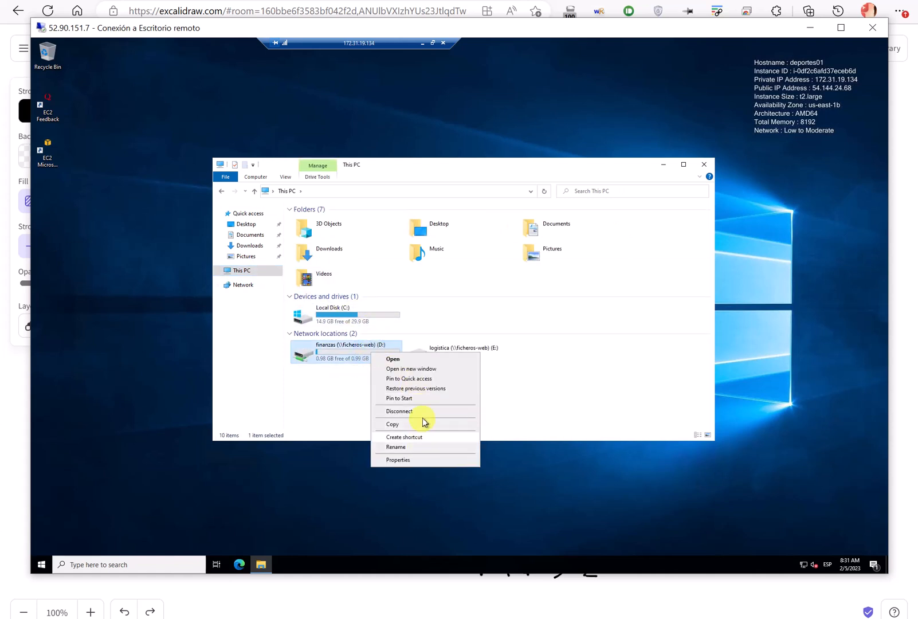
{"action": "left_click", "coordinate": [420, 410]}
{"action": "left_click", "coordinate": [359, 355]}
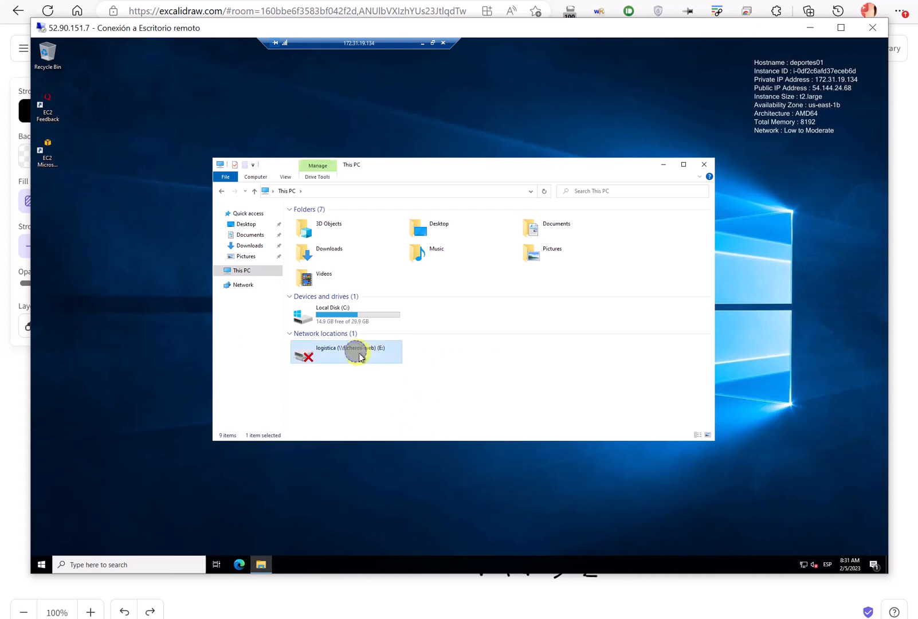
{"action": "right_click", "coordinate": [360, 355]}
{"action": "left_click", "coordinate": [401, 409]}
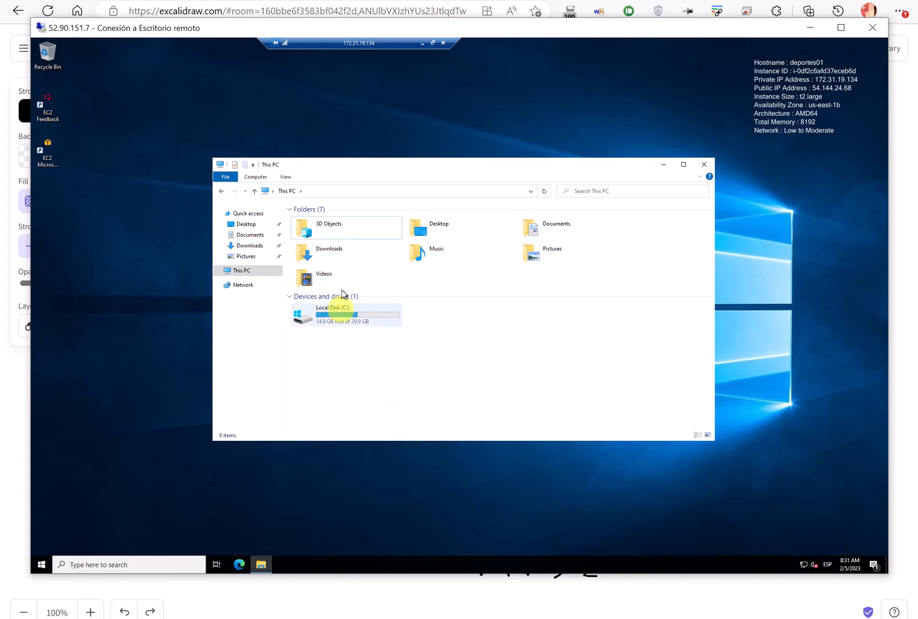
Enlarge the file browser window and open the network share \\ficheros-web\Finanzas.
{"action": "left_click_drag", "start_coordinate": [369, 166], "coordinate": [342, 152]}
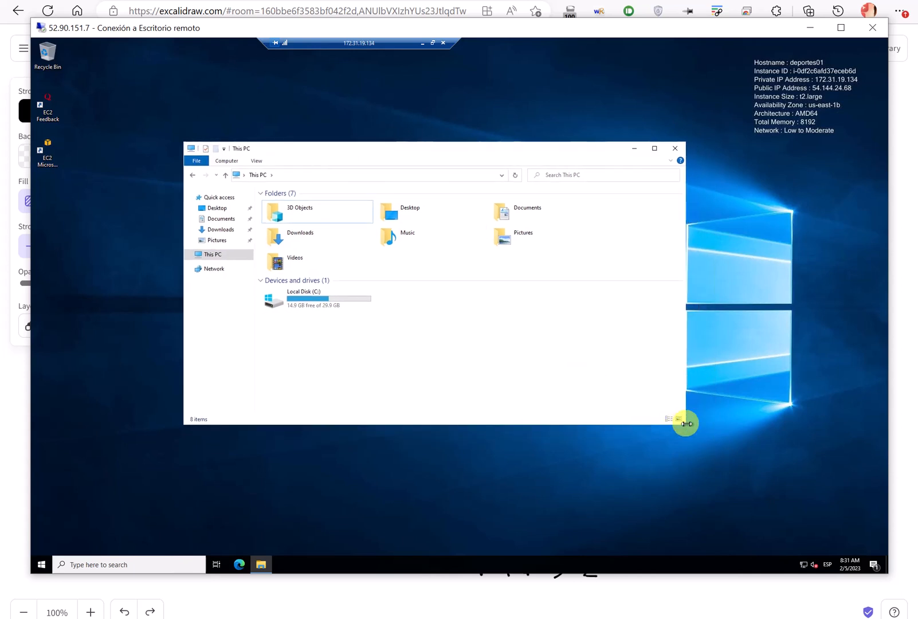
{"action": "left_click_drag", "start_coordinate": [686, 424], "coordinate": [717, 451]}
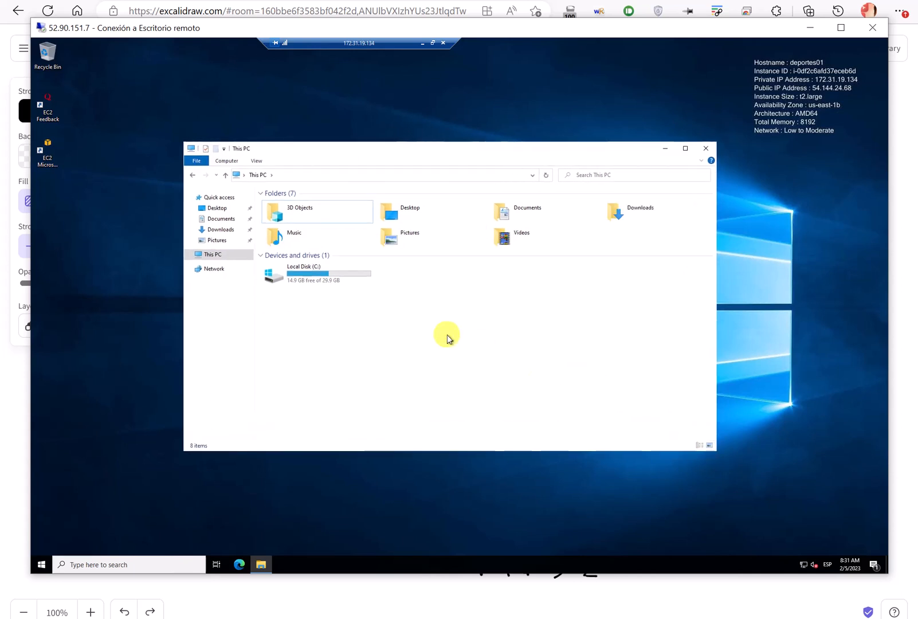
{"action": "left_click", "coordinate": [316, 174]}
{"action": "type", "text": "\\\\ficheros-web\\"}
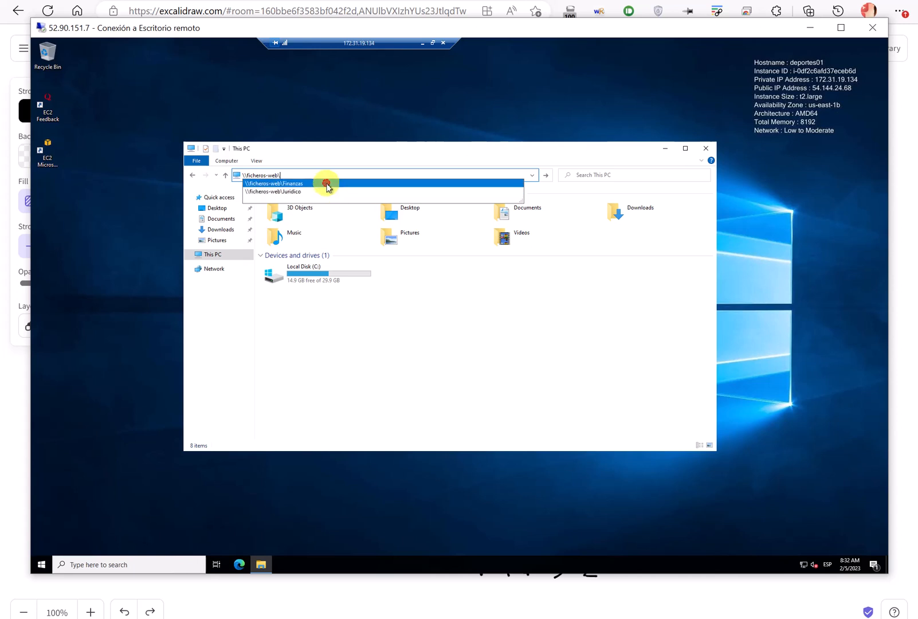
{"action": "left_click", "coordinate": [327, 183]}
Create a text document in the Finanzas share with the default name, containing "asdfasdfasdf", and save it.
{"action": "right_click", "coordinate": [364, 278]}
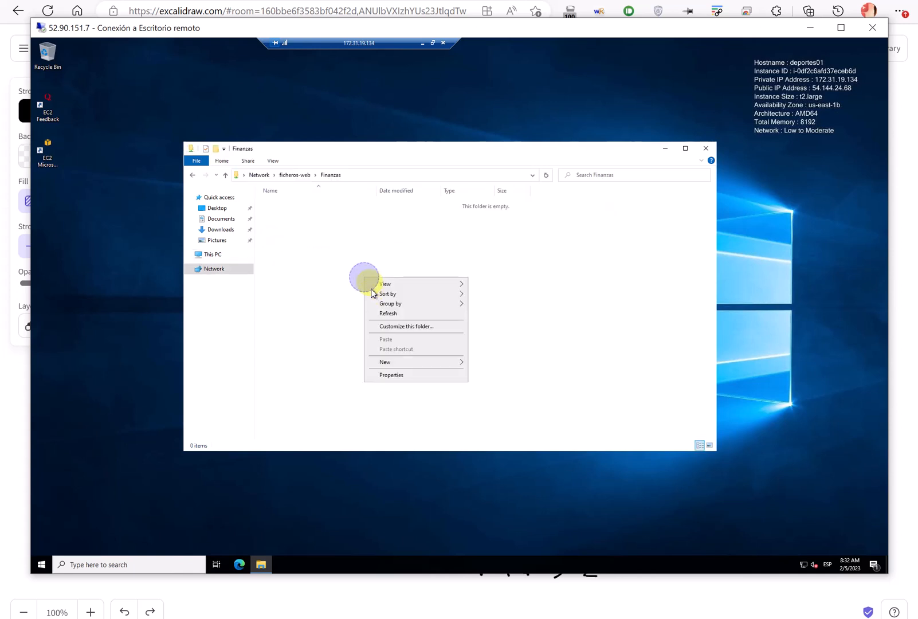
{"action": "left_click", "coordinate": [428, 361]}
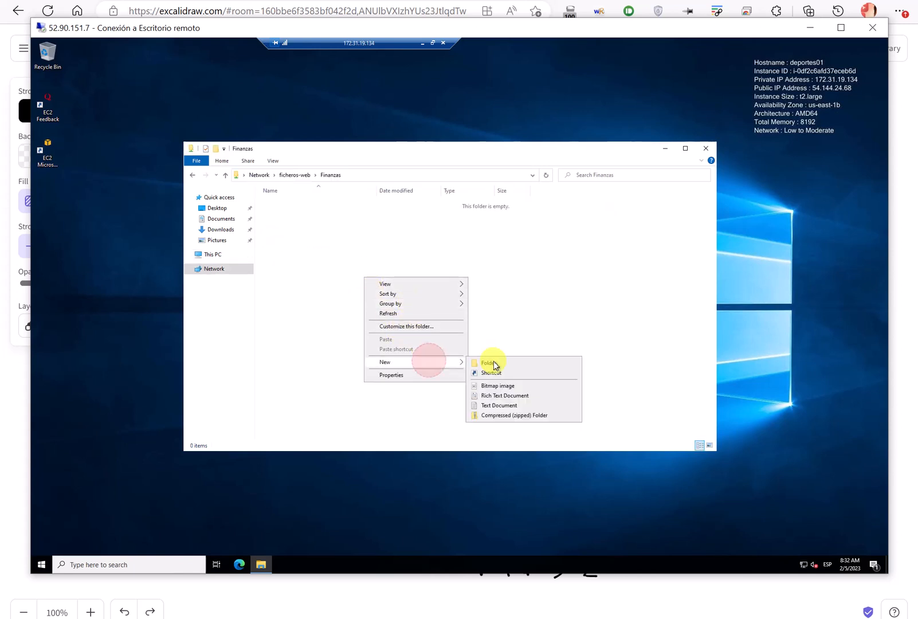
{"action": "left_click", "coordinate": [508, 405]}
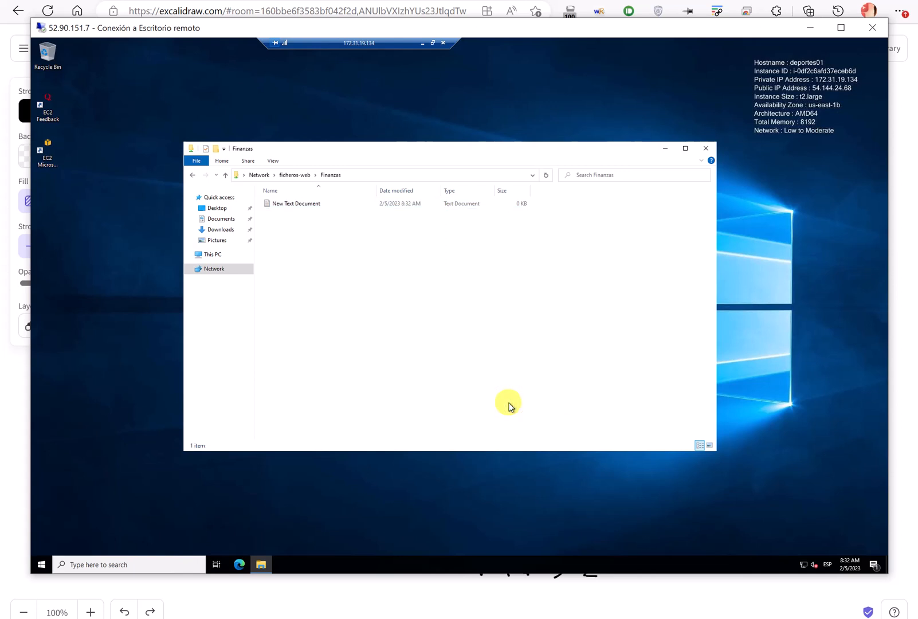
{"action": "double_click", "coordinate": [316, 204]}
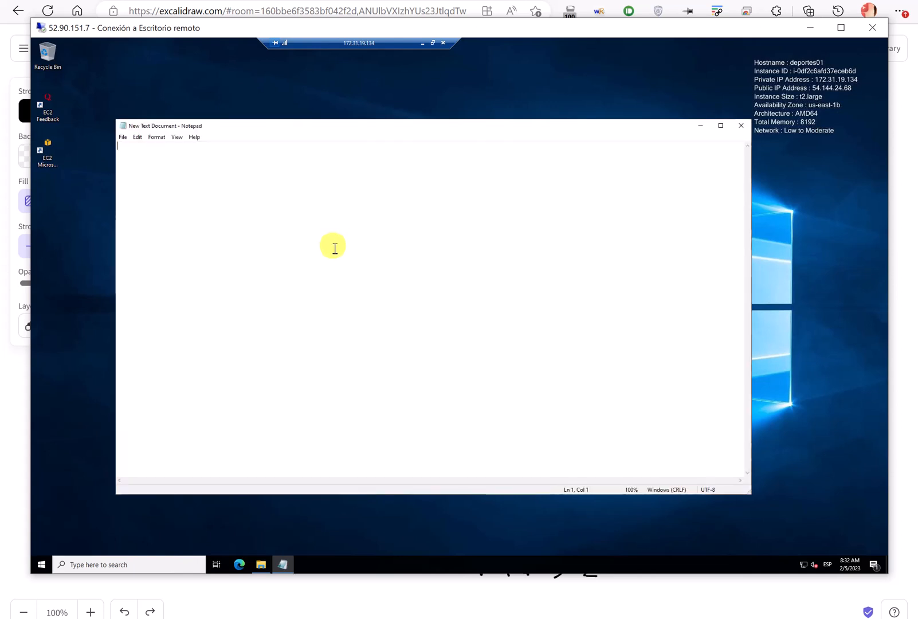
{"action": "type", "text": "asdfasdfasdf"}
{"action": "left_click", "coordinate": [741, 125]}
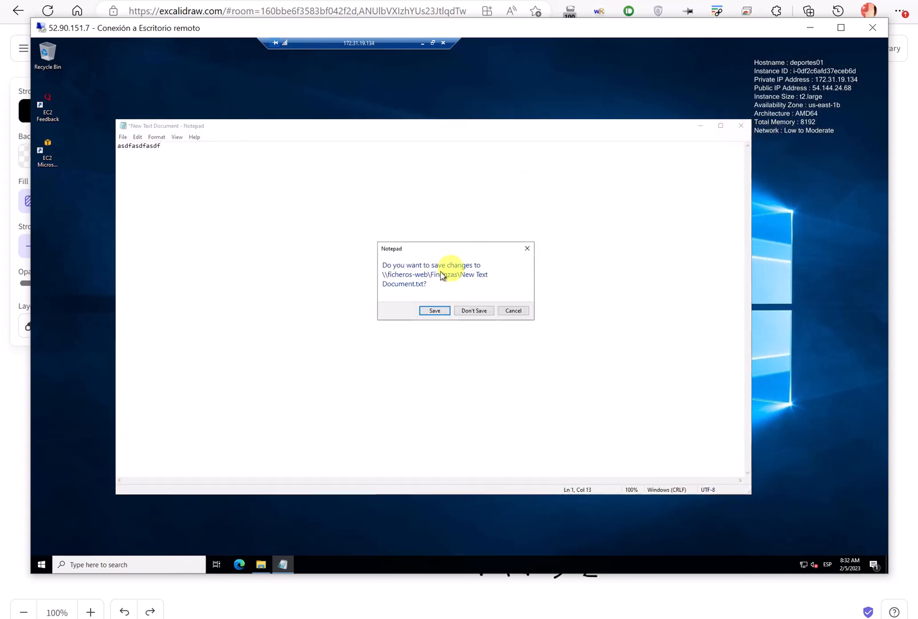
{"action": "left_click", "coordinate": [462, 310]}
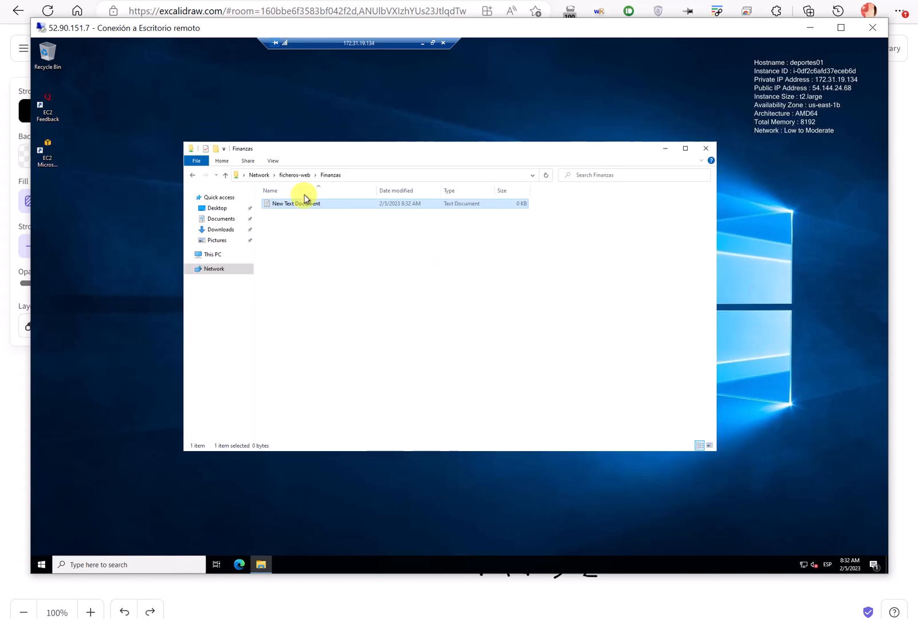
Open the network share \\ficheros-web\Juridico.
{"action": "left_click", "coordinate": [377, 175]}
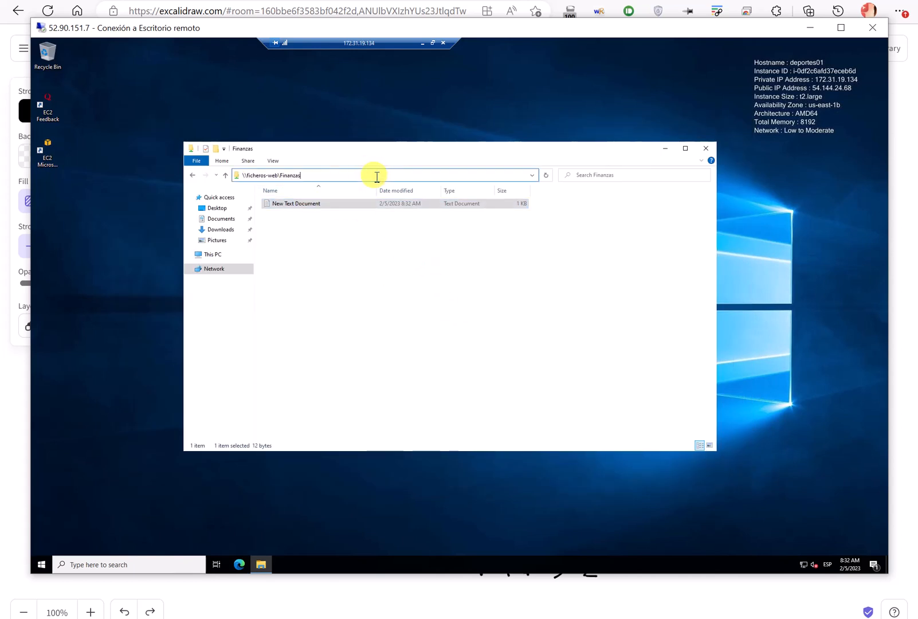
{"action": "key", "text": "BackSpace"}
{"action": "key", "text": "BackSpace"}
{"action": "key", "text": "BackSpace"}
{"action": "key", "text": "BackSpace"}
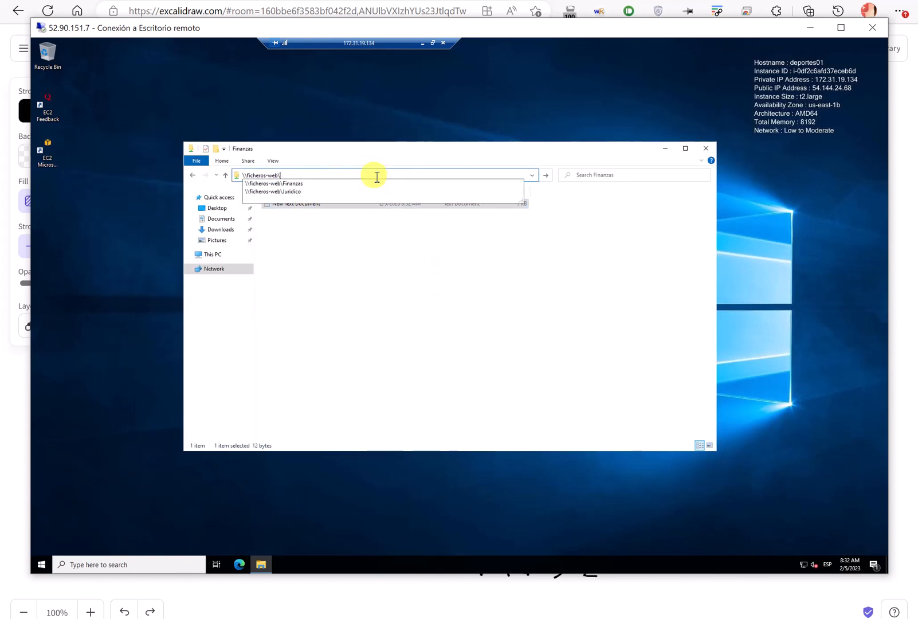
{"action": "key", "text": "Down"}
{"action": "key", "text": "Down"}
{"action": "key", "text": "Return"}
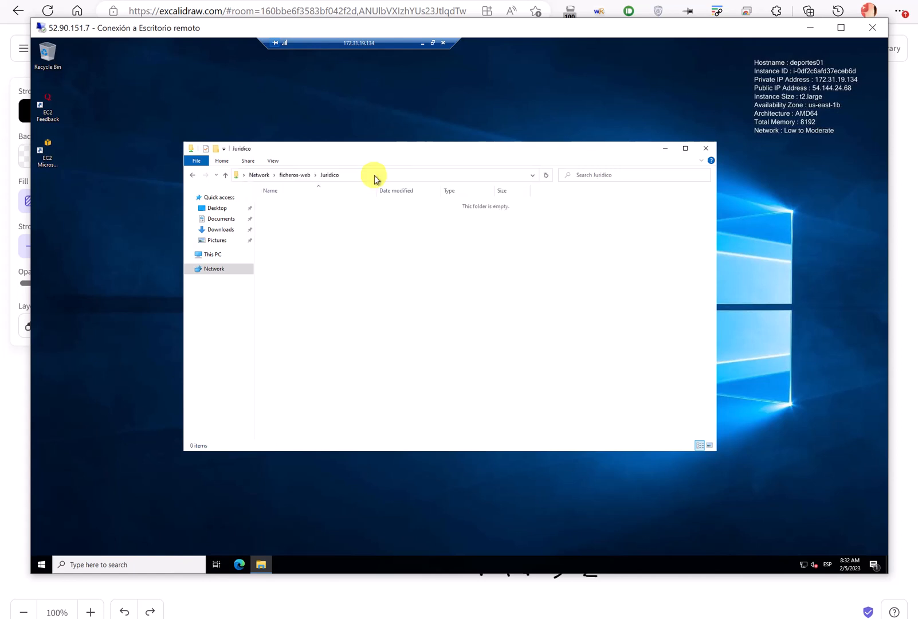
Try to create a text document in the Juridico share.
{"action": "left_click", "coordinate": [295, 242]}
{"action": "mouse_move", "coordinate": [359, 337]}
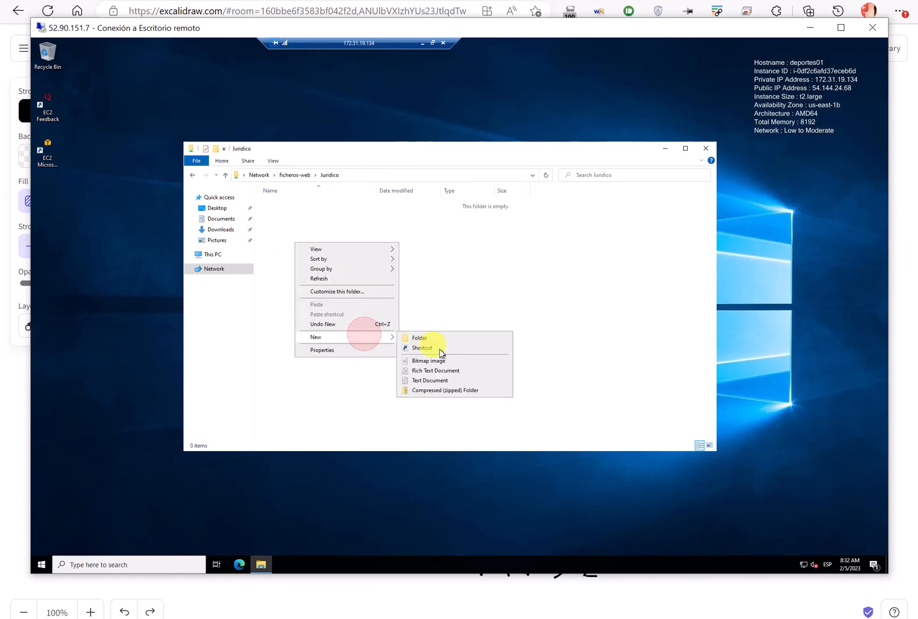
{"action": "left_click", "coordinate": [453, 380]}
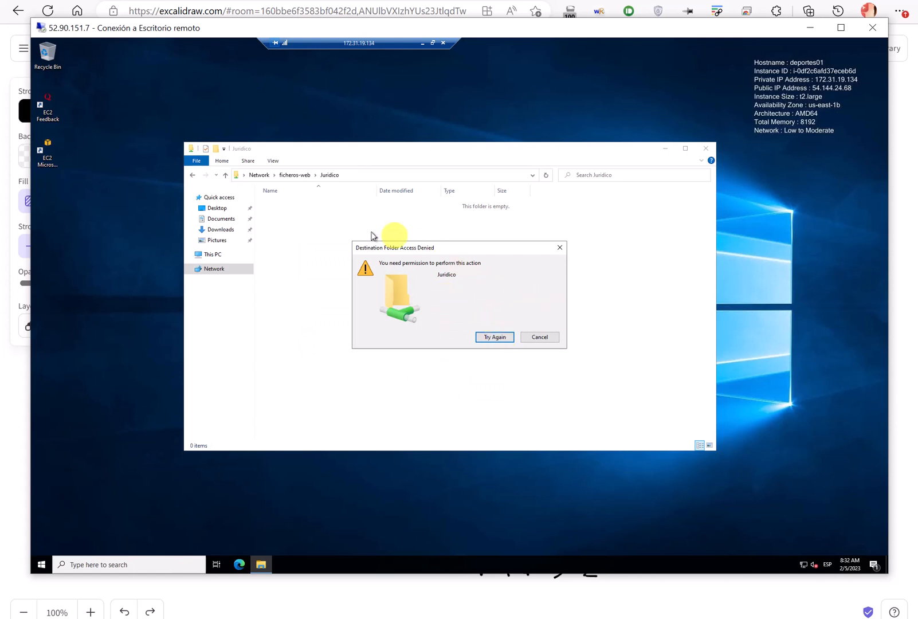
{"action": "key", "text": "Escape"}
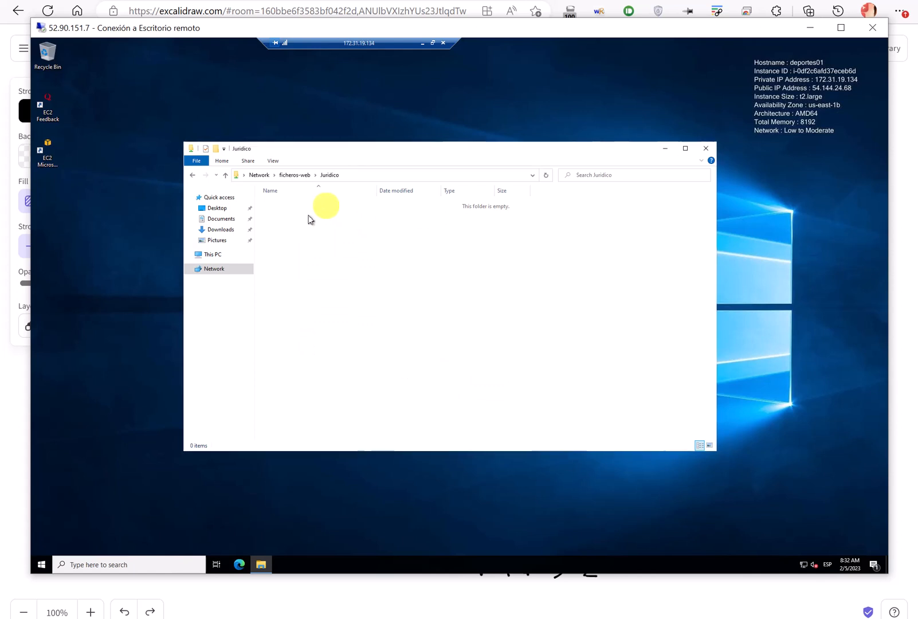
Switch to the file server's remote session at 172.31.17.120 and open the Juridico folder in F:\Documentos.
{"action": "left_click", "coordinate": [423, 43]}
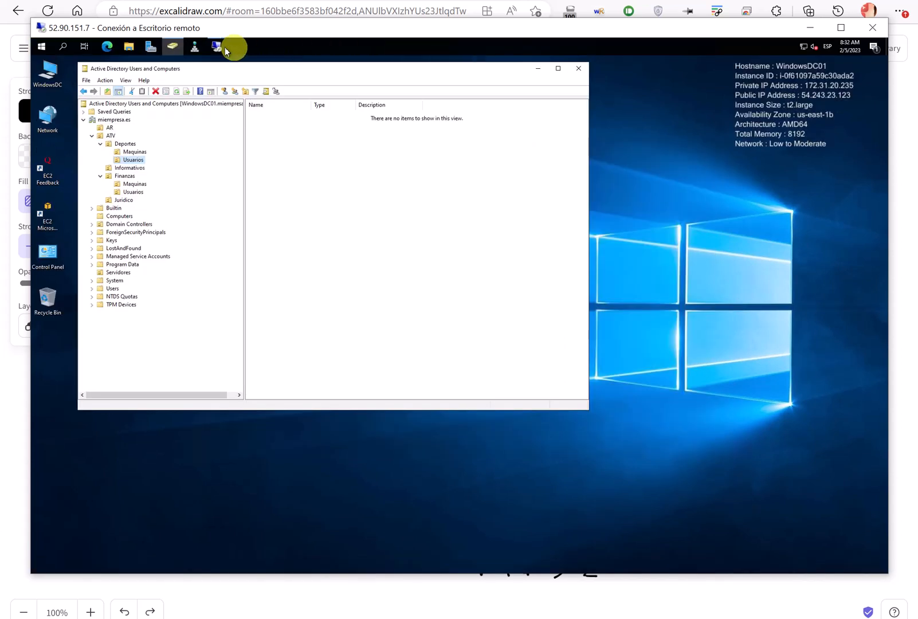
{"action": "mouse_move", "coordinate": [217, 48]}
{"action": "left_click", "coordinate": [168, 98]}
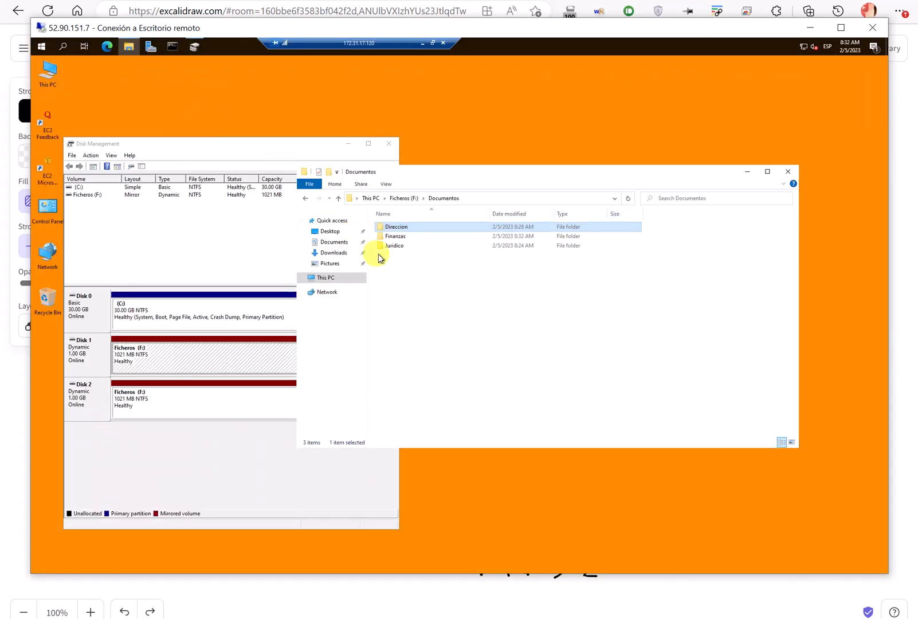
{"action": "left_click", "coordinate": [399, 247]}
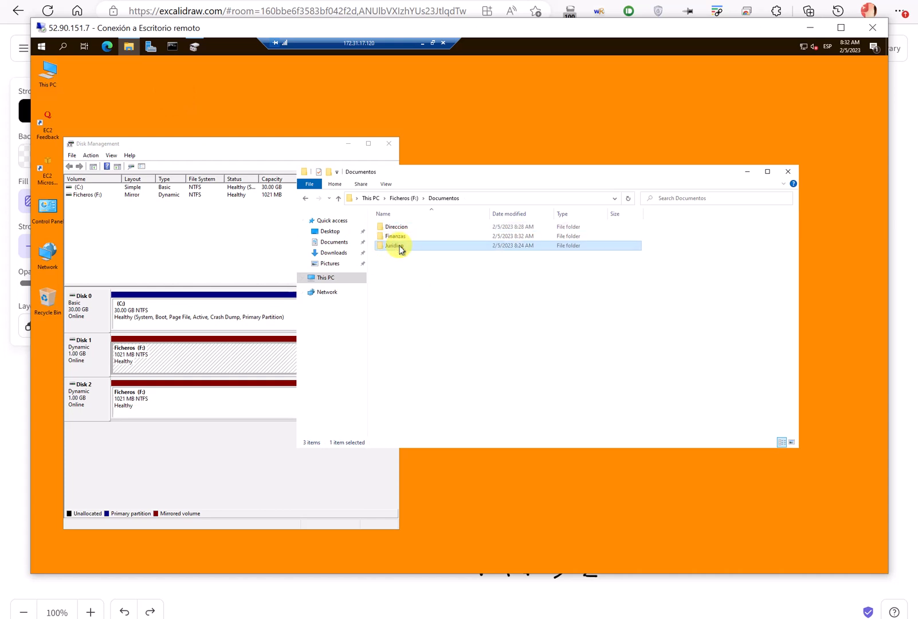
{"action": "double_click", "coordinate": [399, 247]}
Create a text document named 101 in the Juridico folder.
{"action": "right_click", "coordinate": [411, 281]}
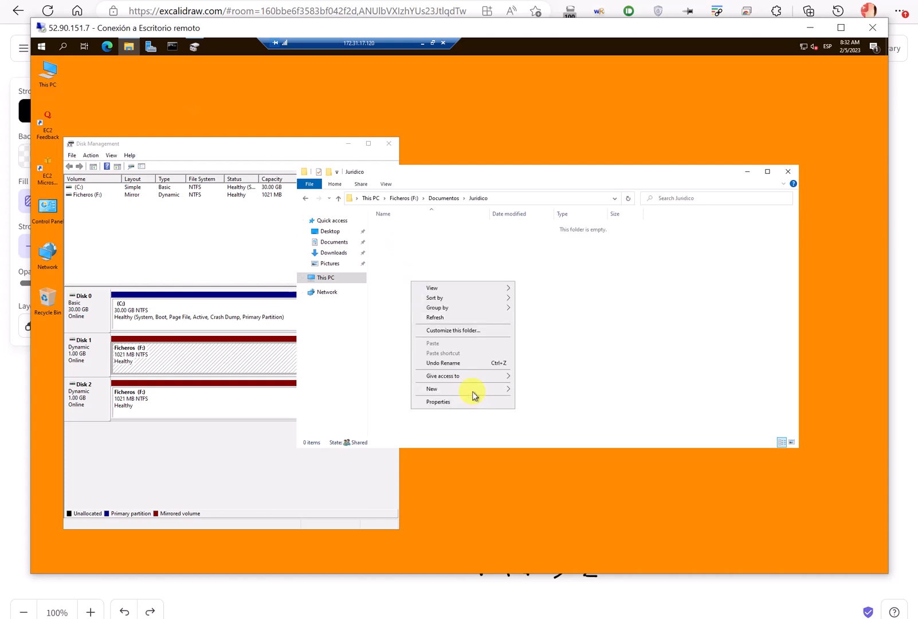
{"action": "left_click", "coordinate": [476, 389]}
{"action": "left_click", "coordinate": [555, 436]}
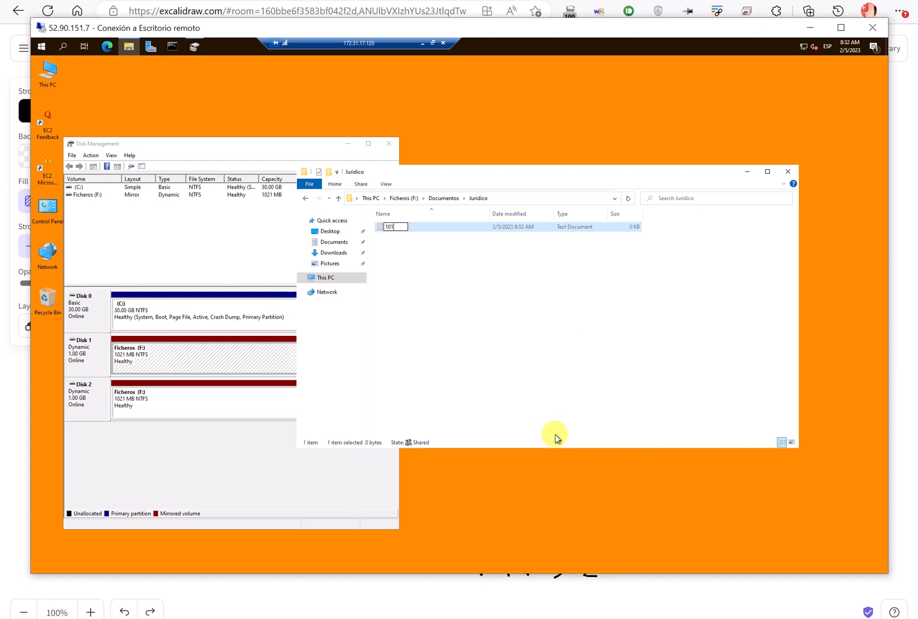
{"action": "key", "text": "Return"}
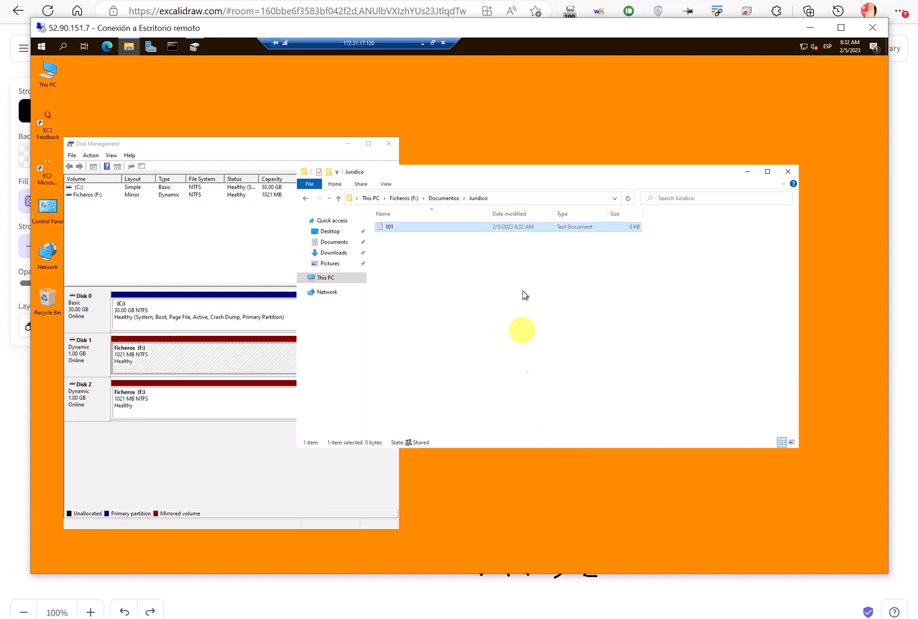
Return to the WindowsDC01 desktop and set its taskbar buttons to never combine.
{"action": "left_click", "coordinate": [423, 44]}
{"action": "right_click", "coordinate": [298, 44]}
{"action": "left_click", "coordinate": [292, 50]}
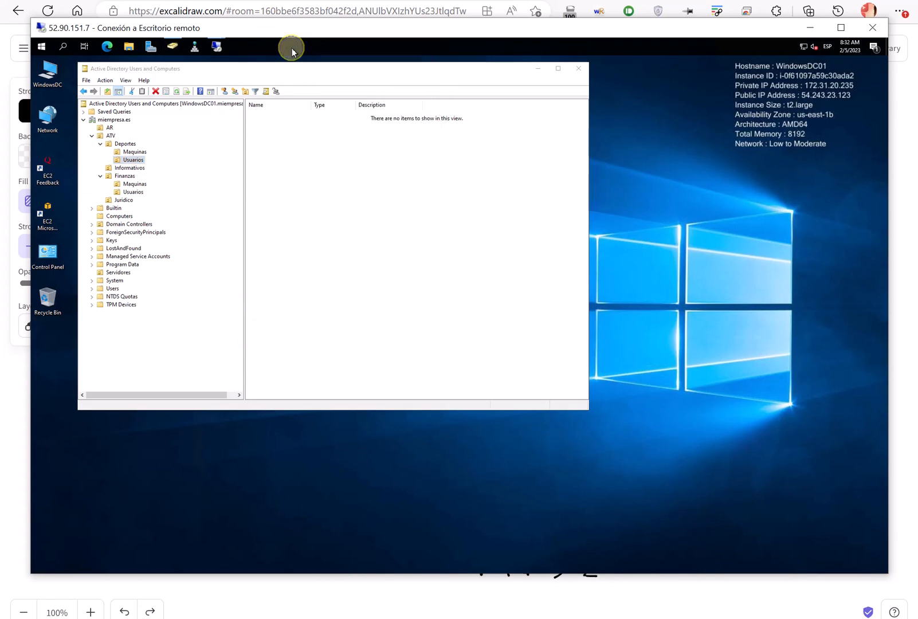
{"action": "right_click", "coordinate": [291, 51]}
{"action": "left_click", "coordinate": [352, 234]}
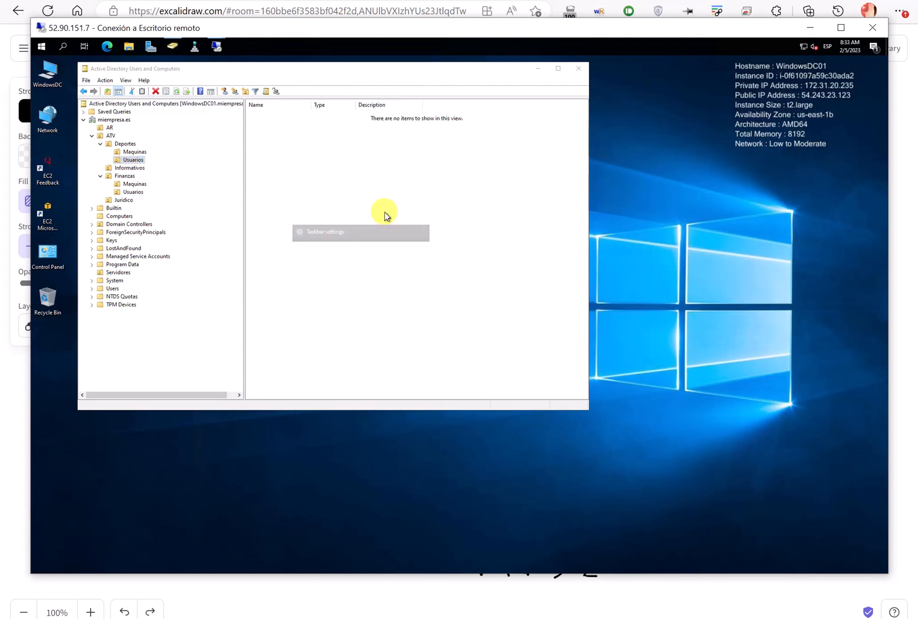
{"action": "scroll", "coordinate": [409, 343], "scroll_direction": "down", "scroll_amount": 3}
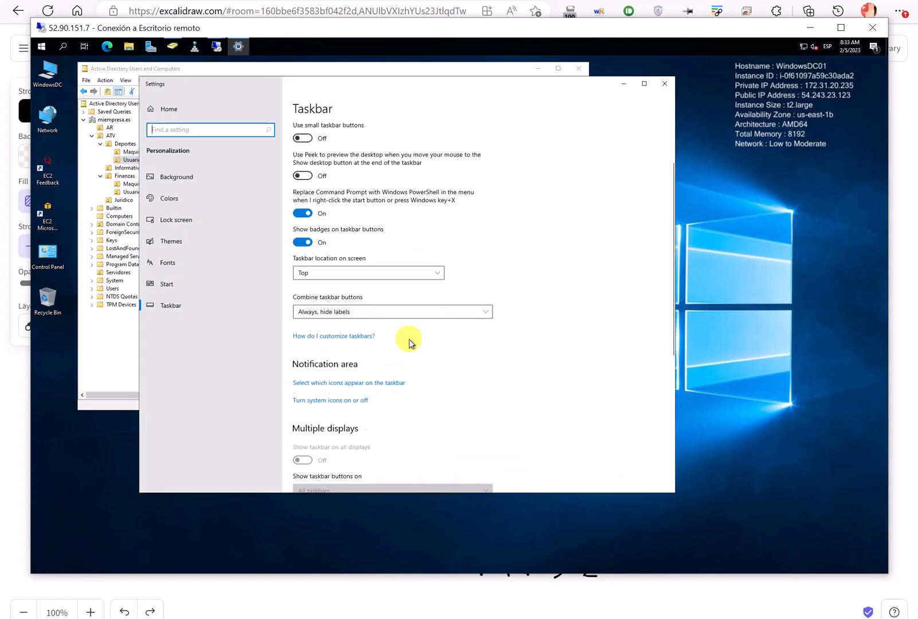
{"action": "scroll", "coordinate": [409, 343], "scroll_direction": "down", "scroll_amount": 5}
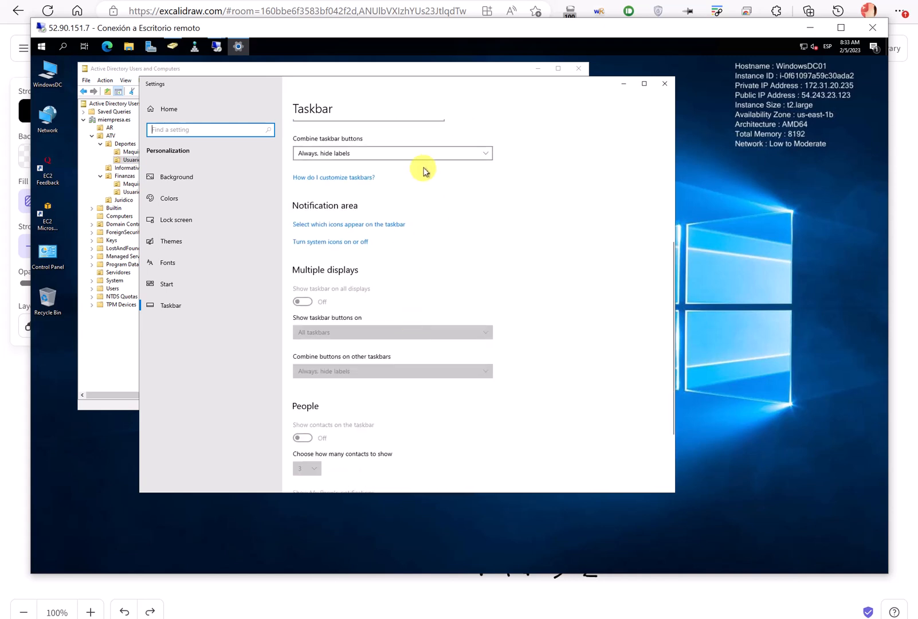
{"action": "left_click", "coordinate": [419, 154]}
{"action": "left_click", "coordinate": [363, 179]}
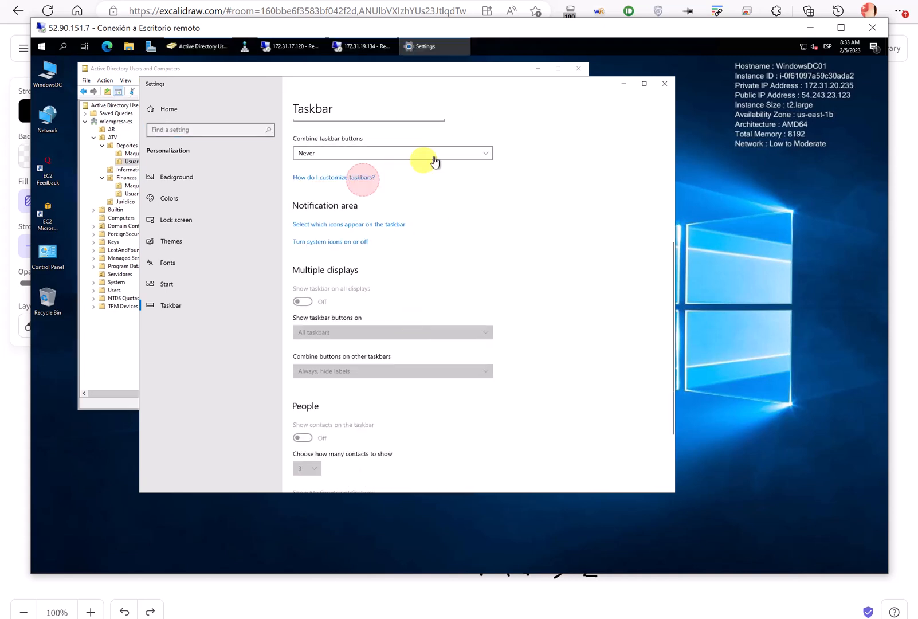
Close the taskbar settings and switch to the deportes01 remote session at 172.31.19.134.
{"action": "left_click", "coordinate": [666, 84]}
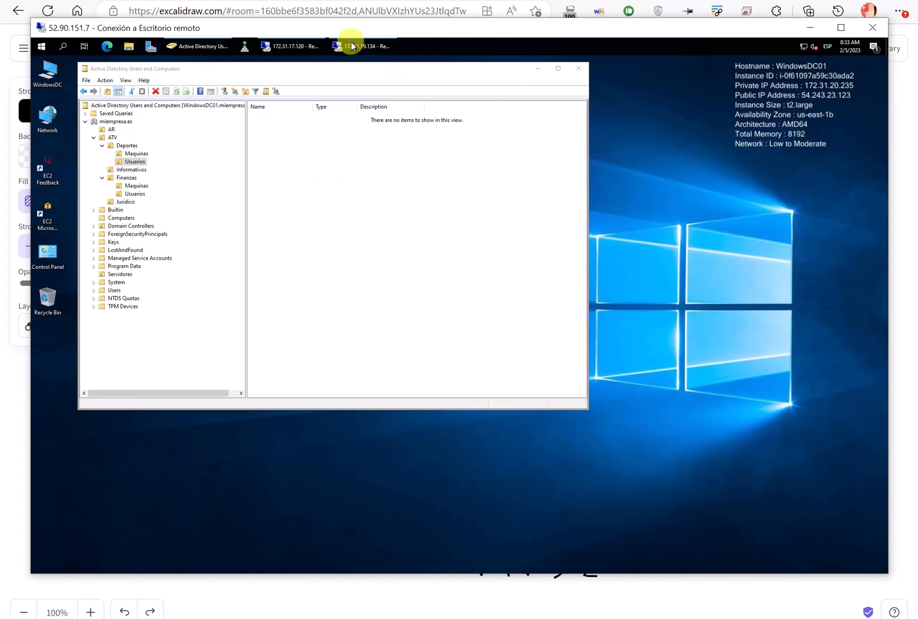
{"action": "left_click", "coordinate": [300, 52]}
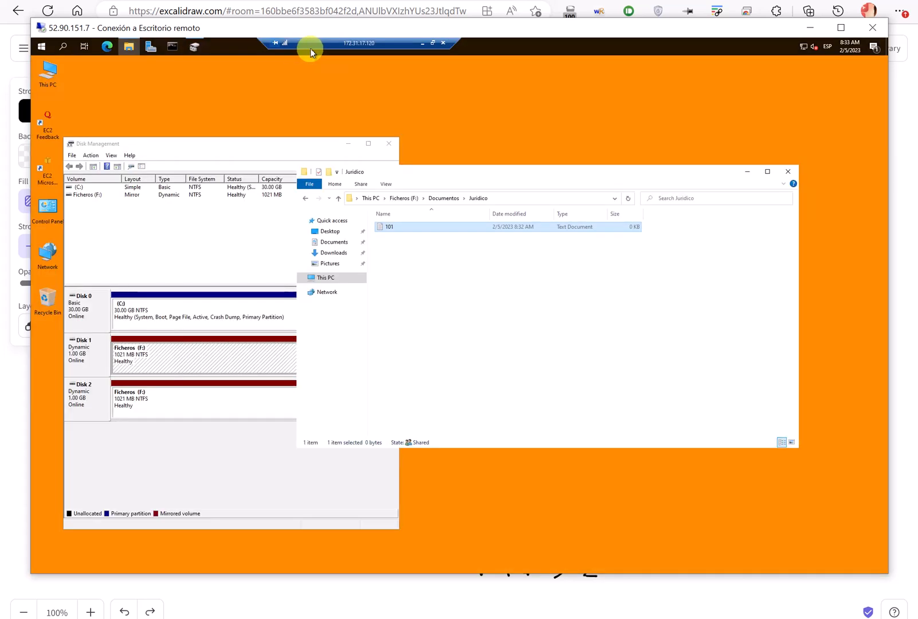
{"action": "left_click", "coordinate": [422, 43]}
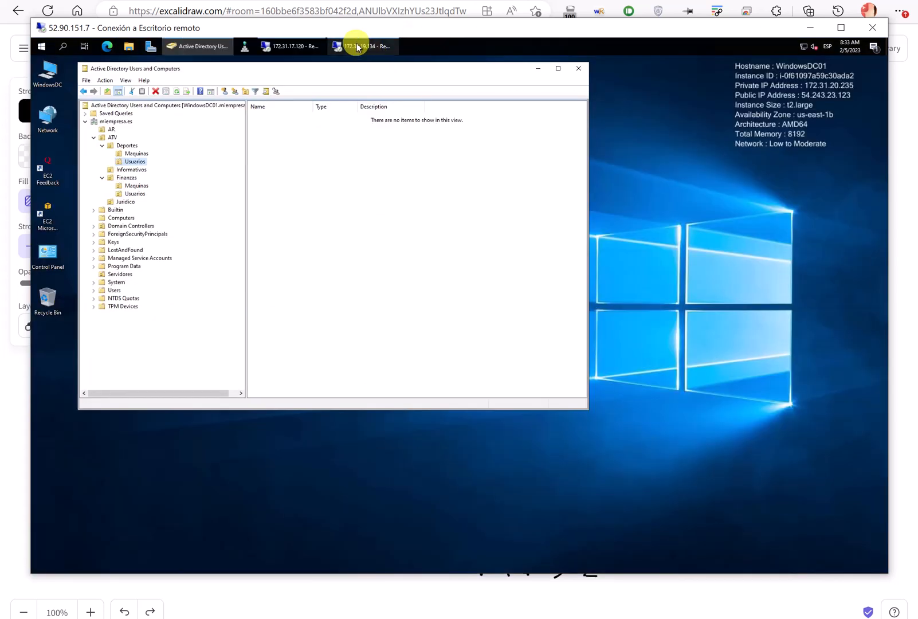
{"action": "left_click", "coordinate": [361, 46]}
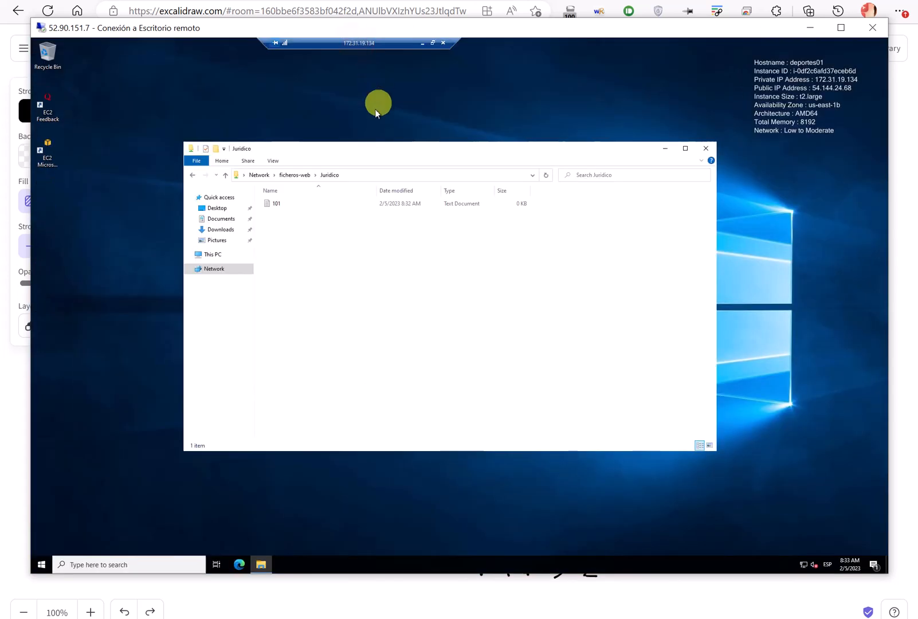
Try to rename the 101 text document in the Juridico share to asdf.
{"action": "left_click", "coordinate": [269, 205]}
{"action": "right_click", "coordinate": [278, 206]}
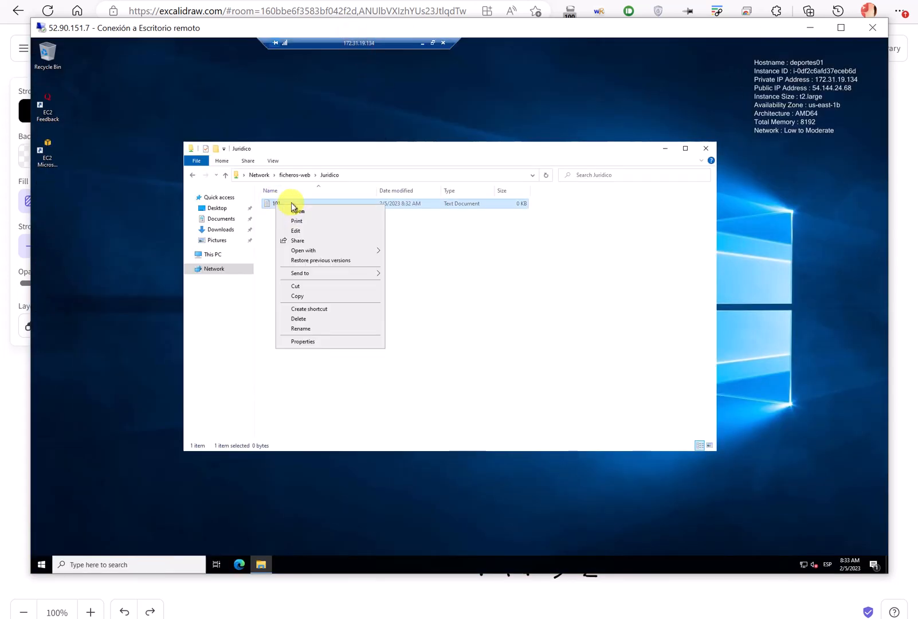
{"action": "left_click", "coordinate": [291, 204]}
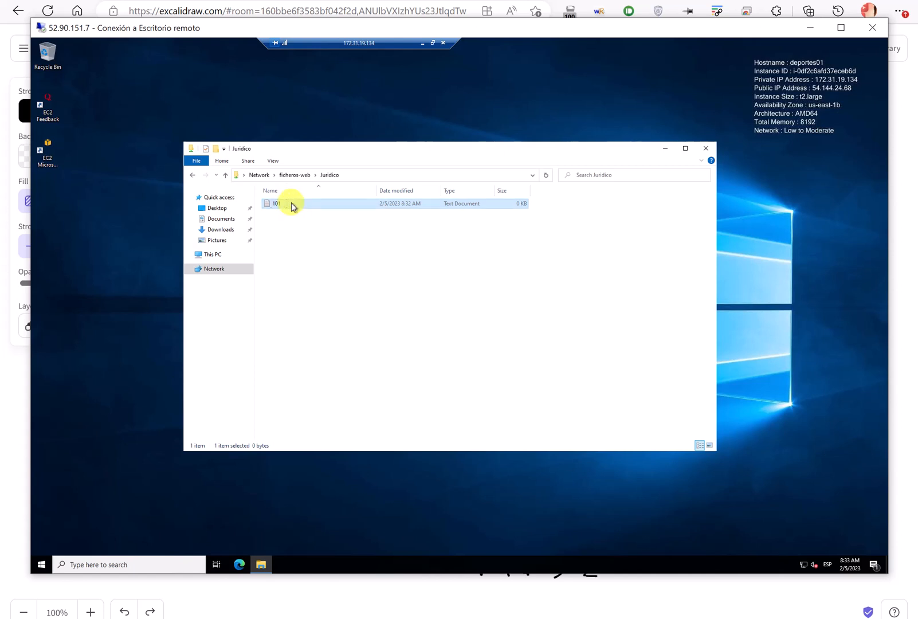
{"action": "right_click", "coordinate": [291, 205]}
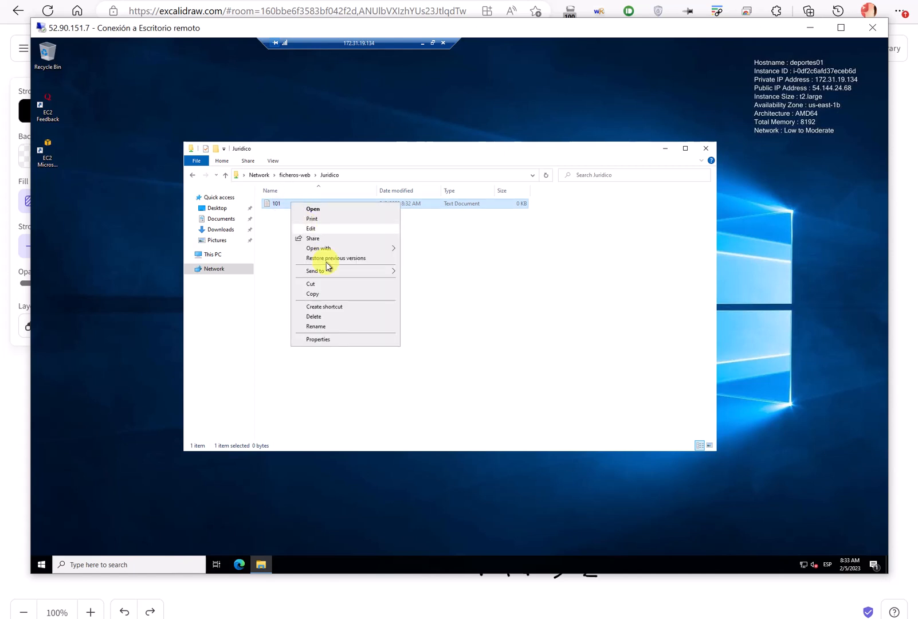
{"action": "left_click", "coordinate": [338, 326]}
{"action": "type", "text": "asdf"}
{"action": "key", "text": "Return"}
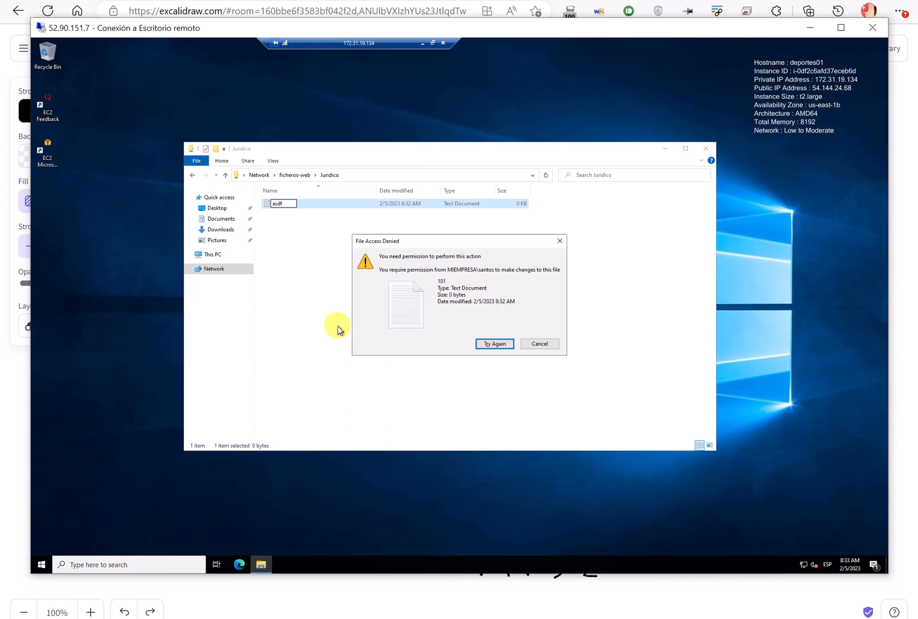
{"action": "key", "text": "Escape"}
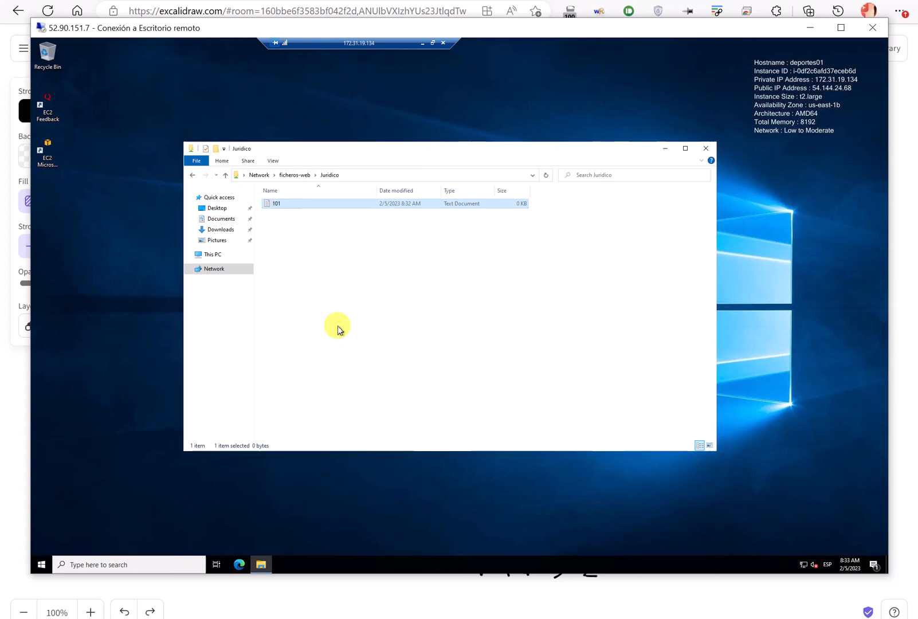
Try to open the hidden share \\ficheros-web\Direccion$ from File Explorer.
{"action": "left_click", "coordinate": [363, 175]}
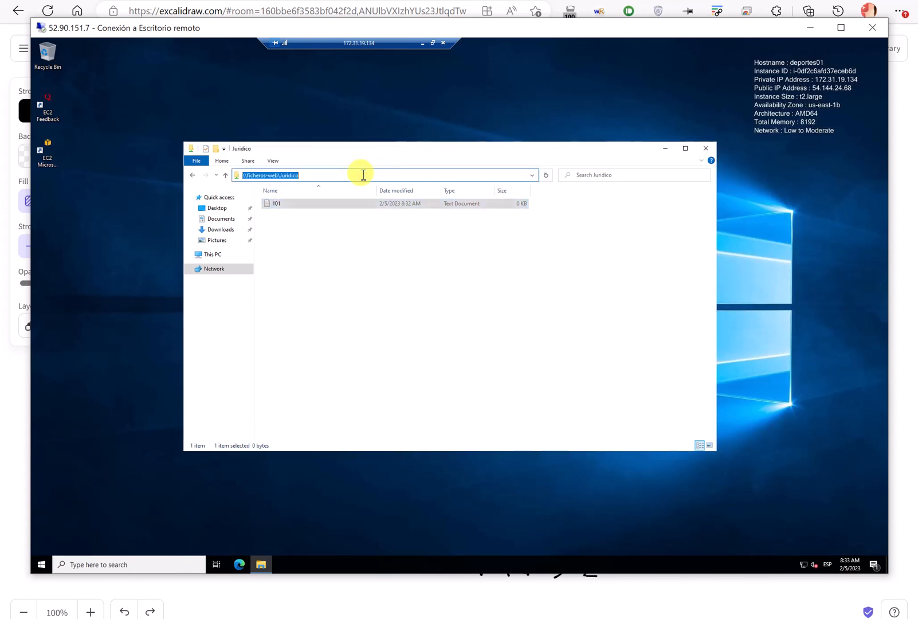
{"action": "key", "text": "BackSpace"}
{"action": "key", "text": "BackSpace"}
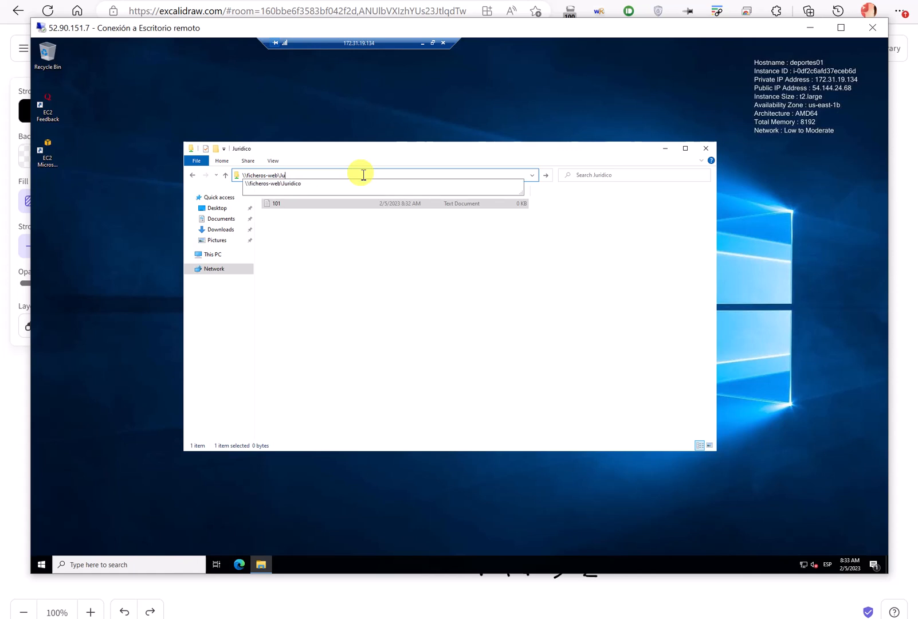
{"action": "key", "text": "BackSpace"}
{"action": "type", "text": "Direccion$"}
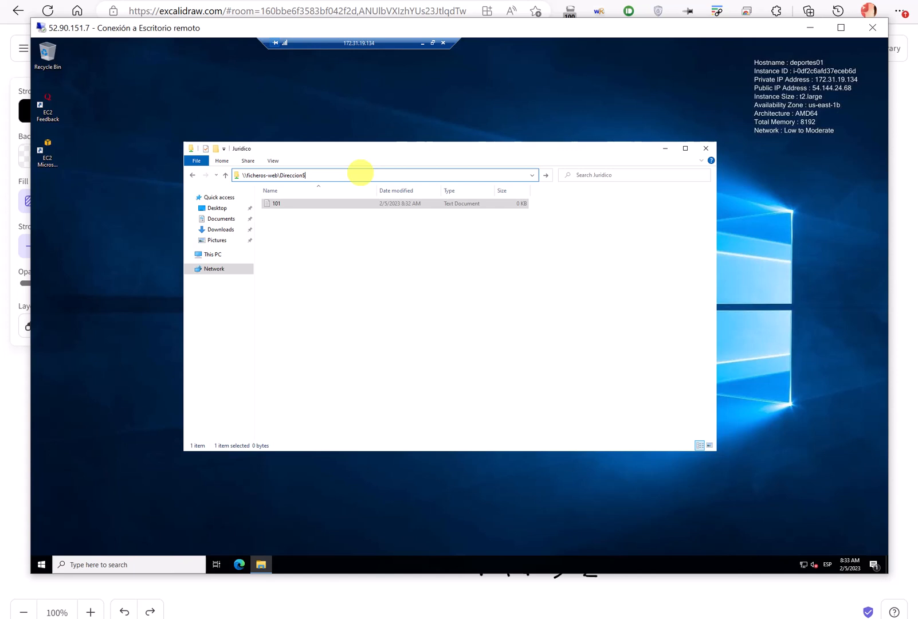
{"action": "key", "text": "Return"}
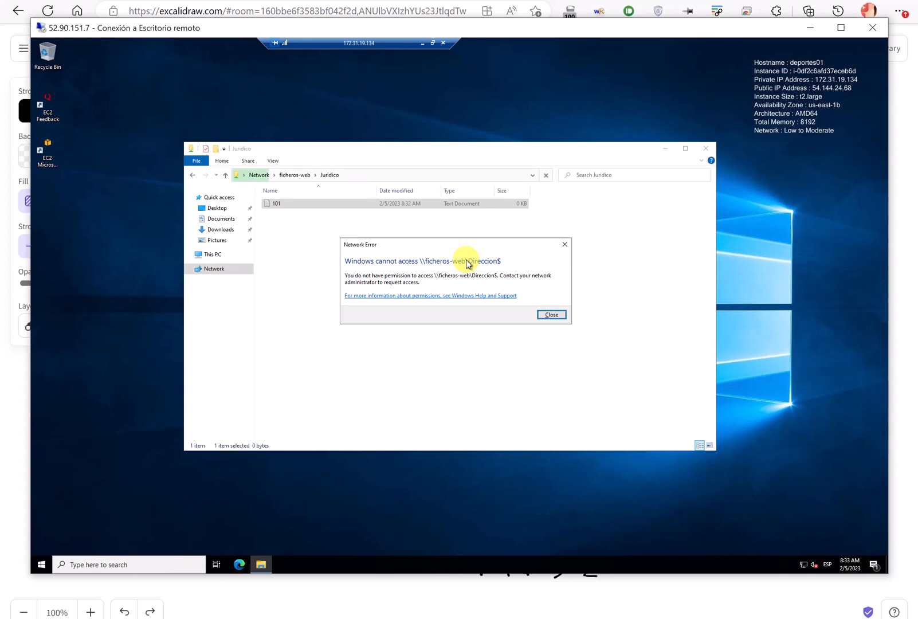
{"action": "left_click_drag", "start_coordinate": [436, 206], "coordinate": [442, 247]}
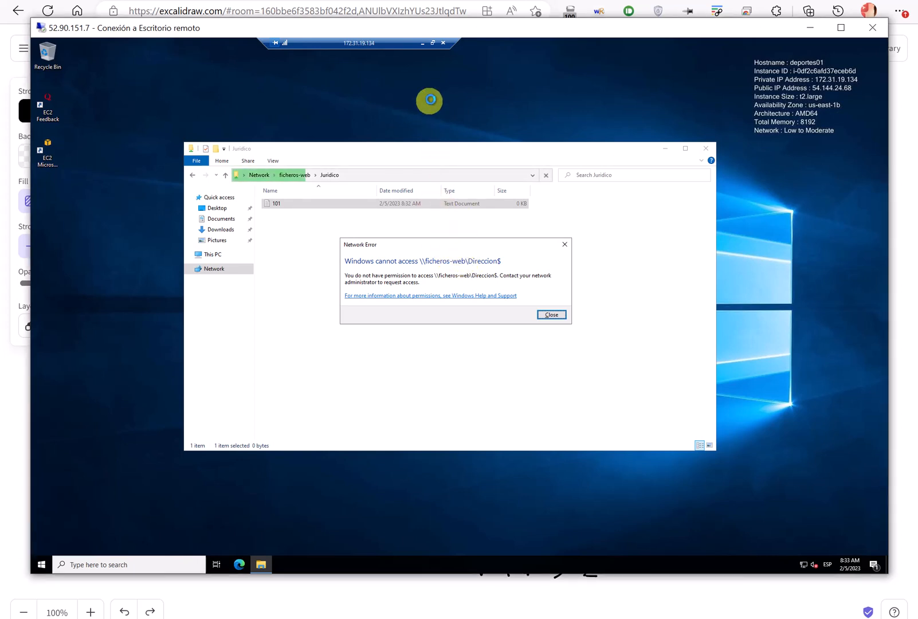
Return to the WindowsDC01 desktop, bring up DNS Manager in an enlarged window and expand the WINDOWSDC01 server.
{"action": "left_click", "coordinate": [420, 44]}
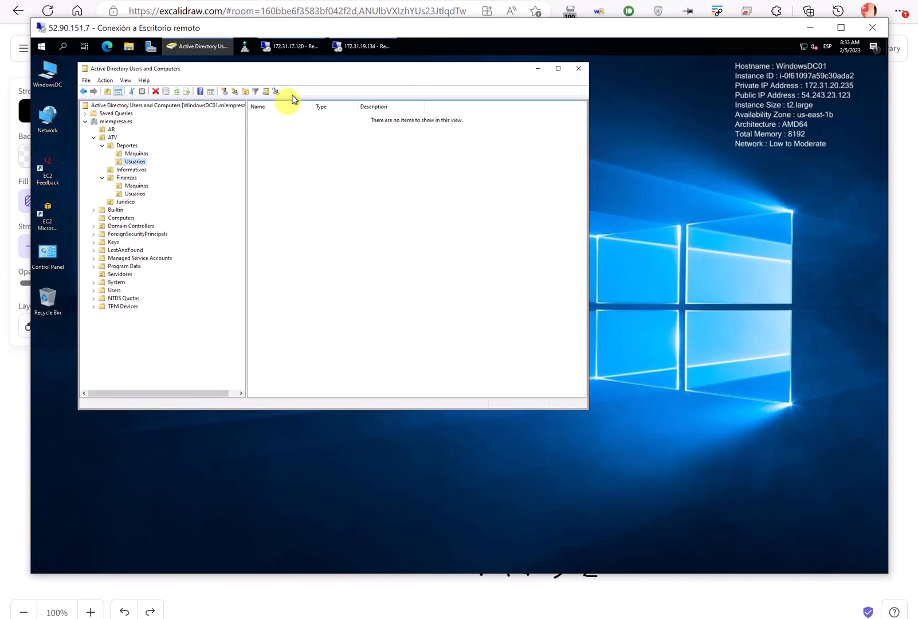
{"action": "left_click", "coordinate": [200, 47]}
{"action": "left_click", "coordinate": [212, 48]}
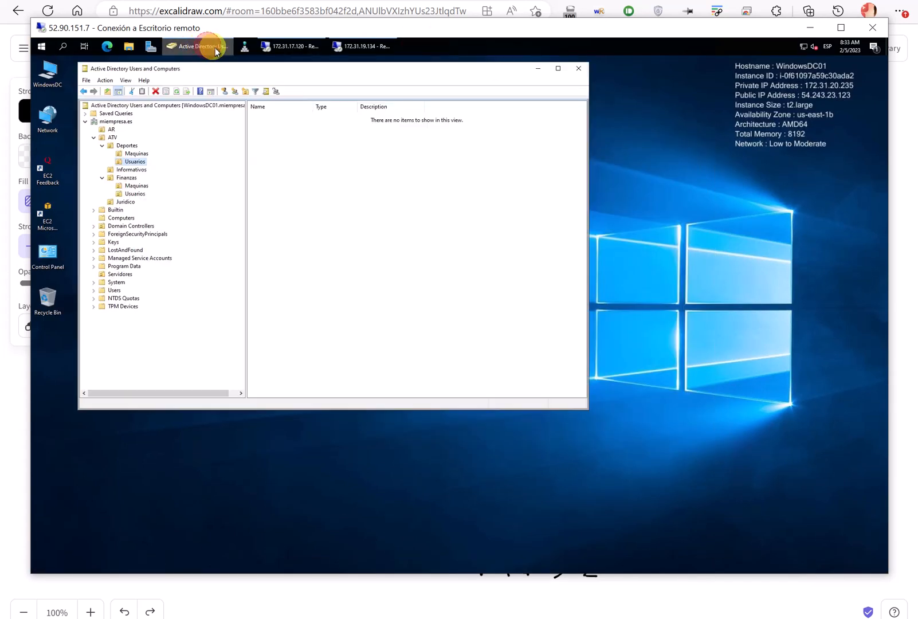
{"action": "left_click", "coordinate": [241, 49]}
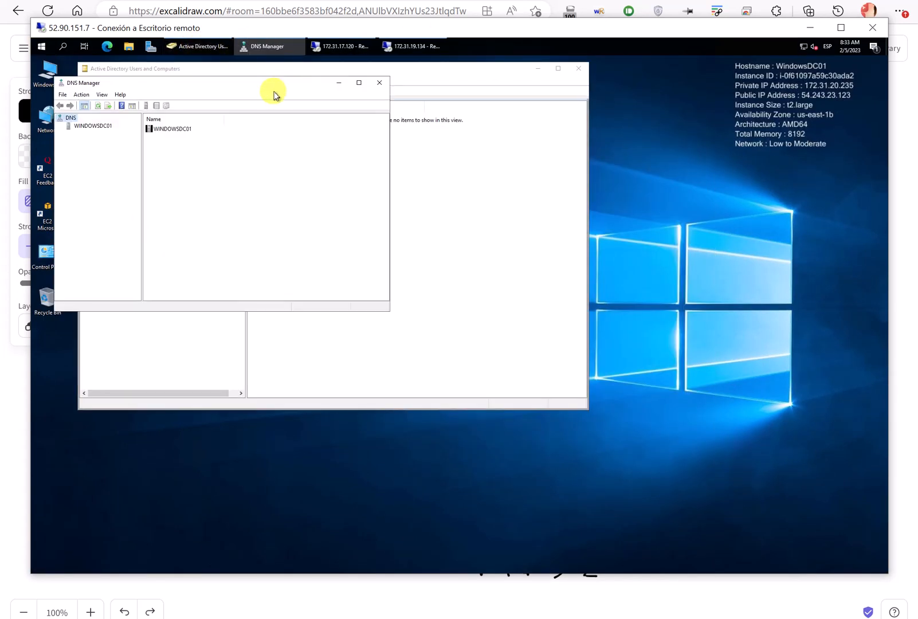
{"action": "left_click_drag", "start_coordinate": [275, 84], "coordinate": [471, 115]}
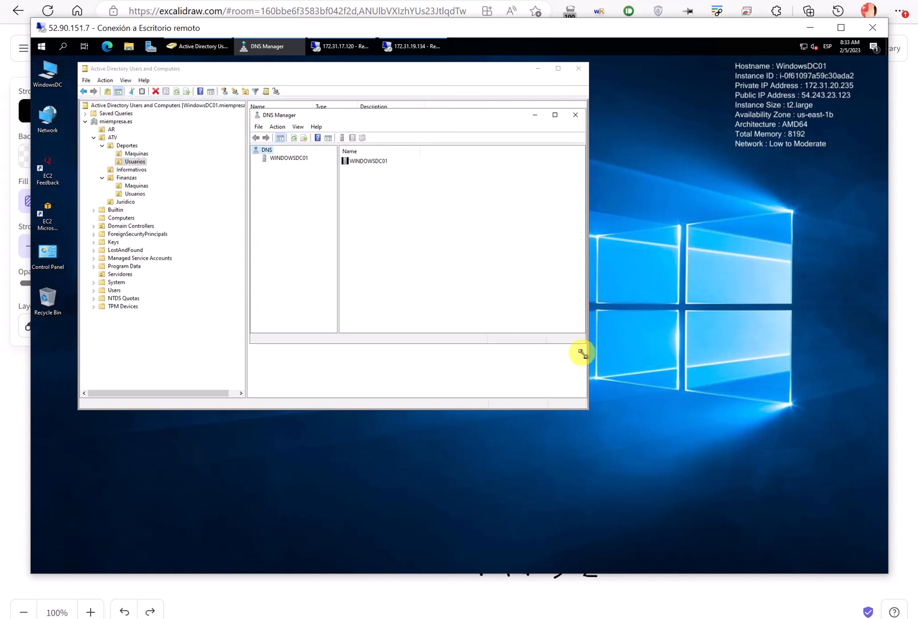
{"action": "left_click_drag", "start_coordinate": [583, 344], "coordinate": [675, 420]}
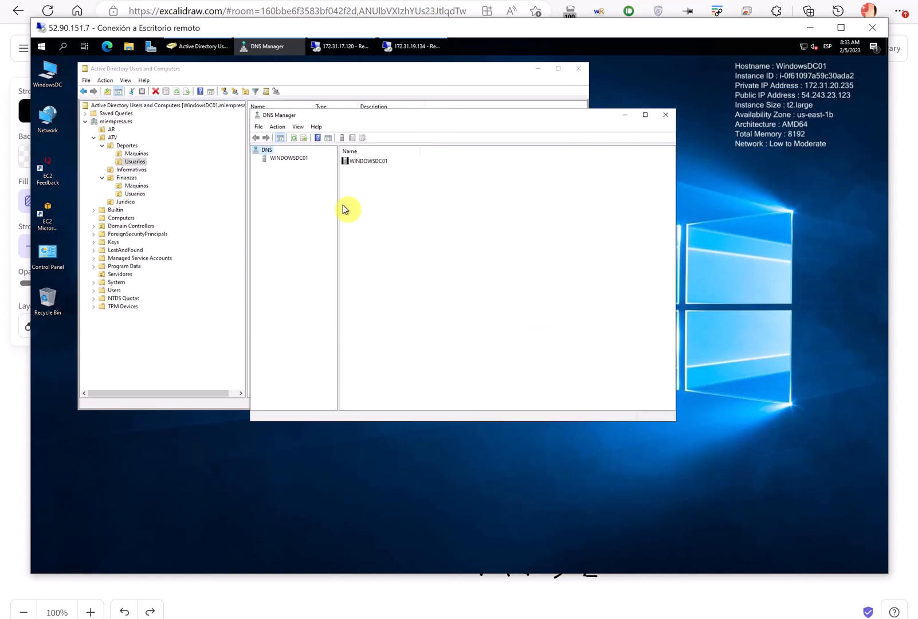
{"action": "left_click", "coordinate": [284, 159]}
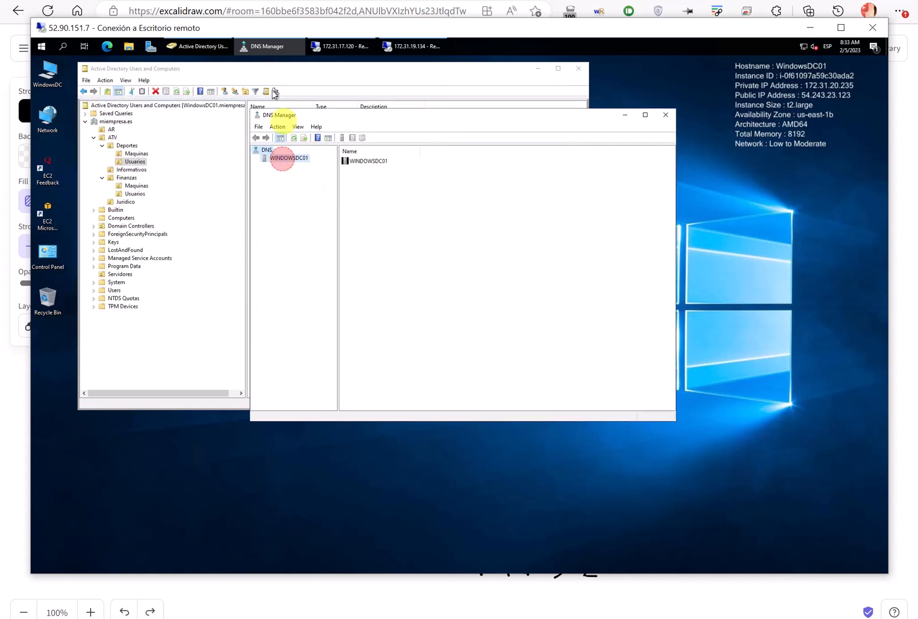
{"action": "left_click", "coordinate": [256, 158]}
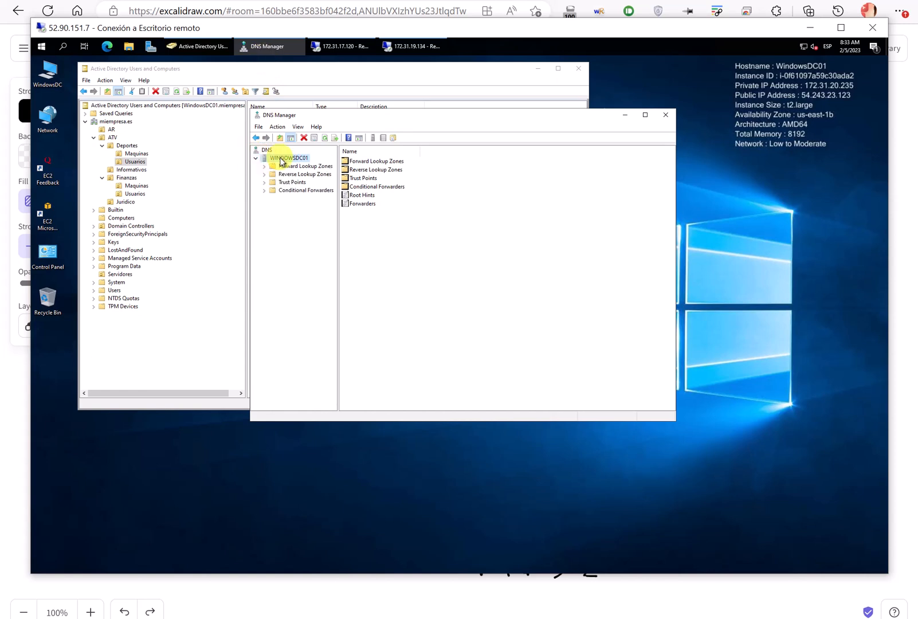
Check where the DNS console can be launched from, using a Windows search for dns and Server Manager's tools.
{"action": "left_click", "coordinate": [63, 46]}
{"action": "type", "text": "dns"}
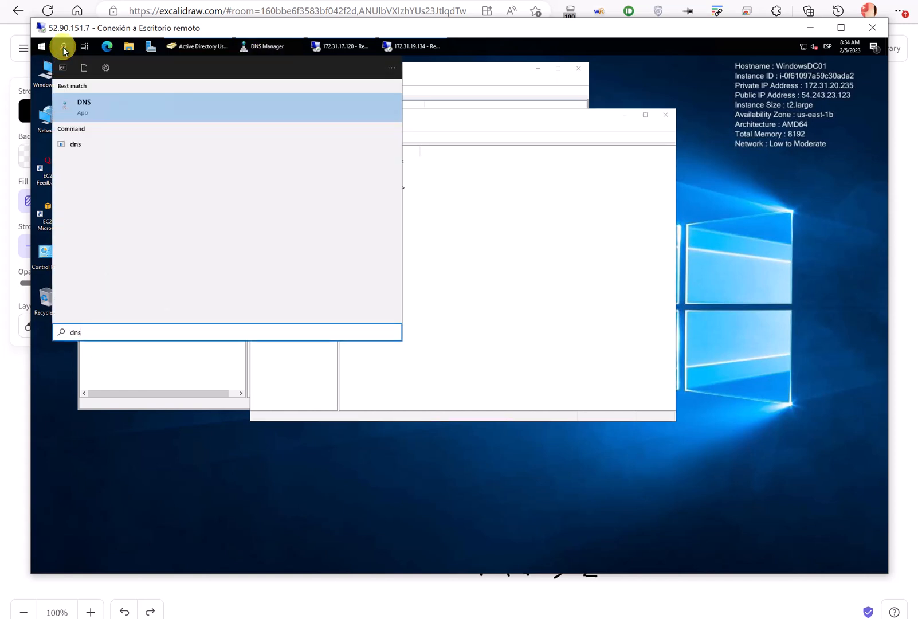
{"action": "left_click", "coordinate": [94, 96]}
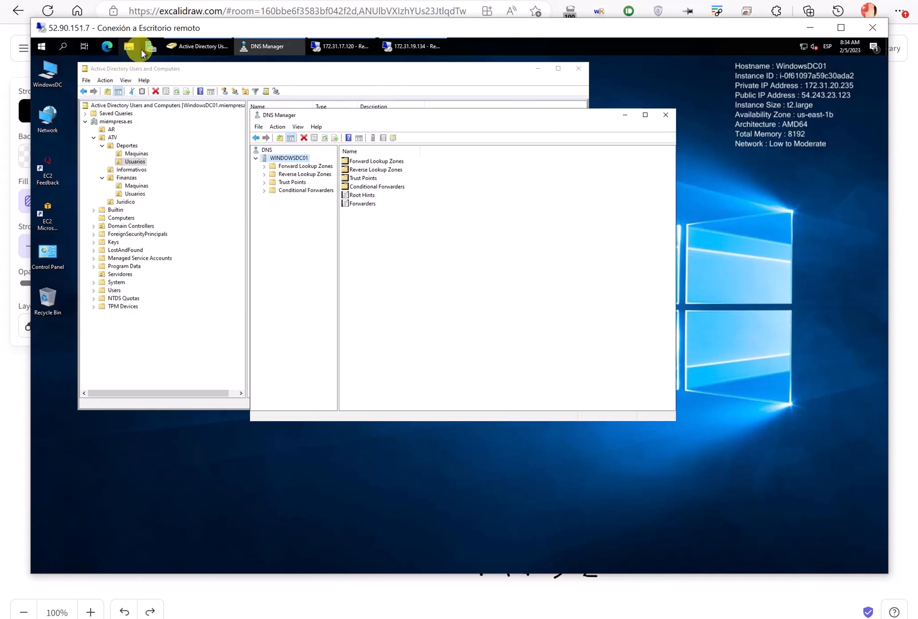
{"action": "left_click", "coordinate": [42, 46]}
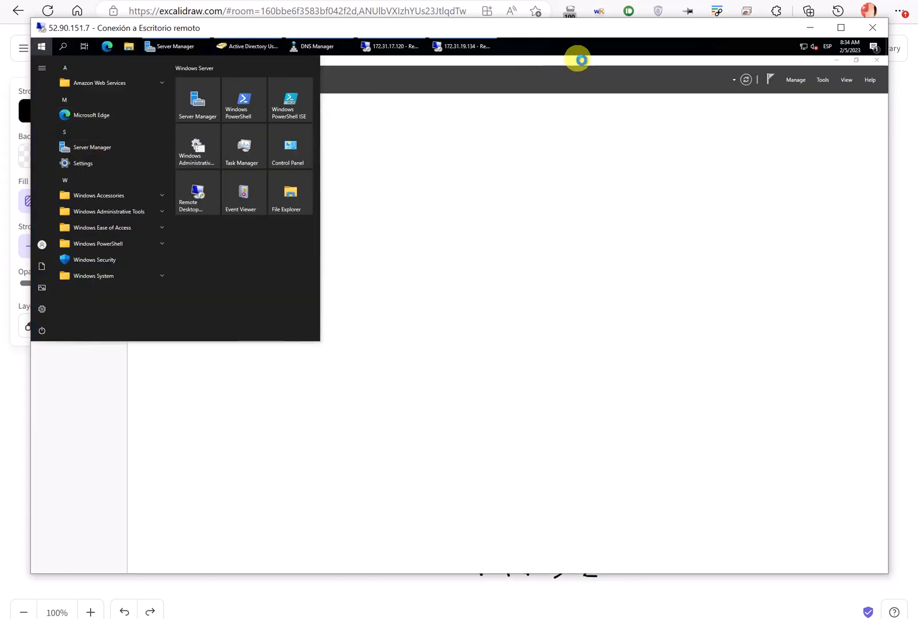
{"action": "left_click", "coordinate": [829, 81]}
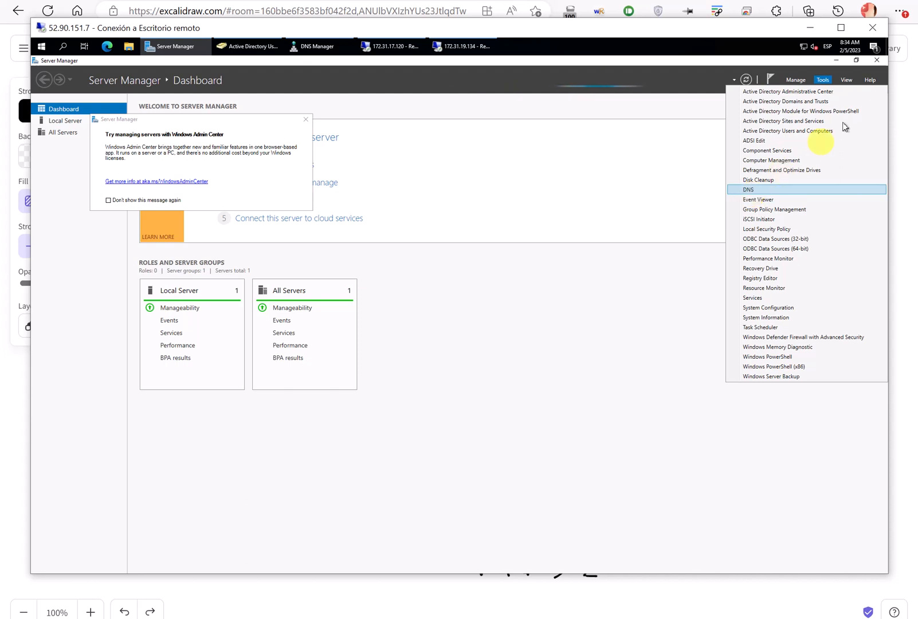
{"action": "left_click", "coordinate": [876, 62]}
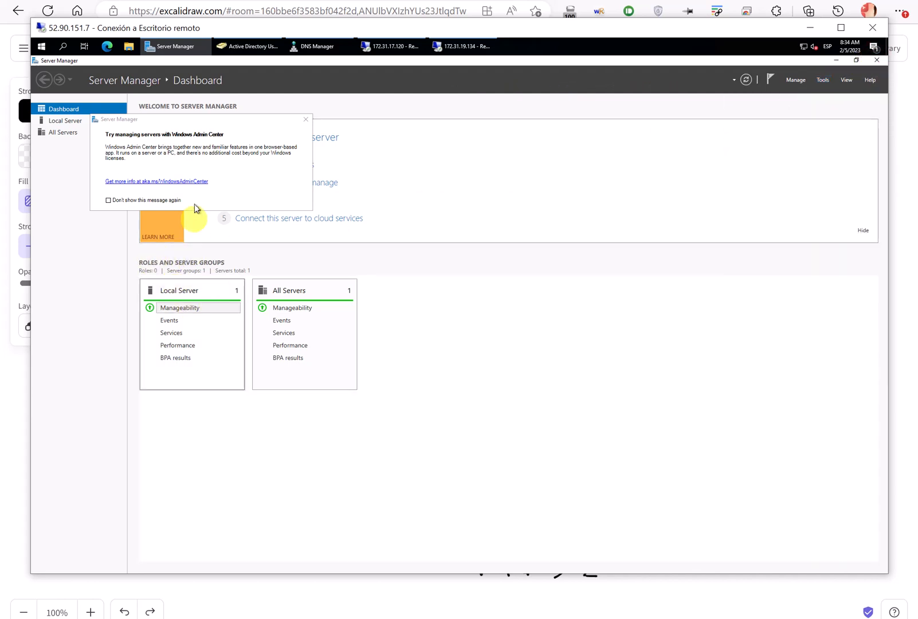
{"action": "left_click", "coordinate": [305, 120]}
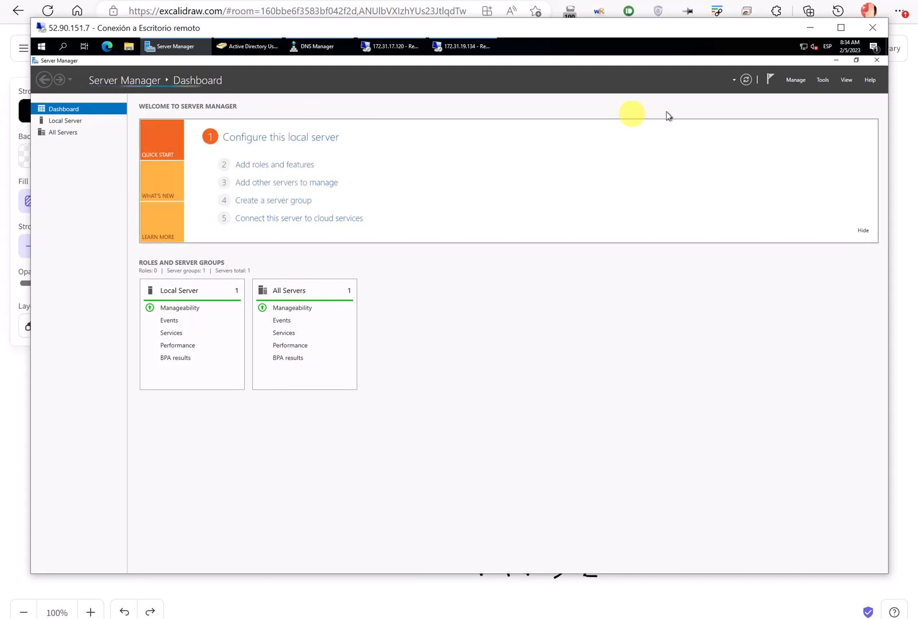
{"action": "left_click", "coordinate": [877, 60]}
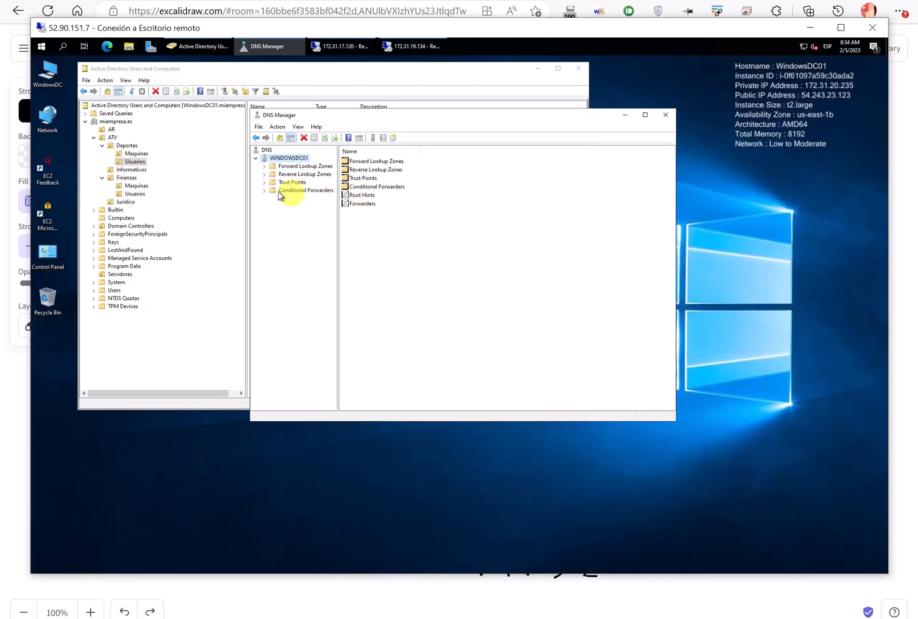
Open the miempresa.es forward lookup zone and enlarge the console tree and window to show its records fully.
{"action": "left_click", "coordinate": [270, 174]}
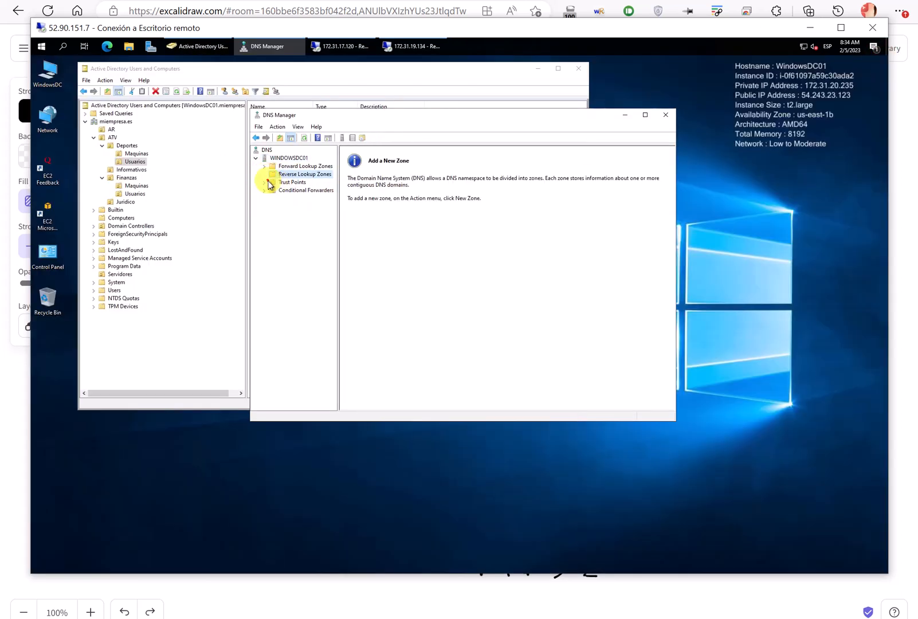
{"action": "left_click", "coordinate": [268, 182]}
{"action": "left_click", "coordinate": [264, 166]}
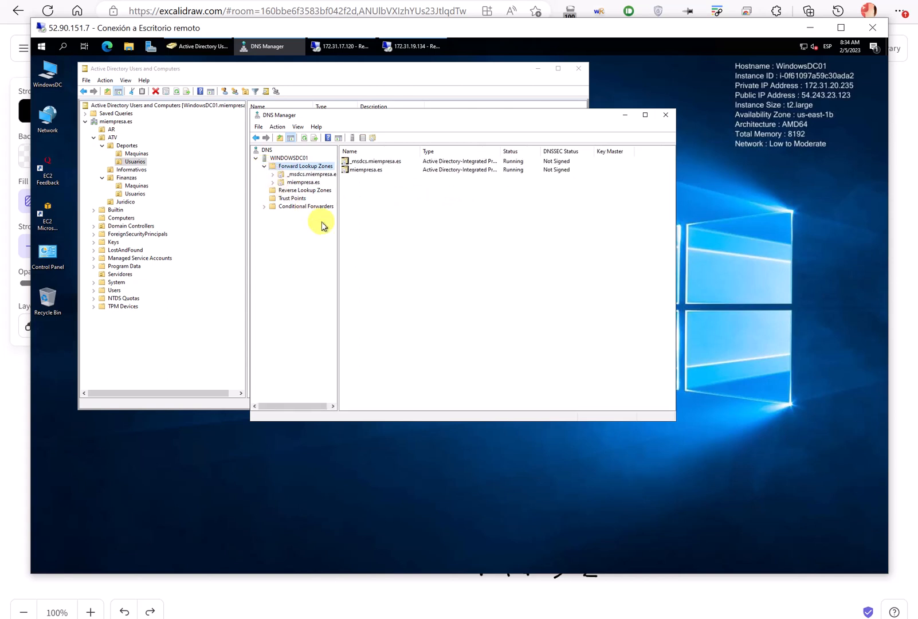
{"action": "double_click", "coordinate": [273, 183]}
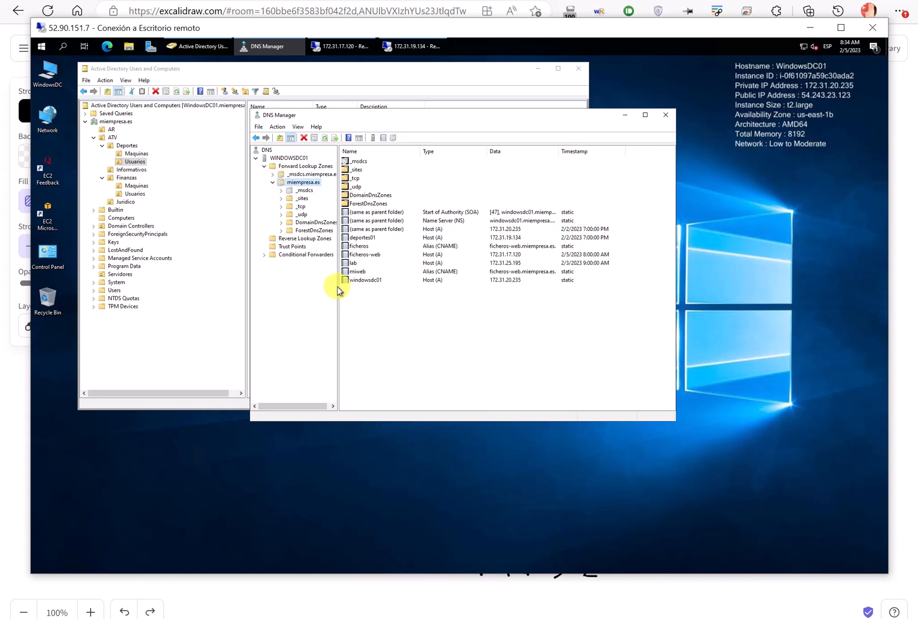
{"action": "left_click_drag", "start_coordinate": [342, 286], "coordinate": [374, 287]}
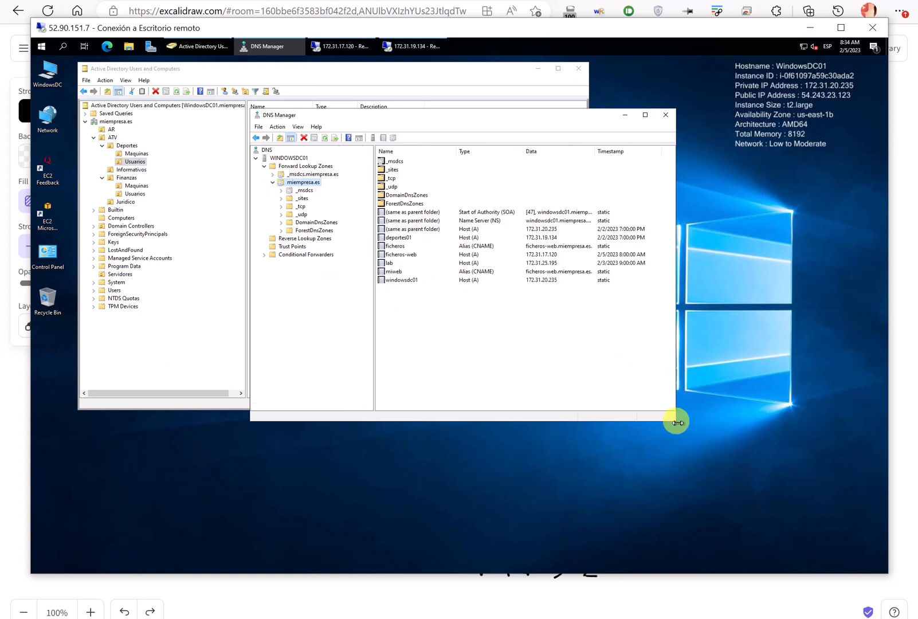
{"action": "left_click_drag", "start_coordinate": [676, 423], "coordinate": [781, 487]}
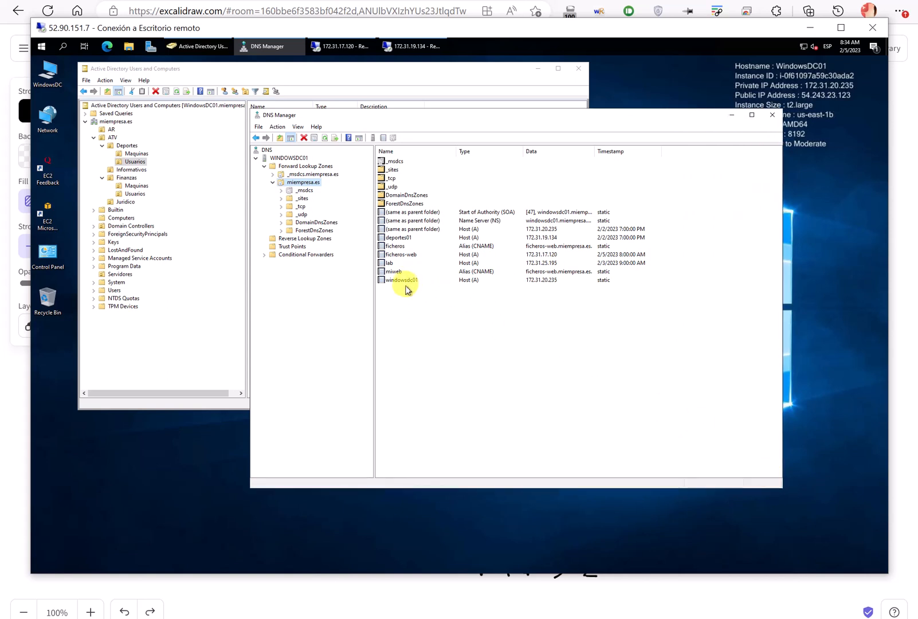
Sort the miempresa.es records by type and select the ficheros and miweb alias (CNAME) records.
{"action": "left_click", "coordinate": [476, 152]}
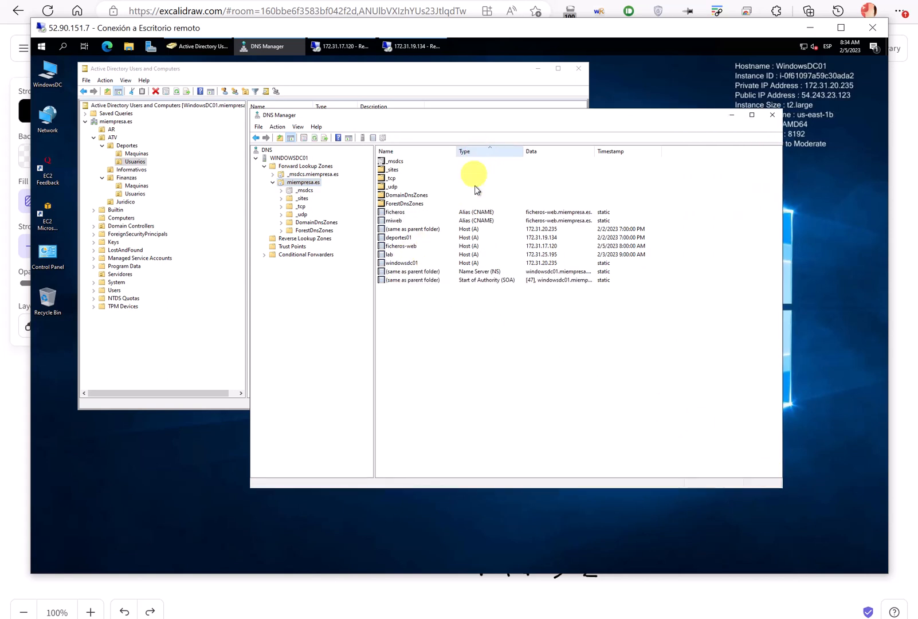
{"action": "left_click", "coordinate": [394, 212]}
{"action": "left_click", "coordinate": [397, 221], "text": "shift"}
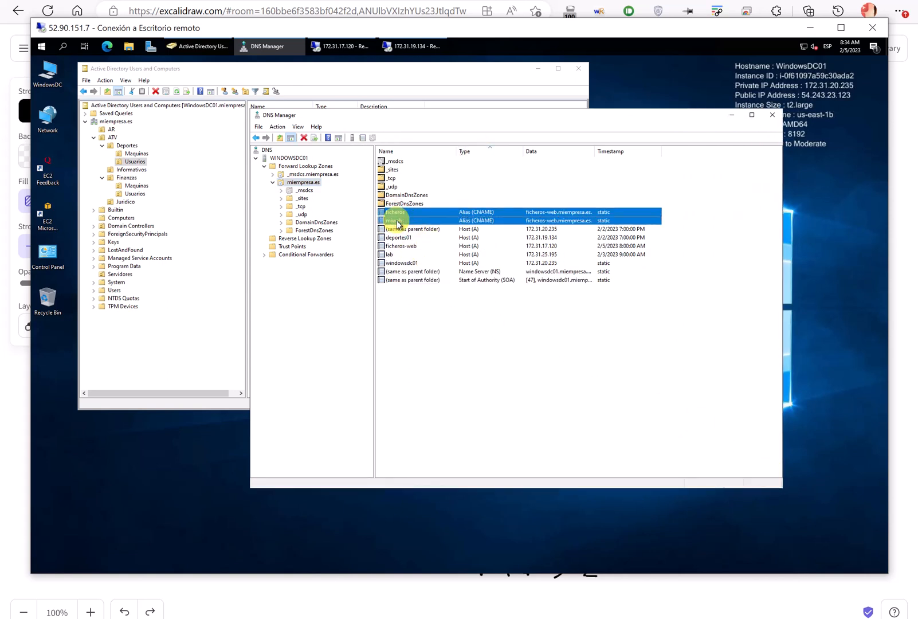
Delete the selected ficheros and miweb alias records from the miempresa.es zone and re-sort the remaining records by type.
{"action": "key", "text": "Delete"}
{"action": "key", "text": "Return"}
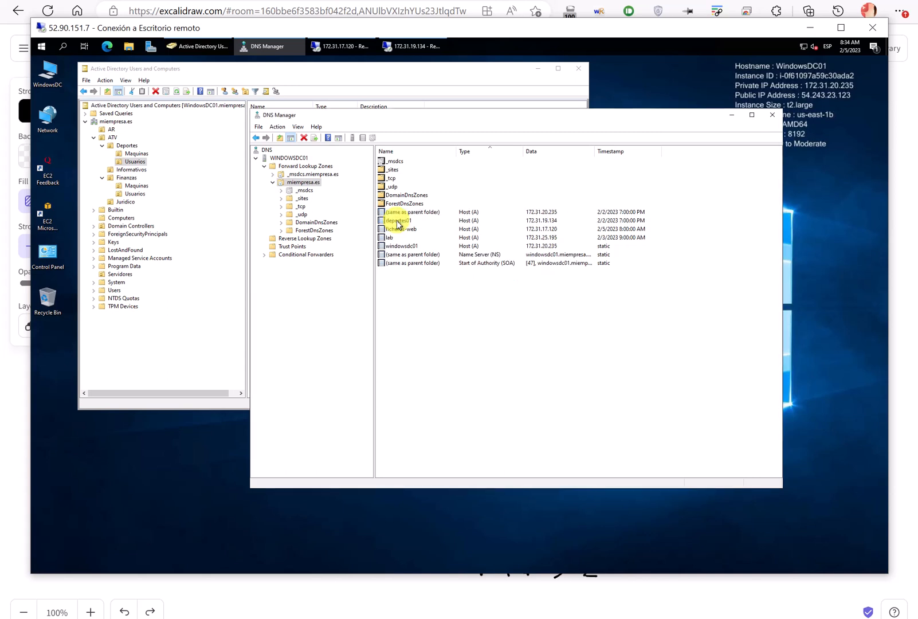
{"action": "left_click", "coordinate": [485, 158]}
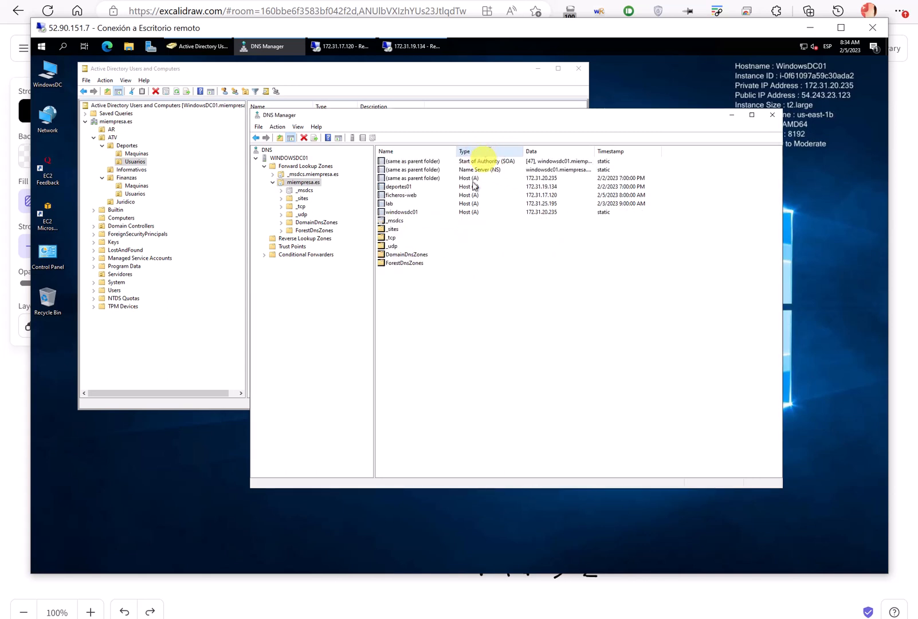
{"action": "left_click", "coordinate": [485, 153]}
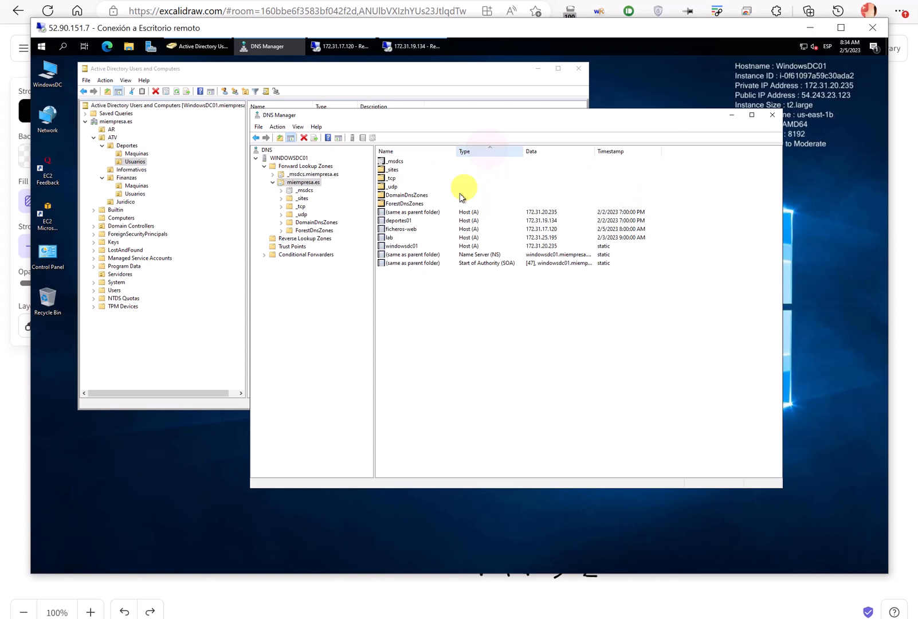
Delete the lab host (A) record from the miempresa.es zone and select the ficheros-web host record.
{"action": "left_click", "coordinate": [388, 237]}
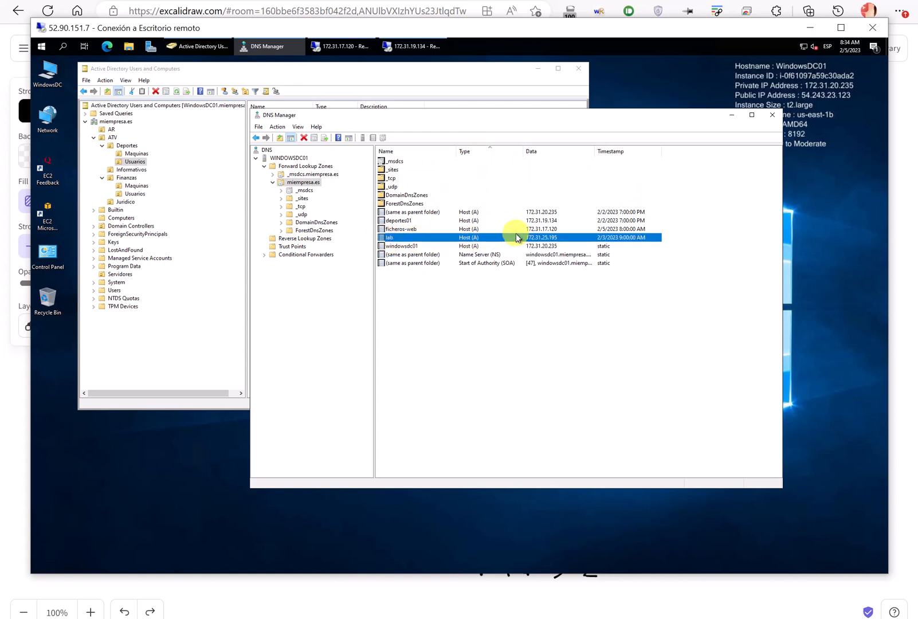
{"action": "key", "text": "Delete"}
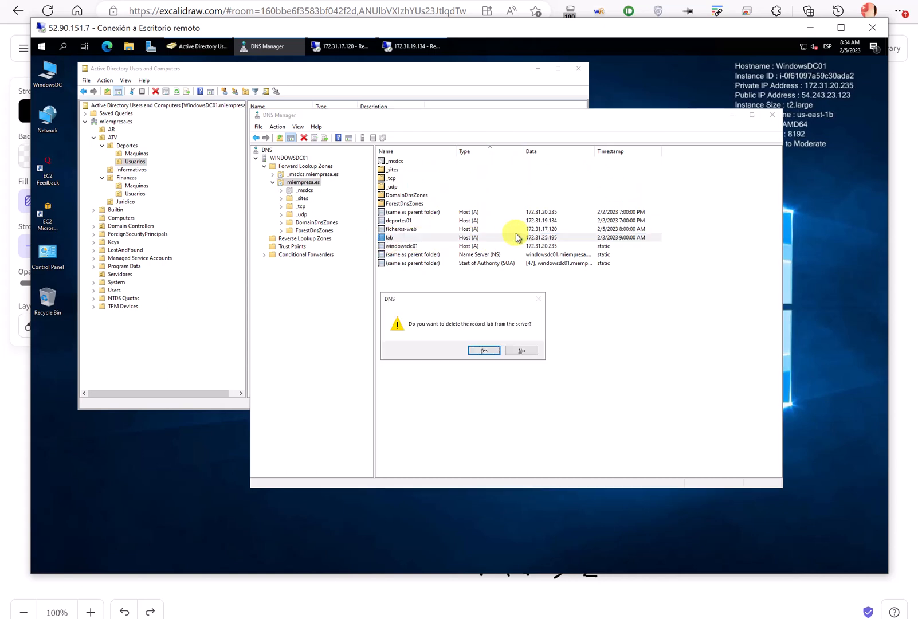
{"action": "left_click", "coordinate": [482, 351]}
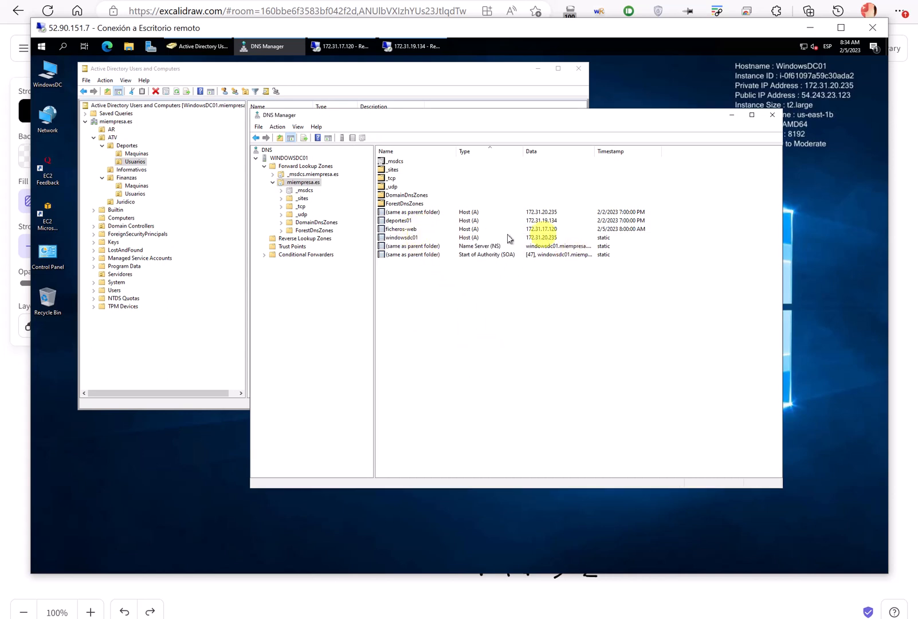
{"action": "left_click", "coordinate": [543, 229]}
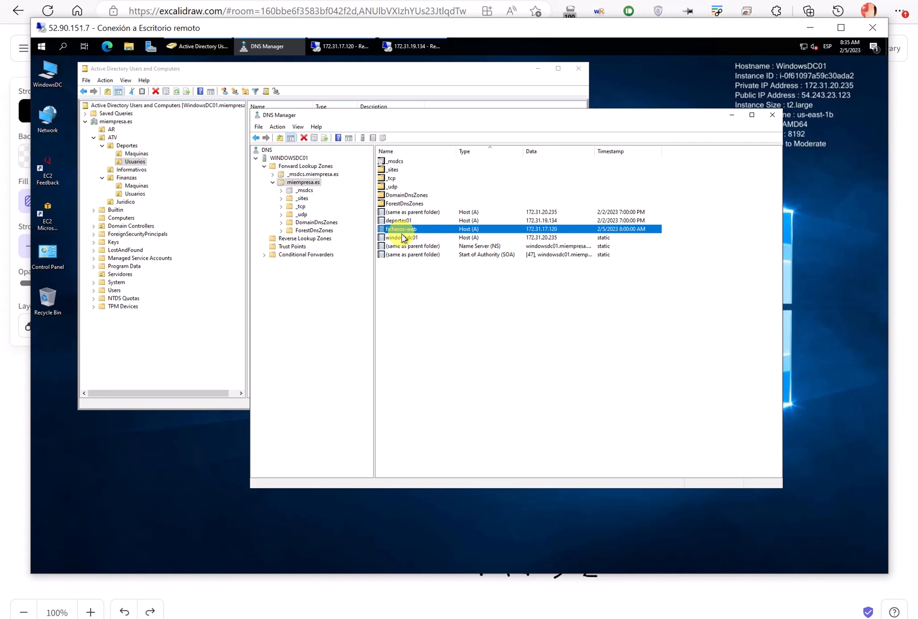
Dismiss the Direccion$ access error on deportes01, show the full path of the Juridico share, and return to DNS Manager on WindowsDC01.
{"action": "left_click", "coordinate": [401, 46]}
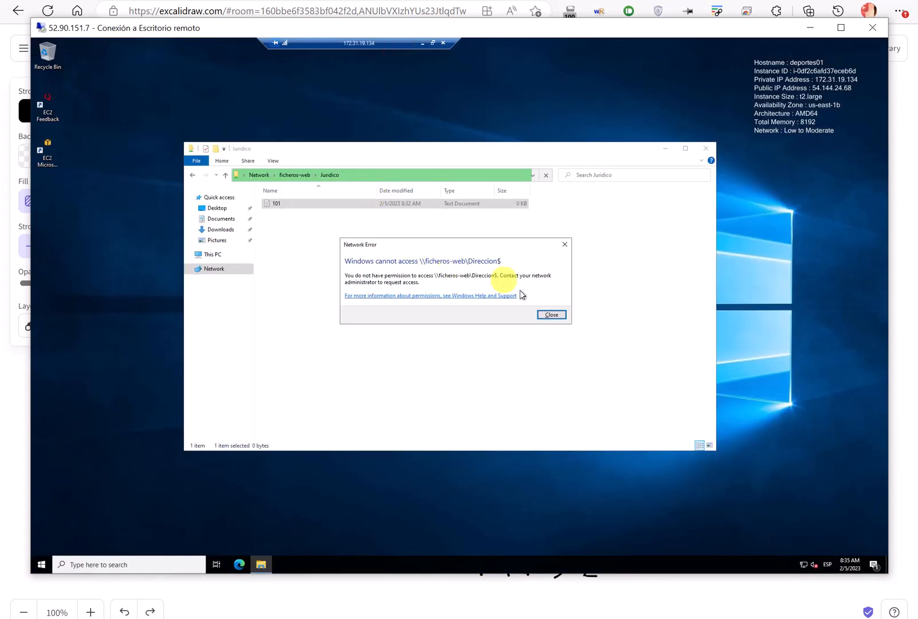
{"action": "left_click", "coordinate": [551, 315]}
{"action": "left_click", "coordinate": [347, 171]}
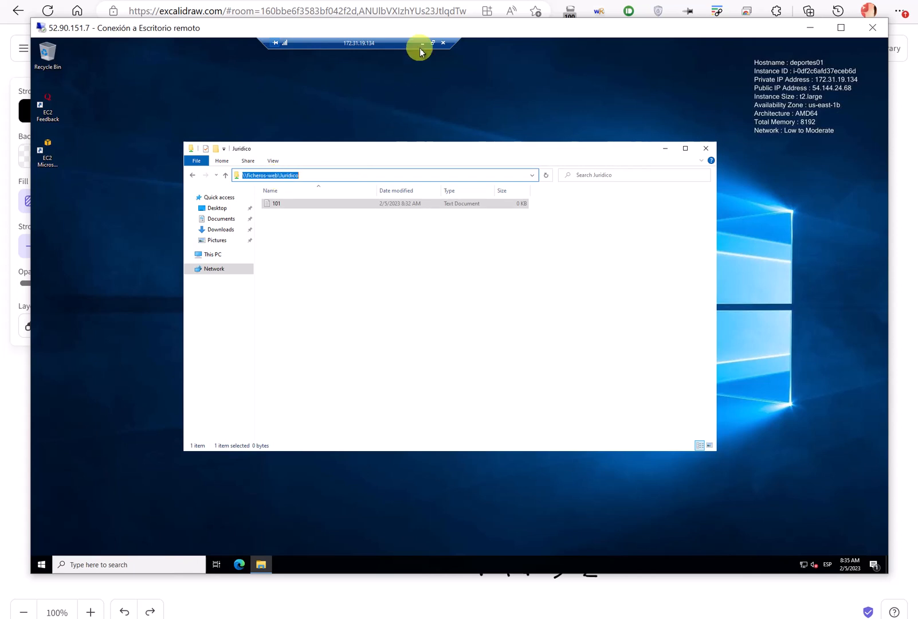
{"action": "left_click", "coordinate": [421, 44]}
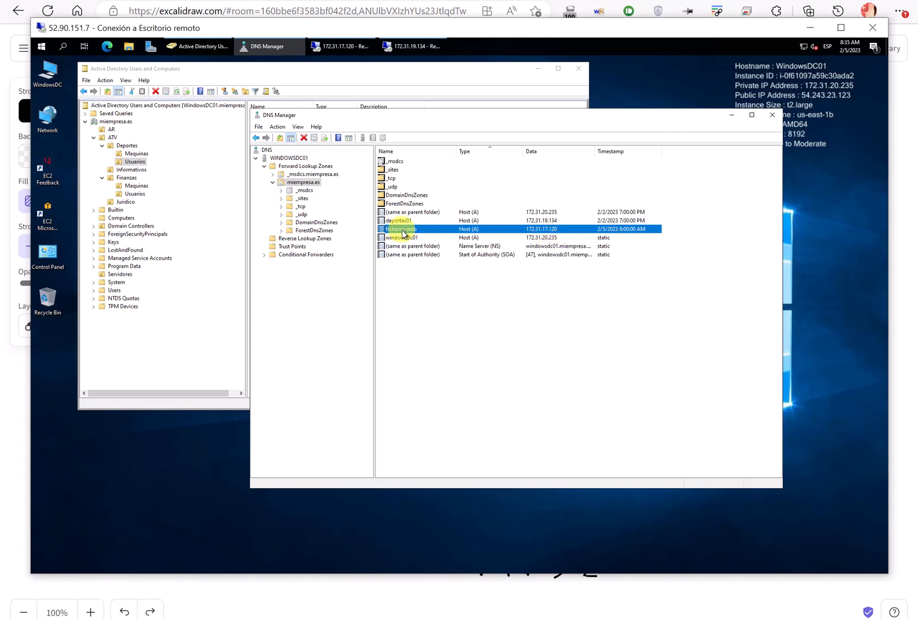
{"action": "left_click_drag", "start_coordinate": [450, 117], "coordinate": [428, 154]}
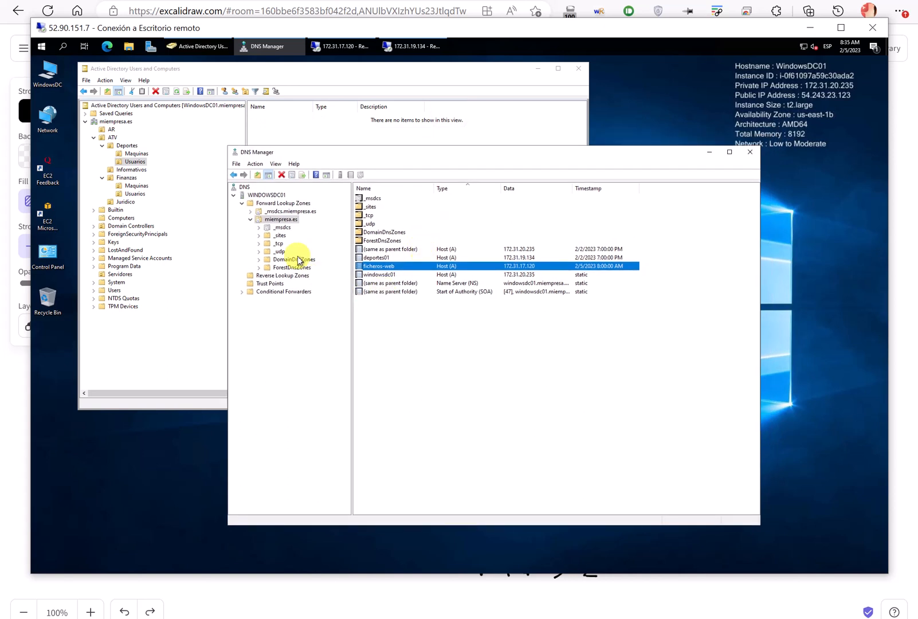
Switch to deportes01, set its desktop background to a solid brown color, and close the settings.
{"action": "left_click", "coordinate": [407, 46]}
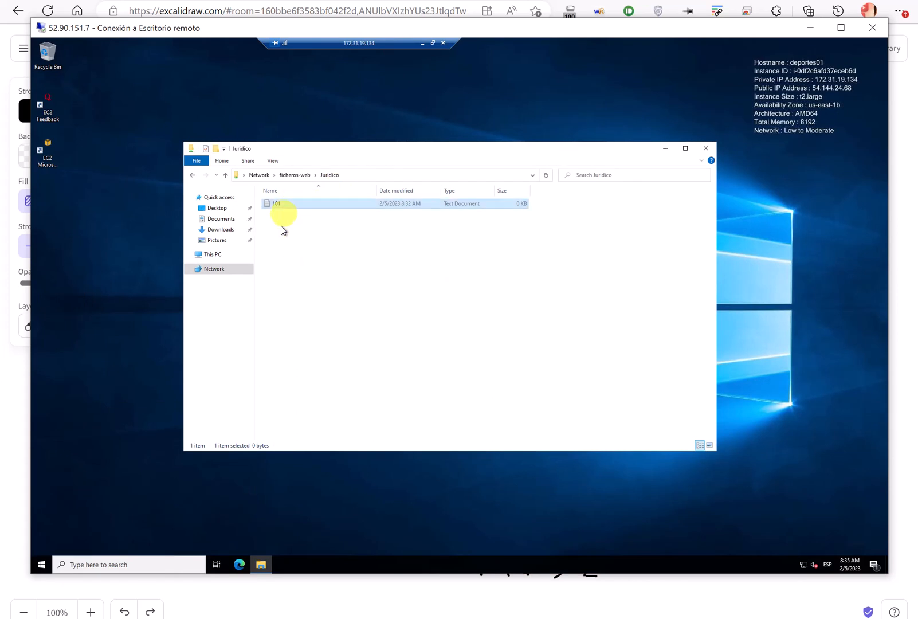
{"action": "left_click_drag", "start_coordinate": [397, 154], "coordinate": [433, 189]}
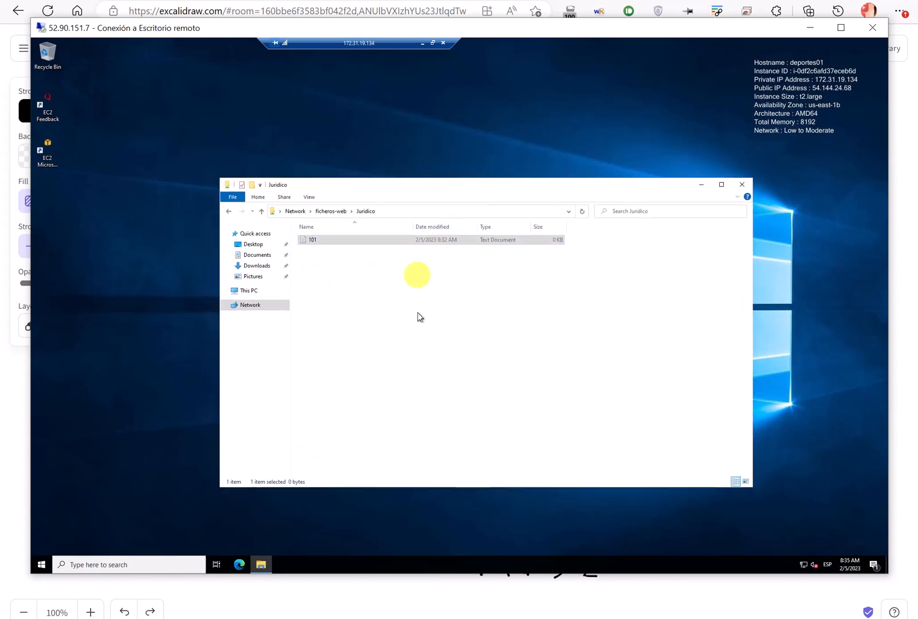
{"action": "left_click", "coordinate": [45, 569]}
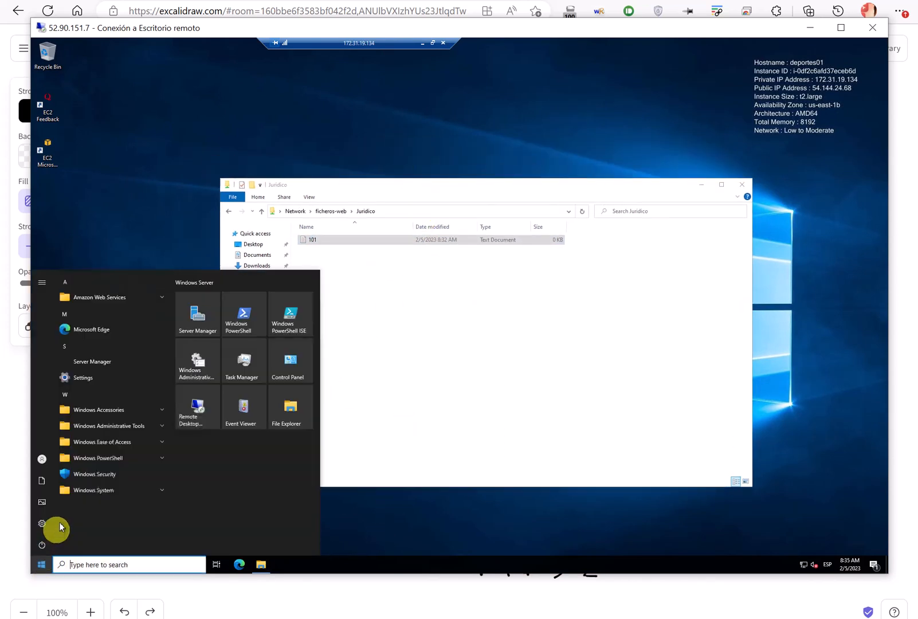
{"action": "left_click", "coordinate": [44, 522]}
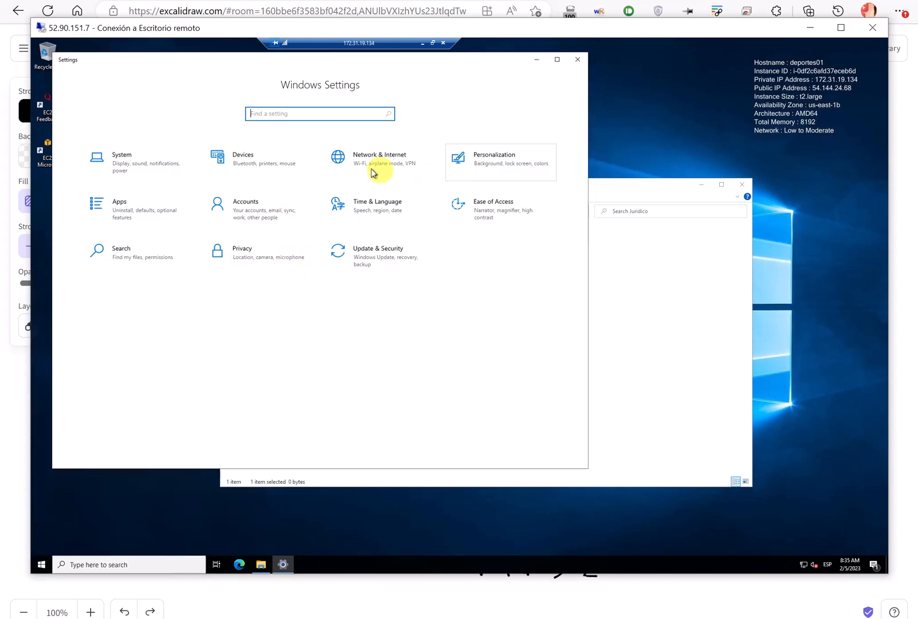
{"action": "left_click", "coordinate": [487, 153]}
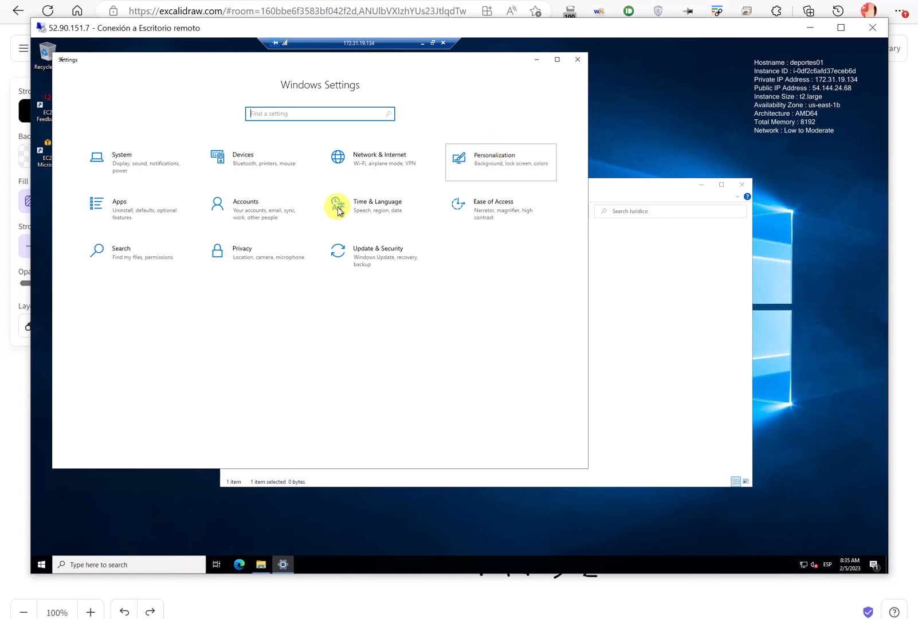
{"action": "left_click", "coordinate": [275, 230]}
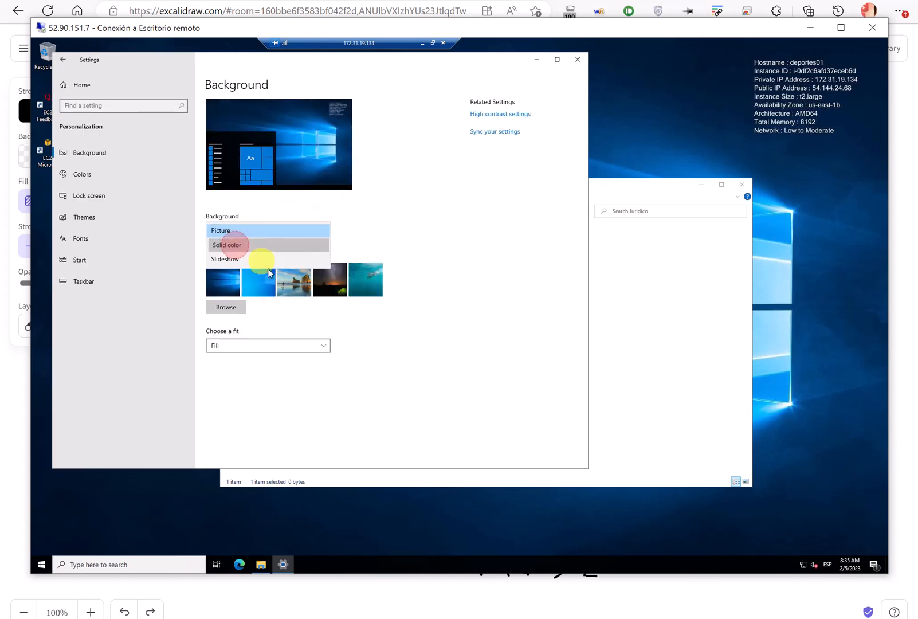
{"action": "left_click", "coordinate": [244, 246]}
{"action": "left_click", "coordinate": [276, 323]}
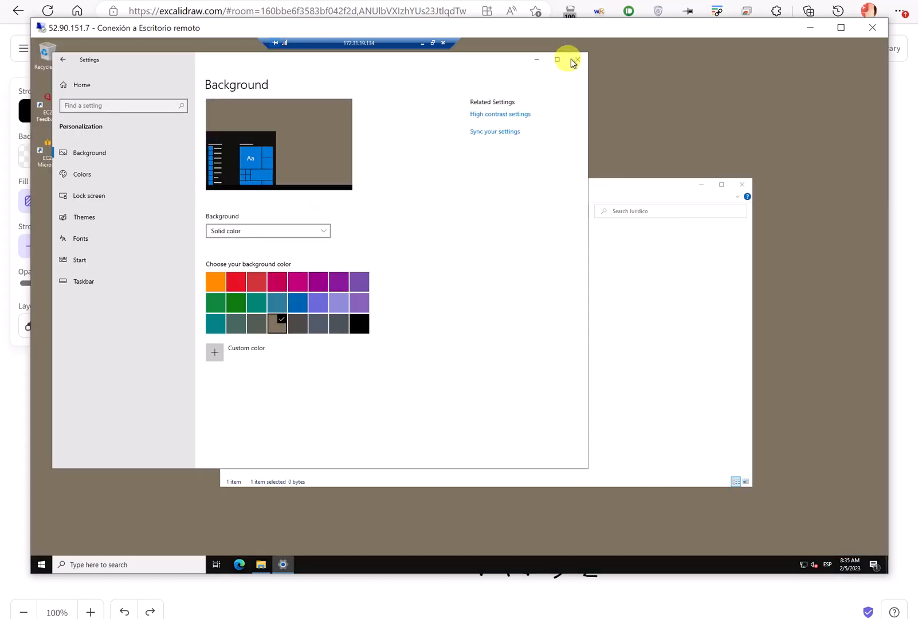
{"action": "left_click", "coordinate": [576, 59]}
View the file server session at 172.31.17.120, return to deportes01, and open This PC in its file window.
{"action": "left_click", "coordinate": [421, 43]}
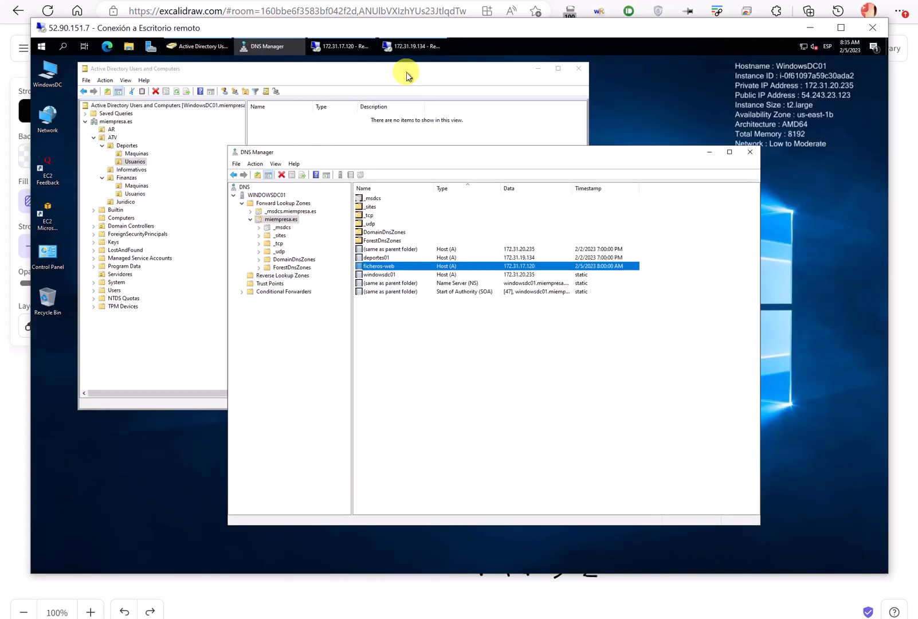
{"action": "left_click", "coordinate": [331, 49]}
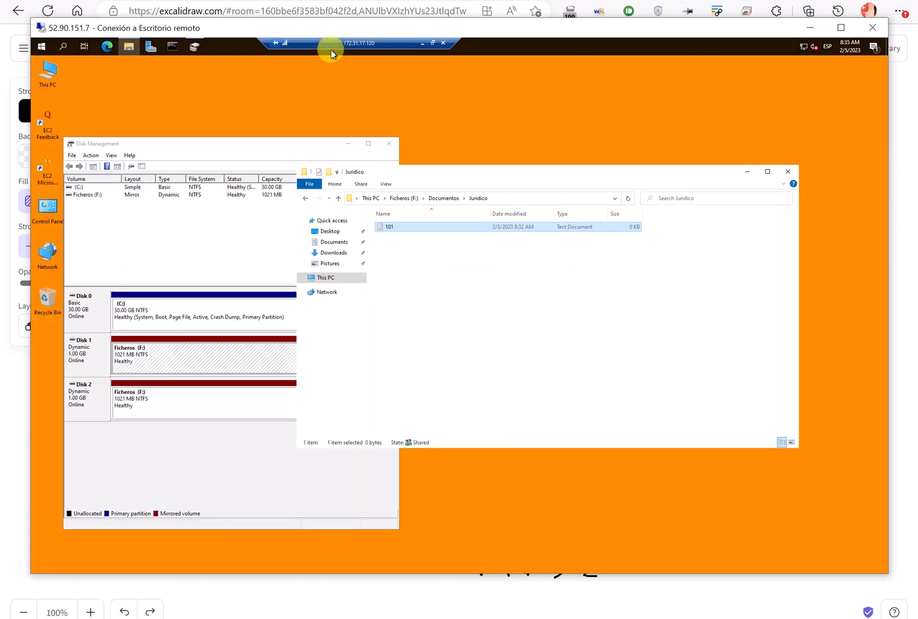
{"action": "left_click", "coordinate": [420, 46]}
{"action": "left_click", "coordinate": [404, 46]}
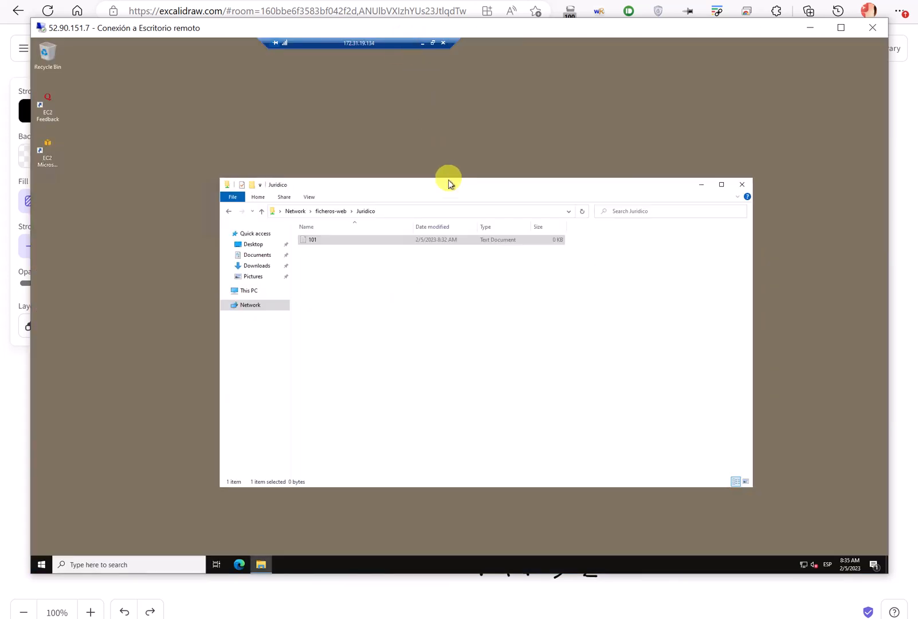
{"action": "left_click_drag", "start_coordinate": [448, 186], "coordinate": [433, 171]}
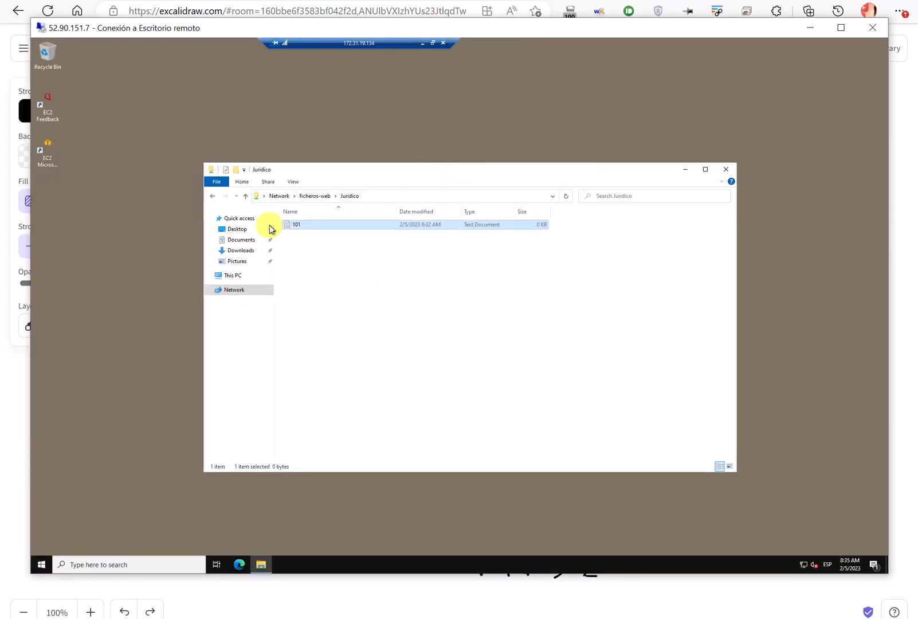
{"action": "left_click", "coordinate": [232, 276]}
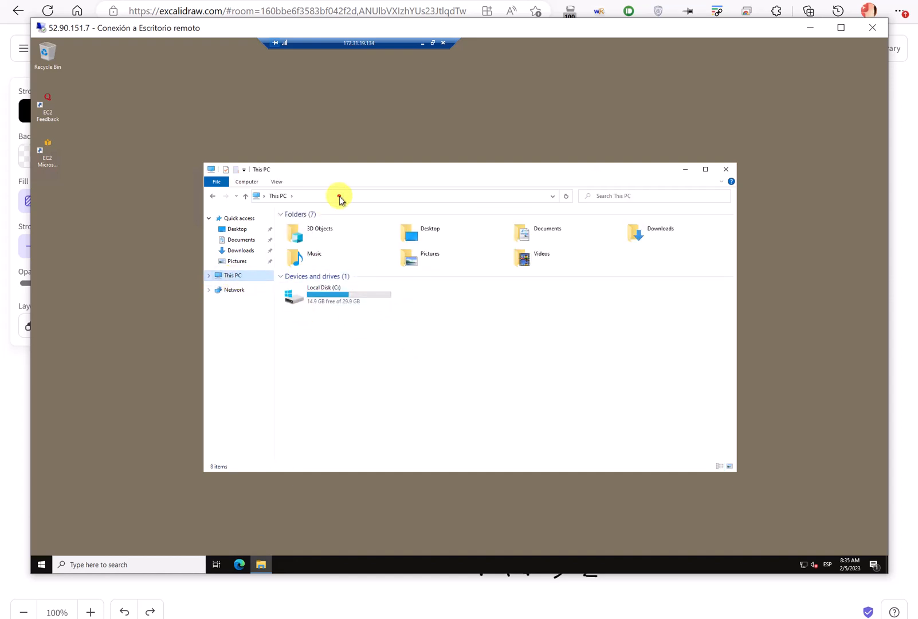
{"action": "left_click", "coordinate": [342, 197]}
{"action": "type", "text": "\\\\"}
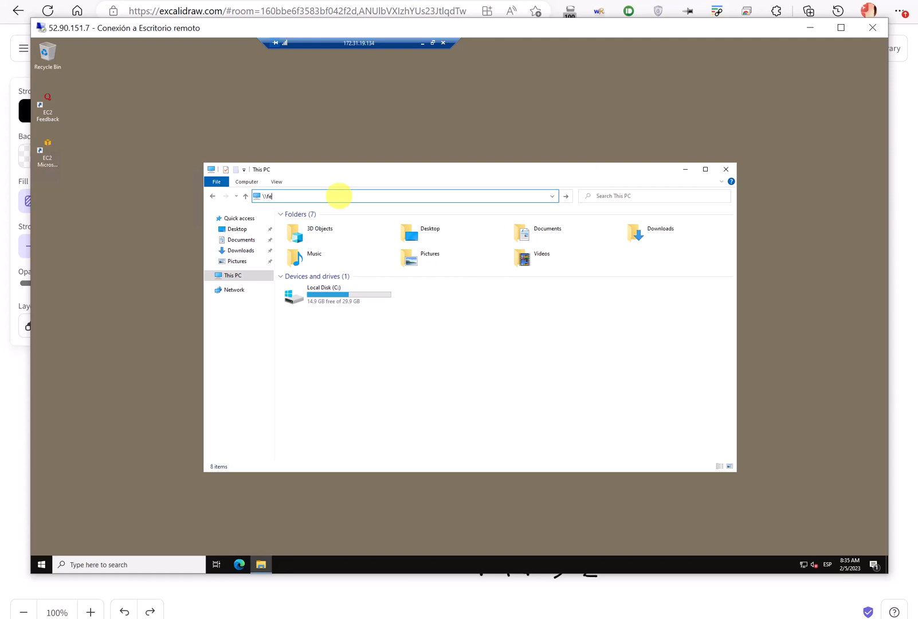
{"action": "type", "text": "fe"}
{"action": "key", "text": "BackSpace"}
{"action": "key", "text": "BackSpace"}
{"action": "key", "text": "BackSpace"}
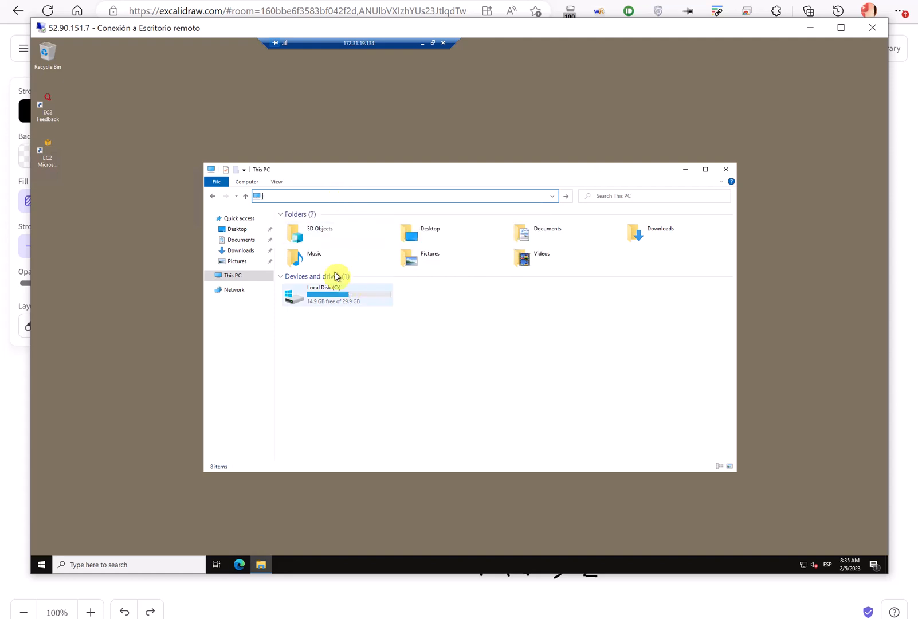
Map network drive F: to \\ficheros-web\finanzas with reconnection at sign-in, and close the window of the mapped share.
{"action": "left_click", "coordinate": [245, 182]}
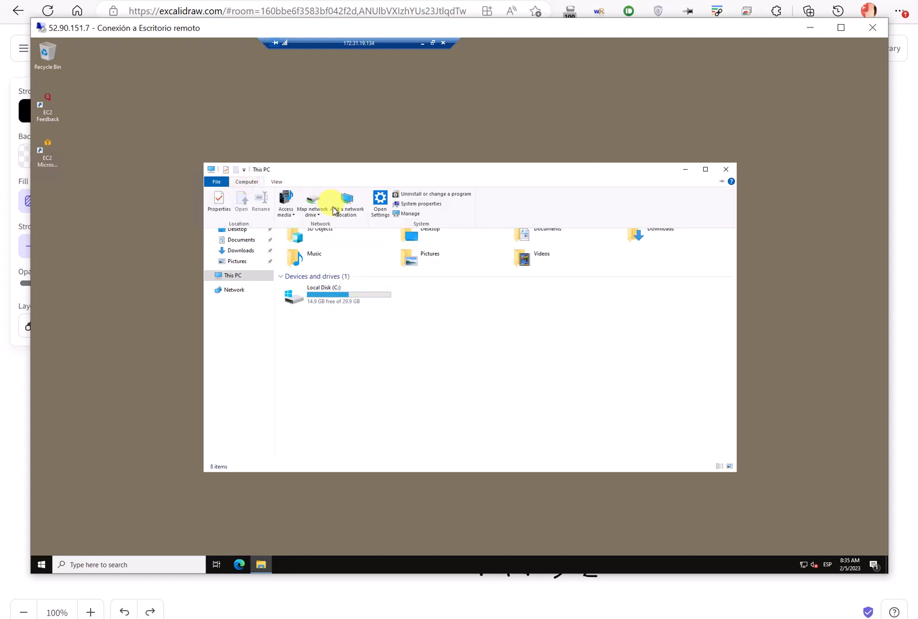
{"action": "left_click", "coordinate": [313, 216]}
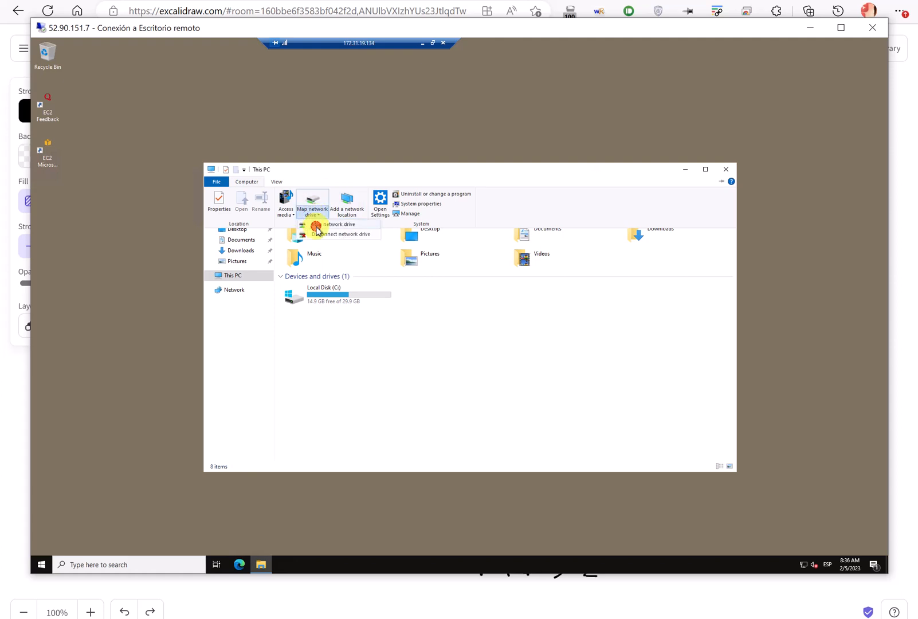
{"action": "left_click", "coordinate": [316, 226]}
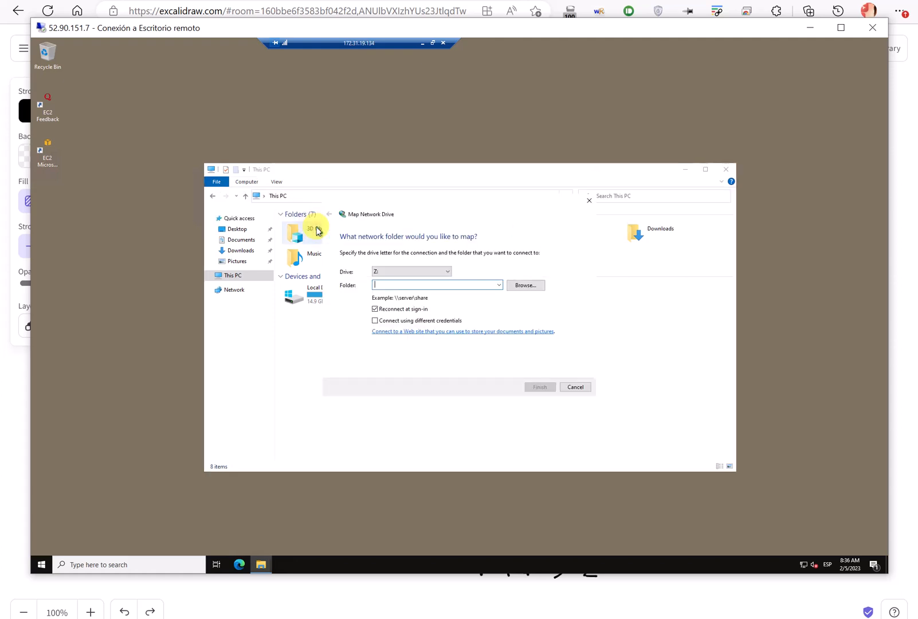
{"action": "left_click", "coordinate": [411, 273]}
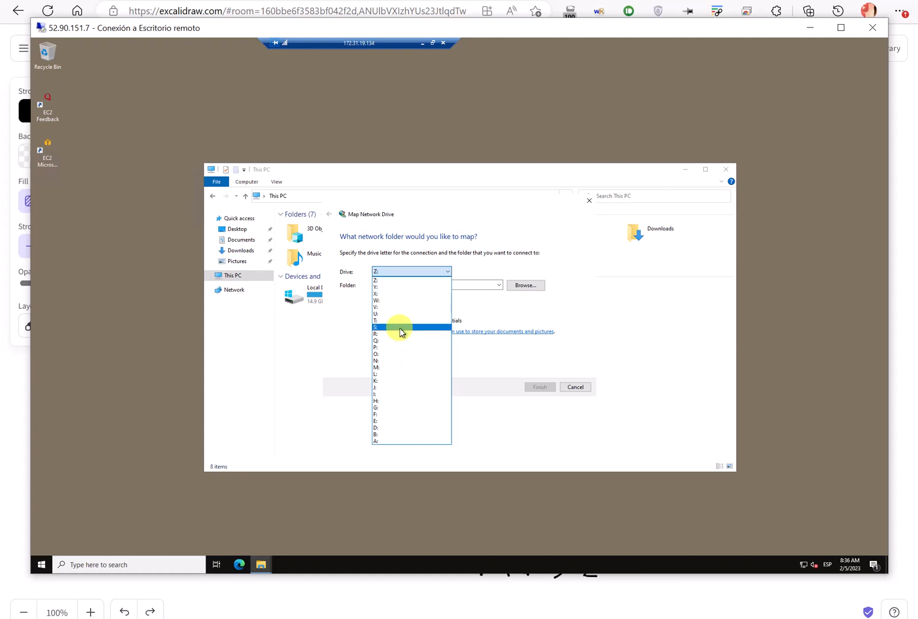
{"action": "left_click", "coordinate": [386, 414]}
{"action": "left_click", "coordinate": [404, 285]}
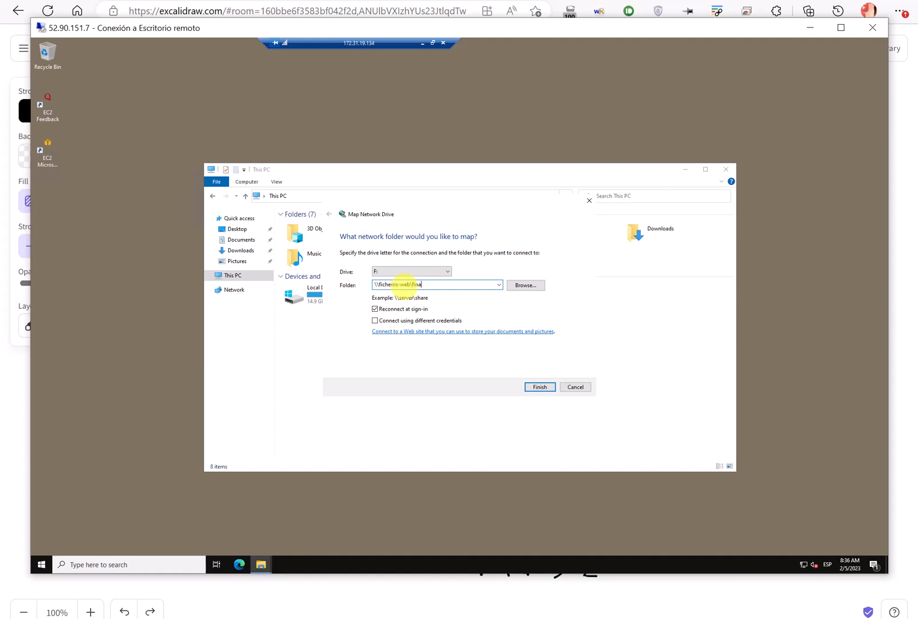
{"action": "key", "text": "Return"}
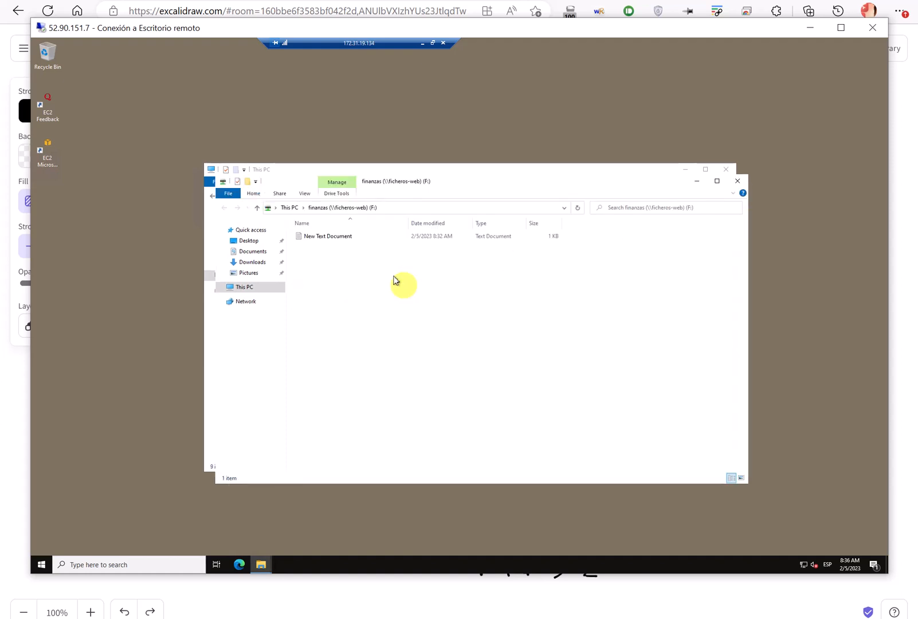
{"action": "left_click", "coordinate": [737, 182]}
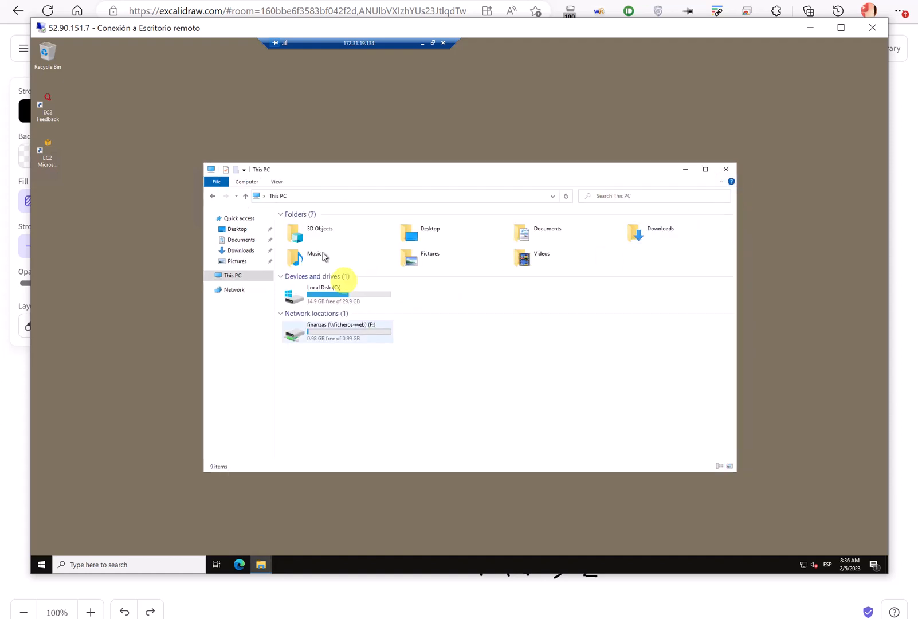
Rename the mapped network drive F: to Finanzas.
{"action": "right_click", "coordinate": [336, 323]}
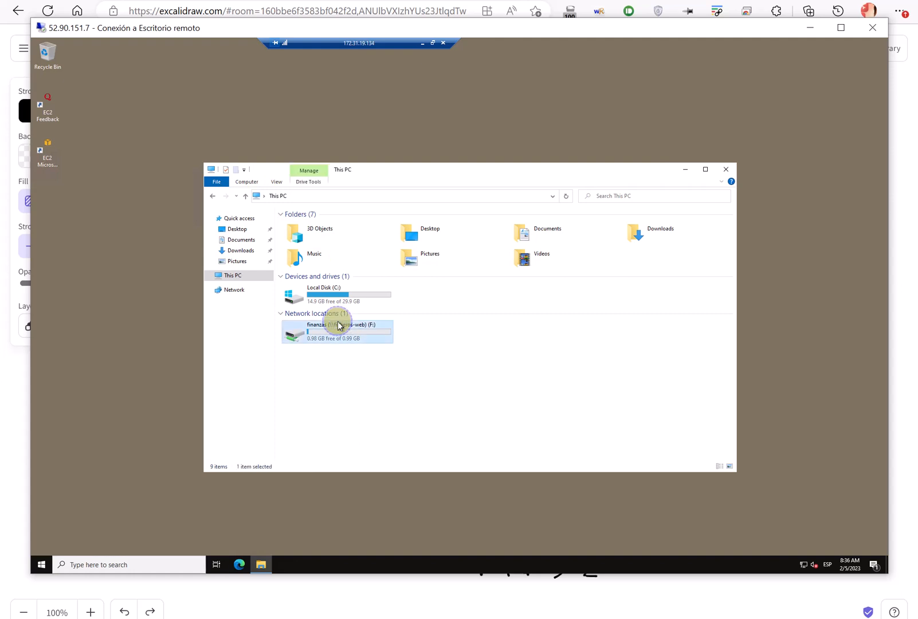
{"action": "left_click", "coordinate": [393, 419]}
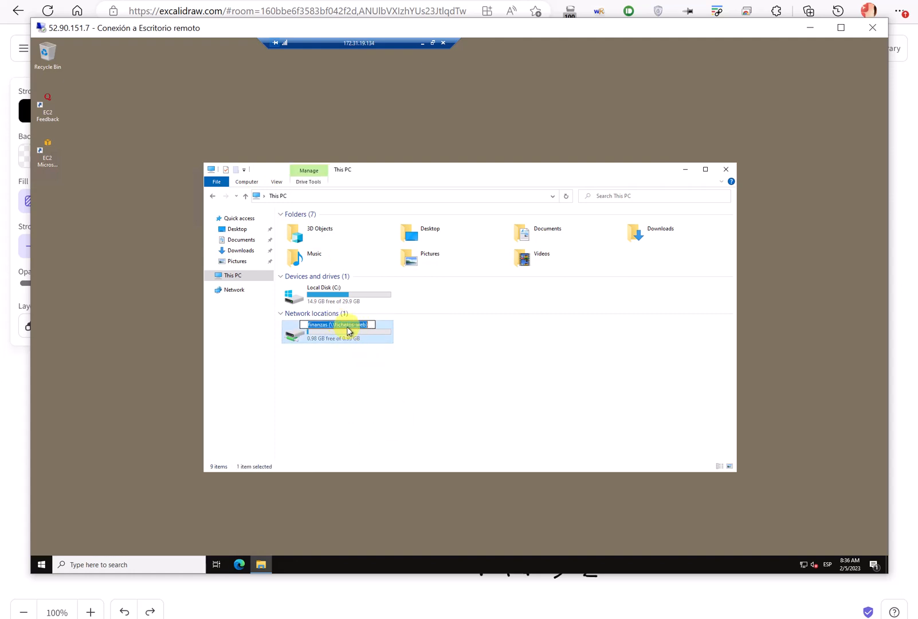
{"action": "type", "text": "Finanzas (F:"}
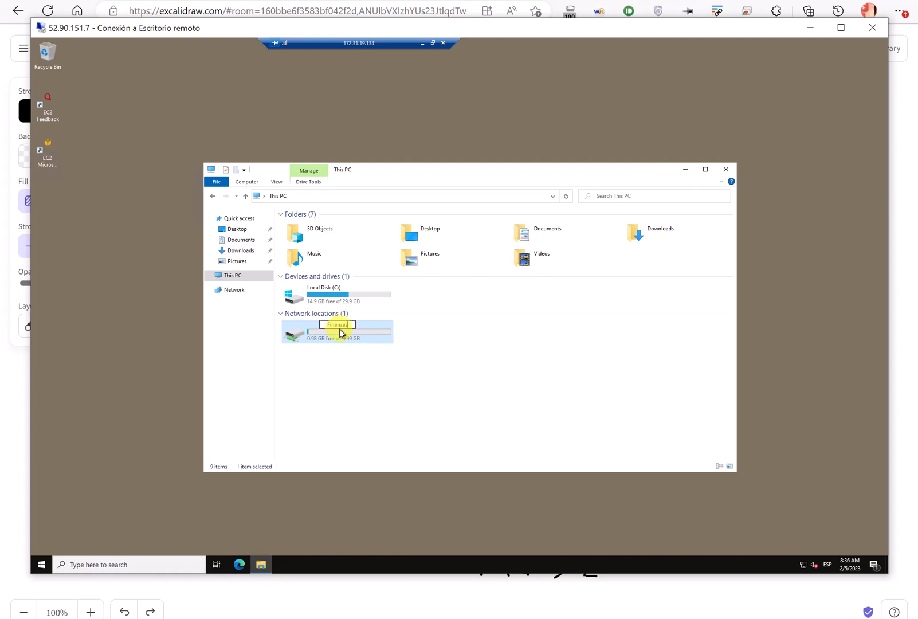
Map network drive J: to \\ficheros-web\juridico with reconnection at sign-in, and close the window of the mapped share.
{"action": "left_click", "coordinate": [247, 182]}
{"action": "left_click", "coordinate": [316, 210]}
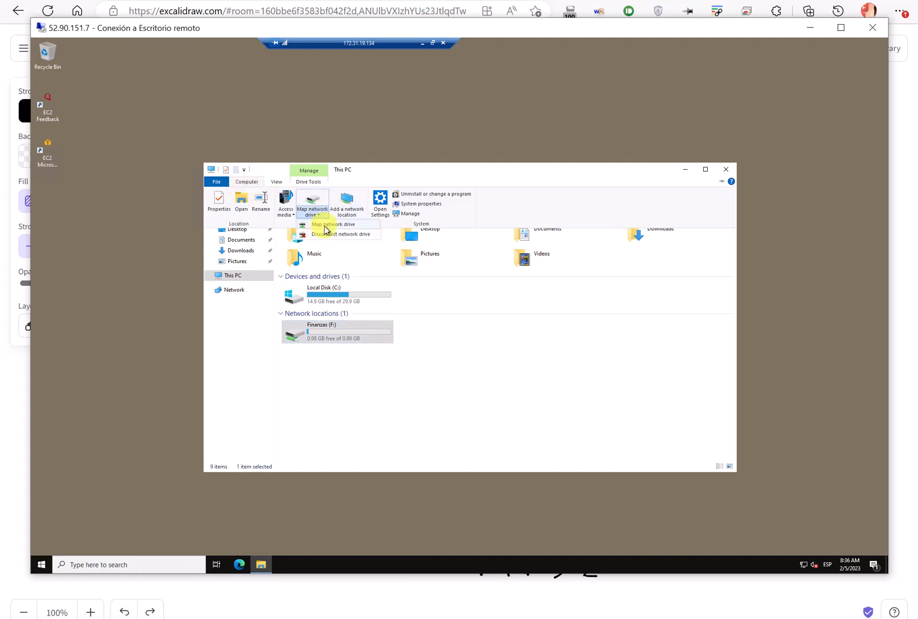
{"action": "left_click", "coordinate": [324, 226]}
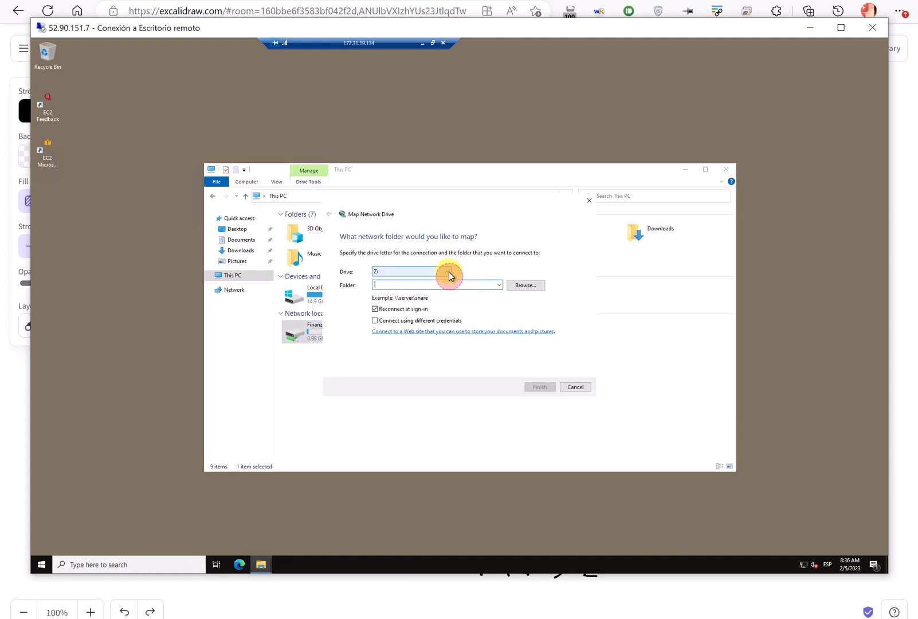
{"action": "left_click", "coordinate": [448, 271]}
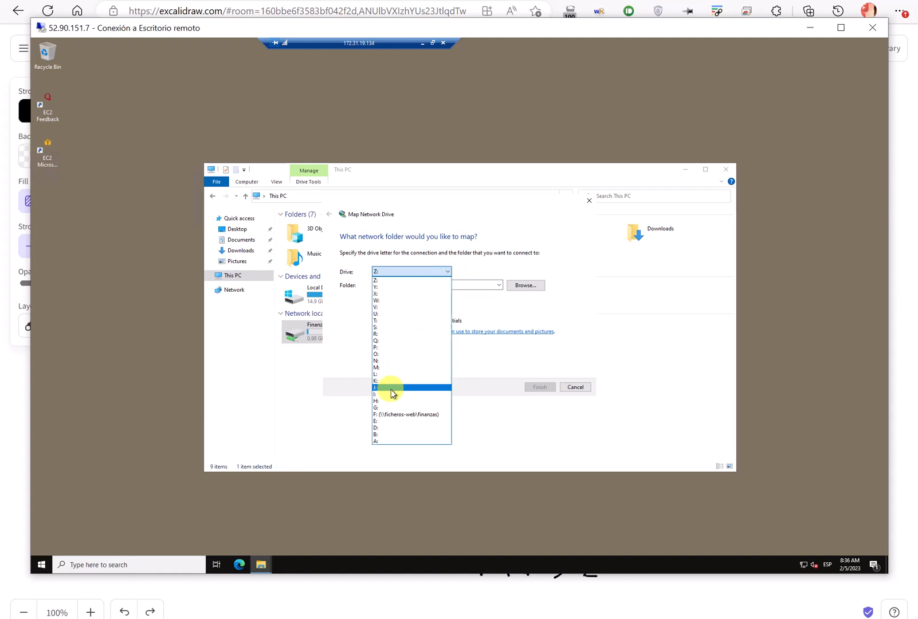
{"action": "left_click", "coordinate": [395, 388]}
{"action": "left_click", "coordinate": [430, 290]}
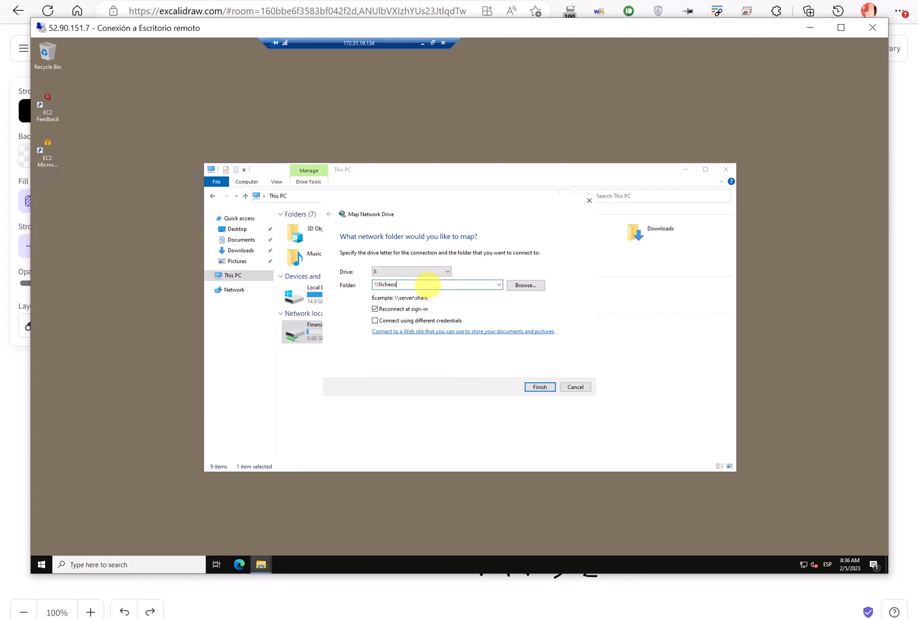
{"action": "type", "text": "\\ficheros-web\\"}
{"action": "type", "text": "juricido"}
{"action": "key", "text": "Return"}
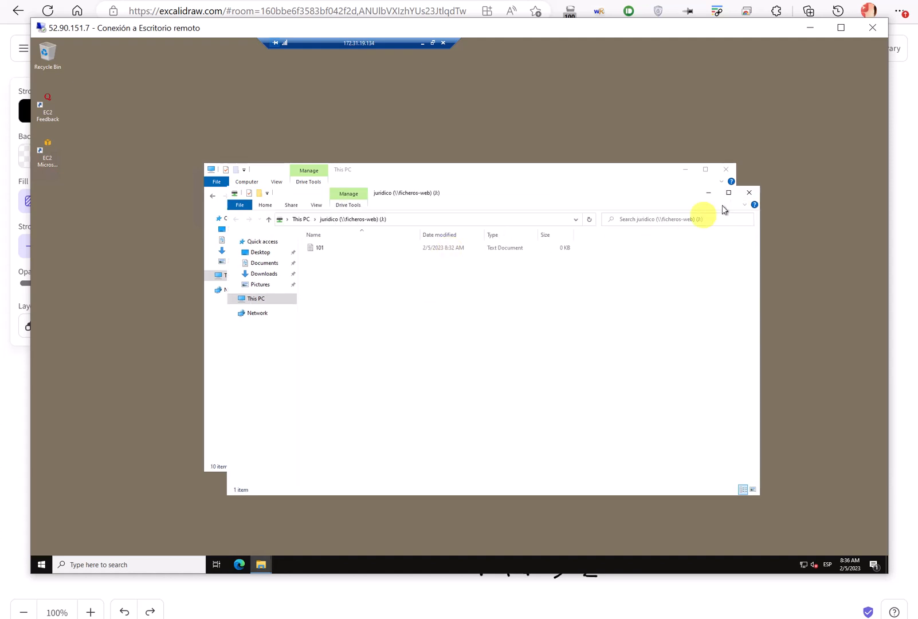
{"action": "left_click", "coordinate": [749, 193]}
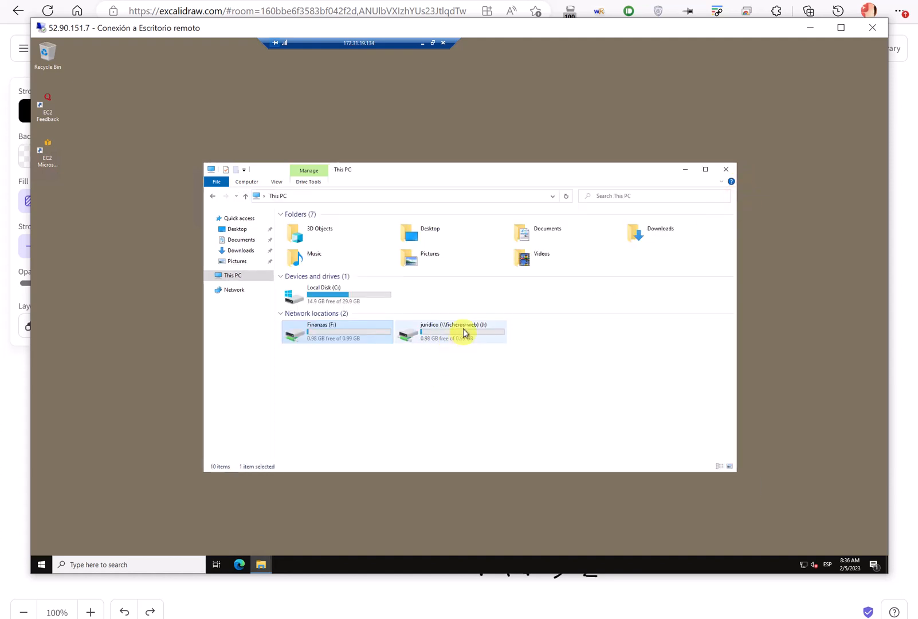
{"action": "key", "text": "ctrl+2"}
{"action": "mouse_move", "coordinate": [446, 312]}
{"action": "left_mouse_down"}
{"action": "mouse_move", "coordinate": [518, 334]}
{"action": "mouse_move", "coordinate": [446, 313]}
{"action": "left_mouse_up"}
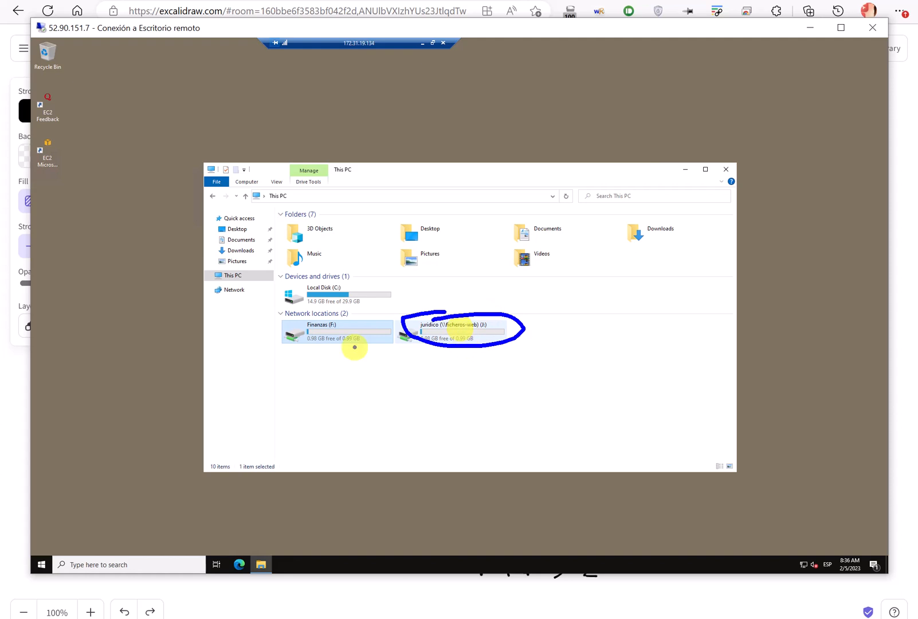
{"action": "key", "text": "Escape"}
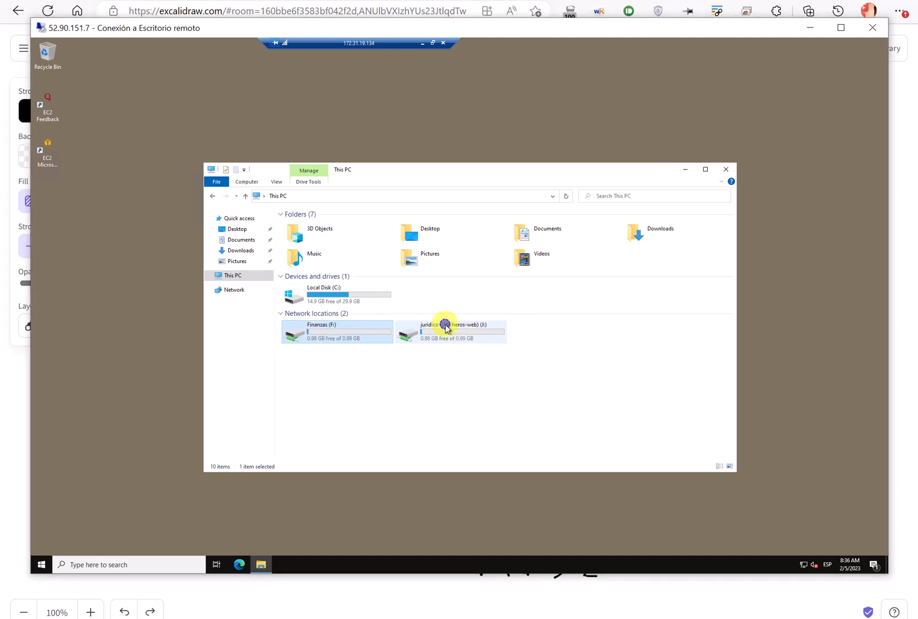
Rename the mapped network drive J: to Juridico.
{"action": "right_click", "coordinate": [445, 324]}
{"action": "left_click", "coordinate": [509, 420]}
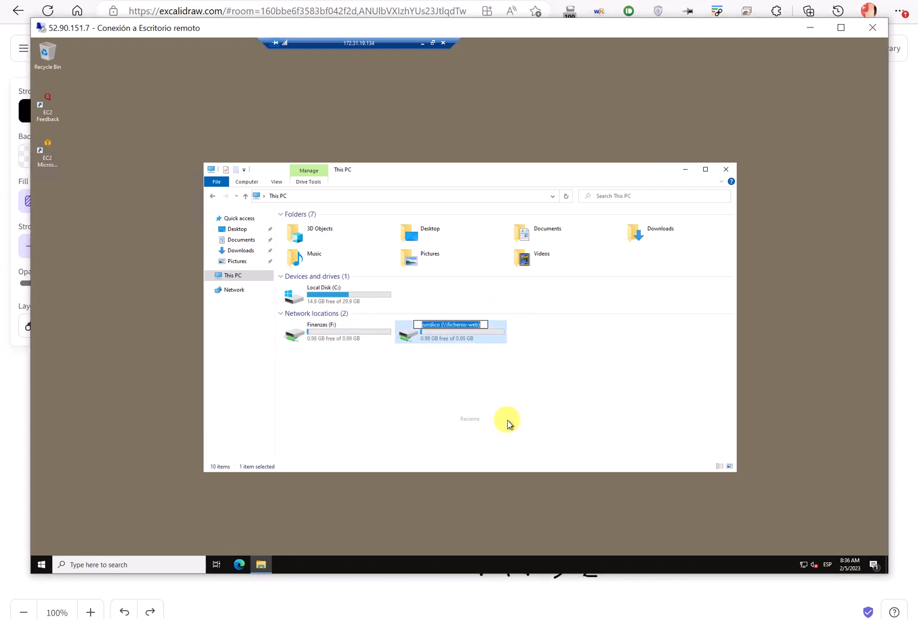
{"action": "type", "text": "Juridico (J:"}
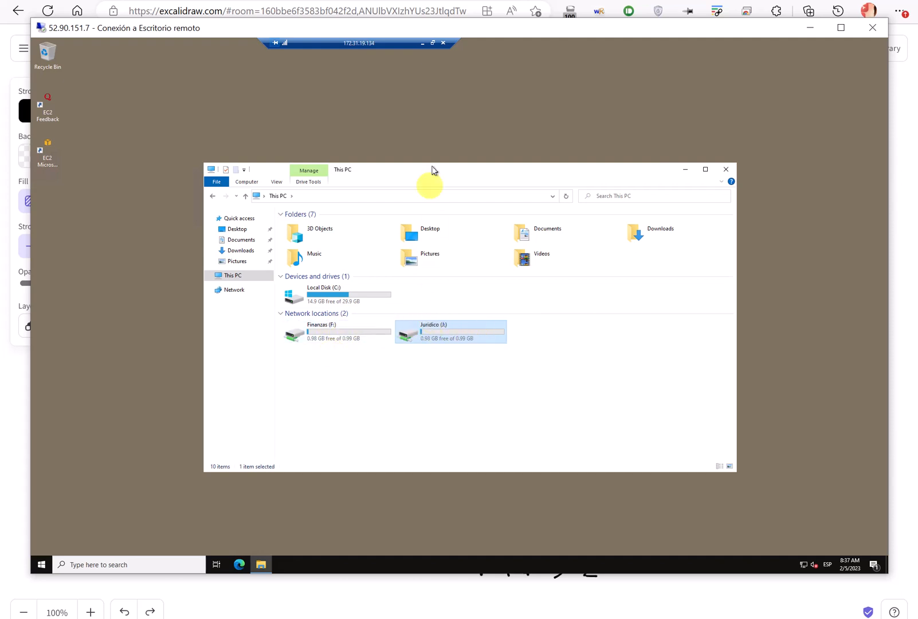
Switch to the file server session at 172.31.17.120 and compare the Ficheros (F:) drive in This PC with its mirrored disks in Disk Management.
{"action": "left_click", "coordinate": [422, 45]}
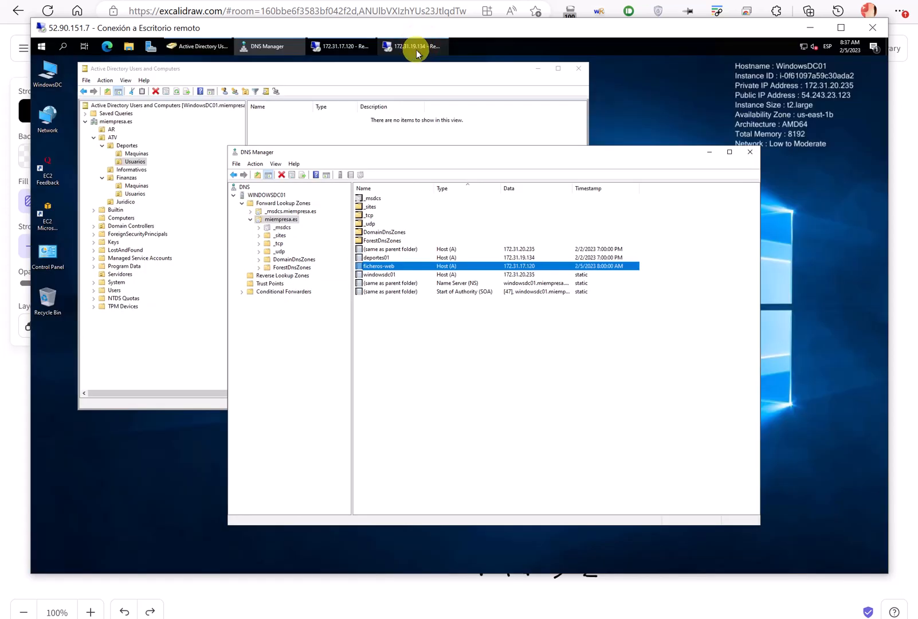
{"action": "left_click", "coordinate": [338, 50]}
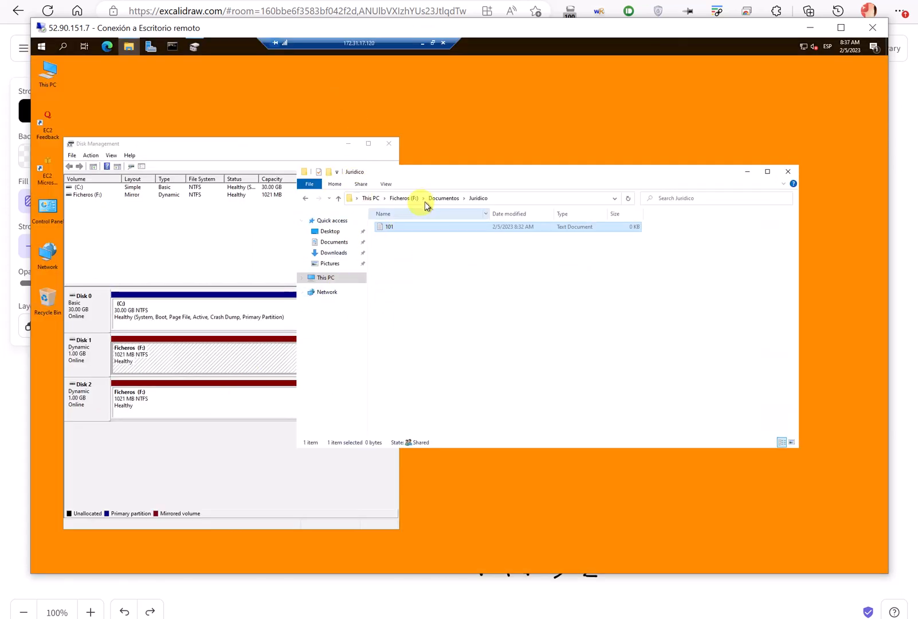
{"action": "left_click", "coordinate": [179, 358]}
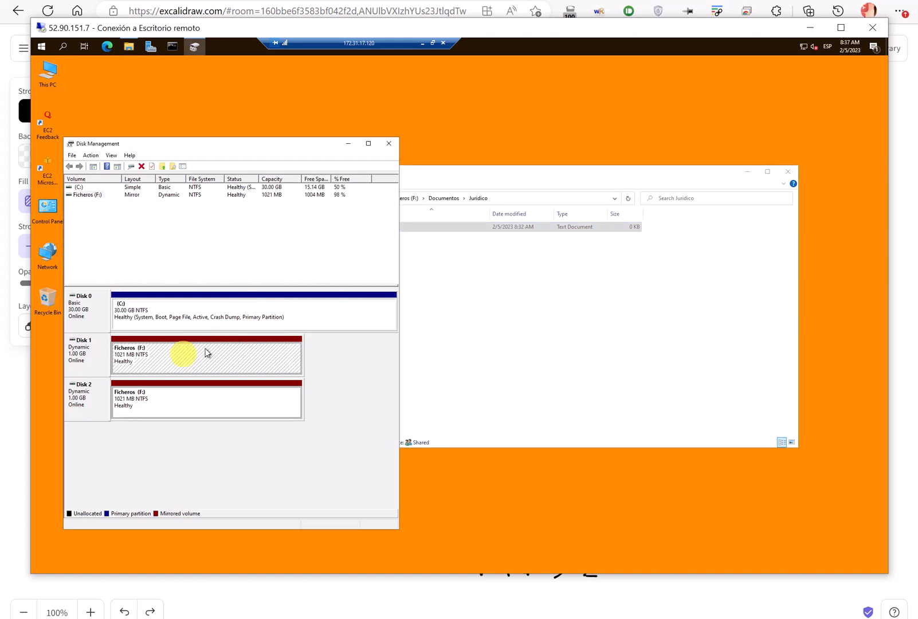
{"action": "left_click", "coordinate": [476, 280]}
{"action": "left_click", "coordinate": [406, 198]}
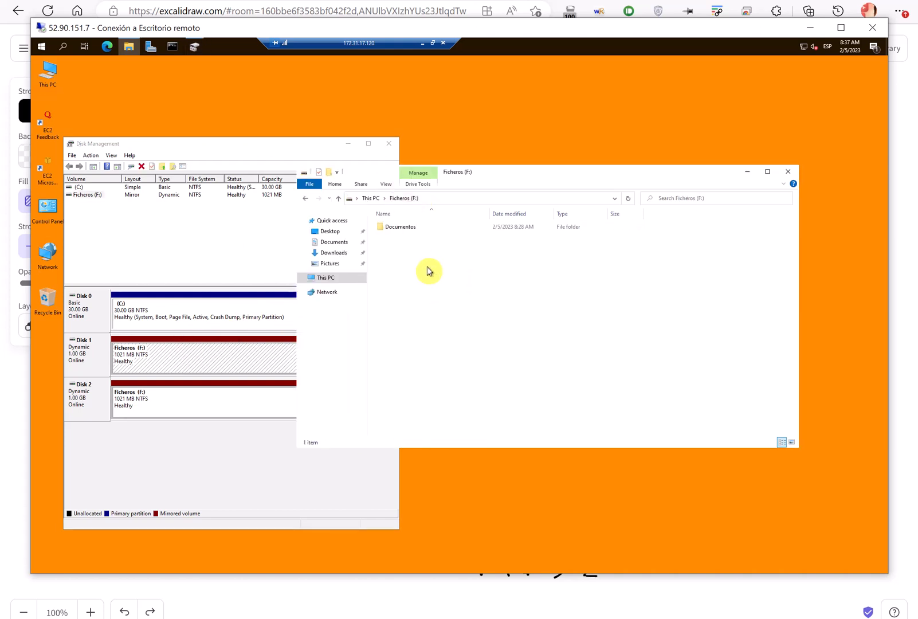
{"action": "left_click", "coordinate": [327, 277]}
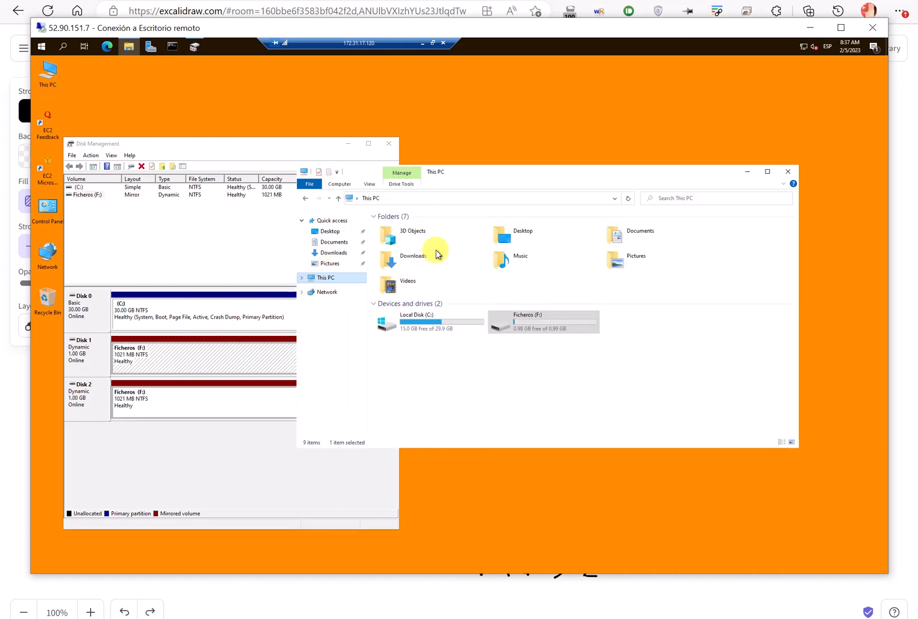
{"action": "left_click", "coordinate": [549, 328]}
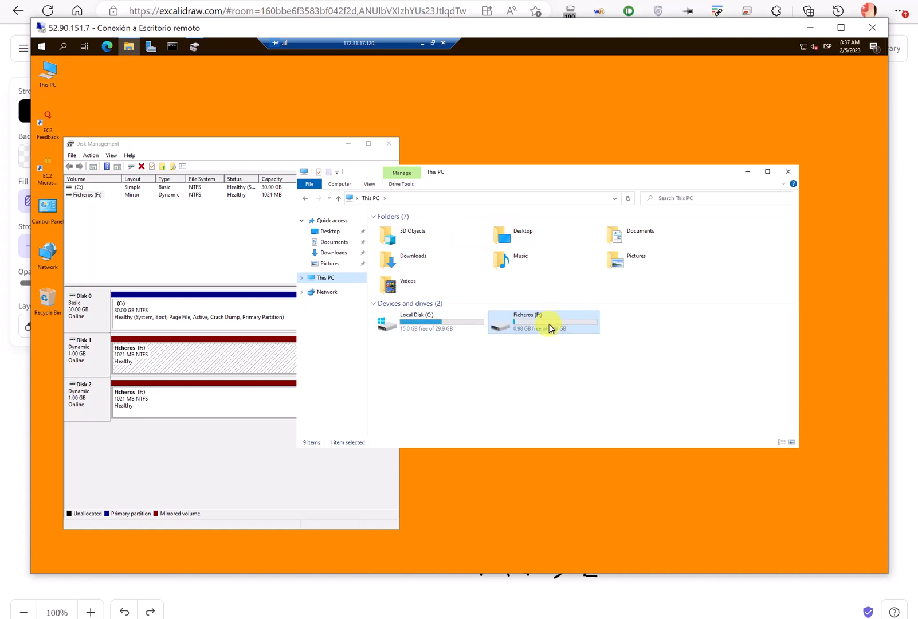
{"action": "left_click_drag", "start_coordinate": [543, 171], "coordinate": [597, 179]}
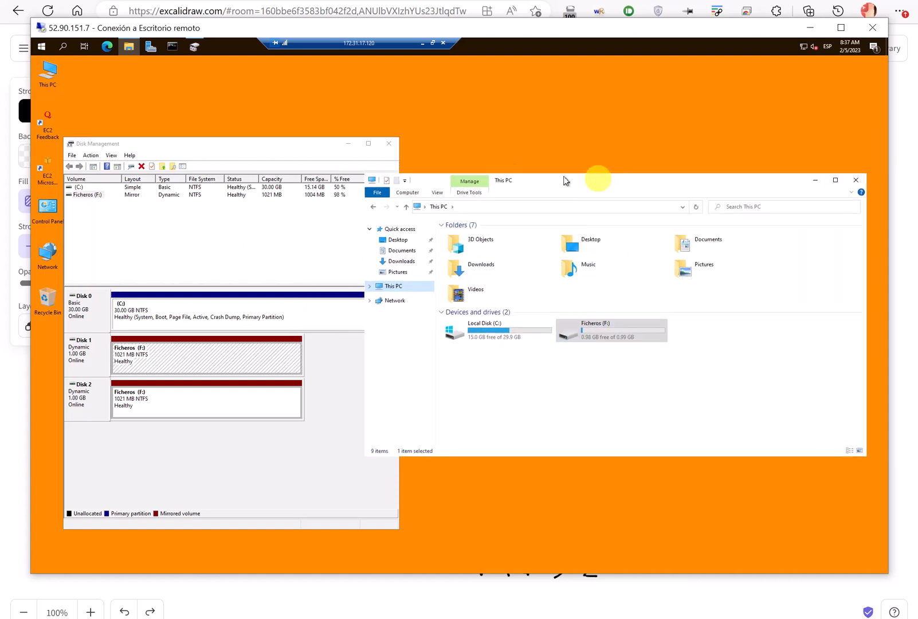
{"action": "left_click_drag", "start_coordinate": [299, 144], "coordinate": [314, 111]}
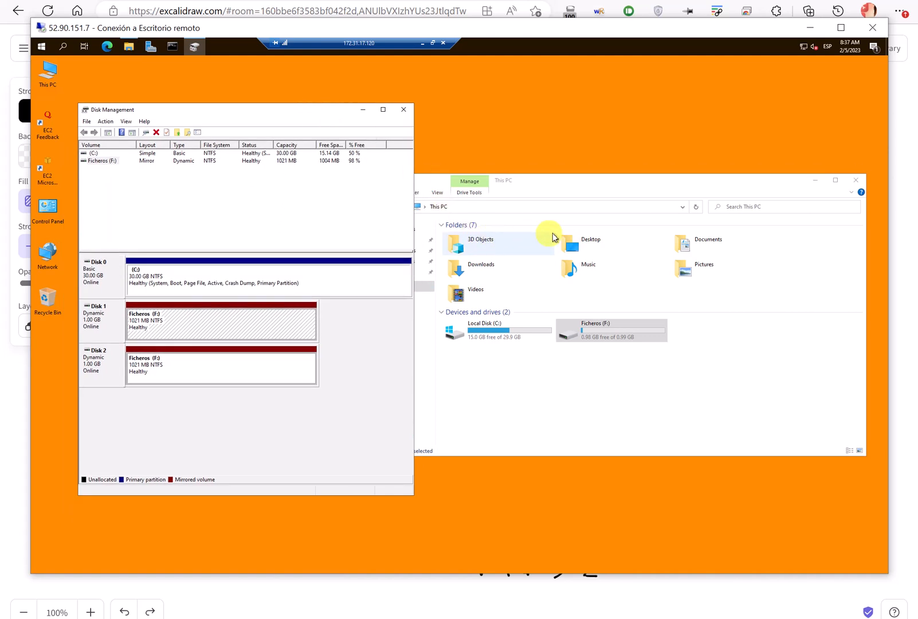
{"action": "left_click_drag", "start_coordinate": [552, 186], "coordinate": [496, 163]}
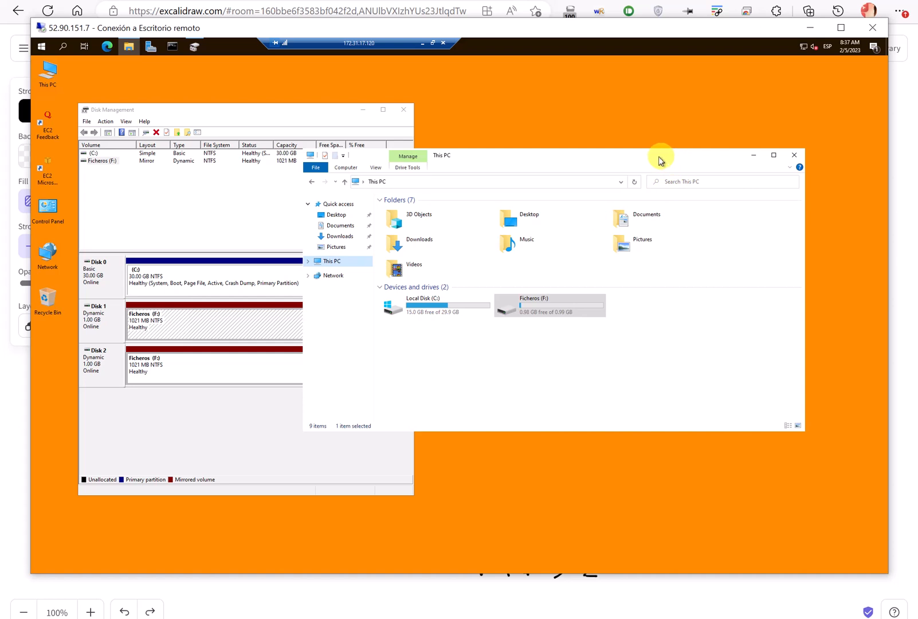
{"action": "left_click_drag", "start_coordinate": [659, 160], "coordinate": [574, 166]}
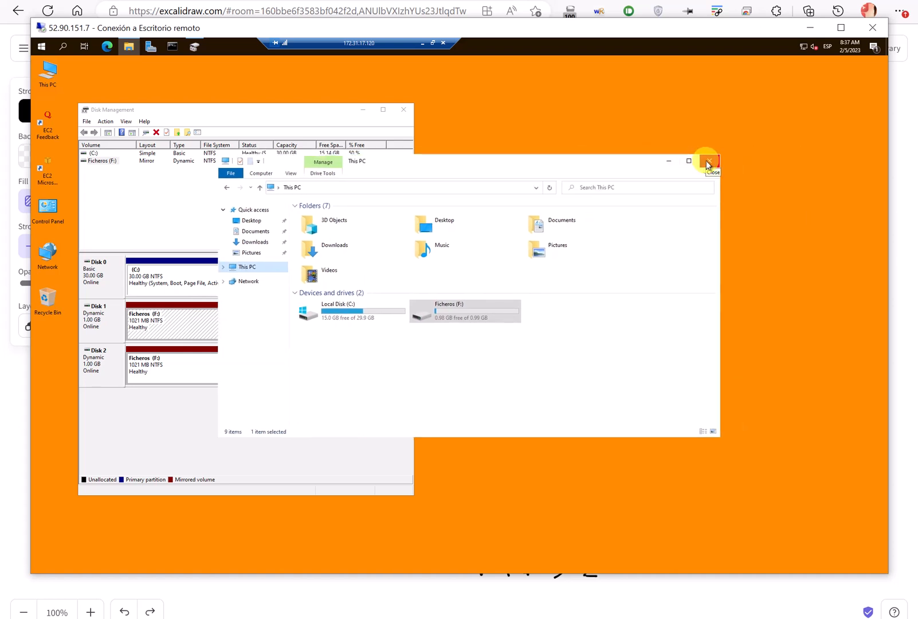
Close the This PC and Disk Management windows, and open Internet Information Services (IIS) Manager from Server Manager.
{"action": "left_click", "coordinate": [707, 163]}
{"action": "left_click", "coordinate": [403, 109]}
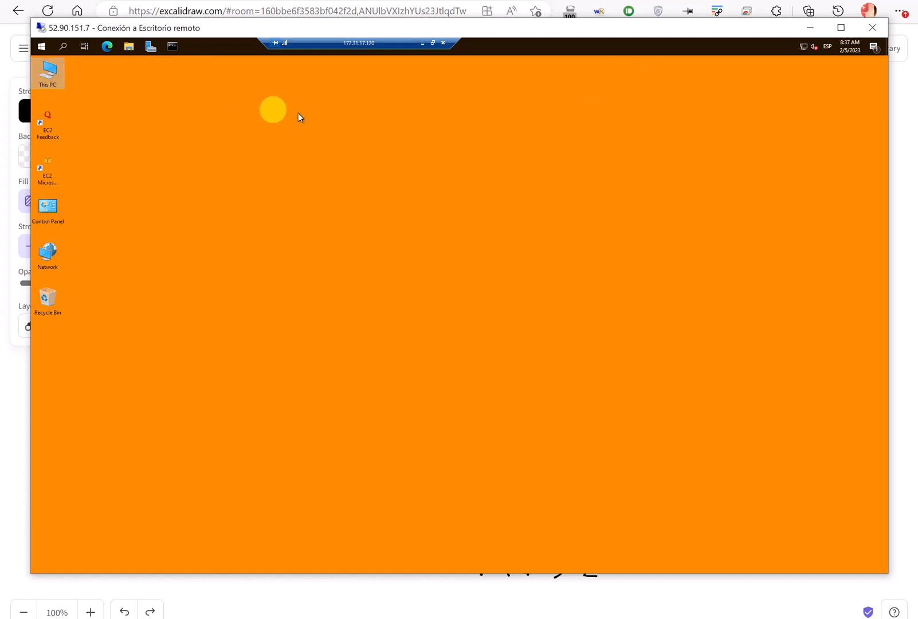
{"action": "left_click", "coordinate": [151, 46]}
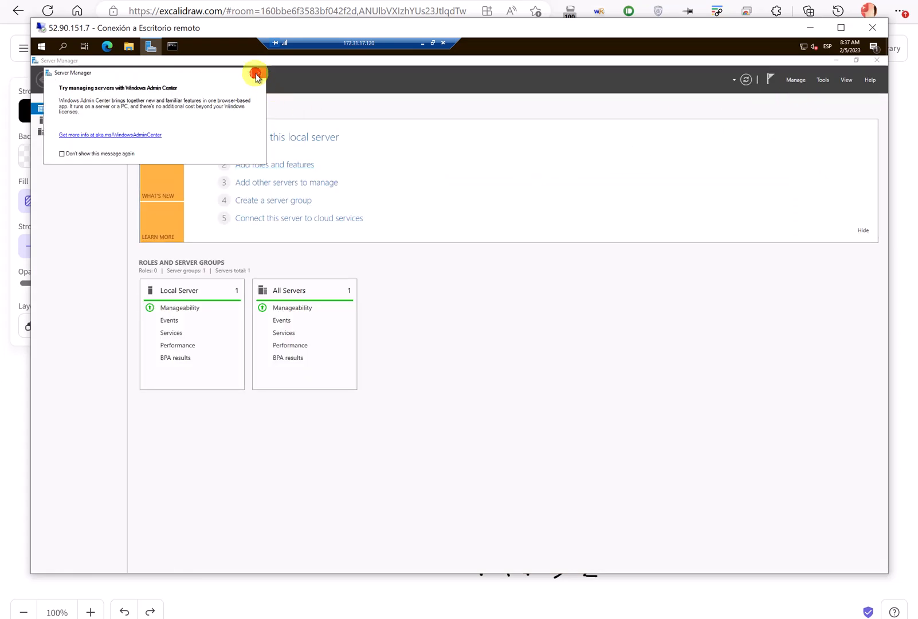
{"action": "left_click", "coordinate": [255, 75]}
{"action": "left_click", "coordinate": [821, 82]}
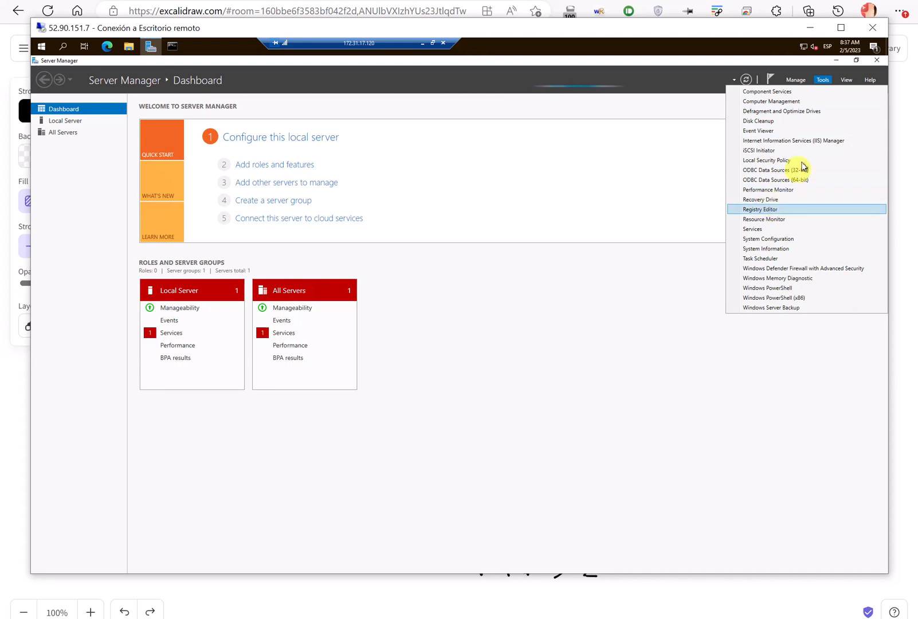
{"action": "left_click", "coordinate": [831, 141]}
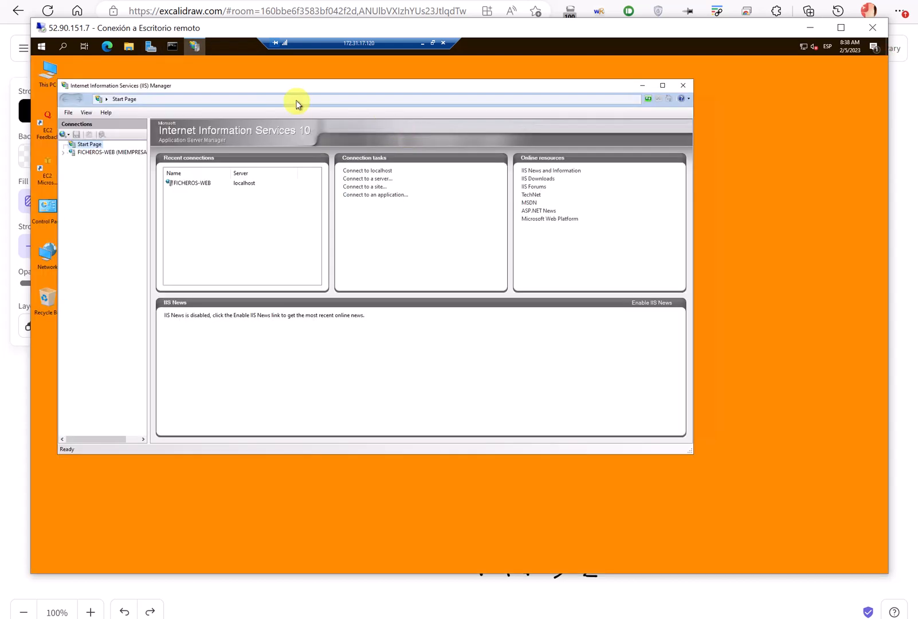
Reposition the IIS Manager window on the desktop and pin IIS Manager to the taskbar.
{"action": "left_click_drag", "start_coordinate": [289, 83], "coordinate": [380, 100]}
{"action": "right_click", "coordinate": [195, 51]}
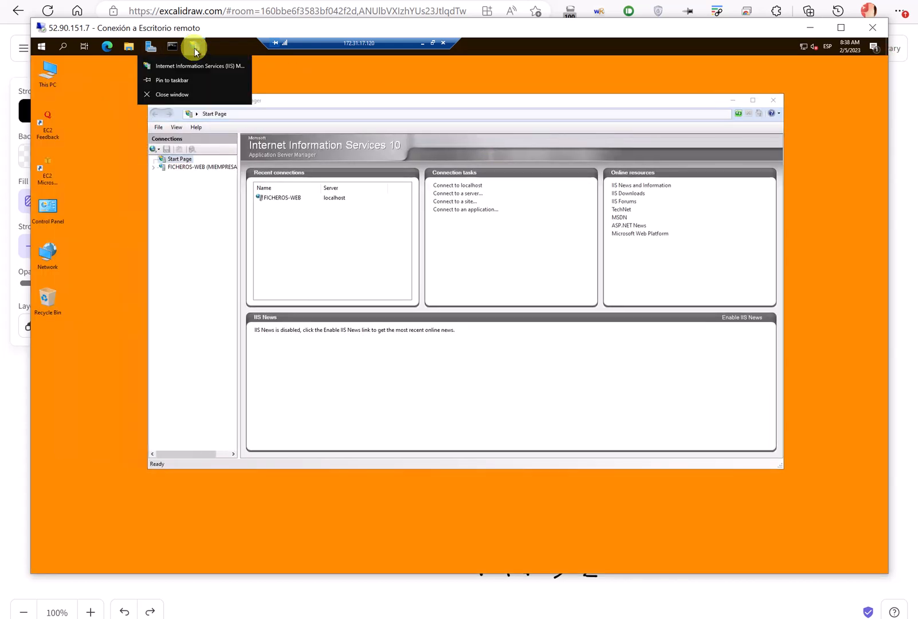
{"action": "left_click", "coordinate": [185, 79]}
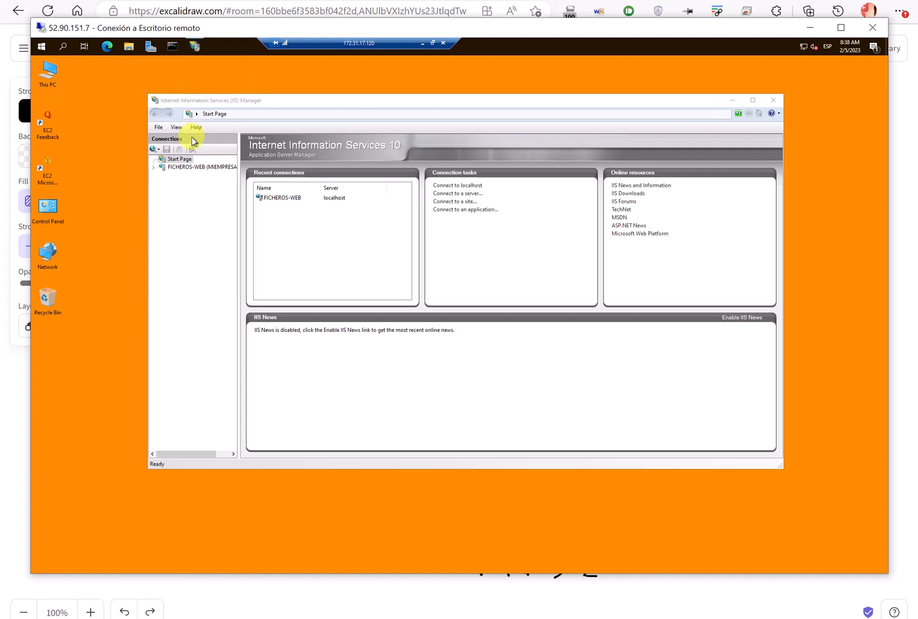
Expand the FICHEROS-WEB server in wider Connections, view its application pools, and open Default Web Site under Sites.
{"action": "left_click", "coordinate": [158, 166]}
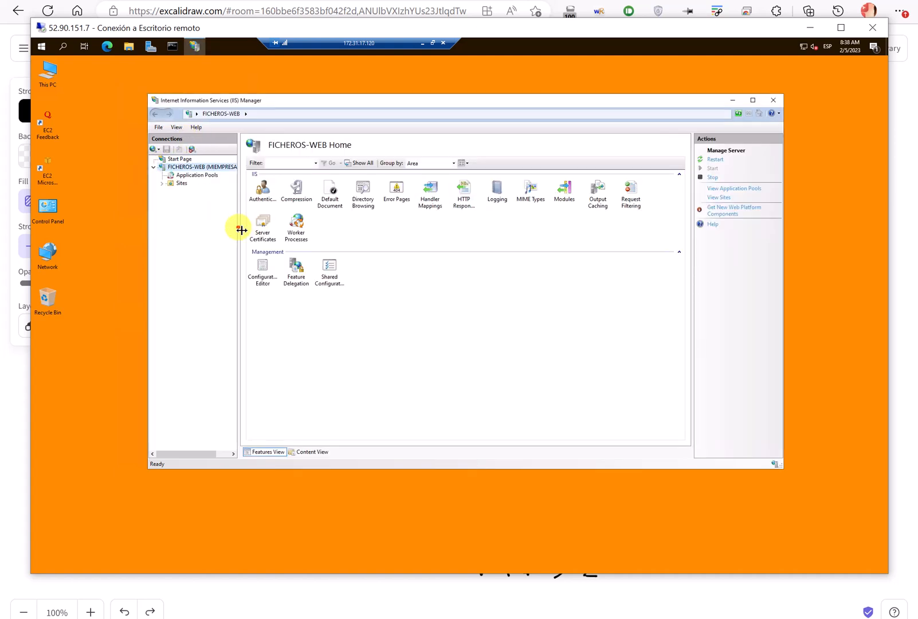
{"action": "left_click_drag", "start_coordinate": [241, 229], "coordinate": [266, 229]}
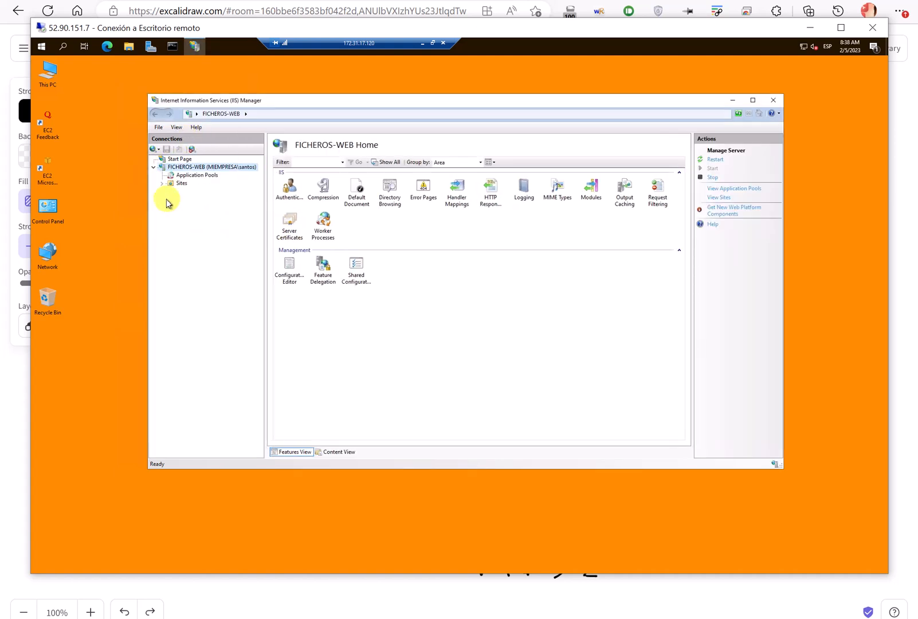
{"action": "left_click", "coordinate": [195, 176]}
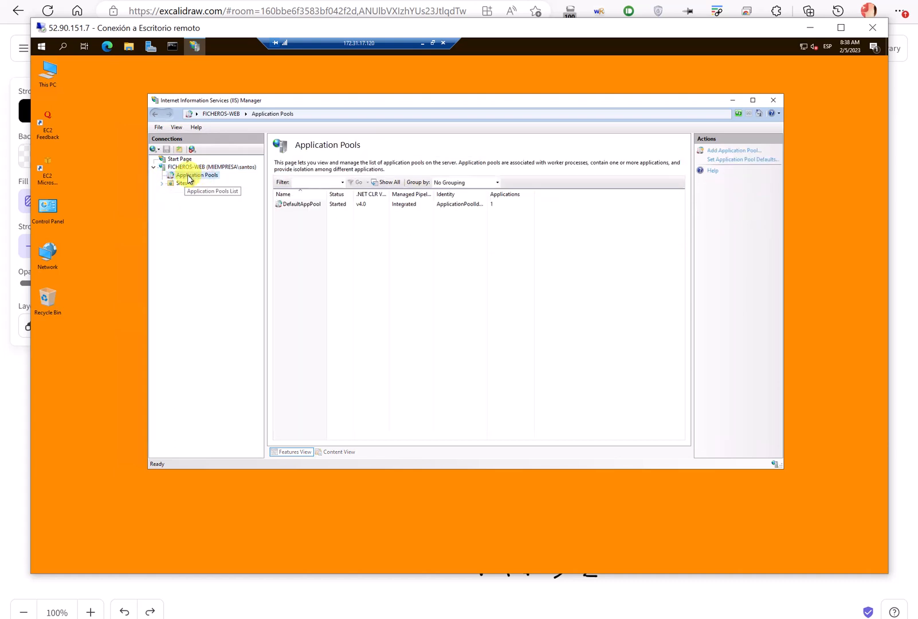
{"action": "left_click", "coordinate": [161, 184]}
{"action": "left_click", "coordinate": [195, 191]}
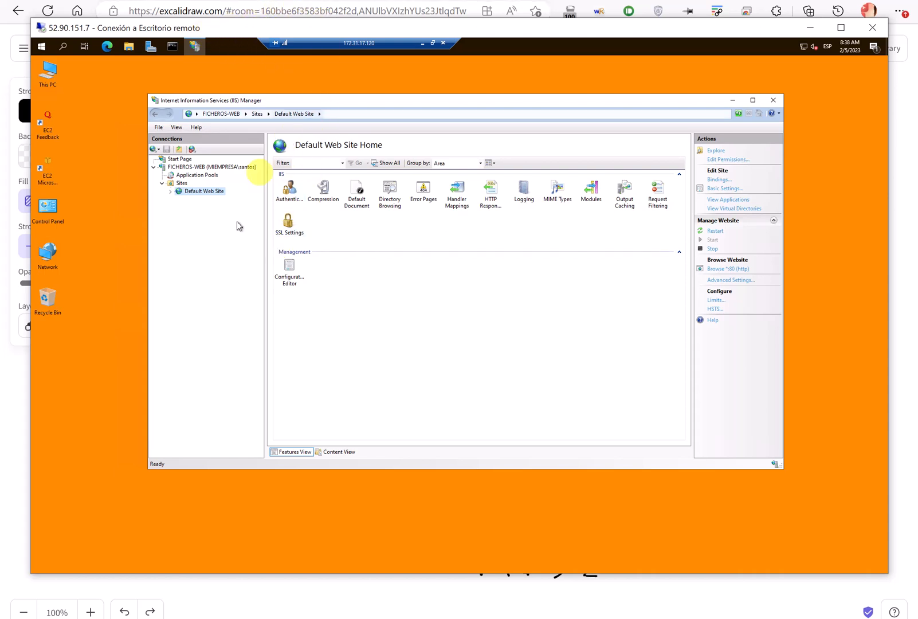
{"action": "mouse_move", "coordinate": [60, 426]}
{"action": "left_mouse_down"}
{"action": "mouse_move", "coordinate": [59, 553]}
{"action": "mouse_move", "coordinate": [43, 570]}
{"action": "mouse_move", "coordinate": [72, 575]}
{"action": "left_mouse_up"}
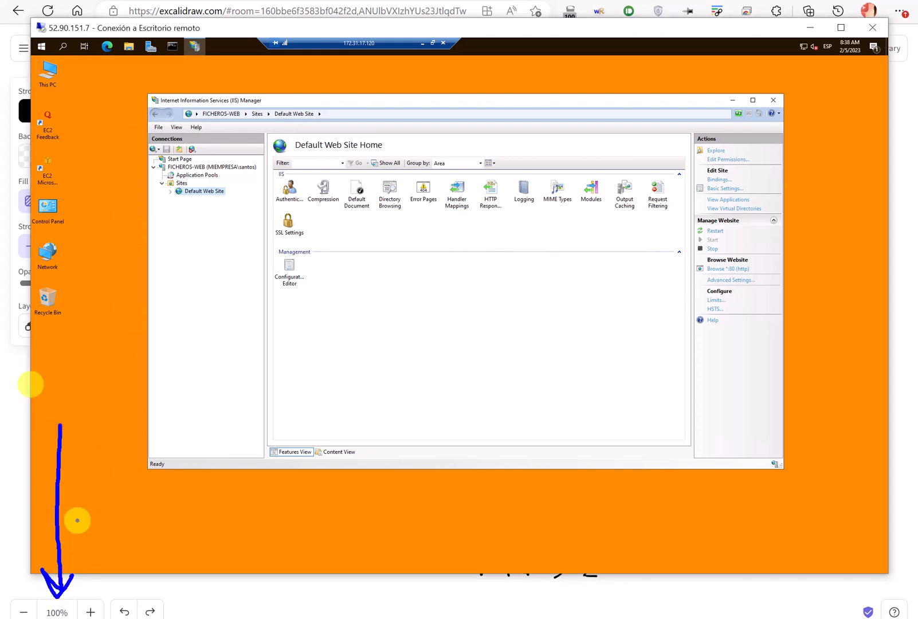
{"action": "mouse_move", "coordinate": [79, 533]}
{"action": "left_mouse_down"}
{"action": "mouse_move", "coordinate": [80, 501]}
{"action": "mouse_move", "coordinate": [125, 531]}
{"action": "mouse_move", "coordinate": [136, 495]}
{"action": "mouse_move", "coordinate": [120, 506]}
{"action": "mouse_move", "coordinate": [158, 522]}
{"action": "mouse_move", "coordinate": [142, 529]}
{"action": "mouse_move", "coordinate": [136, 507]}
{"action": "left_mouse_up"}
{"action": "mouse_move", "coordinate": [75, 465]}
{"action": "left_mouse_down"}
{"action": "mouse_move", "coordinate": [37, 543]}
{"action": "mouse_move", "coordinate": [177, 543]}
{"action": "mouse_move", "coordinate": [90, 481]}
{"action": "left_mouse_up"}
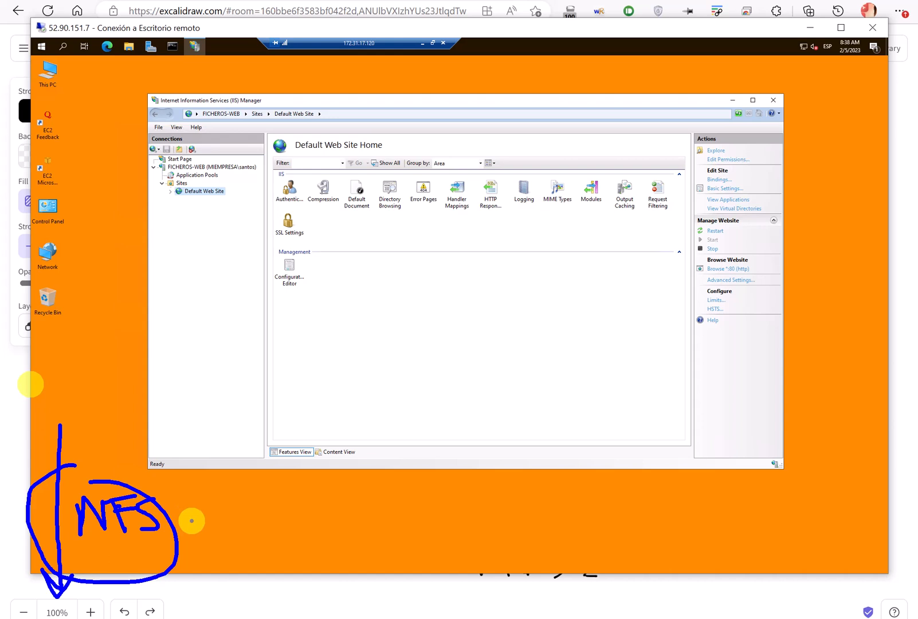
Circle the IIS Manager window with the screen annotation pen and clear the drawing.
{"action": "key", "text": "Escape"}
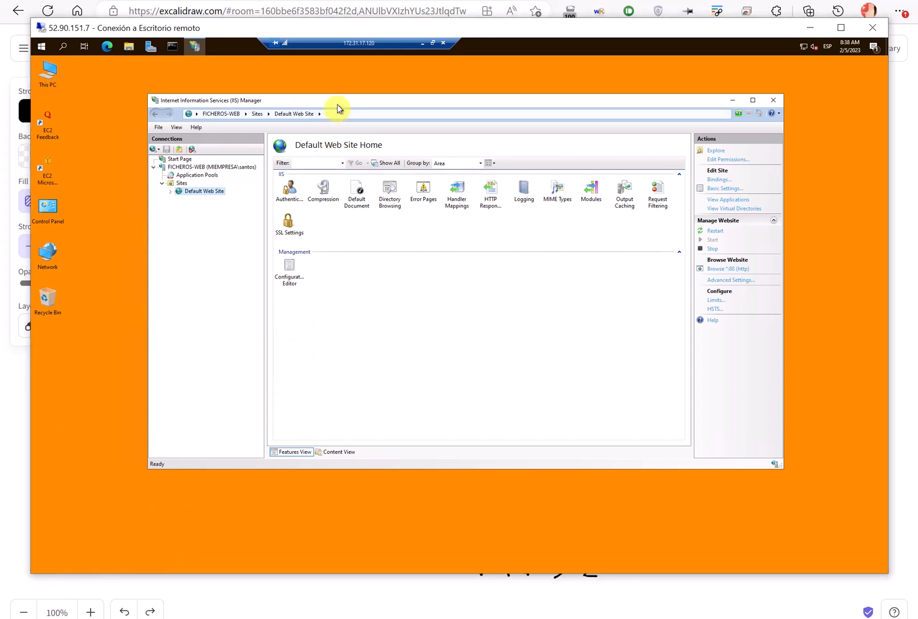
{"action": "left_click_drag", "start_coordinate": [334, 98], "coordinate": [325, 122]}
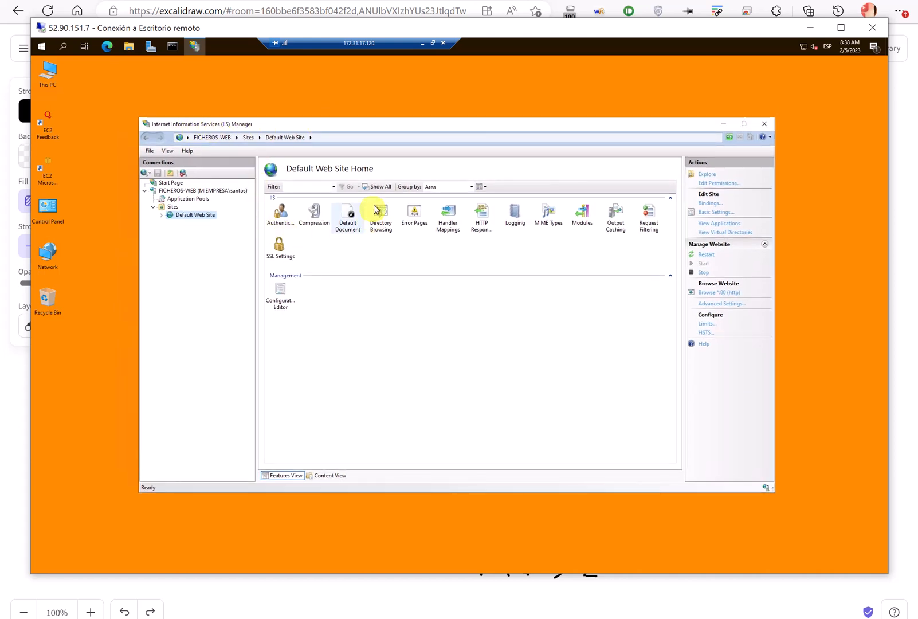
{"action": "mouse_move", "coordinate": [389, 139]}
{"action": "left_mouse_down"}
{"action": "mouse_move", "coordinate": [205, 102]}
{"action": "mouse_move", "coordinate": [160, 293]}
{"action": "mouse_move", "coordinate": [496, 398]}
{"action": "mouse_move", "coordinate": [665, 169]}
{"action": "mouse_move", "coordinate": [348, 133]}
{"action": "left_mouse_up"}
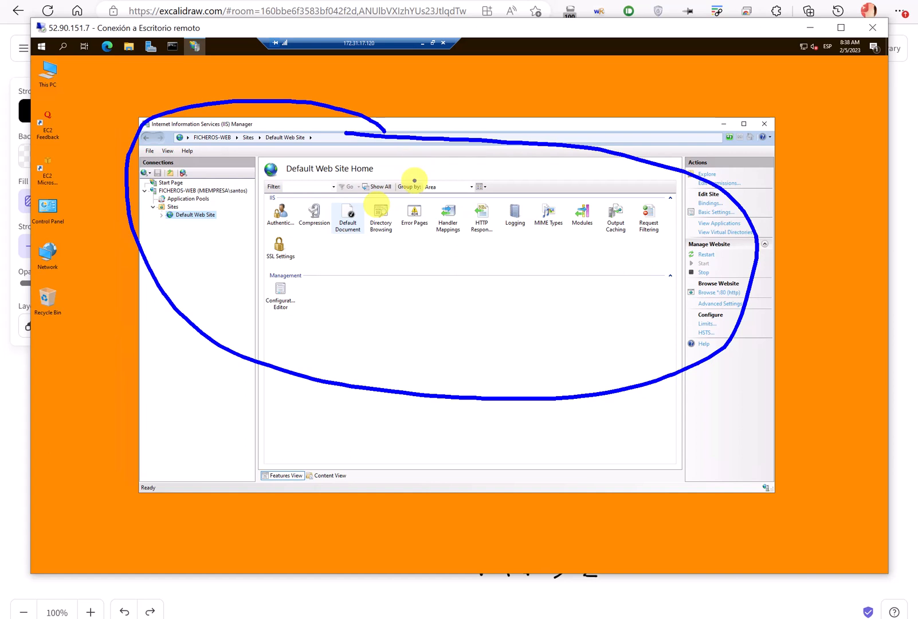
{"action": "key", "text": "Escape"}
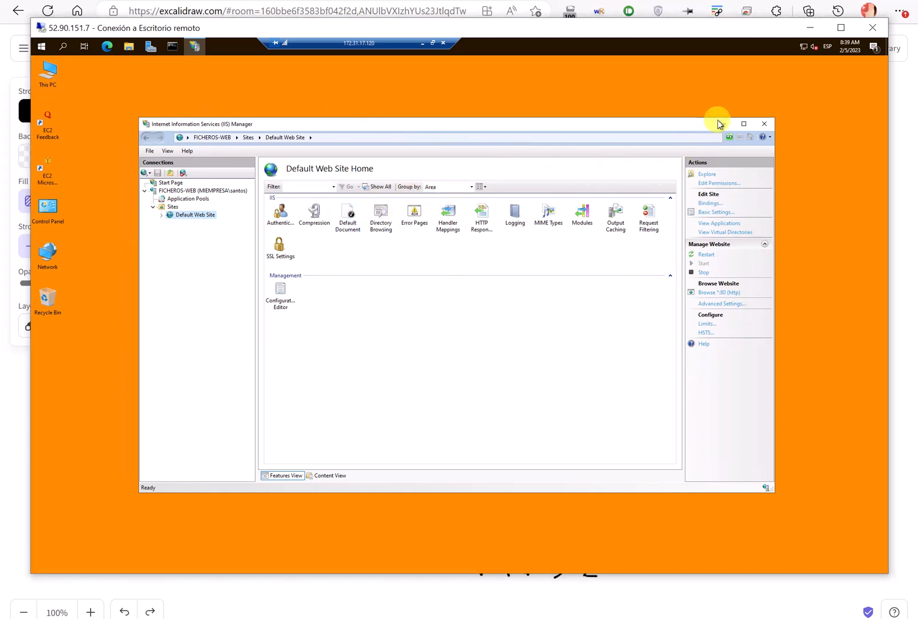
Close IIS Manager and open the C:\inetpub\wwwroot folder from This PC.
{"action": "left_click", "coordinate": [766, 124]}
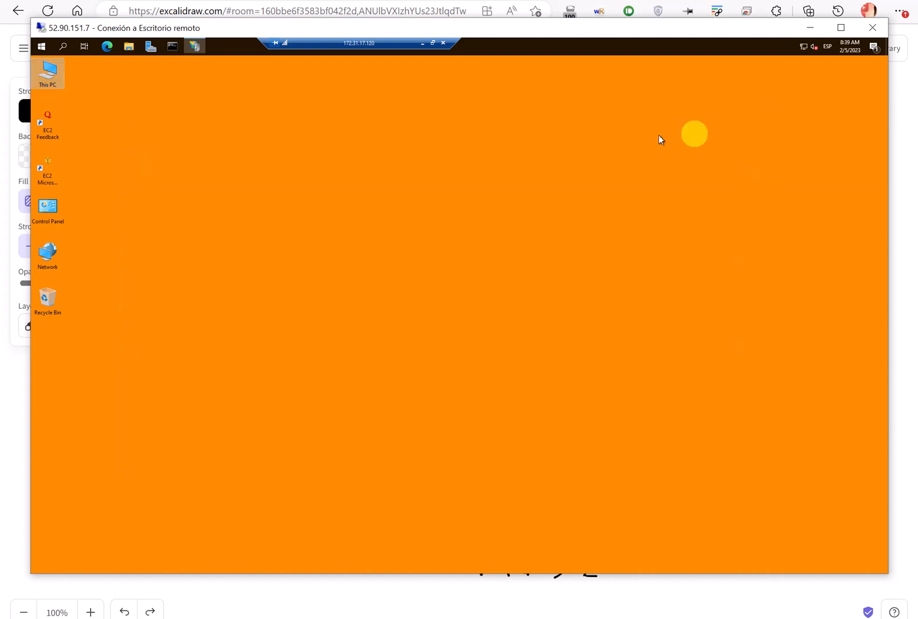
{"action": "left_click", "coordinate": [54, 73]}
{"action": "double_click", "coordinate": [55, 73]}
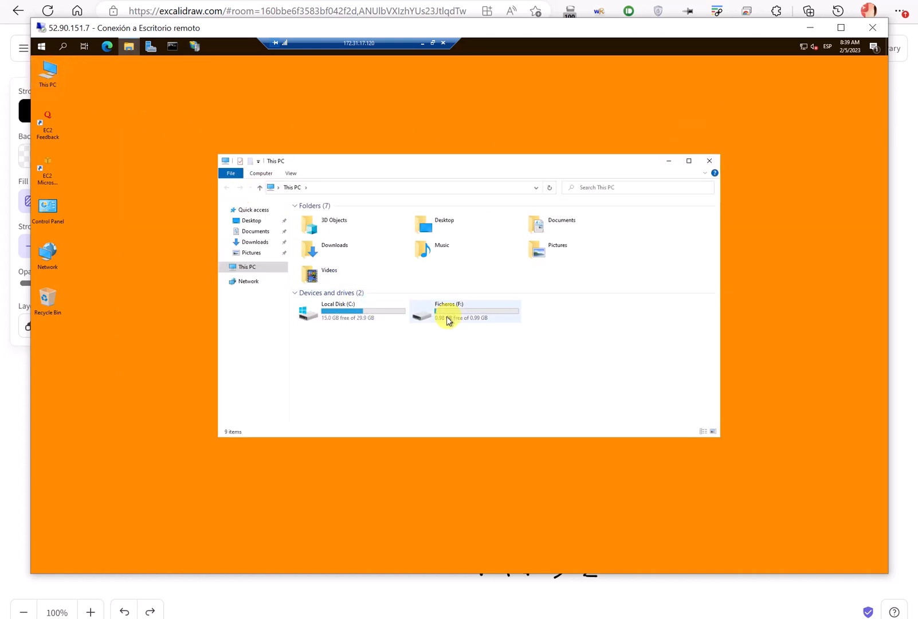
{"action": "left_click", "coordinate": [342, 312]}
{"action": "double_click", "coordinate": [342, 312]}
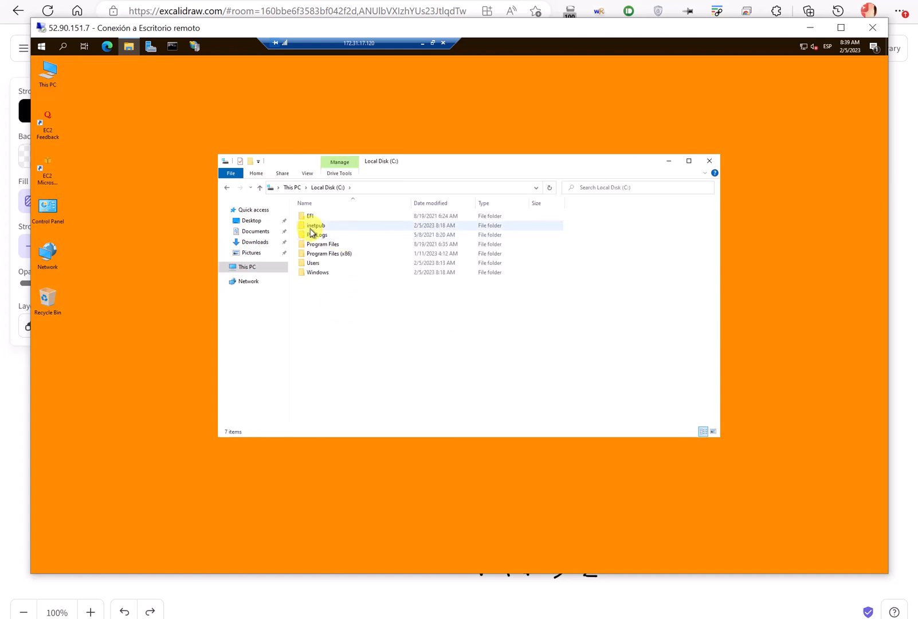
{"action": "double_click", "coordinate": [310, 227]}
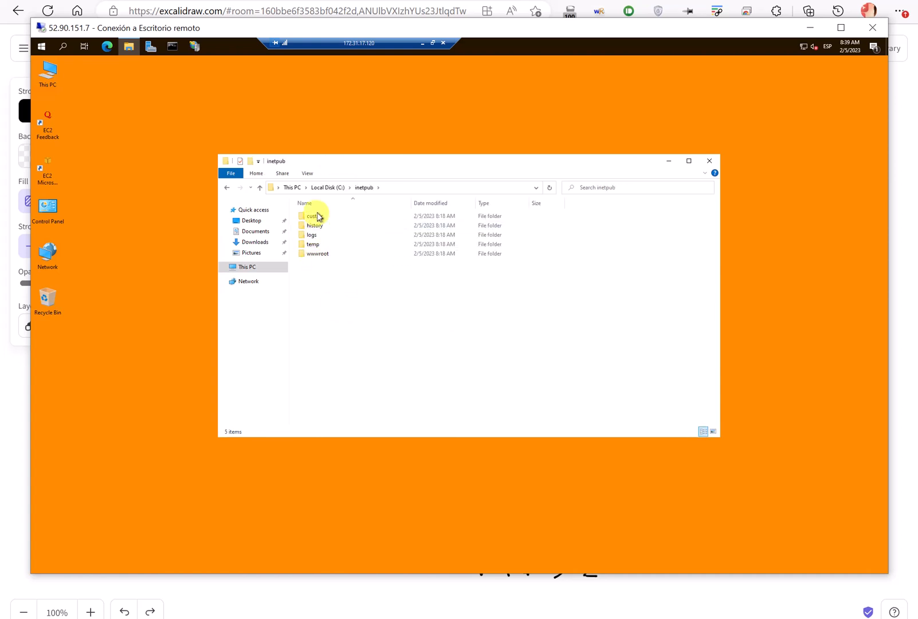
{"action": "double_click", "coordinate": [317, 254]}
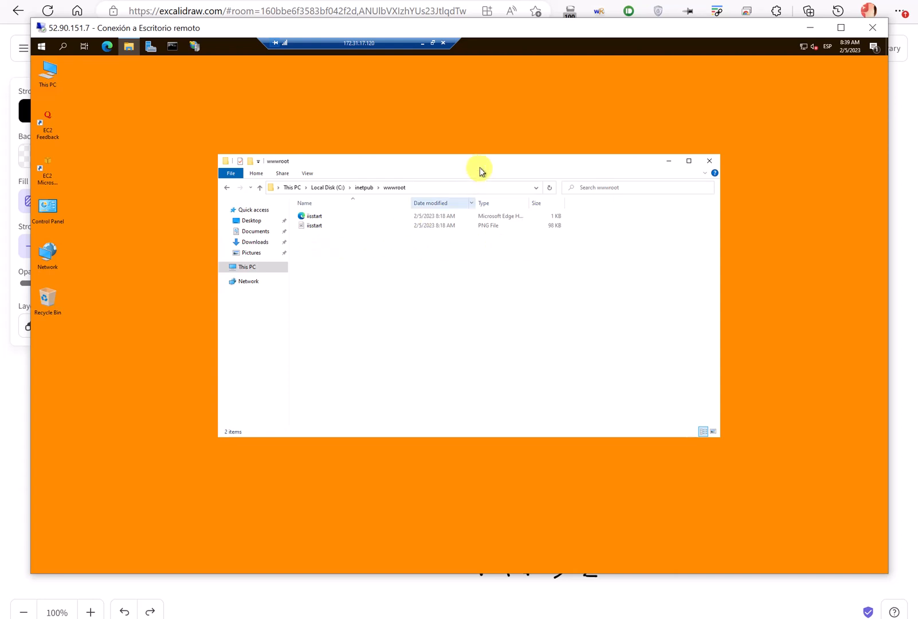
{"action": "left_click_drag", "start_coordinate": [484, 161], "coordinate": [498, 161]}
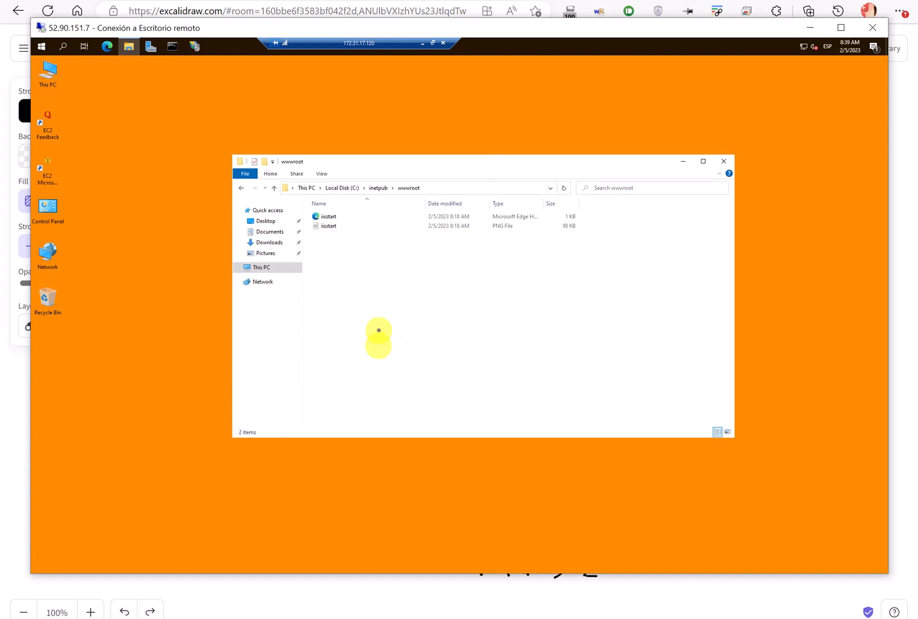
Handwrite /var/www/html over the wwwroot folder, underline the iisstart file, and clear the annotations.
{"action": "mouse_move", "coordinate": [379, 330]}
{"action": "left_mouse_down"}
{"action": "mouse_move", "coordinate": [364, 378]}
{"action": "mouse_move", "coordinate": [409, 340]}
{"action": "left_mouse_up"}
{"action": "left_click_drag", "start_coordinate": [425, 347], "coordinate": [459, 372]}
{"action": "mouse_move", "coordinate": [468, 338]}
{"action": "left_mouse_down"}
{"action": "mouse_move", "coordinate": [477, 348]}
{"action": "mouse_move", "coordinate": [547, 344]}
{"action": "mouse_move", "coordinate": [571, 378]}
{"action": "left_mouse_up"}
{"action": "left_click_drag", "start_coordinate": [594, 333], "coordinate": [638, 364]}
{"action": "left_click_drag", "start_coordinate": [622, 345], "coordinate": [633, 338]}
{"action": "left_click_drag", "start_coordinate": [636, 358], "coordinate": [677, 347]}
{"action": "mouse_move", "coordinate": [697, 244]}
{"action": "left_mouse_down"}
{"action": "mouse_move", "coordinate": [709, 323]}
{"action": "mouse_move", "coordinate": [698, 358]}
{"action": "left_mouse_up"}
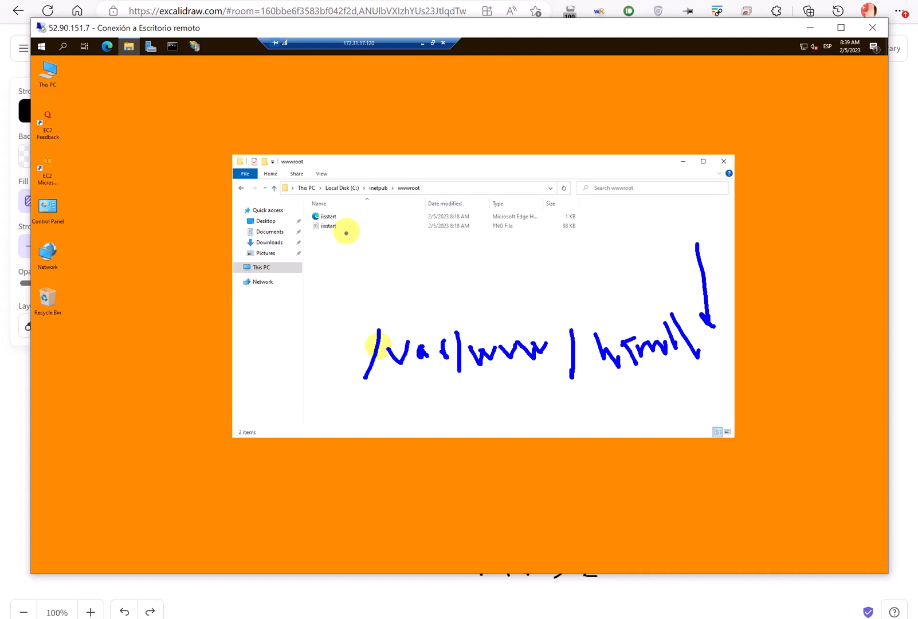
{"action": "left_click_drag", "start_coordinate": [307, 221], "coordinate": [347, 223]}
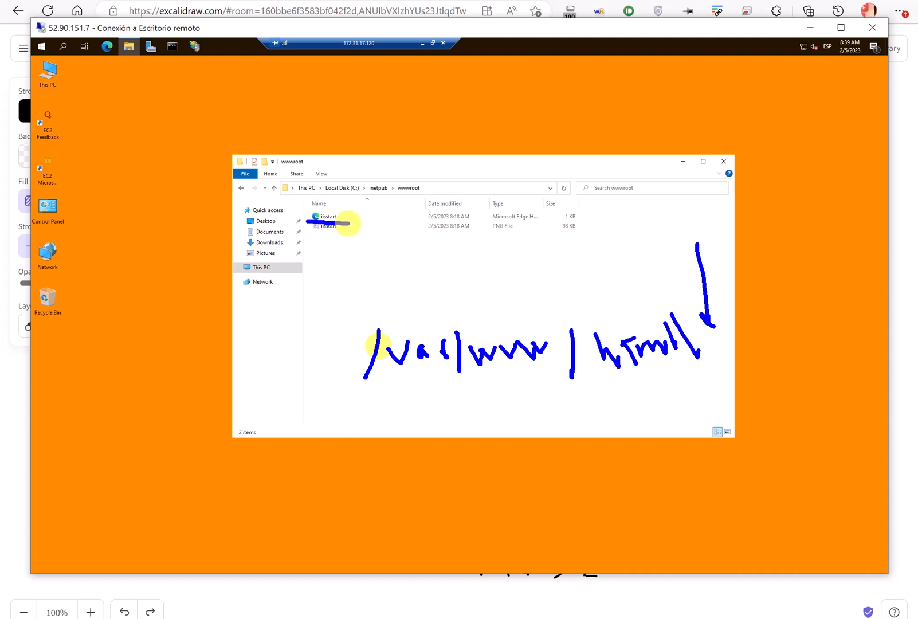
{"action": "key", "text": "Escape"}
Show file name extensions for the files in the wwwroot folder.
{"action": "left_click", "coordinate": [325, 174]}
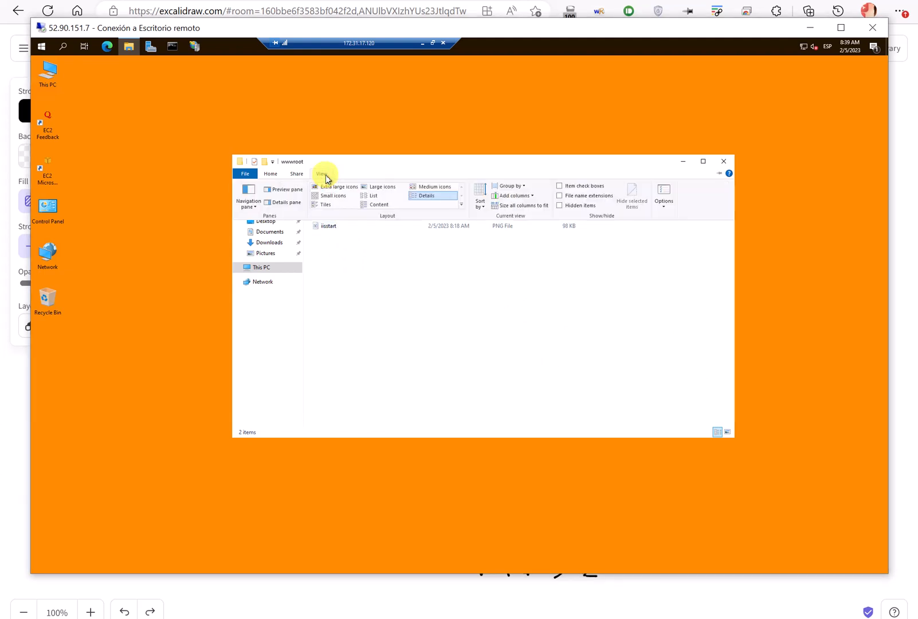
{"action": "left_click", "coordinate": [570, 197]}
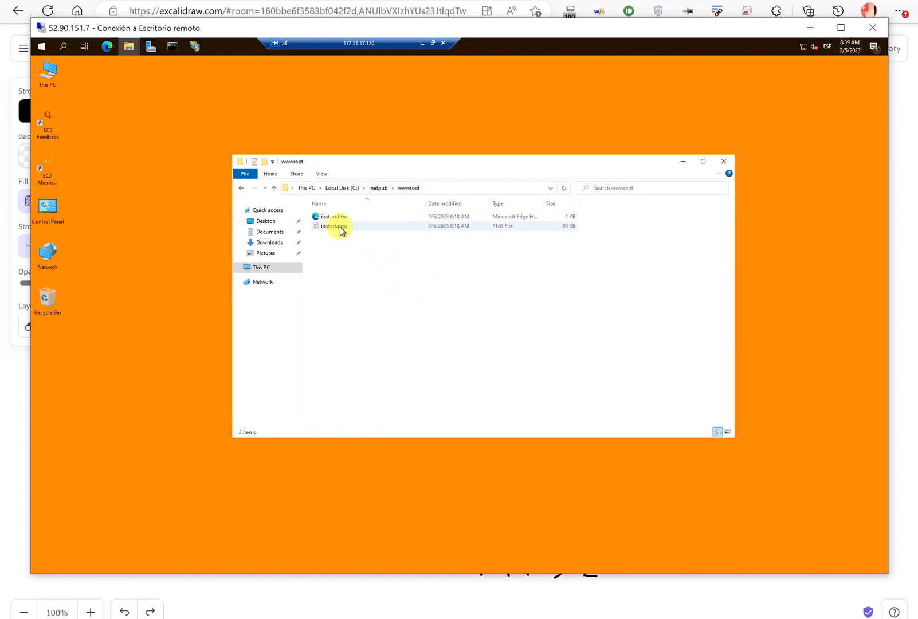
Open Microsoft Edge and complete its first-run setup without signing in or importing Google data.
{"action": "left_click", "coordinate": [106, 46]}
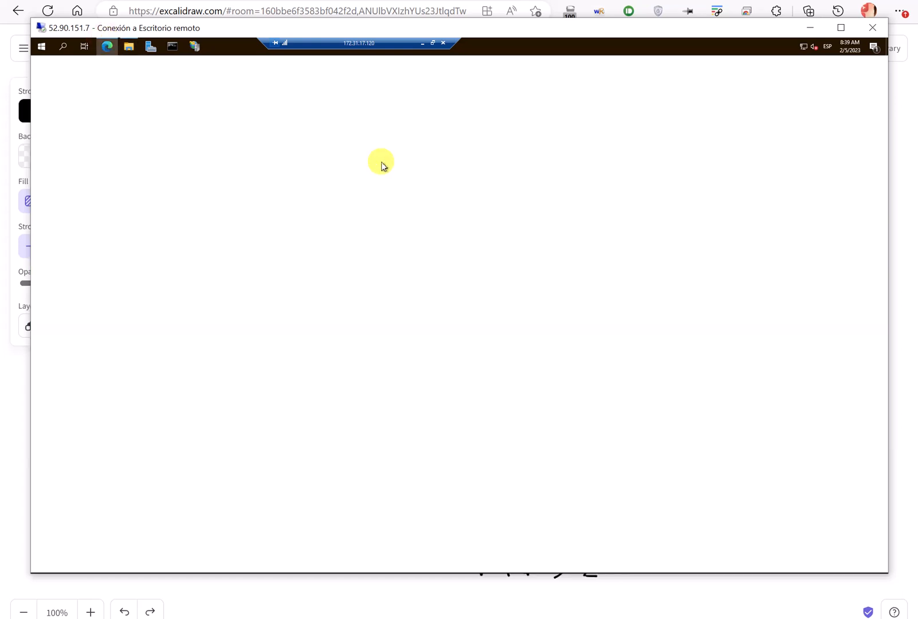
{"action": "left_click", "coordinate": [378, 161]}
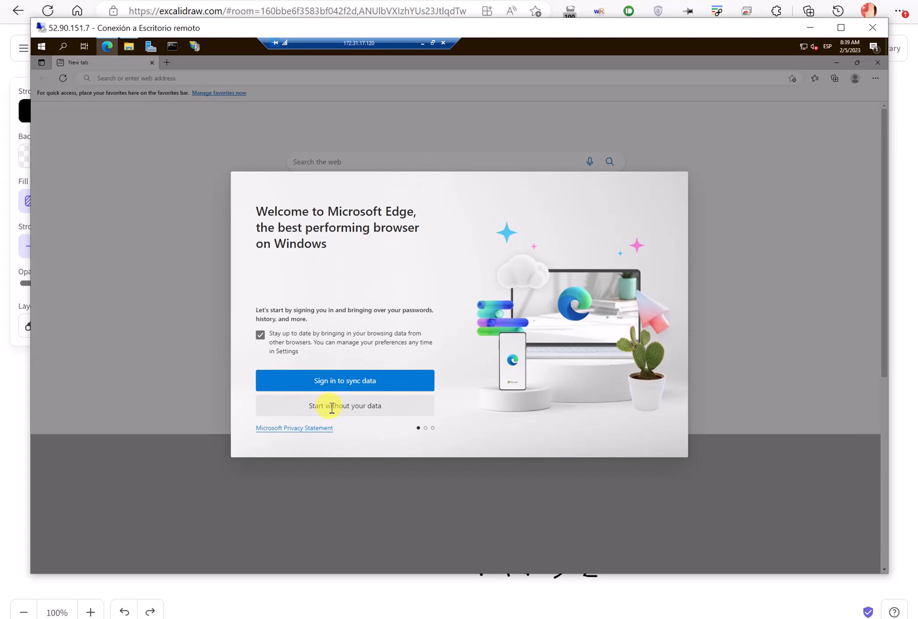
{"action": "left_click", "coordinate": [331, 407]}
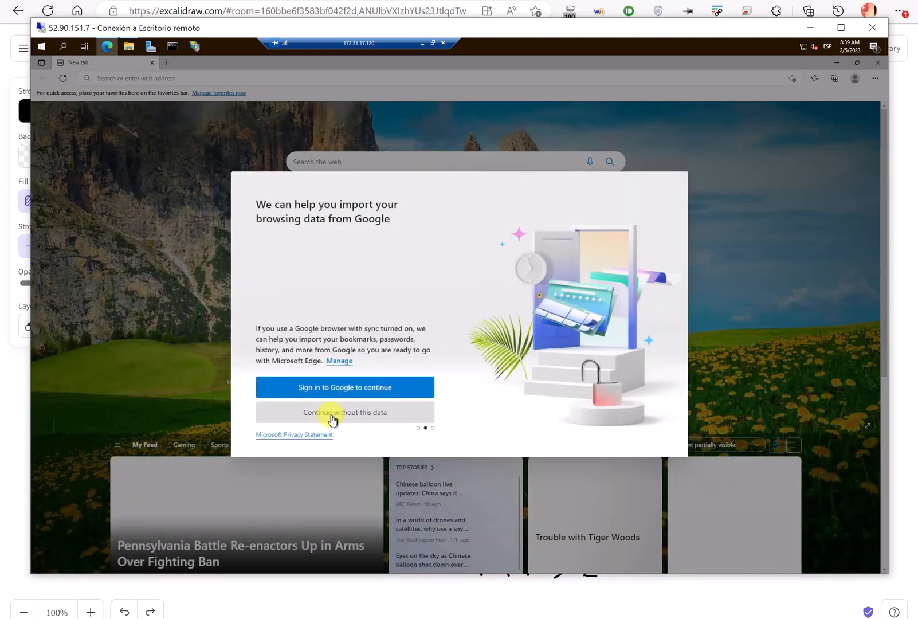
{"action": "left_click", "coordinate": [334, 413]}
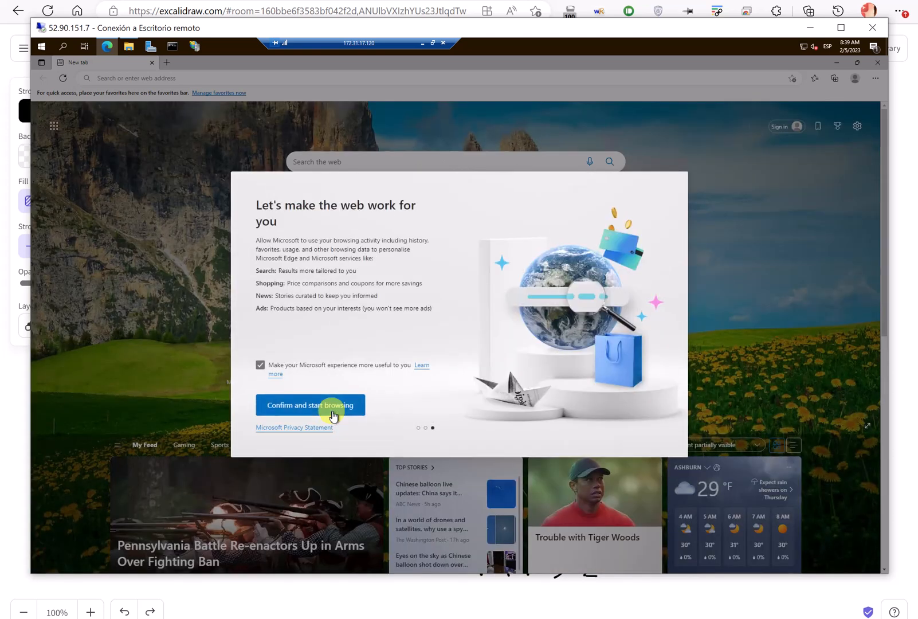
{"action": "left_click", "coordinate": [299, 405]}
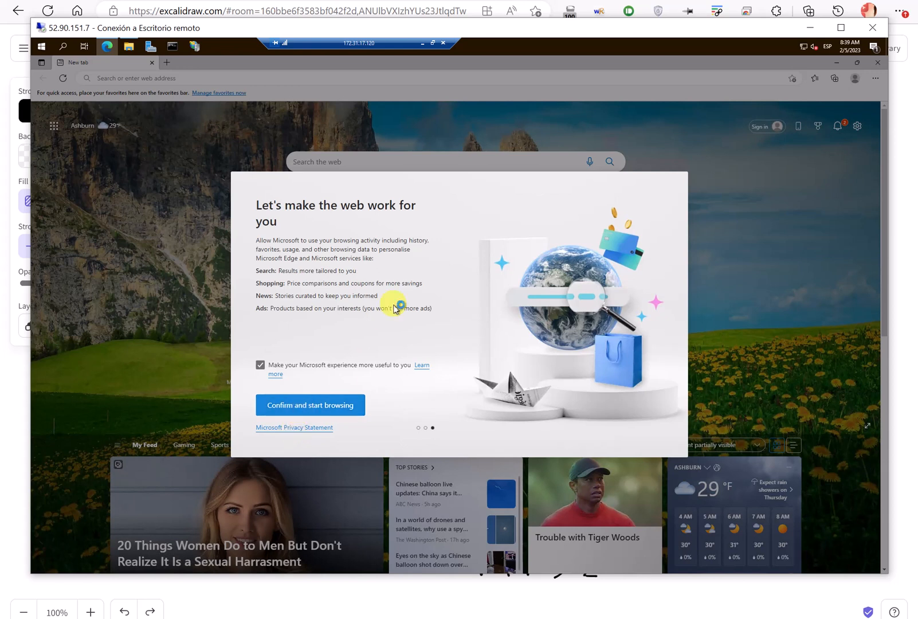
Restore the Edge window to a smaller size and arrange it beside the wwwroot folder window.
{"action": "left_click", "coordinate": [857, 62]}
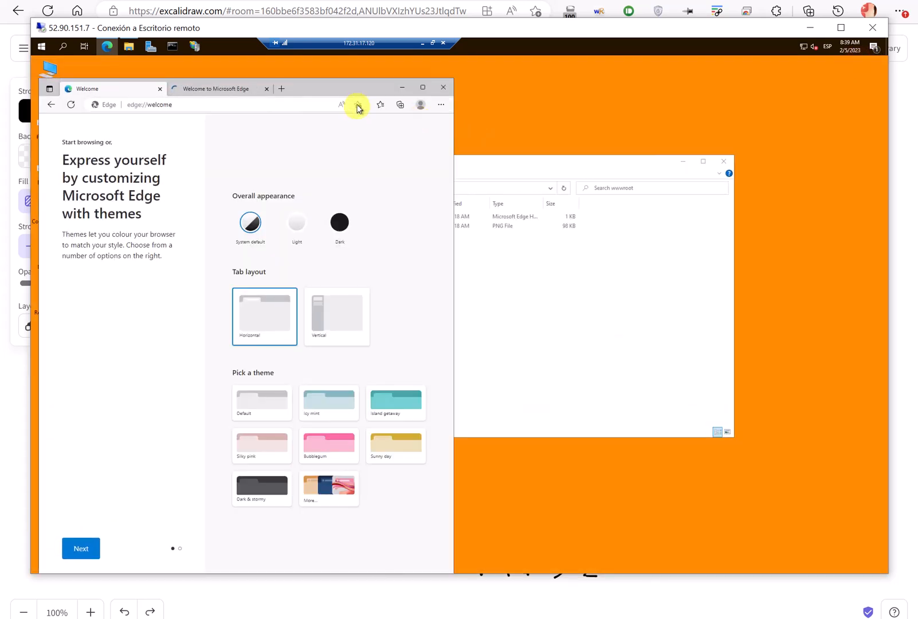
{"action": "left_click_drag", "start_coordinate": [344, 90], "coordinate": [646, 121]}
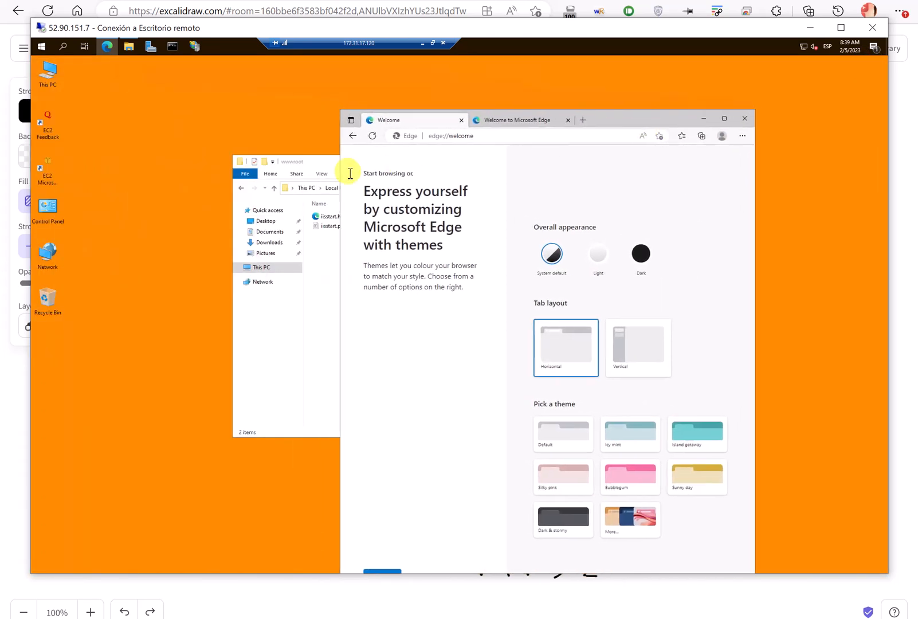
{"action": "mouse_move", "coordinate": [328, 162]}
{"action": "left_mouse_down"}
{"action": "mouse_move", "coordinate": [222, 142]}
{"action": "mouse_move", "coordinate": [197, 125]}
{"action": "left_mouse_up"}
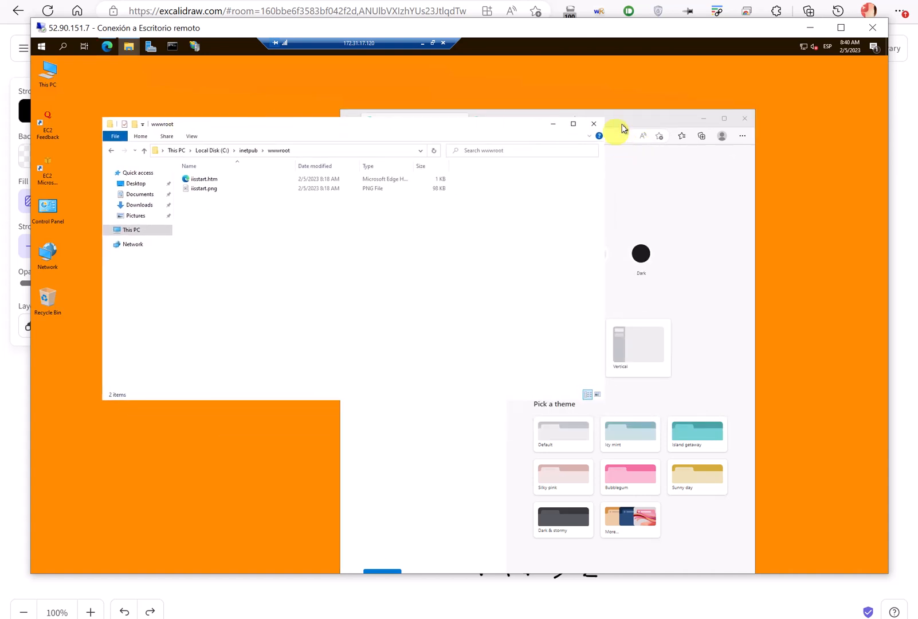
{"action": "left_click_drag", "start_coordinate": [630, 116], "coordinate": [689, 91]}
Load localhost in Edge and relate the IIS welcome page to the iisstart files in wwwroot.
{"action": "left_click", "coordinate": [554, 114]}
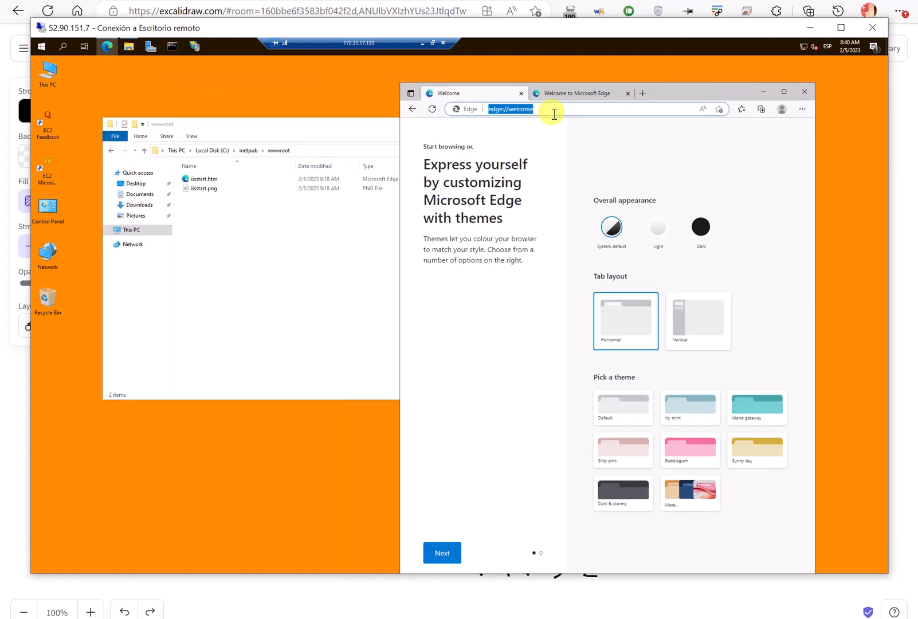
{"action": "type", "text": "loc"}
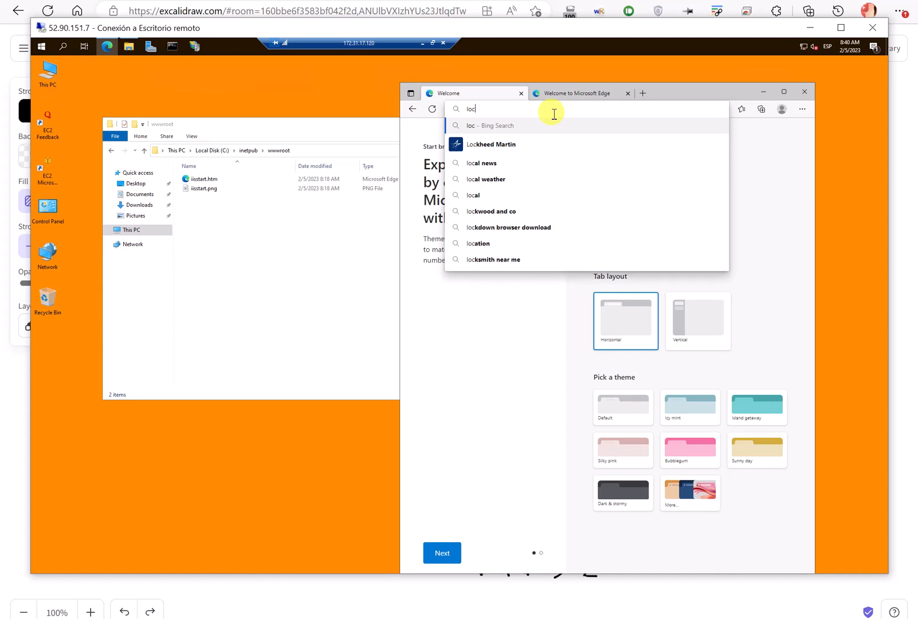
{"action": "type", "text": "alhost"}
{"action": "key", "text": "Return"}
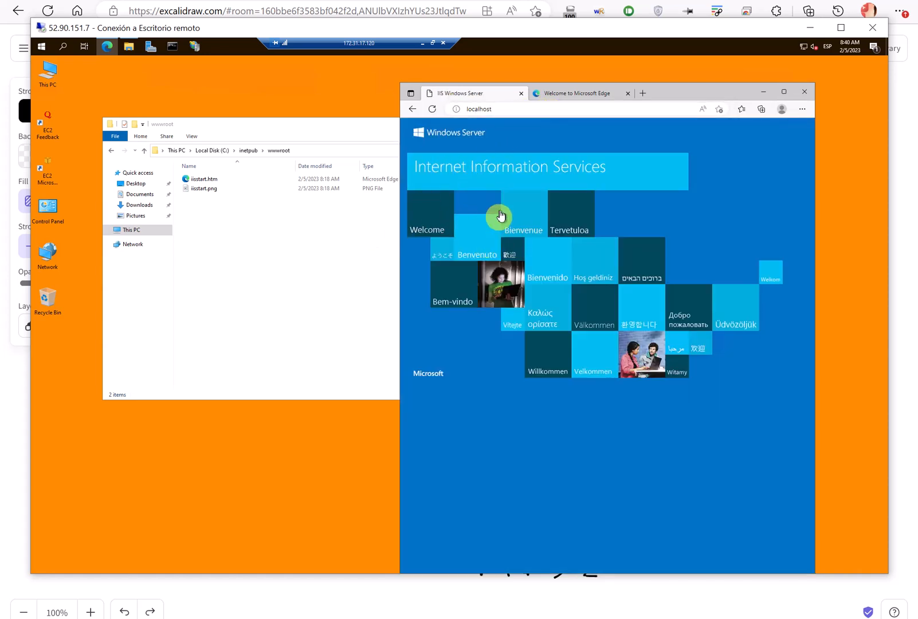
{"action": "mouse_move", "coordinate": [507, 168]}
{"action": "left_mouse_down"}
{"action": "mouse_move", "coordinate": [271, 188]}
{"action": "mouse_move", "coordinate": [184, 181]}
{"action": "mouse_move", "coordinate": [220, 183]}
{"action": "mouse_move", "coordinate": [202, 186]}
{"action": "left_mouse_up"}
{"action": "key", "text": "Escape"}
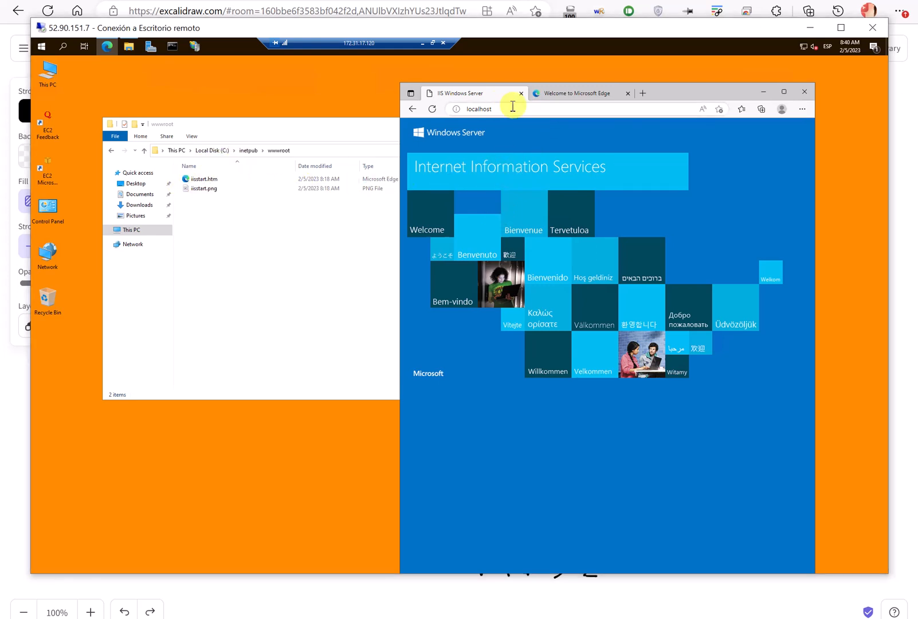
Try to open the web server's site using the bare name ficheros-web as the address.
{"action": "left_click", "coordinate": [502, 109]}
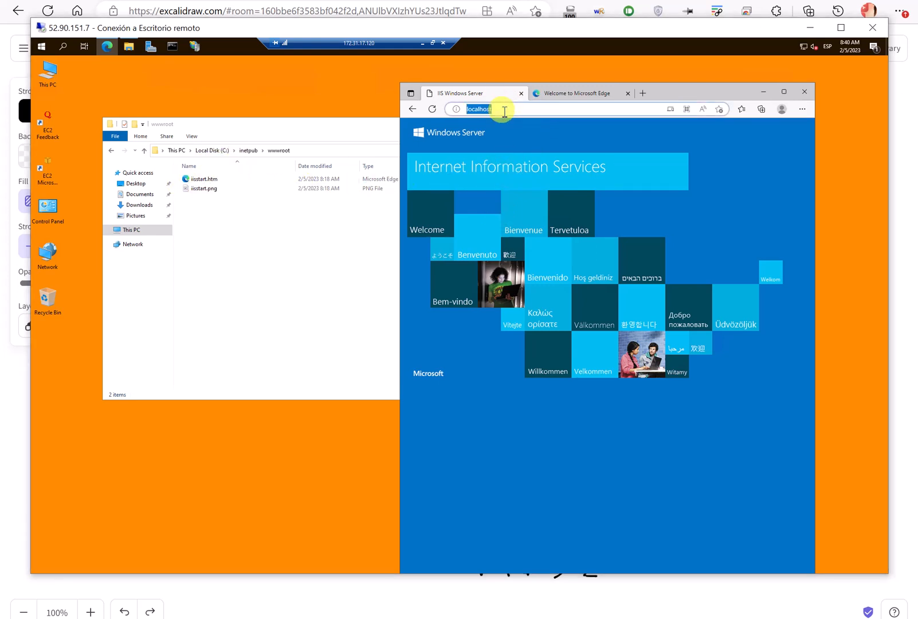
{"action": "type", "text": "ficheros-web"}
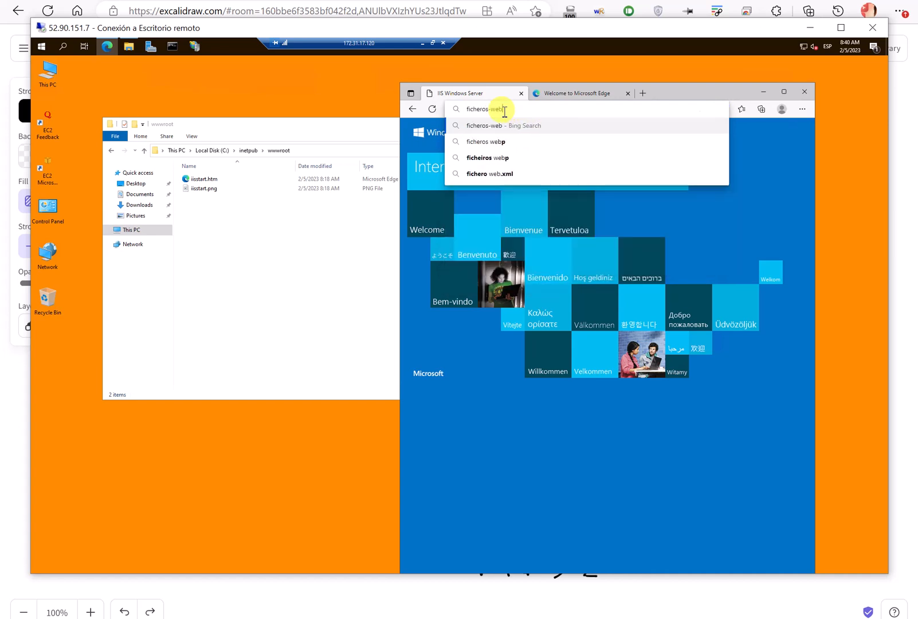
{"action": "key", "text": "Return"}
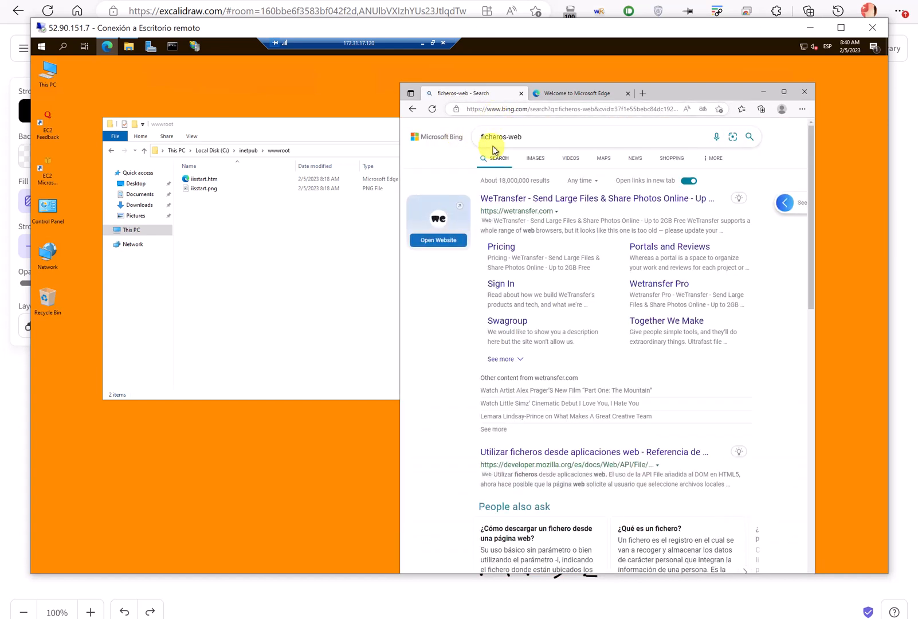
{"action": "left_click", "coordinate": [492, 115]}
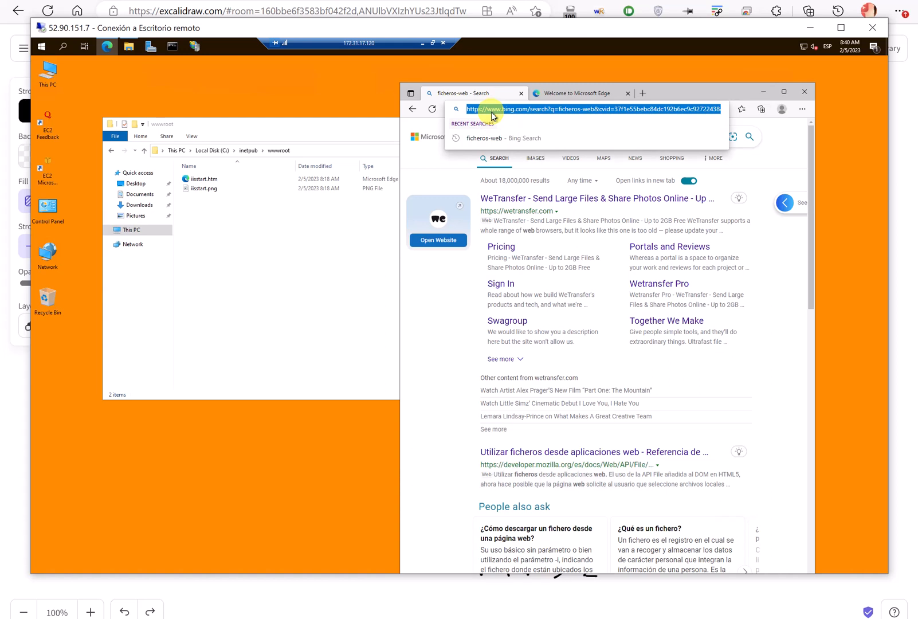
{"action": "type", "text": "http://ficheros-web"}
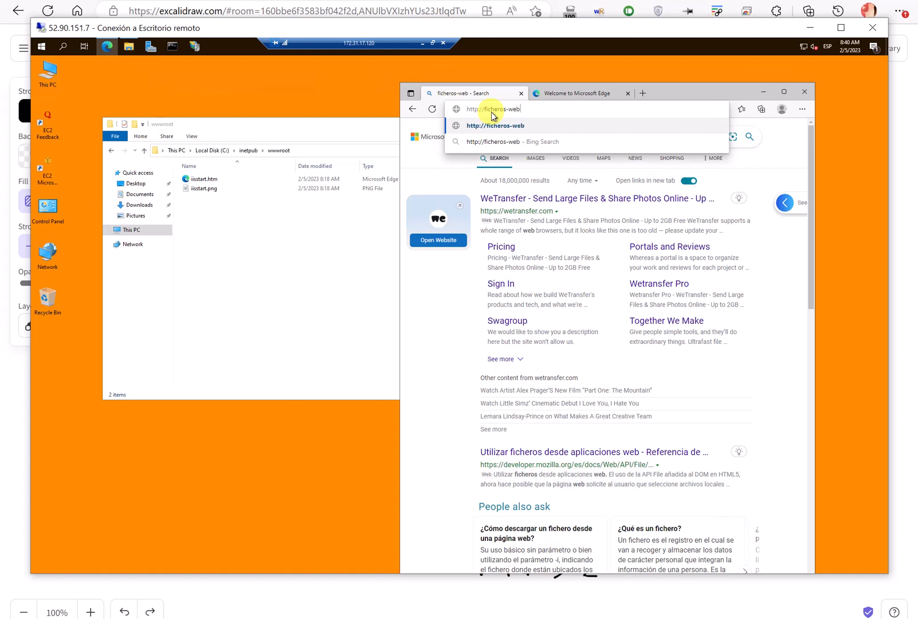
{"action": "key", "text": "Return"}
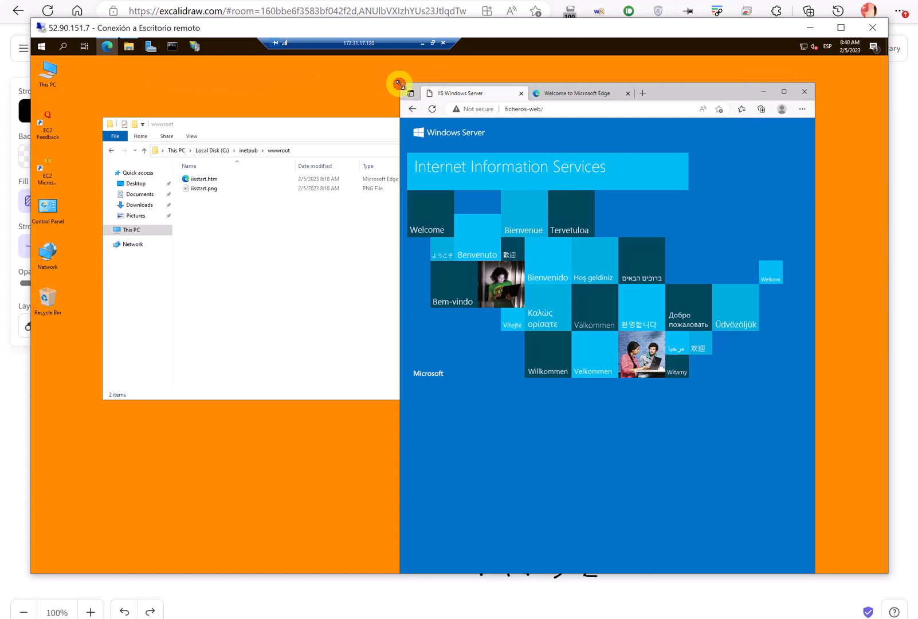
{"action": "left_click_drag", "start_coordinate": [400, 83], "coordinate": [298, 119]}
{"action": "left_click_drag", "start_coordinate": [586, 134], "coordinate": [637, 93]}
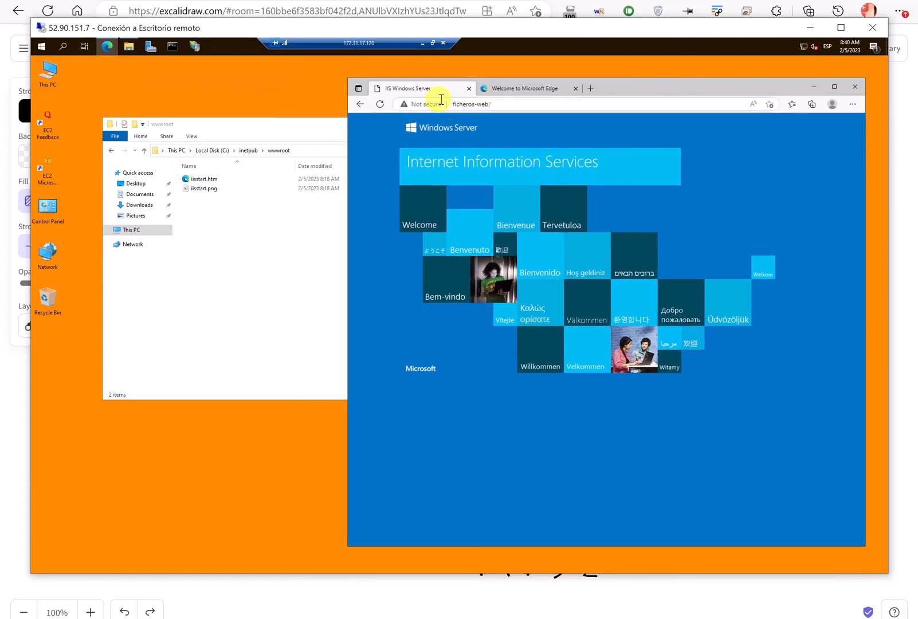
Load the default IIS site in Edge using the server's private IP address 172.31.17.120.
{"action": "left_click", "coordinate": [514, 103]}
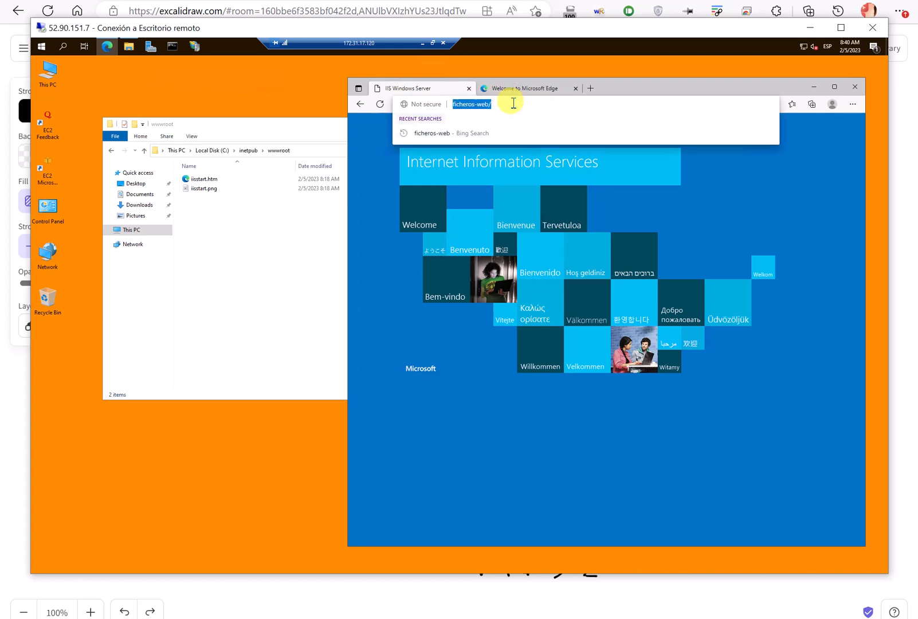
{"action": "type", "text": "172.3"}
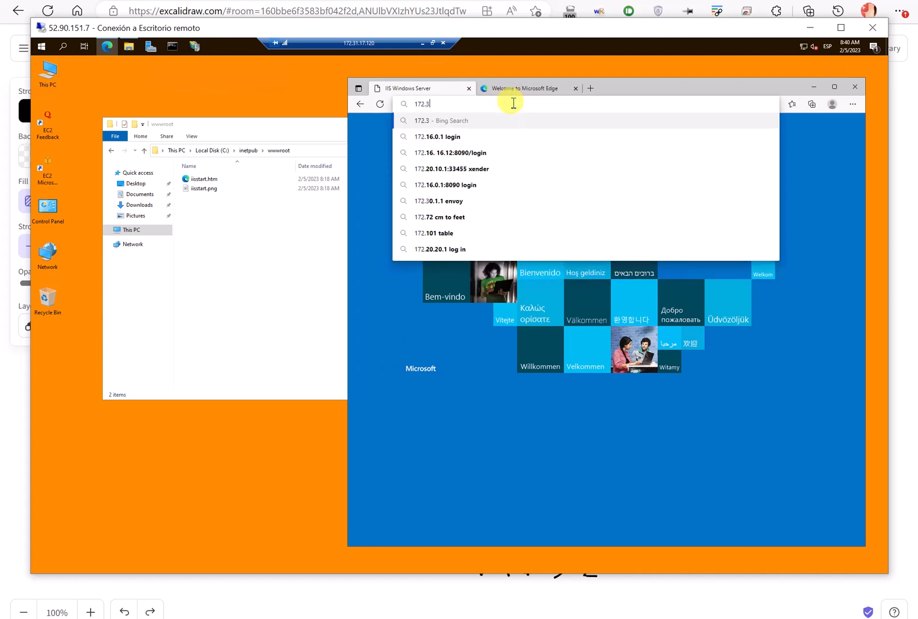
{"action": "type", "text": "1.1"}
{"action": "type", "text": "7.120"}
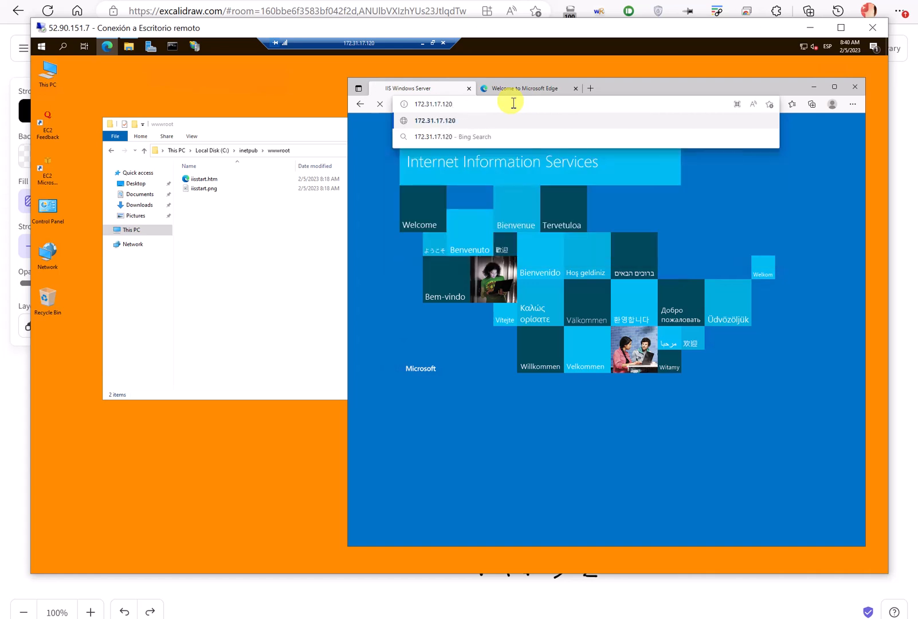
{"action": "key", "text": "Return"}
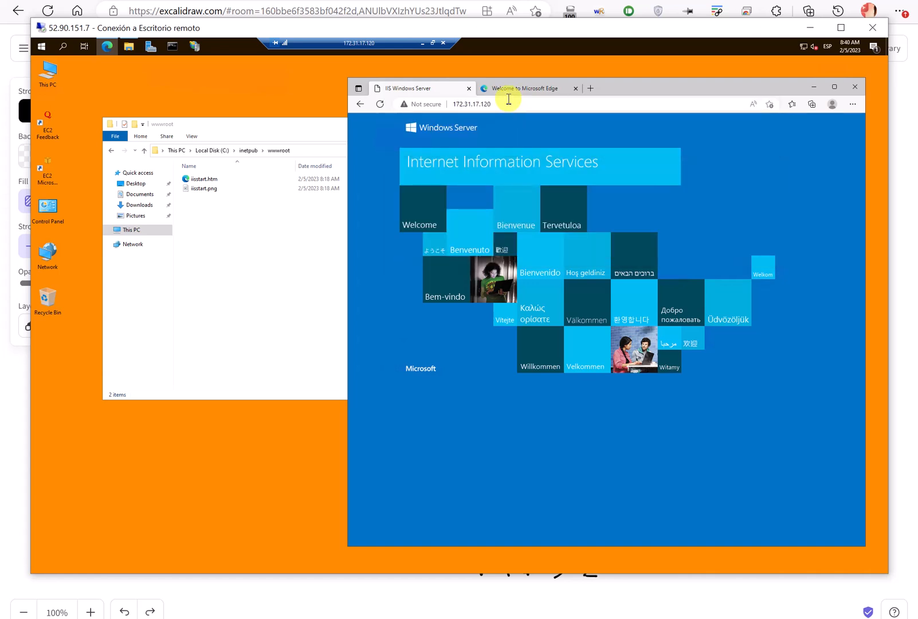
{"action": "left_click", "coordinate": [295, 136]}
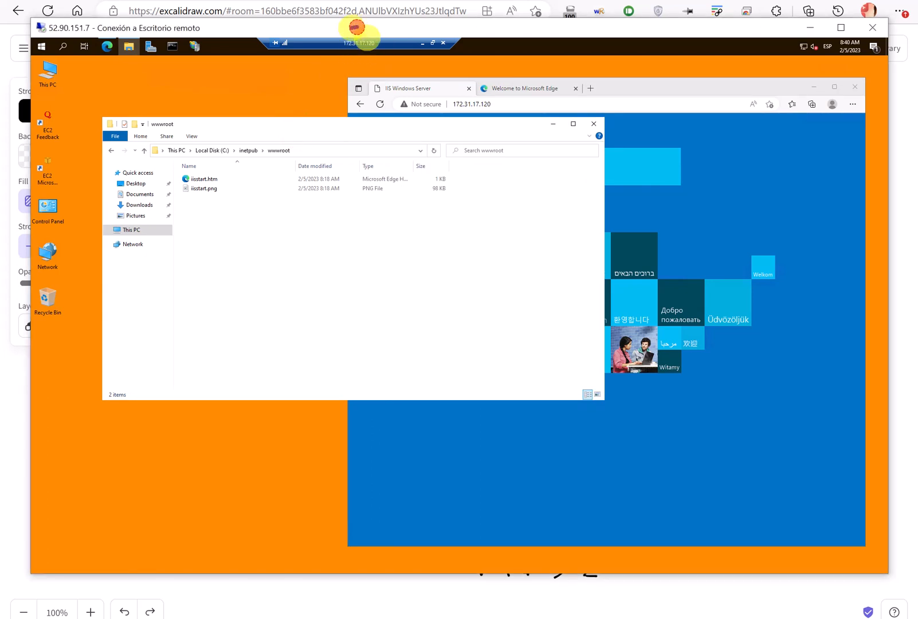
{"action": "mouse_move", "coordinate": [355, 27]}
{"action": "left_mouse_down"}
{"action": "mouse_move", "coordinate": [401, 37]}
{"action": "mouse_move", "coordinate": [367, 41]}
{"action": "left_mouse_up"}
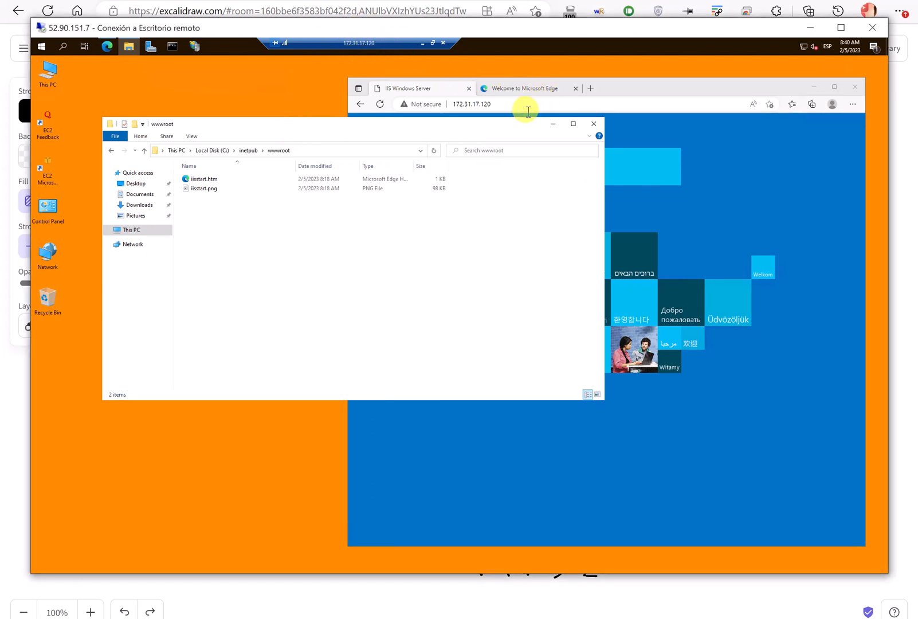
{"action": "left_click", "coordinate": [640, 103]}
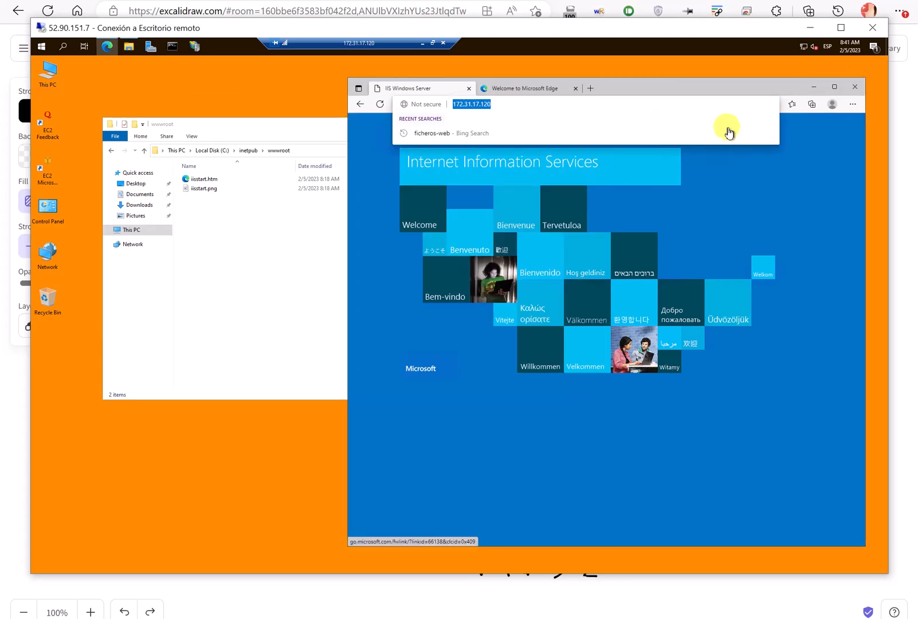
{"action": "left_click", "coordinate": [823, 249]}
{"action": "left_click", "coordinate": [235, 232]}
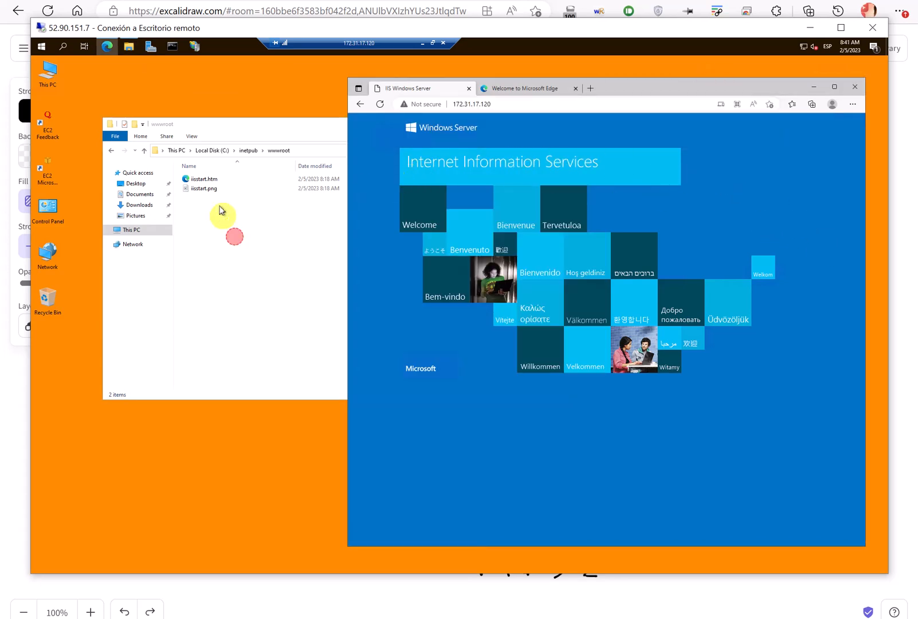
{"action": "left_click", "coordinate": [208, 184]}
{"action": "right_click", "coordinate": [208, 184]}
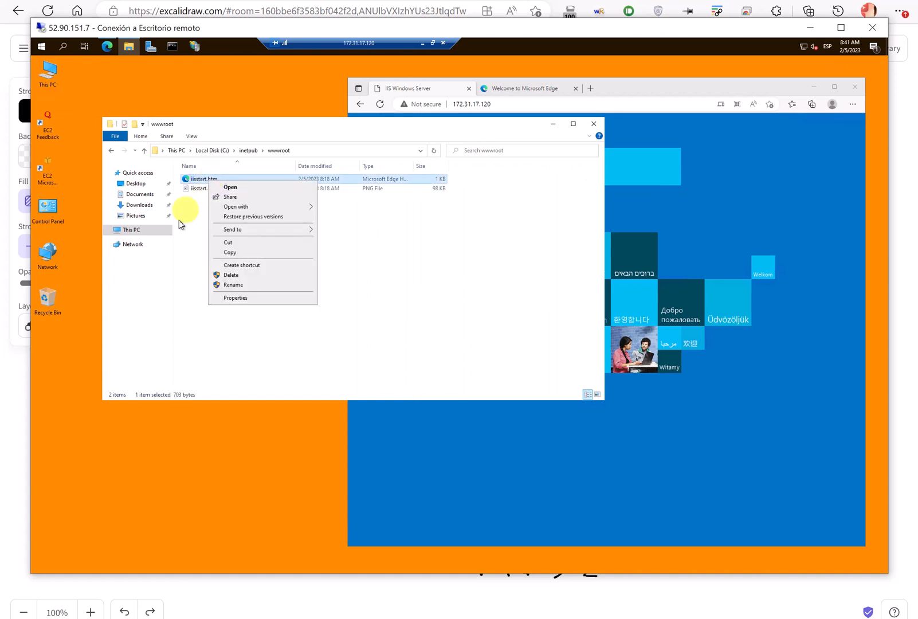
{"action": "left_click", "coordinate": [208, 262]}
{"action": "right_click", "coordinate": [207, 259]}
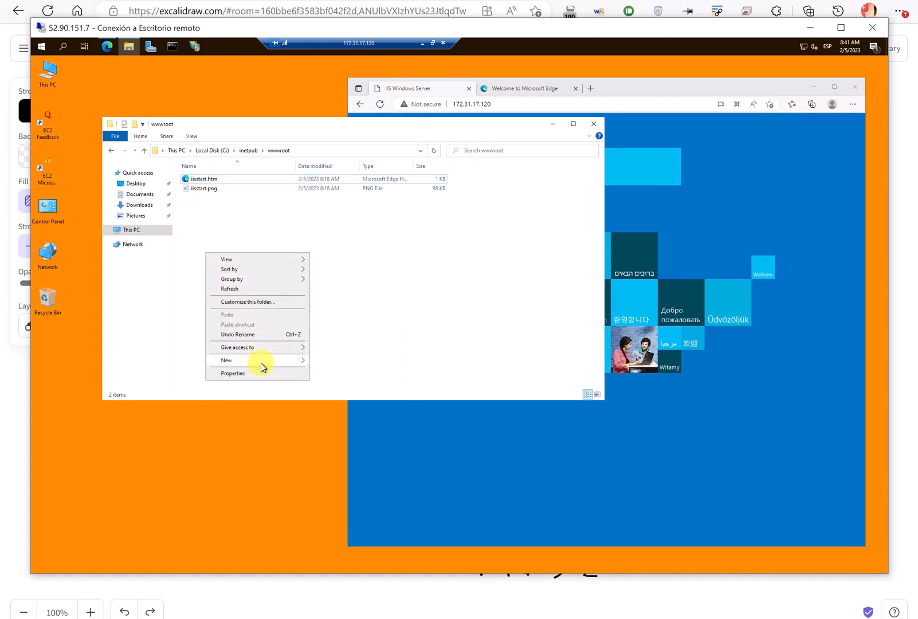
{"action": "mouse_move", "coordinate": [264, 361]}
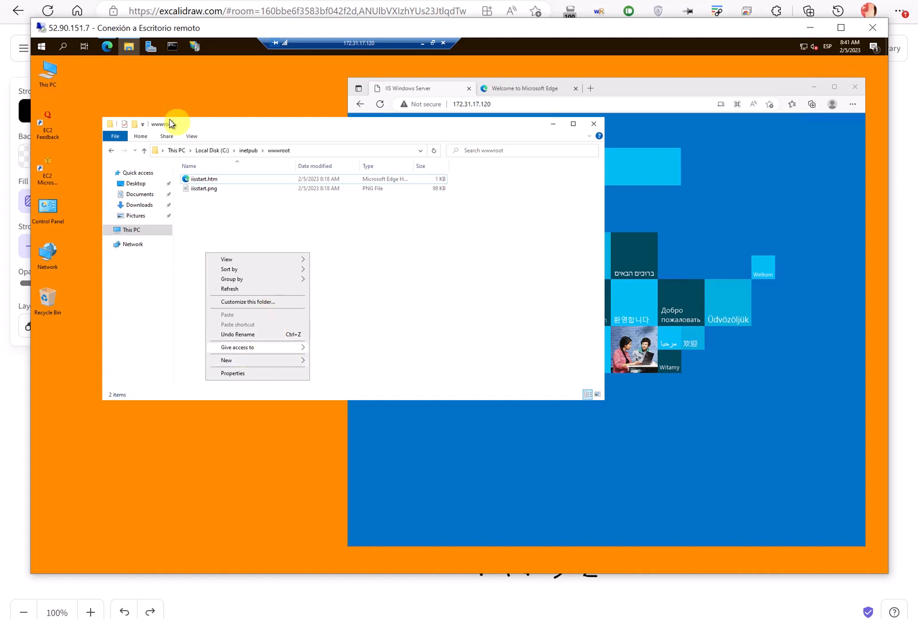
Open Notepad, move its window clear of the wwwroot file list, and write "Hola IIS" between opening and closing HTML tags.
{"action": "left_click", "coordinate": [41, 48]}
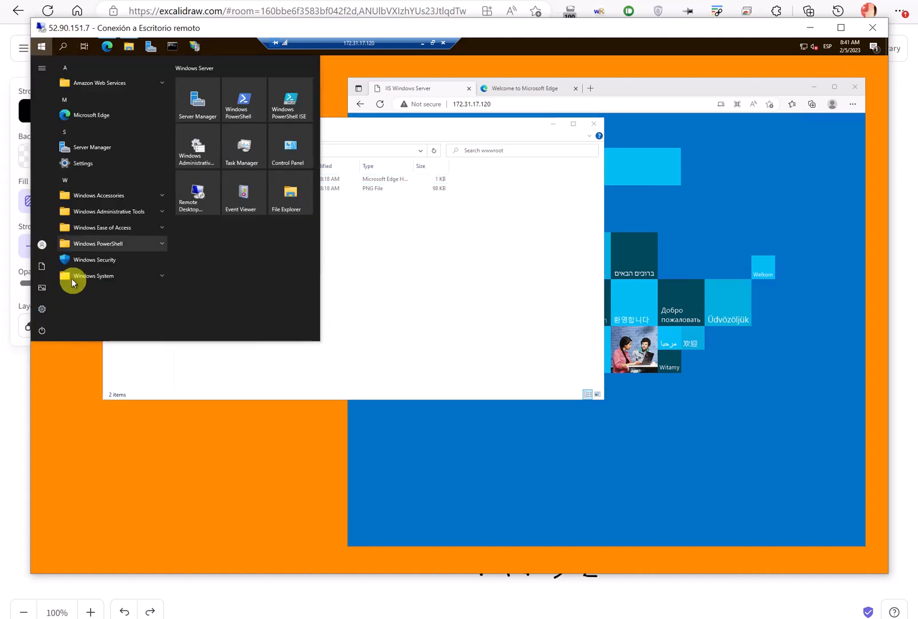
{"action": "left_click", "coordinate": [65, 50]}
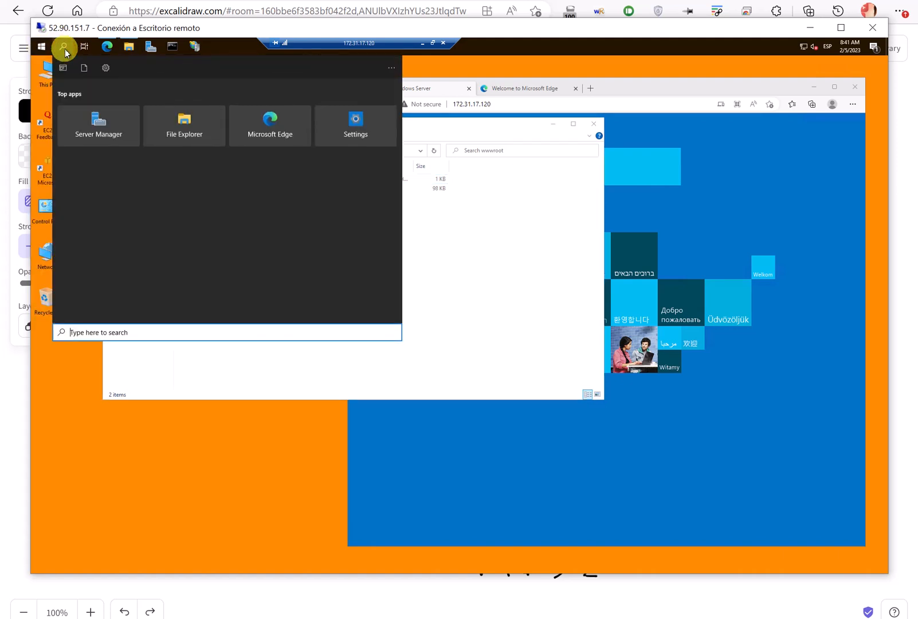
{"action": "type", "text": "noteo"}
{"action": "key", "text": "BackSpace"}
{"action": "type", "text": "pad"}
{"action": "key", "text": "Return"}
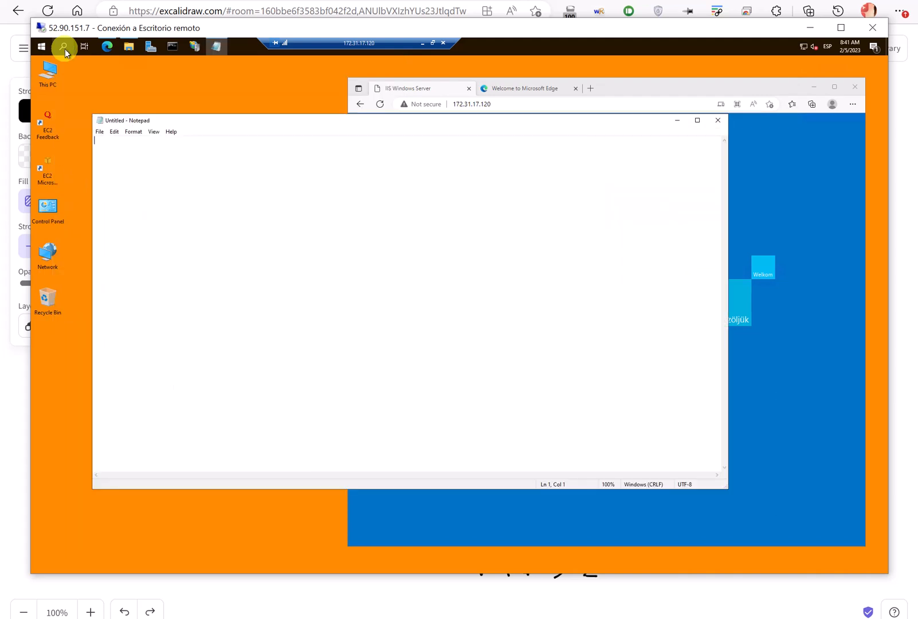
{"action": "left_click_drag", "start_coordinate": [275, 123], "coordinate": [426, 181]}
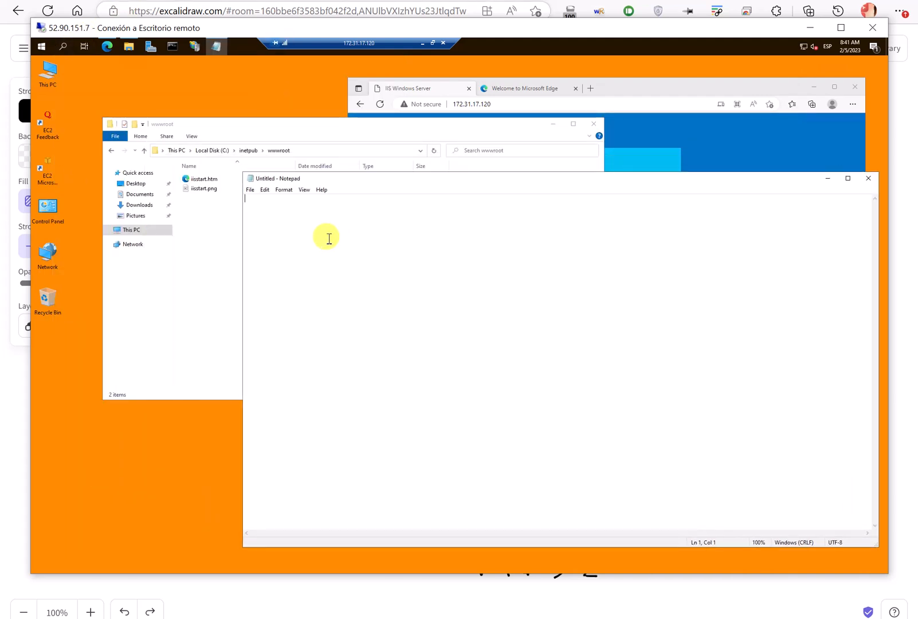
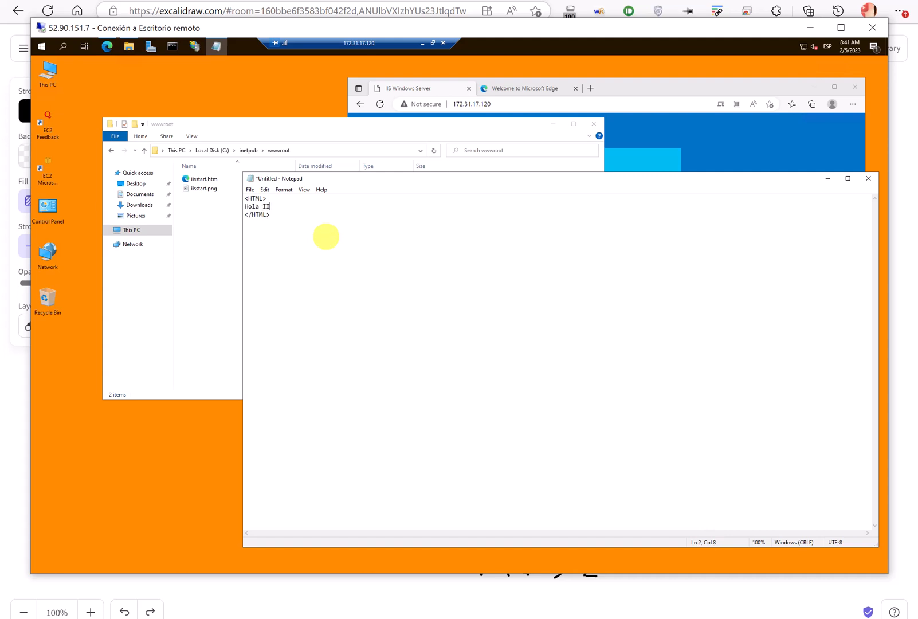
{"action": "type", "text": "S"}
Try to save the Notepad page as hola.html in C:\inetpub\wwwroot.
{"action": "left_click", "coordinate": [250, 189]}
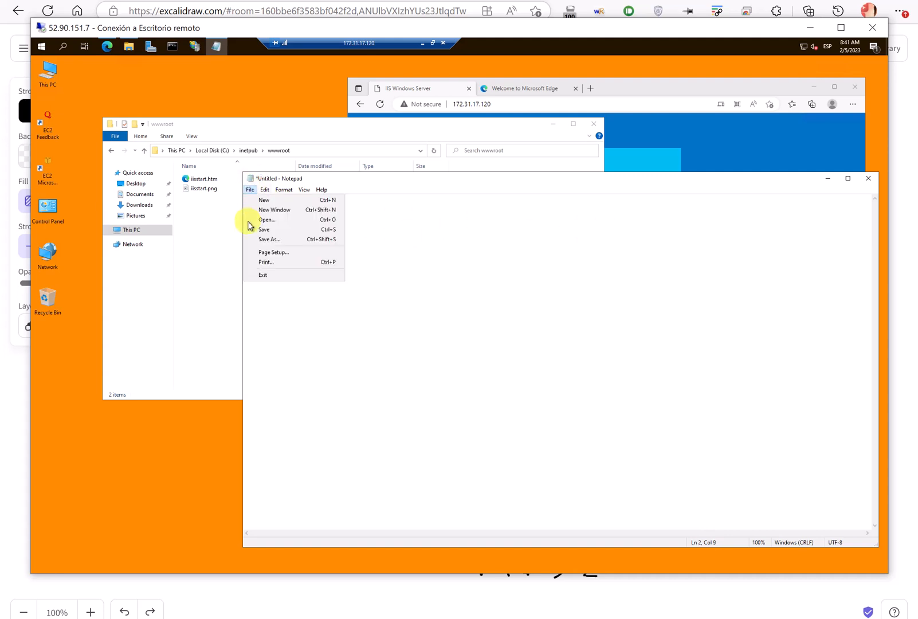
{"action": "left_click", "coordinate": [286, 238]}
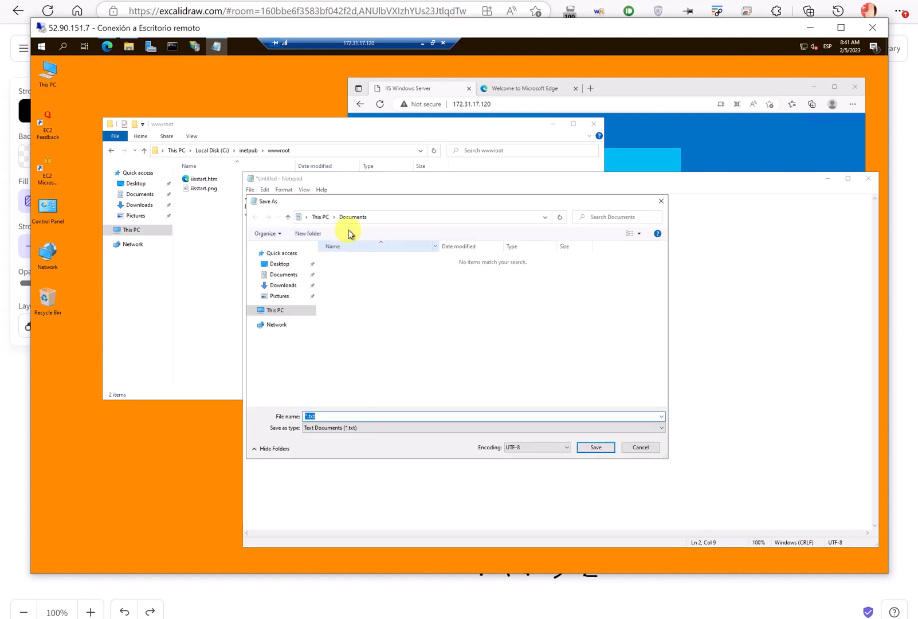
{"action": "left_click", "coordinate": [285, 310]}
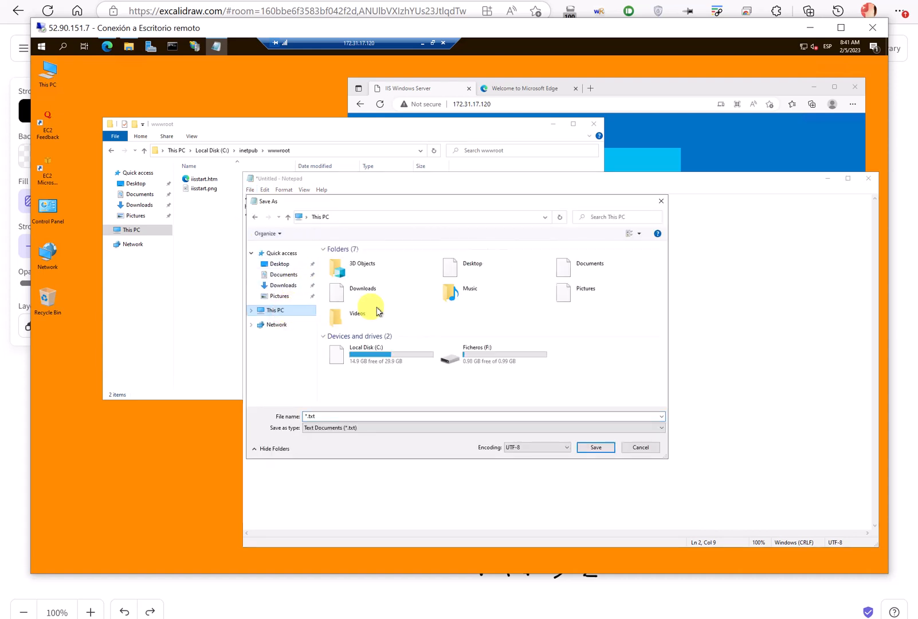
{"action": "double_click", "coordinate": [389, 355]}
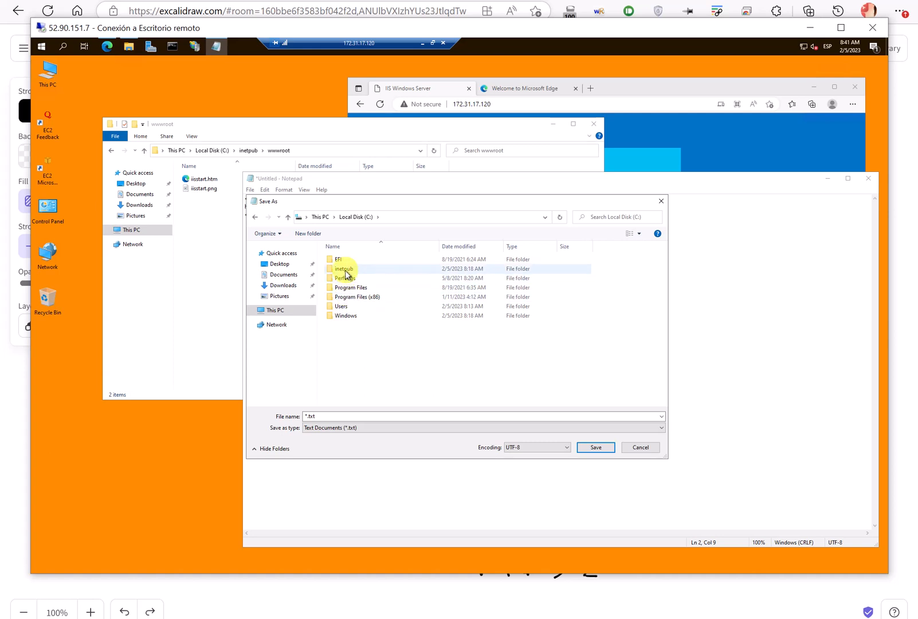
{"action": "double_click", "coordinate": [344, 268]}
{"action": "double_click", "coordinate": [349, 296]}
{"action": "left_click", "coordinate": [323, 417]}
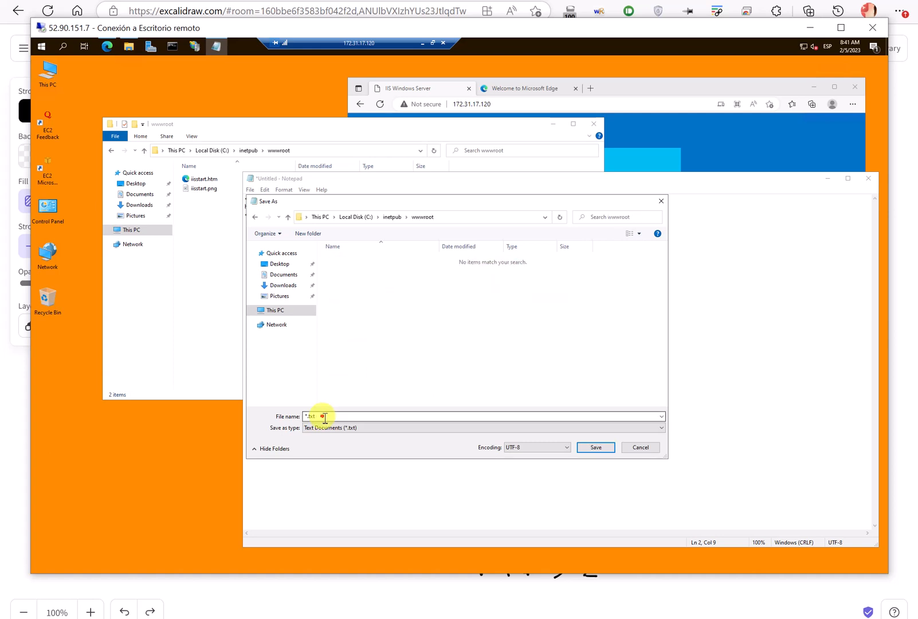
{"action": "double_click", "coordinate": [325, 416]}
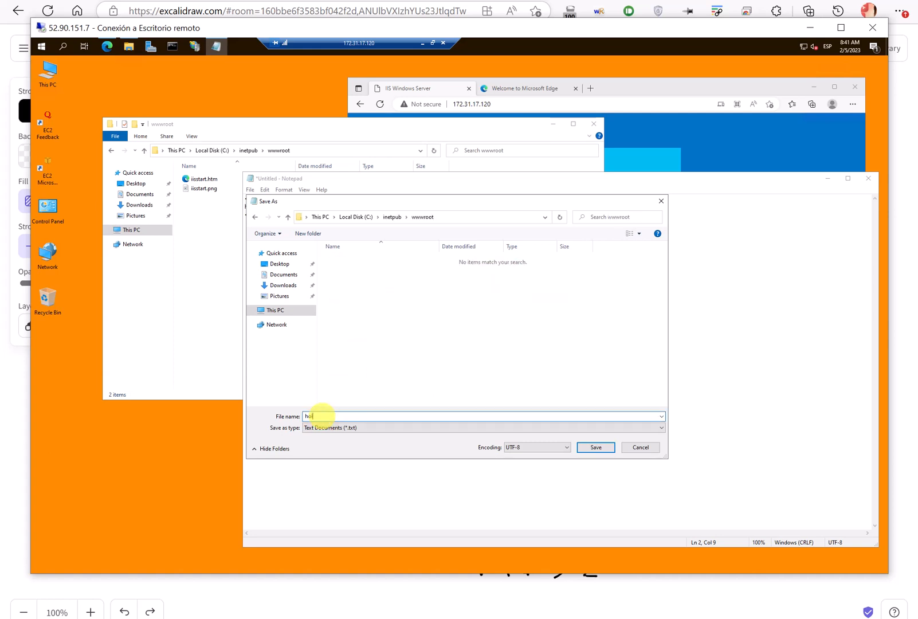
{"action": "type", "text": "hola.html"}
{"action": "key", "text": "Return"}
Save hola.html in the Documents folder instead and close Notepad.
{"action": "left_click", "coordinate": [488, 331]}
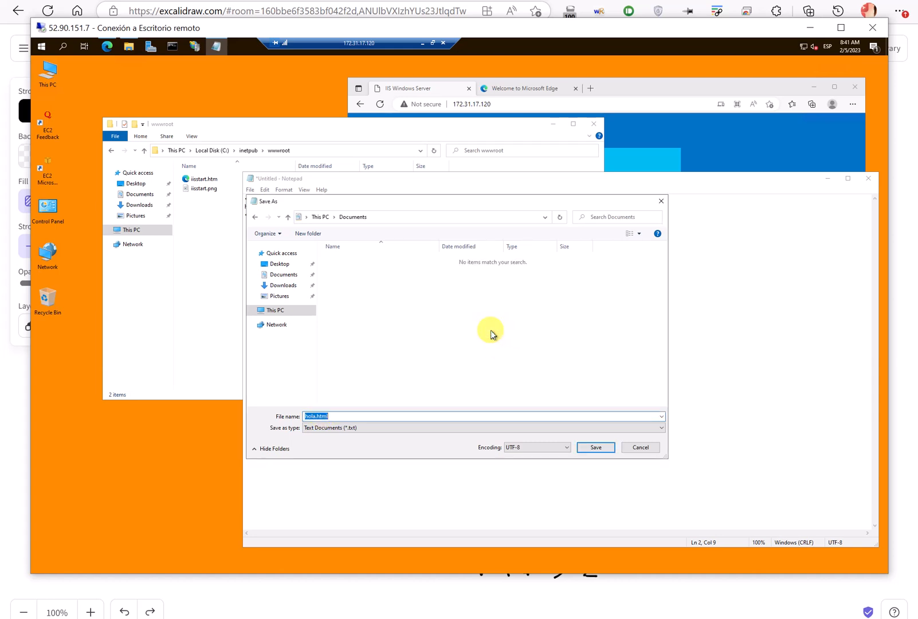
{"action": "left_click", "coordinate": [598, 447]}
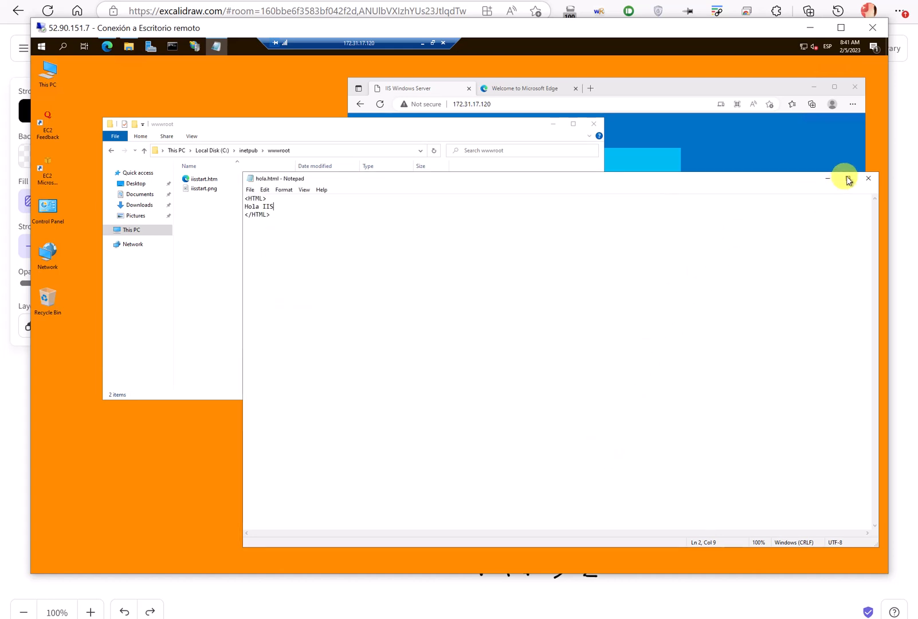
{"action": "left_click", "coordinate": [866, 179]}
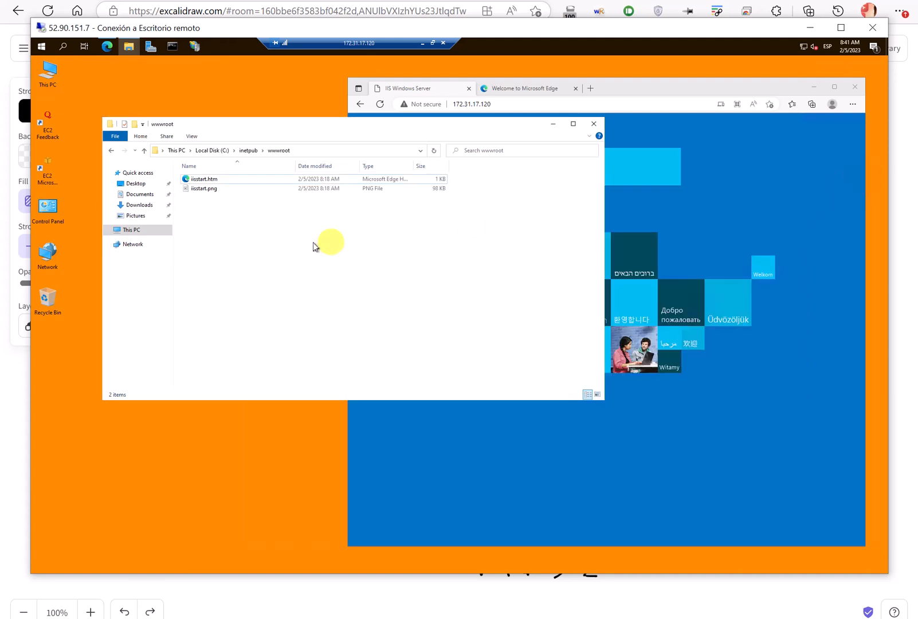
Examine the wwwroot folder's path and reopen it from its parent inetpub folder to check for hola.html.
{"action": "left_click", "coordinate": [330, 150]}
{"action": "key", "text": "Escape"}
{"action": "left_click", "coordinate": [237, 236]}
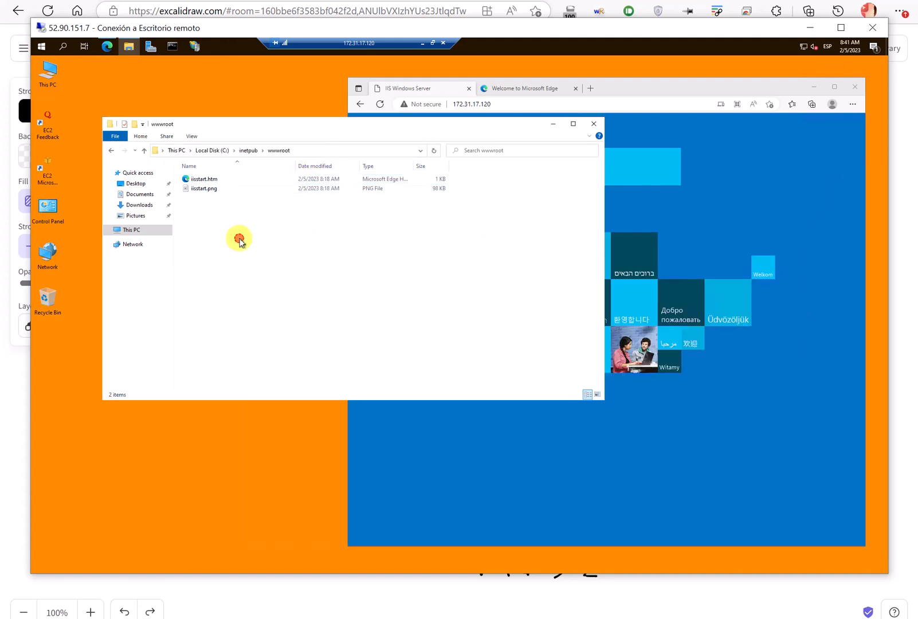
{"action": "left_click", "coordinate": [300, 150]}
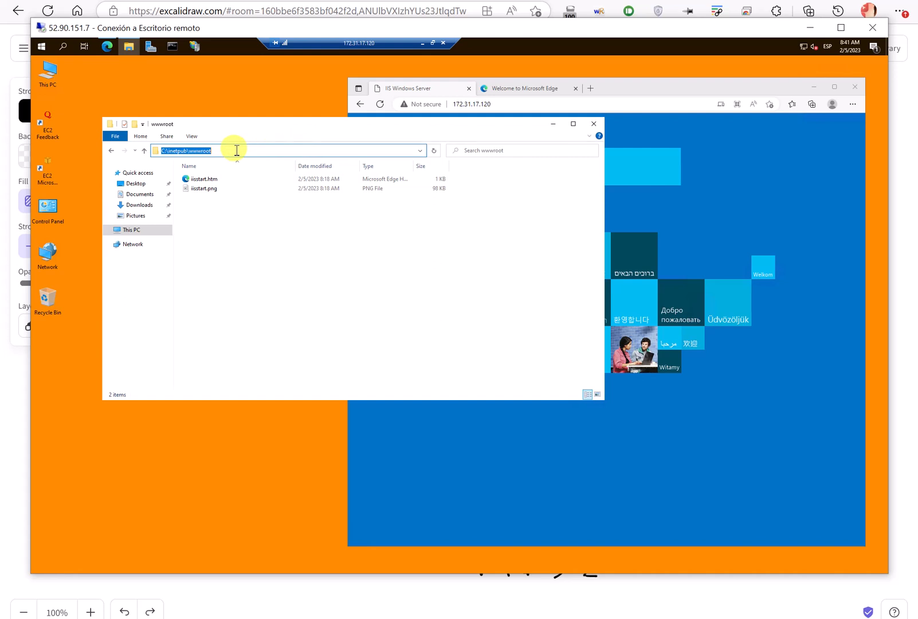
{"action": "key", "text": "Escape"}
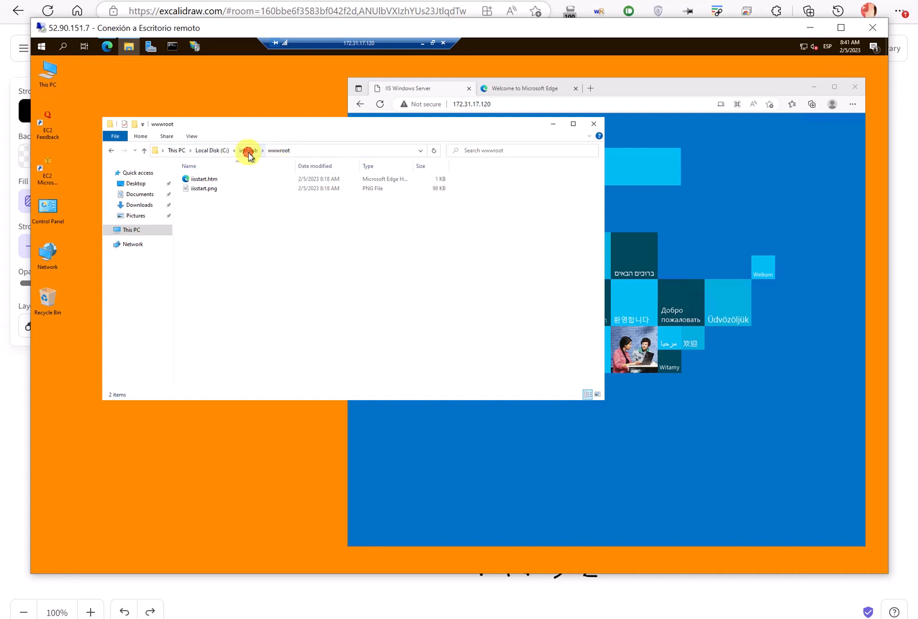
{"action": "left_click", "coordinate": [248, 150]}
{"action": "double_click", "coordinate": [201, 218]}
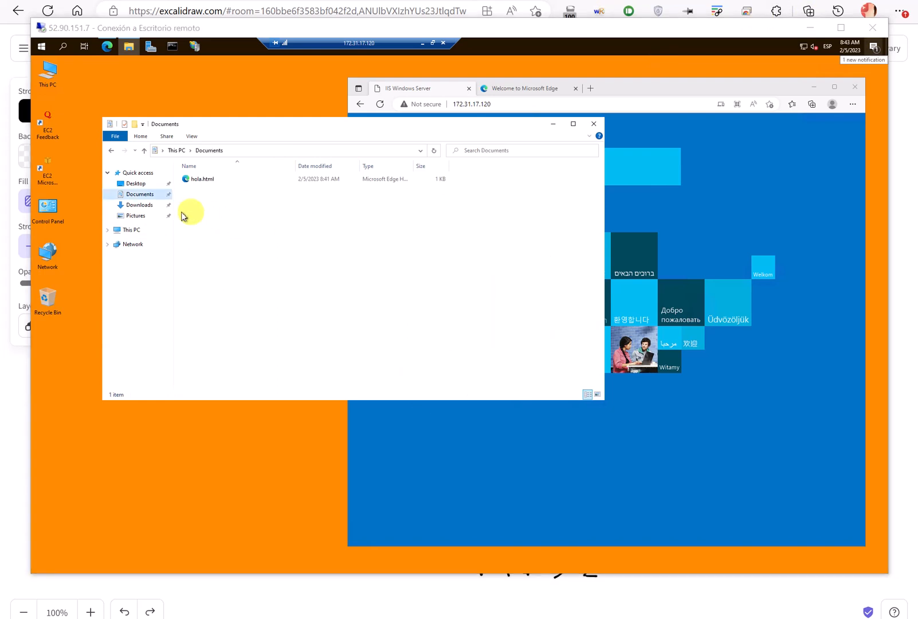
Move hola.html from the Documents folder into C:\inetpub\wwwroot, granting administrator permission.
{"action": "right_click", "coordinate": [198, 182]}
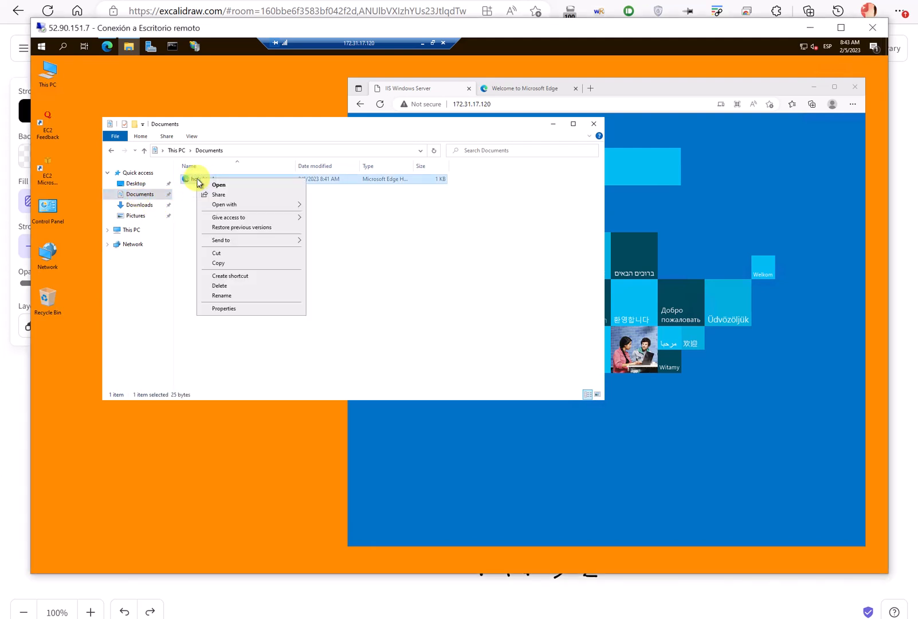
{"action": "left_click", "coordinate": [224, 254]}
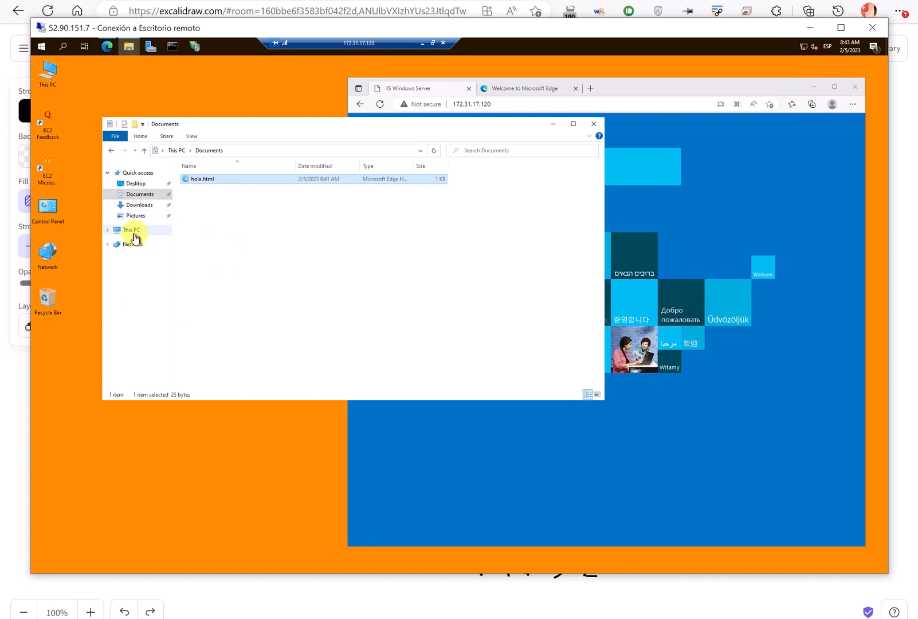
{"action": "left_click", "coordinate": [133, 232]}
{"action": "double_click", "coordinate": [219, 277]}
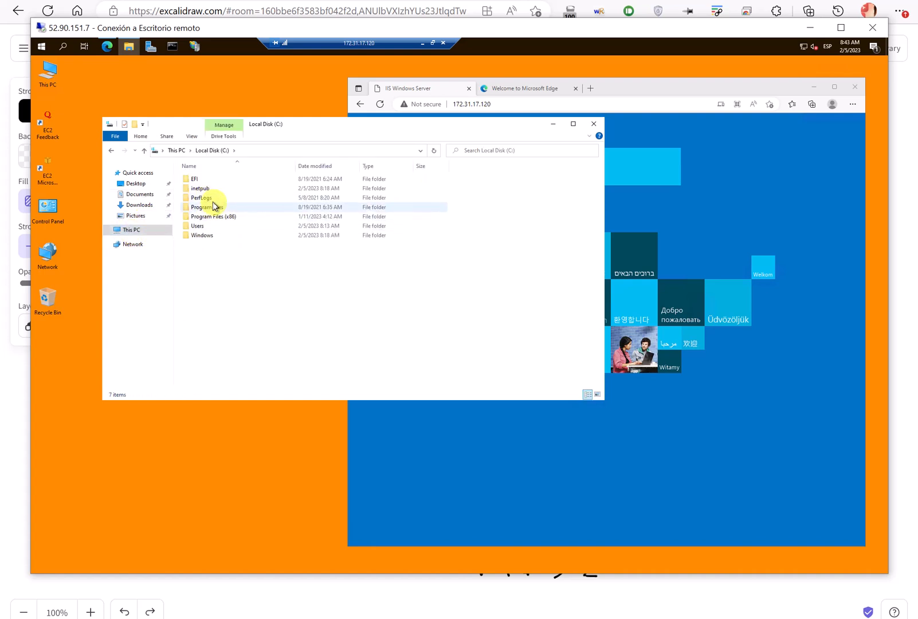
{"action": "left_click", "coordinate": [196, 190]}
{"action": "double_click", "coordinate": [195, 190]}
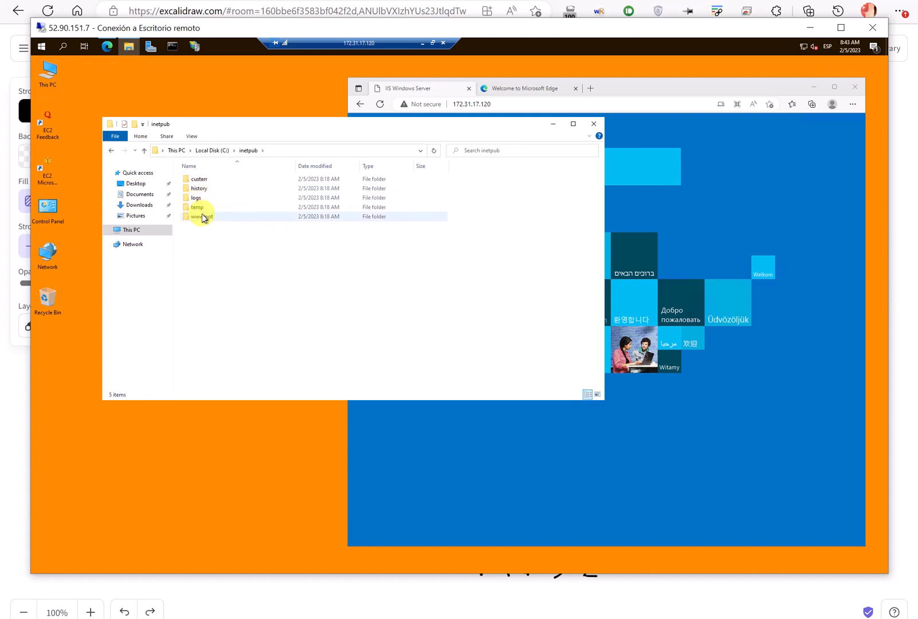
{"action": "double_click", "coordinate": [201, 216]}
{"action": "right_click", "coordinate": [252, 257]}
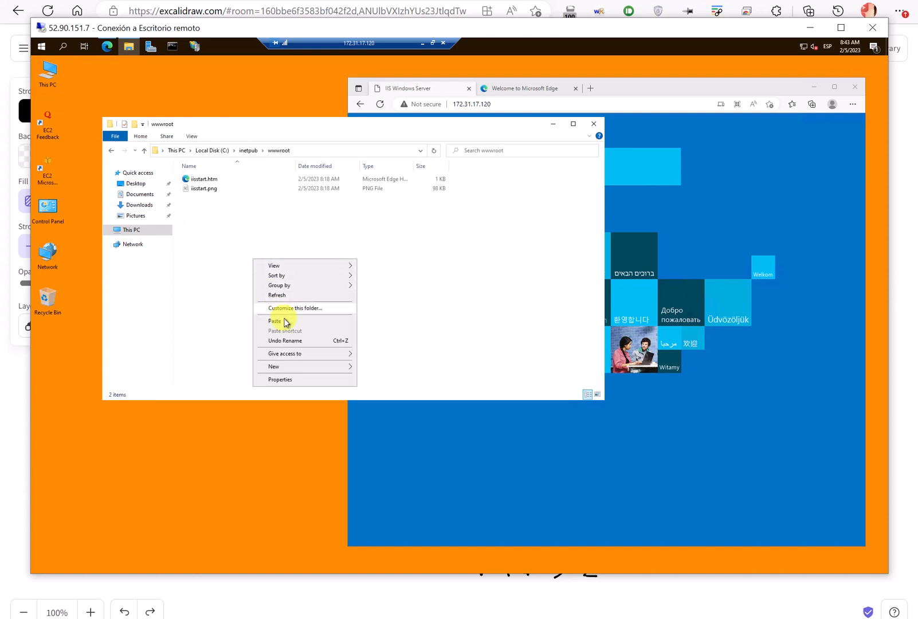
{"action": "left_click", "coordinate": [285, 322]}
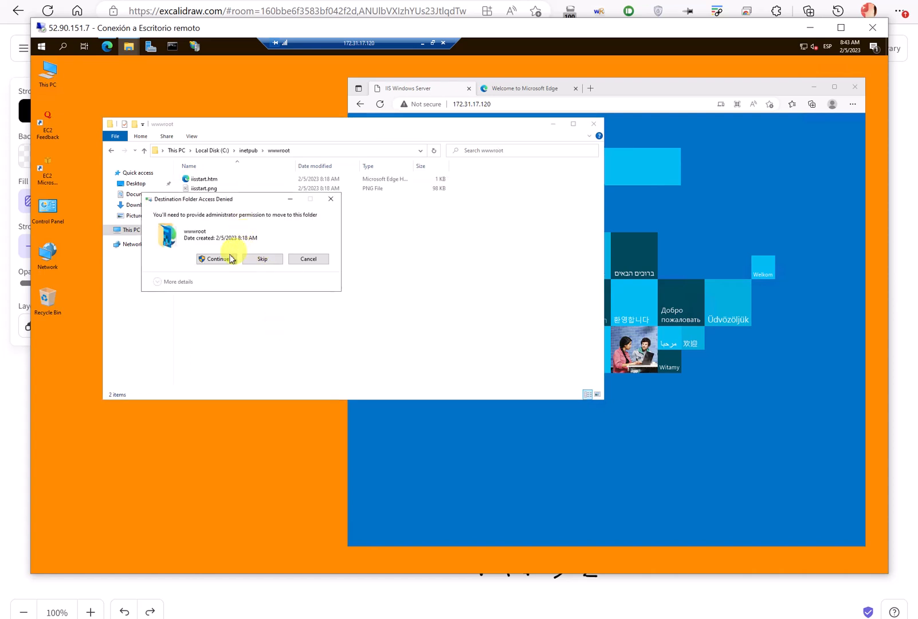
{"action": "left_click", "coordinate": [218, 258]}
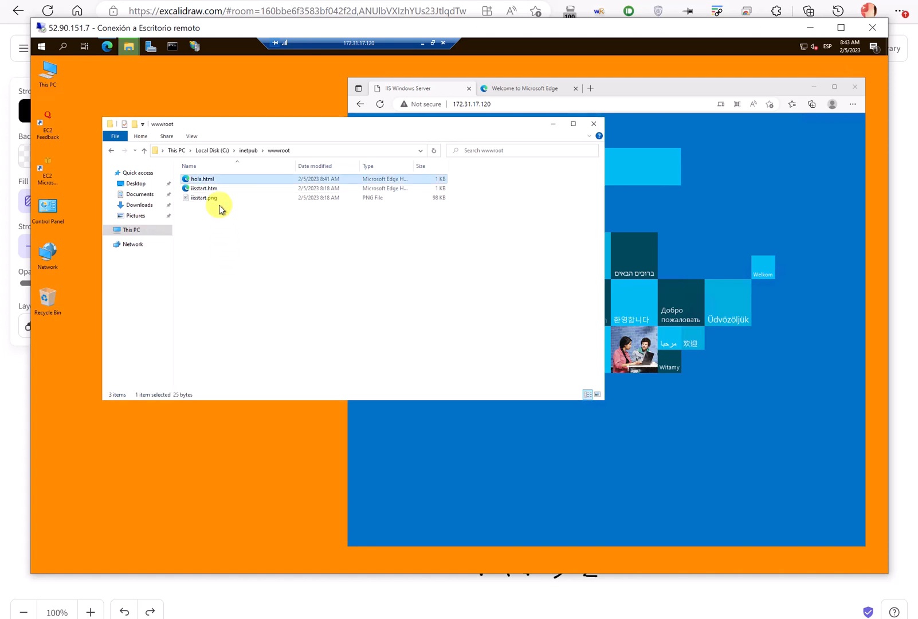
{"action": "left_click_drag", "start_coordinate": [399, 123], "coordinate": [377, 186]}
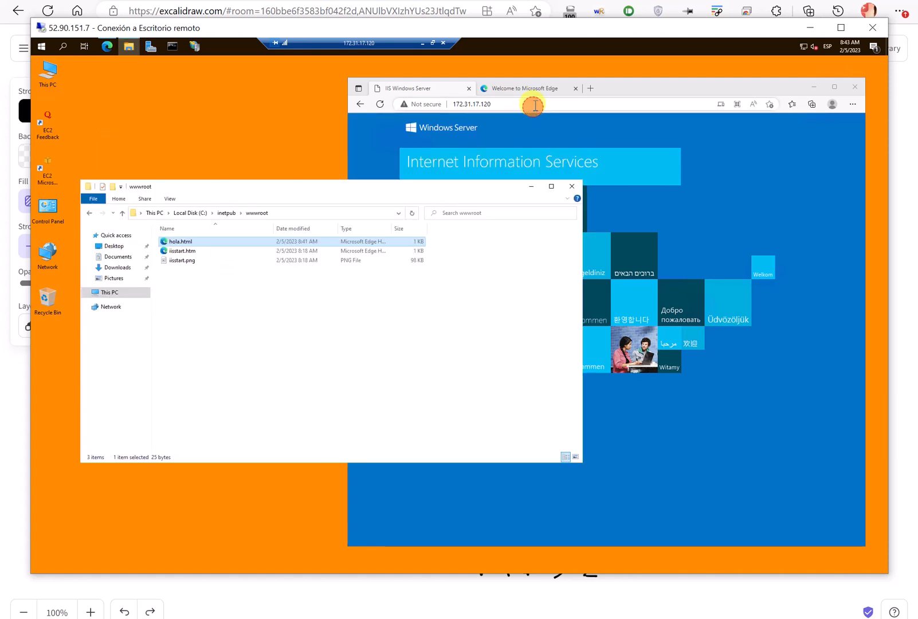
{"action": "left_click", "coordinate": [533, 105]}
{"action": "type", "text": "jht"}
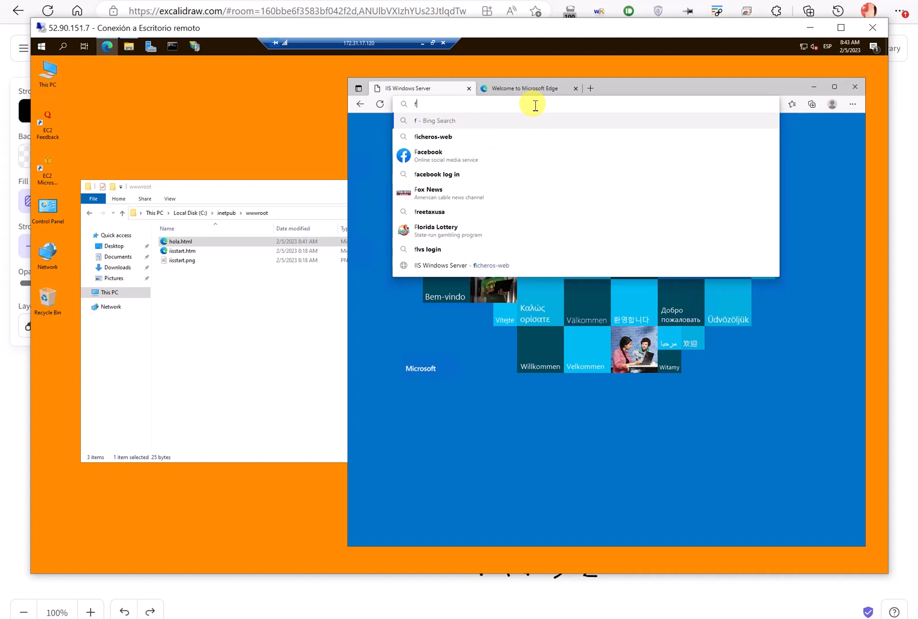
{"action": "key", "text": "BackSpace"}
{"action": "key", "text": "BackSpace"}
{"action": "key", "text": "BackSpace"}
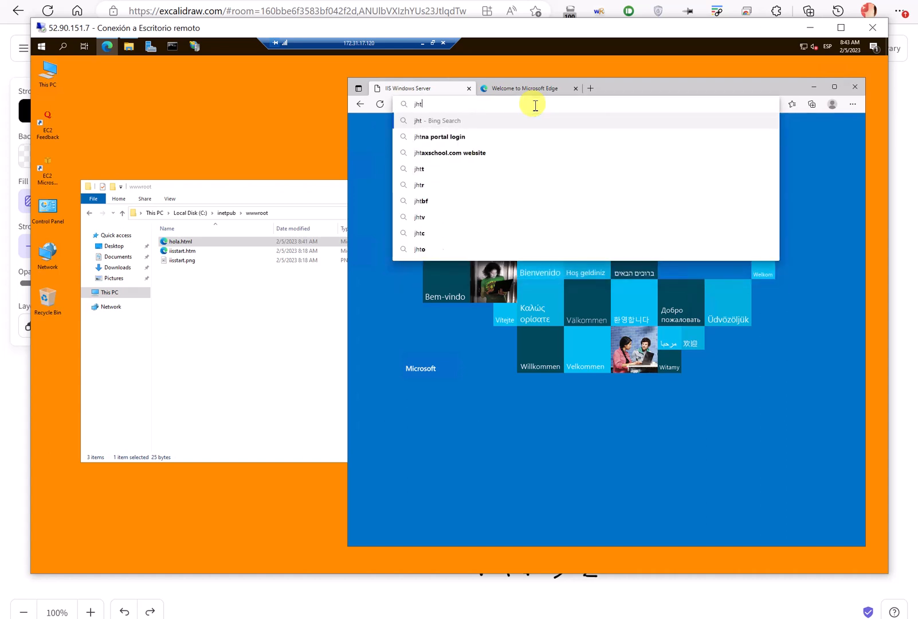
{"action": "type", "text": "http"}
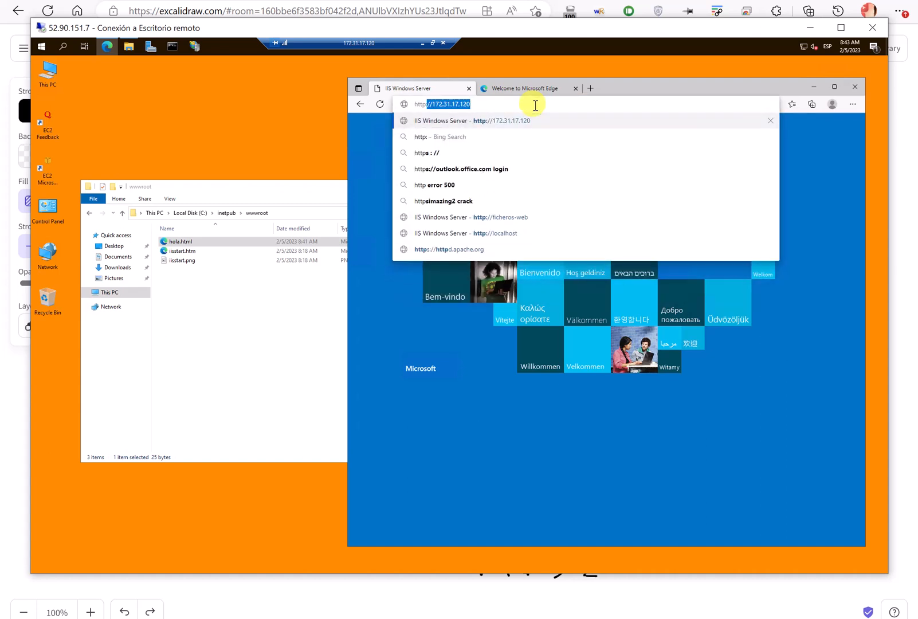
{"action": "type", "text": "://ficheros-w"}
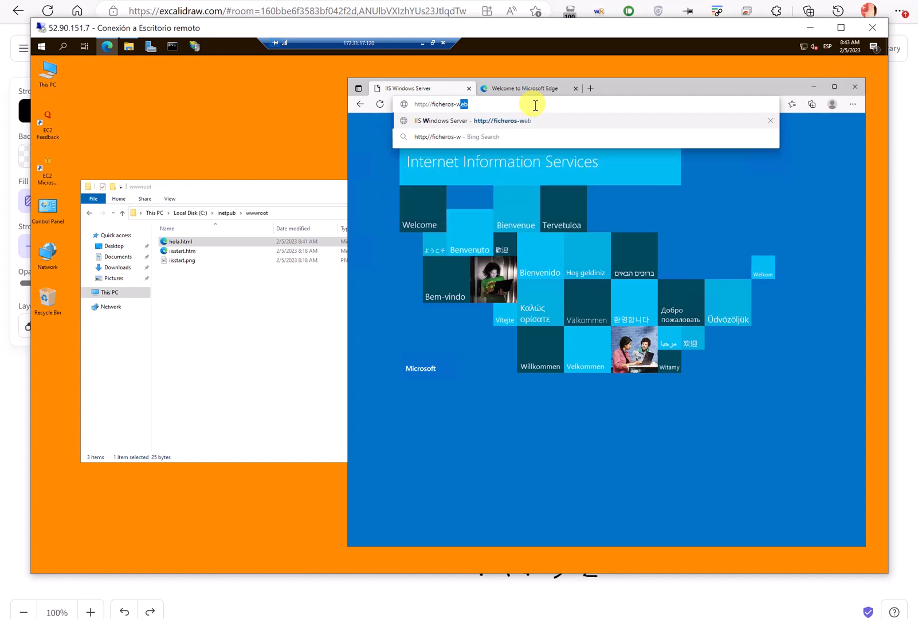
{"action": "type", "text": "eb/hola"}
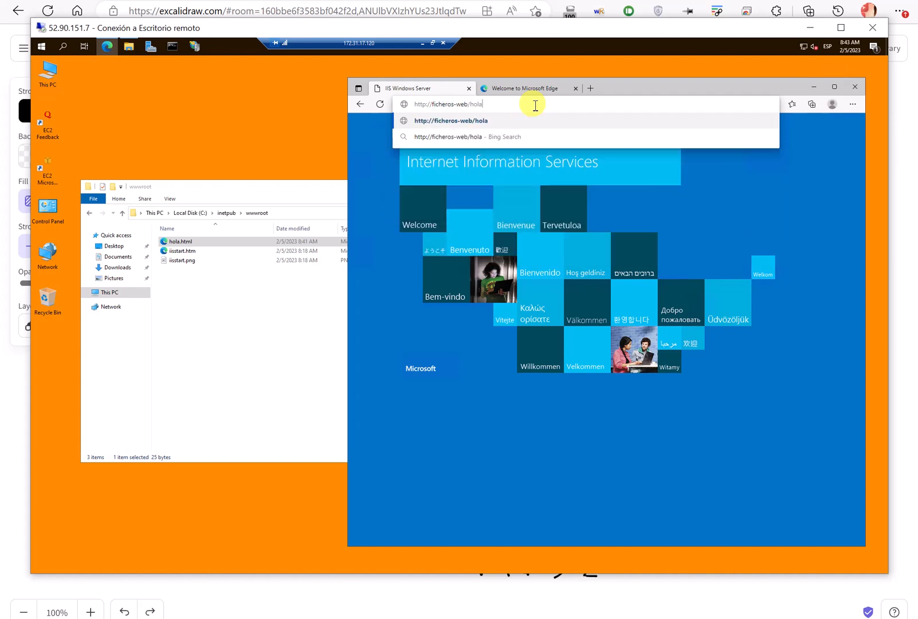
{"action": "type", "text": ".html"}
{"action": "key", "text": "Return"}
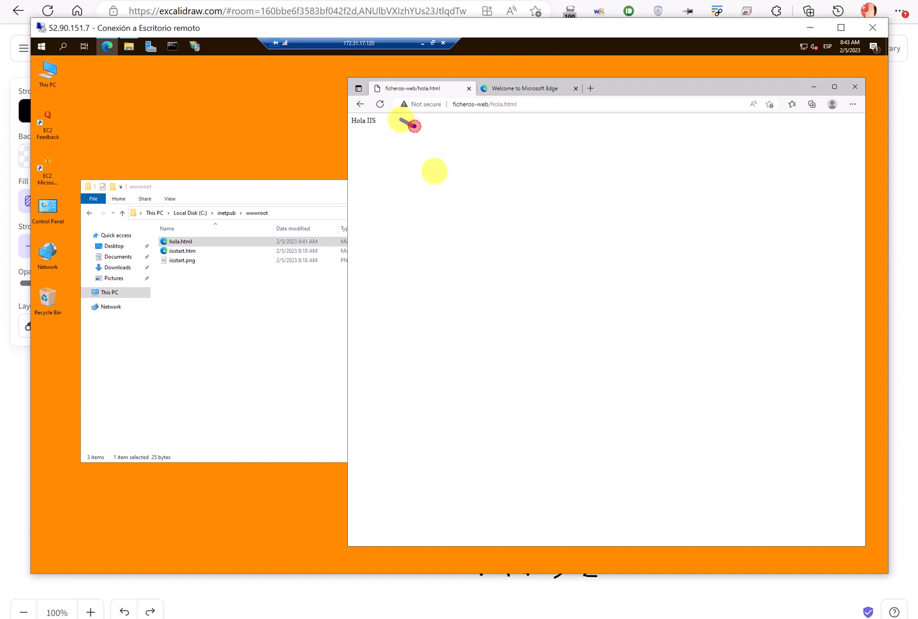
{"action": "mouse_move", "coordinate": [410, 122]}
{"action": "left_mouse_down"}
{"action": "mouse_move", "coordinate": [339, 147]}
{"action": "mouse_move", "coordinate": [380, 126]}
{"action": "left_mouse_up"}
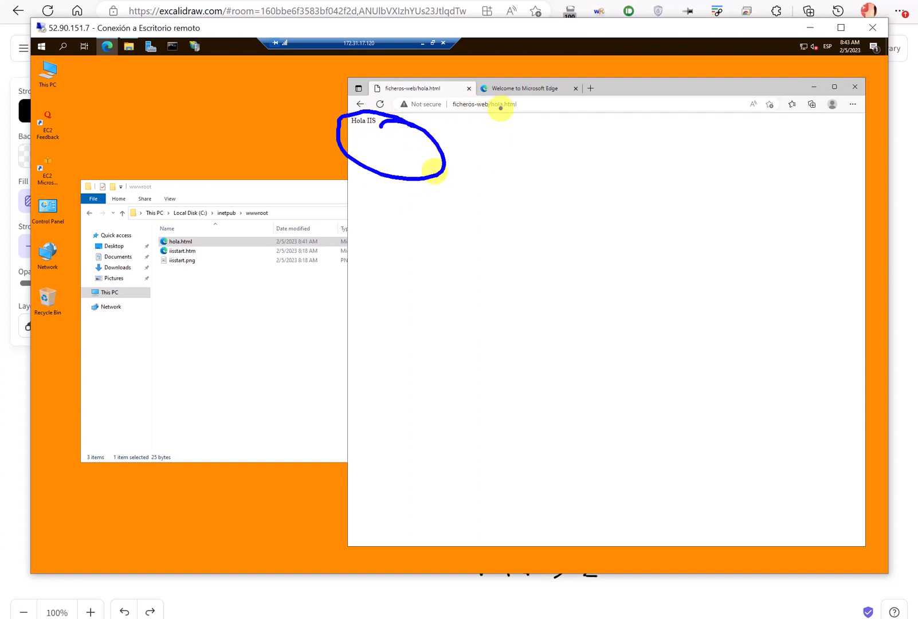
{"action": "left_click_drag", "start_coordinate": [500, 108], "coordinate": [506, 153]}
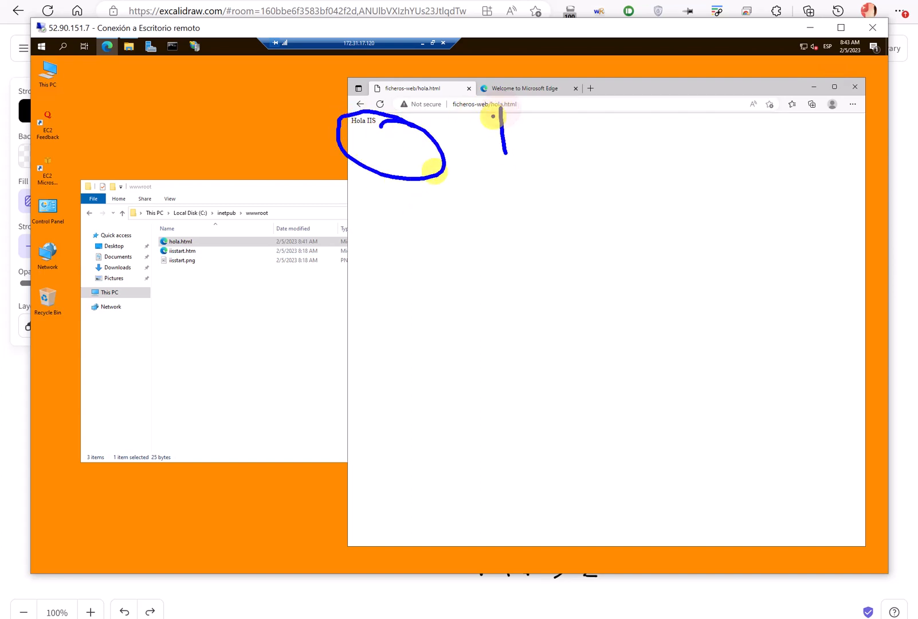
Rename iisstart.htm in the wwwroot folder as iisstart_old.htm.
{"action": "right_click", "coordinate": [185, 240]}
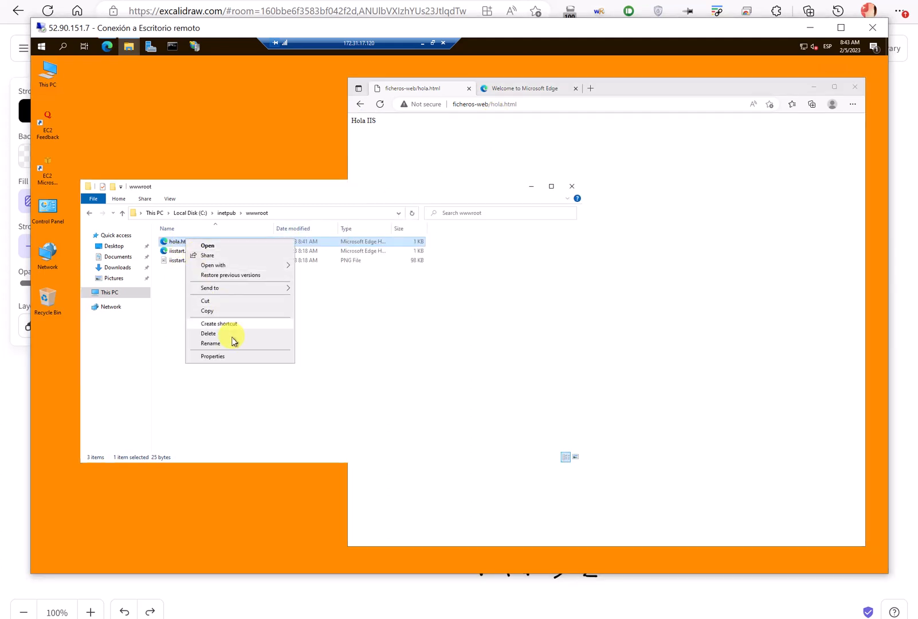
{"action": "left_click", "coordinate": [234, 344]}
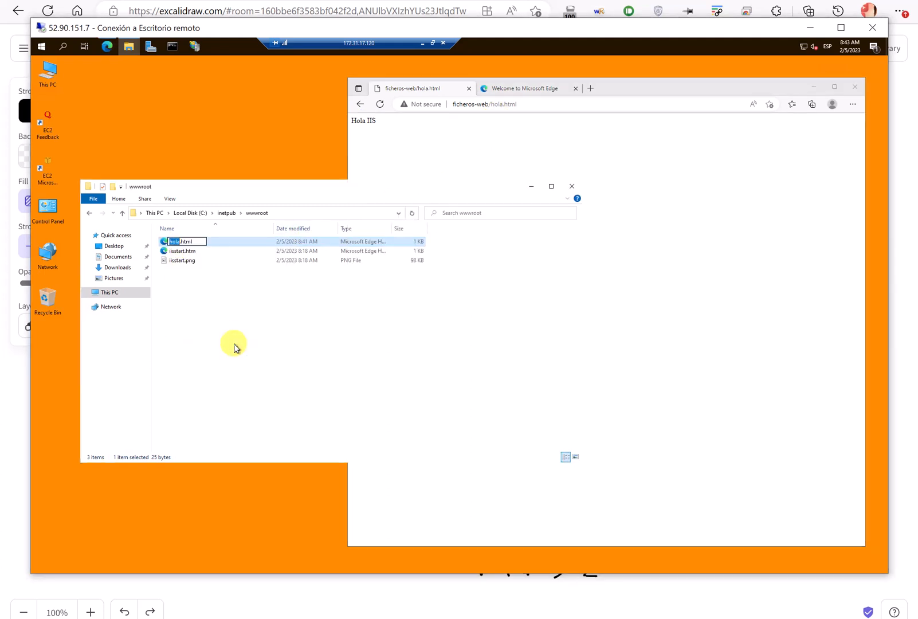
{"action": "left_click", "coordinate": [181, 251]}
{"action": "right_click", "coordinate": [183, 250]}
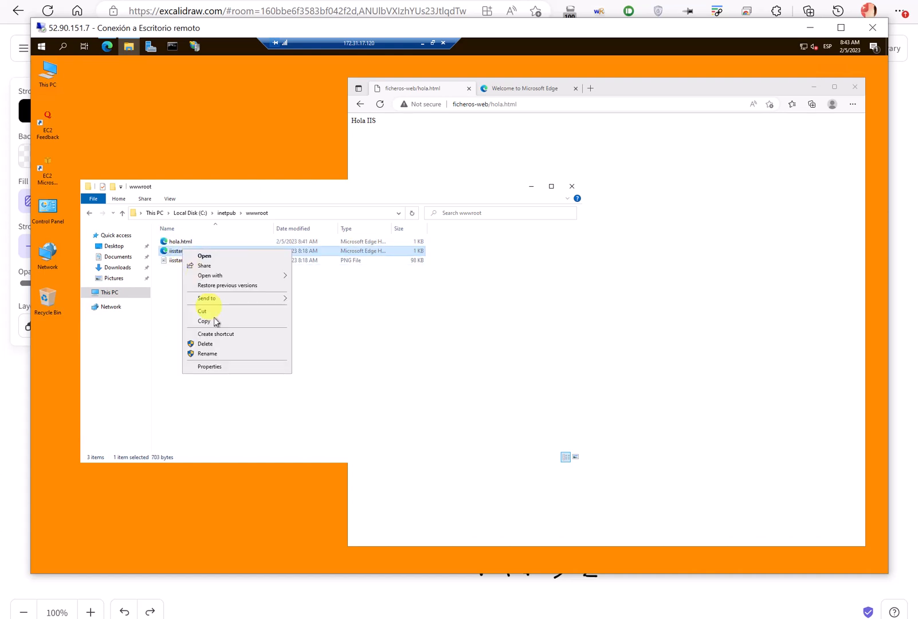
{"action": "left_click", "coordinate": [220, 354]}
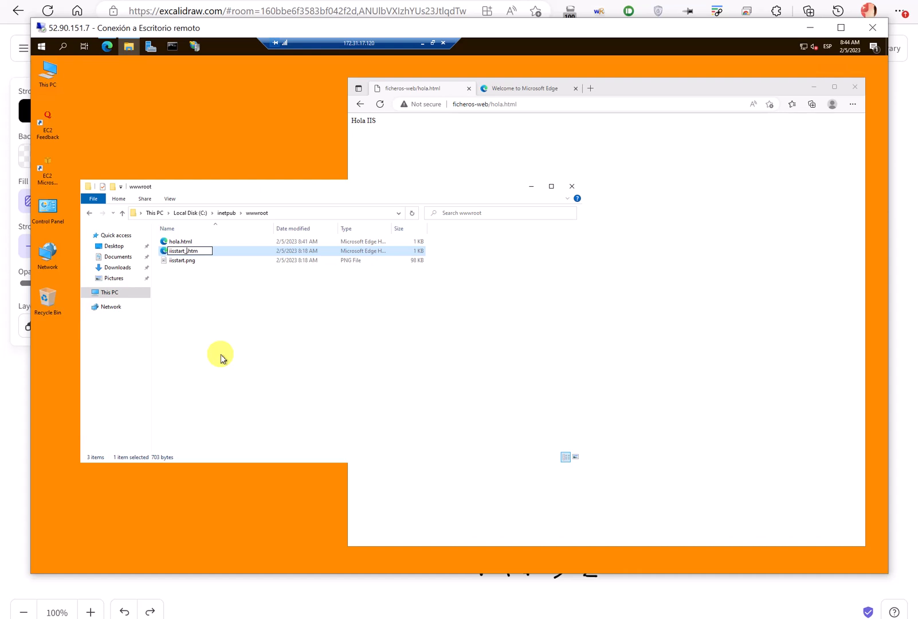
{"action": "type", "text": "_old"}
{"action": "key", "text": "Return"}
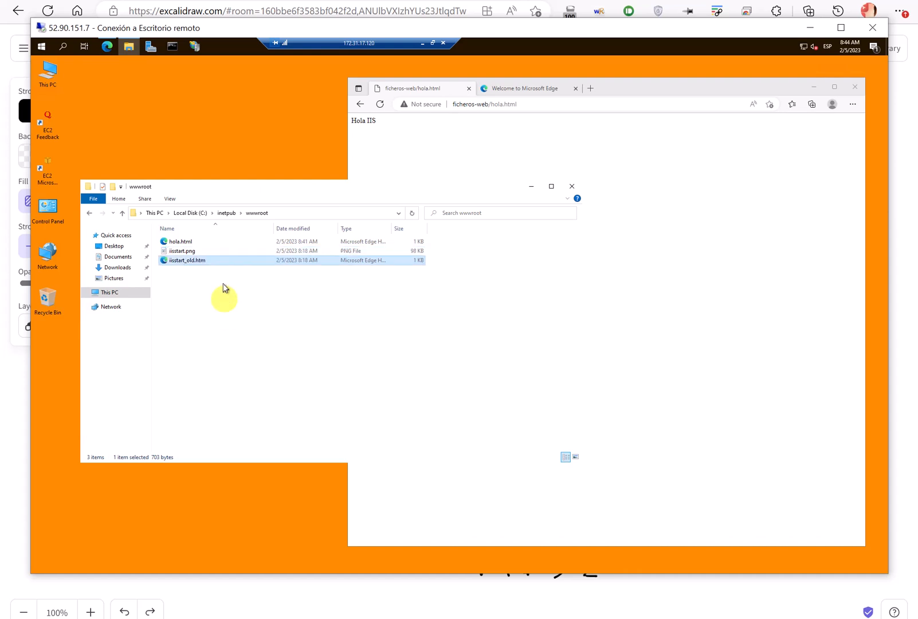
Rename hola.html in wwwroot as iisstart.htm, accepting the extension change and granting administrator permission.
{"action": "right_click", "coordinate": [182, 243]}
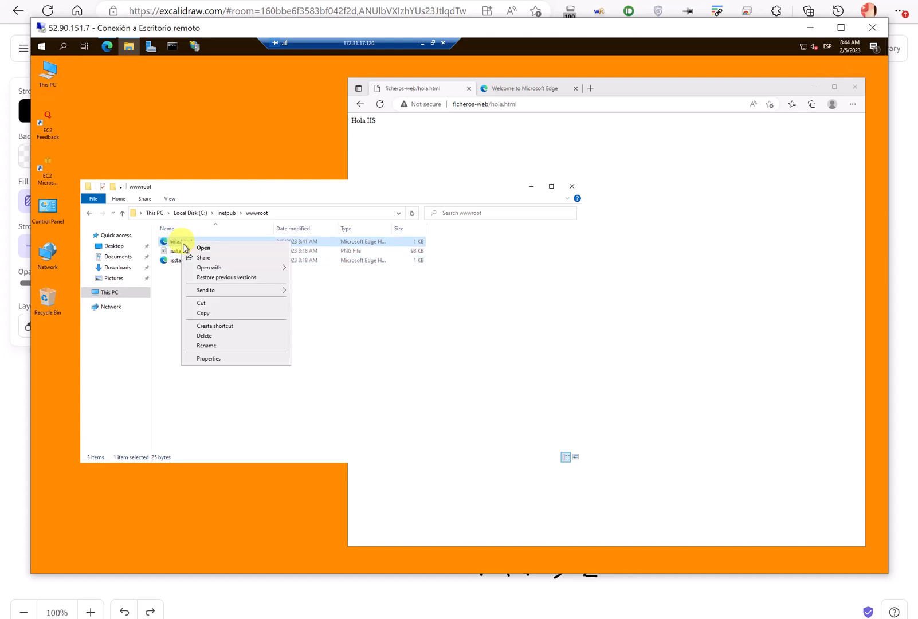
{"action": "left_click", "coordinate": [222, 345]}
{"action": "key", "text": "BackSpace"}
{"action": "key", "text": "BackSpace"}
{"action": "key", "text": "BackSpace"}
{"action": "key", "text": "BackSpace"}
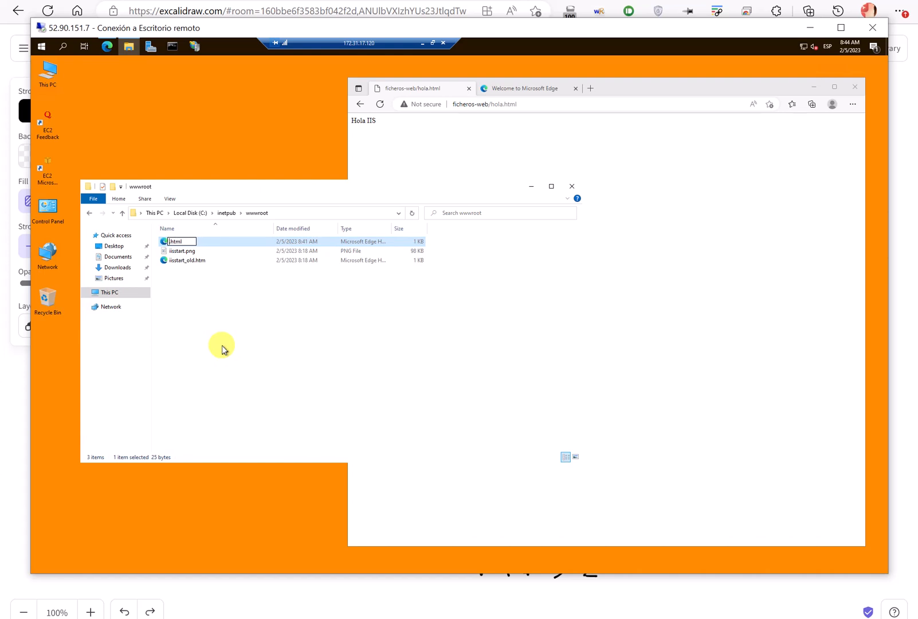
{"action": "type", "text": "iisstart"}
{"action": "key", "text": "Return"}
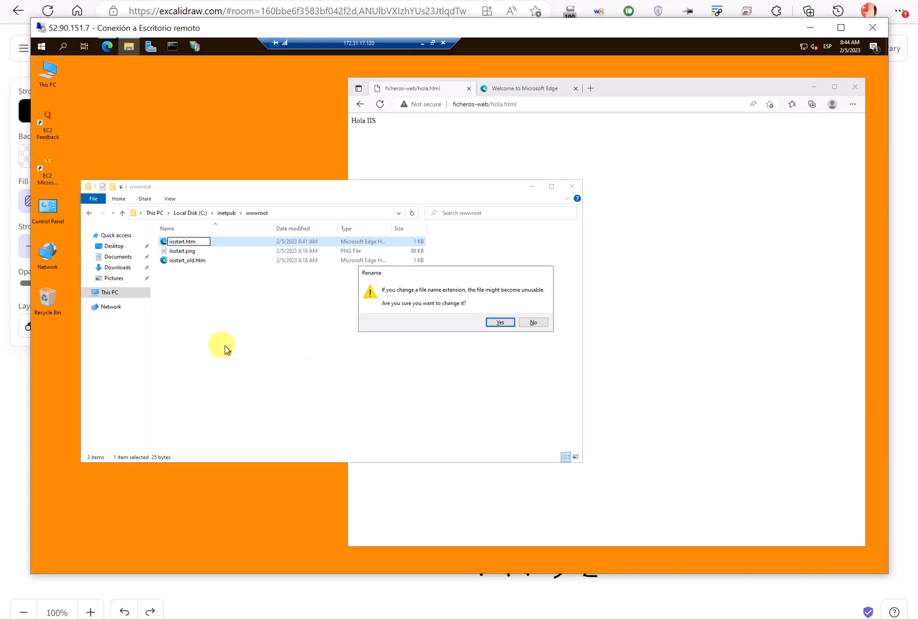
{"action": "left_click", "coordinate": [496, 323]}
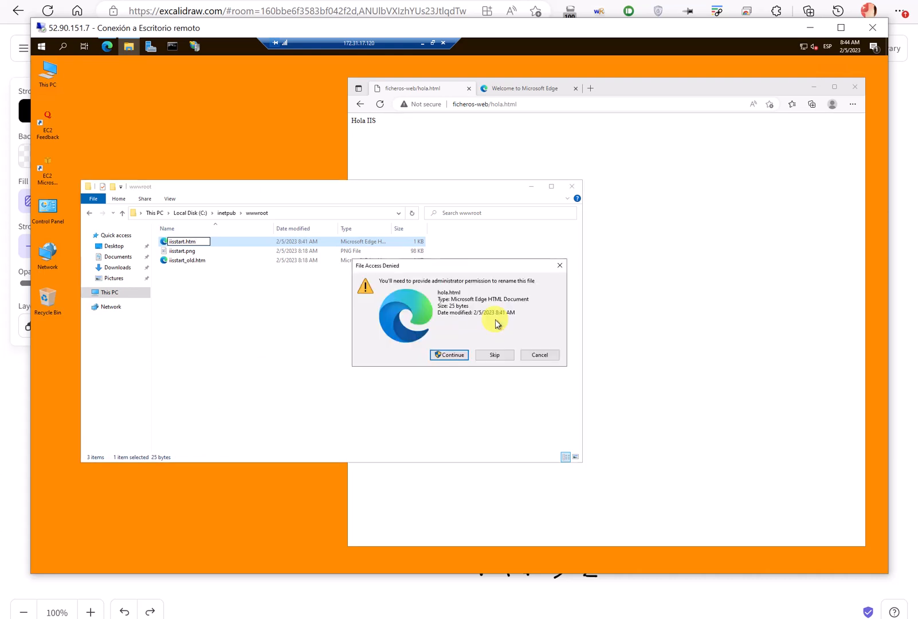
{"action": "left_click", "coordinate": [449, 355]}
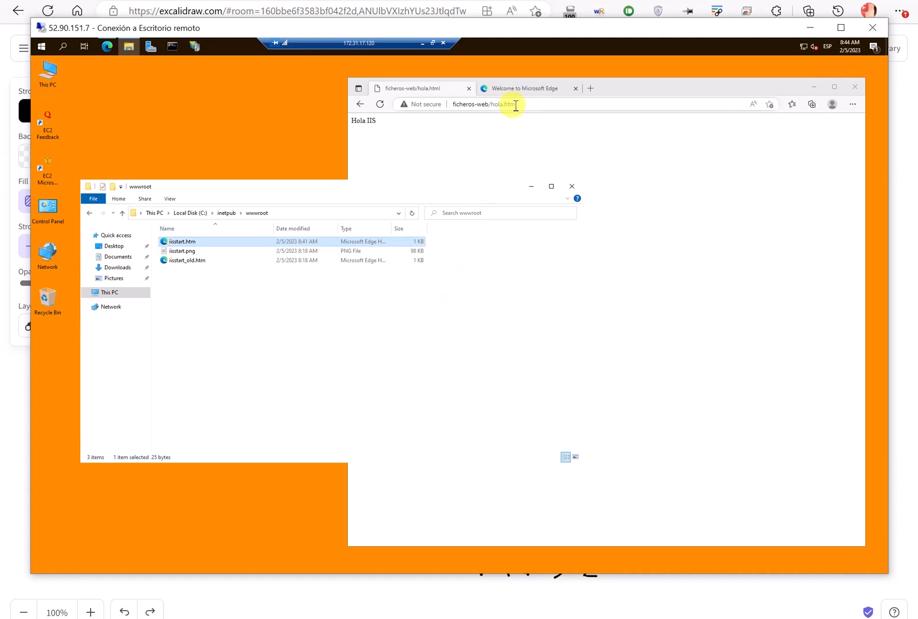
{"action": "left_click", "coordinate": [588, 89]}
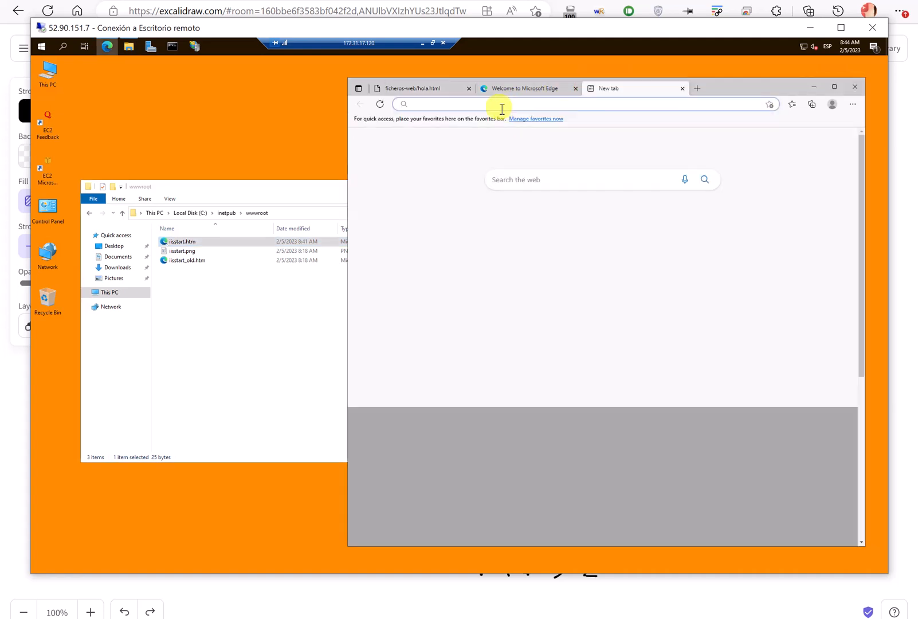
{"action": "type", "text": "http"}
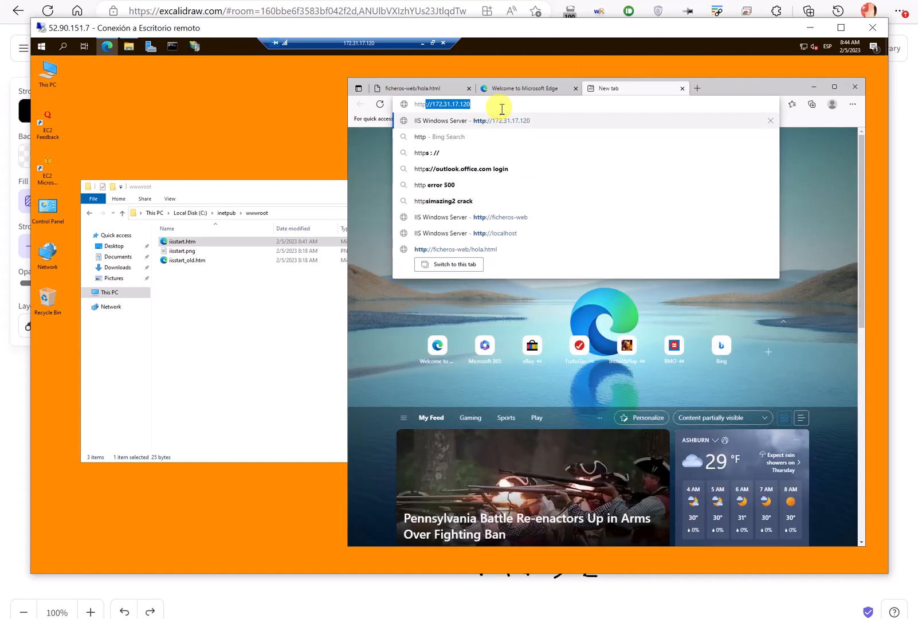
{"action": "type", "text": "://ficheros-web"}
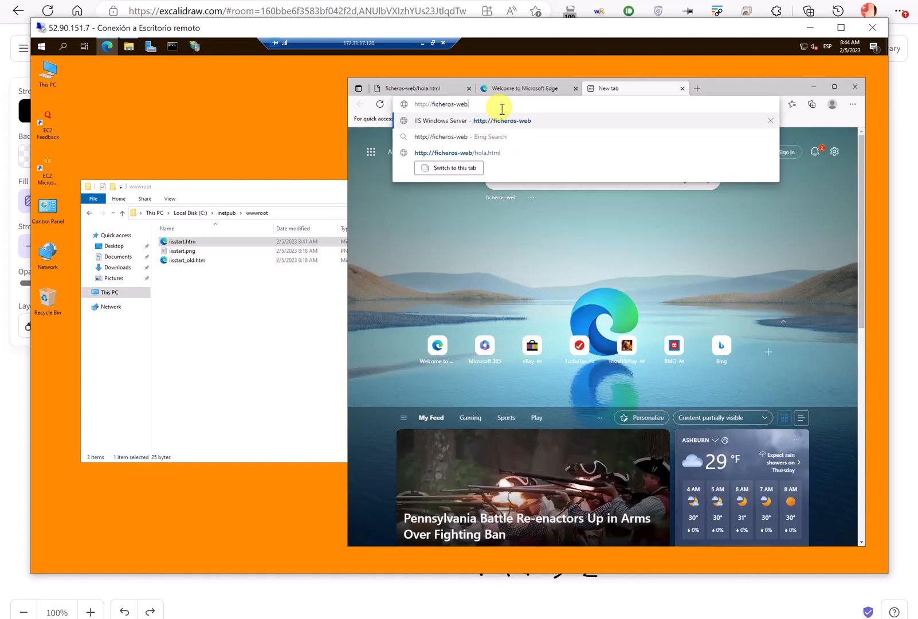
{"action": "key", "text": "Return"}
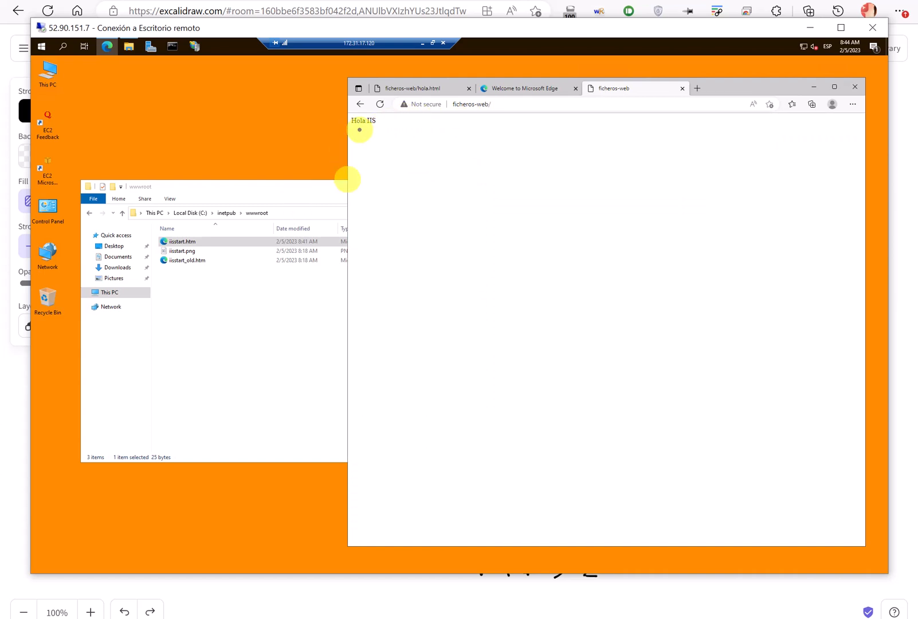
{"action": "mouse_move", "coordinate": [361, 129]}
{"action": "left_mouse_down"}
{"action": "mouse_move", "coordinate": [246, 199]}
{"action": "mouse_move", "coordinate": [162, 221]}
{"action": "mouse_move", "coordinate": [154, 239]}
{"action": "mouse_move", "coordinate": [220, 243]}
{"action": "mouse_move", "coordinate": [486, 109]}
{"action": "mouse_move", "coordinate": [535, 105]}
{"action": "mouse_move", "coordinate": [502, 125]}
{"action": "left_mouse_up"}
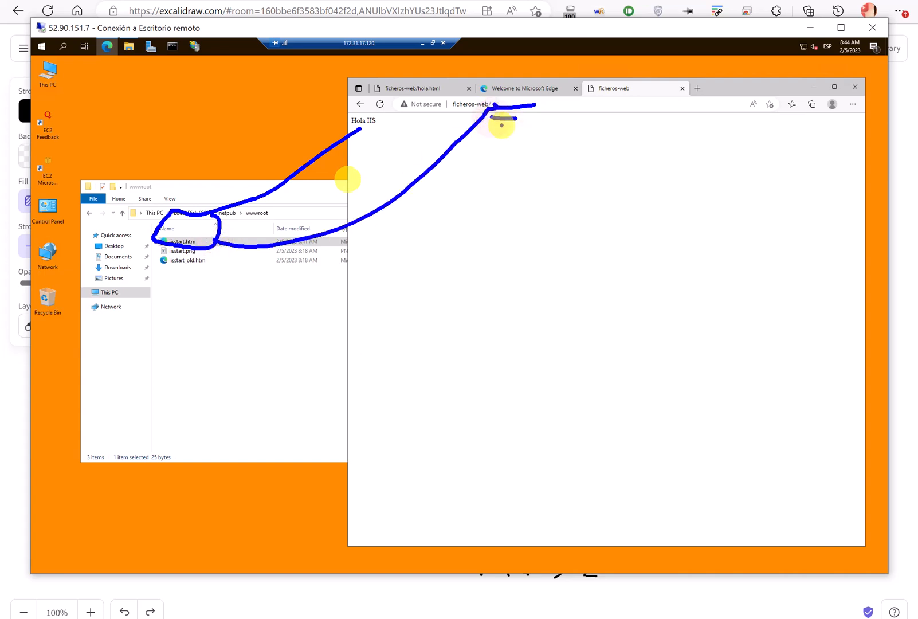
{"action": "right_click", "coordinate": [491, 139]}
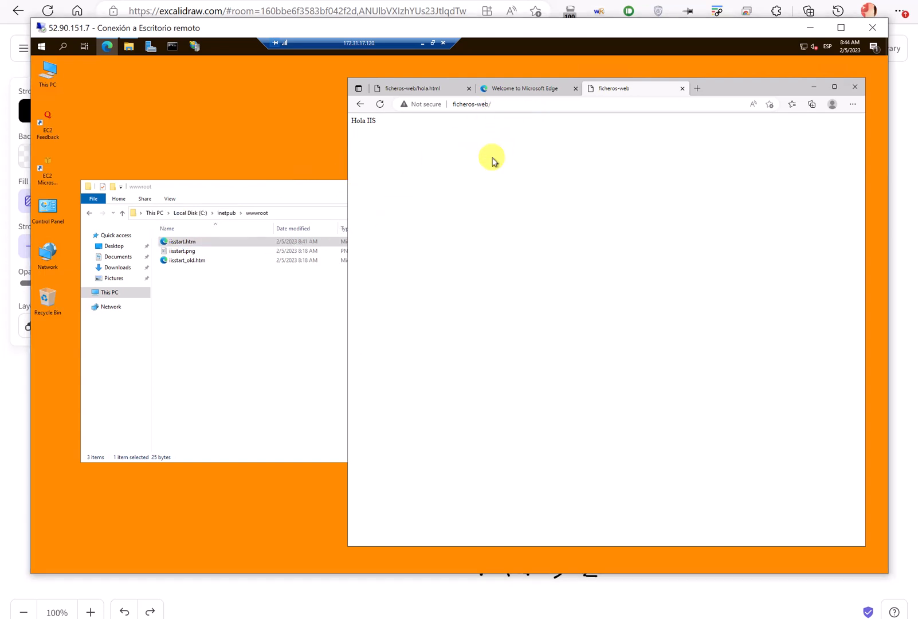
{"action": "left_click", "coordinate": [299, 196]}
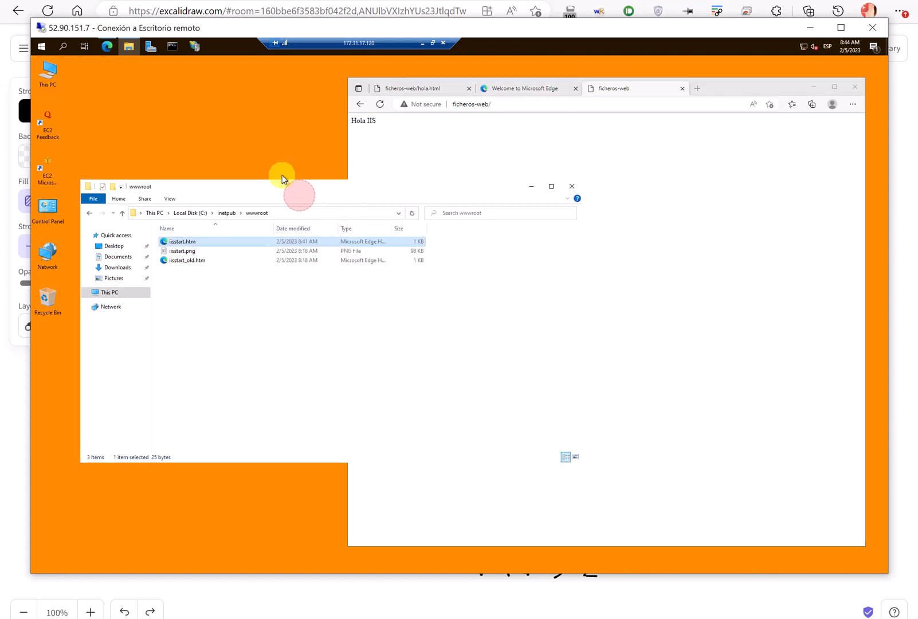
{"action": "left_click_drag", "start_coordinate": [282, 194], "coordinate": [268, 183]}
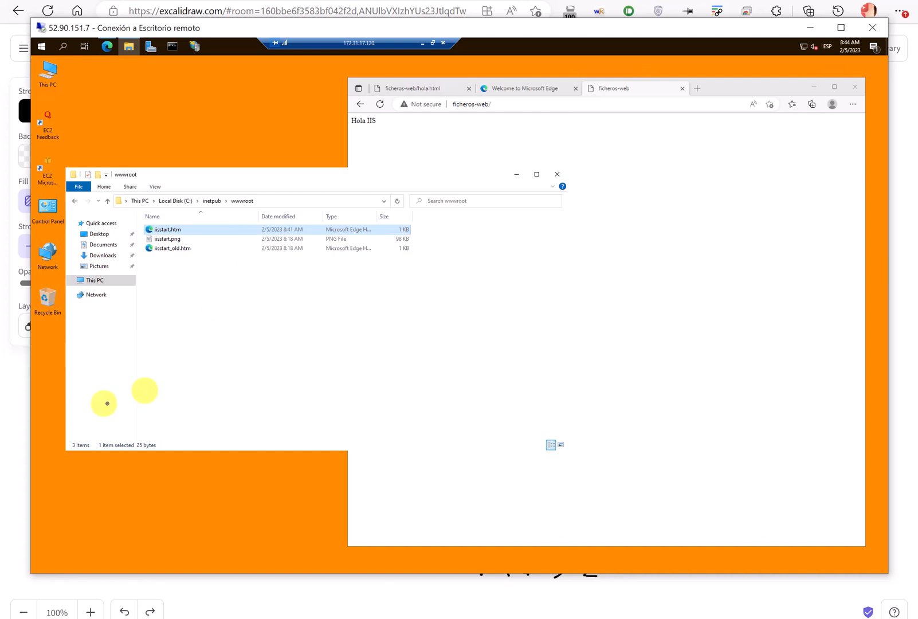
{"action": "mouse_move", "coordinate": [106, 364]}
{"action": "left_mouse_down"}
{"action": "mouse_move", "coordinate": [127, 557]}
{"action": "mouse_move", "coordinate": [101, 559]}
{"action": "mouse_move", "coordinate": [141, 571]}
{"action": "left_mouse_up"}
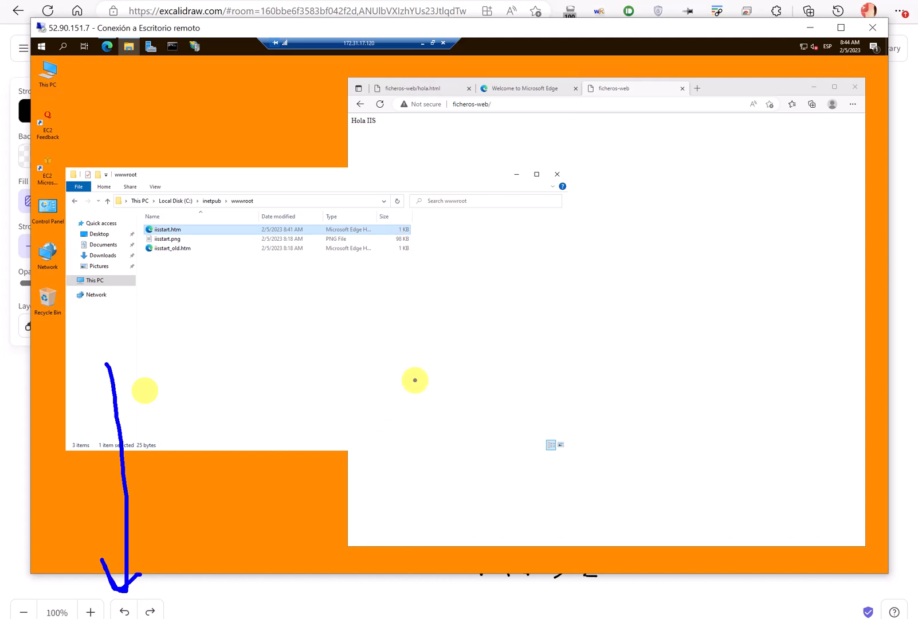
Close the wwwroot folder and browser windows, and minimize the 172.31.17.120 remote session to return to the domain controller.
{"action": "key", "text": "Escape"}
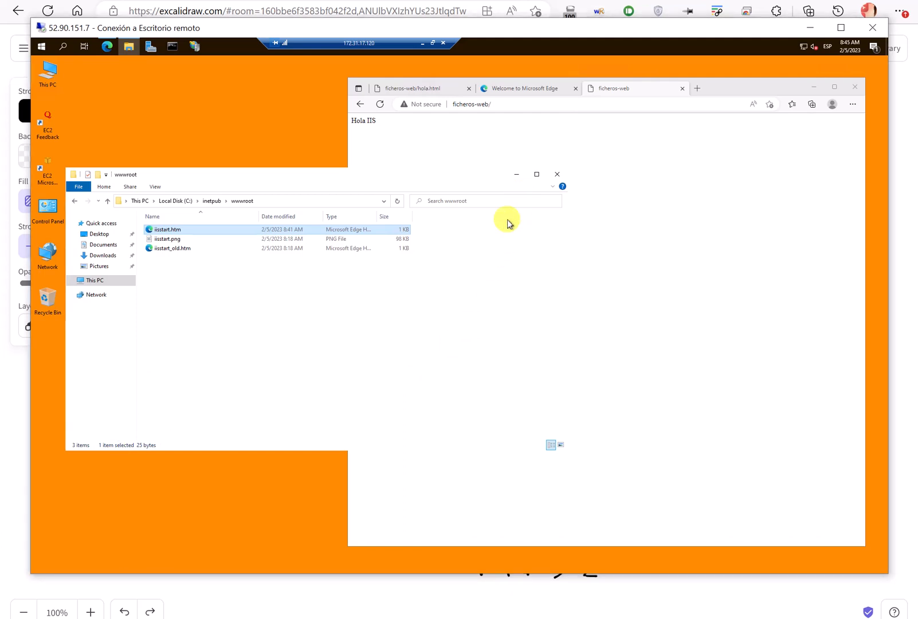
{"action": "left_click_drag", "start_coordinate": [324, 182], "coordinate": [360, 205]}
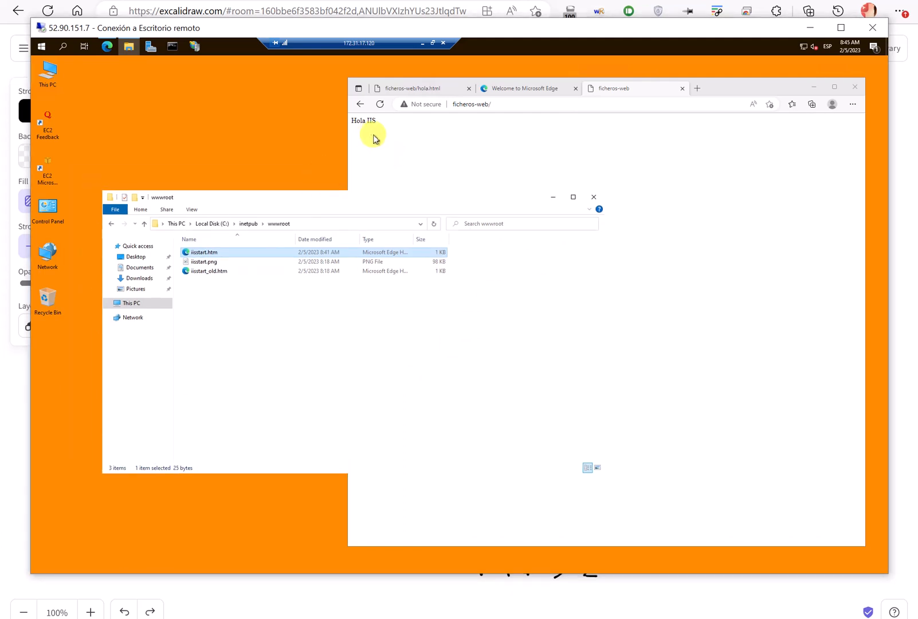
{"action": "left_click", "coordinate": [596, 197]}
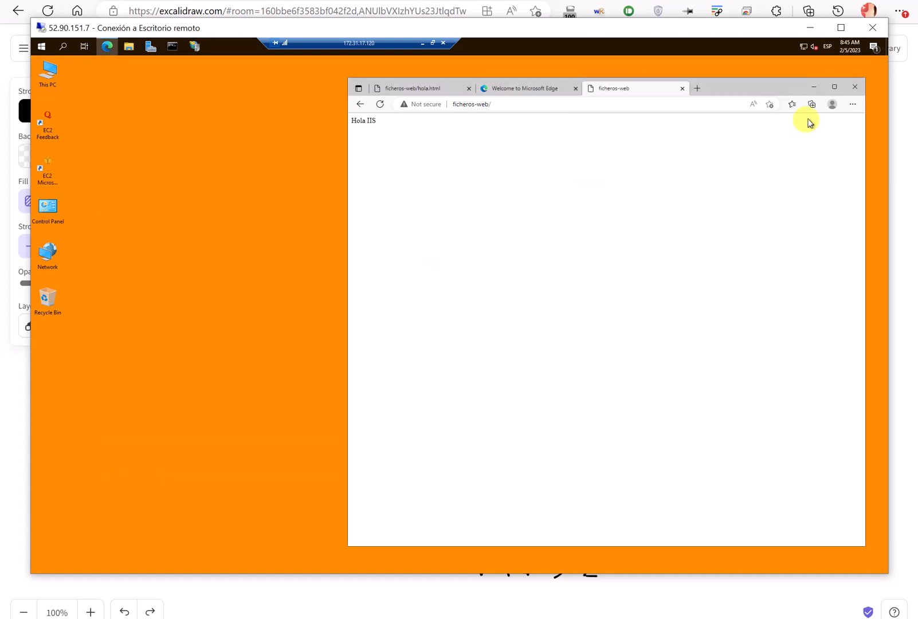
{"action": "left_click", "coordinate": [855, 90]}
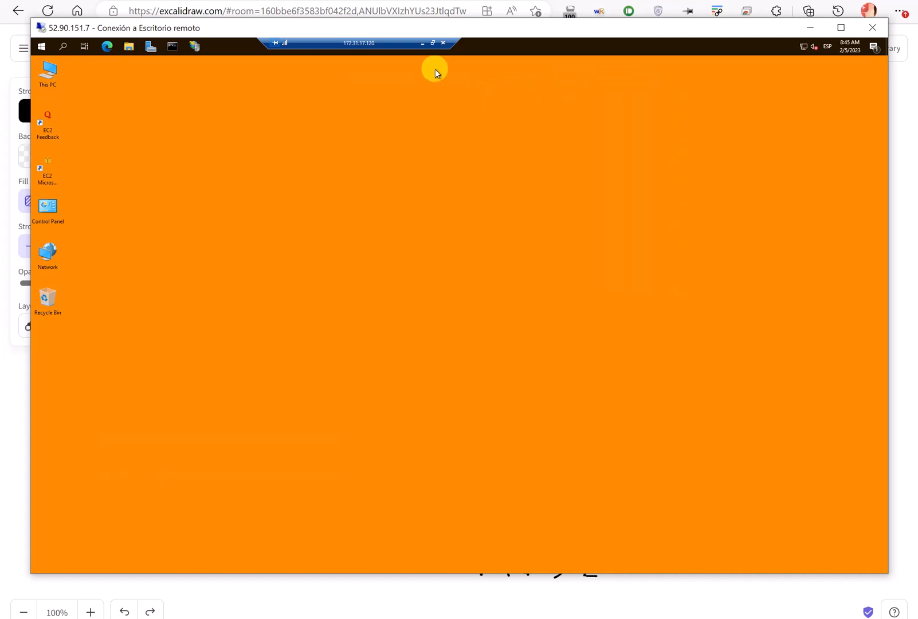
{"action": "left_click", "coordinate": [422, 43]}
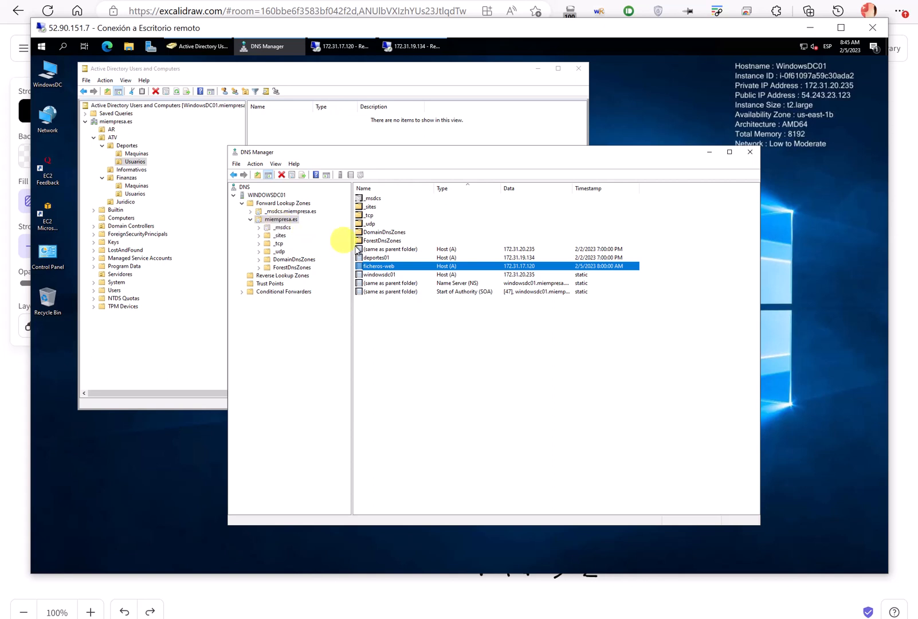
{"action": "left_click", "coordinate": [281, 220]}
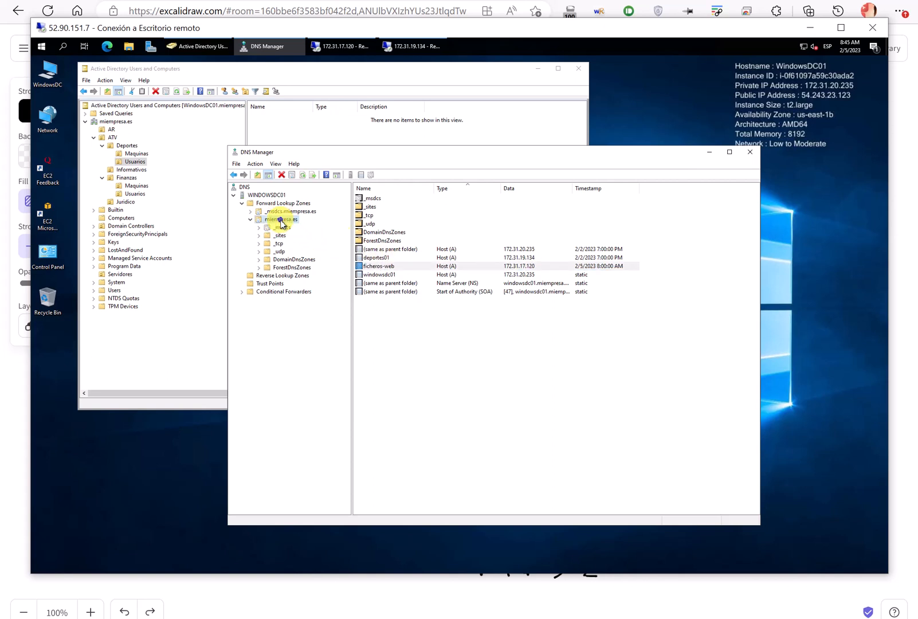
{"action": "right_click", "coordinate": [281, 221]}
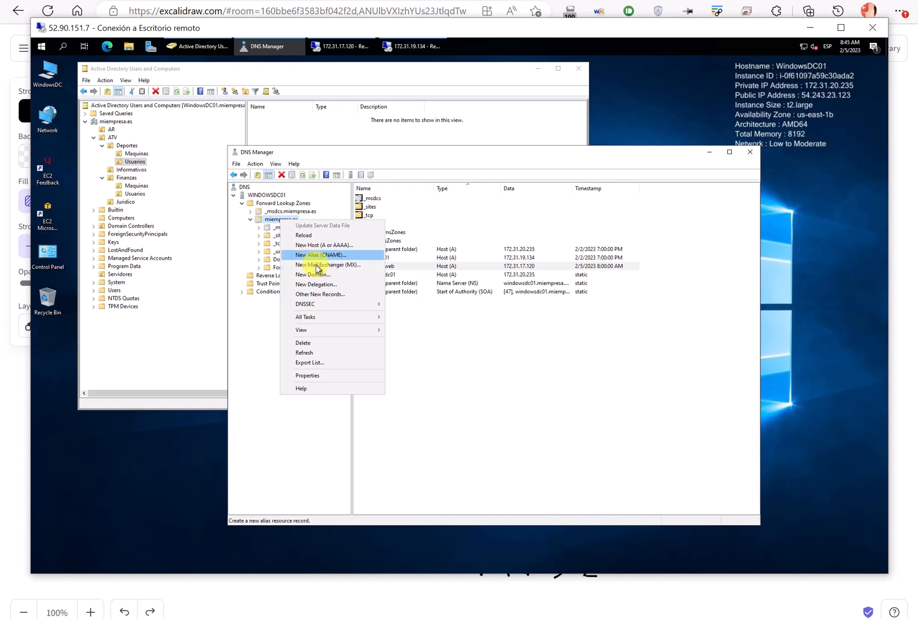
{"action": "left_click", "coordinate": [467, 385]}
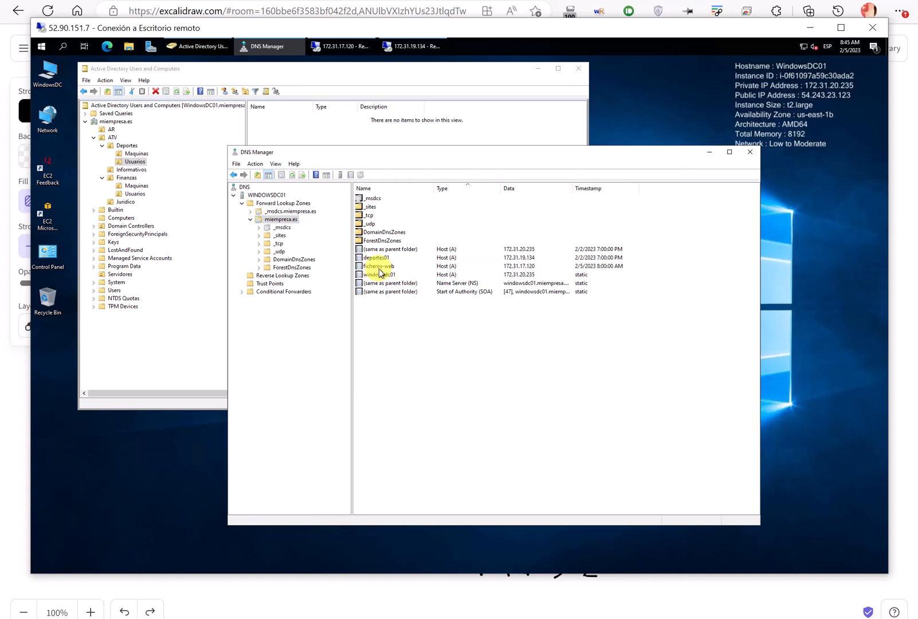
Create a CNAME alias named ficheros in the miempresa.es zone, targeting the host record ficheros-web.miempresa.es.
{"action": "right_click", "coordinate": [283, 223]}
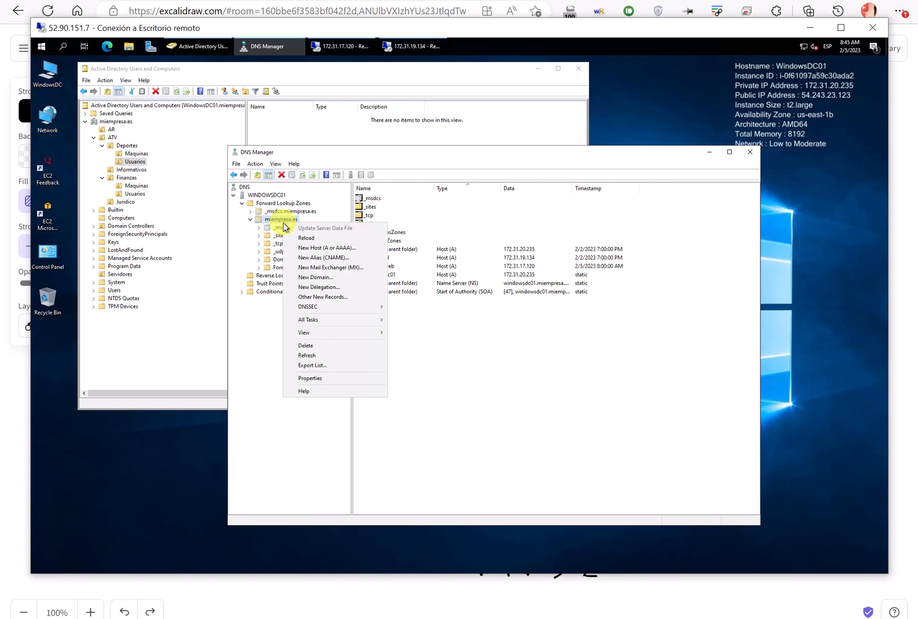
{"action": "left_click", "coordinate": [335, 257]}
{"action": "type", "text": "ficheros"}
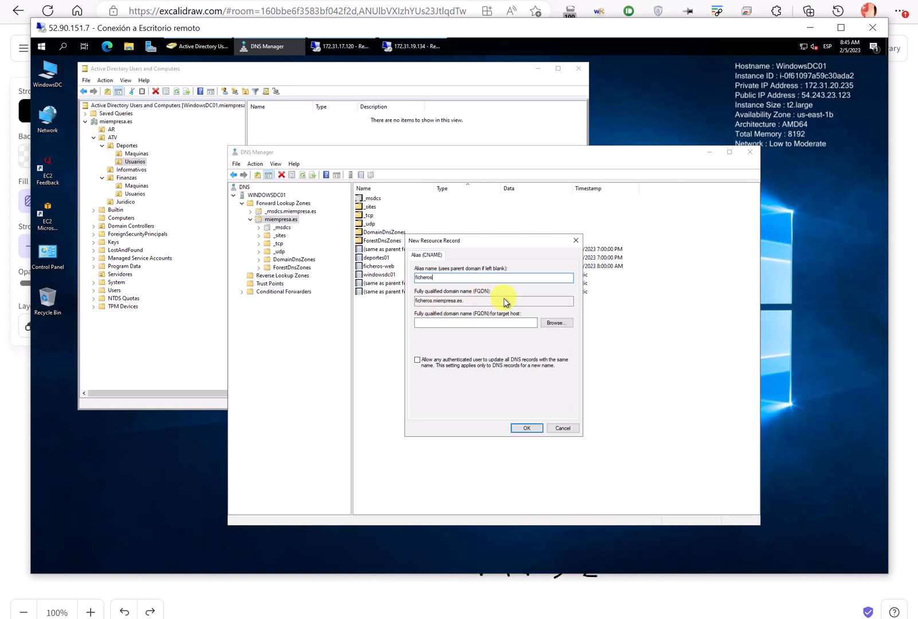
{"action": "left_click", "coordinate": [552, 323]}
{"action": "left_click", "coordinate": [431, 315]}
{"action": "double_click", "coordinate": [431, 315]}
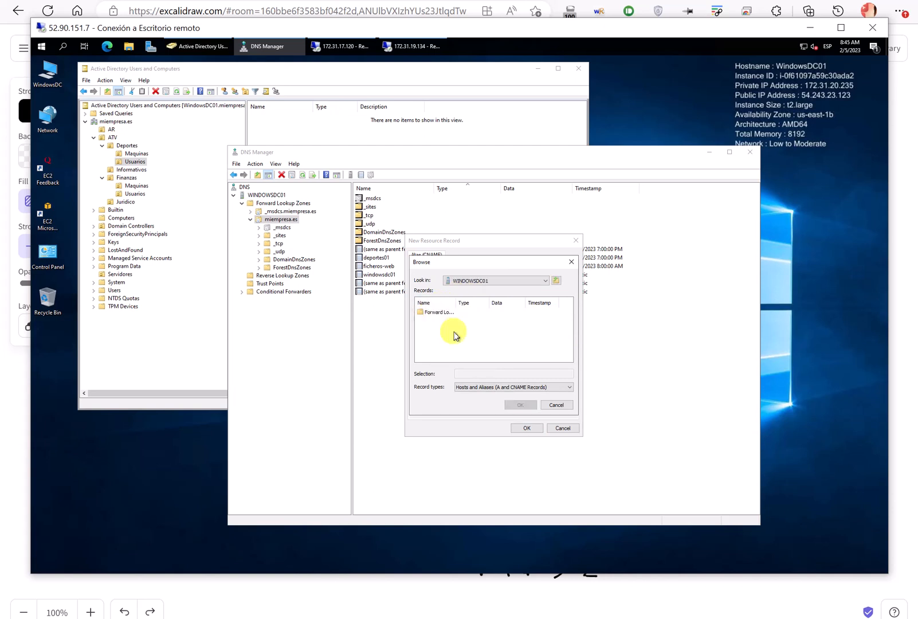
{"action": "left_click", "coordinate": [449, 313]}
{"action": "double_click", "coordinate": [449, 313]}
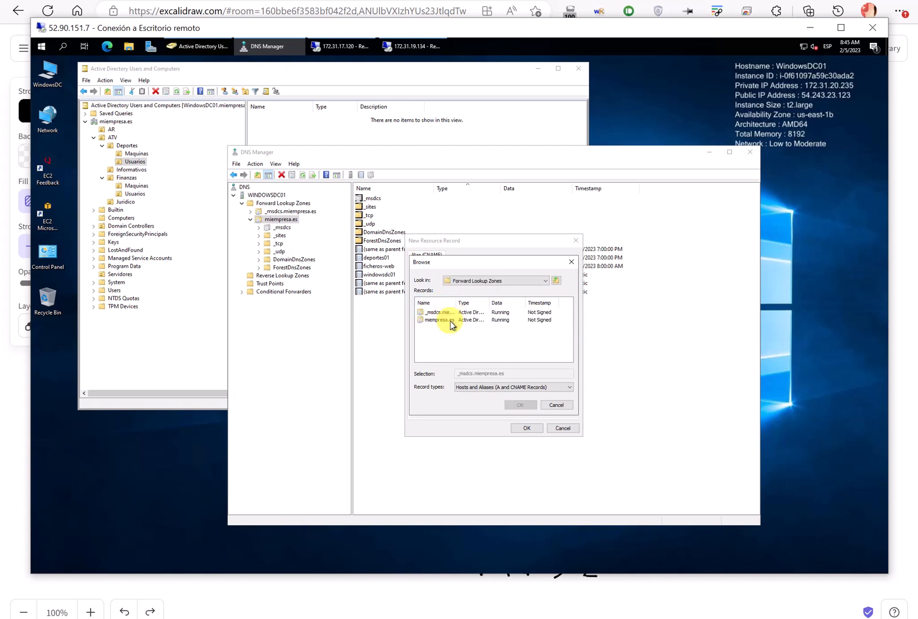
{"action": "double_click", "coordinate": [448, 321]}
{"action": "scroll", "coordinate": [450, 330], "scroll_direction": "down", "scroll_amount": 1}
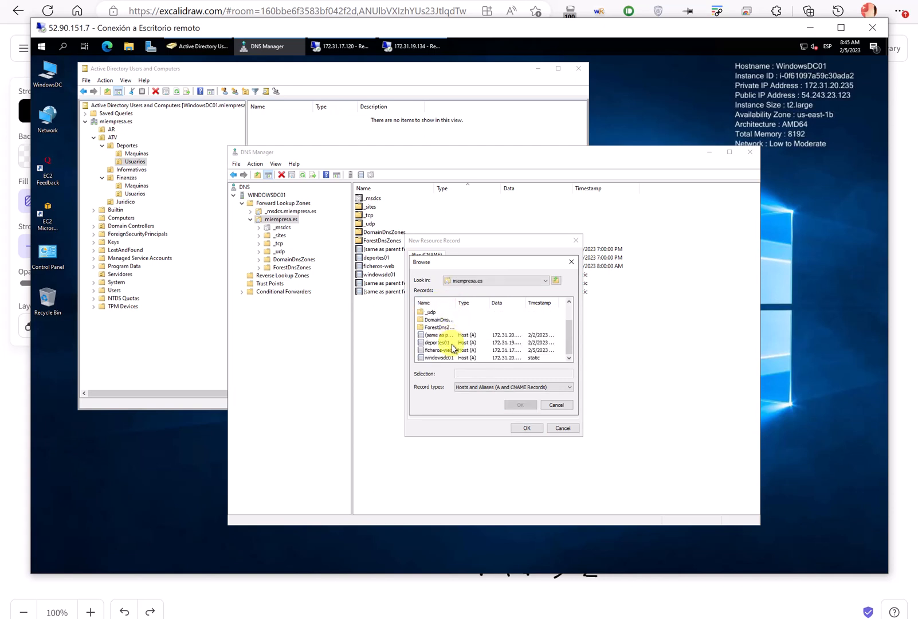
{"action": "double_click", "coordinate": [449, 351]}
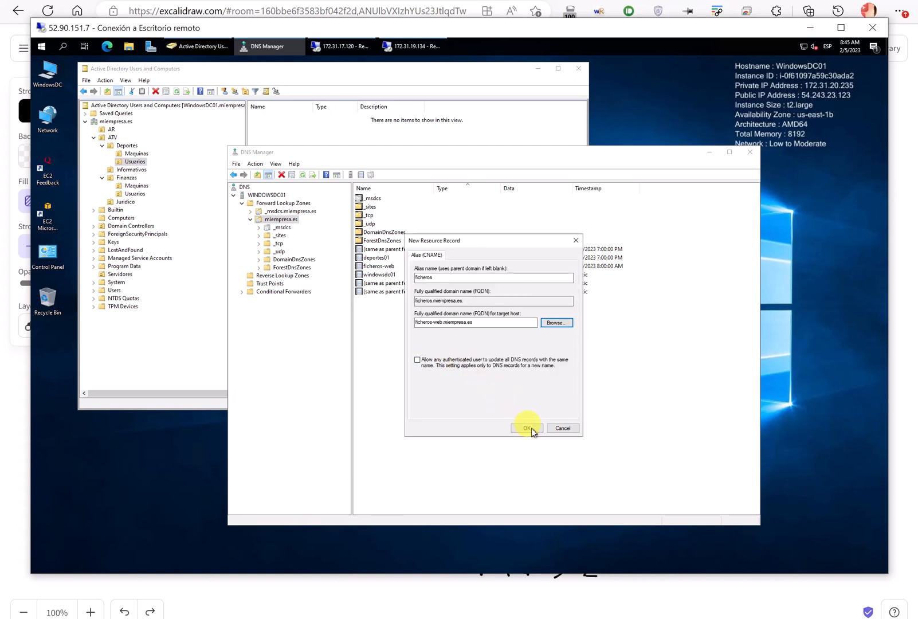
{"action": "left_click", "coordinate": [528, 427]}
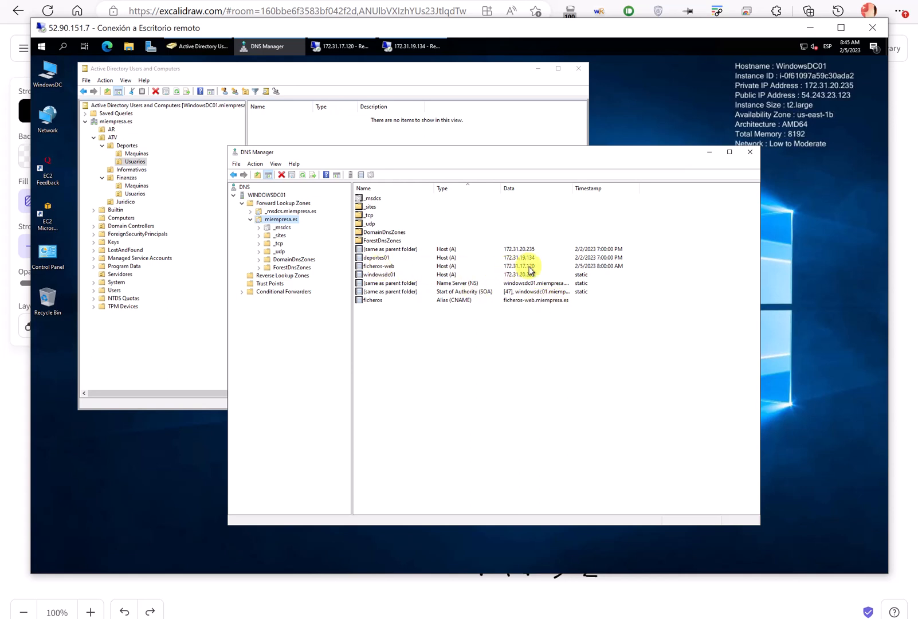
Create a CNAME alias named web in the miempresa.es zone, targeting ficheros-web.miempresa.es.
{"action": "right_click", "coordinate": [289, 223]}
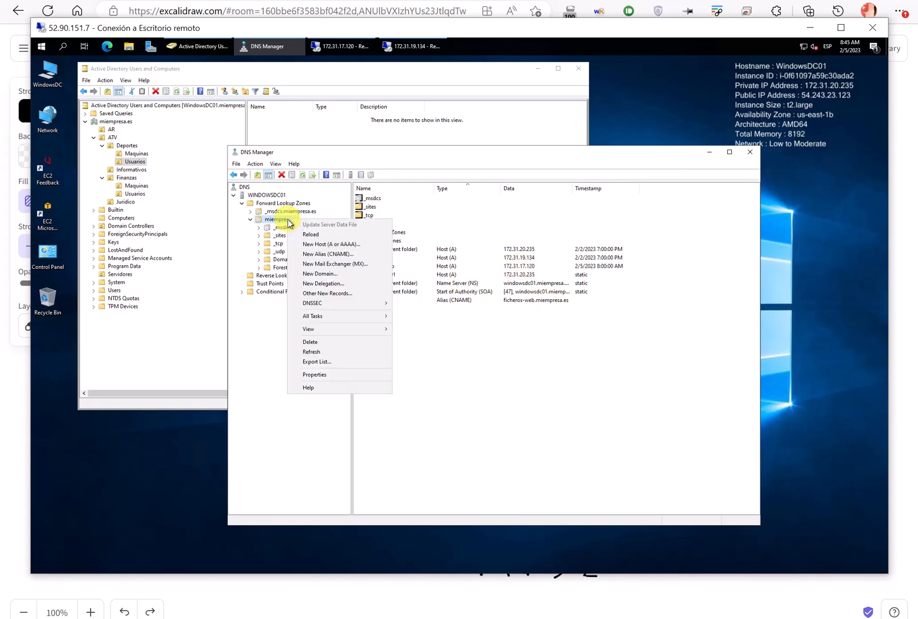
{"action": "left_click", "coordinate": [337, 254]}
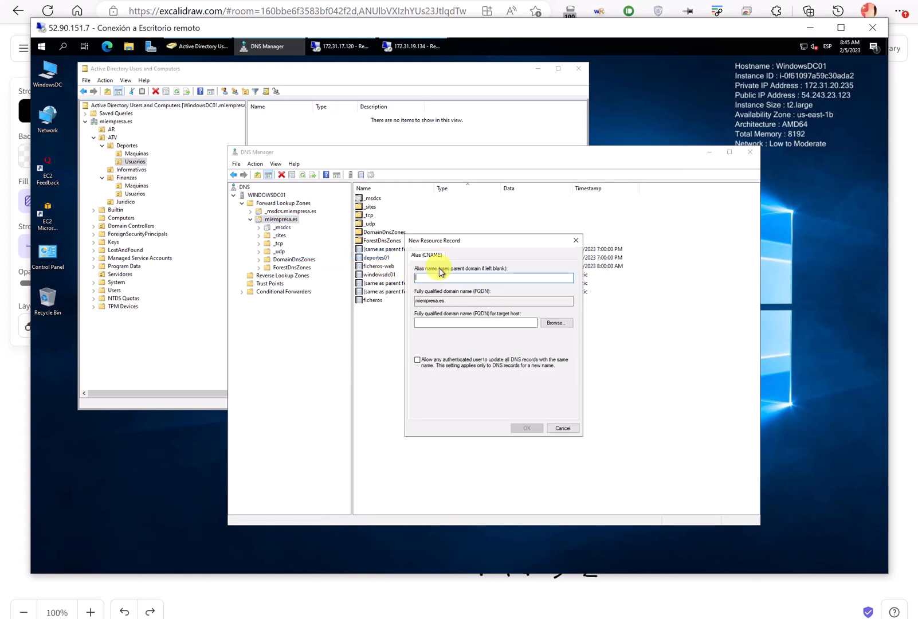
{"action": "type", "text": "web"}
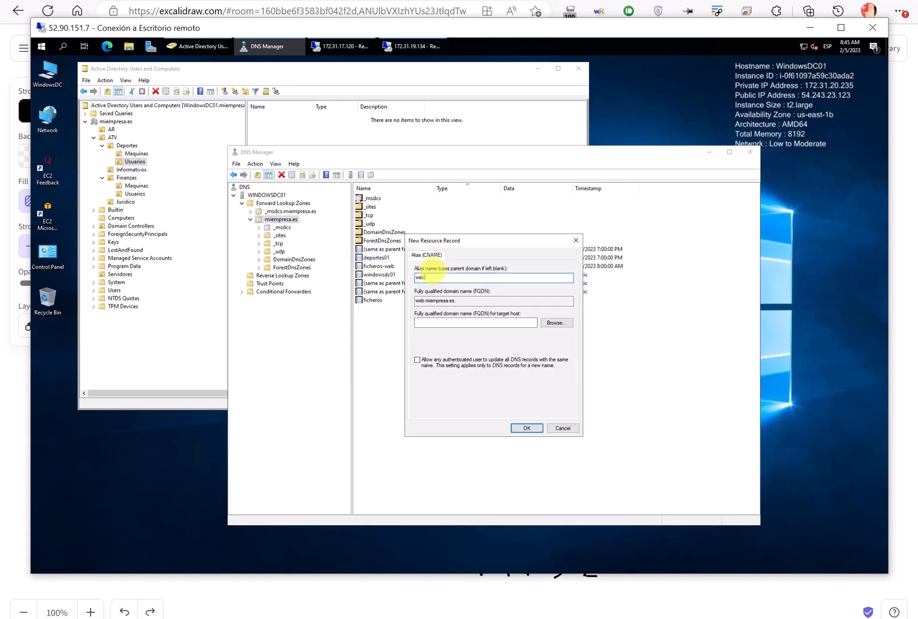
{"action": "left_click", "coordinate": [558, 324]}
{"action": "left_click", "coordinate": [436, 312]}
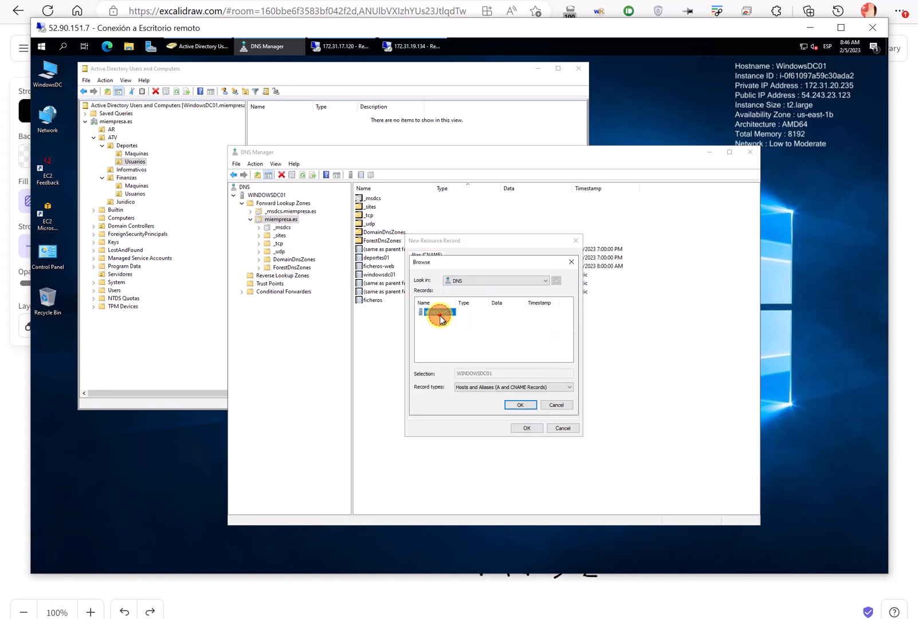
{"action": "double_click", "coordinate": [439, 313]}
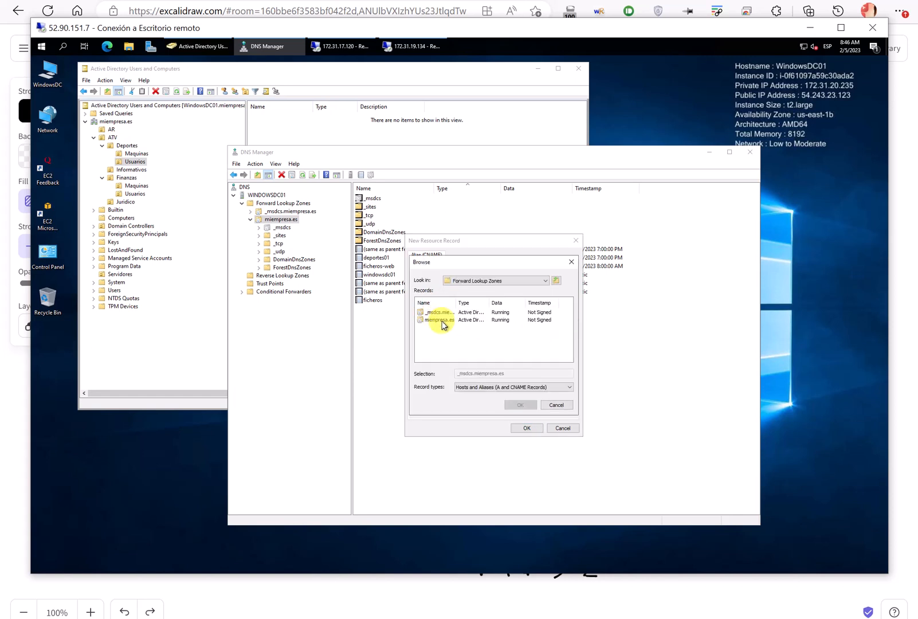
{"action": "double_click", "coordinate": [441, 321]}
{"action": "scroll", "coordinate": [442, 344], "scroll_direction": "down", "scroll_amount": 3}
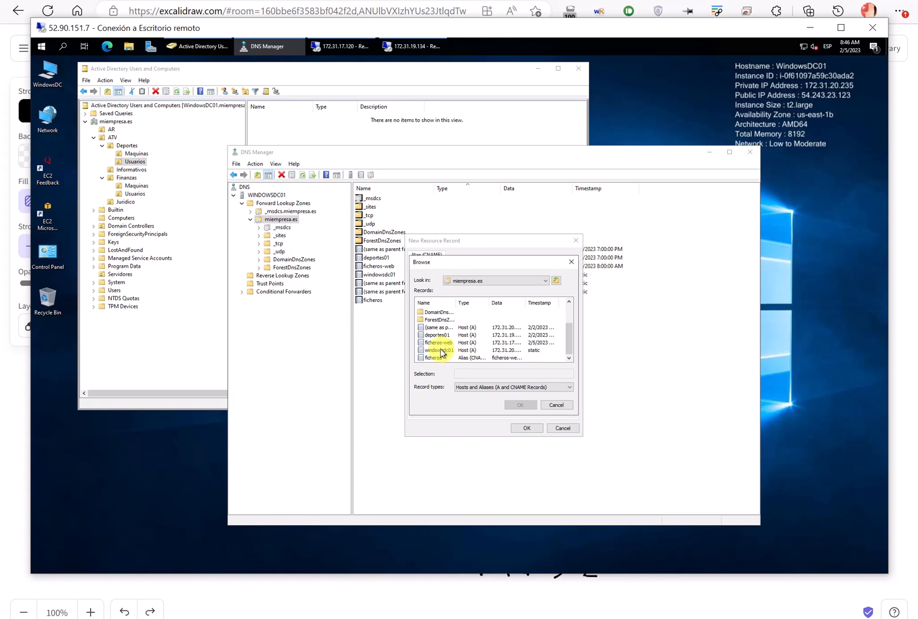
{"action": "double_click", "coordinate": [444, 343]}
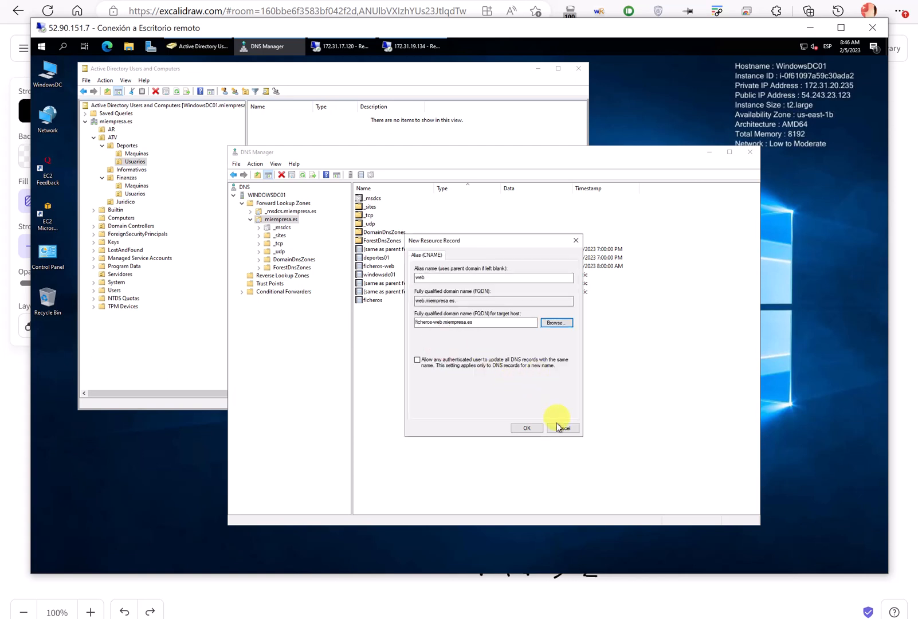
{"action": "left_click", "coordinate": [526, 427]}
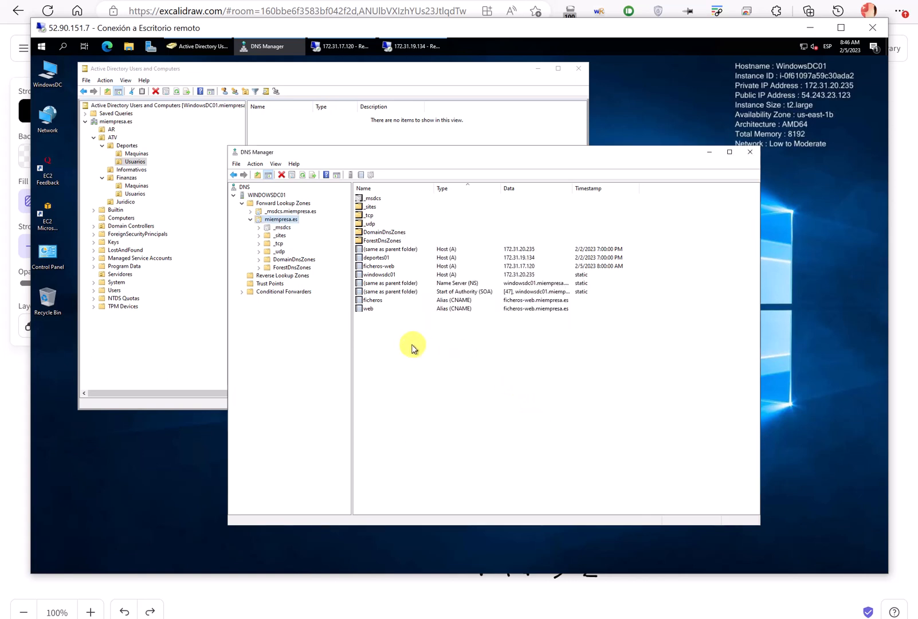
{"action": "key", "text": "ctrl+2"}
{"action": "mouse_move", "coordinate": [369, 295]}
{"action": "left_mouse_down"}
{"action": "mouse_move", "coordinate": [427, 325]}
{"action": "mouse_move", "coordinate": [611, 284]}
{"action": "mouse_move", "coordinate": [355, 296]}
{"action": "mouse_move", "coordinate": [370, 298]}
{"action": "left_mouse_up"}
{"action": "left_click_drag", "start_coordinate": [512, 314], "coordinate": [525, 350]}
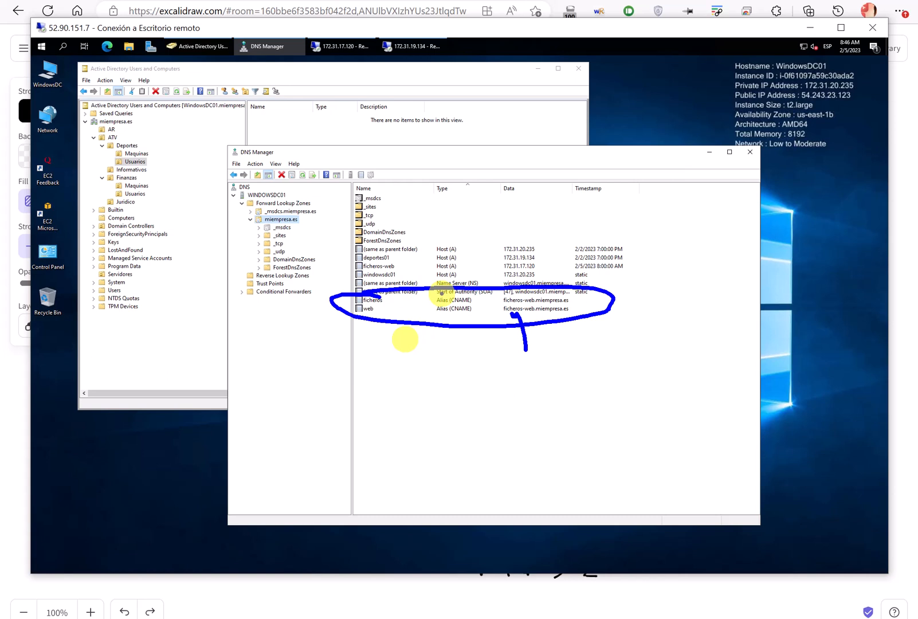
{"action": "key", "text": "Escape"}
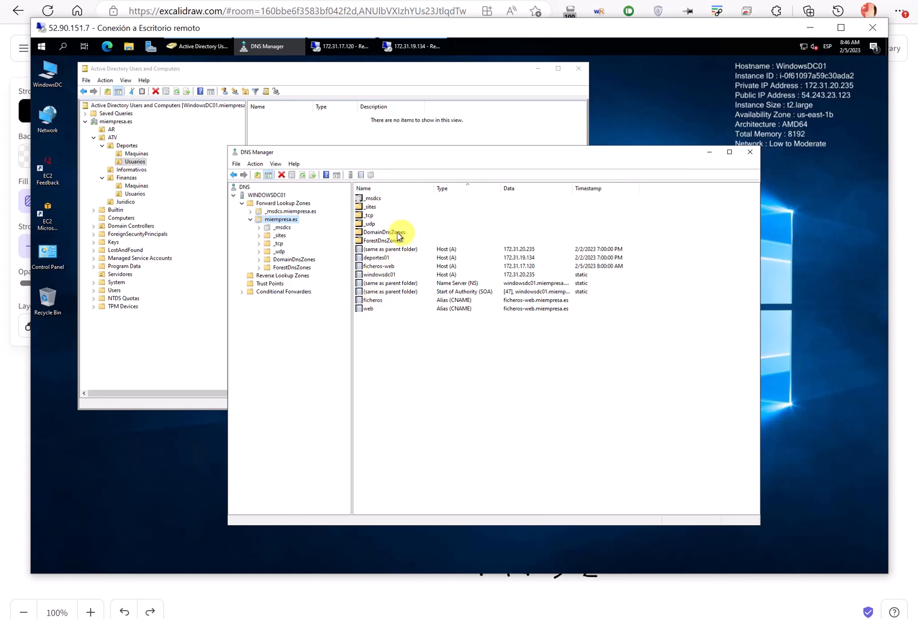
Switch to the 172.31.19.134 remote session, open a Command Prompt and offset it from the This PC window.
{"action": "left_click", "coordinate": [419, 51]}
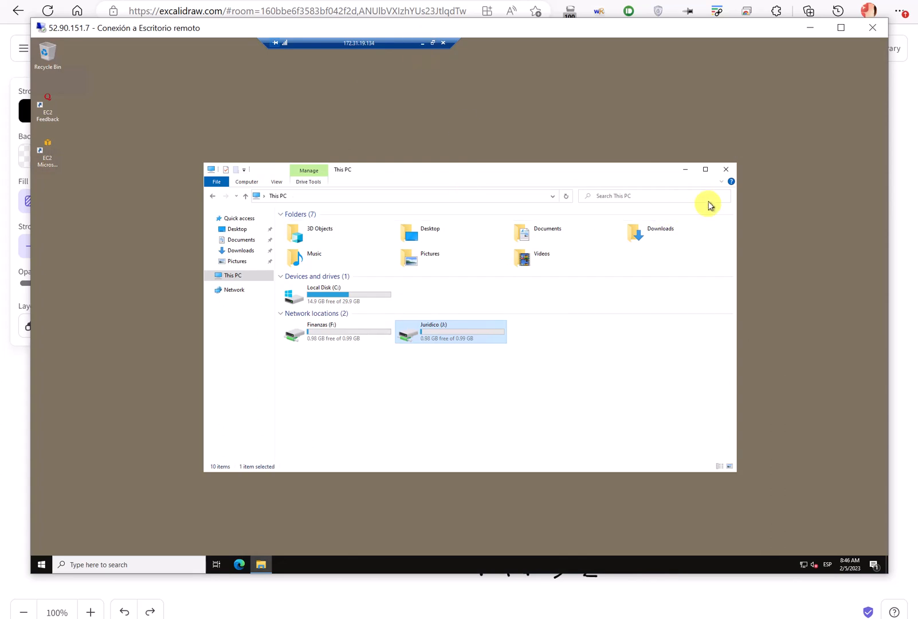
{"action": "left_click", "coordinate": [160, 564]}
{"action": "type", "text": "cmd"}
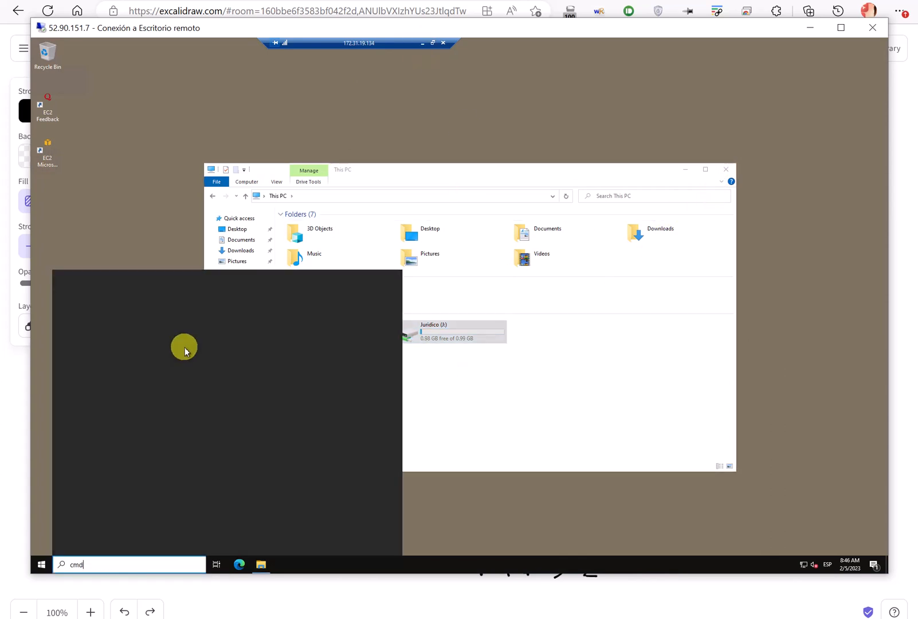
{"action": "left_click", "coordinate": [143, 325]}
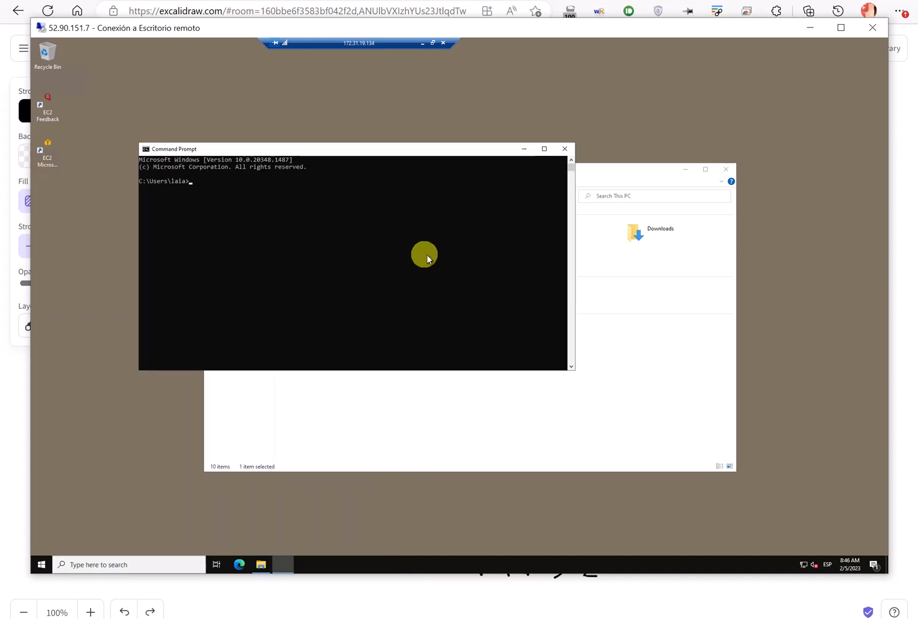
{"action": "left_click_drag", "start_coordinate": [416, 149], "coordinate": [615, 239]}
{"action": "mouse_move", "coordinate": [475, 170]}
{"action": "left_mouse_down"}
{"action": "mouse_move", "coordinate": [450, 171]}
{"action": "mouse_move", "coordinate": [335, 74]}
{"action": "left_mouse_up"}
{"action": "left_click", "coordinate": [637, 322]}
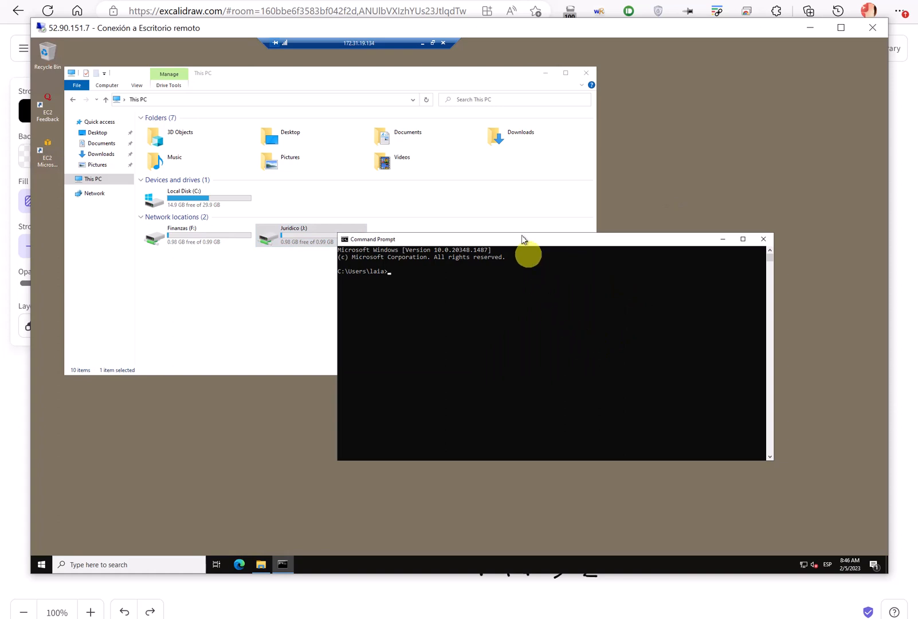
{"action": "key", "text": "ctrl+2"}
{"action": "left_click_drag", "start_coordinate": [543, 220], "coordinate": [457, 406]}
{"action": "left_click_drag", "start_coordinate": [385, 259], "coordinate": [522, 358]}
{"action": "key", "text": "Escape"}
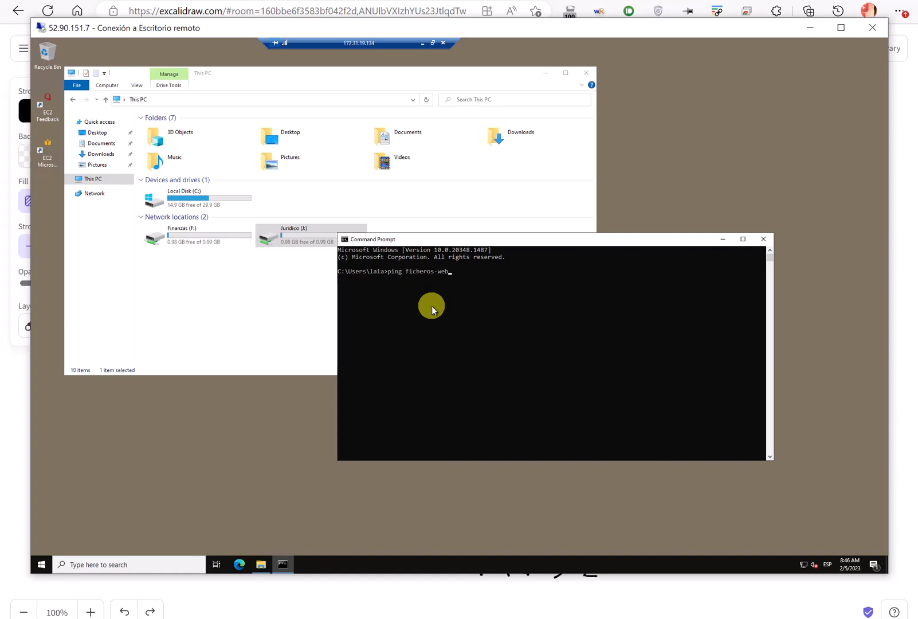
Ping ficheros-web and its aliases ficheros and web from the Command Prompt to check name resolution.
{"action": "key", "text": "Return"}
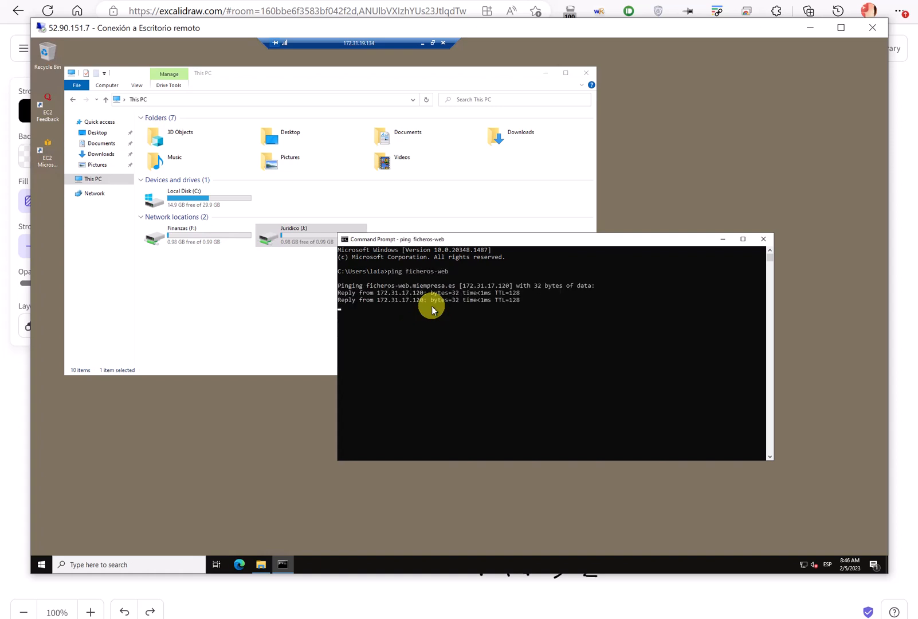
{"action": "type", "text": "ping"}
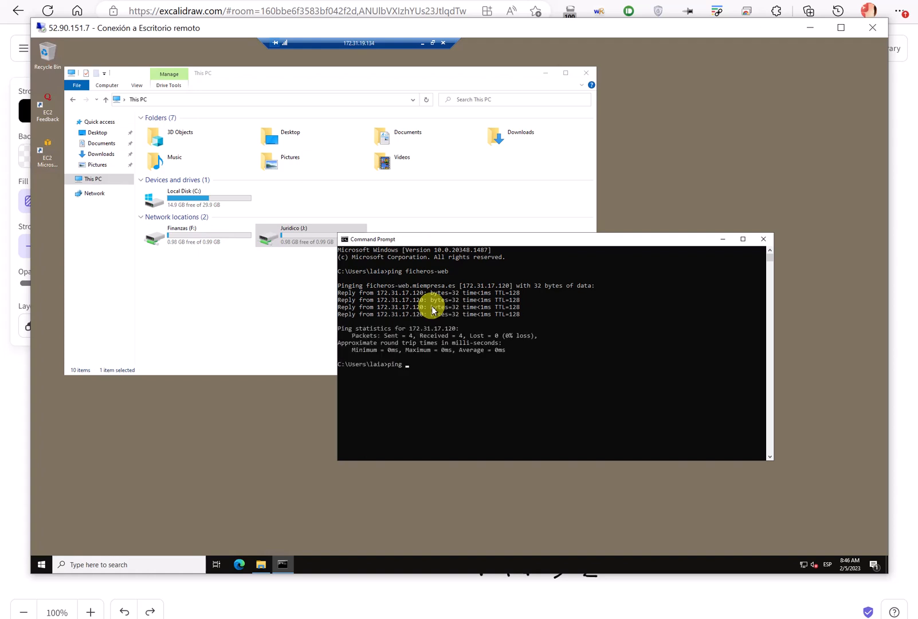
{"action": "type", "text": " ficheros"}
{"action": "key", "text": "Return"}
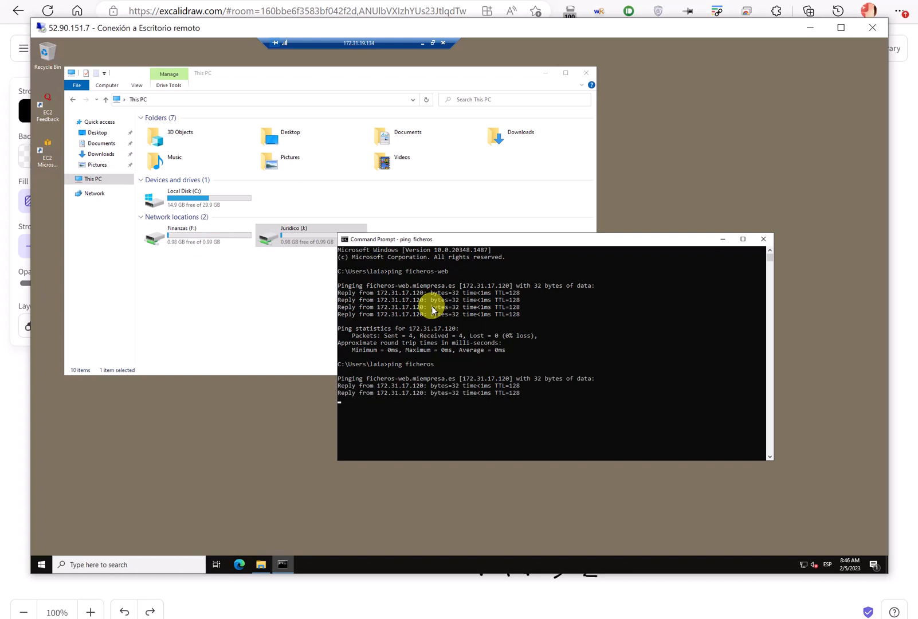
{"action": "type", "text": "ping web"}
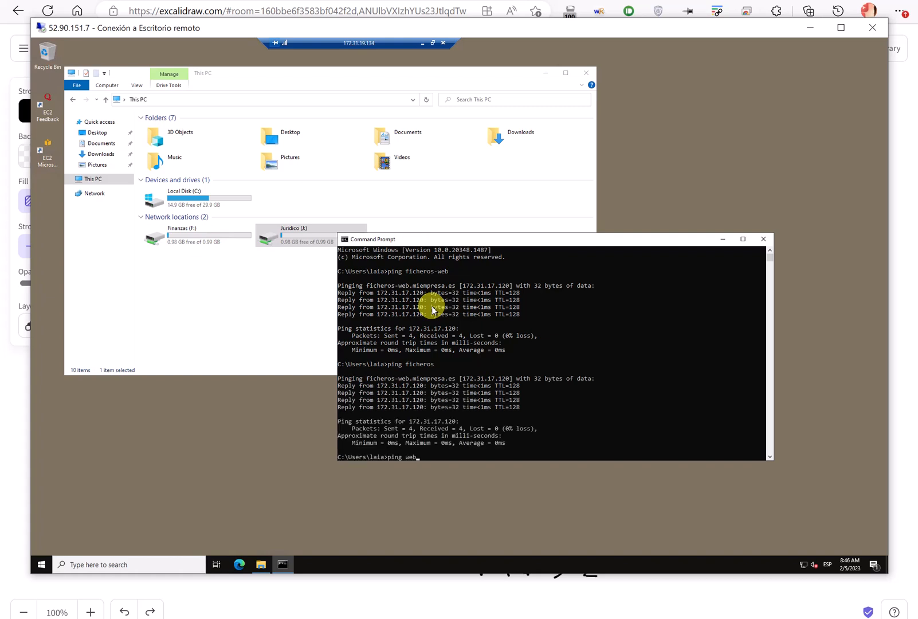
{"action": "key", "text": "Return"}
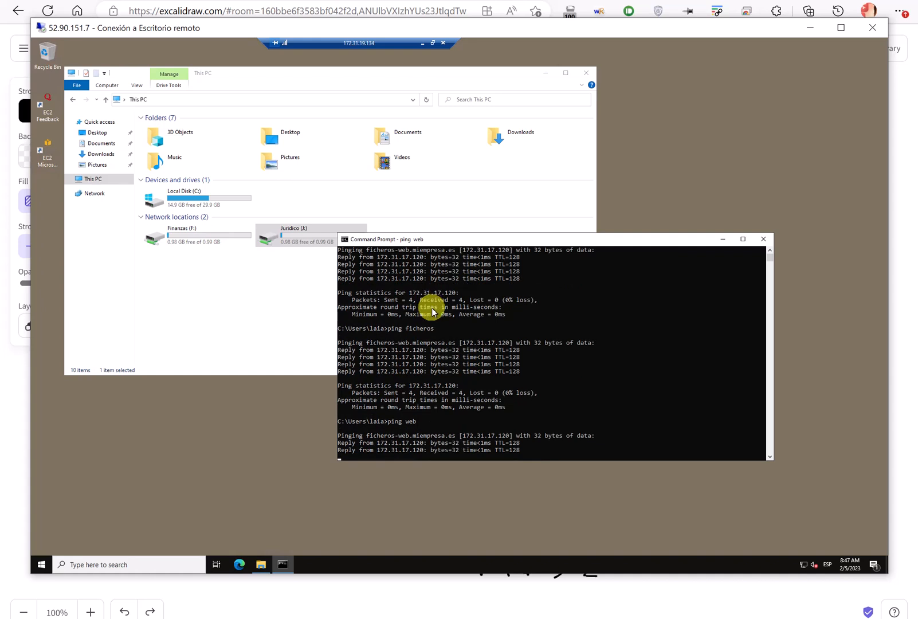
{"action": "mouse_move", "coordinate": [505, 240]}
{"action": "left_mouse_down"}
{"action": "mouse_move", "coordinate": [441, 251]}
{"action": "mouse_move", "coordinate": [449, 215]}
{"action": "mouse_move", "coordinate": [515, 238]}
{"action": "left_mouse_up"}
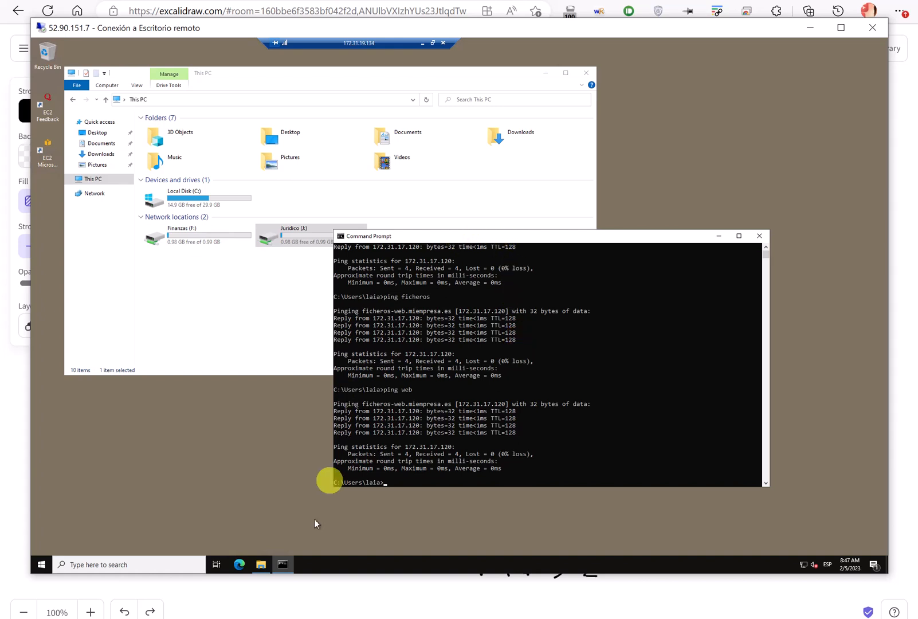
{"action": "left_click", "coordinate": [235, 566]}
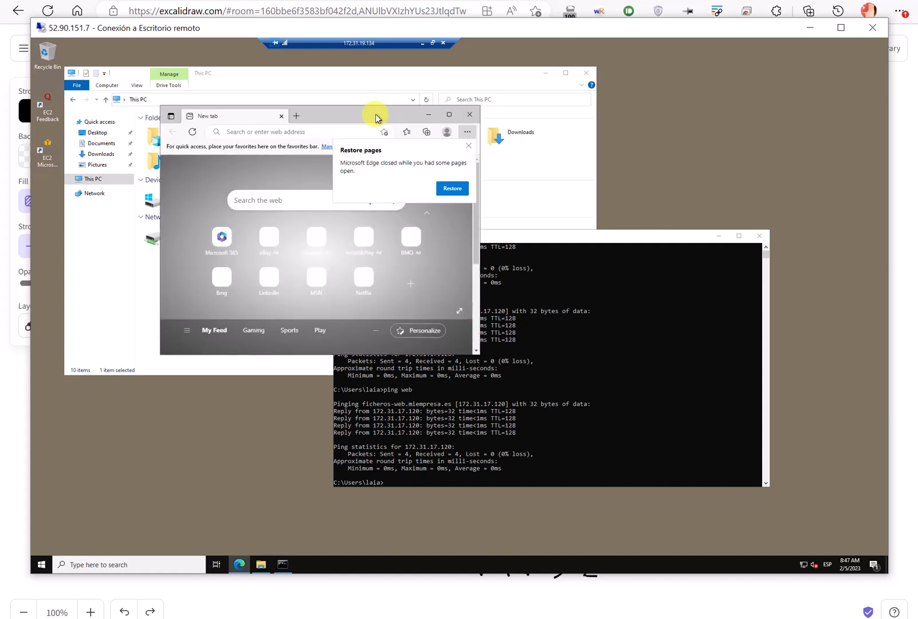
{"action": "type", "text": "h"}
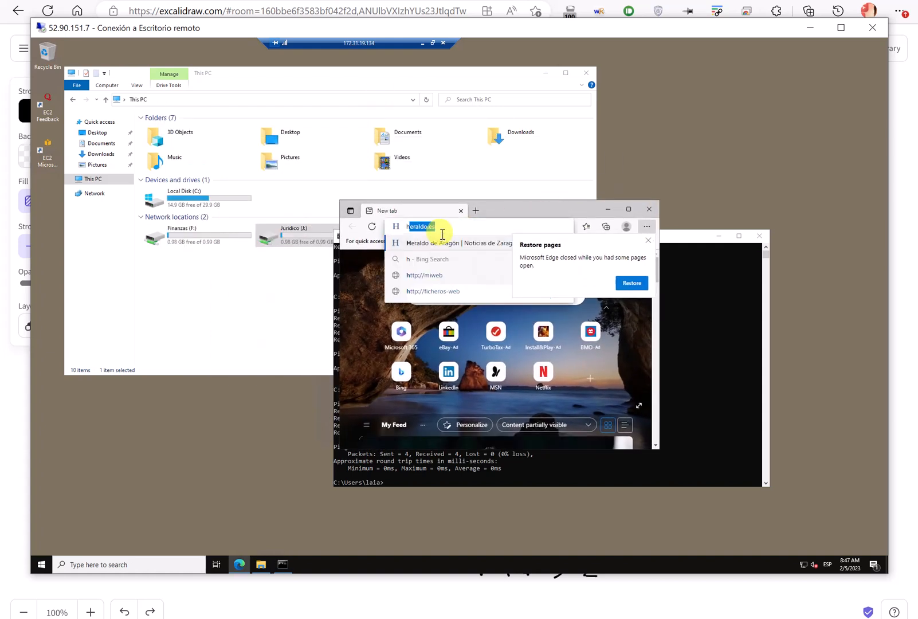
{"action": "type", "text": "ttp://"}
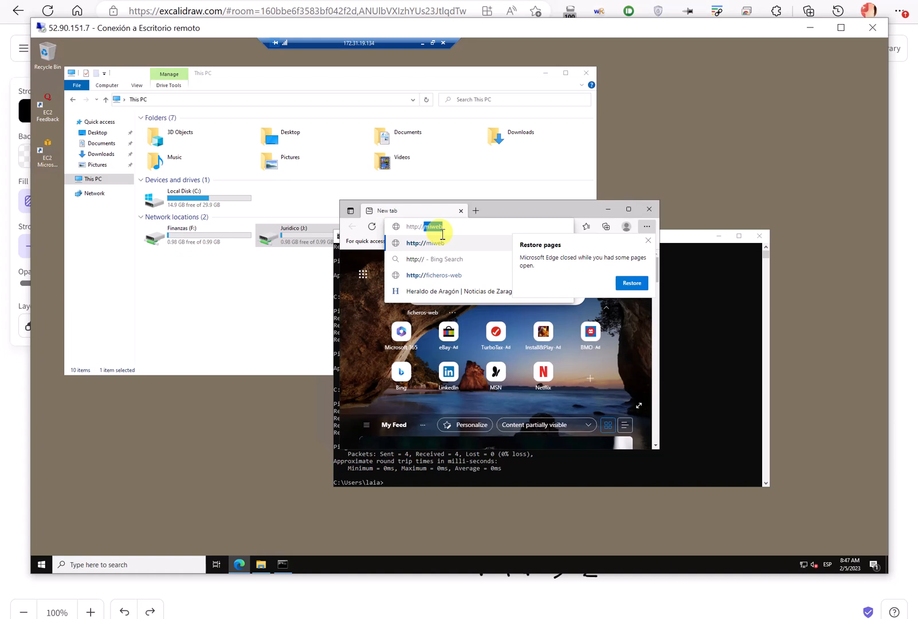
{"action": "type", "text": "web"}
{"action": "key", "text": "Return"}
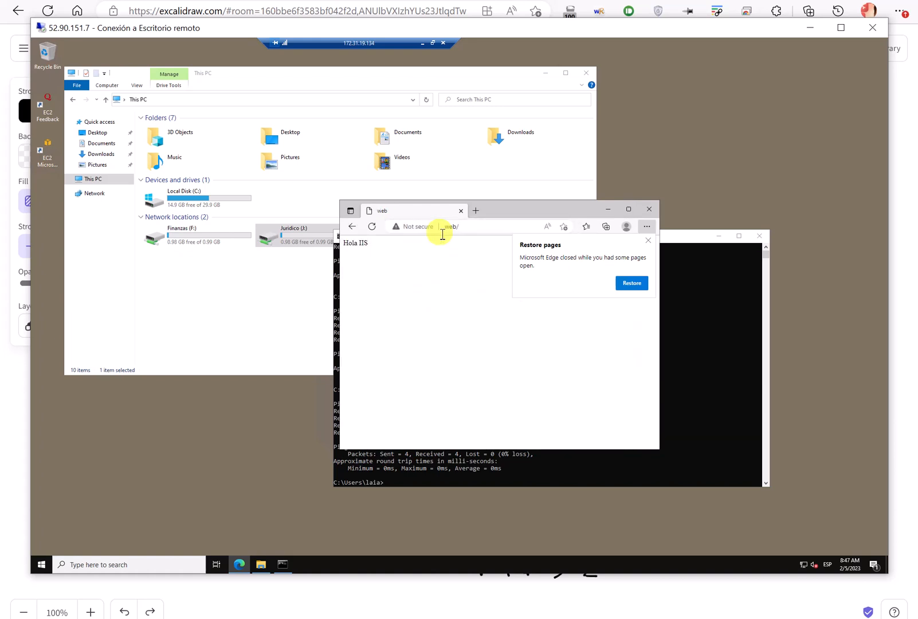
{"action": "left_click", "coordinate": [648, 240]}
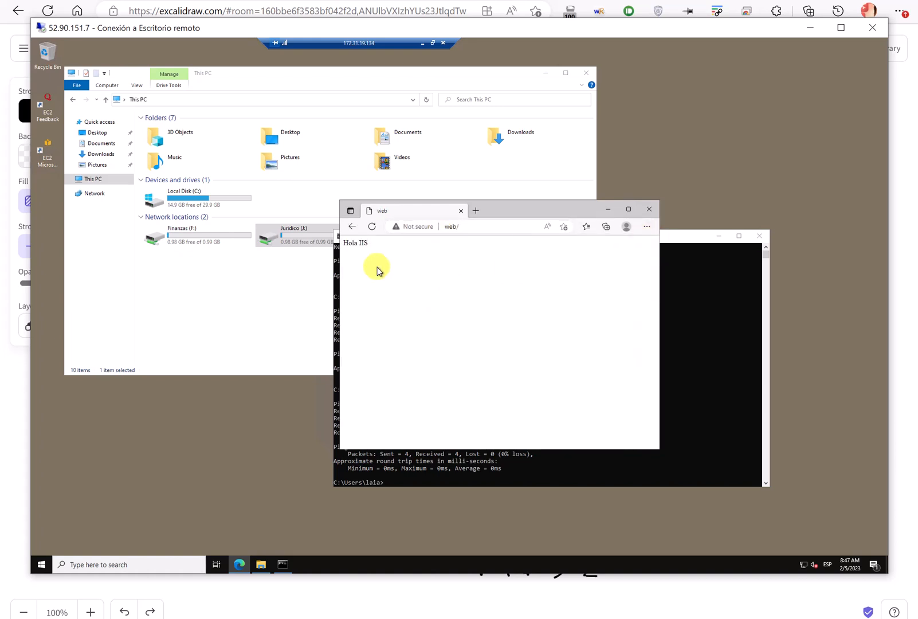
{"action": "left_click_drag", "start_coordinate": [499, 212], "coordinate": [296, 262]}
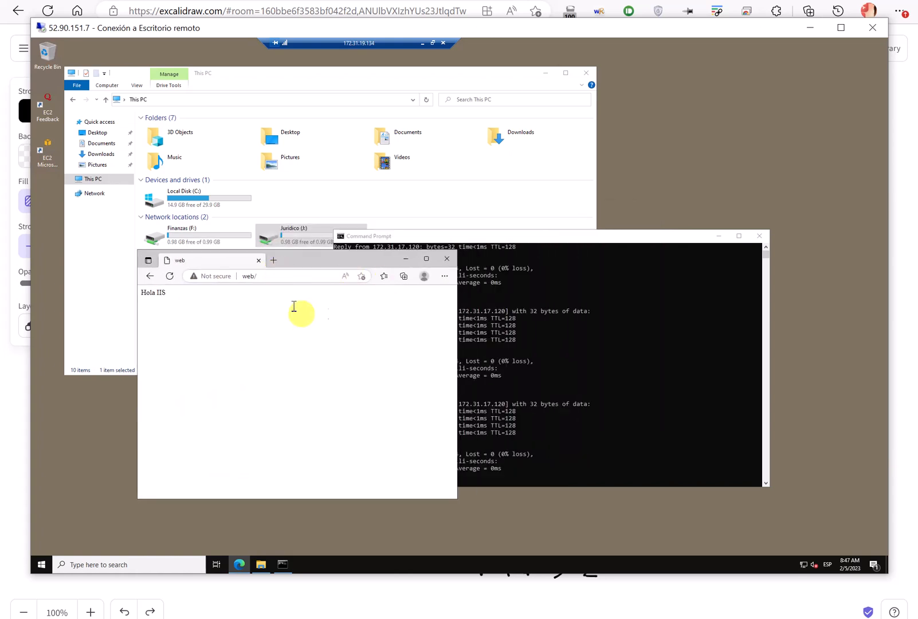
{"action": "left_click", "coordinate": [453, 325]}
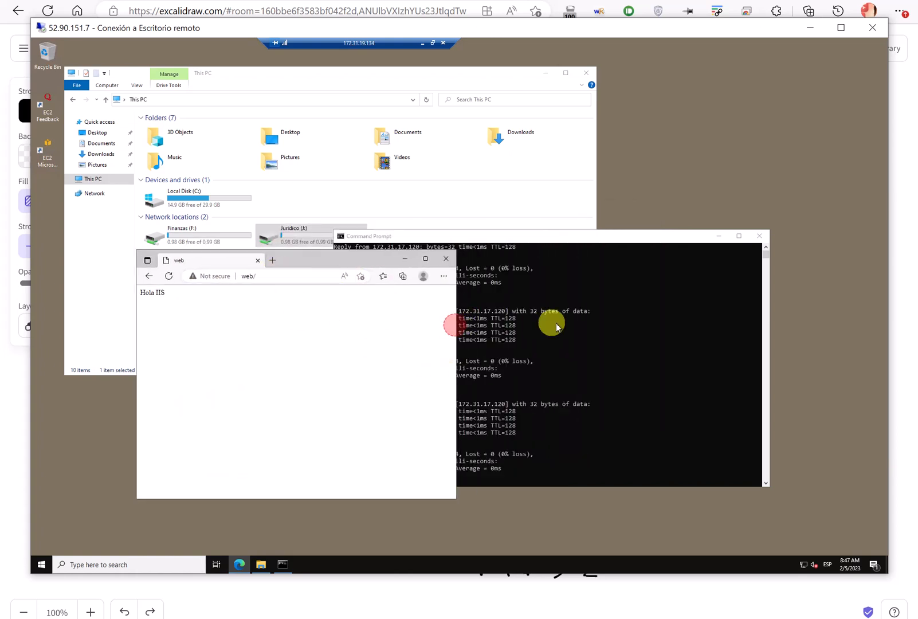
Request localhost in a new browser tab to test for a local web server, and close that tab.
{"action": "left_click", "coordinate": [272, 260]}
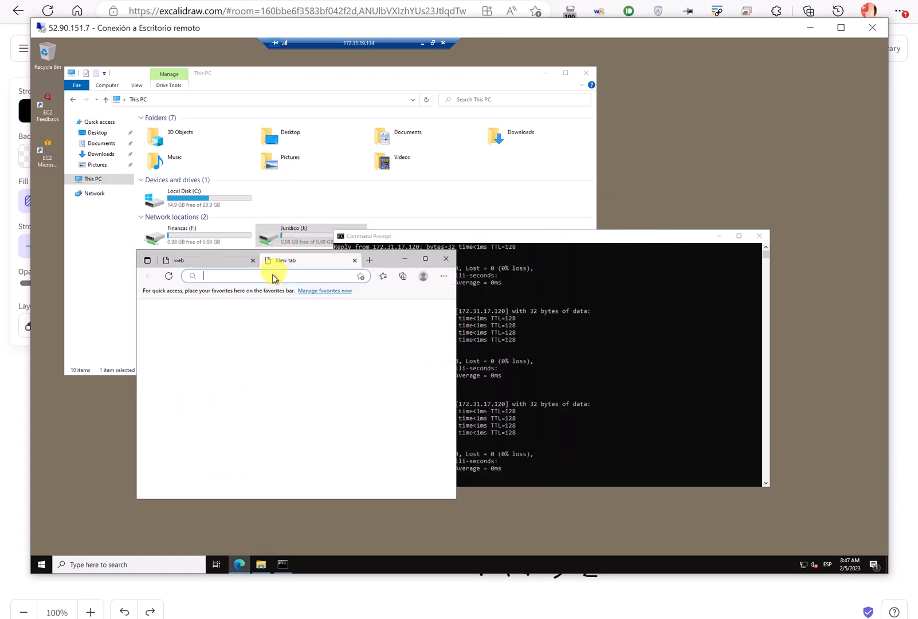
{"action": "type", "text": "locl"}
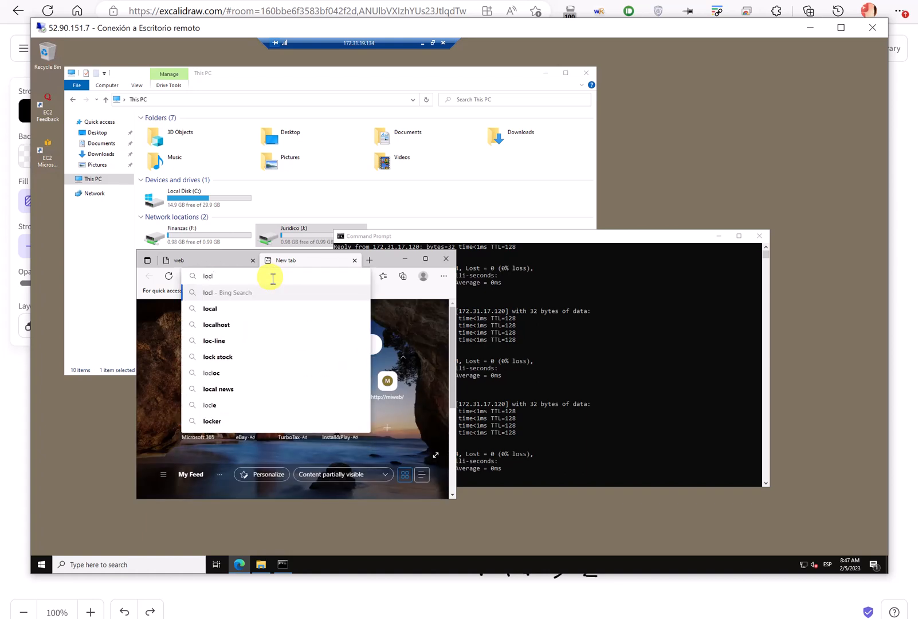
{"action": "key", "text": "BackSpace"}
{"action": "type", "text": "alhost"}
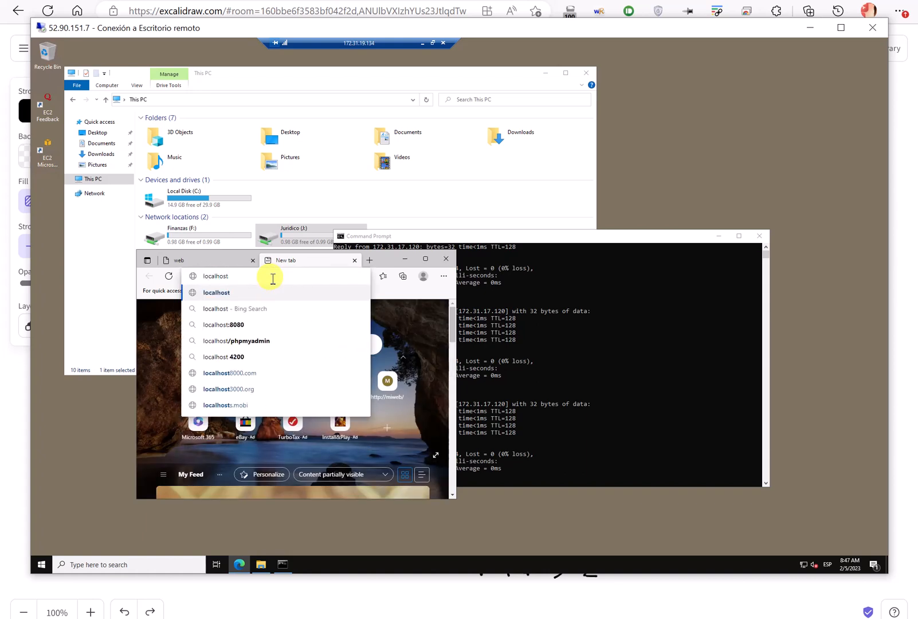
{"action": "key", "text": "Return"}
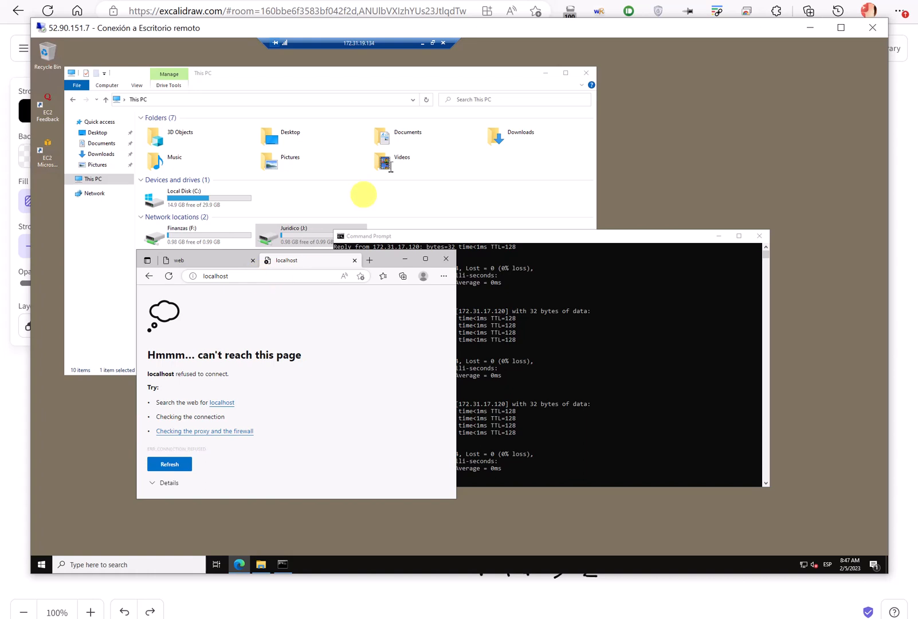
{"action": "left_click", "coordinate": [375, 10]}
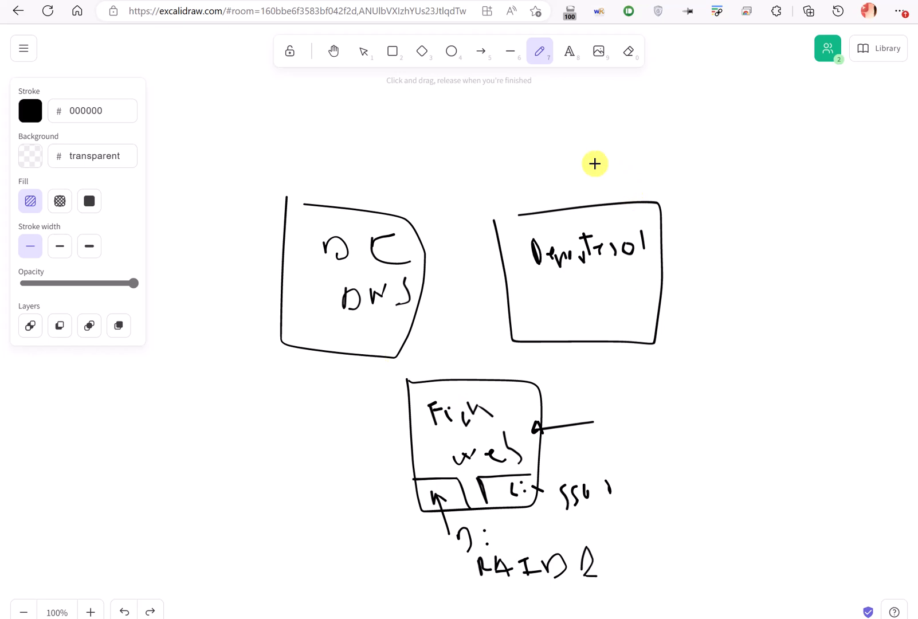
{"action": "key", "text": "alt+Tab"}
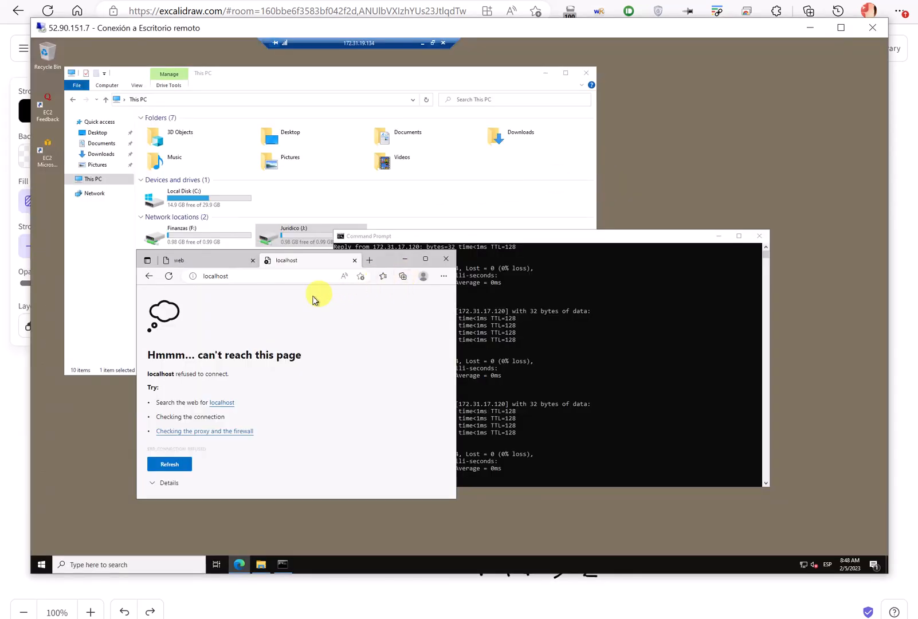
{"action": "left_click", "coordinate": [354, 260]}
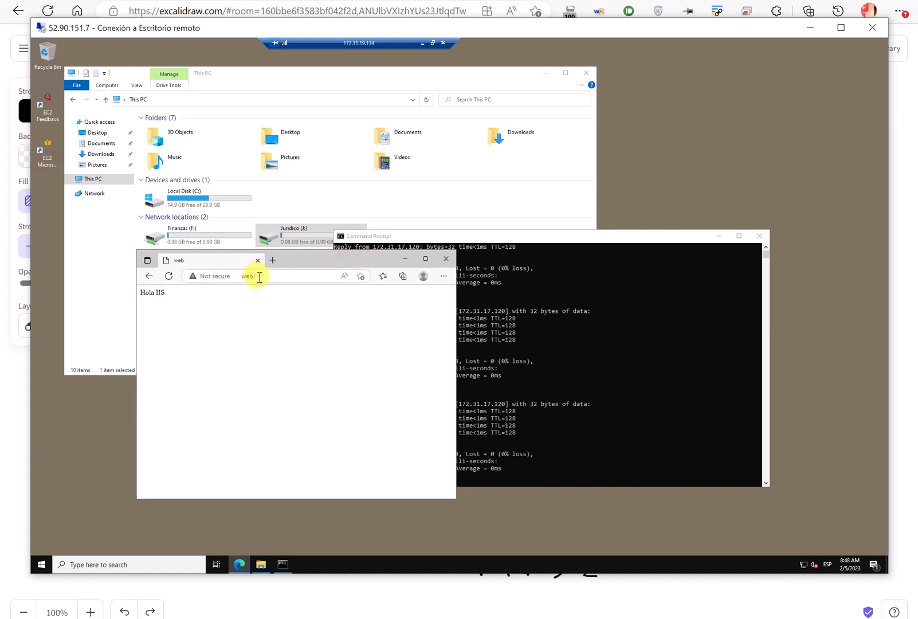
Look up the shares under \\ficheros\ from the File Explorer address to test the ficheros alias.
{"action": "left_click", "coordinate": [220, 99]}
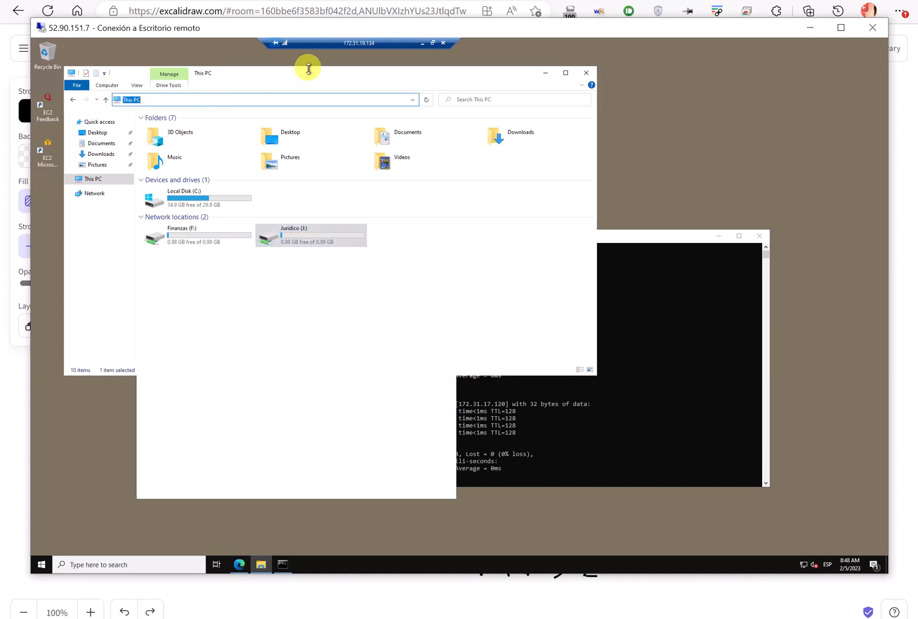
{"action": "left_click_drag", "start_coordinate": [312, 76], "coordinate": [504, 130]}
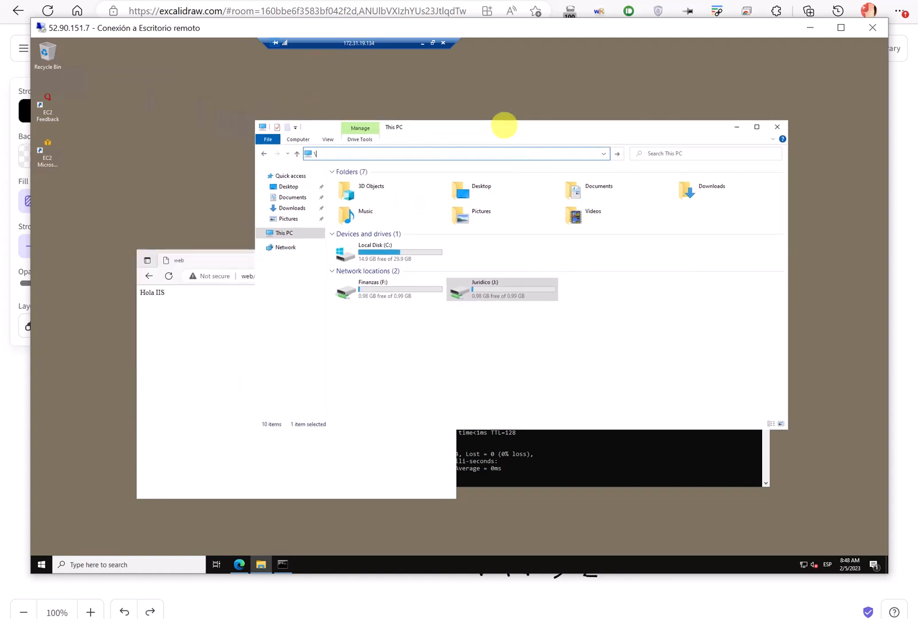
{"action": "type", "text": "\\\\ficheros\\"}
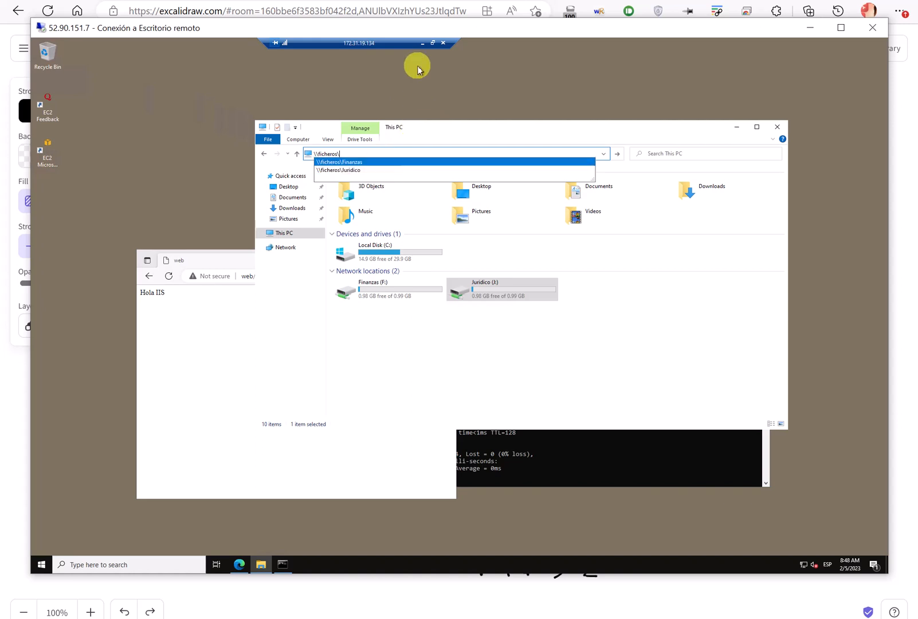
Switch back to the domain controller and review the ficheros and web CNAME records in the miempresa.es zone.
{"action": "left_click", "coordinate": [421, 44]}
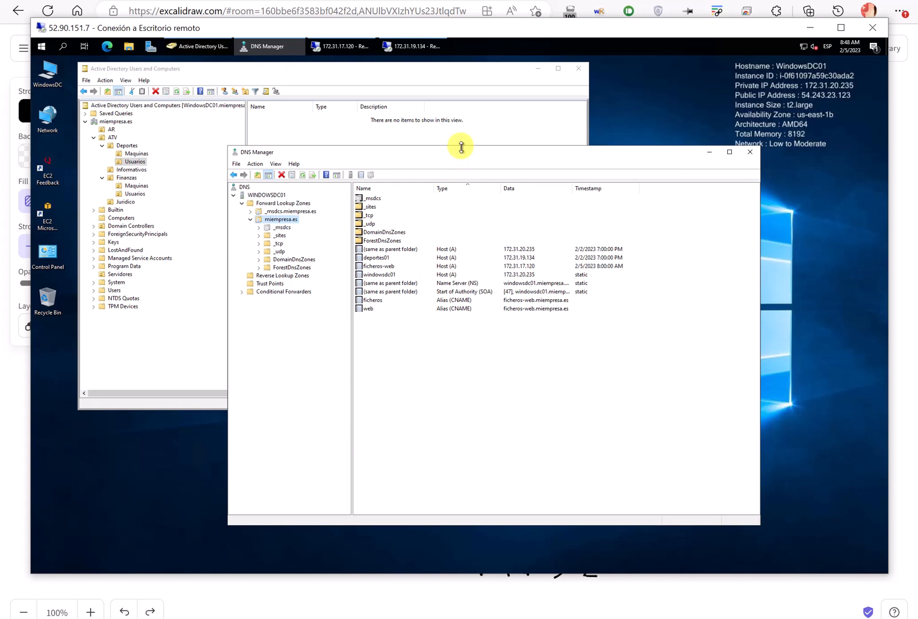
{"action": "left_click_drag", "start_coordinate": [461, 147], "coordinate": [423, 199]}
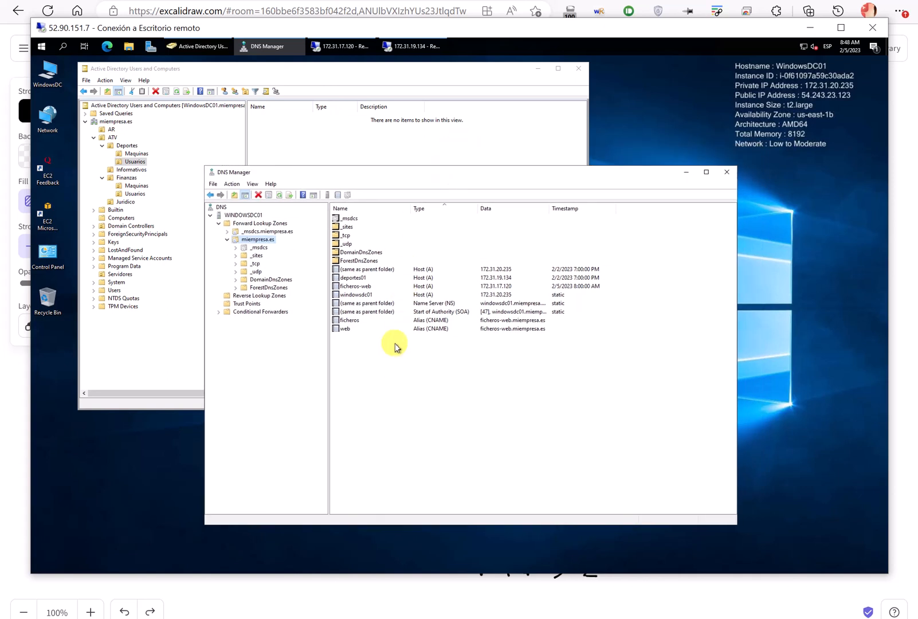
{"action": "mouse_move", "coordinate": [444, 330]}
{"action": "left_mouse_down"}
{"action": "mouse_move", "coordinate": [401, 324]}
{"action": "mouse_move", "coordinate": [461, 324]}
{"action": "mouse_move", "coordinate": [524, 350]}
{"action": "mouse_move", "coordinate": [520, 338]}
{"action": "mouse_move", "coordinate": [467, 347]}
{"action": "mouse_move", "coordinate": [517, 335]}
{"action": "left_mouse_up"}
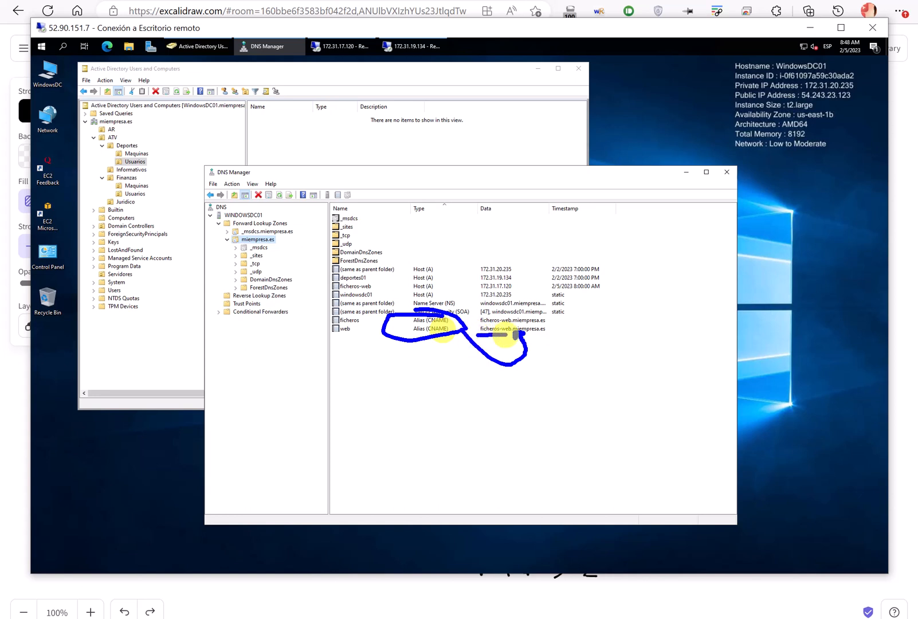
{"action": "key", "text": "Escape"}
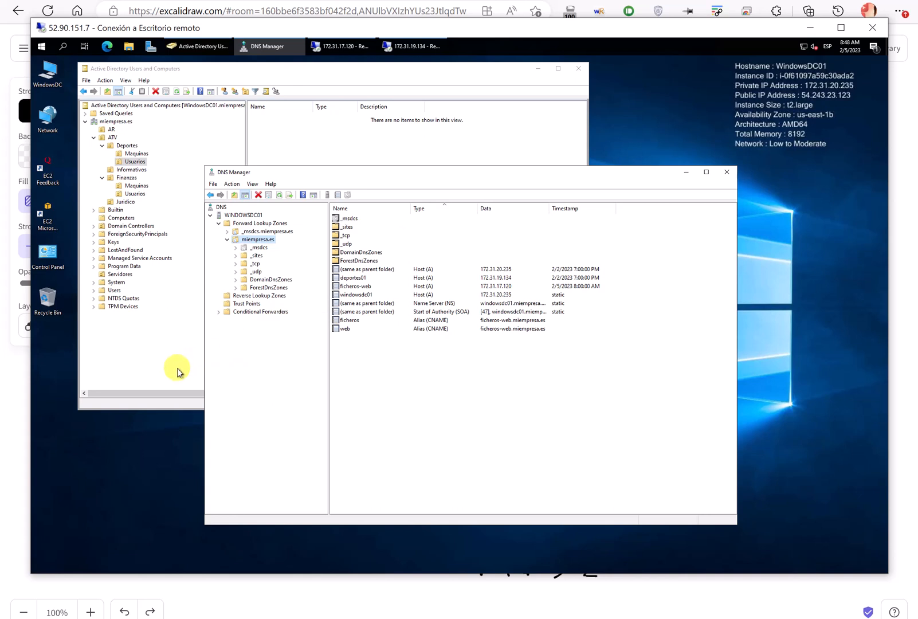
{"action": "mouse_move", "coordinate": [119, 348]}
{"action": "left_mouse_down"}
{"action": "mouse_move", "coordinate": [113, 508]}
{"action": "mouse_move", "coordinate": [99, 545]}
{"action": "mouse_move", "coordinate": [145, 551]}
{"action": "left_mouse_up"}
{"action": "key", "text": "Escape"}
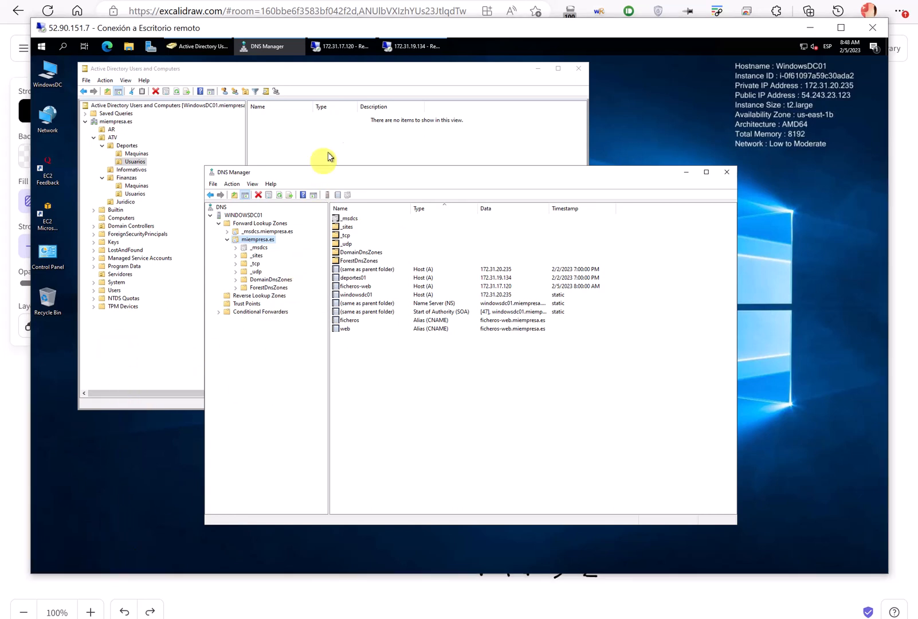
Return to the 172.31.19.134 session and close the Edge and File Explorer windows.
{"action": "left_click", "coordinate": [417, 51]}
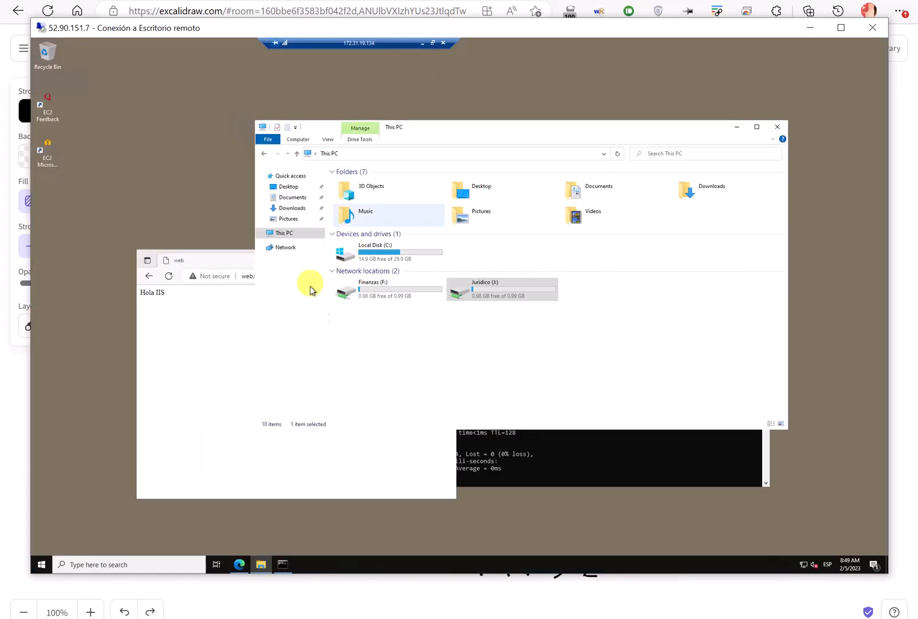
{"action": "left_click_drag", "start_coordinate": [224, 256], "coordinate": [182, 264]}
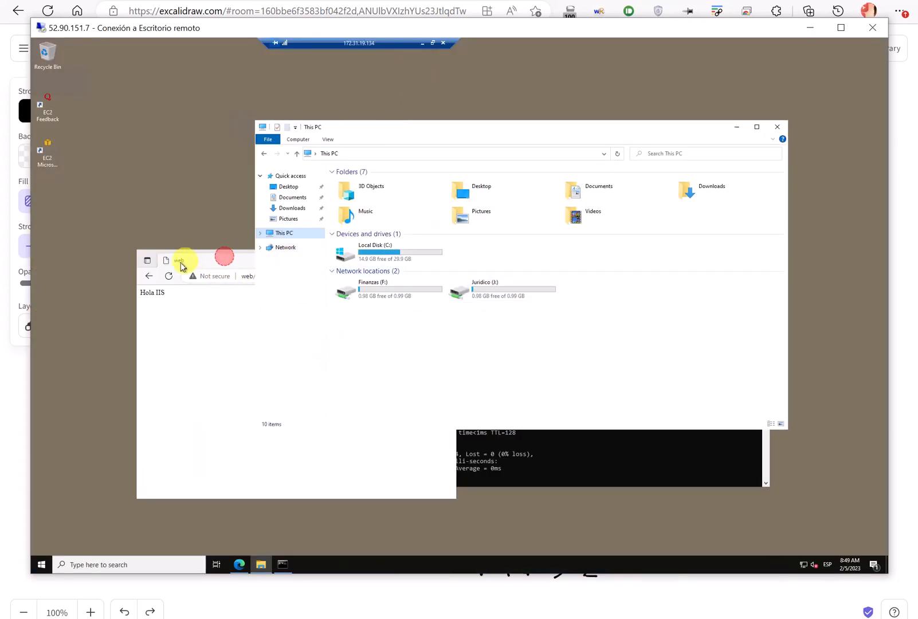
{"action": "left_click", "coordinate": [402, 267]}
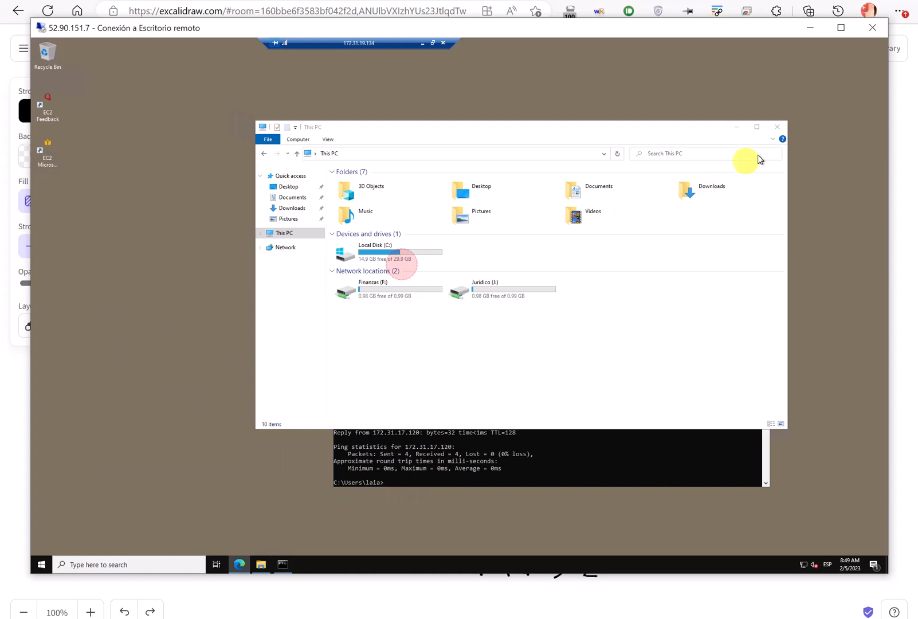
{"action": "left_click", "coordinate": [777, 127]}
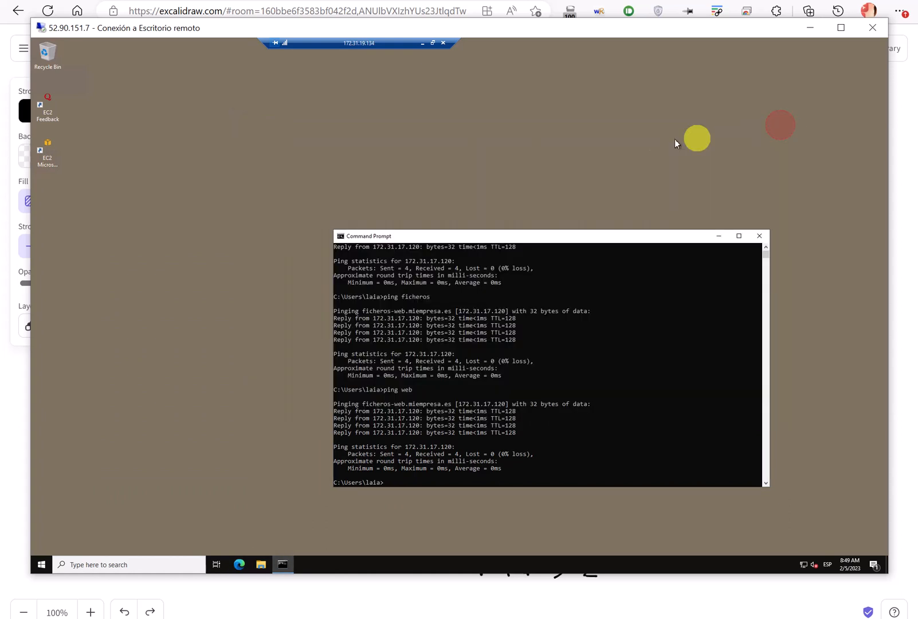
Switch to the domain controller and examine the Maquinas units under Deportes and Finanzas in Active Directory Users and Computers.
{"action": "left_click", "coordinate": [422, 43]}
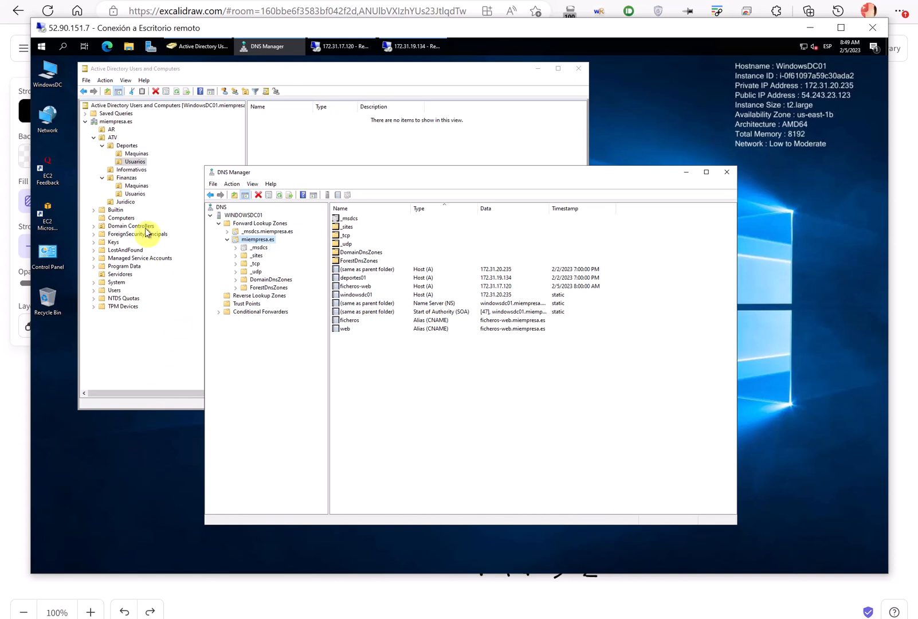
{"action": "left_click", "coordinate": [137, 154]}
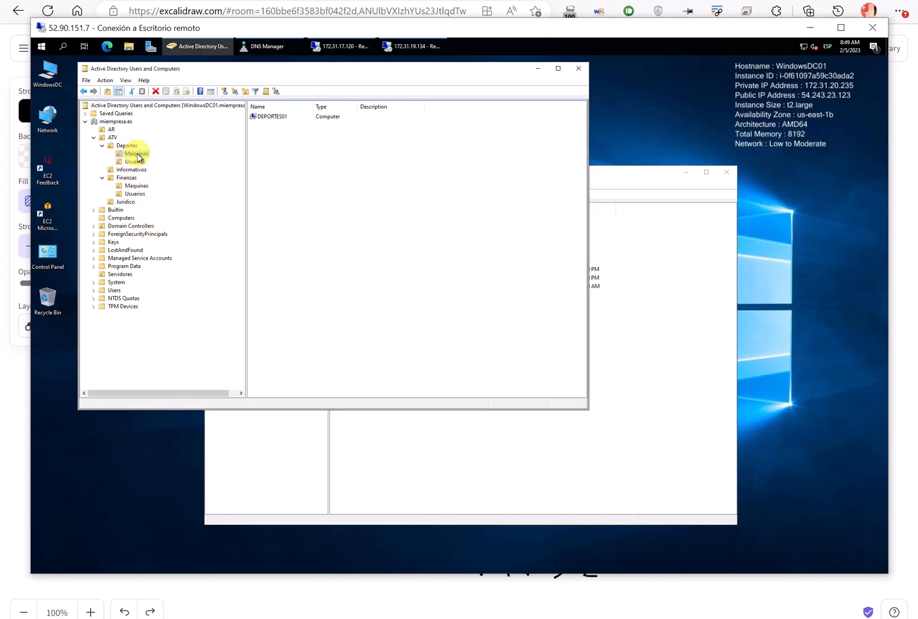
{"action": "left_click", "coordinate": [286, 117]}
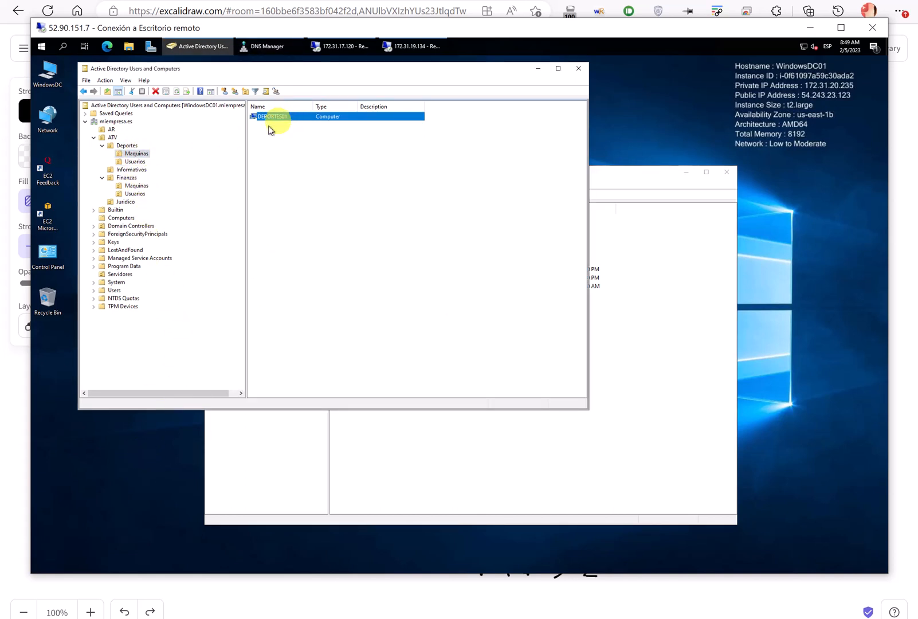
{"action": "left_click", "coordinate": [136, 186]}
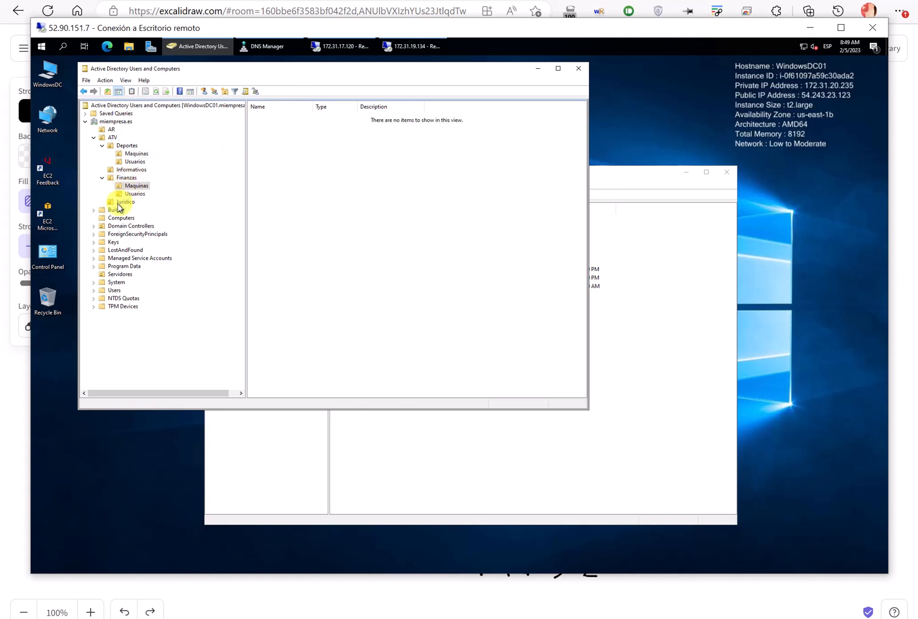
Create an organizational unit named Maquinas inside ATV/Informativos, protected from accidental deletion.
{"action": "right_click", "coordinate": [132, 169]}
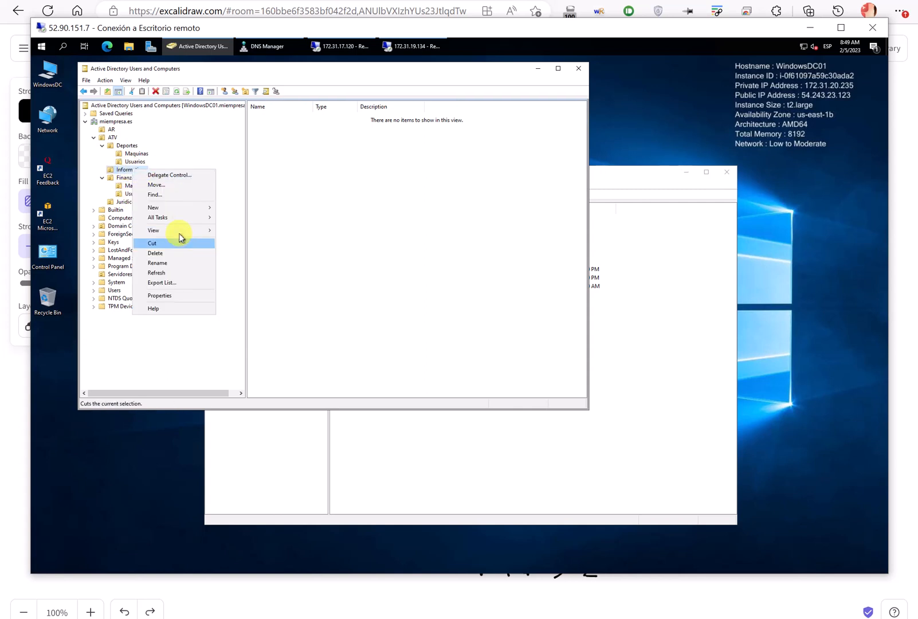
{"action": "mouse_move", "coordinate": [183, 208]}
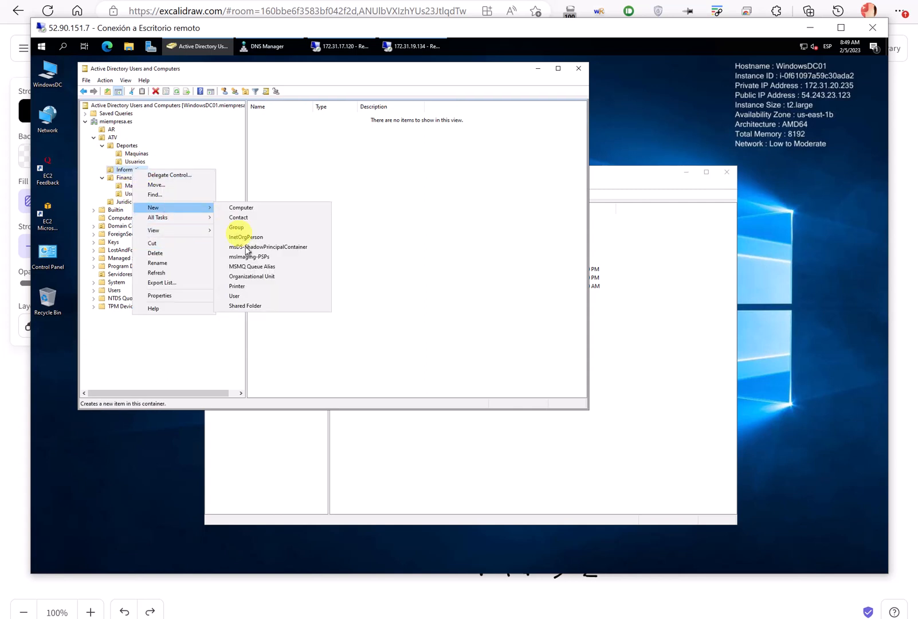
{"action": "left_click", "coordinate": [259, 278]}
{"action": "type", "text": "M"}
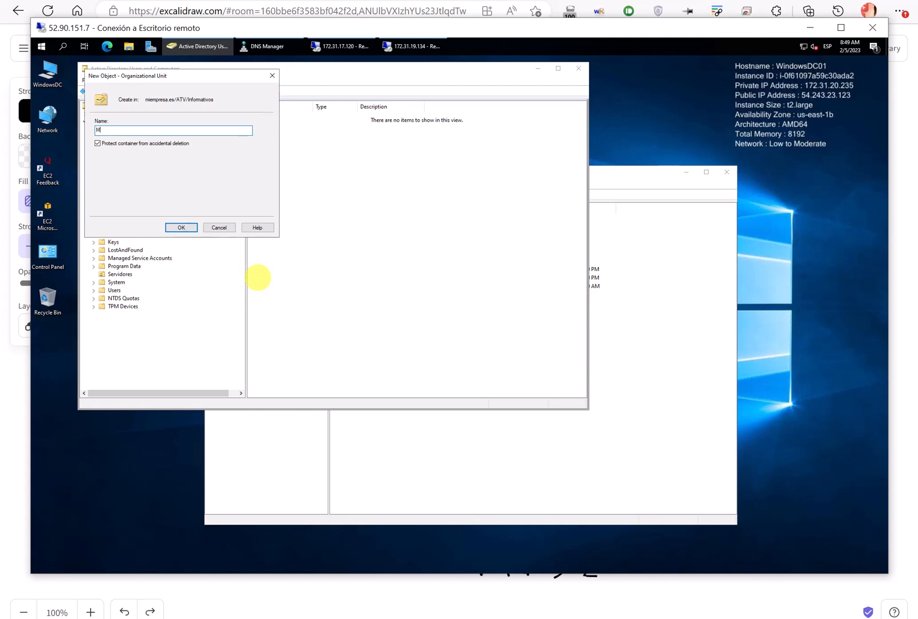
{"action": "type", "text": "aquinas"}
{"action": "key", "text": "Return"}
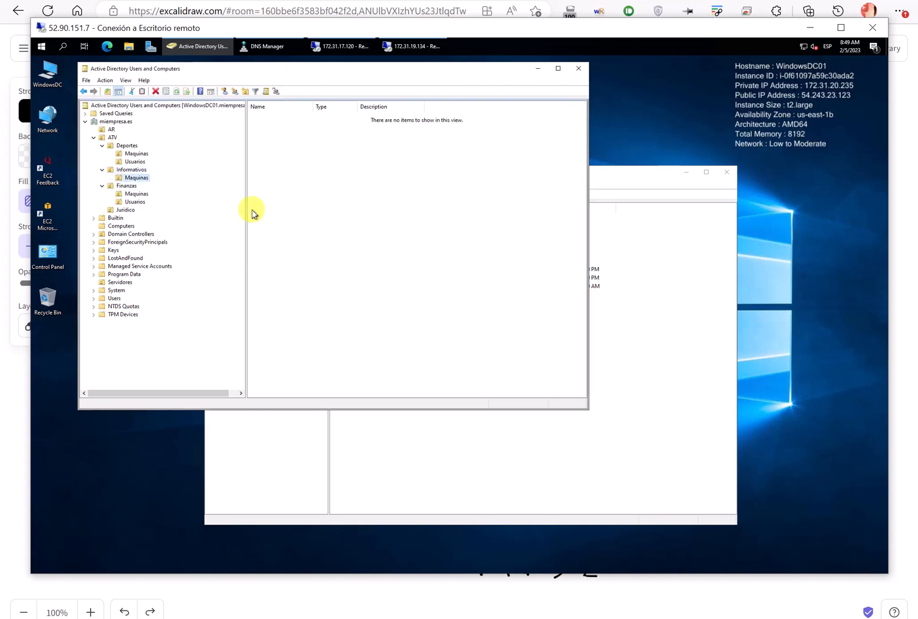
Create an organizational unit named Usuarios inside ATV/Informativos and select the Maquinas unit beside it.
{"action": "right_click", "coordinate": [137, 170]}
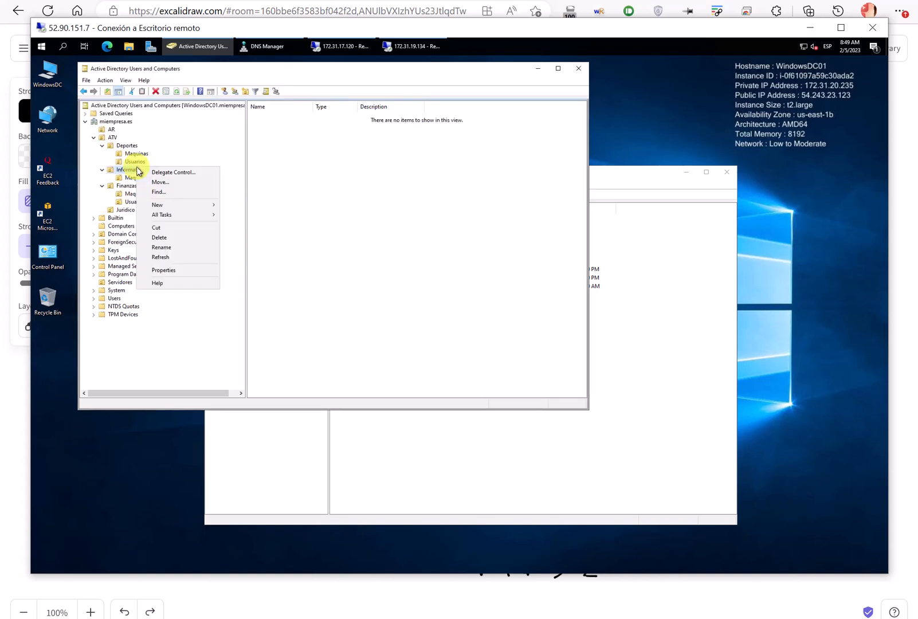
{"action": "left_click", "coordinate": [188, 204]}
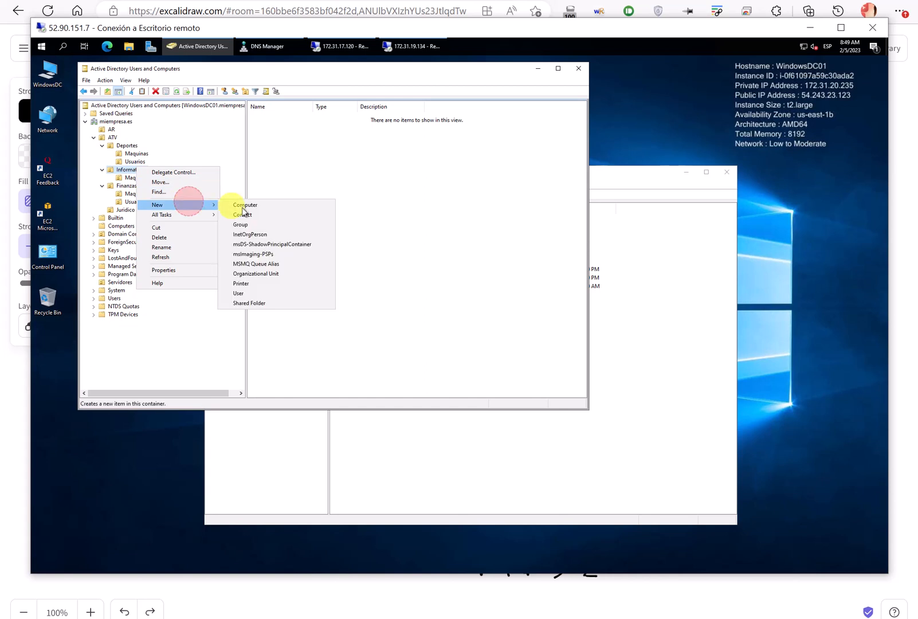
{"action": "left_click", "coordinate": [279, 272]}
{"action": "type", "text": "Us"}
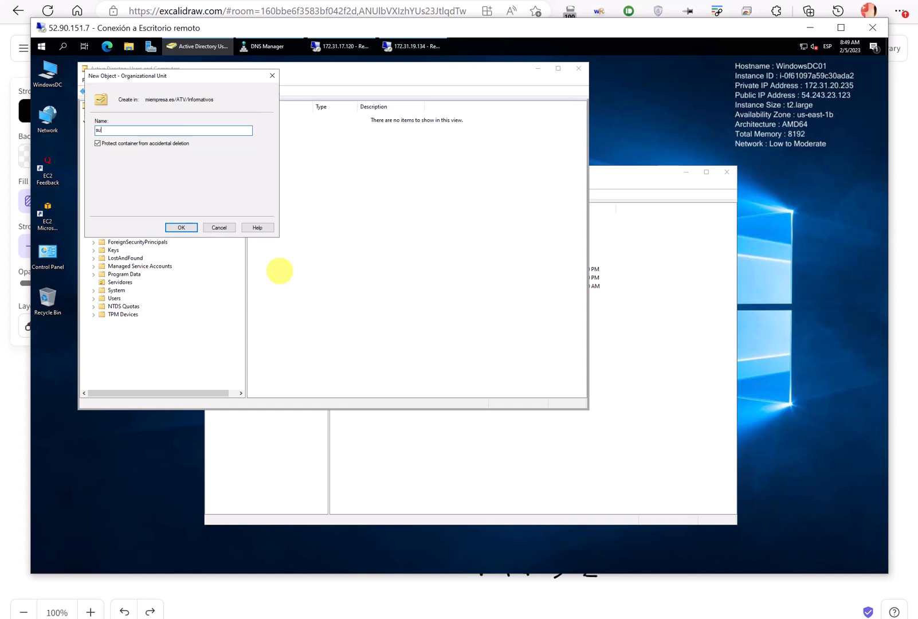
{"action": "type", "text": "uarios"}
{"action": "key", "text": "Return"}
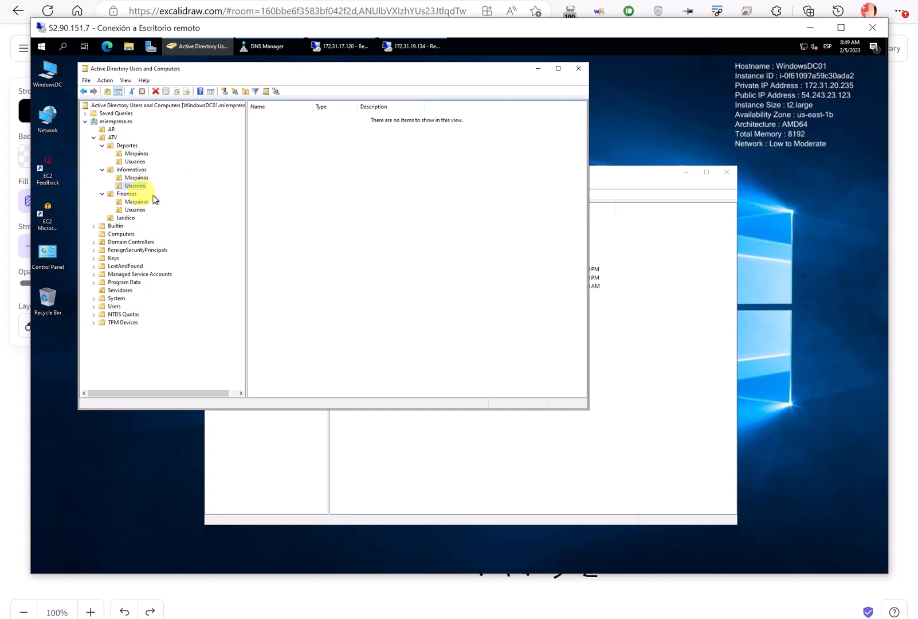
{"action": "left_click", "coordinate": [138, 180]}
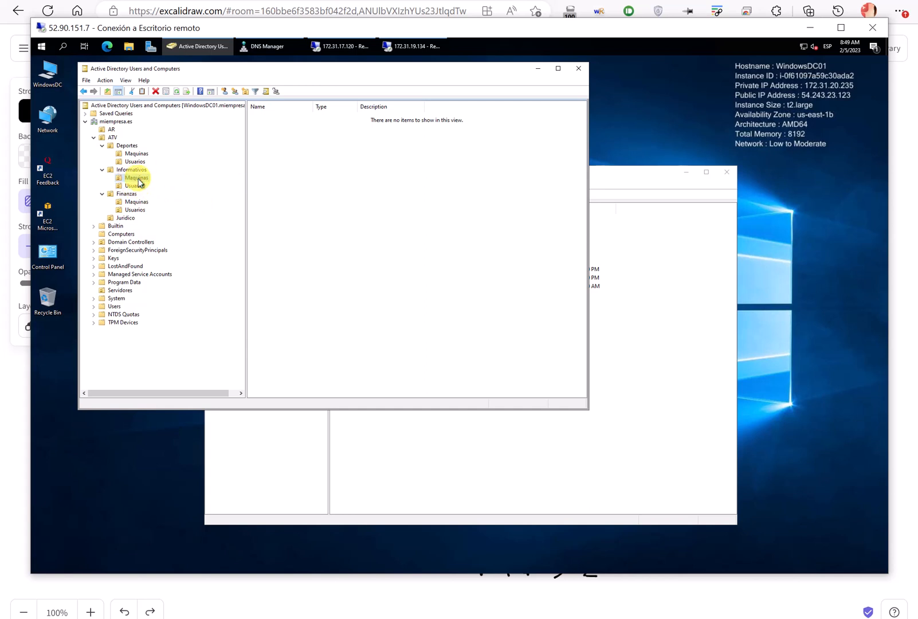